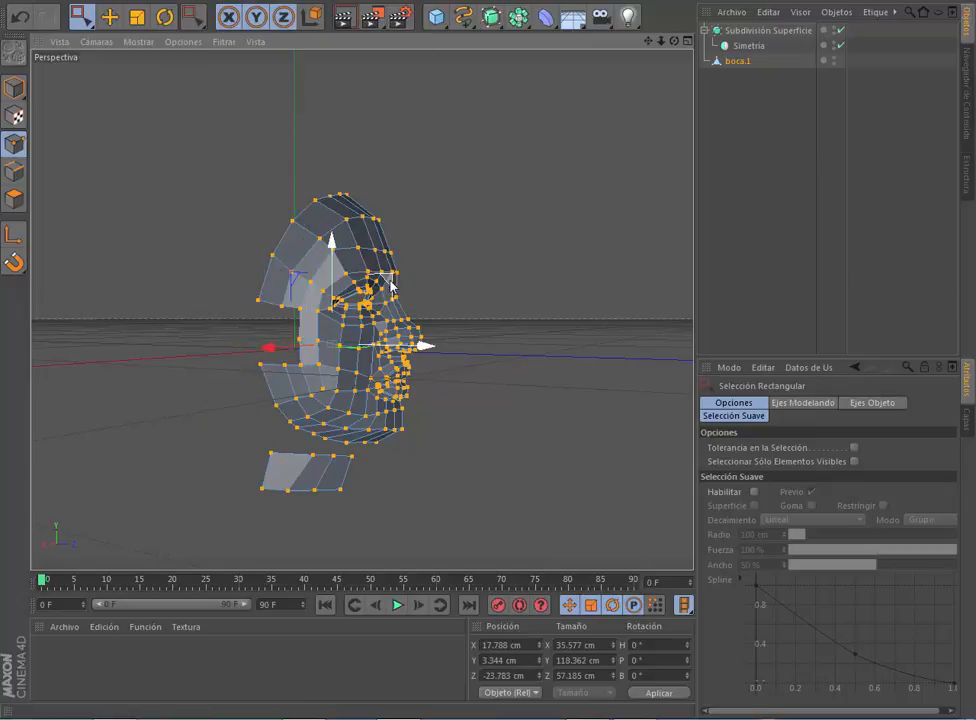
Step: Activate Live Selection with the boca.1 mesh selected and maximize the Right (Derecha) view to show the whole head profile
{"action": "left_click_drag", "start_coordinate": [82, 17], "coordinate": [118, 31]}
{"action": "left_click", "coordinate": [755, 205]}
{"action": "left_click", "coordinate": [737, 61]}
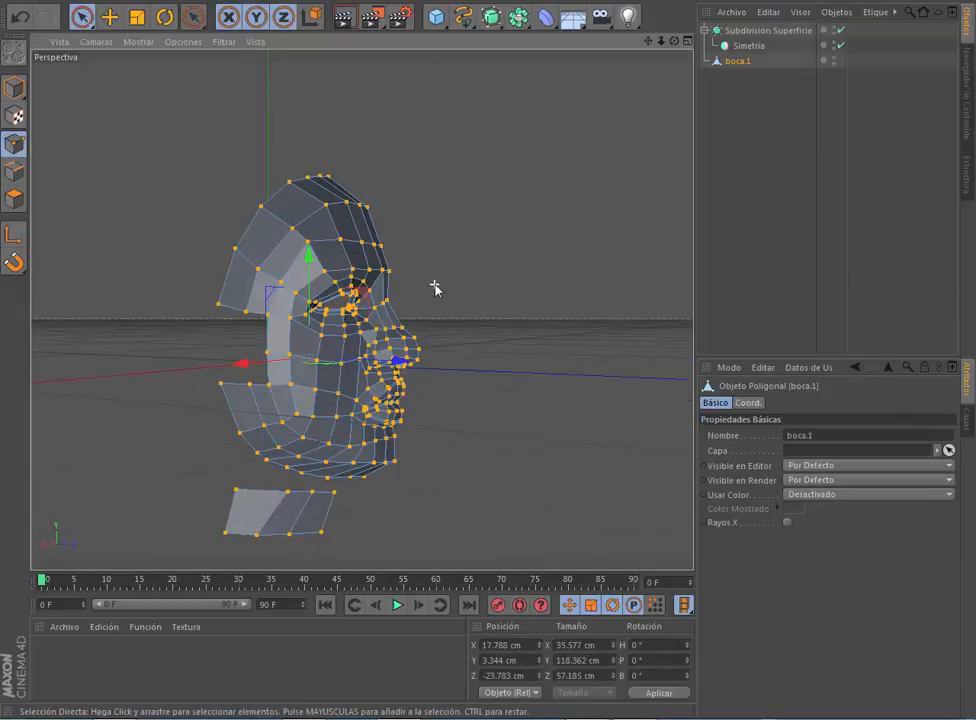
{"action": "left_click_drag", "start_coordinate": [436, 284], "coordinate": [362, 310], "text": "alt"}
{"action": "left_click_drag", "start_coordinate": [674, 41], "coordinate": [590, 37]}
{"action": "left_click", "coordinate": [687, 41]}
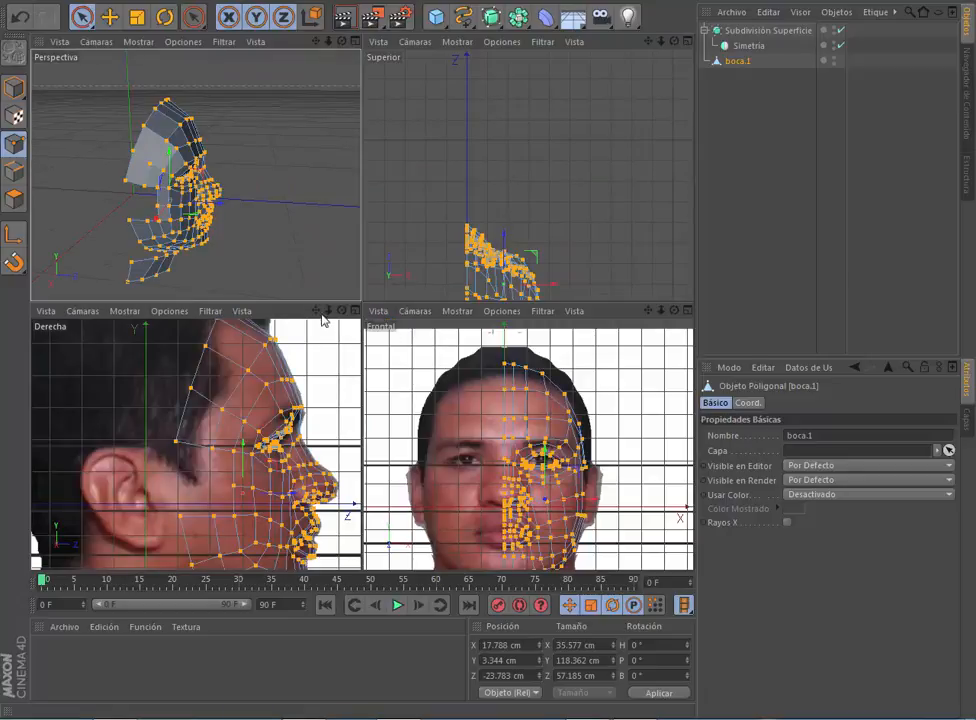
{"action": "left_click", "coordinate": [356, 312]}
{"action": "scroll", "coordinate": [492, 247], "scroll_direction": "down", "scroll_amount": 3}
{"action": "left_click_drag", "start_coordinate": [648, 41], "coordinate": [628, 81]}
{"action": "left_click", "coordinate": [83, 20]}
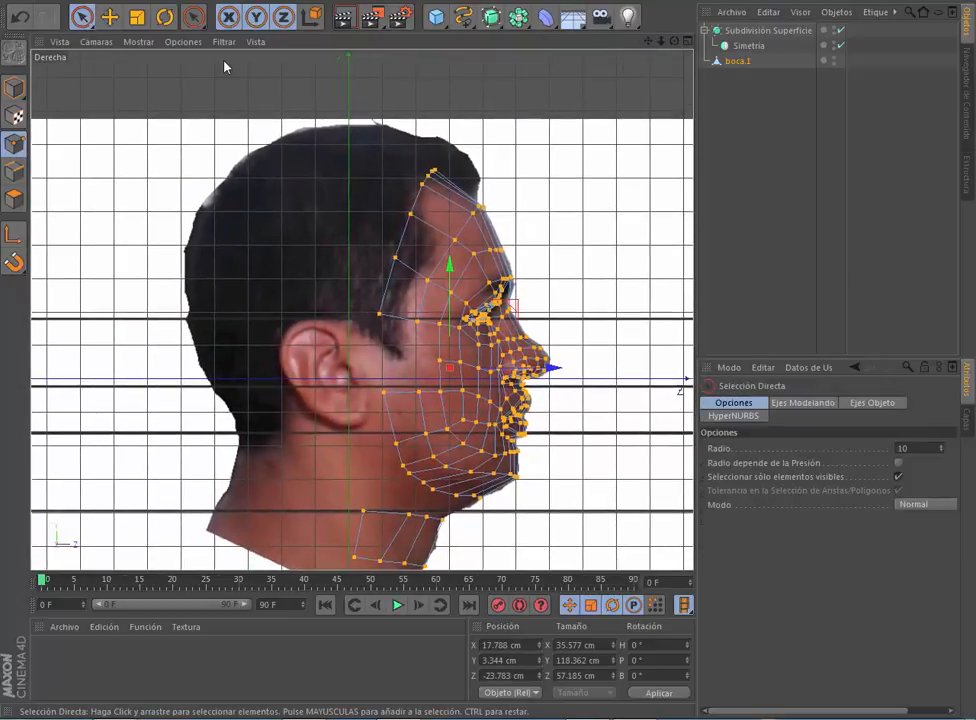
Step: Move the forehead's upper edge points back to the crown and the row below them up to the hairline
{"action": "left_click", "coordinate": [450, 149]}
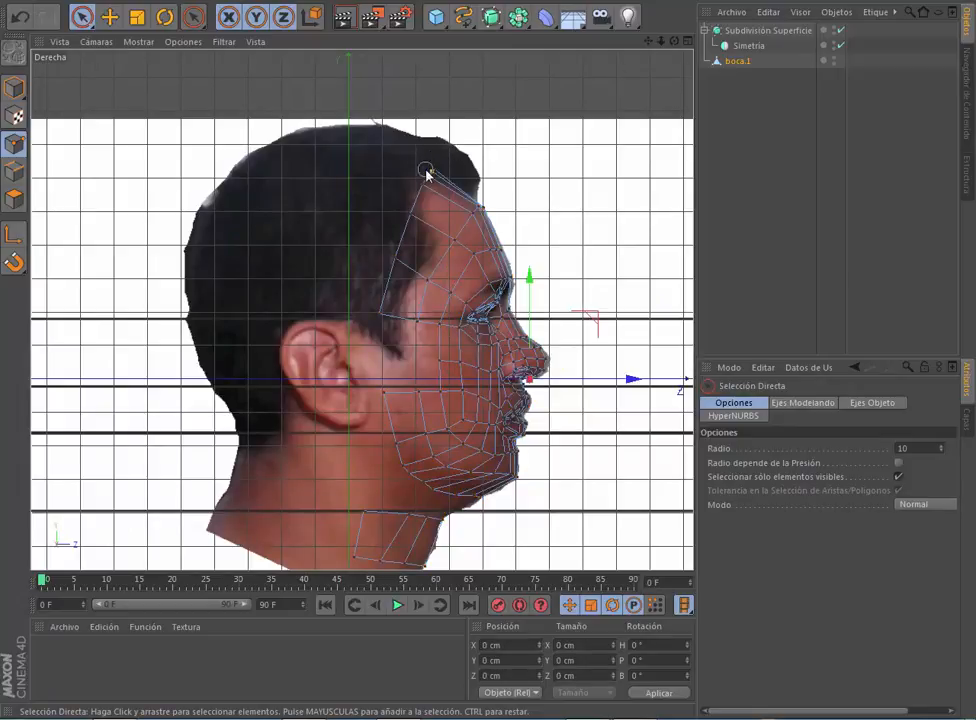
{"action": "left_click_drag", "start_coordinate": [418, 189], "coordinate": [417, 191]}
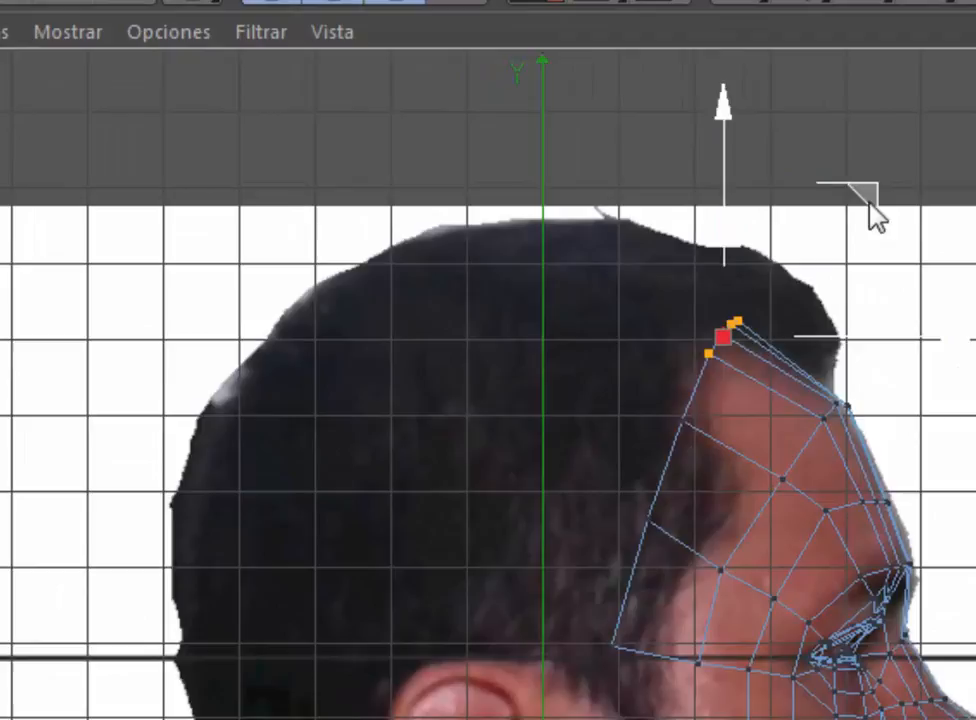
{"action": "left_click_drag", "start_coordinate": [870, 206], "coordinate": [576, 153]}
{"action": "left_click_drag", "start_coordinate": [952, 336], "coordinate": [814, 416]}
{"action": "left_click_drag", "start_coordinate": [972, 264], "coordinate": [917, 221]}
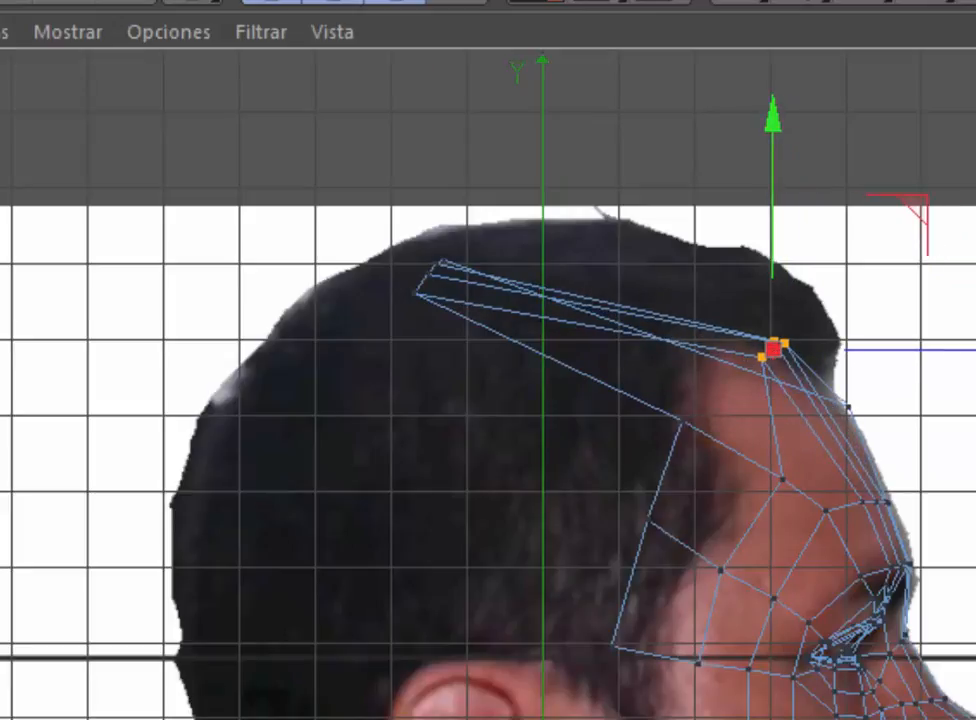
{"action": "left_click", "coordinate": [850, 407]}
{"action": "left_click_drag", "start_coordinate": [972, 255], "coordinate": [945, 207]}
Step: Show all four views and move the rear edge points of the temple backward in the Perspective view
{"action": "key", "text": "F5"}
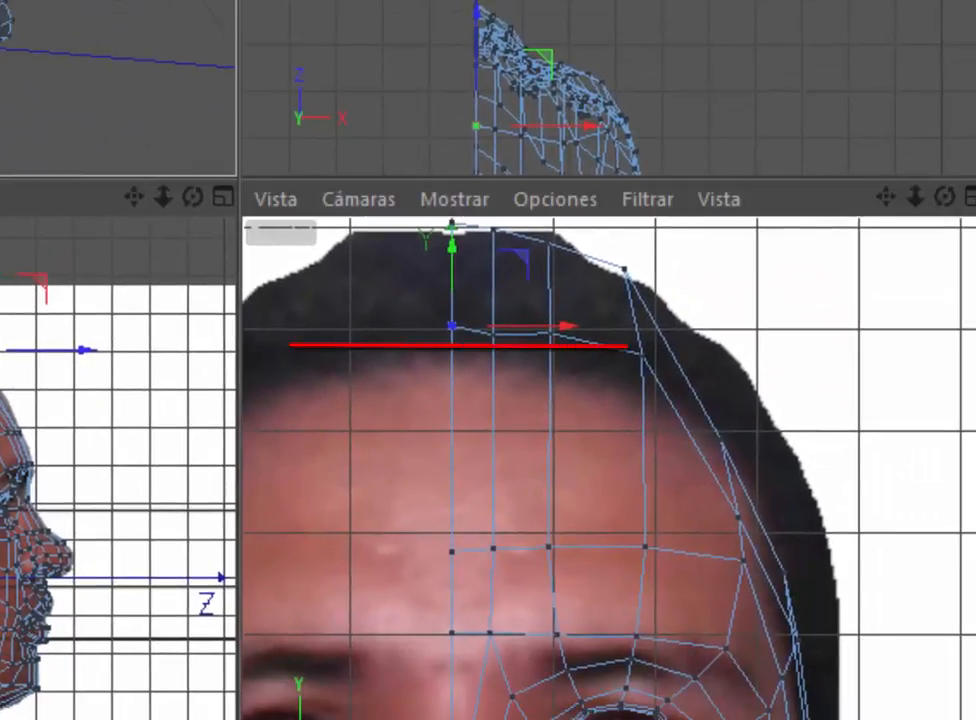
{"action": "left_click", "coordinate": [722, 440]}
{"action": "key", "text": "ctrl+shift+a"}
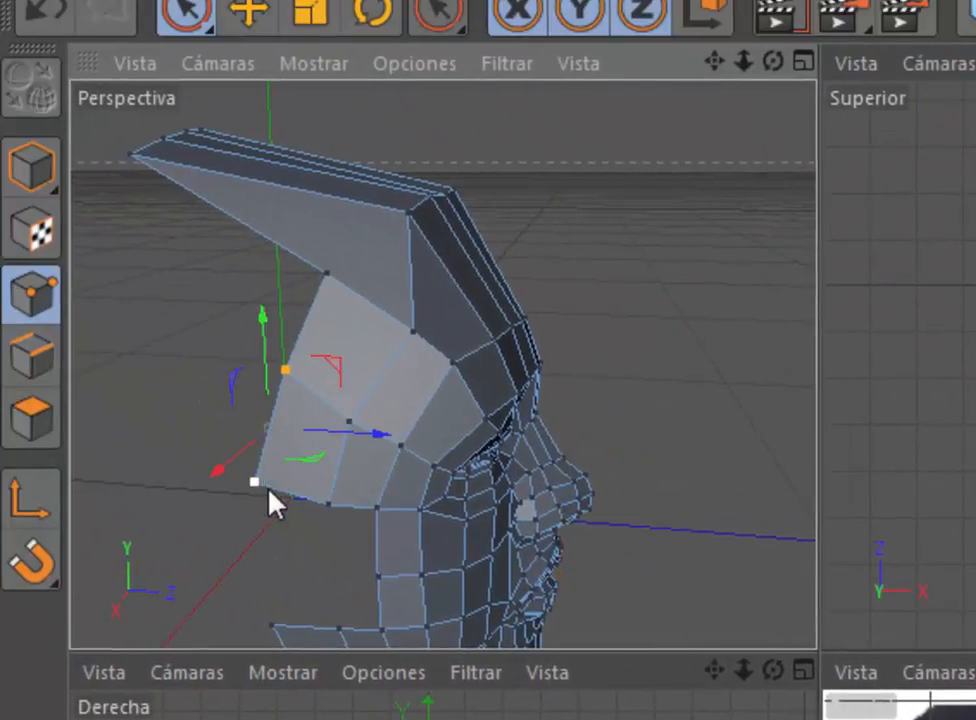
{"action": "left_click_drag", "start_coordinate": [378, 435], "coordinate": [358, 440]}
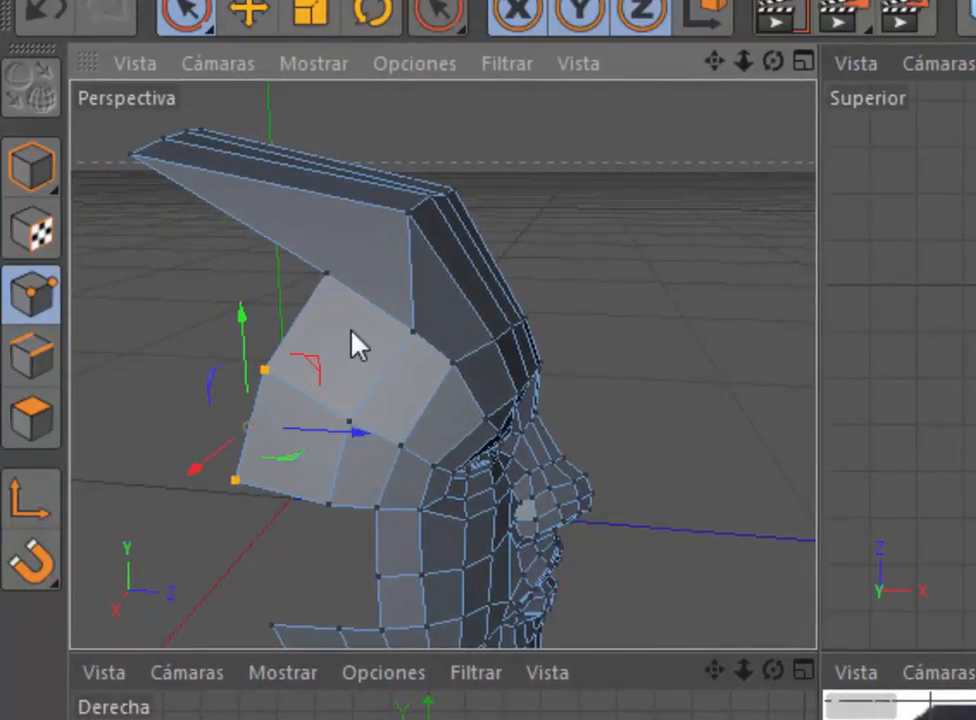
{"action": "left_click", "coordinate": [340, 345]}
{"action": "left_click_drag", "start_coordinate": [352, 388], "coordinate": [305, 386]}
Step: Move the upper temple edge point back beneath the crown corner and shift the inner temple point up and back
{"action": "left_click", "coordinate": [357, 292]}
{"action": "left_click", "coordinate": [341, 285]}
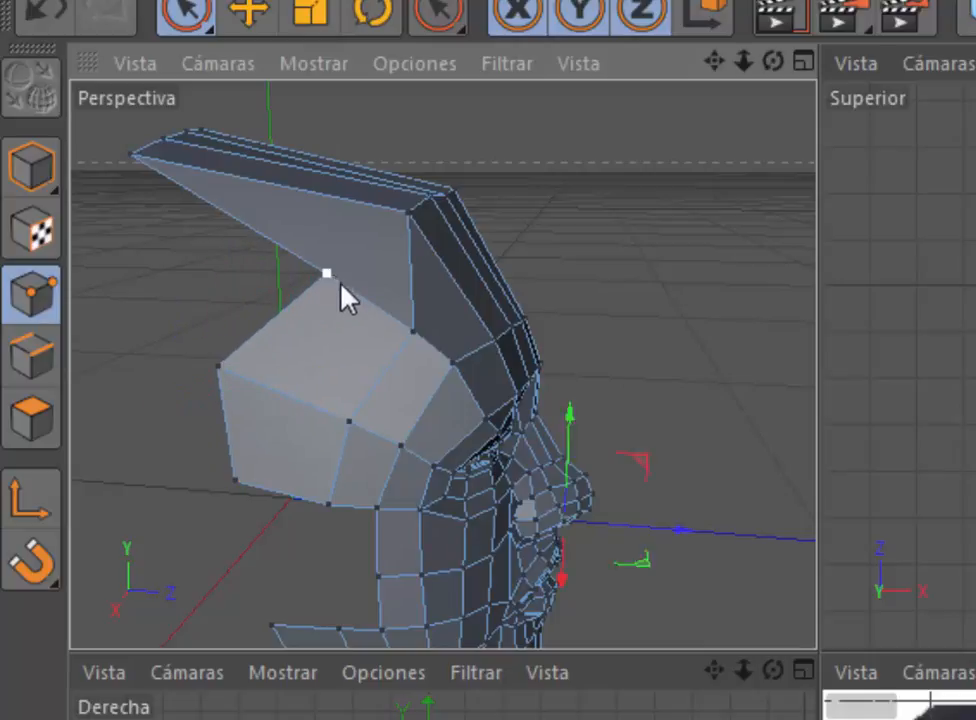
{"action": "left_click_drag", "start_coordinate": [389, 281], "coordinate": [253, 224]}
{"action": "left_click_drag", "start_coordinate": [269, 478], "coordinate": [221, 399]}
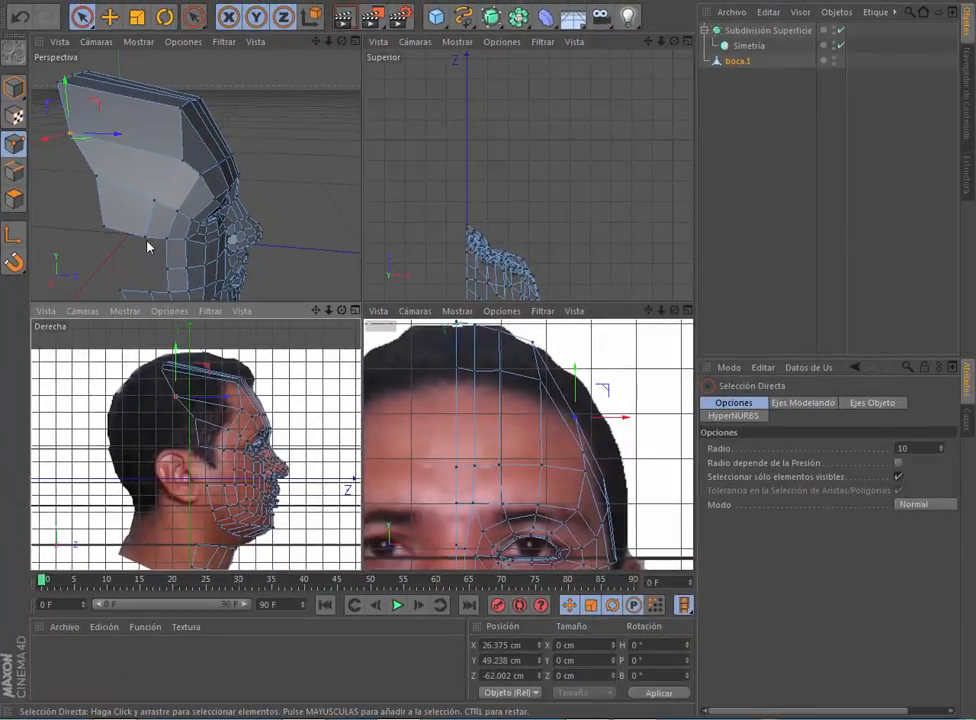
{"action": "left_click", "coordinate": [179, 168]}
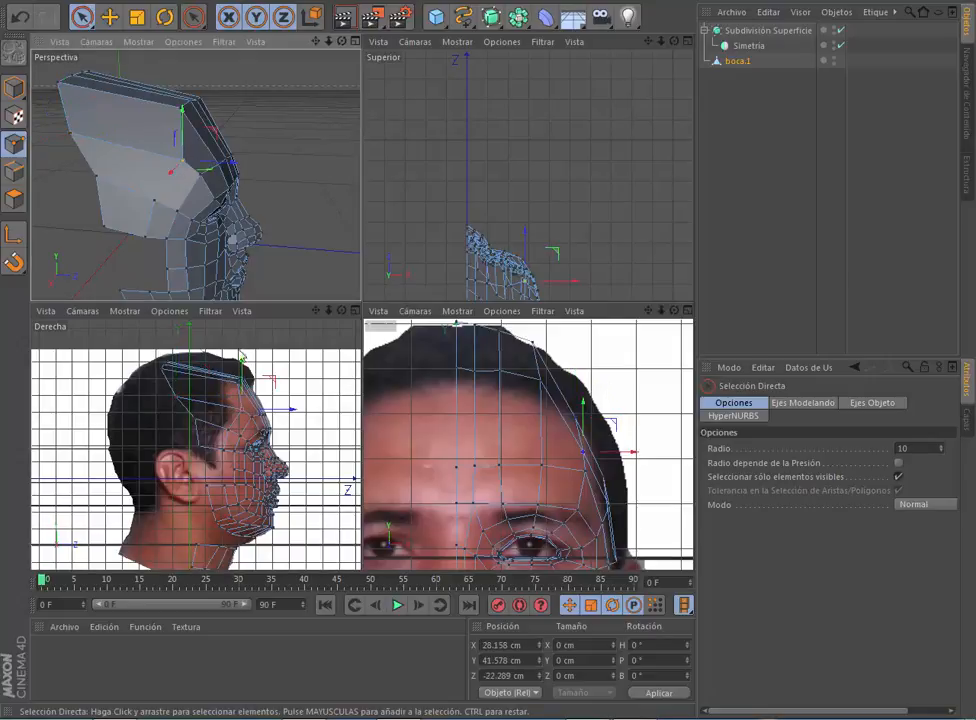
{"action": "left_click_drag", "start_coordinate": [277, 388], "coordinate": [255, 397]}
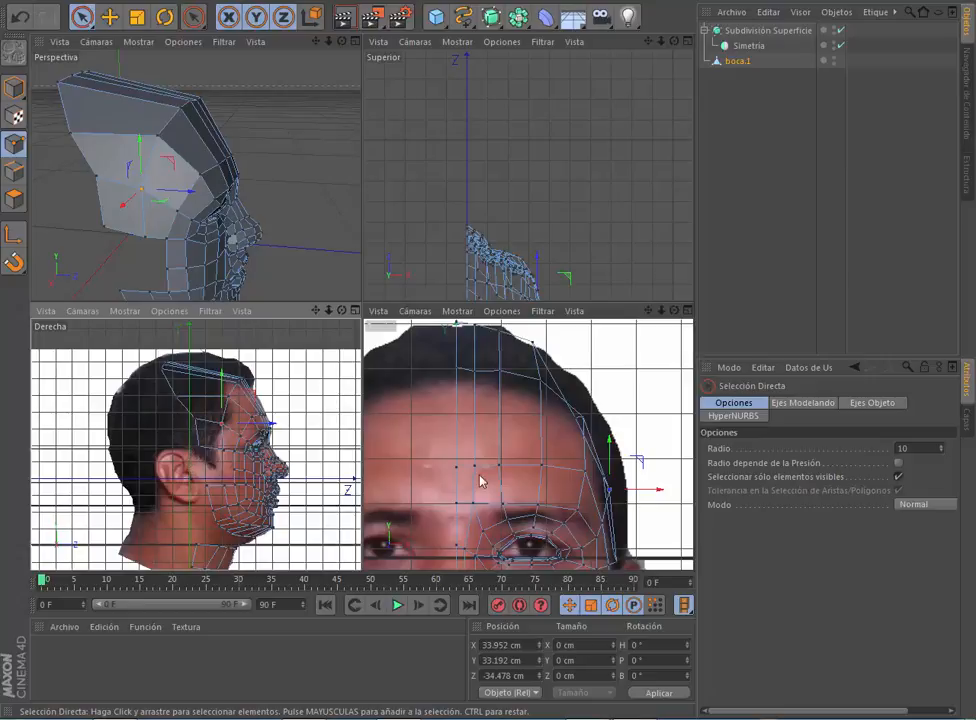
Step: Raise the hairline point slightly and push the outer temple points toward the head outline in the Frontal view
{"action": "left_click", "coordinate": [474, 370]}
{"action": "left_click_drag", "start_coordinate": [475, 339], "coordinate": [475, 335]}
{"action": "left_click", "coordinate": [71, 134]}
{"action": "left_click_drag", "start_coordinate": [584, 417], "coordinate": [590, 413]}
{"action": "left_click", "coordinate": [96, 180]}
{"action": "left_click_drag", "start_coordinate": [640, 452], "coordinate": [648, 445]}
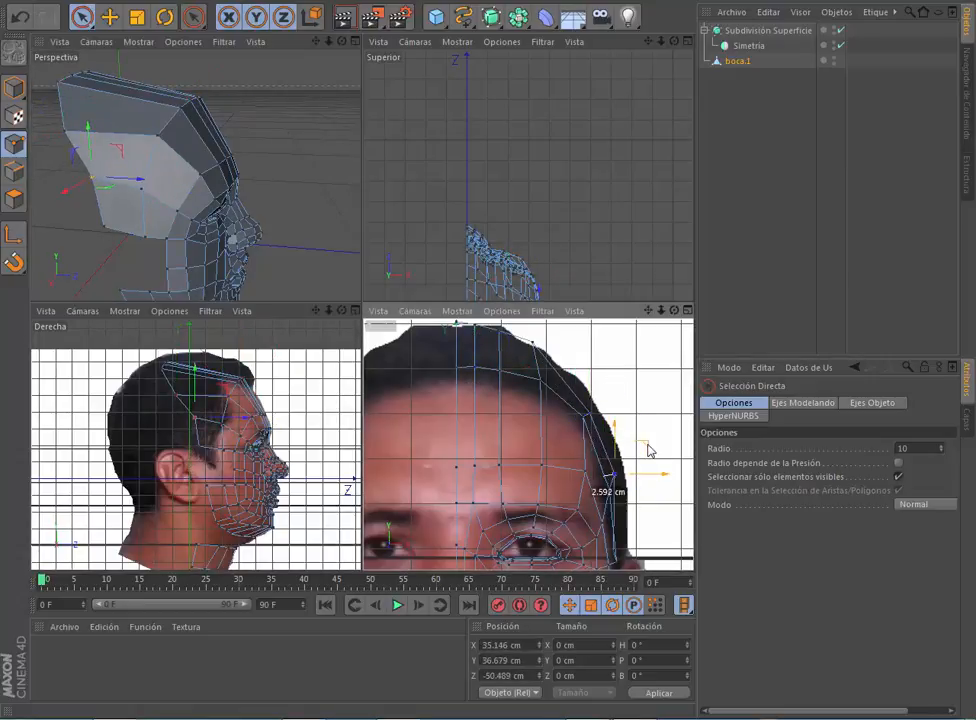
Step: Spread the hairline points outward in the Frontal view so they follow the curve of the head
{"action": "left_click", "coordinate": [590, 413]}
{"action": "left_click_drag", "start_coordinate": [582, 373], "coordinate": [604, 389]}
{"action": "left_click", "coordinate": [541, 380]}
{"action": "left_click_drag", "start_coordinate": [555, 338], "coordinate": [564, 373]}
{"action": "left_click", "coordinate": [501, 372]}
{"action": "left_click", "coordinate": [475, 368]}
{"action": "left_click_drag", "start_coordinate": [504, 368], "coordinate": [512, 369]}
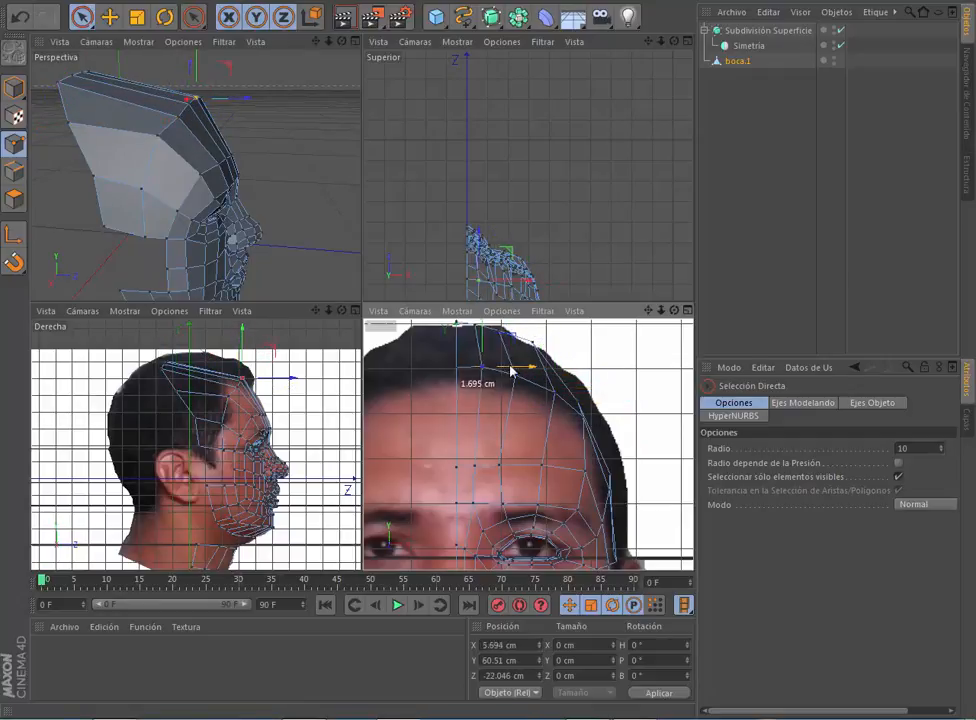
Step: Shift the outer corner point of the hairline slightly backward in the Derecha view
{"action": "left_click", "coordinate": [555, 391]}
{"action": "scroll", "coordinate": [252, 388], "scroll_direction": "up", "scroll_amount": 4}
{"action": "scroll", "coordinate": [252, 388], "scroll_direction": "up", "scroll_amount": 3}
{"action": "left_click_drag", "start_coordinate": [264, 387], "coordinate": [257, 387]}
{"action": "left_click_drag", "start_coordinate": [208, 340], "coordinate": [209, 338]}
{"action": "scroll", "coordinate": [89, 444], "scroll_direction": "down", "scroll_amount": 2}
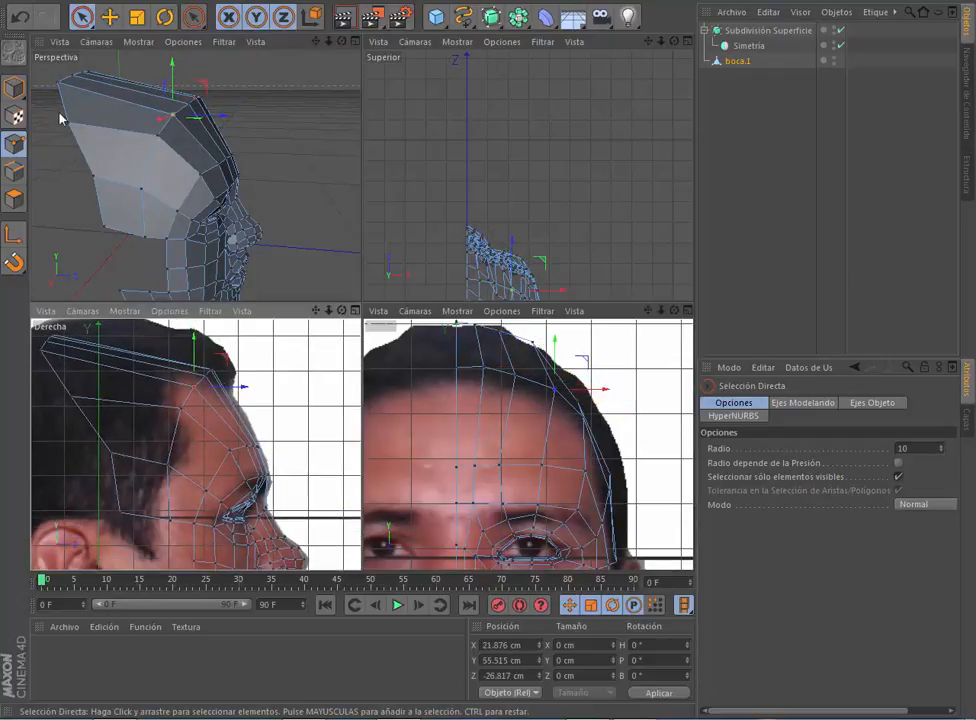
Step: Move the crown's rear corner points and the upper rear temple point forward in the Derecha view
{"action": "left_click", "coordinate": [76, 123]}
{"action": "left_click_drag", "start_coordinate": [121, 398], "coordinate": [159, 398]}
{"action": "left_click_drag", "start_coordinate": [42, 349], "coordinate": [113, 353]}
{"action": "left_click", "coordinate": [110, 397]}
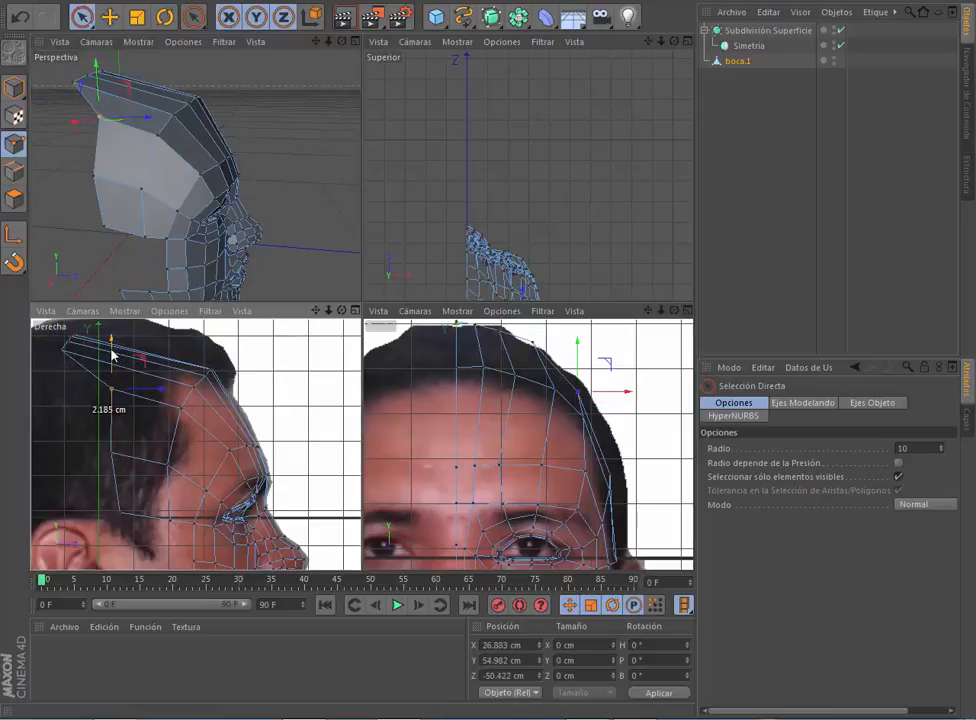
{"action": "left_click", "coordinate": [111, 453]}
Step: Even out the temple polygons by shifting the inner points slightly back and adjusting the lower edge points above the ear
{"action": "left_click", "coordinate": [181, 408]}
{"action": "left_click_drag", "start_coordinate": [222, 409], "coordinate": [210, 409]}
{"action": "left_click", "coordinate": [111, 453]}
{"action": "left_click", "coordinate": [120, 513]}
{"action": "left_click_drag", "start_coordinate": [160, 514], "coordinate": [184, 523]}
{"action": "left_click", "coordinate": [170, 520]}
{"action": "left_click", "coordinate": [168, 465]}
{"action": "left_click_drag", "start_coordinate": [190, 470], "coordinate": [183, 471]}
Step: Adjust the rear edge points of the cheek and jaw in front of the ear in the Derecha view
{"action": "scroll", "coordinate": [186, 463], "scroll_direction": "down", "scroll_amount": 4}
{"action": "left_click_drag", "start_coordinate": [315, 311], "coordinate": [290, 214]}
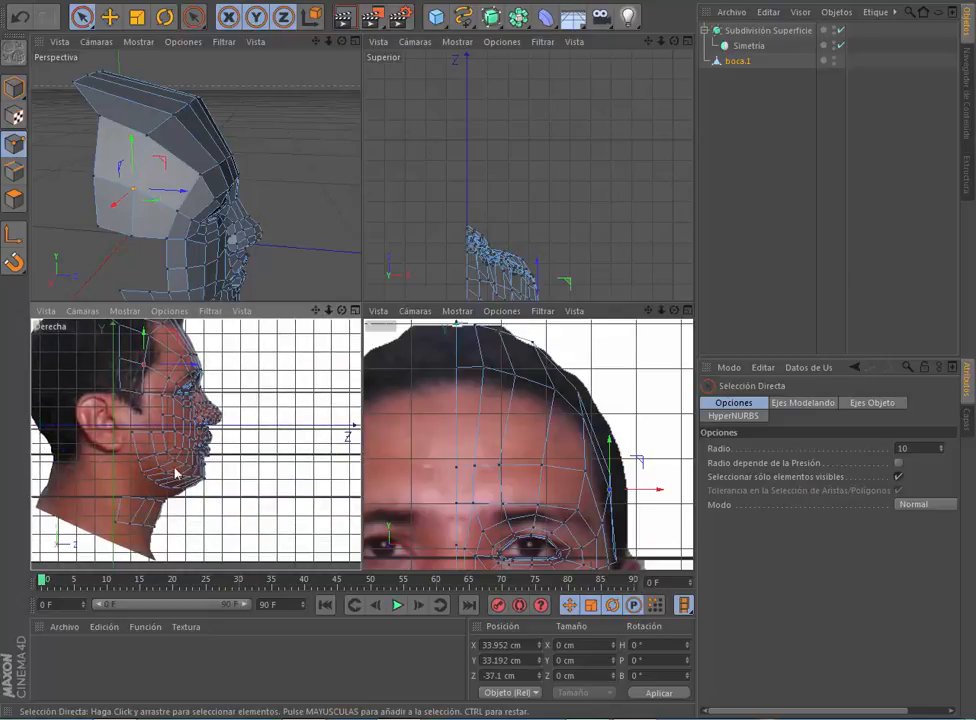
{"action": "scroll", "coordinate": [174, 473], "scroll_direction": "up", "scroll_amount": 2}
{"action": "left_click", "coordinate": [131, 471]}
{"action": "left_click_drag", "start_coordinate": [173, 475], "coordinate": [165, 457]}
{"action": "left_click", "coordinate": [122, 453]}
{"action": "left_click", "coordinate": [117, 411]}
{"action": "mouse_move", "coordinate": [165, 412]}
{"action": "left_mouse_down"}
{"action": "mouse_move", "coordinate": [154, 412]}
{"action": "mouse_move", "coordinate": [163, 446]}
{"action": "mouse_move", "coordinate": [171, 412]}
{"action": "left_mouse_up"}
{"action": "left_click", "coordinate": [147, 441]}
{"action": "left_click", "coordinate": [139, 411]}
Step: Create a four-sided polygon behind the temple with Create Polygon, joining the crown corner, two temple edge points and one new point
{"action": "scroll", "coordinate": [95, 350], "scroll_direction": "down", "scroll_amount": 4}
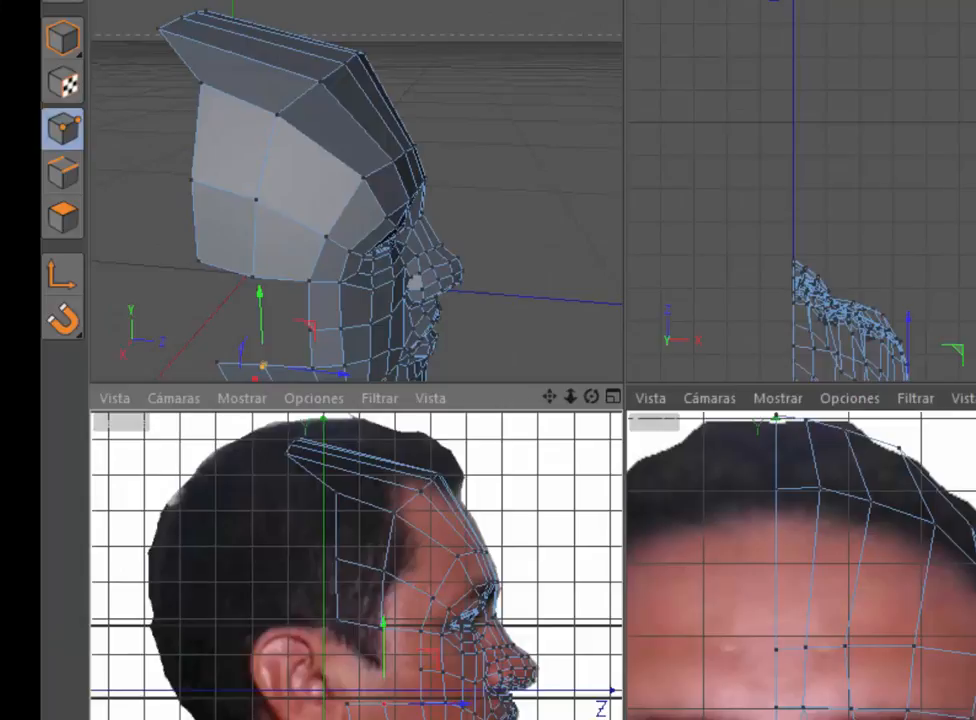
{"action": "left_click", "coordinate": [398, 2]}
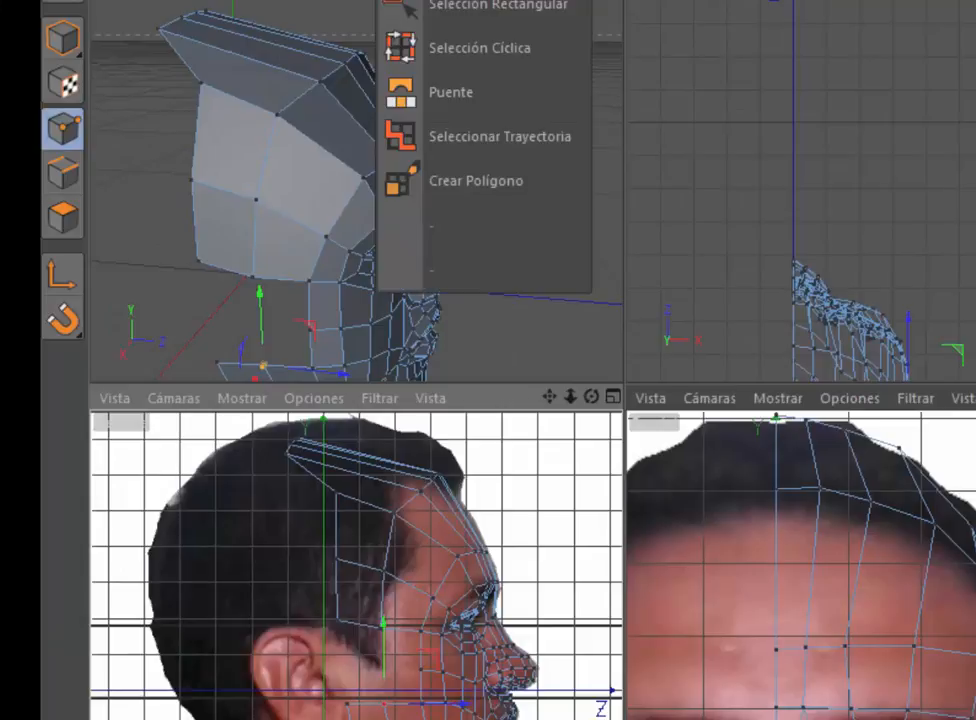
{"action": "left_click", "coordinate": [457, 195]}
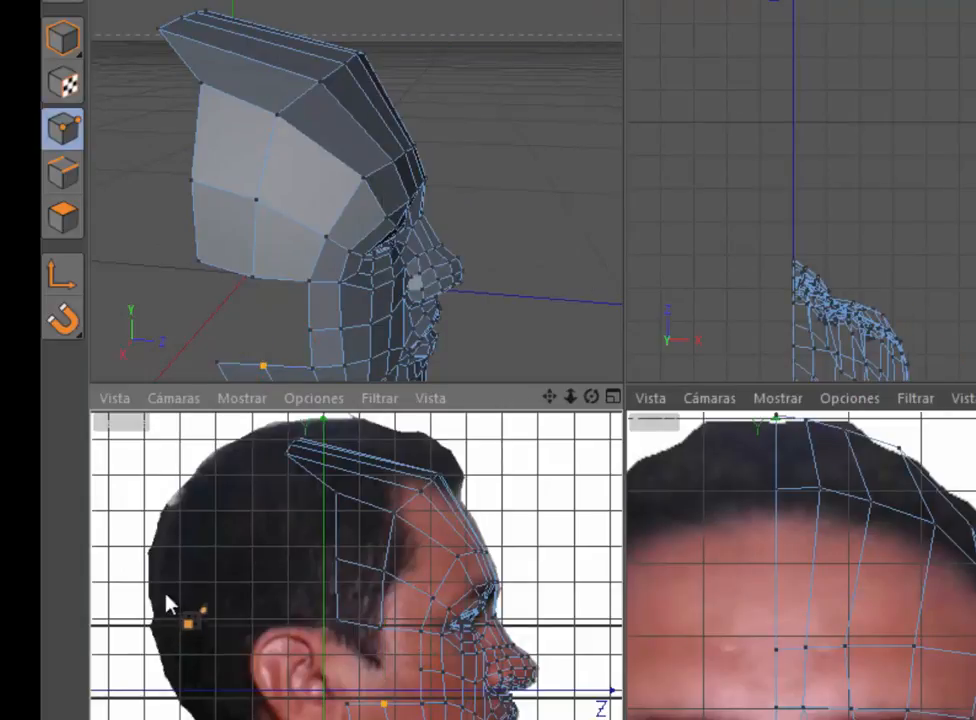
{"action": "scroll", "coordinate": [253, 463], "scroll_direction": "up", "scroll_amount": 3}
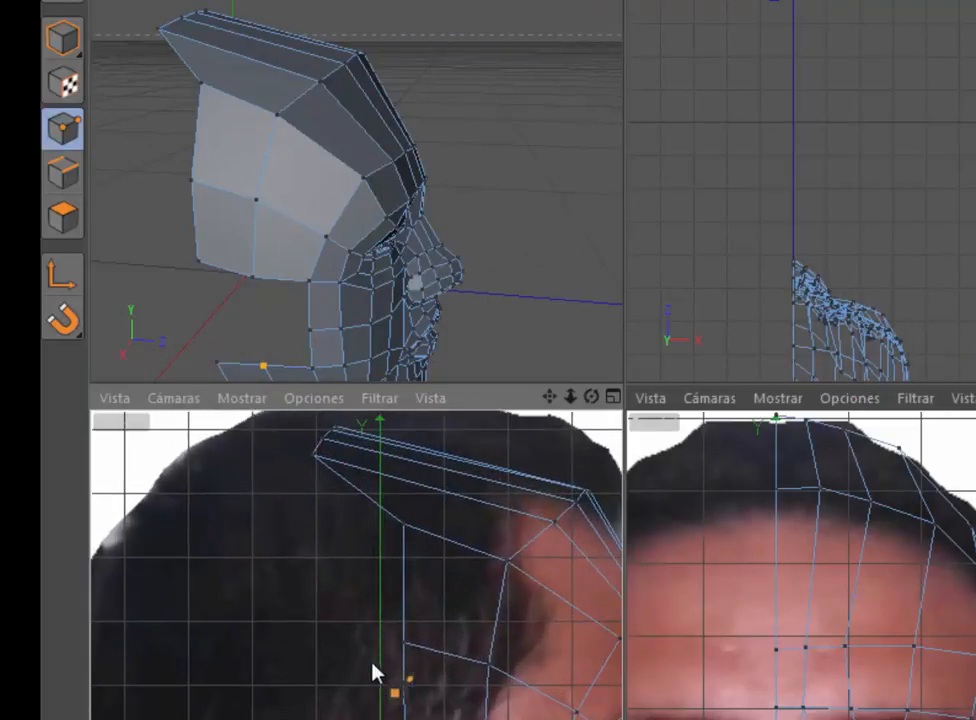
{"action": "left_click", "coordinate": [311, 630]}
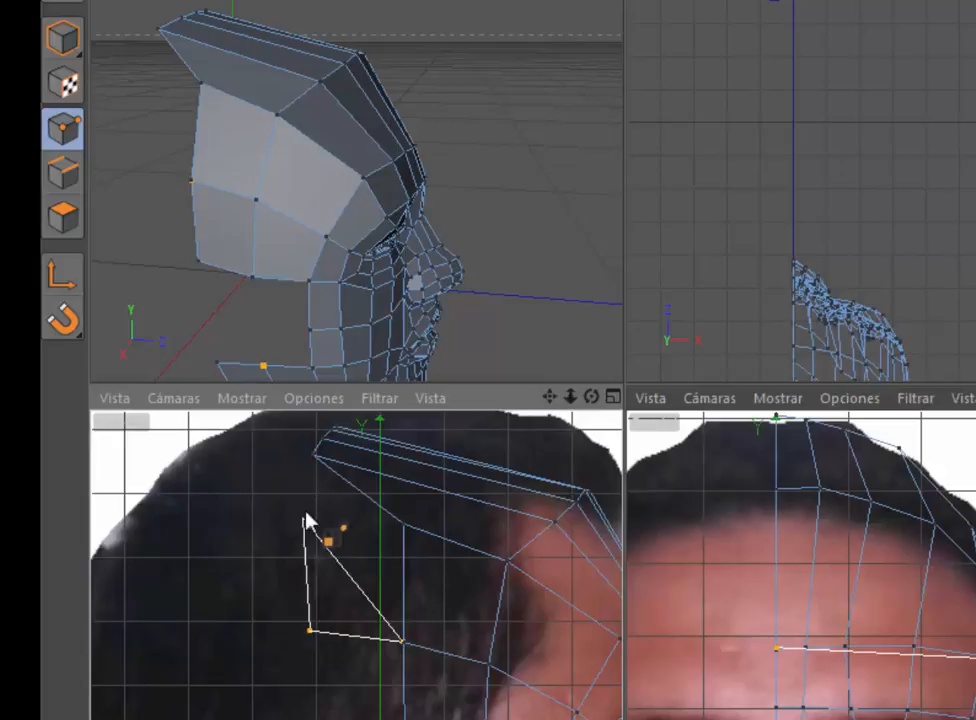
{"action": "left_click", "coordinate": [311, 455]}
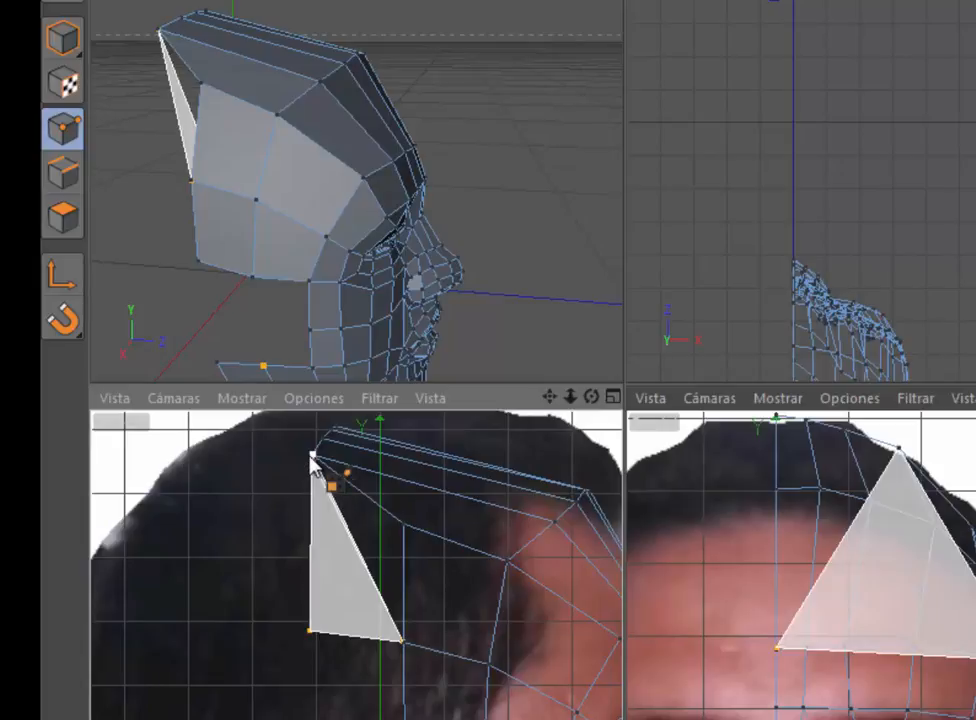
{"action": "left_click", "coordinate": [400, 524]}
{"action": "left_click", "coordinate": [403, 642]}
{"action": "key", "text": "space"}
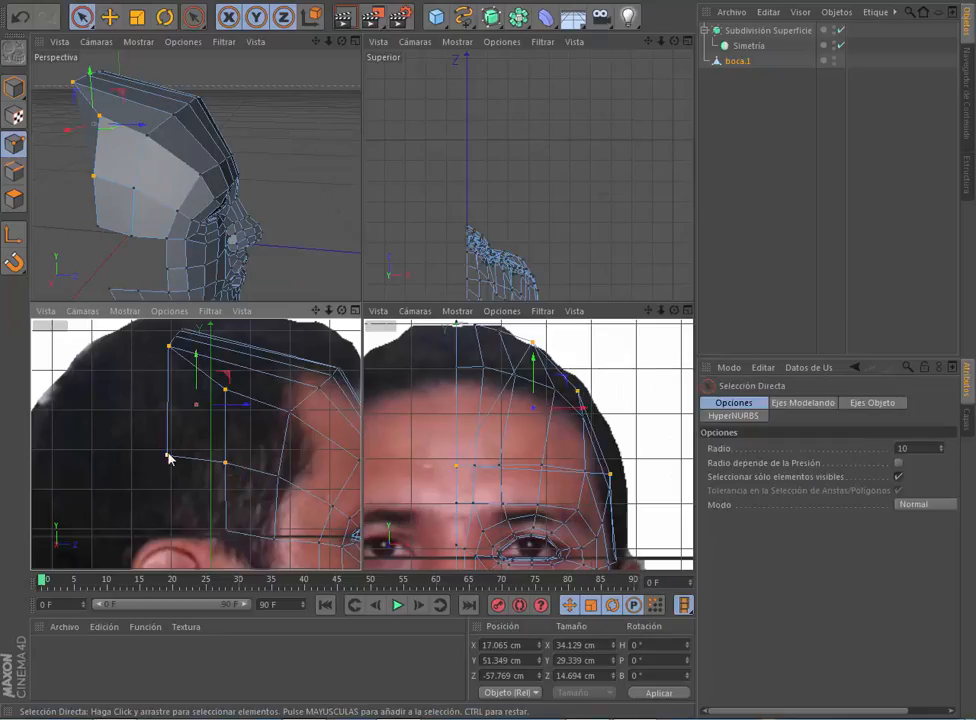
Step: Move the new polygon's free corner point outward to the side of the head, at about X 33.7 cm
{"action": "left_click", "coordinate": [310, 631]}
{"action": "left_click_drag", "start_coordinate": [177, 150], "coordinate": [92, 185]}
{"action": "left_click_drag", "start_coordinate": [673, 469], "coordinate": [658, 476]}
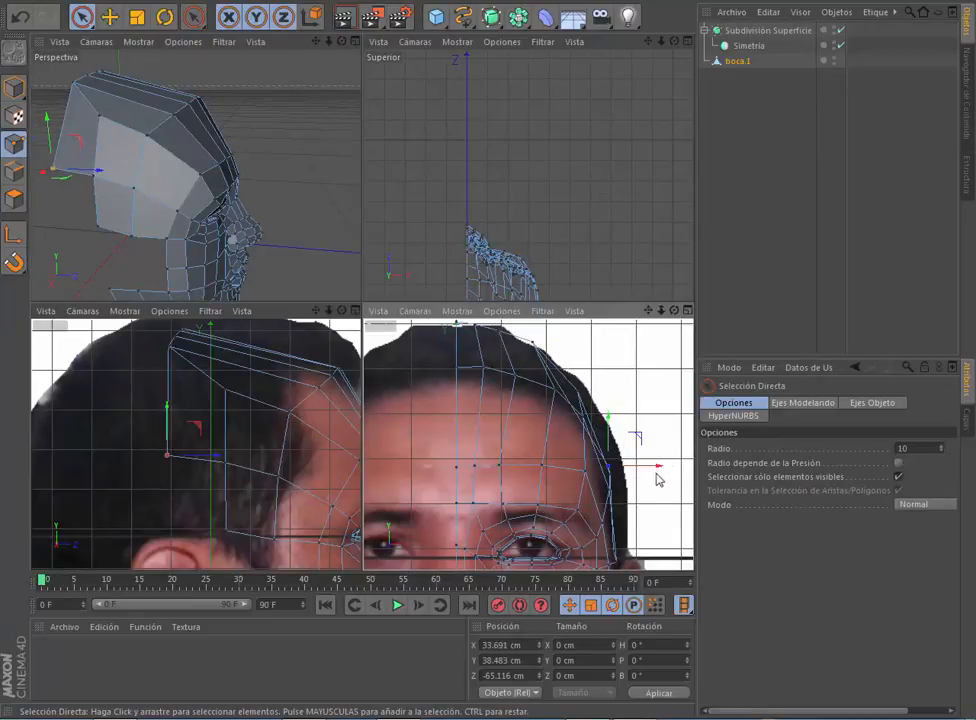
Step: Lower the upper rear temple point and shift the outer hairline corner point backward to smooth the side surface
{"action": "left_click", "coordinate": [225, 389]}
{"action": "left_click_drag", "start_coordinate": [194, 190], "coordinate": [202, 47], "text": "alt"}
{"action": "left_click_drag", "start_coordinate": [80, 81], "coordinate": [82, 93]}
{"action": "left_click", "coordinate": [148, 150]}
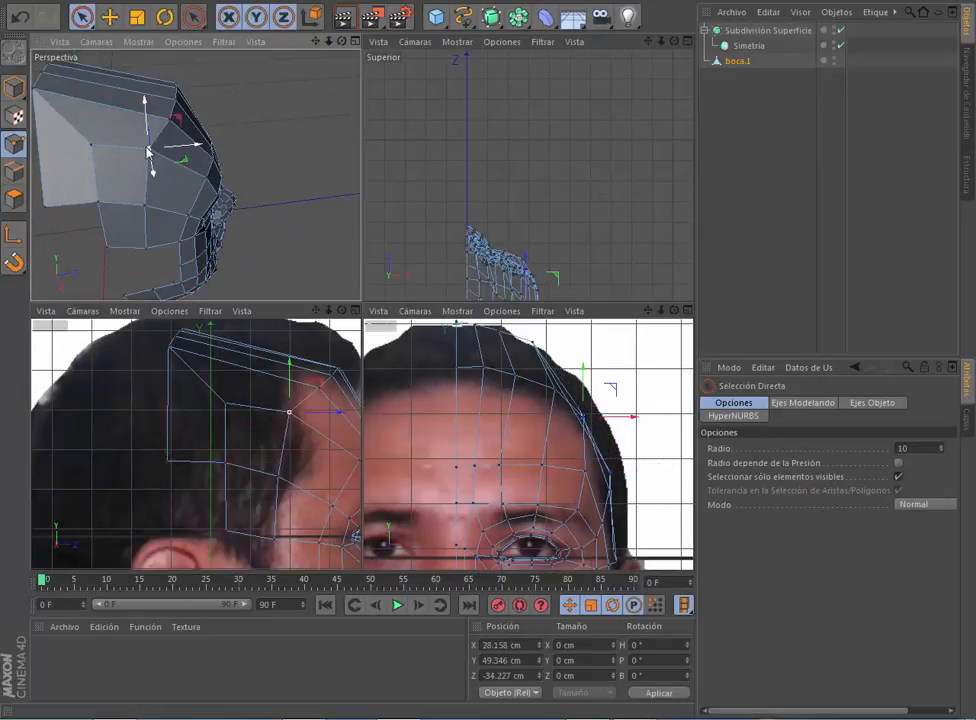
{"action": "left_click_drag", "start_coordinate": [205, 119], "coordinate": [197, 120]}
{"action": "left_click", "coordinate": [175, 101]}
{"action": "left_click", "coordinate": [178, 88]}
Step: Lower the free rear corner point of the new polygon to about Y 35.6 cm
{"action": "left_click", "coordinate": [146, 207]}
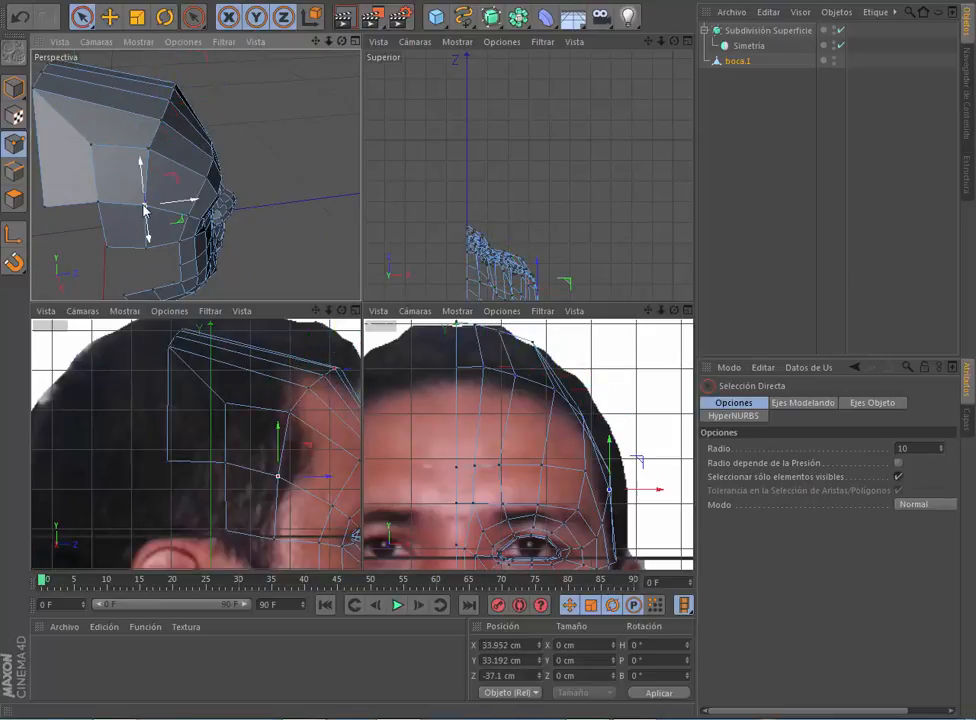
{"action": "left_click", "coordinate": [98, 203]}
{"action": "left_click", "coordinate": [43, 206]}
{"action": "left_click_drag", "start_coordinate": [36, 182], "coordinate": [36, 187]}
{"action": "scroll", "coordinate": [118, 224], "scroll_direction": "down", "scroll_amount": 5}
{"action": "middle_click_drag", "start_coordinate": [118, 224], "coordinate": [155, 195], "text": "alt"}
{"action": "left_click_drag", "start_coordinate": [155, 195], "coordinate": [198, 174], "text": "alt"}
{"action": "left_click_drag", "start_coordinate": [111, 110], "coordinate": [112, 114]}
Step: Create a four-sided polygon above the ear with Create Polygon, from the temple's rear edge down to one new point
{"action": "middle_click_drag", "start_coordinate": [187, 498], "coordinate": [196, 410], "text": "alt"}
{"action": "key", "text": "m"}
{"action": "key", "text": "e"}
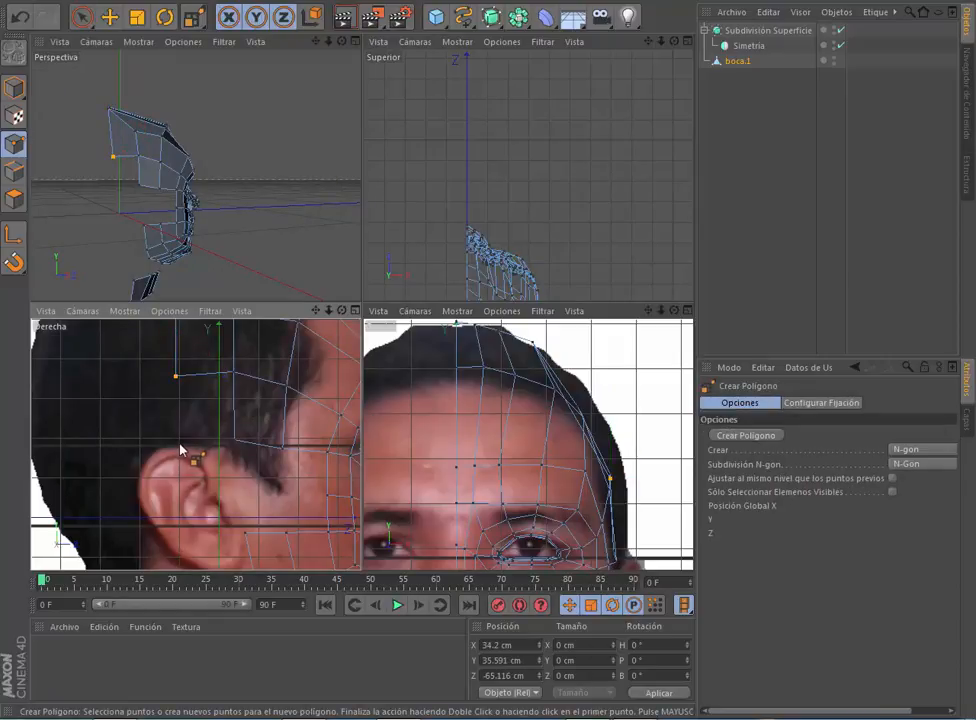
{"action": "left_click", "coordinate": [180, 444]}
{"action": "left_click", "coordinate": [176, 376]}
{"action": "left_click", "coordinate": [234, 372]}
{"action": "left_click", "coordinate": [235, 440]}
{"action": "scroll", "coordinate": [235, 440], "scroll_direction": "down", "scroll_amount": 3}
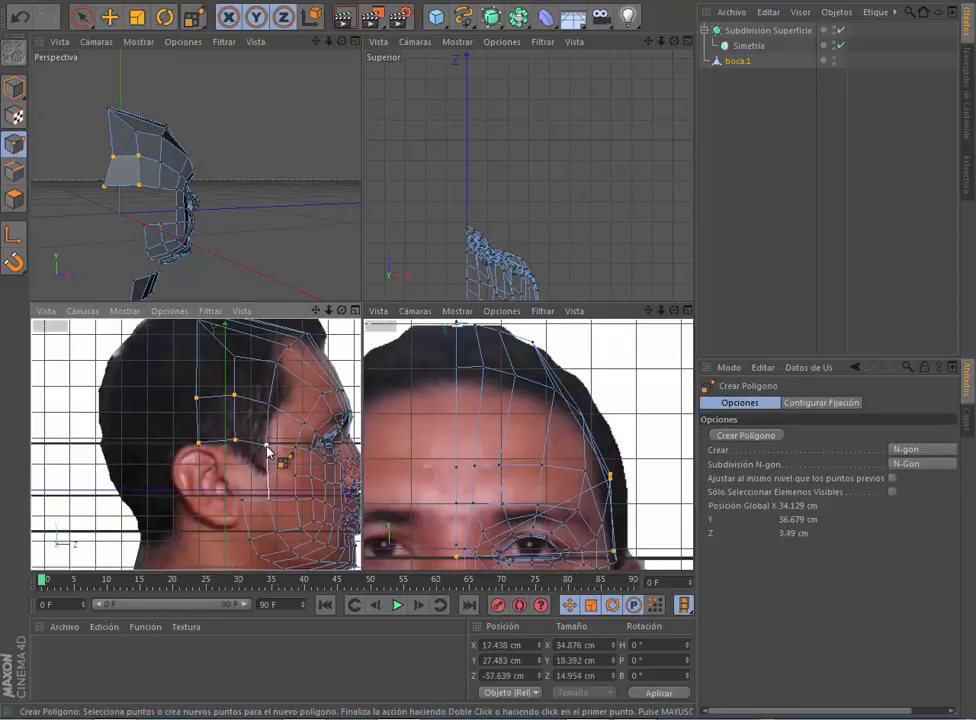
{"action": "scroll", "coordinate": [266, 482], "scroll_direction": "up", "scroll_amount": 3}
{"action": "middle_click_drag", "start_coordinate": [196, 442], "coordinate": [144, 439], "text": "alt"}
Step: Connect the two vertical edges between temple and cheek with a new horizontal edge in front of the ear
{"action": "left_click", "coordinate": [14, 171]}
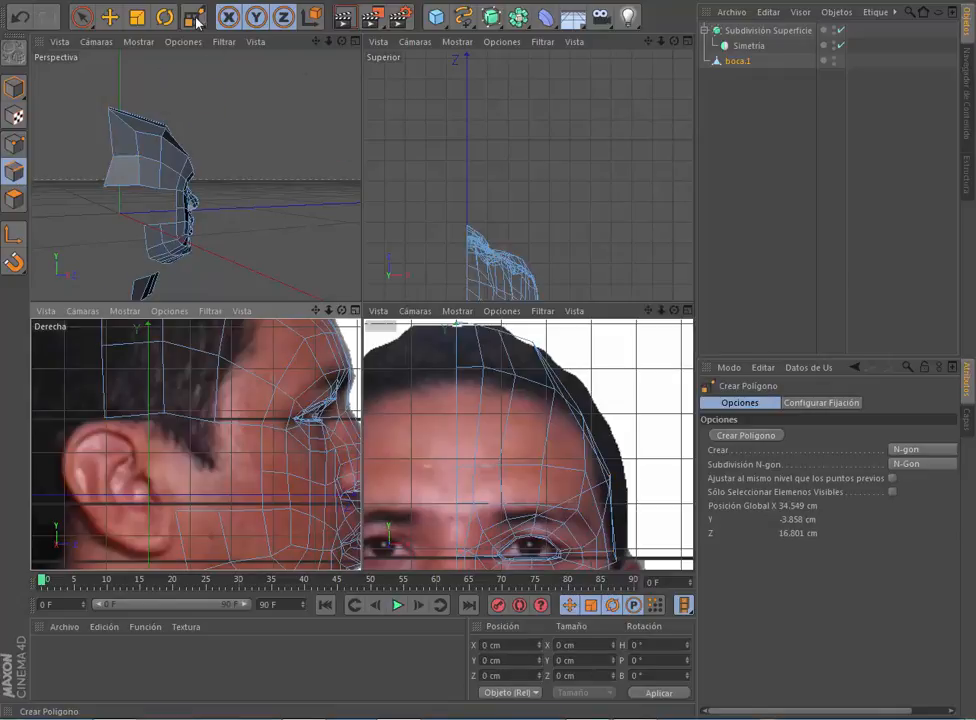
{"action": "left_click", "coordinate": [85, 16]}
{"action": "left_click", "coordinate": [233, 1]}
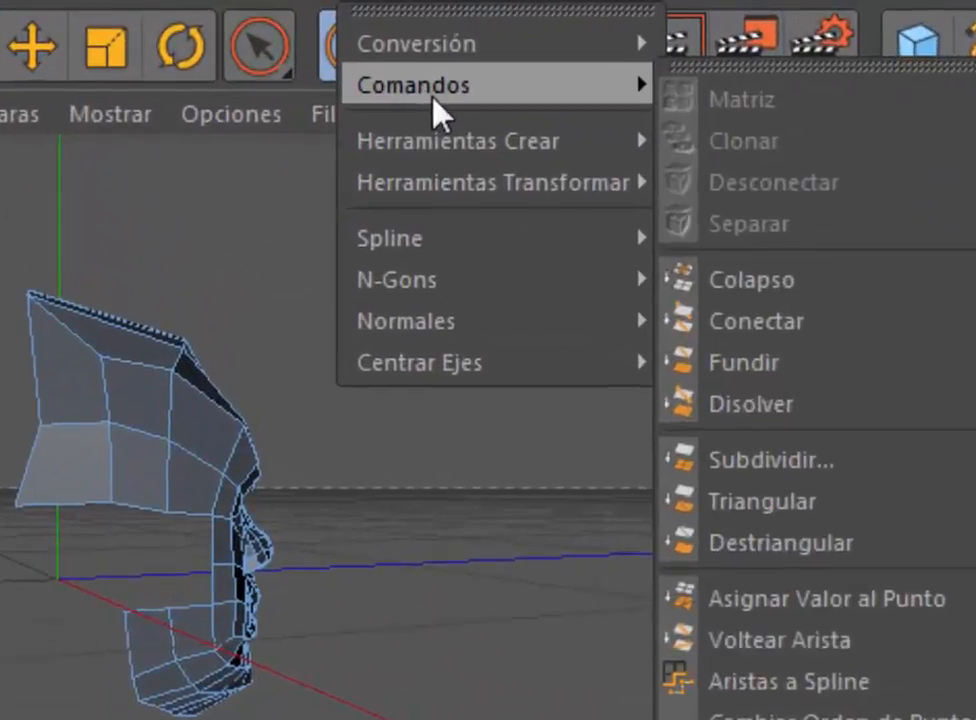
{"action": "mouse_move", "coordinate": [265, 52]}
{"action": "left_click", "coordinate": [860, 458]}
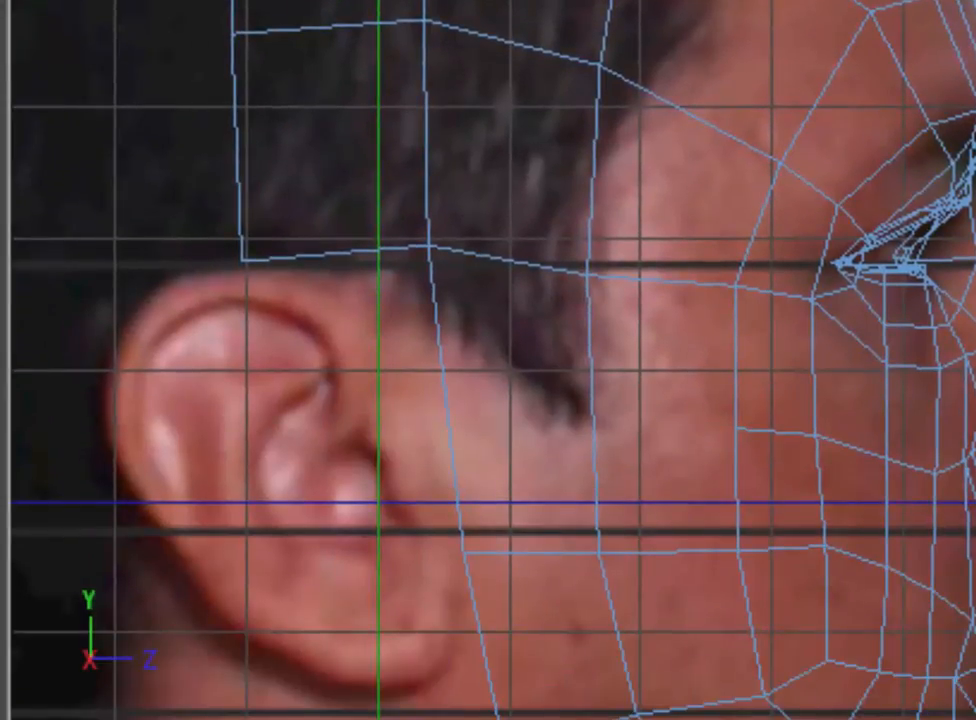
{"action": "left_click", "coordinate": [447, 397]}
{"action": "left_click", "coordinate": [593, 410]}
{"action": "key", "text": "Return"}
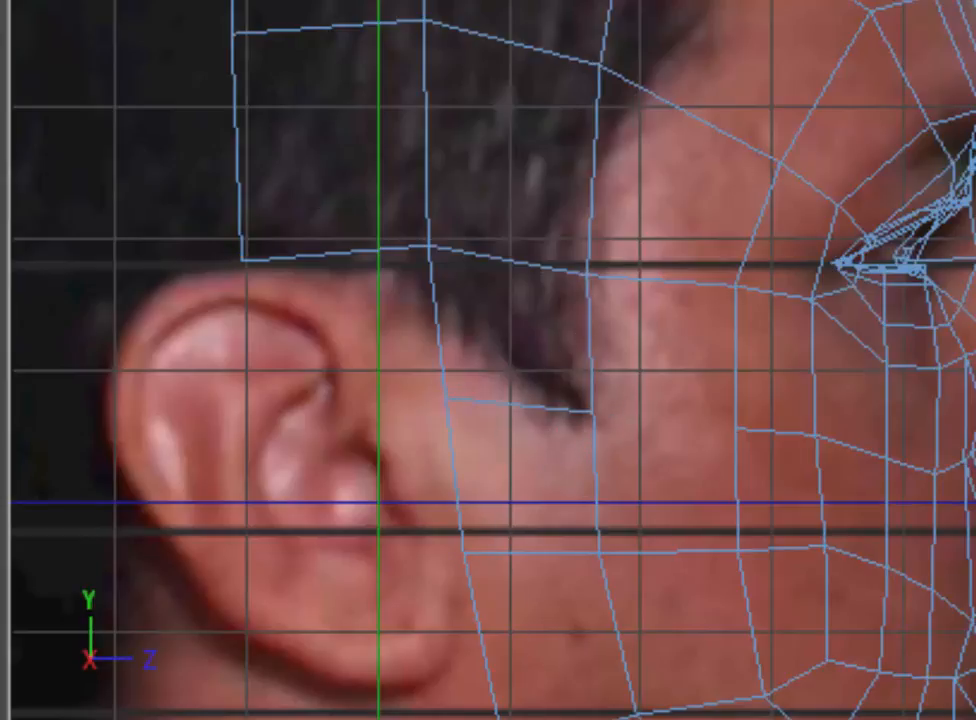
{"action": "scroll", "coordinate": [318, 226], "scroll_direction": "down", "scroll_amount": 1}
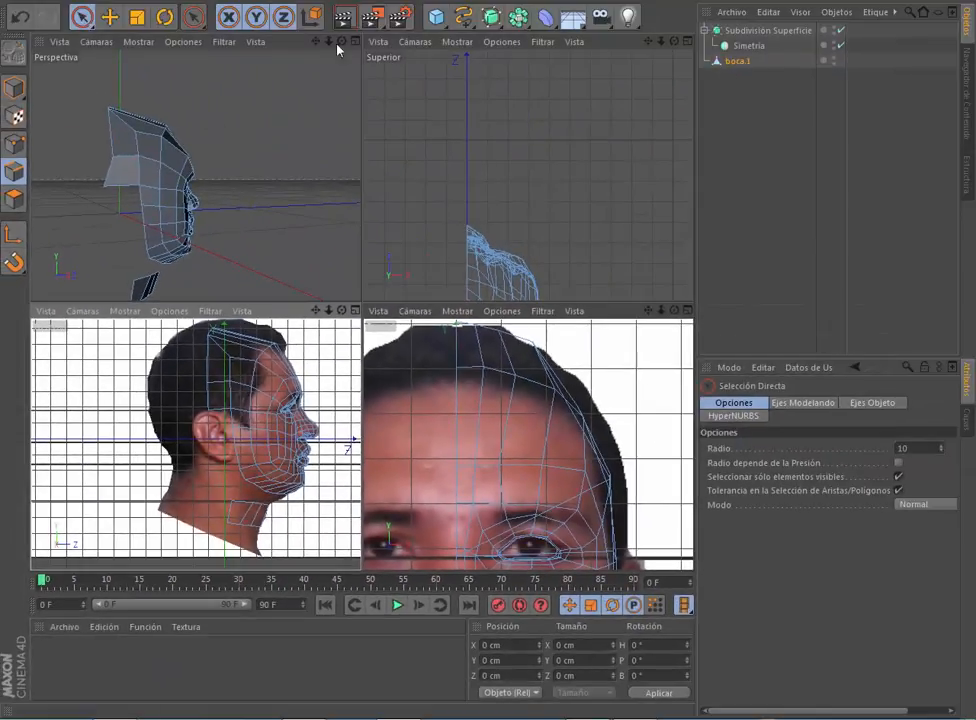
Step: Move the free rear corner point above the ear outward to about X 35.9 cm
{"action": "left_click_drag", "start_coordinate": [341, 42], "coordinate": [150, 50]}
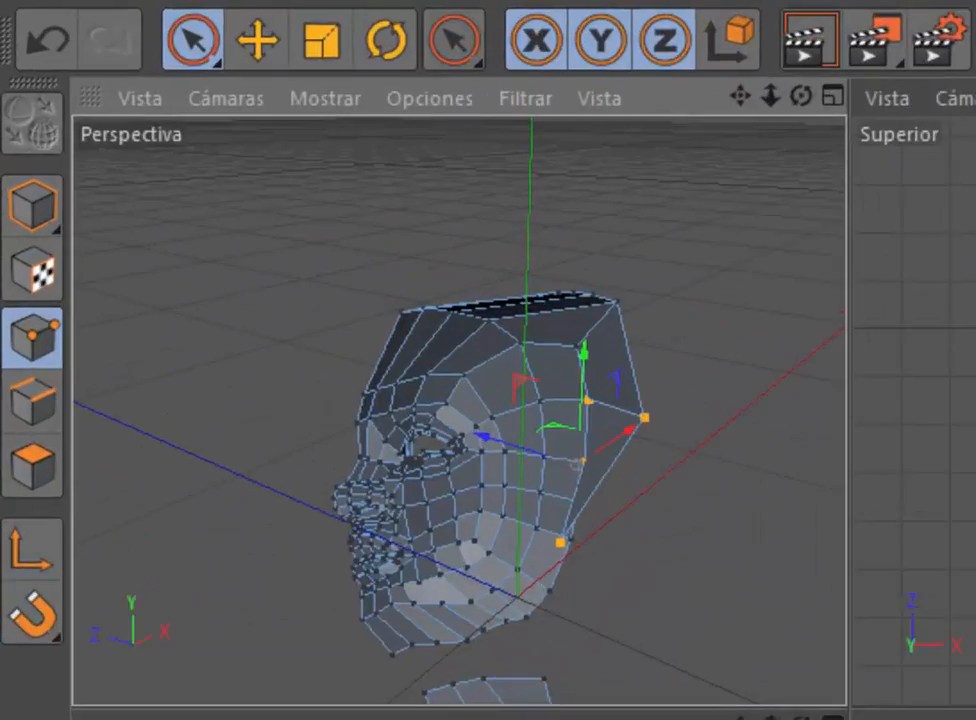
{"action": "left_click", "coordinate": [239, 231]}
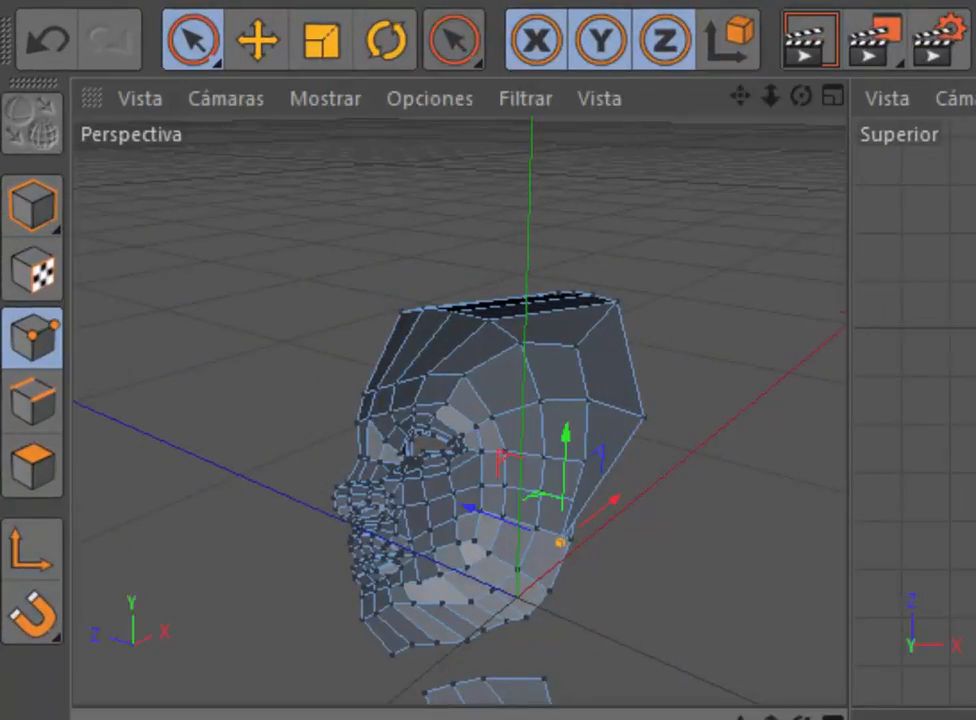
{"action": "left_click_drag", "start_coordinate": [613, 499], "coordinate": [684, 445]}
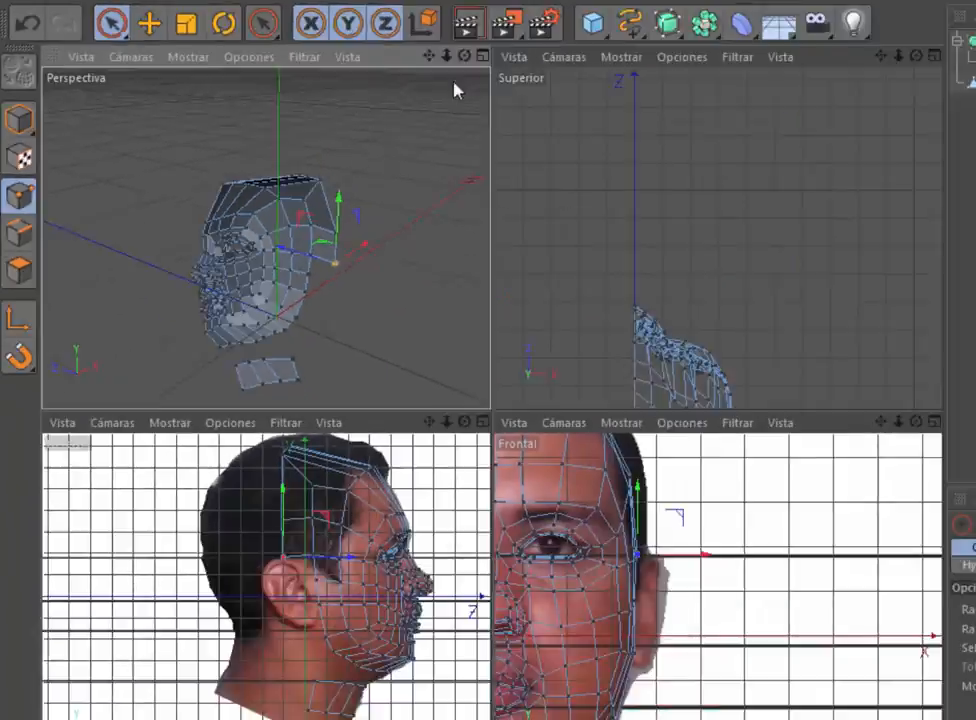
{"action": "left_click_drag", "start_coordinate": [801, 97], "coordinate": [570, 120]}
Step: Select the rear edges of the skull's top strip with Path Selection and extrude them backward
{"action": "left_click", "coordinate": [193, 17]}
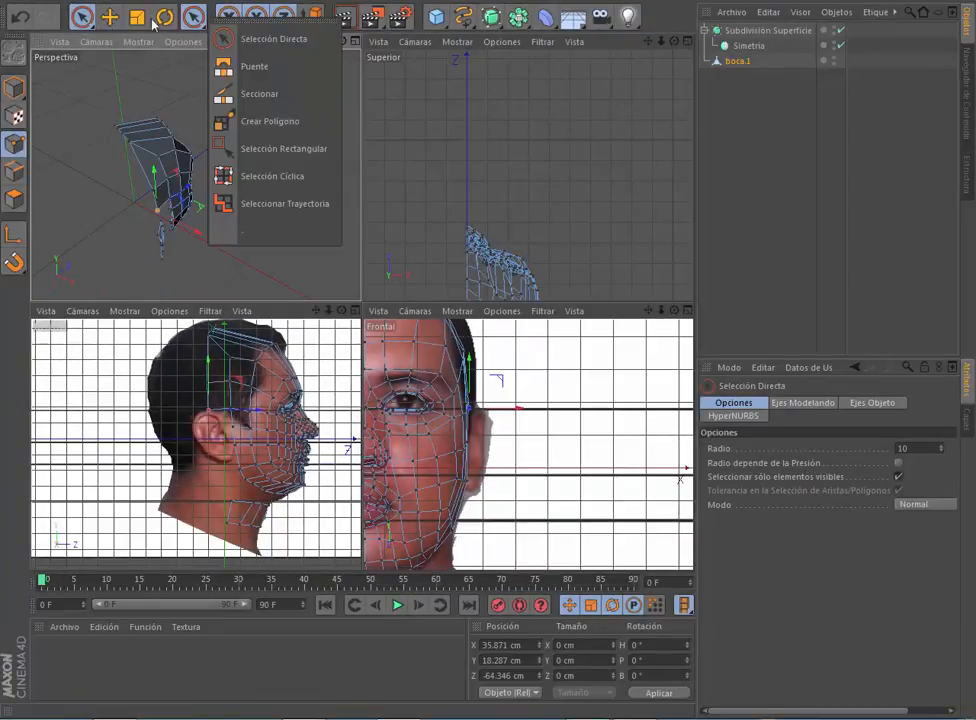
{"action": "left_click", "coordinate": [14, 199]}
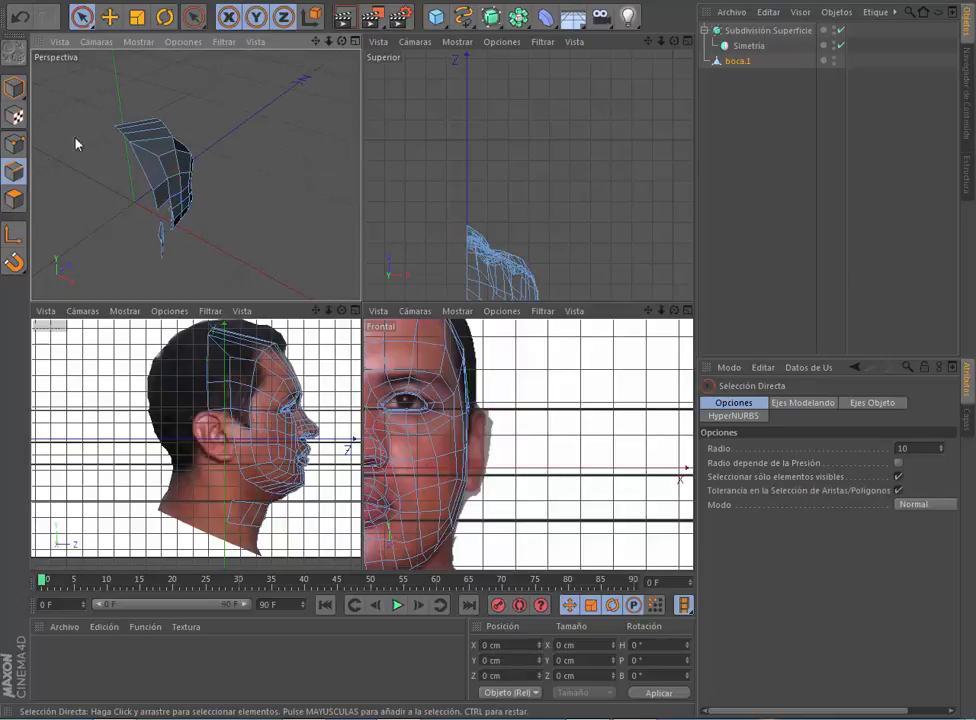
{"action": "scroll", "coordinate": [113, 115], "scroll_direction": "up", "scroll_amount": 5}
{"action": "scroll", "coordinate": [112, 115], "scroll_direction": "down", "scroll_amount": 4}
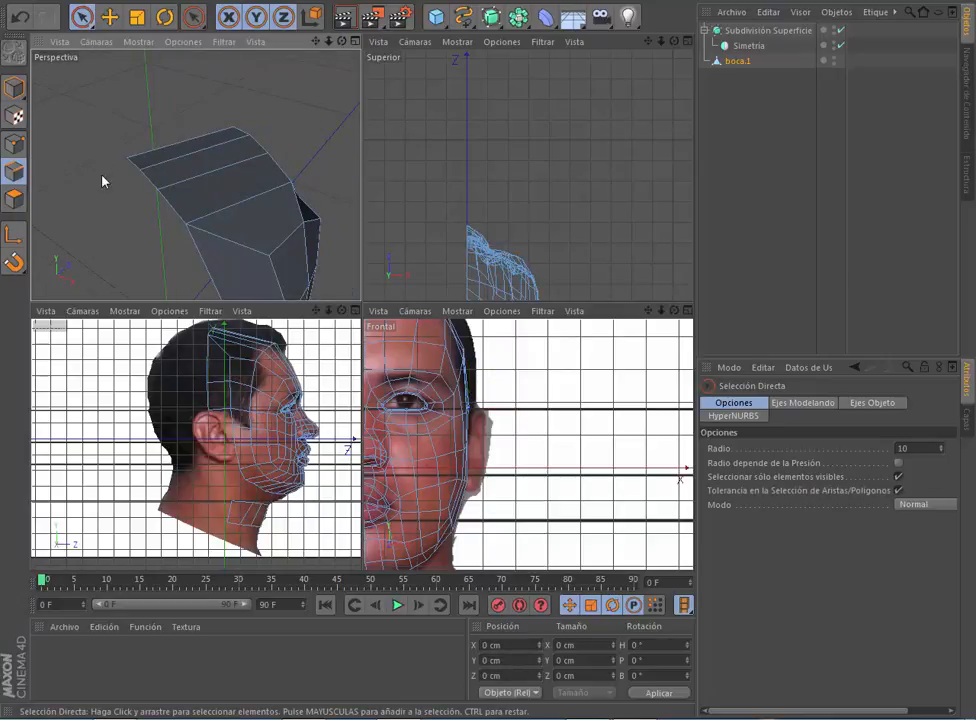
{"action": "left_click", "coordinate": [195, 20]}
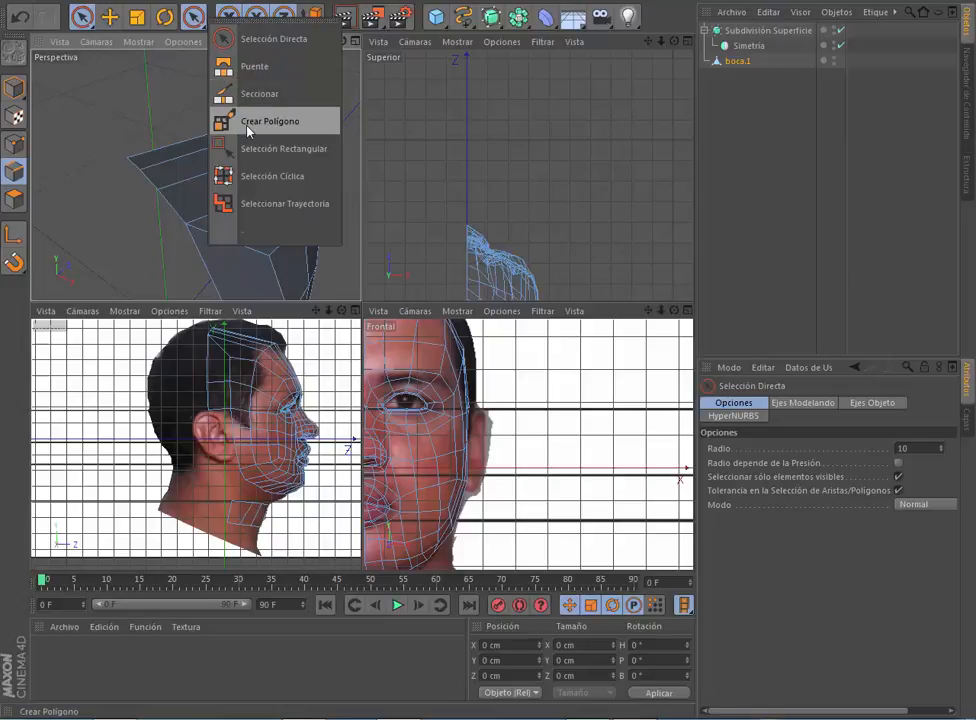
{"action": "left_click", "coordinate": [232, 205]}
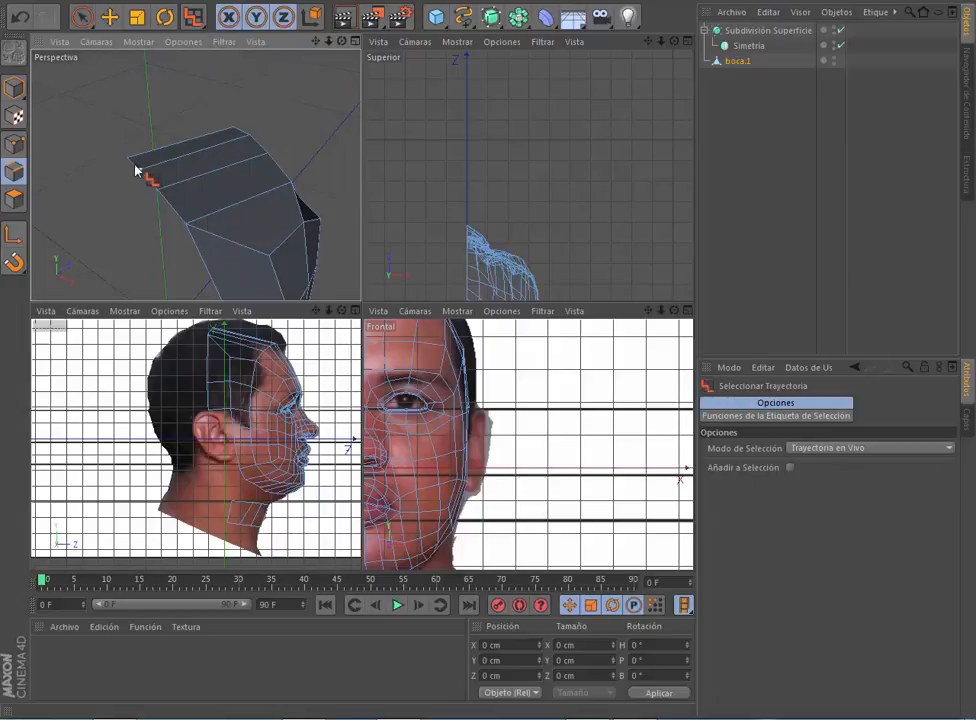
{"action": "left_click_drag", "start_coordinate": [186, 230], "coordinate": [184, 231]}
{"action": "scroll", "coordinate": [161, 239], "scroll_direction": "down", "scroll_amount": 4}
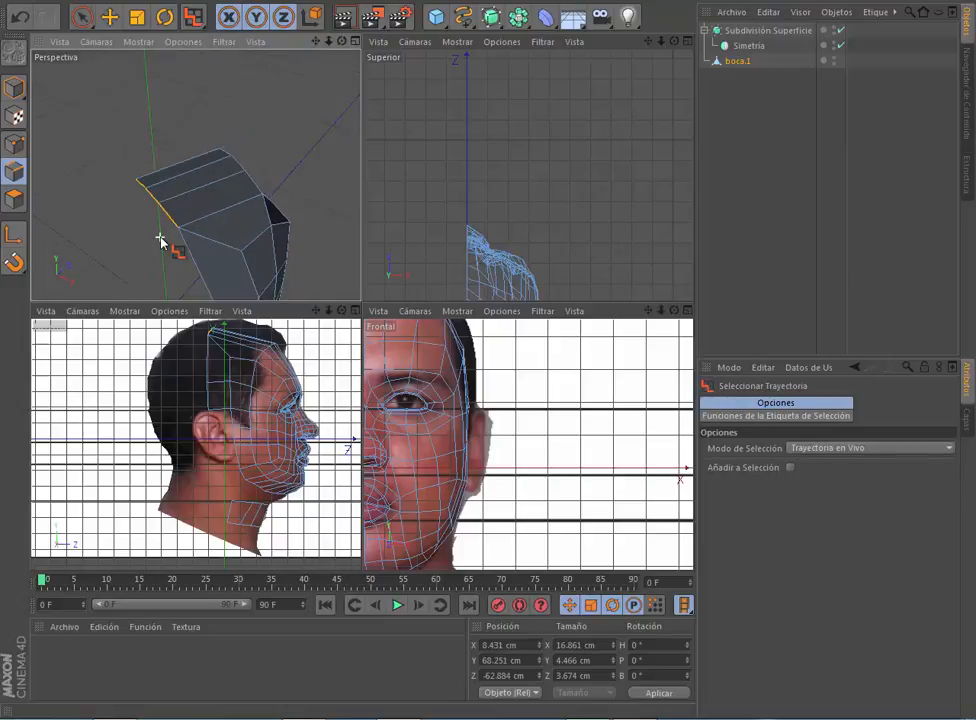
{"action": "key", "text": "d"}
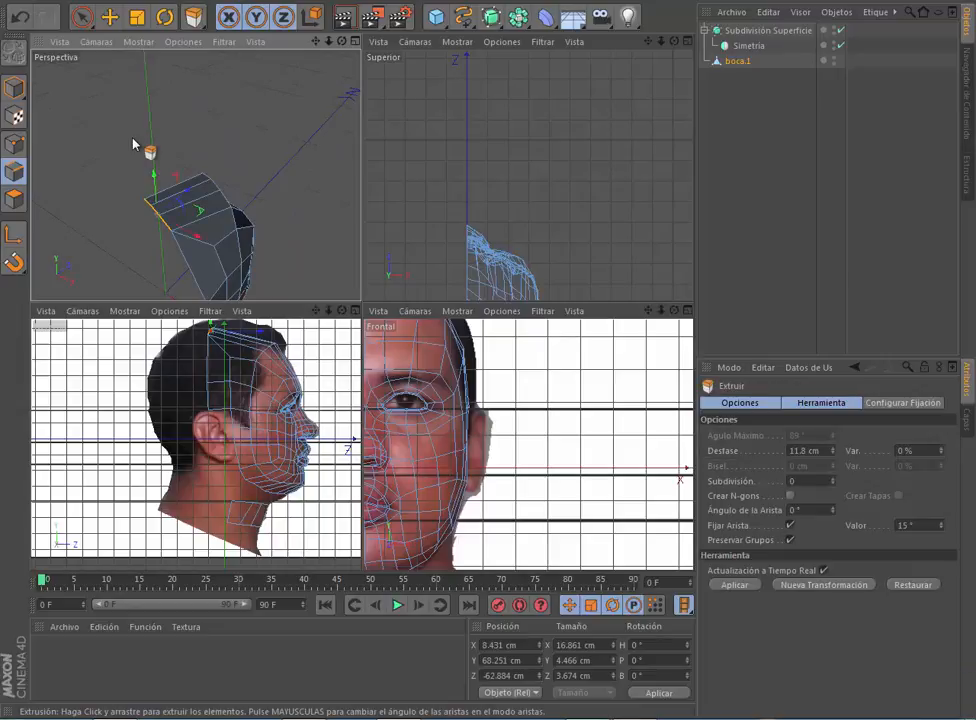
{"action": "left_click_drag", "start_coordinate": [166, 239], "coordinate": [192, 239]}
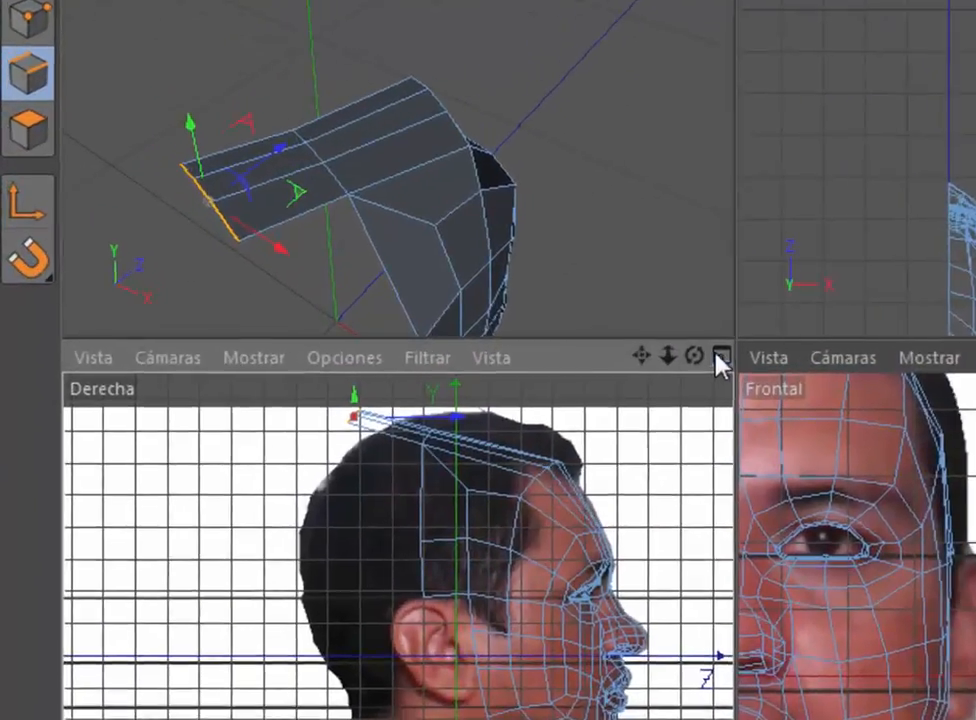
Step: Lower the extruded edges onto the rear skull outline of the side reference photo
{"action": "left_click", "coordinate": [355, 310]}
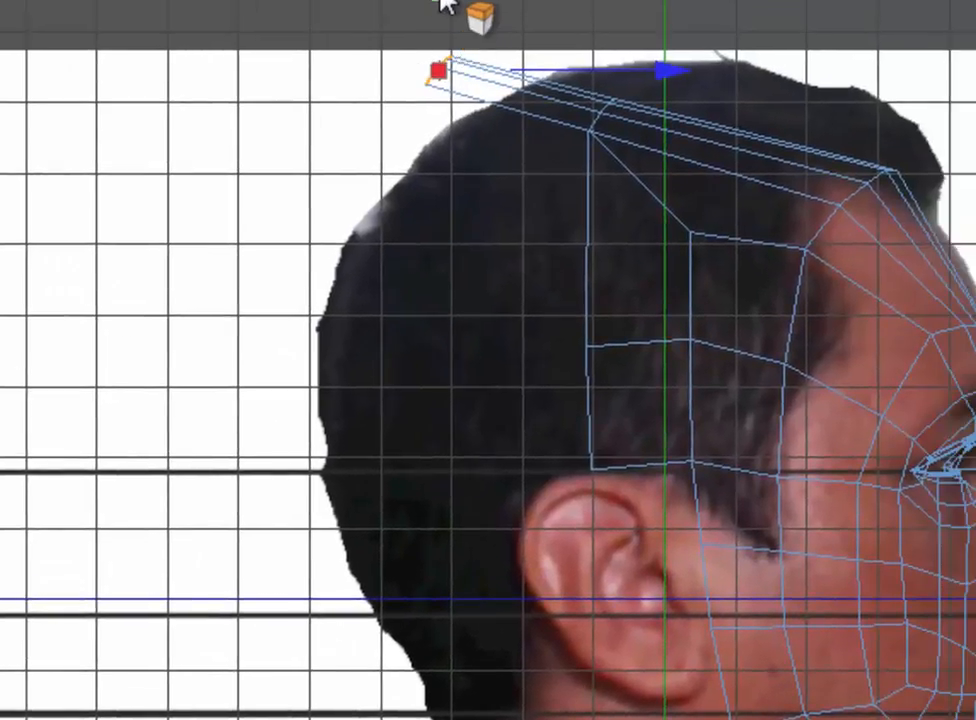
{"action": "left_click_drag", "start_coordinate": [443, 2], "coordinate": [418, 98]}
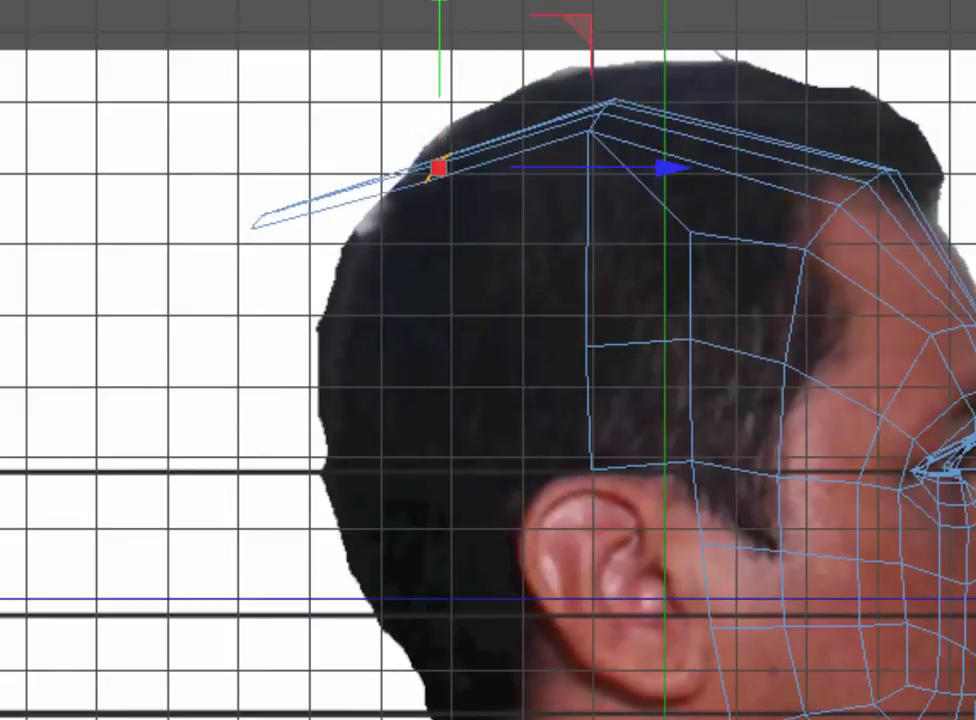
{"action": "left_click_drag", "start_coordinate": [304, 148], "coordinate": [325, 148]}
{"action": "left_click_drag", "start_coordinate": [387, 90], "coordinate": [469, 225]}
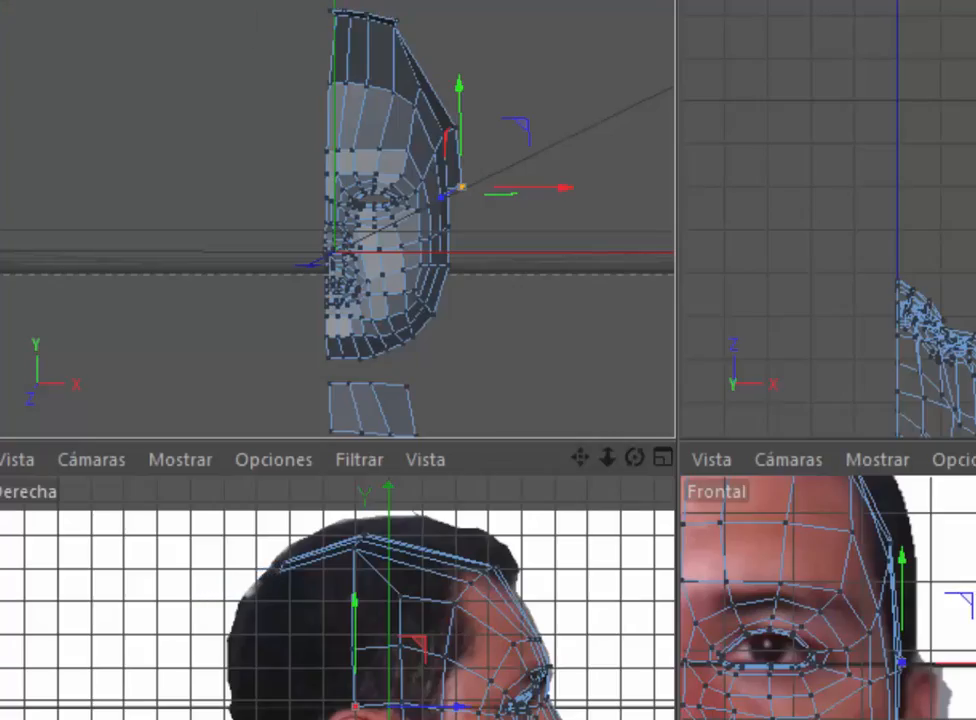
Step: Shift the points of the rear skull row outward along X, keeping the innermost one near the centre line
{"action": "left_click_drag", "start_coordinate": [340, 200], "coordinate": [340, 320], "text": "alt"}
{"action": "scroll", "coordinate": [303, 211], "scroll_direction": "up", "scroll_amount": 5}
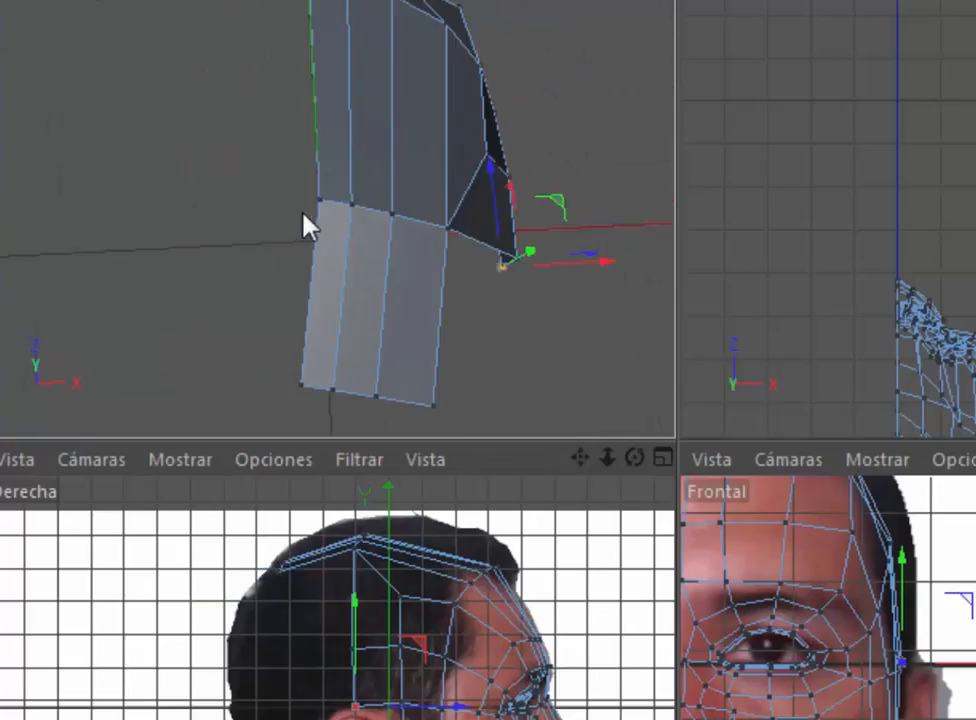
{"action": "left_click", "coordinate": [318, 201]}
{"action": "left_click", "coordinate": [330, 390]}
{"action": "left_click", "coordinate": [377, 395], "text": "shift"}
{"action": "left_click", "coordinate": [431, 405], "text": "shift"}
{"action": "left_click_drag", "start_coordinate": [486, 392], "coordinate": [543, 390]}
{"action": "left_click", "coordinate": [301, 385]}
{"action": "left_click_drag", "start_coordinate": [403, 379], "coordinate": [431, 379]}
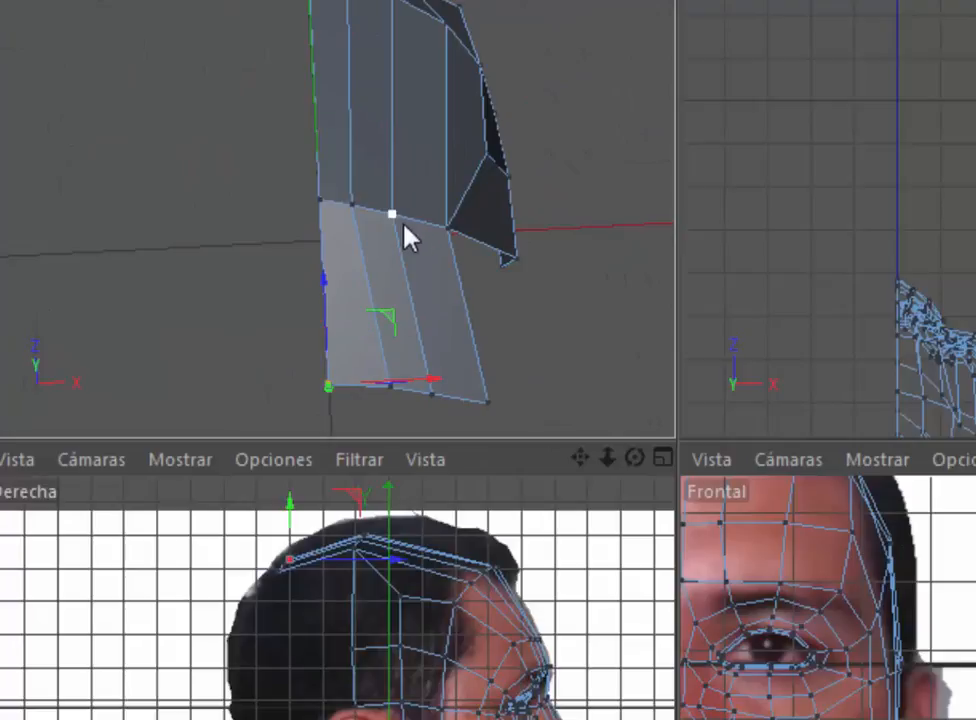
Step: Even out the spacing of the middle and outer points on the last two top skull rows
{"action": "left_click", "coordinate": [393, 214]}
{"action": "left_click_drag", "start_coordinate": [496, 209], "coordinate": [504, 209]}
{"action": "left_click", "coordinate": [391, 384]}
{"action": "left_click_drag", "start_coordinate": [488, 382], "coordinate": [467, 416]}
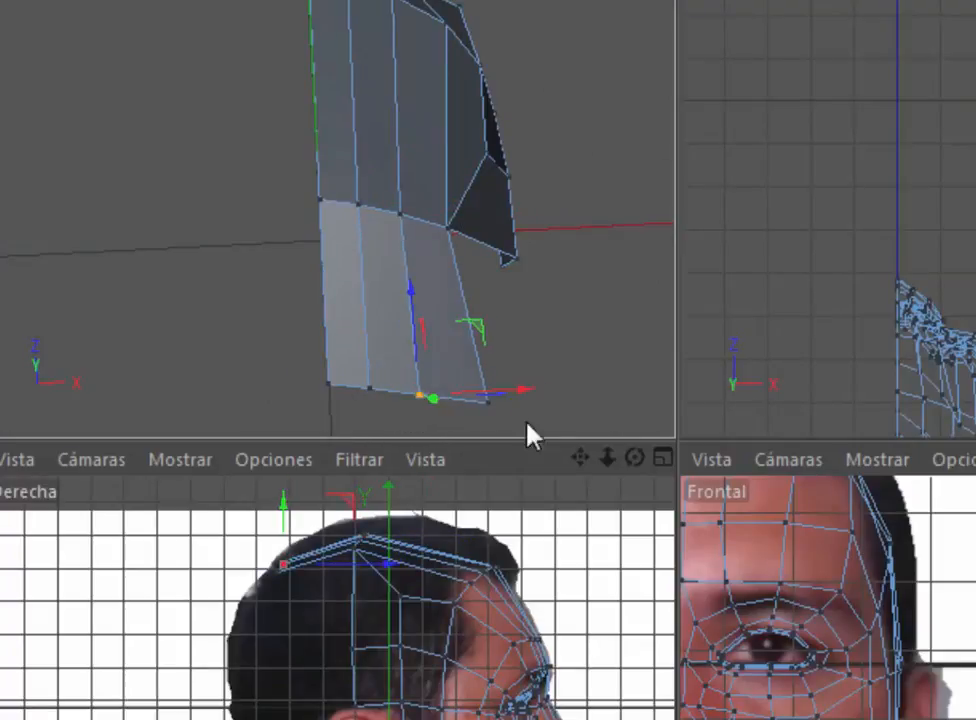
{"action": "left_click", "coordinate": [487, 402]}
{"action": "left_click_drag", "start_coordinate": [576, 397], "coordinate": [563, 290]}
Step: Extrude the skull's rear edge row again and align it with the back-of-head outline in the side reference
{"action": "left_click", "coordinate": [2, 168]}
{"action": "left_click_drag", "start_coordinate": [283, 566], "coordinate": [170, 595], "text": "ctrl"}
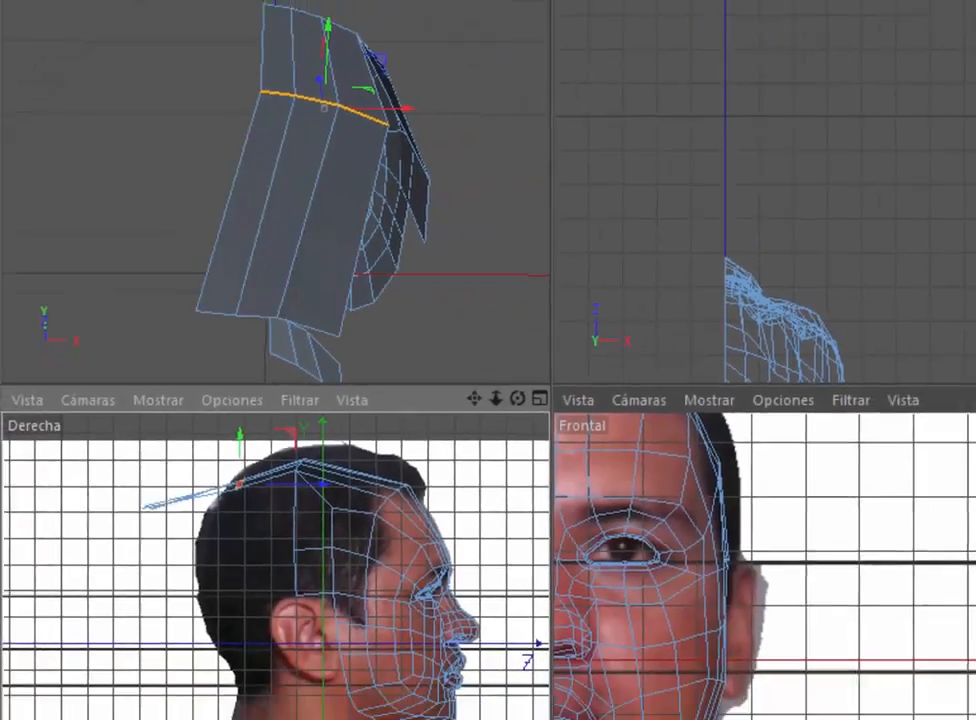
{"action": "left_click_drag", "start_coordinate": [215, 508], "coordinate": [249, 520], "text": "shift"}
Step: Set the X position of the new back row's innermost point to 0 cm
{"action": "left_click", "coordinate": [14, 144]}
{"action": "key", "text": "space"}
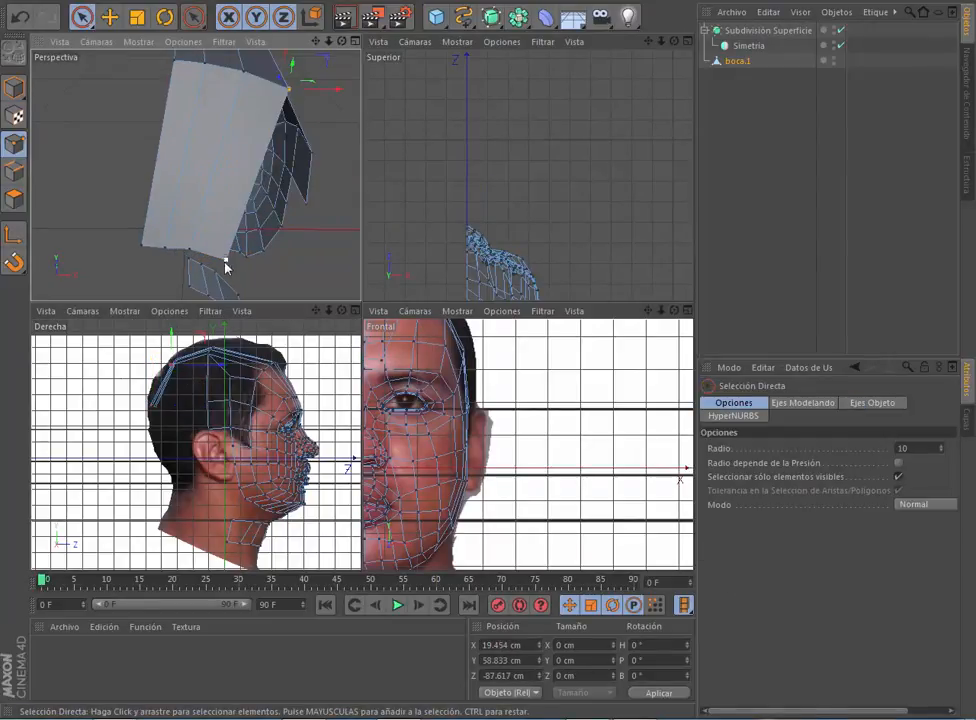
{"action": "scroll", "coordinate": [174, 229], "scroll_direction": "up", "scroll_amount": 3}
{"action": "left_click_drag", "start_coordinate": [165, 249], "coordinate": [240, 205]}
{"action": "left_click_drag", "start_coordinate": [225, 213], "coordinate": [215, 248]}
{"action": "left_click", "coordinate": [172, 208]}
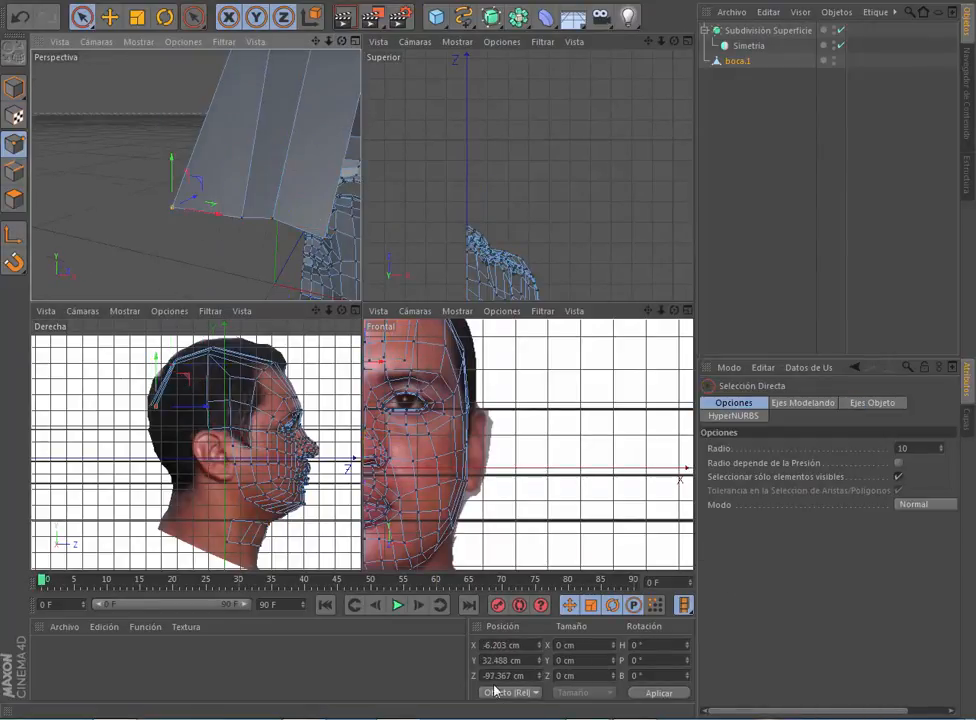
{"action": "left_click_drag", "start_coordinate": [524, 646], "coordinate": [4, 627]}
{"action": "type", "text": "0"}
{"action": "key", "text": "Return"}
Step: Reposition the middle and outer points of the new back row to smooth its curve
{"action": "left_click", "coordinate": [274, 219]}
{"action": "left_click_drag", "start_coordinate": [308, 224], "coordinate": [323, 277]}
{"action": "left_click_drag", "start_coordinate": [297, 232], "coordinate": [334, 245]}
{"action": "left_click", "coordinate": [309, 266]}
Step: Extrude the lowest back edges 25.7 cm downward and fit them to the rear head outline behind the ear
{"action": "scroll", "coordinate": [279, 224], "scroll_direction": "down", "scroll_amount": 5}
{"action": "left_click", "coordinate": [14, 171]}
{"action": "key", "text": "d"}
{"action": "left_click_drag", "start_coordinate": [71, 184], "coordinate": [97, 184]}
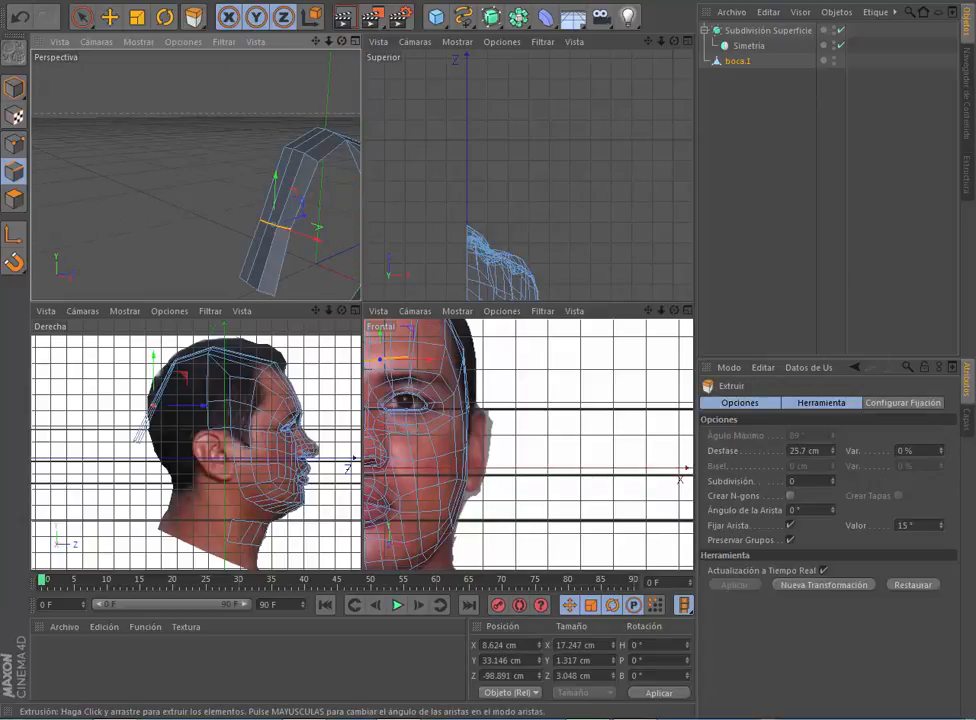
{"action": "left_click_drag", "start_coordinate": [167, 422], "coordinate": [204, 437]}
{"action": "left_click_drag", "start_coordinate": [315, 41], "coordinate": [344, 48]}
Step: Set the X position of the innermost point on the row behind the ear to 0 cm
{"action": "left_click", "coordinate": [14, 143]}
{"action": "scroll", "coordinate": [285, 178], "scroll_direction": "up", "scroll_amount": 3}
{"action": "left_click", "coordinate": [82, 17]}
{"action": "left_click", "coordinate": [239, 212]}
{"action": "double_click", "coordinate": [508, 645]}
{"action": "type", "text": "0"}
{"action": "key", "text": "Return"}
Step: Select the outer points of the two lowest back rows and shift them outward to widen the strip
{"action": "scroll", "coordinate": [248, 175], "scroll_direction": "down", "scroll_amount": 5}
{"action": "scroll", "coordinate": [248, 109], "scroll_direction": "down", "scroll_amount": 2}
{"action": "scroll", "coordinate": [262, 165], "scroll_direction": "up", "scroll_amount": 3}
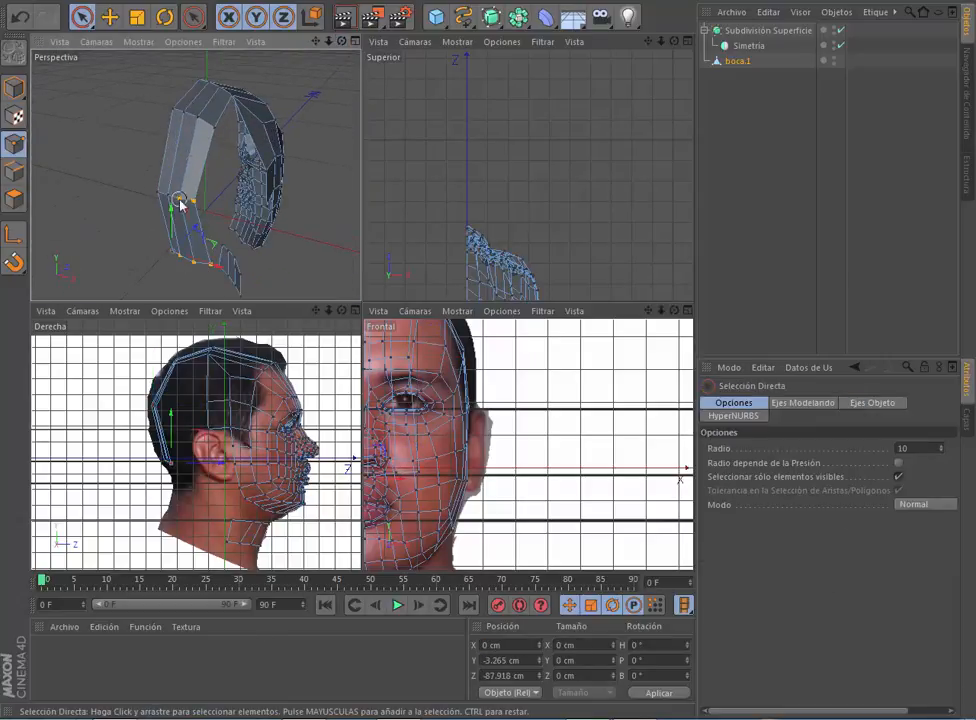
{"action": "left_click_drag", "start_coordinate": [180, 203], "coordinate": [212, 126]}
{"action": "left_click_drag", "start_coordinate": [211, 187], "coordinate": [217, 181]}
{"action": "scroll", "coordinate": [205, 230], "scroll_direction": "up", "scroll_amount": 1}
{"action": "left_click", "coordinate": [186, 311]}
{"action": "left_click_drag", "start_coordinate": [195, 262], "coordinate": [209, 265]}
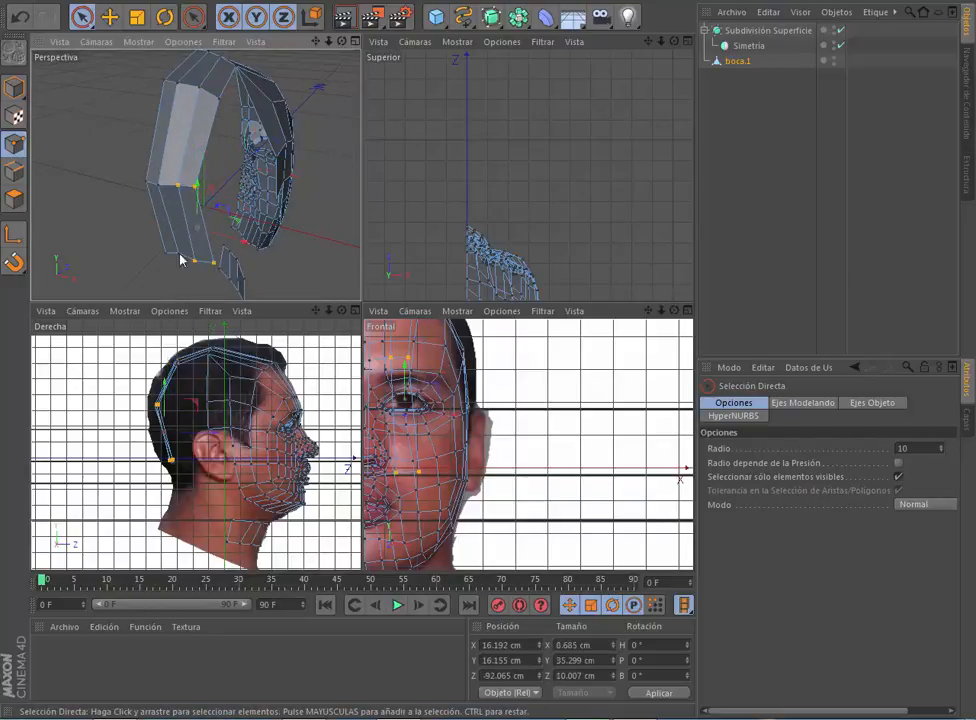
Step: Pull the outer corner point of the lowest back row forward along Z by about 4.6 cm
{"action": "left_click_drag", "start_coordinate": [199, 186], "coordinate": [224, 206]}
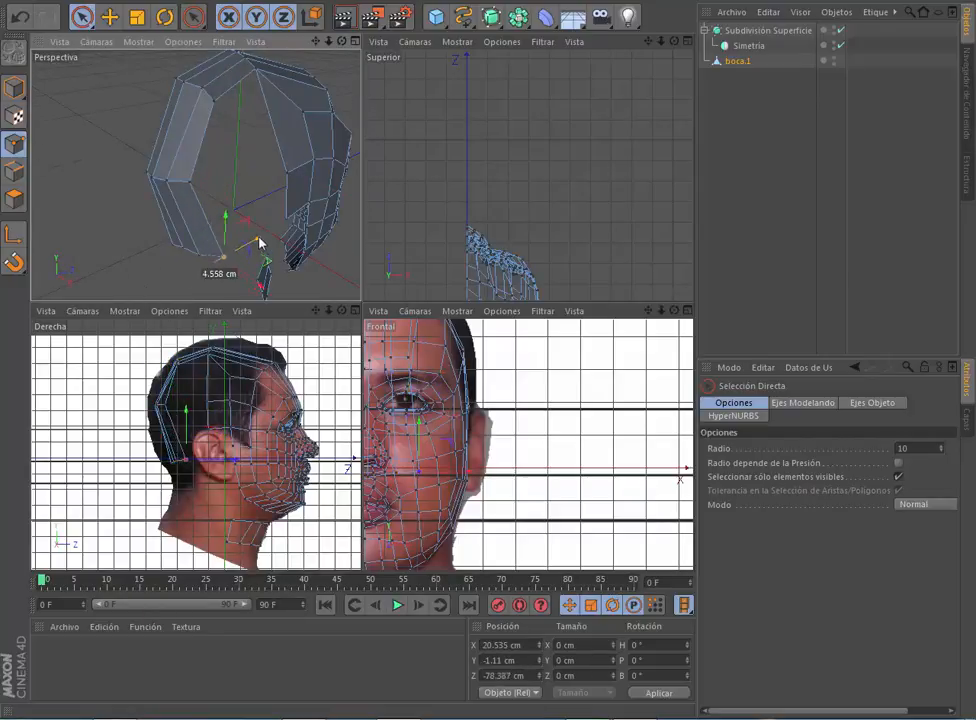
{"action": "left_click_drag", "start_coordinate": [250, 102], "coordinate": [260, 99]}
{"action": "left_click_drag", "start_coordinate": [342, 42], "coordinate": [195, 222]}
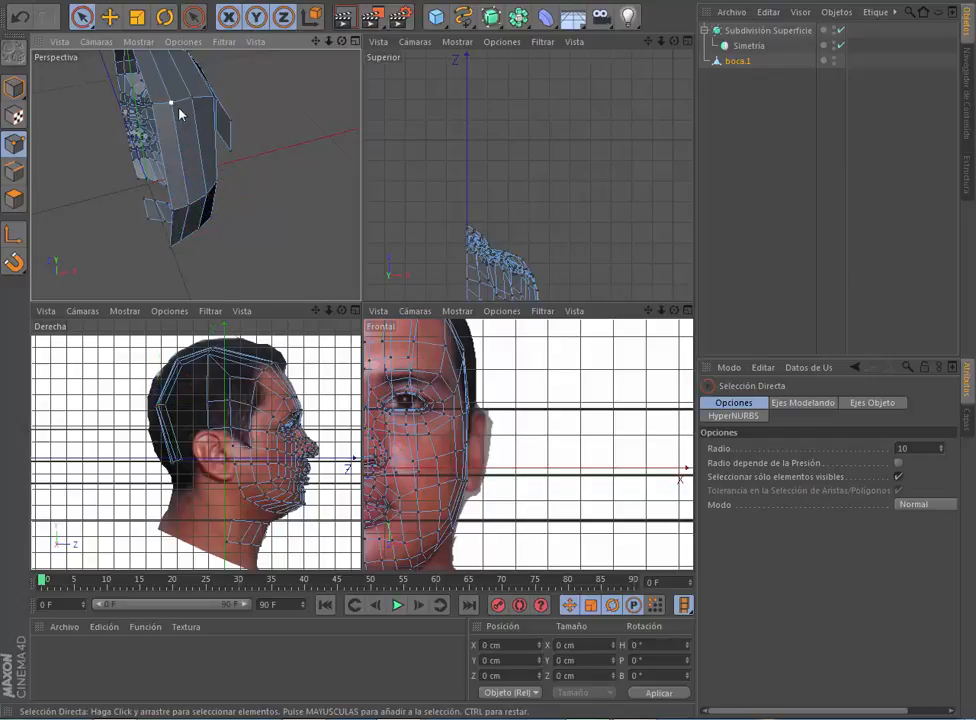
Step: Extrude the lowest back edges downward toward the nape and fit them to the side reference outline
{"action": "key", "text": "Return"}
{"action": "key", "text": "ctrl+z"}
{"action": "key", "text": "Return"}
{"action": "key", "text": "d"}
{"action": "left_click_drag", "start_coordinate": [290, 532], "coordinate": [220, 519]}
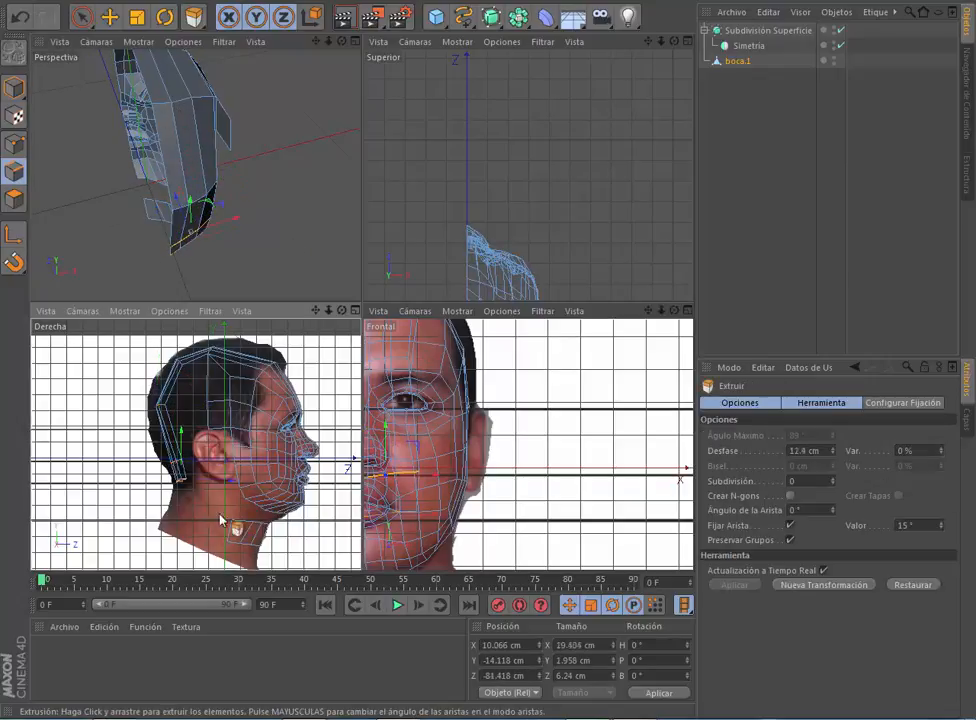
{"action": "left_click_drag", "start_coordinate": [182, 438], "coordinate": [204, 450]}
Step: Set the nape row's innermost point to X 0 cm and shift its other points outward by about 1.5 cm
{"action": "key", "text": "Return"}
{"action": "key", "text": "Return"}
{"action": "left_click", "coordinate": [82, 17]}
{"action": "left_click", "coordinate": [250, 250]}
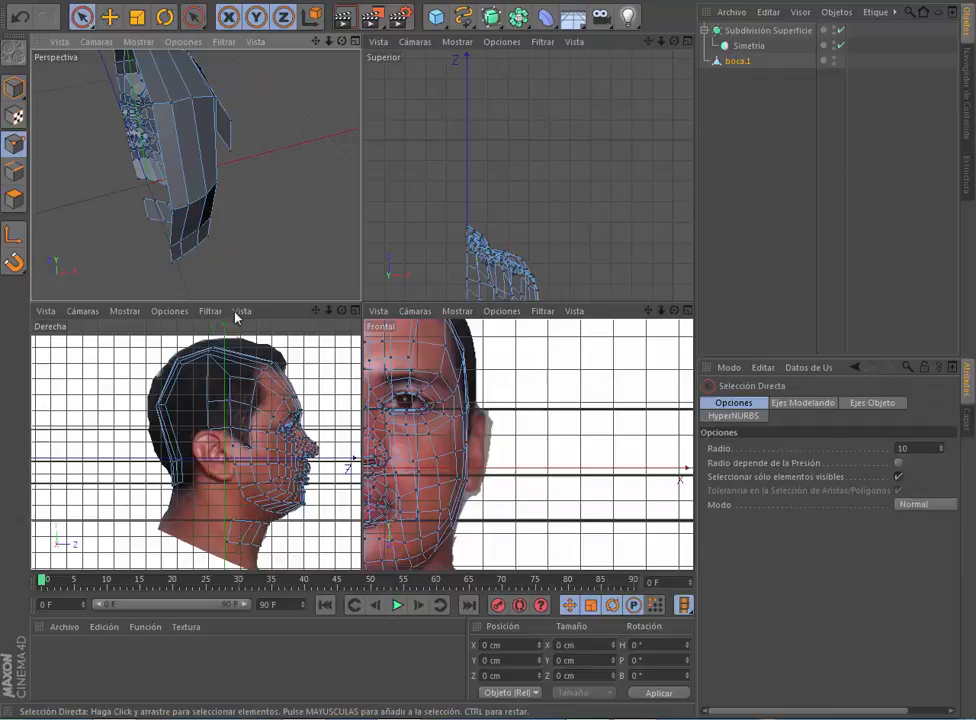
{"action": "double_click", "coordinate": [509, 647]}
{"action": "type", "text": "0"}
{"action": "key", "text": "Return"}
{"action": "scroll", "coordinate": [259, 262], "scroll_direction": "up", "scroll_amount": 5}
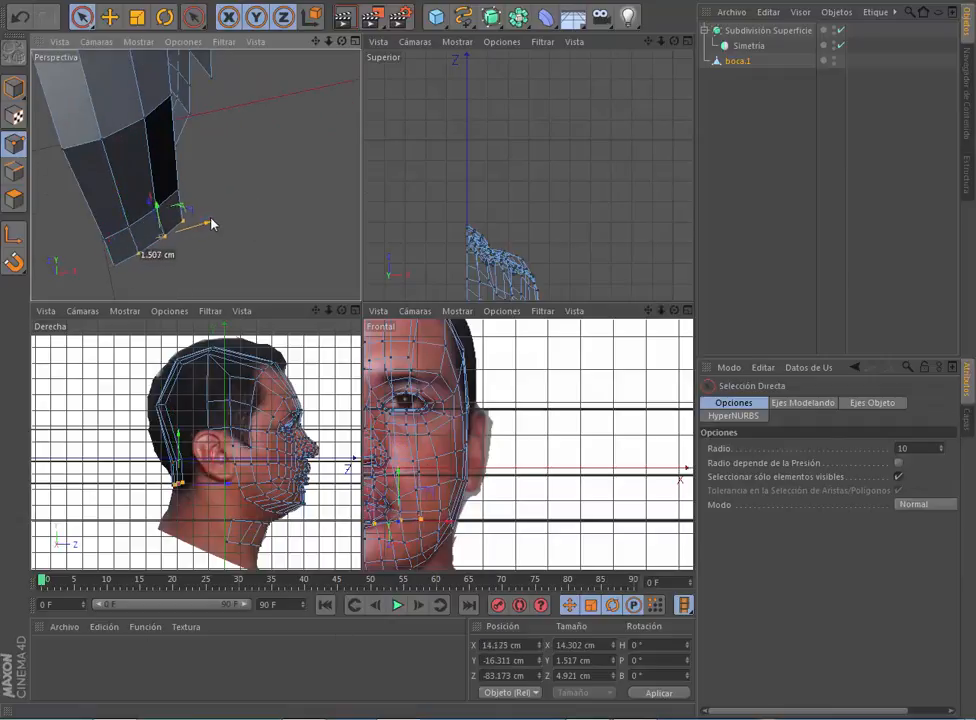
Step: Extrude the nape's bottom edges 15.5 cm downward and set the new row's innermost point to X 0 cm
{"action": "key", "text": "Return"}
{"action": "key", "text": "d"}
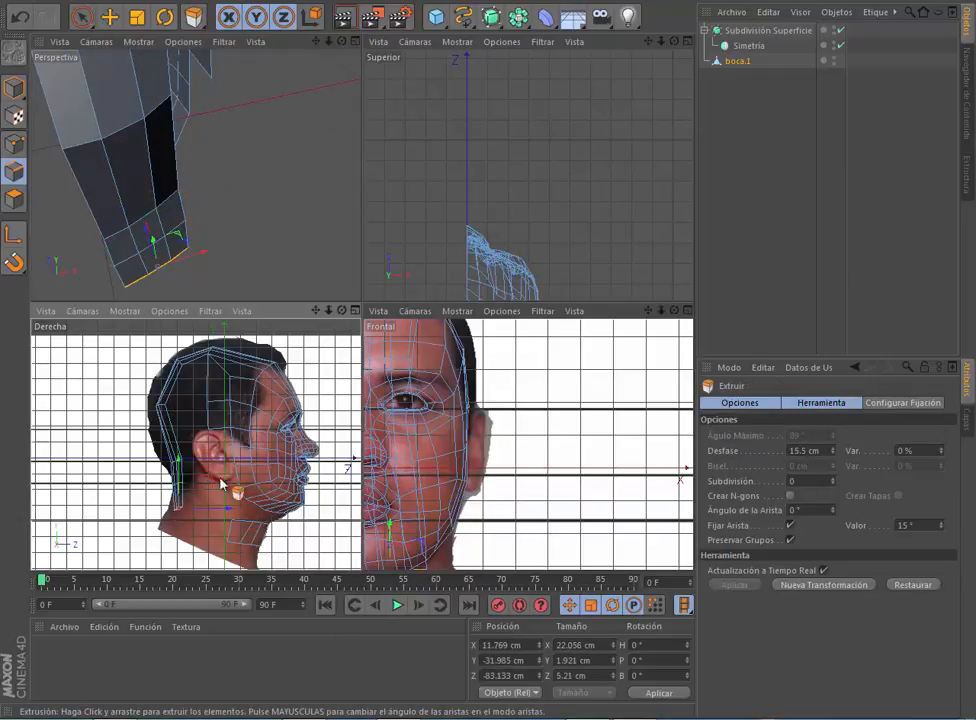
{"action": "left_click", "coordinate": [8, 146]}
{"action": "scroll", "coordinate": [150, 250], "scroll_direction": "down", "scroll_amount": 3}
{"action": "left_click", "coordinate": [132, 270]}
{"action": "left_click_drag", "start_coordinate": [508, 646], "coordinate": [377, 667]}
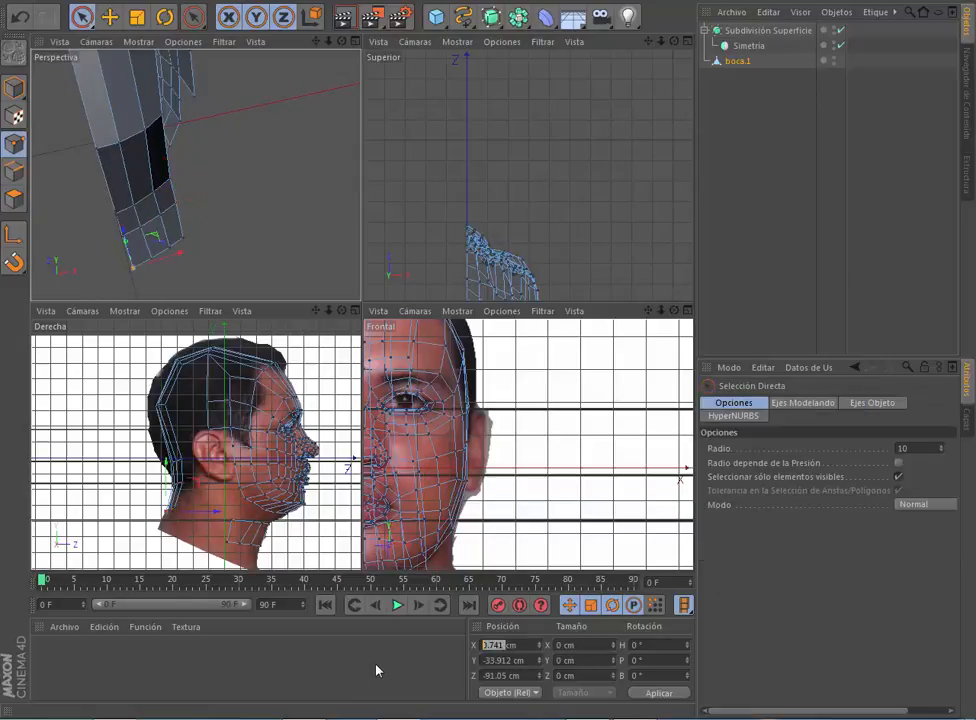
{"action": "type", "text": "0"}
Step: Extrude the bottom neck edges 11.9 cm and place them at the rear base of the neck
{"action": "left_click", "coordinate": [14, 173]}
{"action": "key", "text": "d"}
{"action": "left_click_drag", "start_coordinate": [276, 275], "coordinate": [305, 276]}
{"action": "left_click_drag", "start_coordinate": [210, 207], "coordinate": [196, 507]}
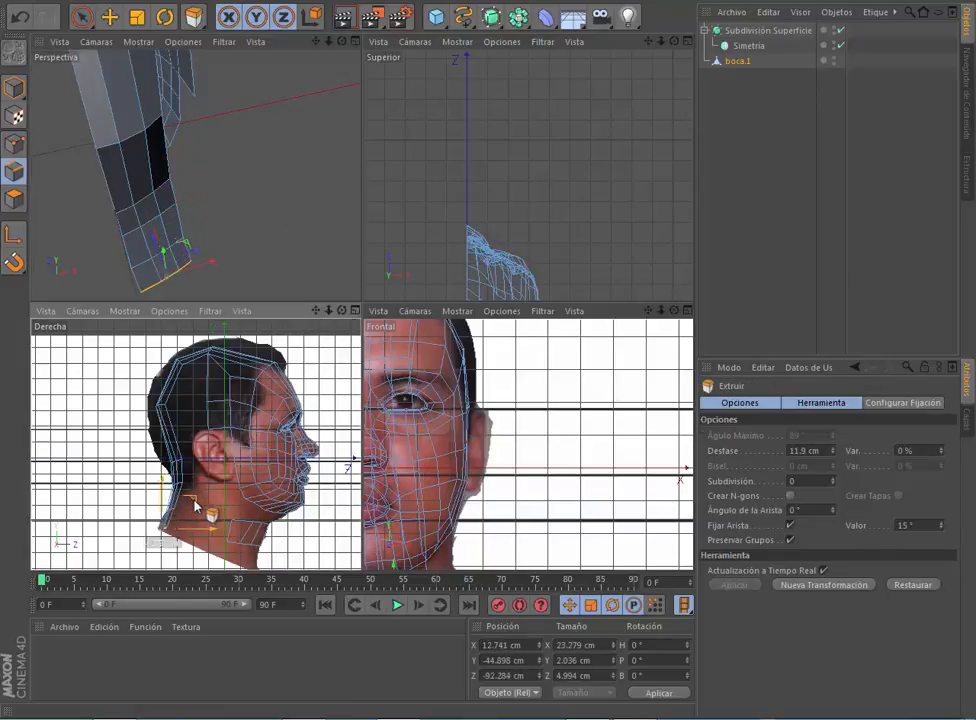
Step: Move the outer points of the bottom neck rows forward to round the back of the neck
{"action": "left_click", "coordinate": [14, 150]}
{"action": "key", "text": "space"}
{"action": "left_click_drag", "start_coordinate": [163, 285], "coordinate": [192, 263]}
{"action": "middle_click_drag", "start_coordinate": [89, 348], "coordinate": [75, 270], "text": "alt"}
{"action": "scroll", "coordinate": [75, 270], "scroll_direction": "up", "scroll_amount": 4}
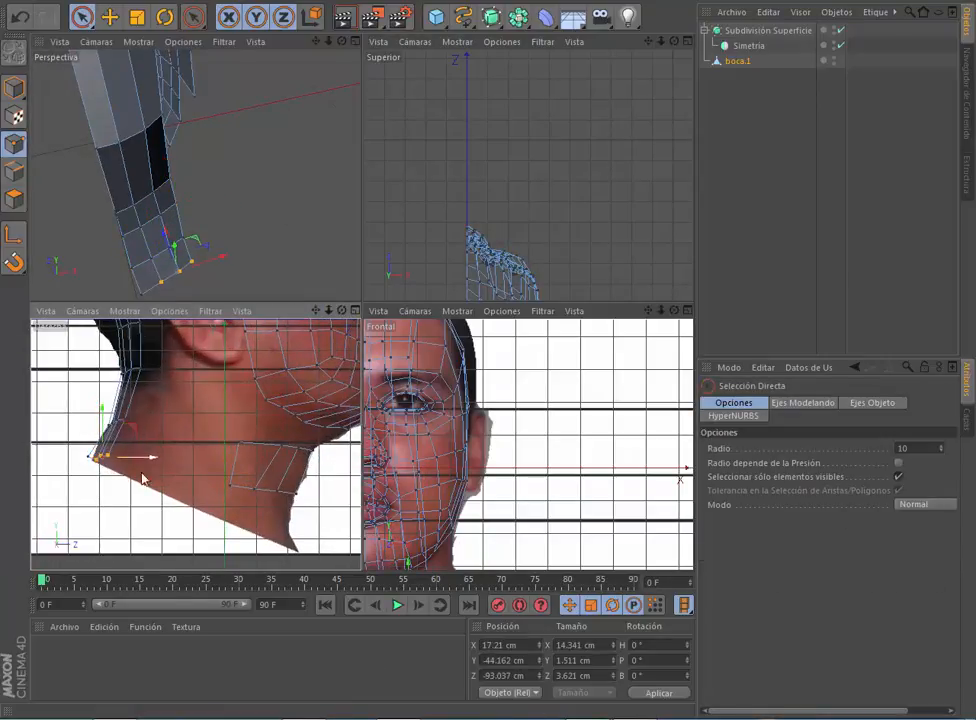
{"action": "left_click_drag", "start_coordinate": [180, 271], "coordinate": [191, 262]}
{"action": "left_click_drag", "start_coordinate": [136, 426], "coordinate": [168, 425]}
Step: Fine-tune individual points at the rear neck base to match the cut line in the side reference
{"action": "left_click", "coordinate": [144, 438]}
{"action": "scroll", "coordinate": [121, 421], "scroll_direction": "up", "scroll_amount": 4}
{"action": "left_click", "coordinate": [123, 420]}
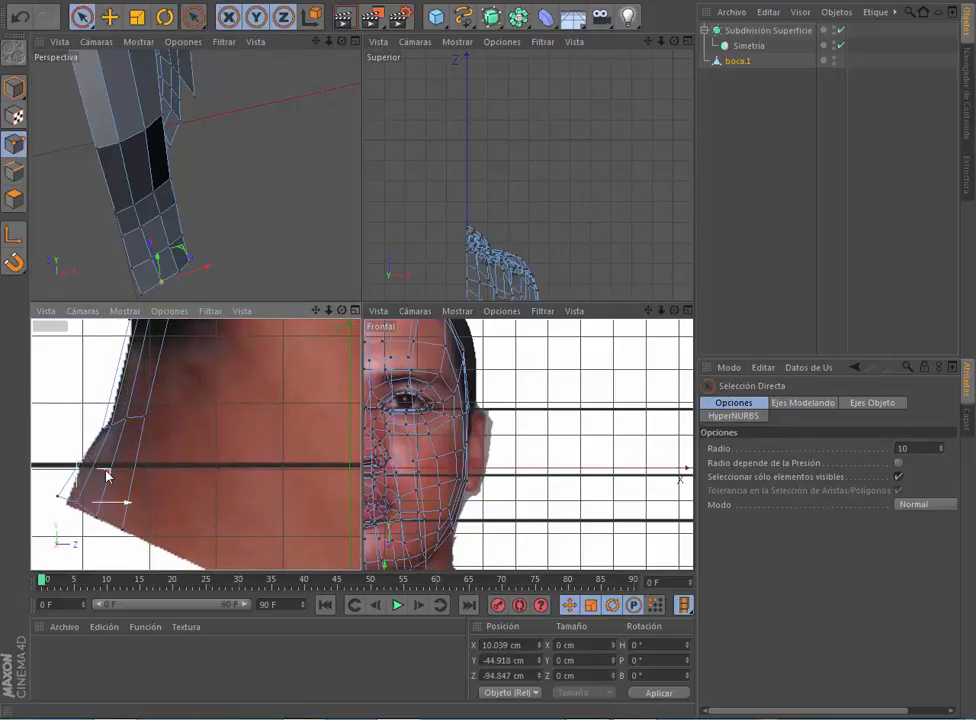
{"action": "left_click_drag", "start_coordinate": [90, 472], "coordinate": [94, 481]}
{"action": "scroll", "coordinate": [141, 437], "scroll_direction": "down", "scroll_amount": 6}
{"action": "left_click_drag", "start_coordinate": [316, 312], "coordinate": [325, 373]}
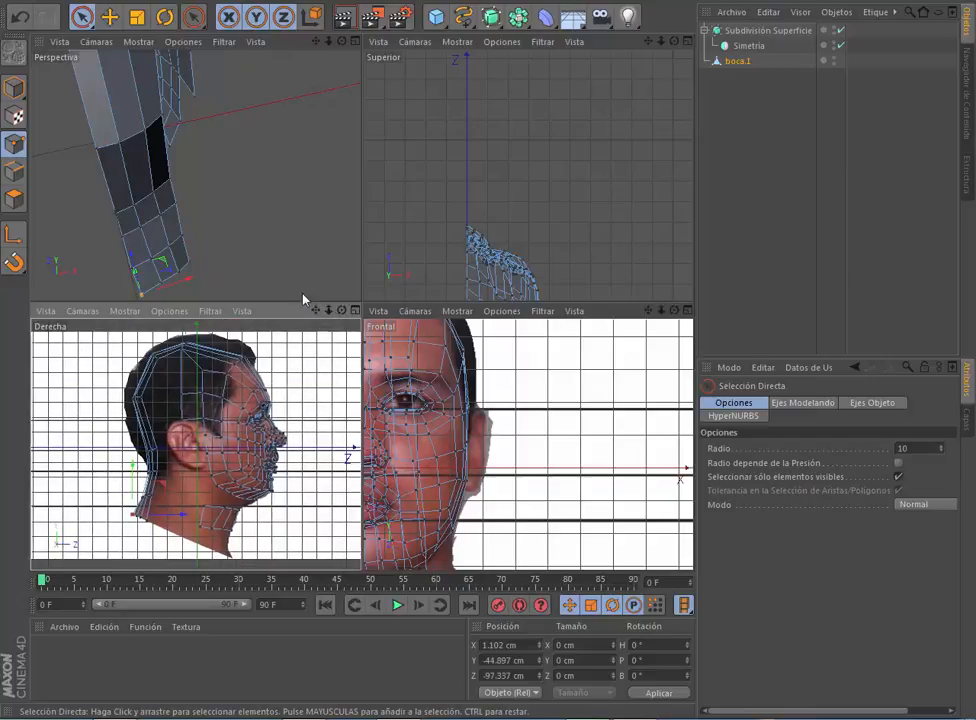
{"action": "scroll", "coordinate": [301, 147], "scroll_direction": "down", "scroll_amount": 3}
{"action": "left_click_drag", "start_coordinate": [341, 41], "coordinate": [329, 17]}
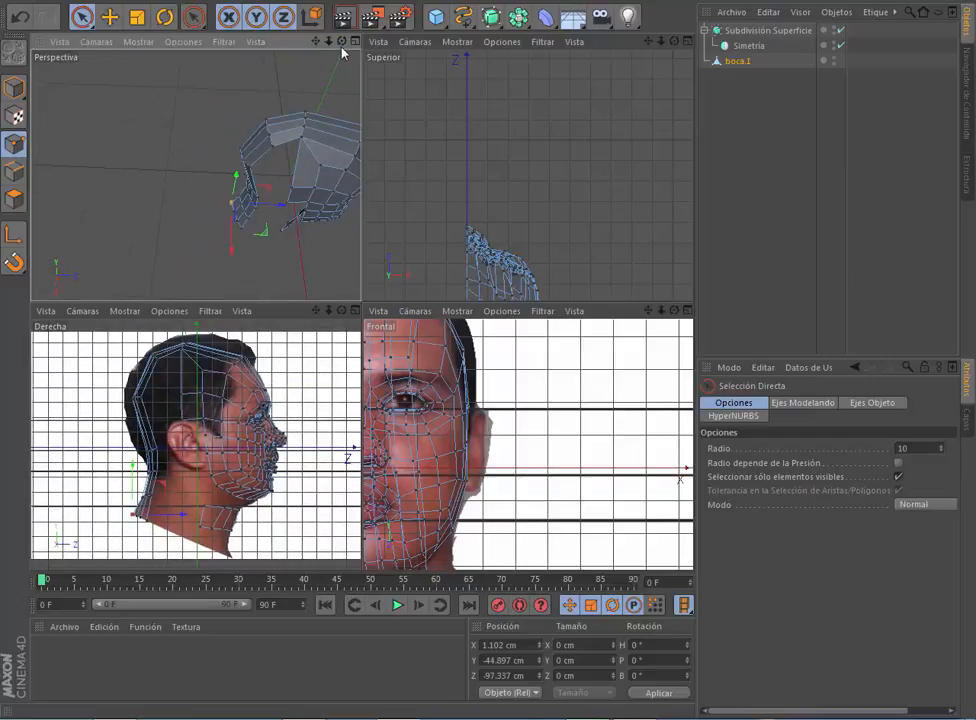
Step: Move the inner points of the upper forehead row outward in X to even out their spacing
{"action": "middle_click", "coordinate": [316, 213]}
{"action": "middle_click_drag", "start_coordinate": [602, 297], "coordinate": [420, 298], "text": "alt"}
{"action": "left_click_drag", "start_coordinate": [674, 41], "coordinate": [600, 18]}
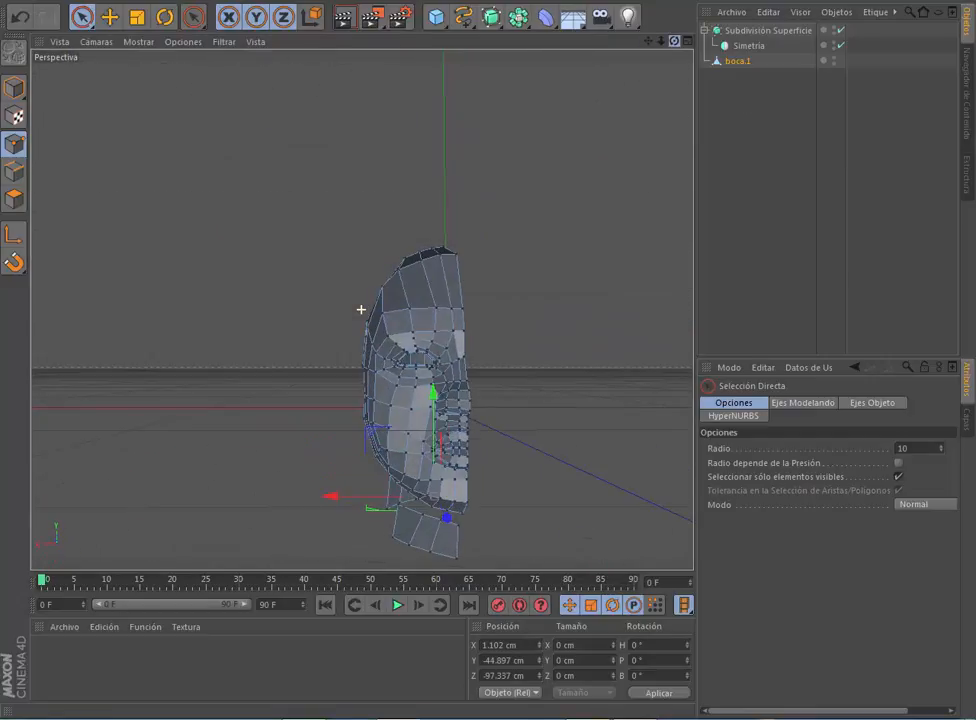
{"action": "scroll", "coordinate": [478, 308], "scroll_direction": "up", "scroll_amount": 3}
{"action": "scroll", "coordinate": [477, 312], "scroll_direction": "up", "scroll_amount": 5}
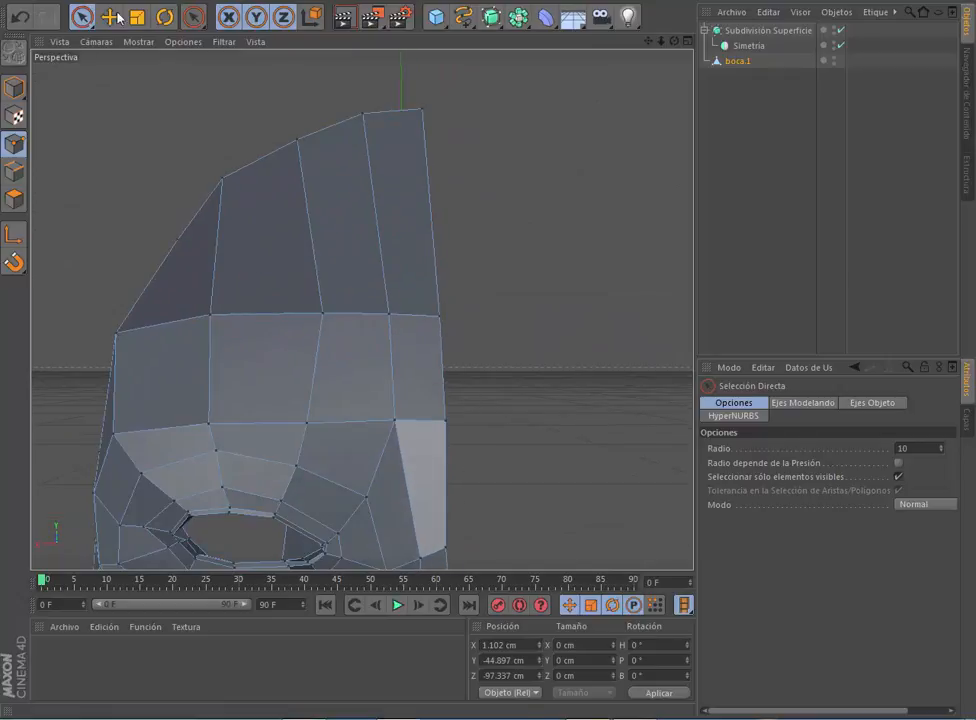
{"action": "scroll", "coordinate": [383, 413], "scroll_direction": "up", "scroll_amount": 2}
{"action": "left_click", "coordinate": [179, 257]}
{"action": "left_click_drag", "start_coordinate": [674, 41], "coordinate": [652, 36]}
{"action": "middle_click_drag", "start_coordinate": [380, 150], "coordinate": [383, 450], "text": "alt"}
{"action": "left_click", "coordinate": [340, 457]}
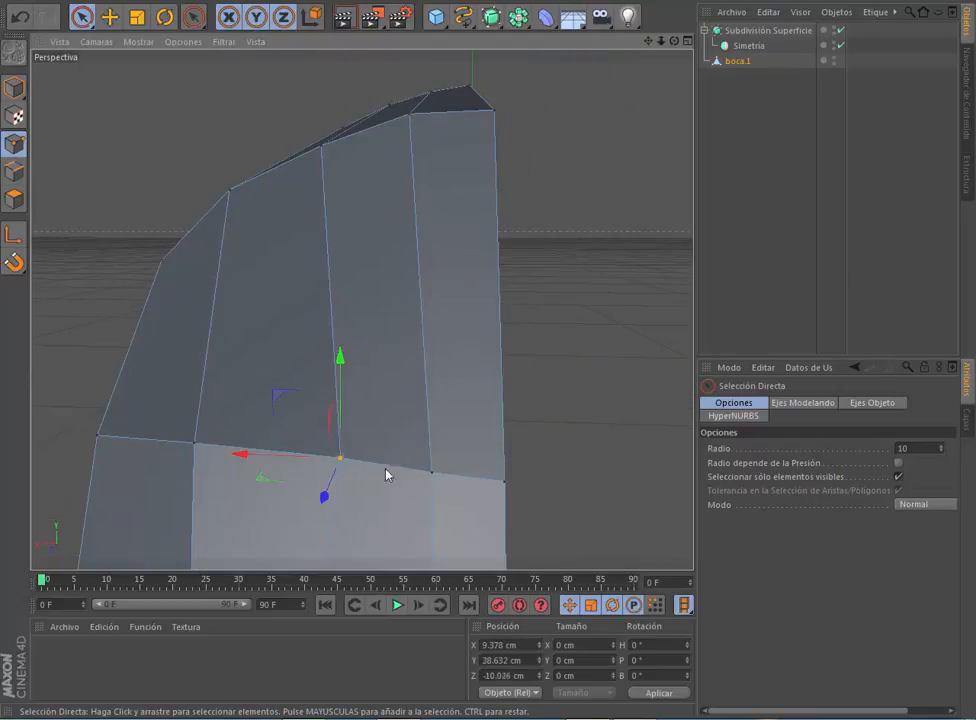
{"action": "left_click_drag", "start_coordinate": [270, 457], "coordinate": [239, 457]}
{"action": "left_click", "coordinate": [432, 473]}
{"action": "left_click_drag", "start_coordinate": [364, 471], "coordinate": [335, 471]}
{"action": "left_click", "coordinate": [309, 458]}
{"action": "left_click_drag", "start_coordinate": [261, 458], "coordinate": [238, 458]}
Step: Shift the points of the hairline row above the forehead sideways to widen the top front of the skull
{"action": "left_click_drag", "start_coordinate": [674, 41], "coordinate": [672, 68]}
{"action": "middle_click_drag", "start_coordinate": [356, 220], "coordinate": [379, 367], "text": "alt"}
{"action": "left_click", "coordinate": [380, 348]}
{"action": "left_click_drag", "start_coordinate": [303, 351], "coordinate": [294, 351]}
{"action": "left_click_drag", "start_coordinate": [584, 355], "coordinate": [588, 342]}
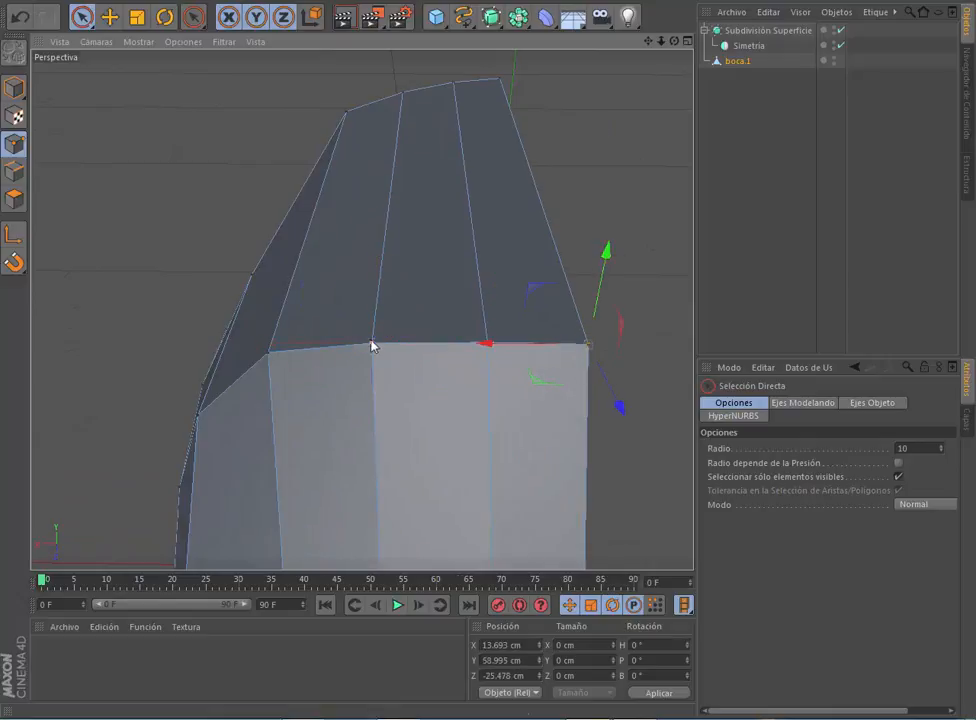
{"action": "left_click_drag", "start_coordinate": [265, 283], "coordinate": [265, 292]}
{"action": "middle_click_drag", "start_coordinate": [265, 292], "coordinate": [372, 259], "text": "alt"}
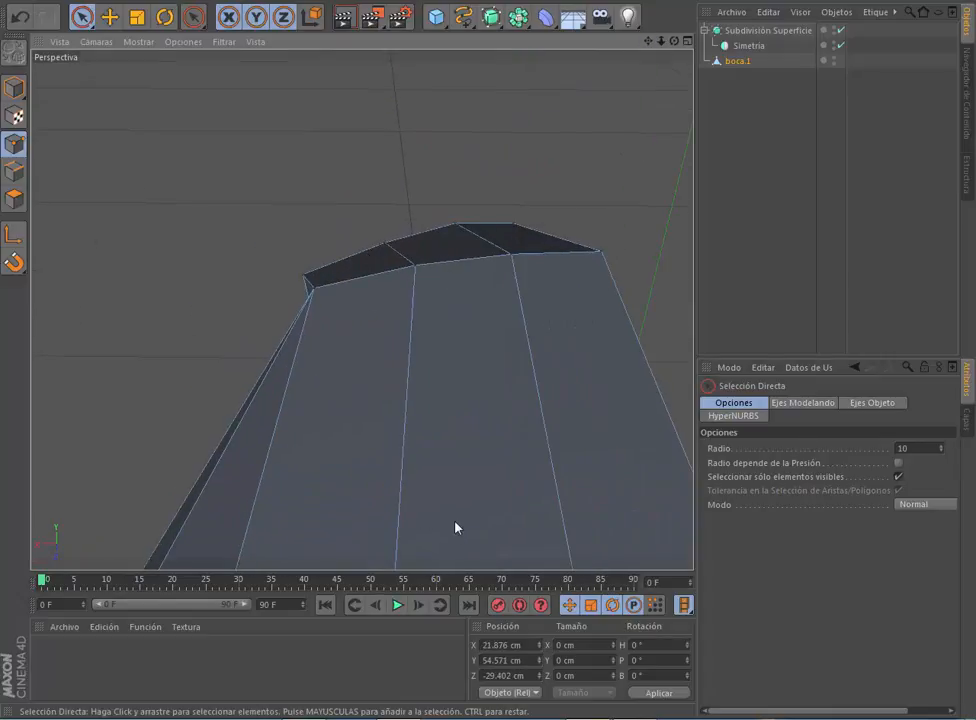
{"action": "middle_click_drag", "start_coordinate": [455, 528], "coordinate": [608, 168], "text": "alt"}
Step: Move the points along the side of the forehead and temple outward and down to round the side of the skull
{"action": "scroll", "coordinate": [250, 130], "scroll_direction": "up", "scroll_amount": 3}
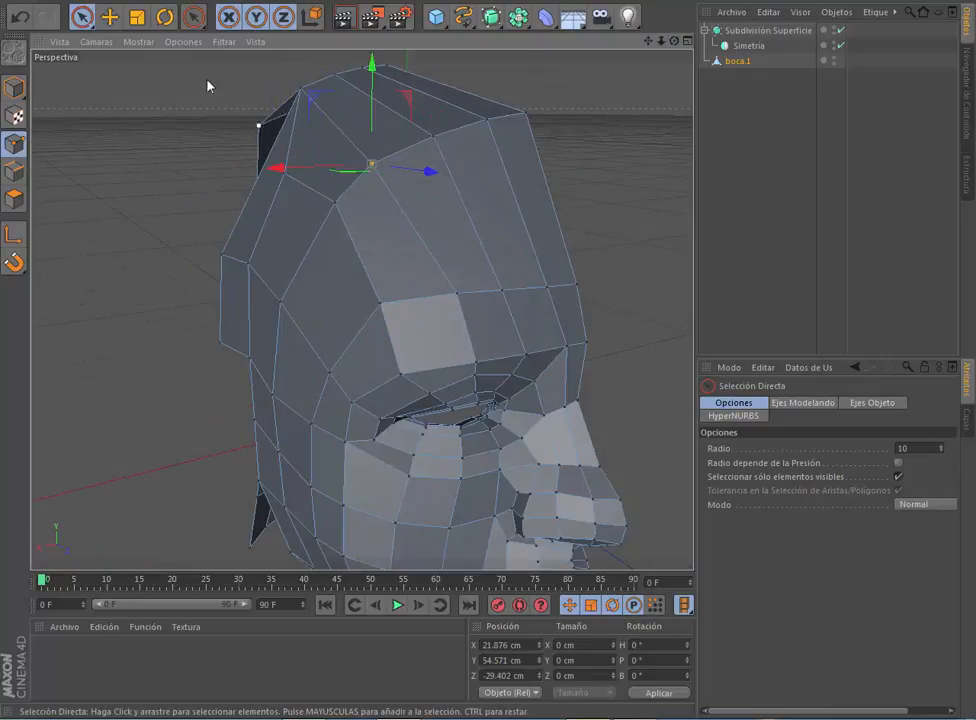
{"action": "left_click", "coordinate": [430, 300]}
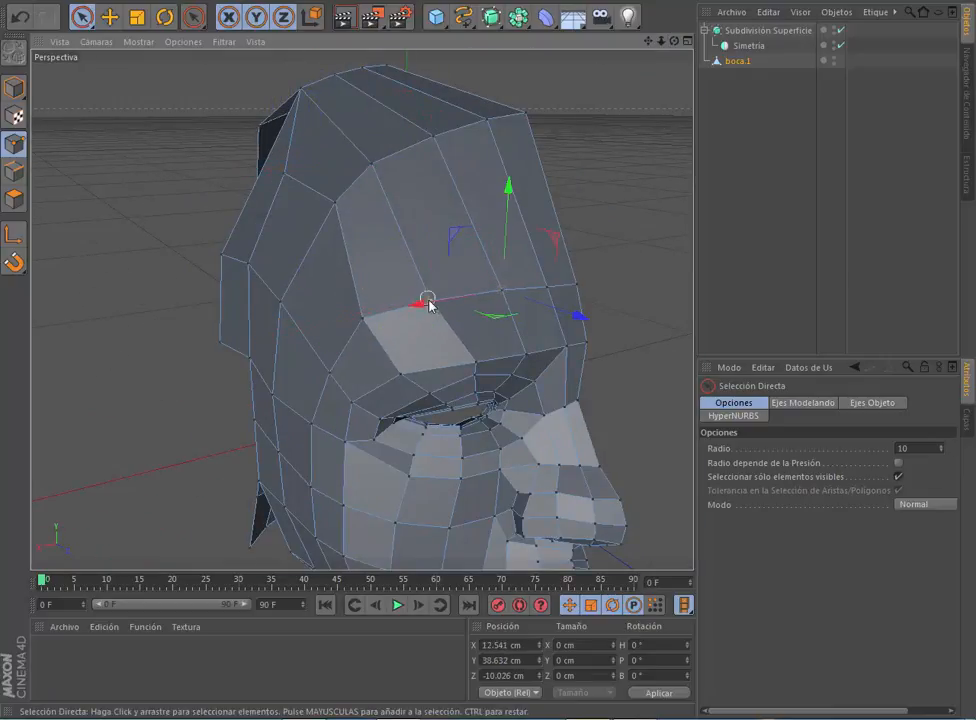
{"action": "left_click", "coordinate": [335, 202]}
{"action": "left_click_drag", "start_coordinate": [271, 149], "coordinate": [243, 189]}
{"action": "left_click", "coordinate": [426, 297]}
{"action": "left_click", "coordinate": [281, 301]}
{"action": "left_click_drag", "start_coordinate": [216, 246], "coordinate": [211, 269]}
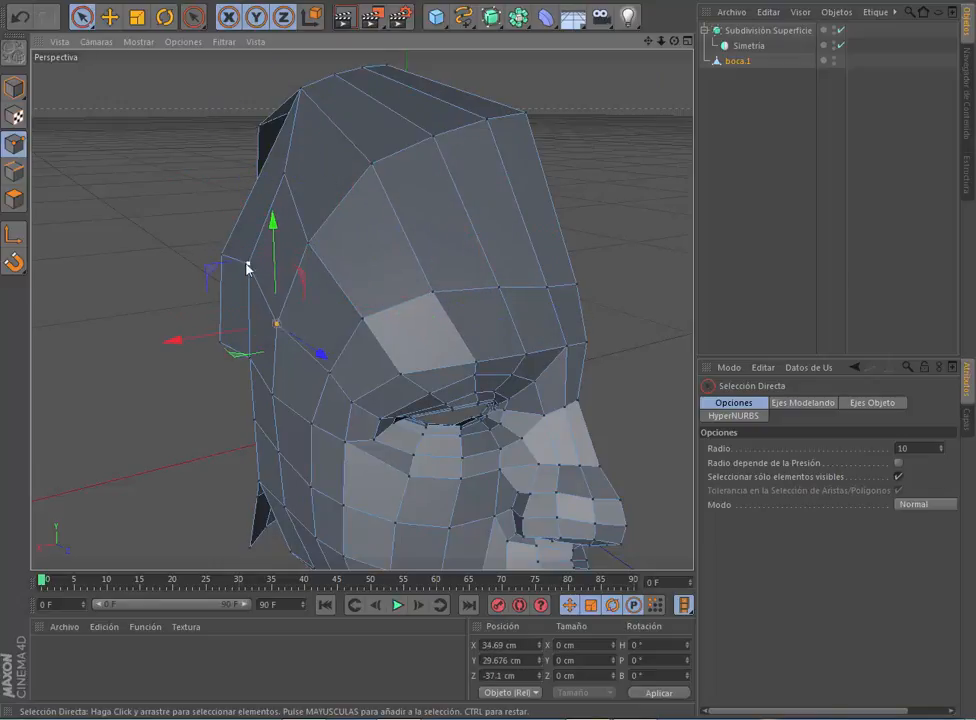
{"action": "left_click", "coordinate": [248, 264]}
{"action": "left_click_drag", "start_coordinate": [185, 206], "coordinate": [178, 229]}
{"action": "left_click_drag", "start_coordinate": [237, 116], "coordinate": [215, 154]}
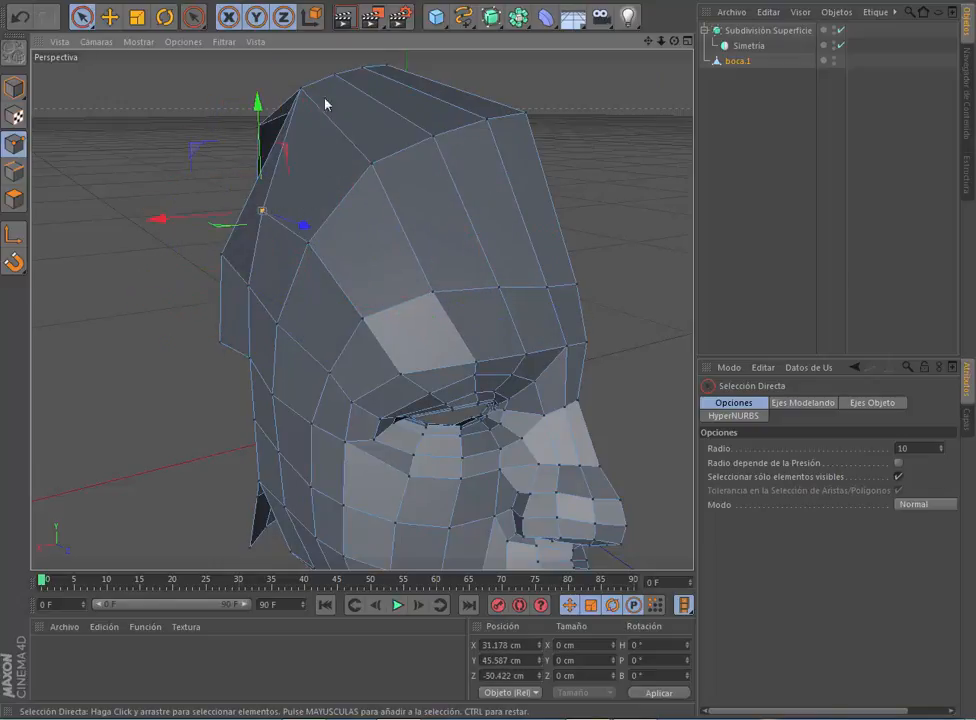
Step: Move the points of the crown row outward and slightly down to round the top of the skull
{"action": "left_click", "coordinate": [302, 90]}
{"action": "middle_click_drag", "start_coordinate": [362, 309], "coordinate": [334, 428], "text": "alt"}
{"action": "left_click_drag", "start_coordinate": [217, 116], "coordinate": [204, 154]}
{"action": "left_click", "coordinate": [316, 159]}
{"action": "left_click_drag", "start_coordinate": [251, 95], "coordinate": [235, 114]}
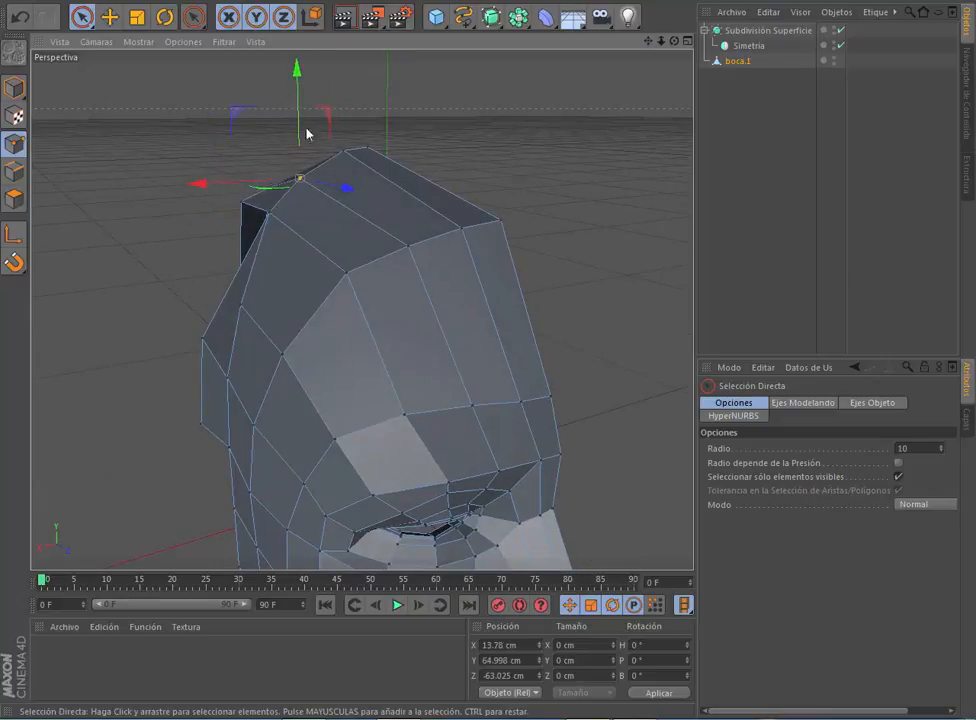
{"action": "left_click", "coordinate": [344, 151]}
{"action": "left_click_drag", "start_coordinate": [282, 84], "coordinate": [267, 91]}
Step: Lower and spread the three hairline row points outward to follow the rounded skull
{"action": "left_click", "coordinate": [348, 270]}
{"action": "left_click_drag", "start_coordinate": [286, 212], "coordinate": [267, 234]}
{"action": "left_click", "coordinate": [409, 248]}
{"action": "left_click_drag", "start_coordinate": [351, 187], "coordinate": [335, 193]}
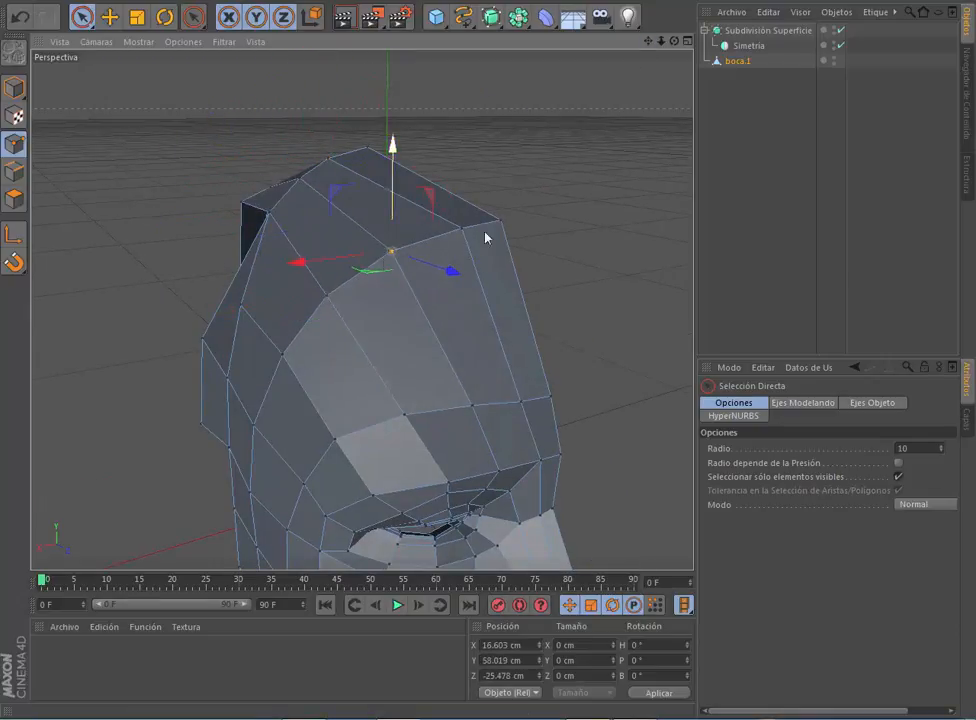
{"action": "left_click", "coordinate": [463, 229]}
{"action": "left_click_drag", "start_coordinate": [404, 171], "coordinate": [388, 180]}
Step: Lower the crown row points slightly to smooth the curve across the top of the head
{"action": "left_click", "coordinate": [269, 214]}
{"action": "left_click_drag", "start_coordinate": [202, 159], "coordinate": [195, 184]}
{"action": "left_click_drag", "start_coordinate": [195, 184], "coordinate": [196, 186]}
{"action": "left_click", "coordinate": [302, 180]}
{"action": "left_click_drag", "start_coordinate": [232, 125], "coordinate": [222, 145]}
{"action": "left_click", "coordinate": [332, 161]}
{"action": "left_click_drag", "start_coordinate": [267, 95], "coordinate": [260, 105]}
Step: Dissolve the diagonal edge above the temple and cut a horizontal edge from its lower point to the rear border with the Knife in Line mode
{"action": "left_click_drag", "start_coordinate": [661, 41], "coordinate": [790, 24]}
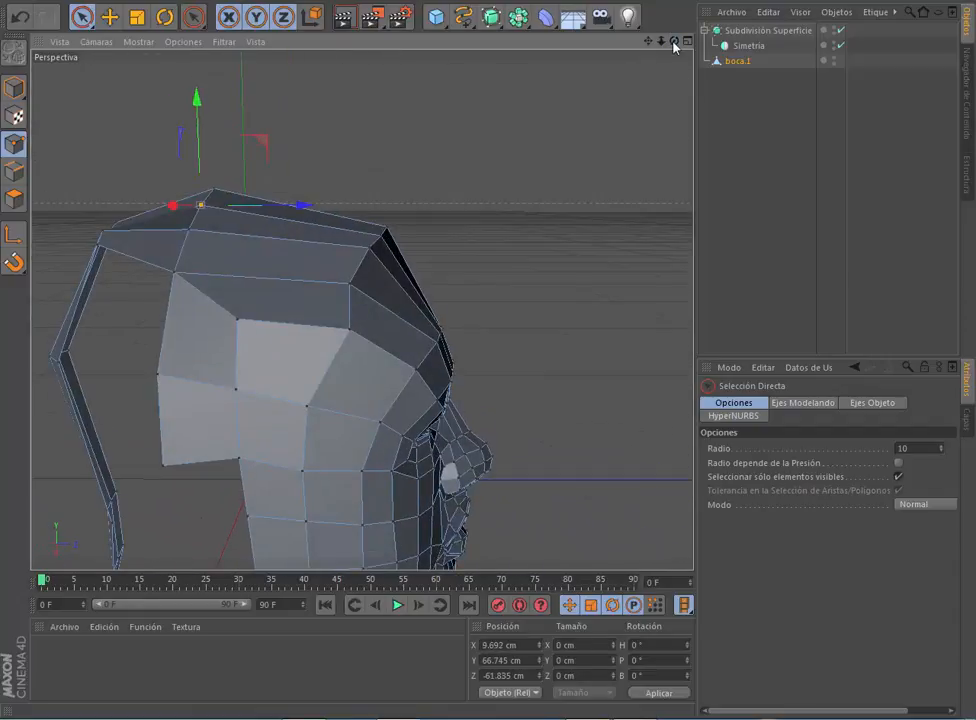
{"action": "left_click", "coordinate": [13, 169]}
{"action": "left_click", "coordinate": [205, 295]}
{"action": "left_click", "coordinate": [238, 1]}
{"action": "mouse_move", "coordinate": [270, 31]}
{"action": "left_click", "coordinate": [376, 135]}
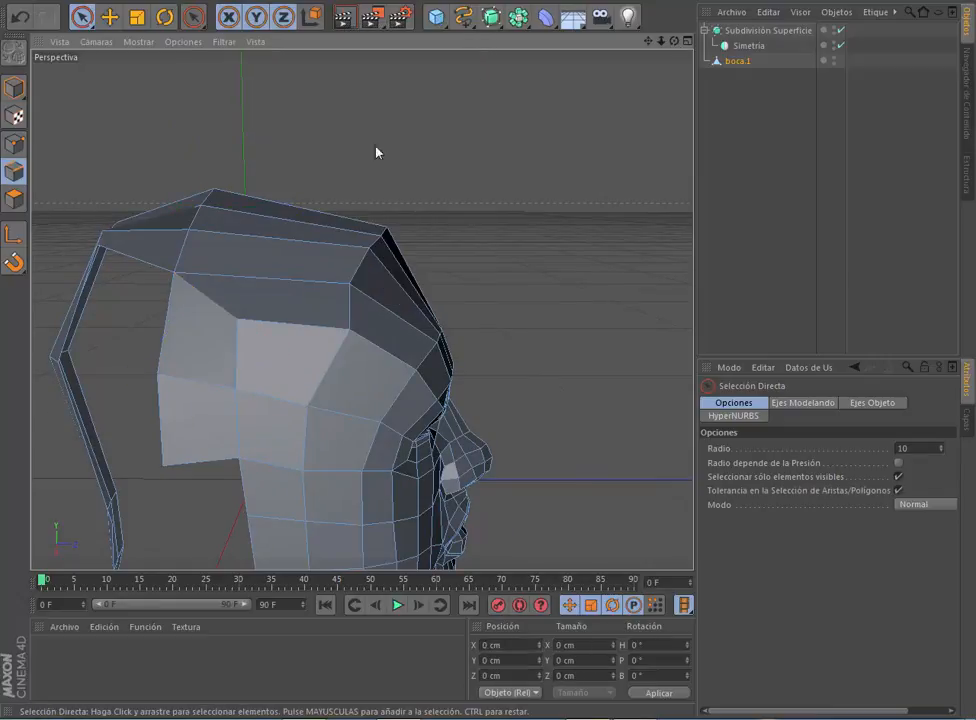
{"action": "left_click_drag", "start_coordinate": [194, 17], "coordinate": [236, 176]}
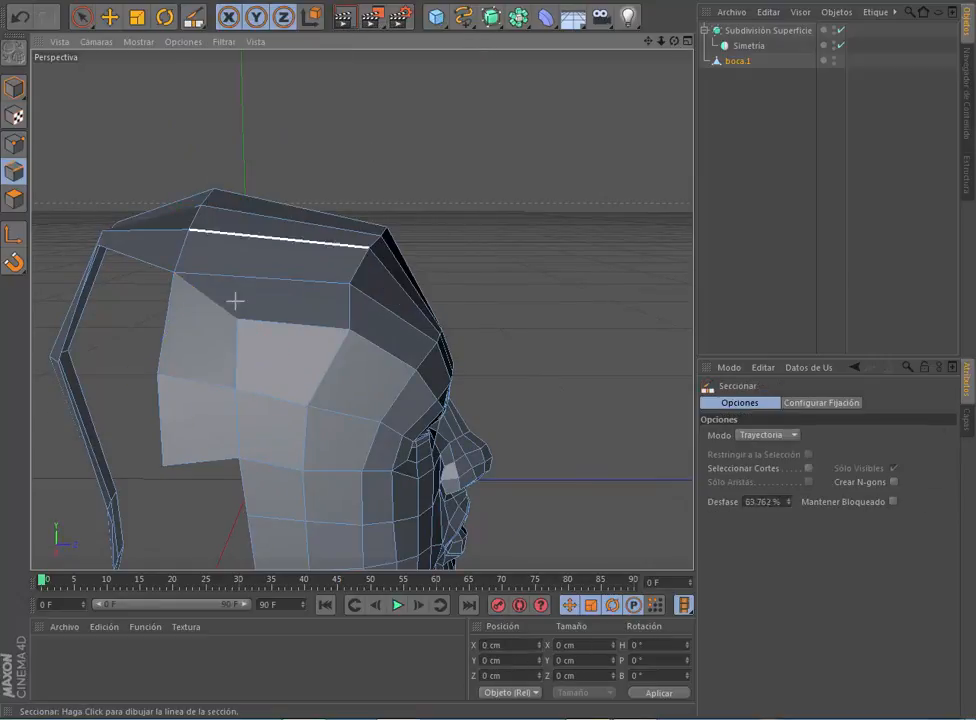
{"action": "left_click", "coordinate": [790, 436]}
{"action": "left_click", "coordinate": [750, 497]}
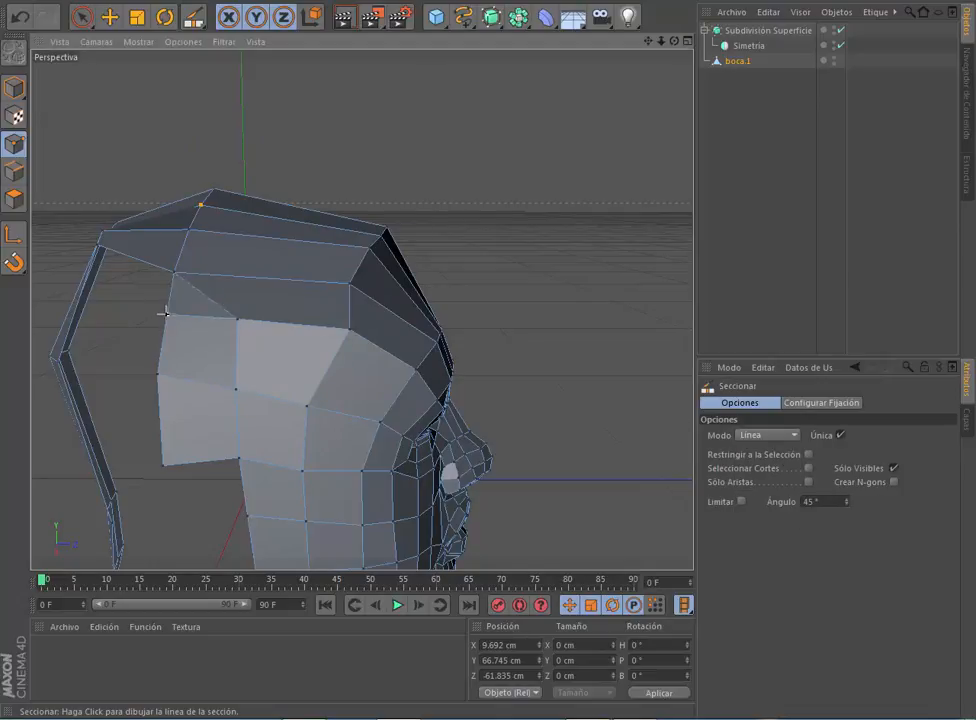
Step: Dissolve the diagonal edge that remains above the new temple cut
{"action": "left_click", "coordinate": [82, 16]}
{"action": "left_click", "coordinate": [205, 295]}
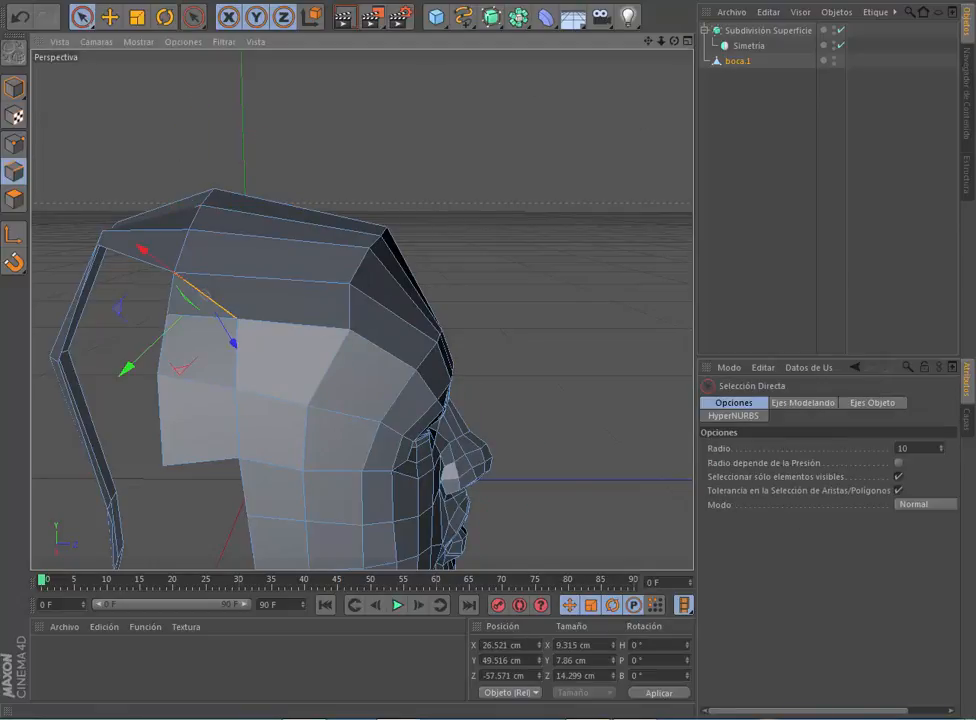
{"action": "left_click", "coordinate": [240, 2]}
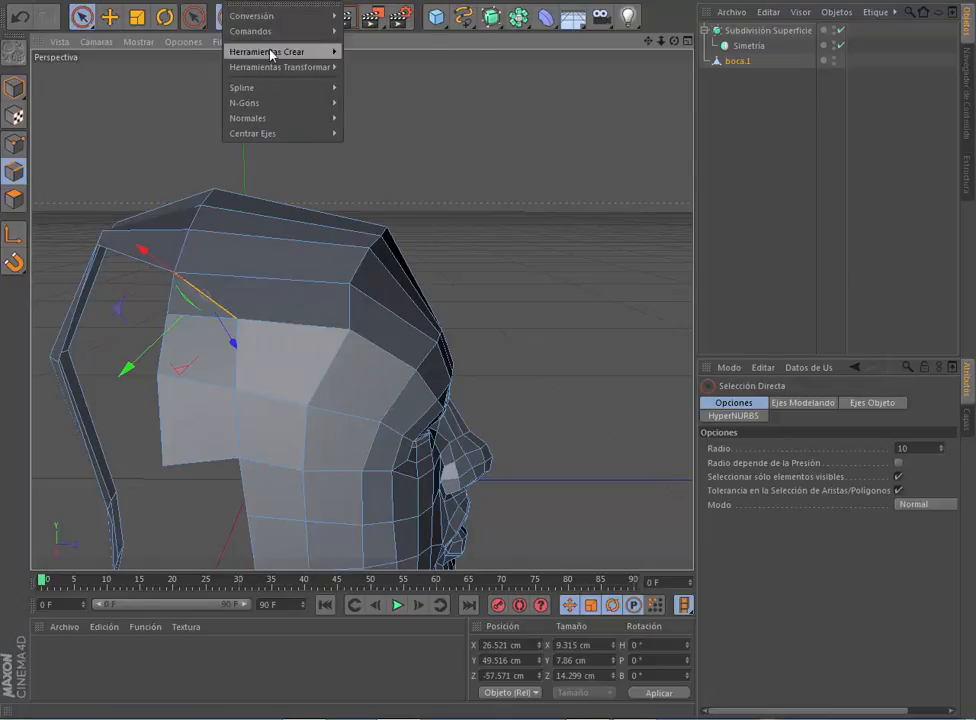
{"action": "mouse_move", "coordinate": [270, 31]}
{"action": "left_click", "coordinate": [376, 135]}
{"action": "scroll", "coordinate": [215, 299], "scroll_direction": "up", "scroll_amount": 3}
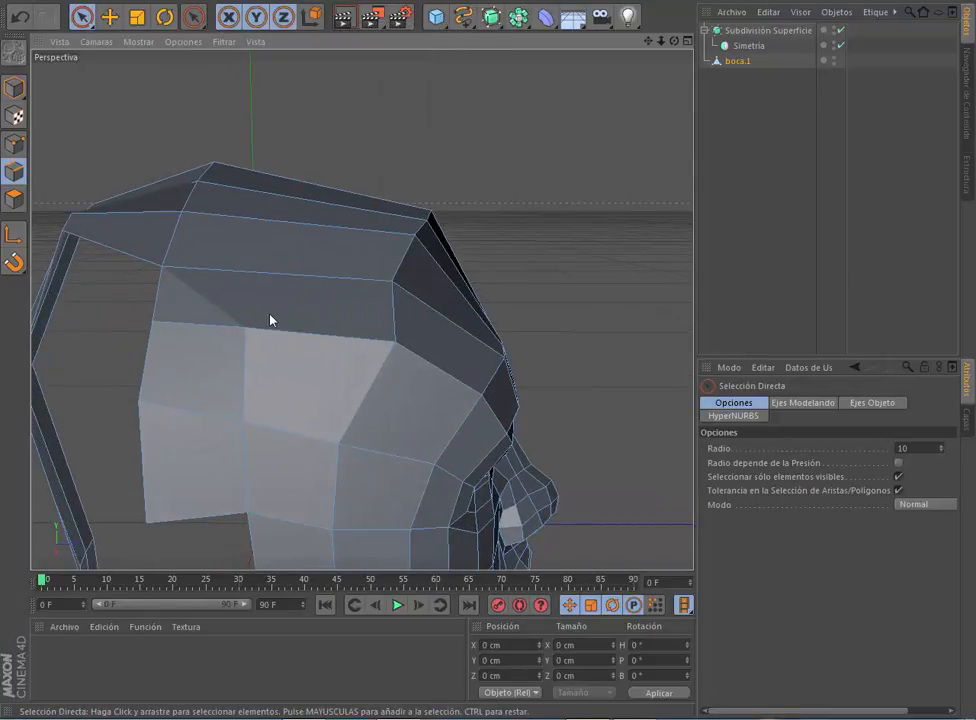
Step: Weld the inner points of the temple's rear polygon column to the matching points on its outer border
{"action": "left_click", "coordinate": [15, 143]}
{"action": "key", "text": "m"}
{"action": "key", "text": "q"}
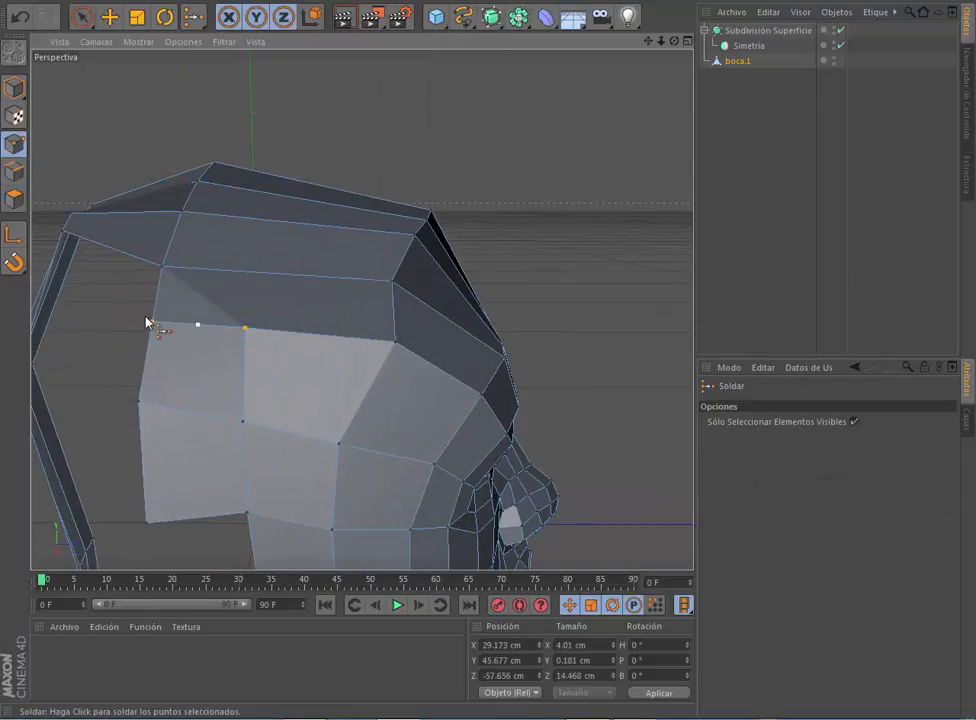
{"action": "left_click", "coordinate": [153, 325]}
{"action": "key", "text": "space"}
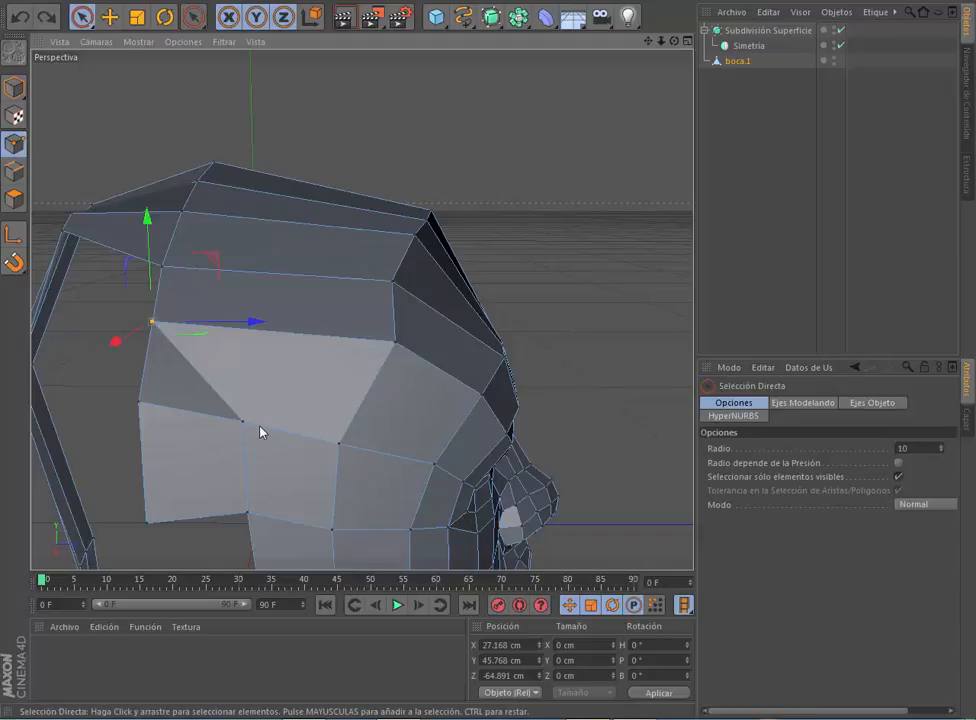
{"action": "left_click_drag", "start_coordinate": [142, 408], "coordinate": [314, 446], "text": "alt"}
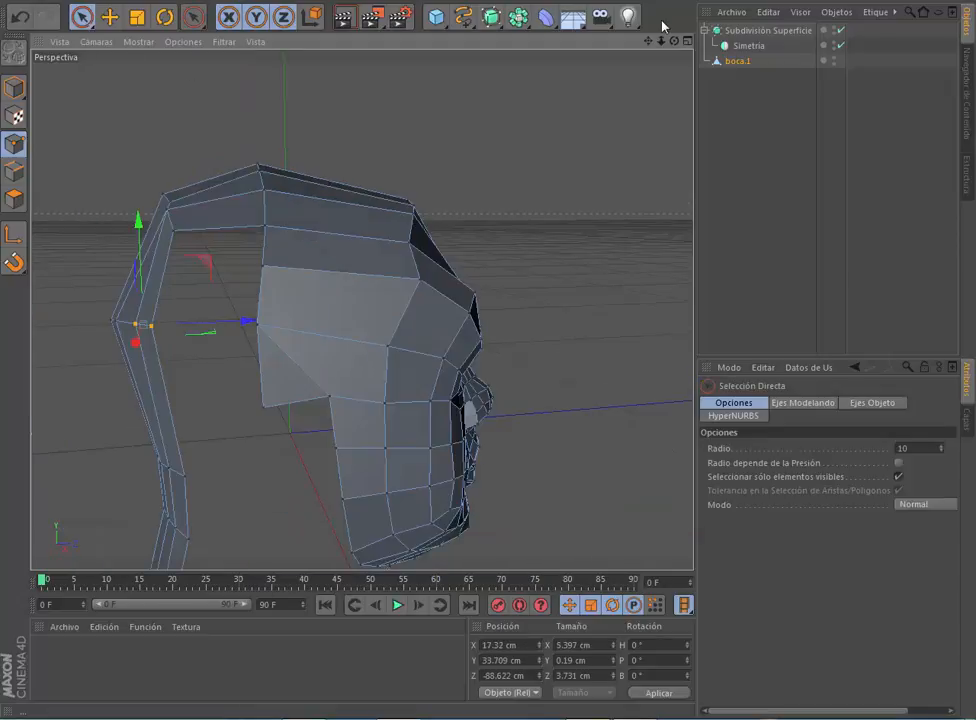
{"action": "key", "text": "space"}
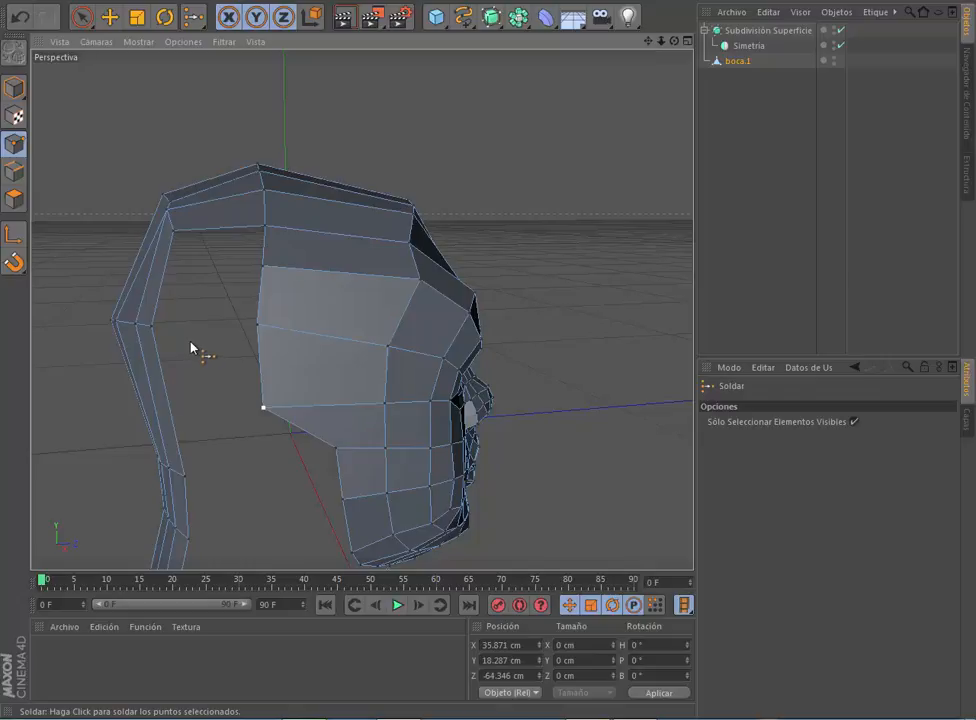
{"action": "key", "text": "space"}
Step: Move the welded border points beside the temple forward to form a smooth line down to the jaw
{"action": "left_click_drag", "start_coordinate": [352, 405], "coordinate": [389, 321]}
{"action": "left_click", "coordinate": [263, 267]}
{"action": "left_click_drag", "start_coordinate": [359, 267], "coordinate": [394, 267]}
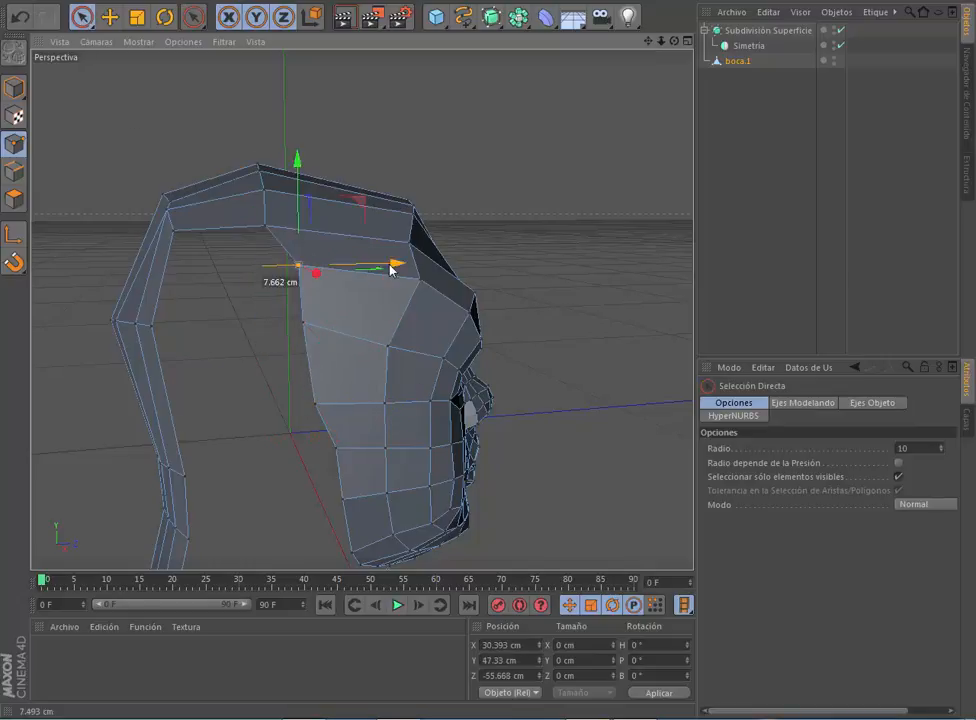
{"action": "left_click_drag", "start_coordinate": [303, 322], "coordinate": [317, 403]}
{"action": "left_click_drag", "start_coordinate": [397, 361], "coordinate": [405, 362]}
Step: Move the outermost crown point up and forward in line with the temple border
{"action": "left_click", "coordinate": [265, 226]}
{"action": "left_click_drag", "start_coordinate": [264, 122], "coordinate": [264, 113]}
{"action": "left_click_drag", "start_coordinate": [359, 217], "coordinate": [368, 217]}
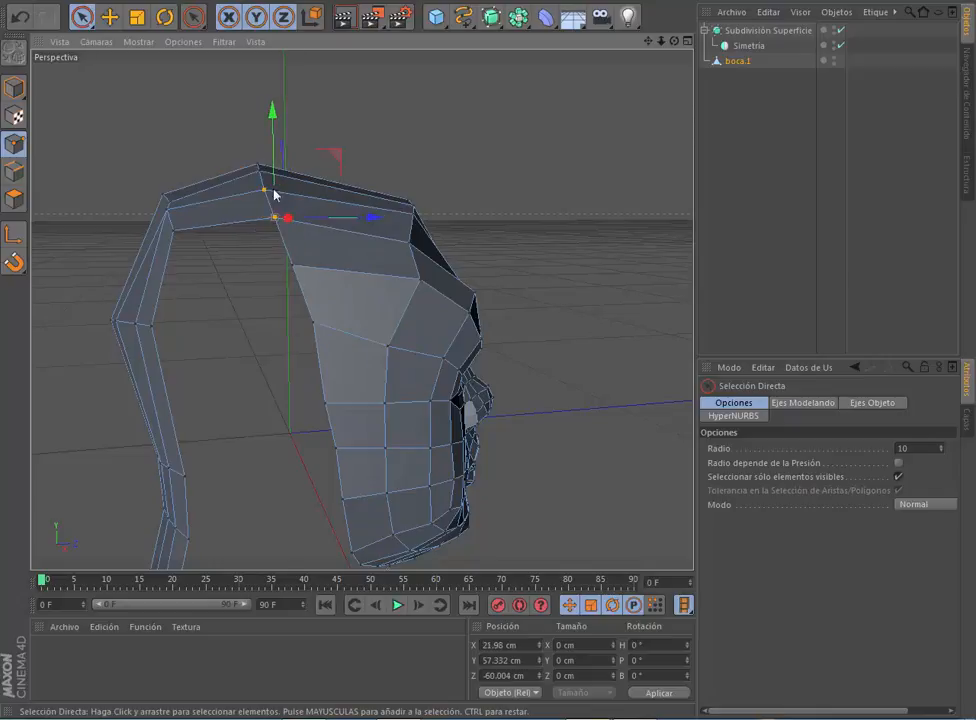
{"action": "left_click", "coordinate": [267, 190], "text": "shift"}
{"action": "left_click_drag", "start_coordinate": [207, 277], "coordinate": [288, 272], "text": "alt"}
Step: Adjust the two outer points at the upper back of the skull, lowering the outermost one to about Y 51.6 cm
{"action": "left_click", "coordinate": [187, 217]}
{"action": "left_click", "coordinate": [268, 293]}
{"action": "left_click", "coordinate": [230, 256]}
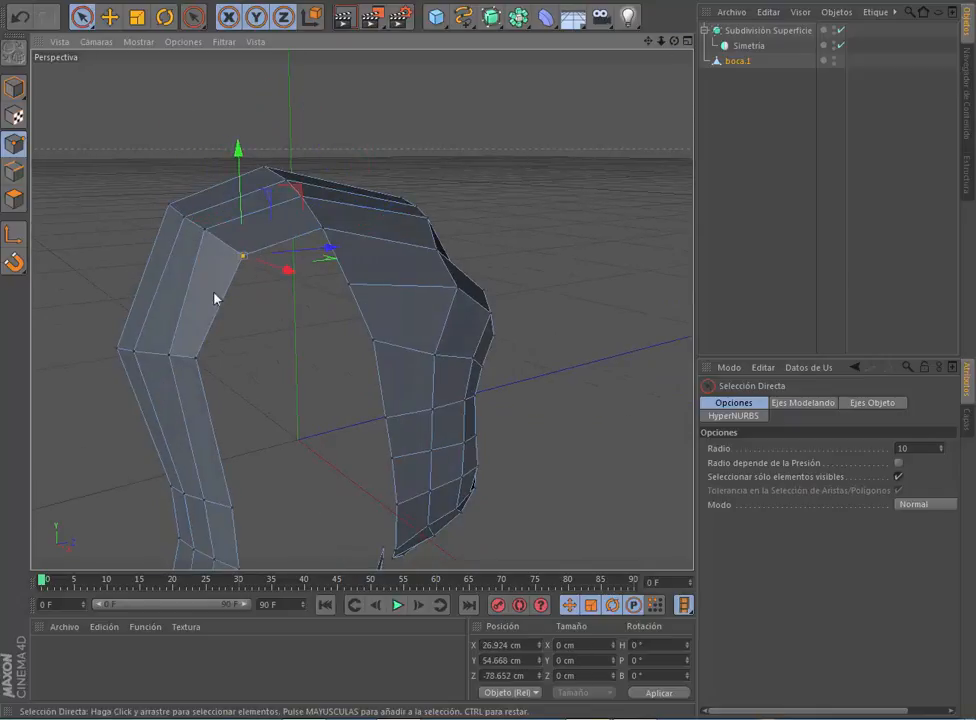
{"action": "left_click", "coordinate": [205, 229]}
{"action": "left_click_drag", "start_coordinate": [245, 238], "coordinate": [251, 240]}
{"action": "left_click_drag", "start_coordinate": [674, 41], "coordinate": [642, 66]}
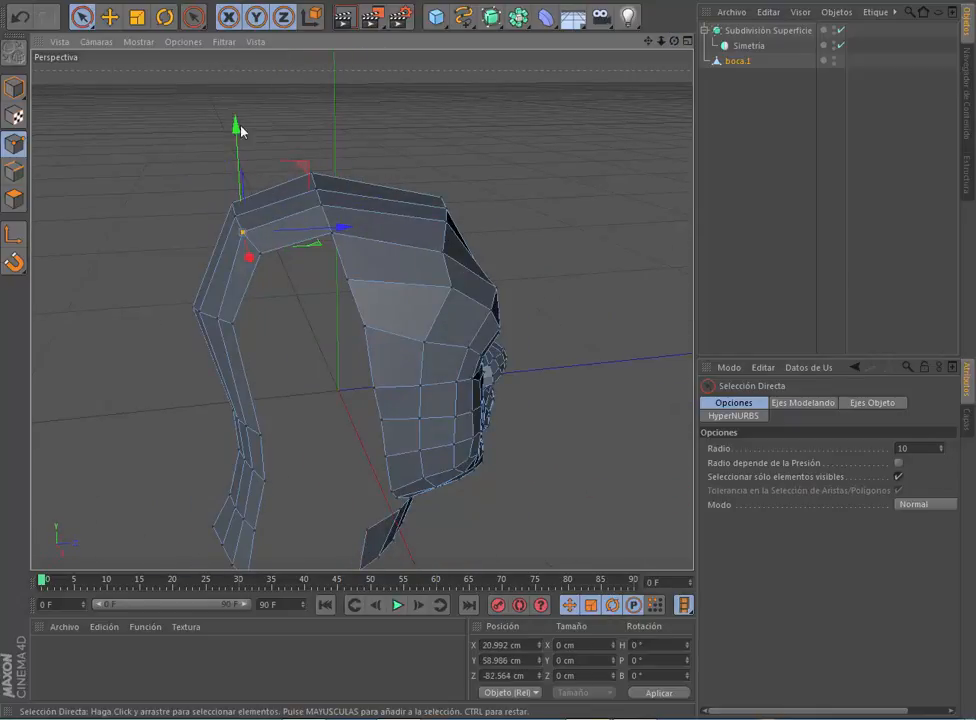
{"action": "left_click", "coordinate": [259, 252]}
{"action": "left_click_drag", "start_coordinate": [240, 131], "coordinate": [256, 165]}
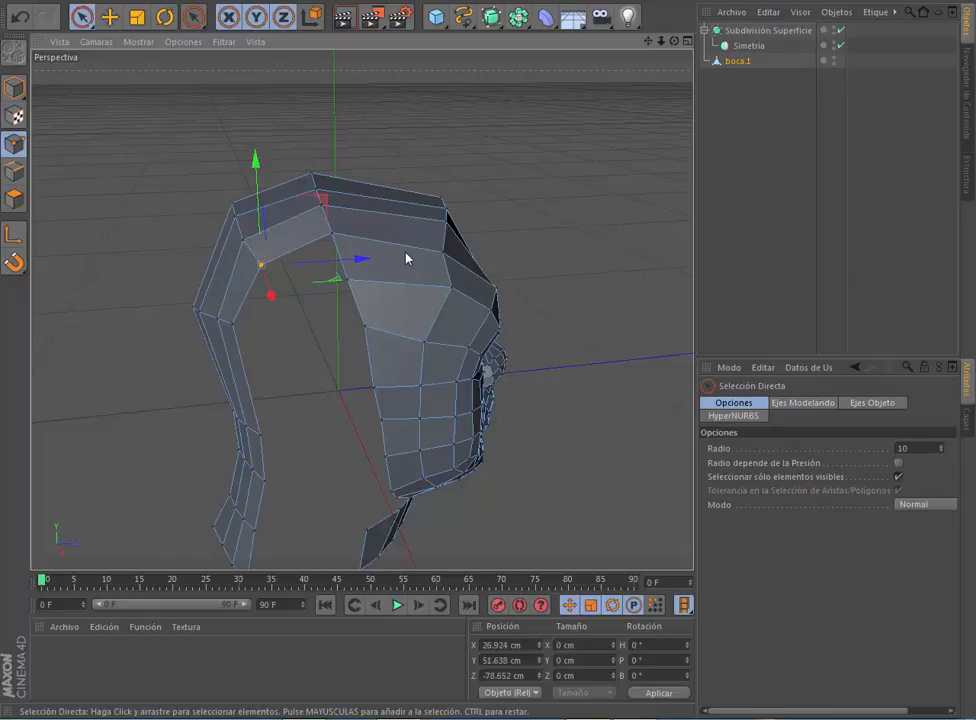
Step: Create a polygon in the side view with the Create Polygon tool, extending the open edge between the rear skull and crown downward
{"action": "mouse_move", "coordinate": [675, 44]}
{"action": "left_mouse_down"}
{"action": "mouse_move", "coordinate": [640, 62]}
{"action": "mouse_move", "coordinate": [694, 52]}
{"action": "mouse_move", "coordinate": [675, 46]}
{"action": "left_mouse_up"}
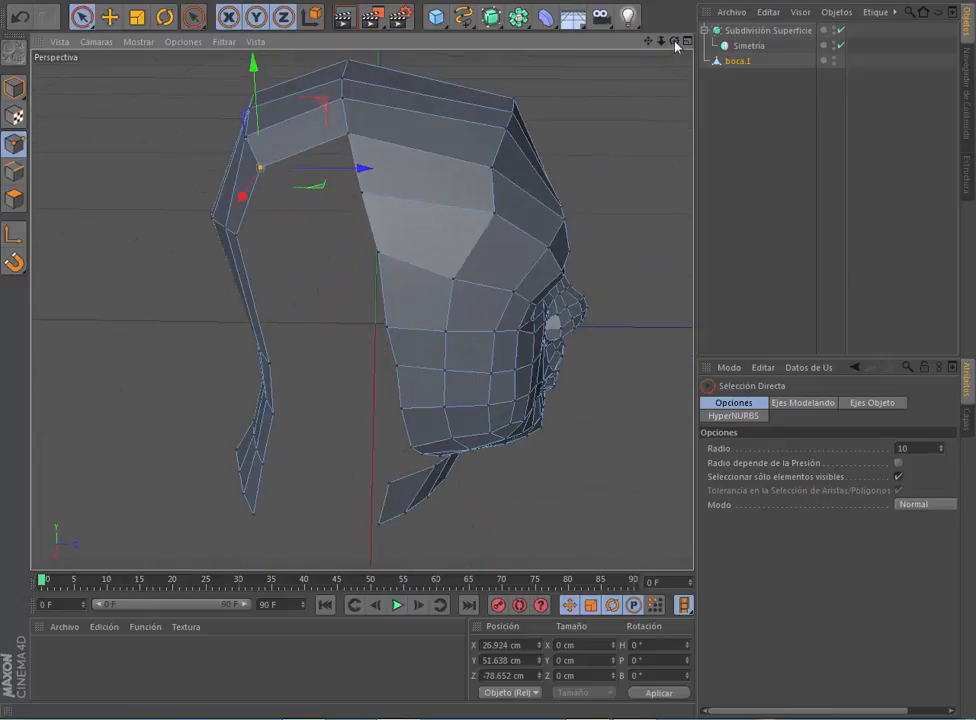
{"action": "left_click_drag", "start_coordinate": [194, 17], "coordinate": [272, 203]}
{"action": "left_click", "coordinate": [687, 41]}
{"action": "left_click", "coordinate": [356, 310]}
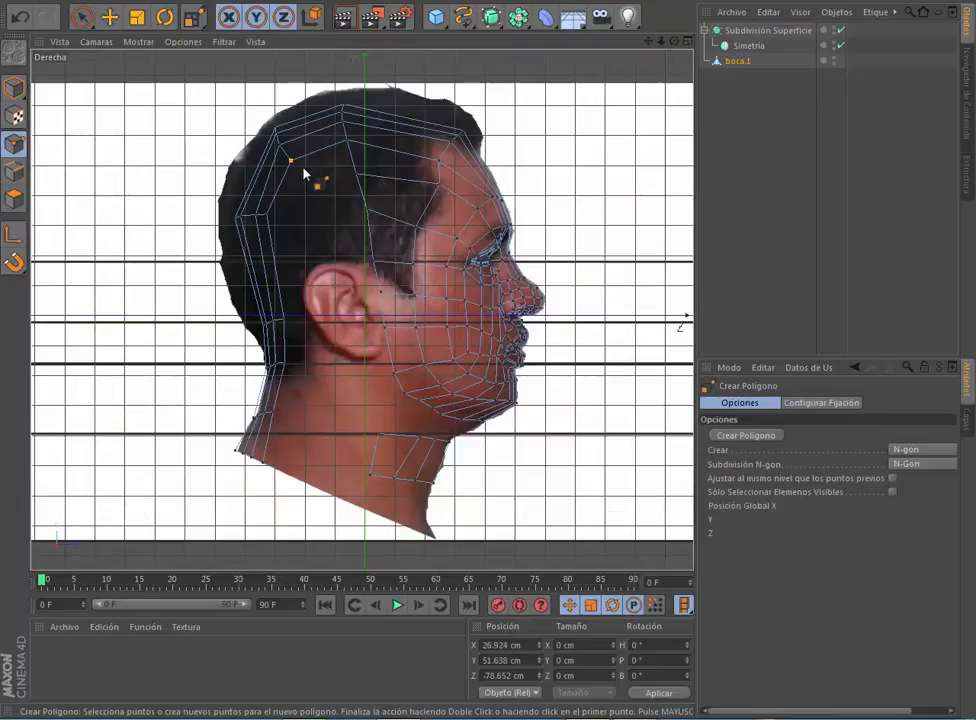
{"action": "left_click", "coordinate": [307, 191]}
{"action": "left_click", "coordinate": [291, 161]}
{"action": "double_click", "coordinate": [347, 141]}
Step: Create two more polygons behind the temple border, continuing down to just above the ear
{"action": "left_click", "coordinate": [367, 210]}
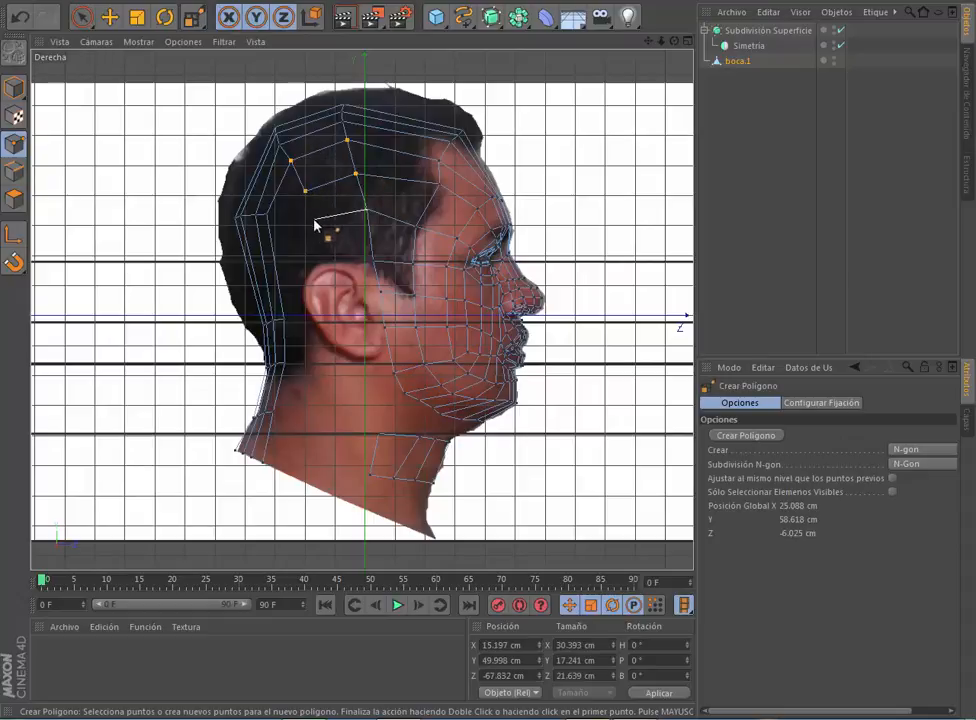
{"action": "left_click", "coordinate": [366, 208]}
{"action": "left_click", "coordinate": [374, 262]}
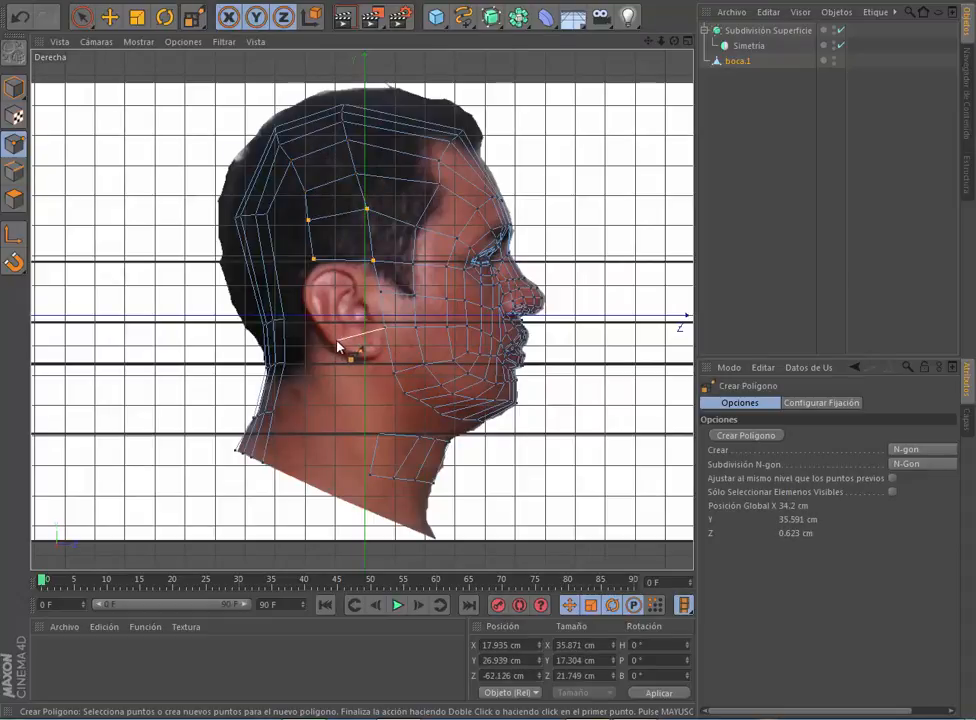
Step: Create polygons below the ear that extend the jaw border backward and connect it to the front neck piece
{"action": "left_click", "coordinate": [341, 382]}
{"action": "double_click", "coordinate": [394, 373]}
{"action": "left_click", "coordinate": [341, 383]}
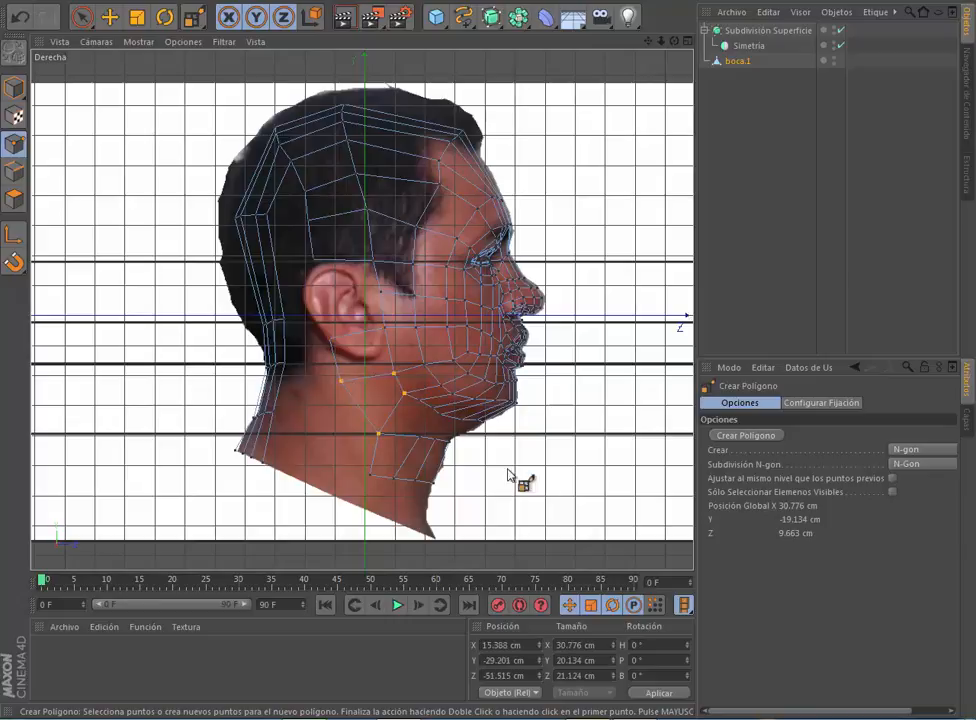
Step: Bridge the rear skull strip to the new side polygons above the ear with two polygons
{"action": "left_click", "coordinate": [306, 221]}
{"action": "left_click", "coordinate": [267, 213]}
{"action": "left_click", "coordinate": [291, 160]}
{"action": "left_click", "coordinate": [305, 191]}
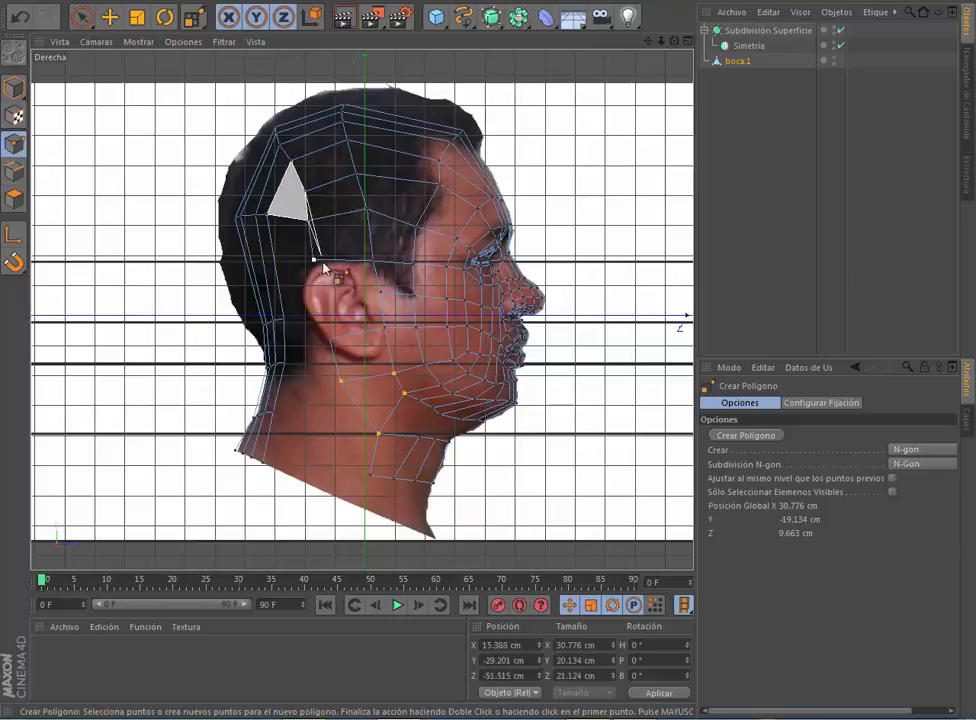
{"action": "left_click", "coordinate": [308, 220]}
{"action": "left_click", "coordinate": [308, 220]}
{"action": "left_click", "coordinate": [313, 259]}
{"action": "left_click", "coordinate": [284, 320]}
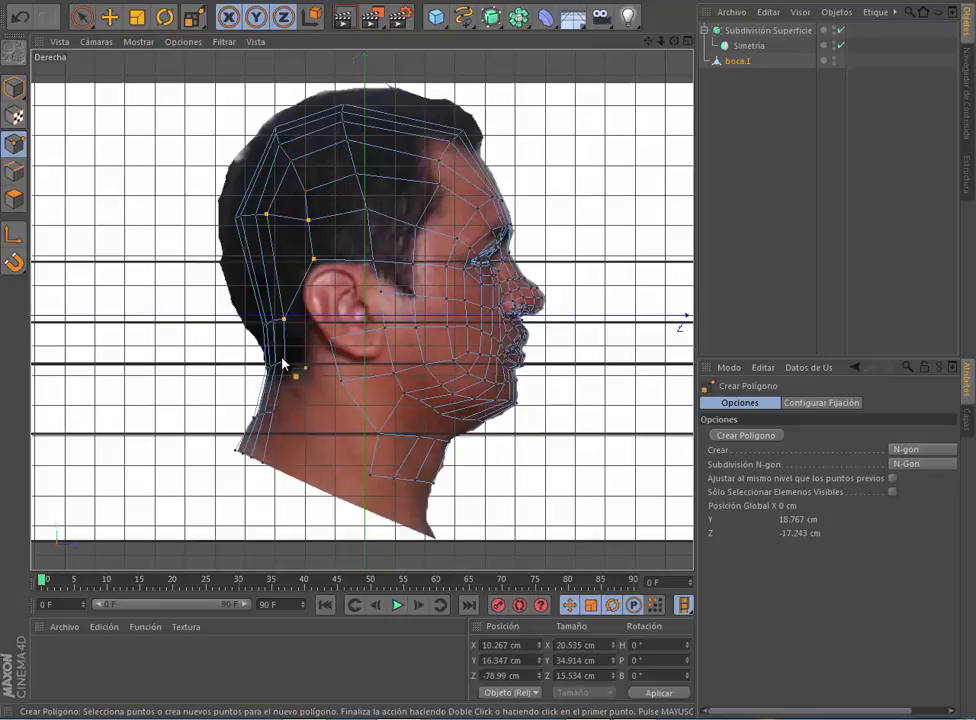
Step: Create a polygon joining the nape strip to the polygon below the ear
{"action": "left_click", "coordinate": [314, 262]}
{"action": "left_click", "coordinate": [329, 339]}
{"action": "left_click", "coordinate": [341, 381]}
{"action": "left_click", "coordinate": [273, 411]}
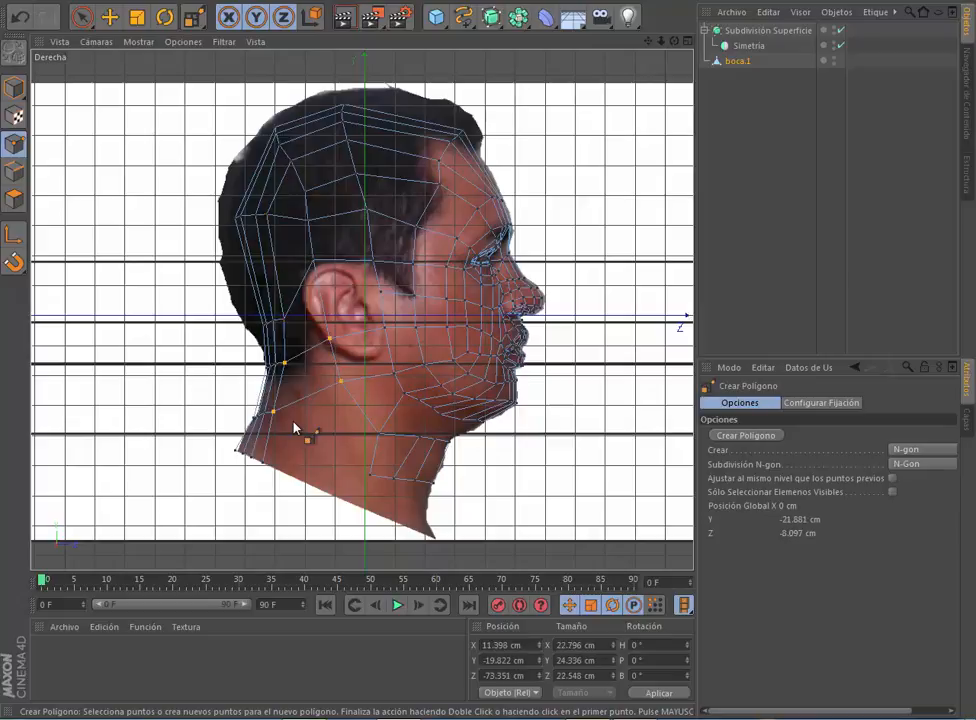
Step: Create a polygon on the side of the neck joining the nape strip, the point below the ear and the front neck piece
{"action": "left_click", "coordinate": [273, 412]}
{"action": "left_click", "coordinate": [341, 381]}
{"action": "left_click", "coordinate": [378, 433]}
{"action": "left_click", "coordinate": [262, 461]}
{"action": "left_click", "coordinate": [273, 412]}
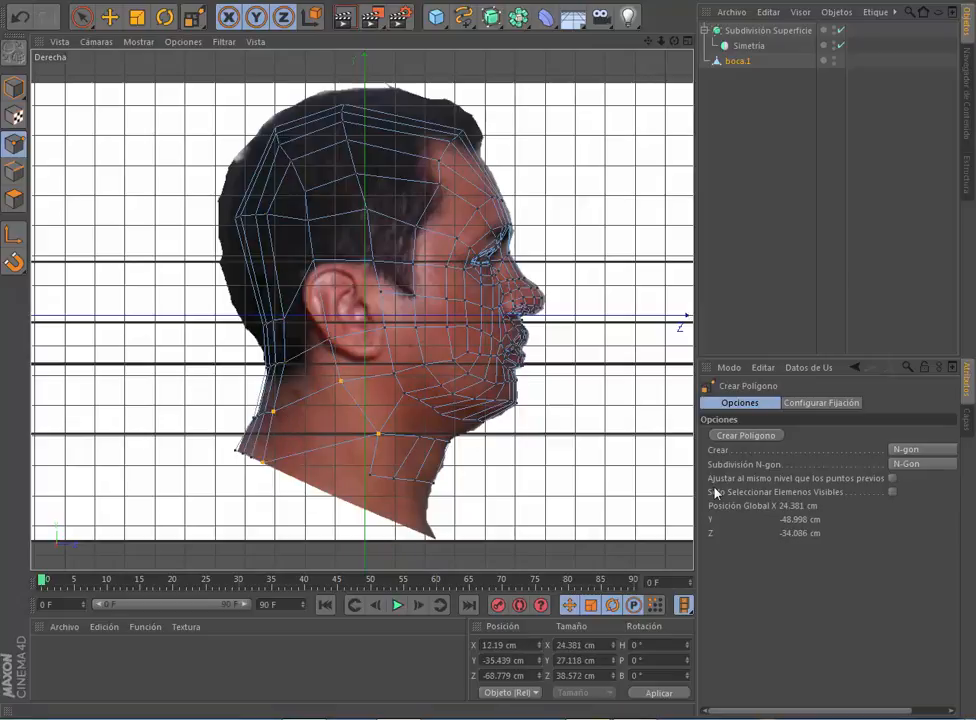
Step: Space out the points of the rear skull columns at the widest part of the back of the head
{"action": "left_click", "coordinate": [83, 17]}
{"action": "scroll", "coordinate": [267, 309], "scroll_direction": "up", "scroll_amount": 5}
{"action": "left_click_drag", "start_coordinate": [265, 349], "coordinate": [298, 345]}
{"action": "left_click_drag", "start_coordinate": [344, 287], "coordinate": [233, 201]}
{"action": "scroll", "coordinate": [350, 212], "scroll_direction": "down", "scroll_amount": 5}
{"action": "scroll", "coordinate": [329, 179], "scroll_direction": "up", "scroll_amount": 6}
{"action": "left_click_drag", "start_coordinate": [313, 139], "coordinate": [310, 99]}
{"action": "left_click_drag", "start_coordinate": [316, 190], "coordinate": [241, 160]}
{"action": "left_click_drag", "start_coordinate": [321, 101], "coordinate": [331, 101]}
{"action": "left_click_drag", "start_coordinate": [296, 164], "coordinate": [270, 160]}
{"action": "left_click_drag", "start_coordinate": [356, 164], "coordinate": [353, 163]}
{"action": "left_click", "coordinate": [284, 164]}
Step: Shift the rear skull points level with the top of the ear slightly forward to even out their spacing
{"action": "left_click_drag", "start_coordinate": [275, 284], "coordinate": [243, 289]}
{"action": "left_click_drag", "start_coordinate": [335, 285], "coordinate": [342, 285]}
{"action": "left_click_drag", "start_coordinate": [282, 284], "coordinate": [262, 285]}
{"action": "left_click", "coordinate": [281, 281]}
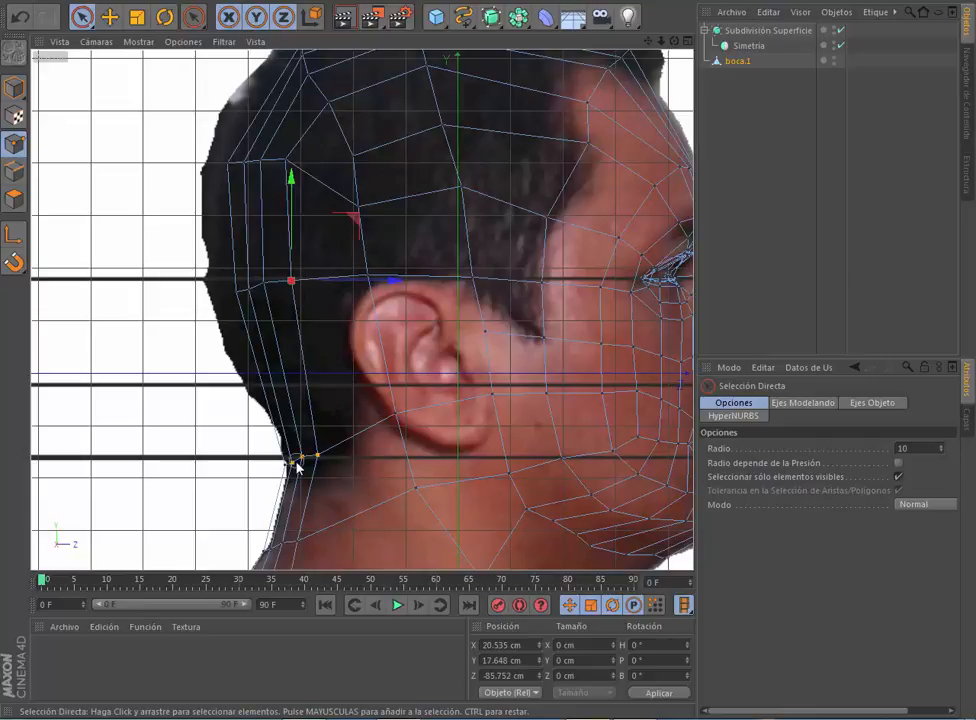
Step: Raise the nape row behind the ear to the height of the lower ear and spread its points forward
{"action": "left_click_drag", "start_coordinate": [315, 461], "coordinate": [368, 462]}
{"action": "left_click", "coordinate": [333, 456]}
{"action": "left_click_drag", "start_coordinate": [392, 398], "coordinate": [398, 391]}
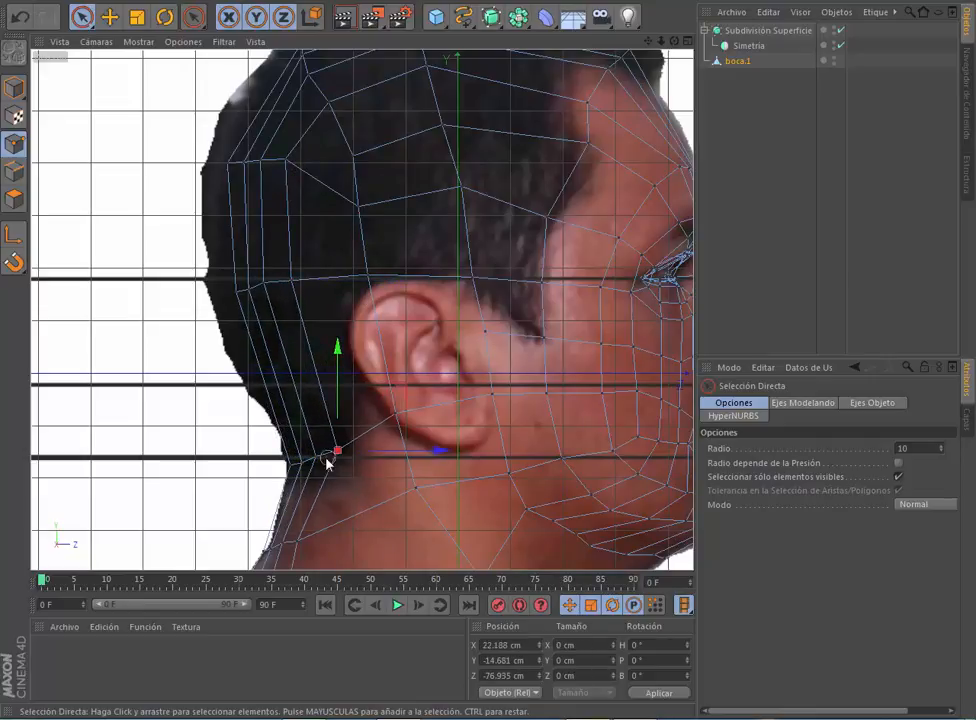
{"action": "left_click_drag", "start_coordinate": [332, 457], "coordinate": [292, 463]}
{"action": "left_click_drag", "start_coordinate": [375, 402], "coordinate": [353, 357]}
{"action": "left_click", "coordinate": [336, 422]}
{"action": "left_click_drag", "start_coordinate": [285, 413], "coordinate": [316, 405]}
{"action": "left_click_drag", "start_coordinate": [299, 314], "coordinate": [299, 317]}
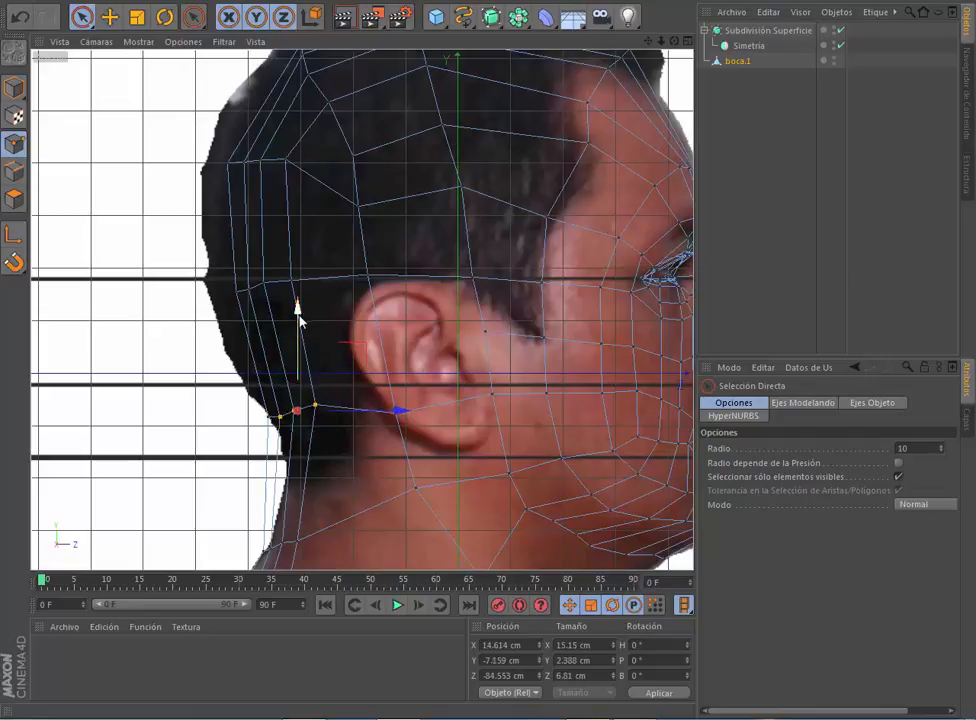
{"action": "left_click_drag", "start_coordinate": [297, 411], "coordinate": [315, 407]}
{"action": "left_click_drag", "start_coordinate": [305, 306], "coordinate": [316, 316]}
{"action": "left_click", "coordinate": [313, 410]}
Step: Raise the next neck row to the hairline just below the ear and spread its points evenly forward
{"action": "left_click_drag", "start_coordinate": [299, 541], "coordinate": [267, 548]}
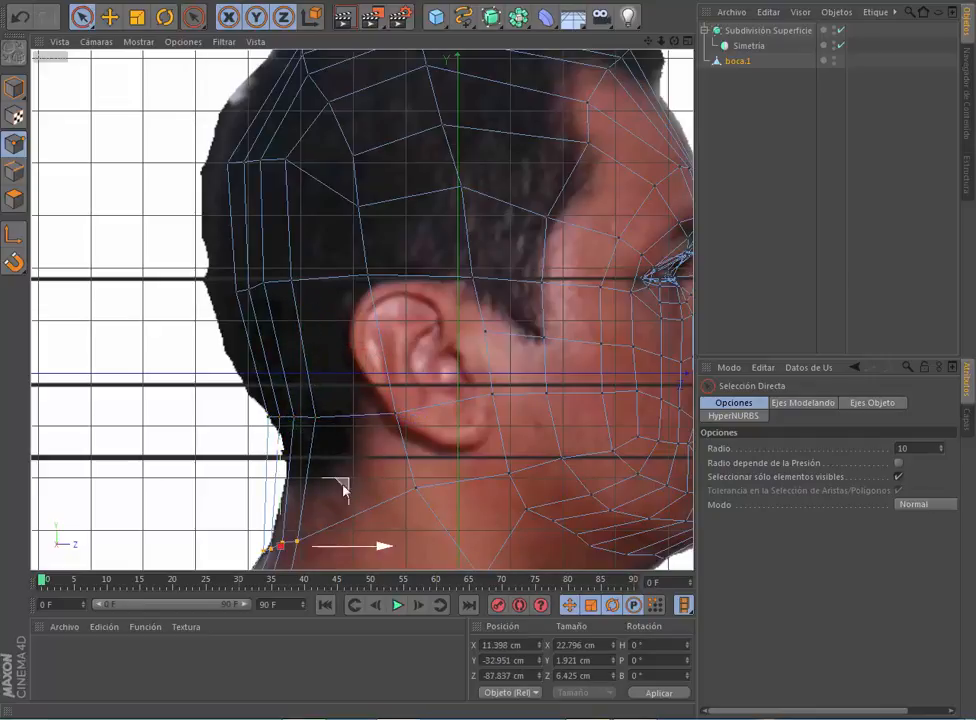
{"action": "left_click_drag", "start_coordinate": [343, 486], "coordinate": [277, 415]}
{"action": "left_click", "coordinate": [332, 411]}
{"action": "left_click_drag", "start_coordinate": [361, 359], "coordinate": [363, 356]}
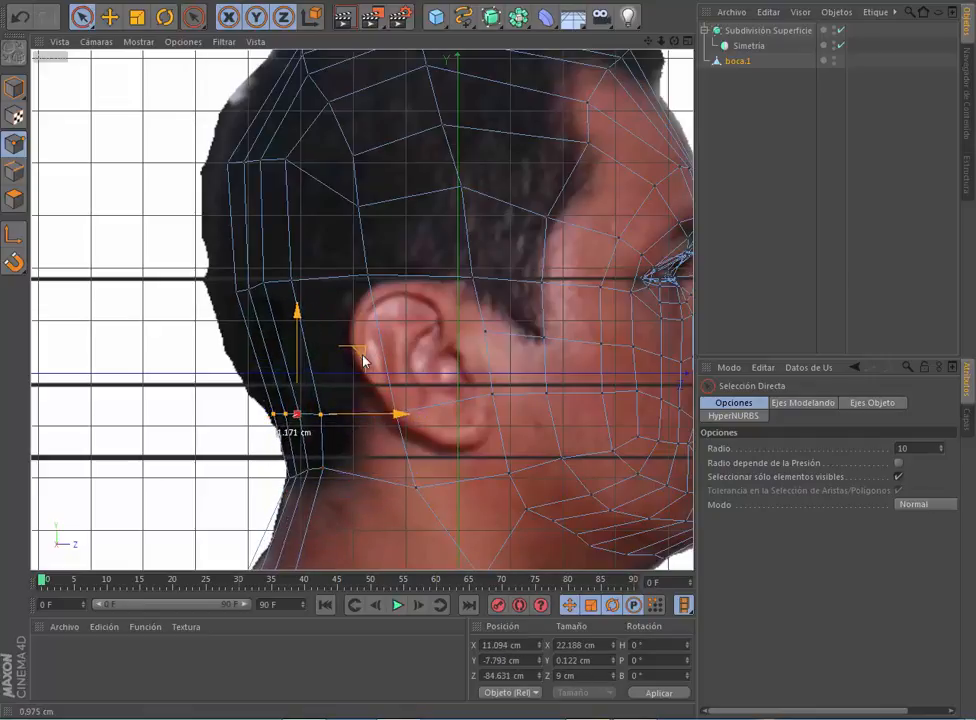
{"action": "left_click_drag", "start_coordinate": [326, 467], "coordinate": [300, 472]}
{"action": "left_click_drag", "start_coordinate": [373, 411], "coordinate": [375, 416]}
{"action": "left_click_drag", "start_coordinate": [327, 474], "coordinate": [314, 474]}
{"action": "left_click_drag", "start_coordinate": [378, 416], "coordinate": [401, 423]}
{"action": "left_click", "coordinate": [329, 475]}
Step: Raise the lowest nape row along the neck contour and spread its points toward the side of the neck
{"action": "scroll", "coordinate": [410, 445], "scroll_direction": "down", "scroll_amount": 2}
{"action": "left_click_drag", "start_coordinate": [647, 41], "coordinate": [643, 55]}
{"action": "left_click_drag", "start_coordinate": [294, 456], "coordinate": [243, 431]}
{"action": "left_click_drag", "start_coordinate": [327, 382], "coordinate": [278, 353]}
{"action": "scroll", "coordinate": [328, 463], "scroll_direction": "up", "scroll_amount": 4}
{"action": "left_click_drag", "start_coordinate": [360, 303], "coordinate": [365, 300]}
{"action": "left_click_drag", "start_coordinate": [321, 370], "coordinate": [301, 361]}
{"action": "left_click_drag", "start_coordinate": [373, 307], "coordinate": [381, 304]}
{"action": "left_click", "coordinate": [331, 367]}
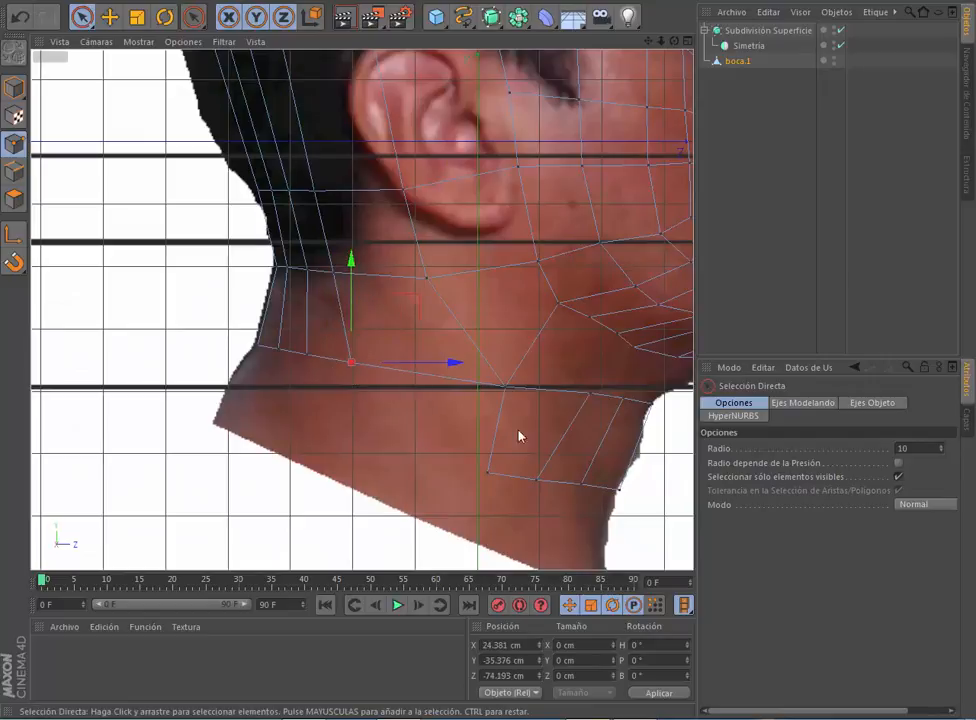
{"action": "left_click_drag", "start_coordinate": [376, 135], "coordinate": [395, 135]}
Step: Nudge the skull point behind the top of the ear forward and raise the lowest nape row slightly
{"action": "left_click_drag", "start_coordinate": [647, 41], "coordinate": [670, 164]}
{"action": "left_click", "coordinate": [298, 155]}
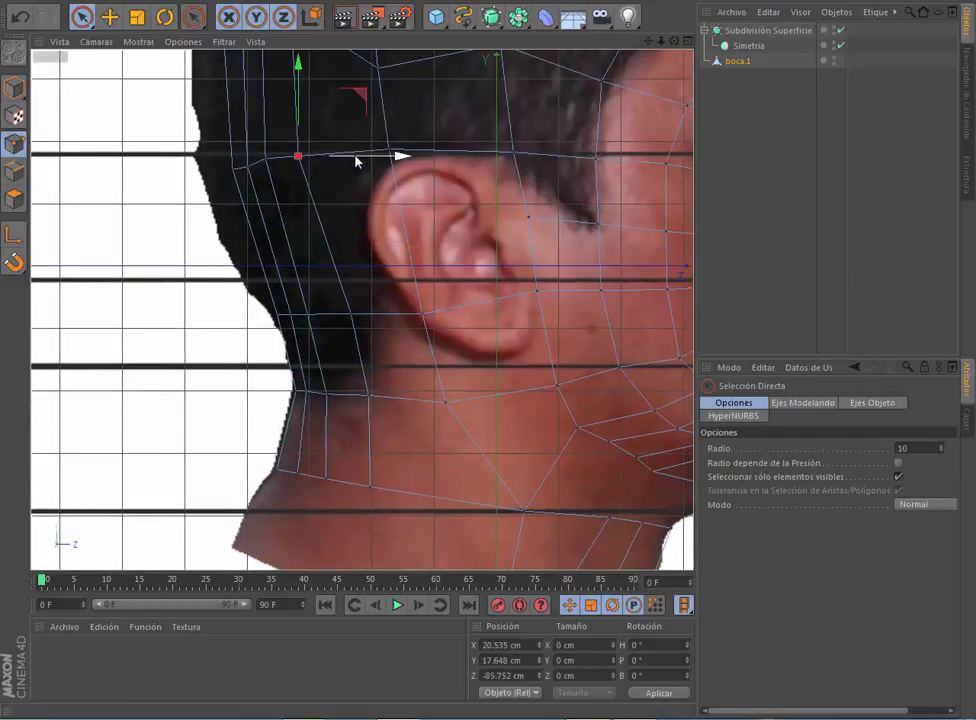
{"action": "left_click_drag", "start_coordinate": [357, 159], "coordinate": [365, 159]}
{"action": "scroll", "coordinate": [365, 159], "scroll_direction": "down", "scroll_amount": 2}
{"action": "left_click_drag", "start_coordinate": [647, 41], "coordinate": [667, 0]}
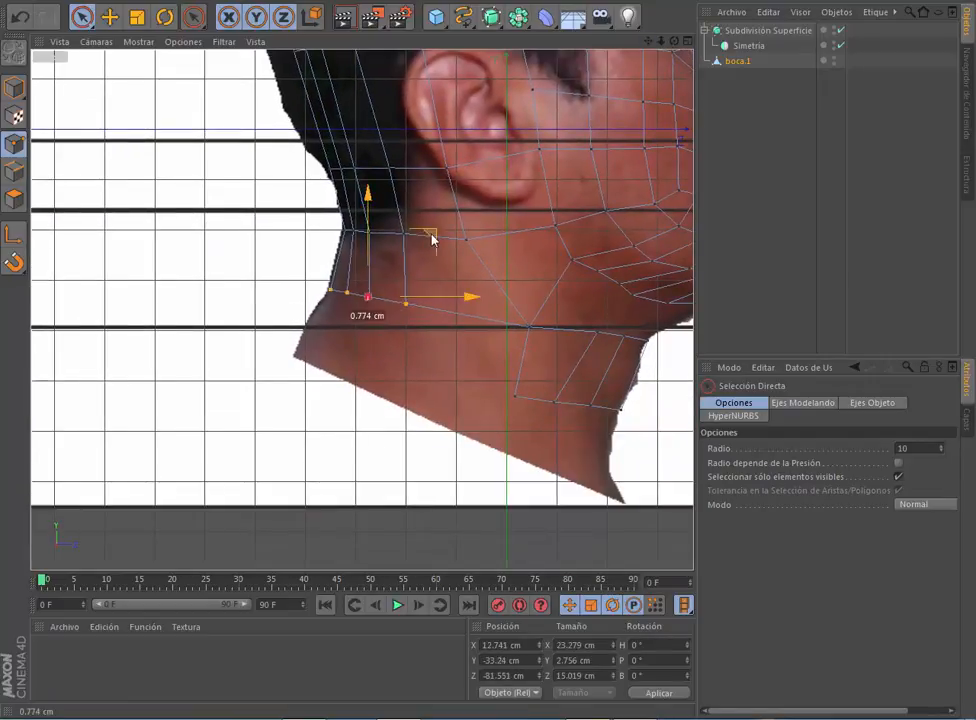
{"action": "left_click_drag", "start_coordinate": [432, 238], "coordinate": [430, 228]}
Step: Extrude the bottom edges of the nape strip about 16.4 cm down toward the cut edge of the neck photo
{"action": "left_click_drag", "start_coordinate": [188, 18], "coordinate": [152, 170]}
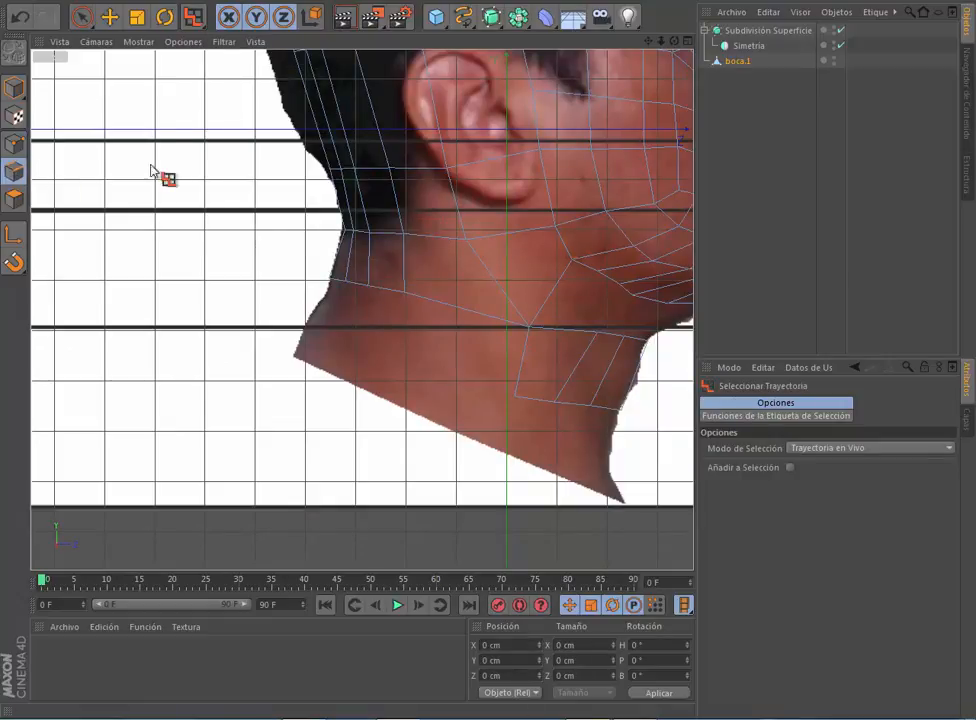
{"action": "left_click_drag", "start_coordinate": [328, 281], "coordinate": [401, 291]}
{"action": "key", "text": "d"}
{"action": "left_click_drag", "start_coordinate": [440, 363], "coordinate": [426, 363]}
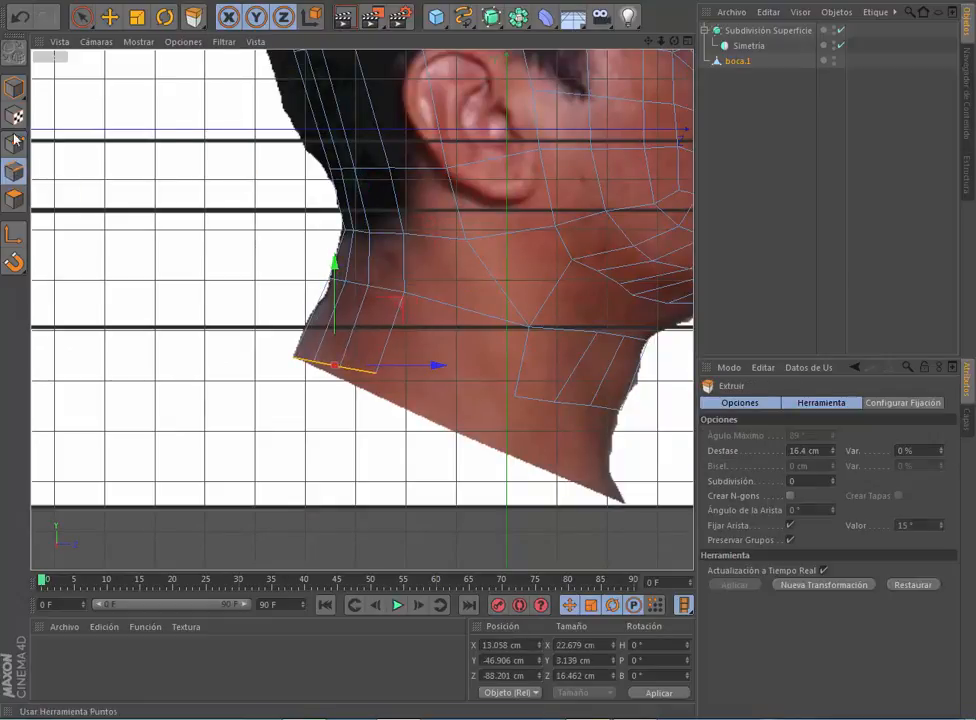
Step: Create a polygon bridging the extruded nape row to the front neck piece
{"action": "left_click", "coordinate": [14, 144]}
{"action": "key", "text": "space"}
{"action": "left_click_drag", "start_coordinate": [194, 17], "coordinate": [232, 118]}
{"action": "left_click", "coordinate": [377, 374]}
{"action": "left_click", "coordinate": [404, 292]}
{"action": "left_click", "coordinate": [529, 326]}
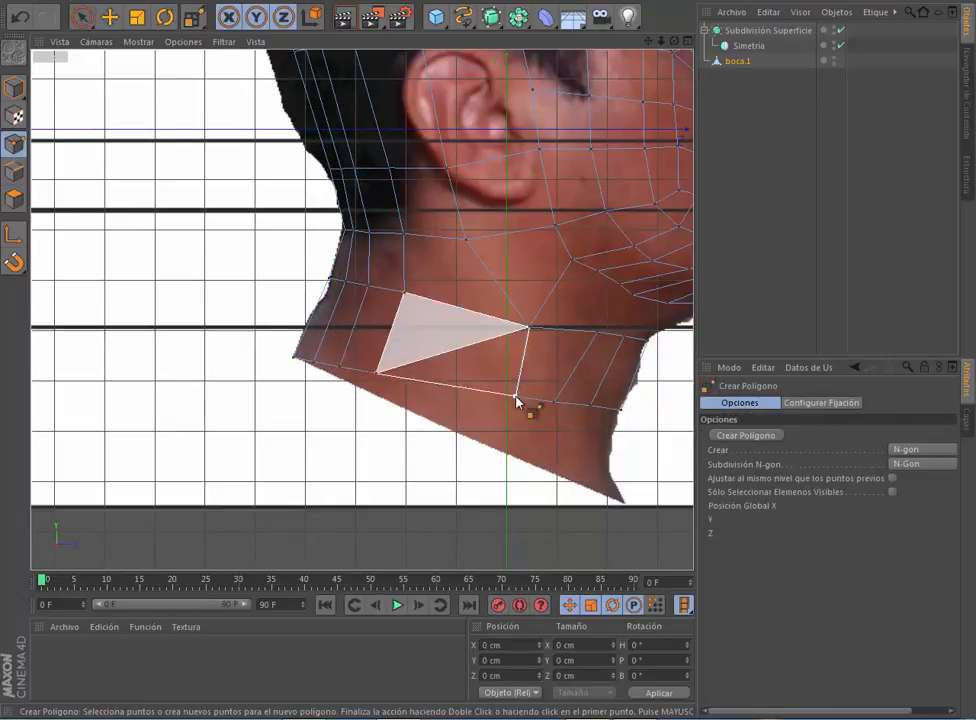
{"action": "double_click", "coordinate": [515, 396]}
{"action": "key", "text": "space"}
Step: Move the extruded nape row up and forward along the neck contour and spread its points
{"action": "left_click_drag", "start_coordinate": [398, 307], "coordinate": [411, 277]}
{"action": "left_click_drag", "start_coordinate": [336, 334], "coordinate": [390, 344]}
{"action": "left_click_drag", "start_coordinate": [353, 338], "coordinate": [390, 344]}
{"action": "left_click", "coordinate": [389, 345]}
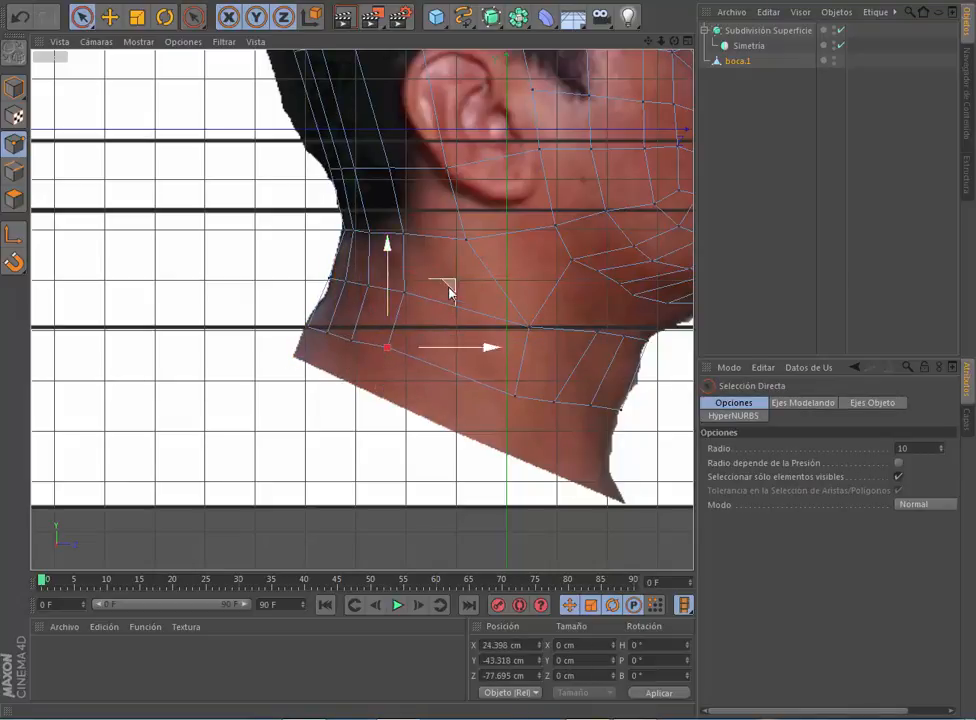
Step: Shift the front neck points backward so both neck rows are evenly spaced along the side
{"action": "left_click", "coordinate": [528, 326]}
{"action": "left_click_drag", "start_coordinate": [590, 266], "coordinate": [565, 251]}
{"action": "left_click", "coordinate": [514, 396]}
{"action": "left_click_drag", "start_coordinate": [578, 335], "coordinate": [548, 321]}
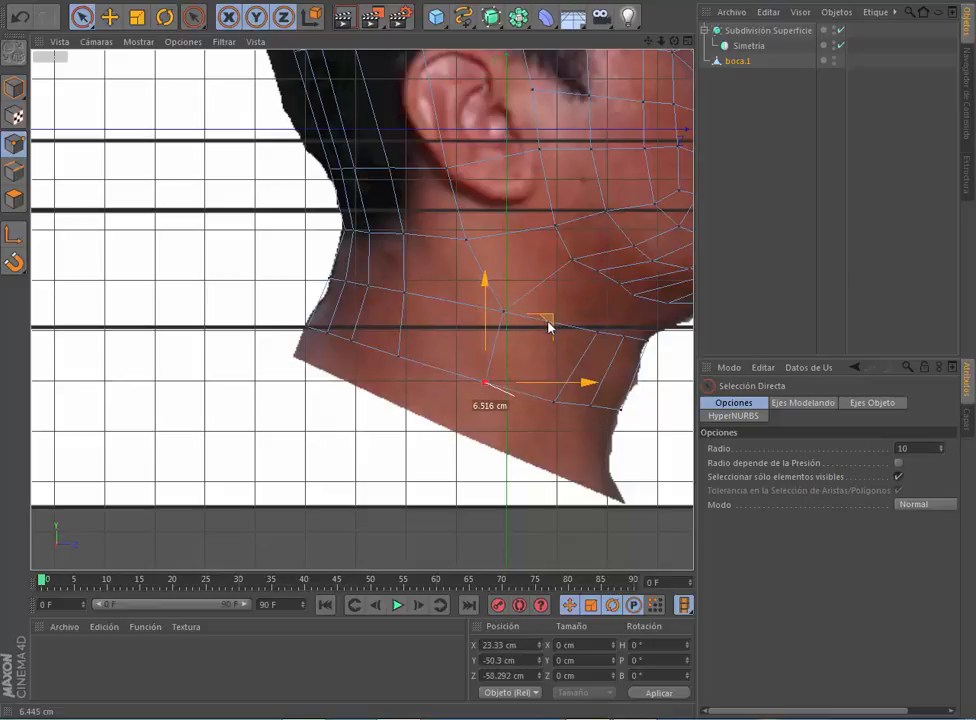
{"action": "left_click", "coordinate": [597, 332]}
{"action": "left_click_drag", "start_coordinate": [661, 272], "coordinate": [632, 272]}
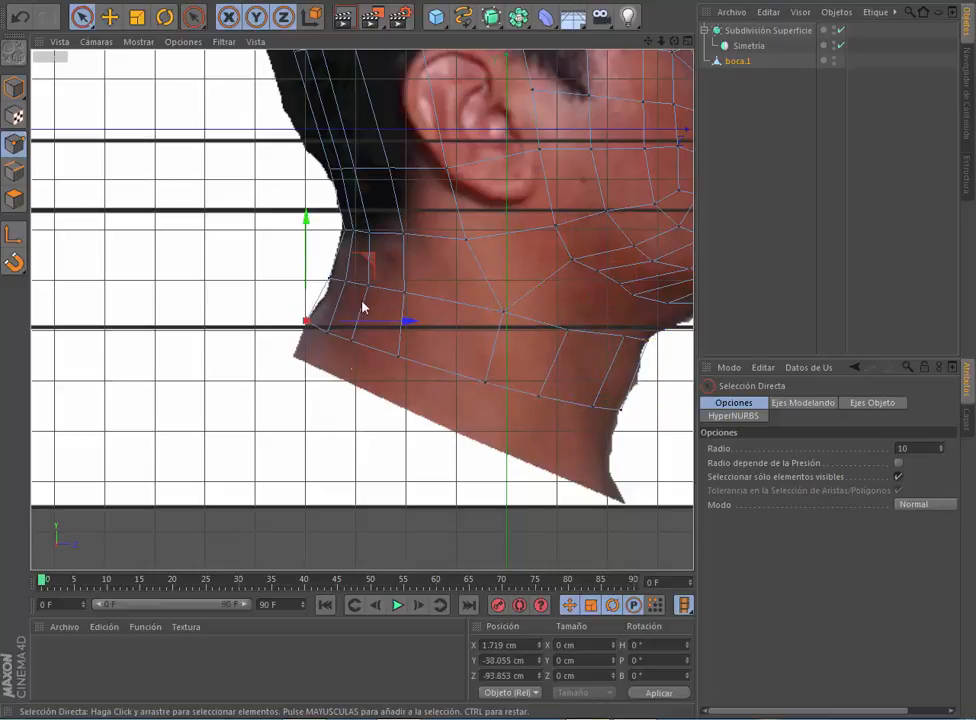
Step: Extrude the bottom edges of the nape and front neck downward and close the gap between them with a polygon
{"action": "left_click", "coordinate": [14, 171]}
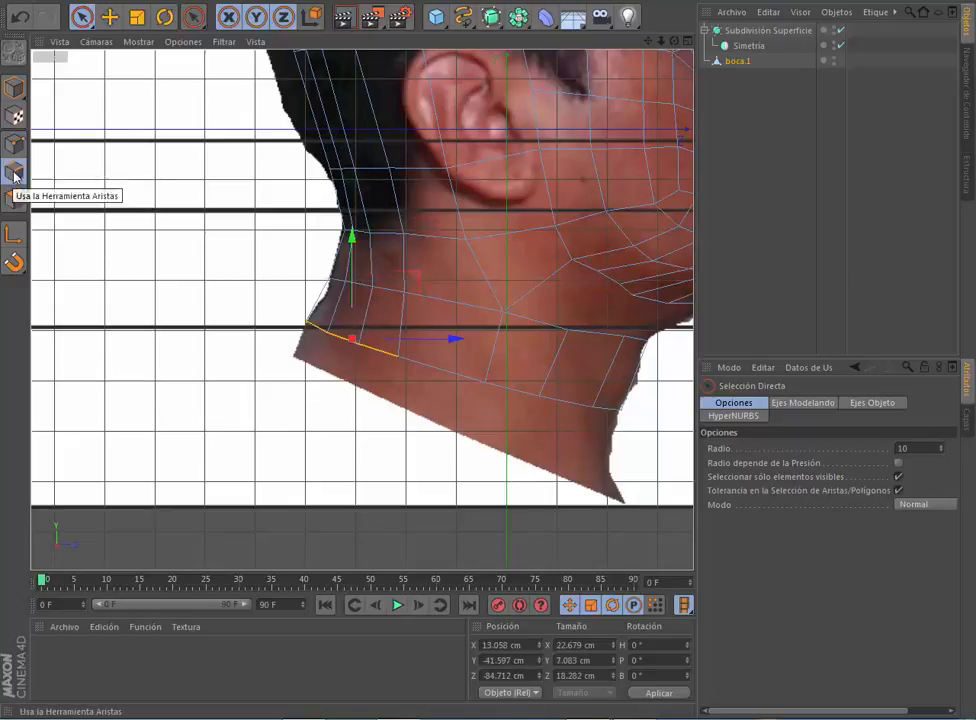
{"action": "left_click", "coordinate": [194, 17]}
{"action": "left_click", "coordinate": [235, 48]}
{"action": "key", "text": "u"}
{"action": "key", "text": "m"}
{"action": "left_click_drag", "start_coordinate": [400, 400], "coordinate": [644, 461]}
{"action": "key", "text": "d"}
{"action": "left_click", "coordinate": [198, 18]}
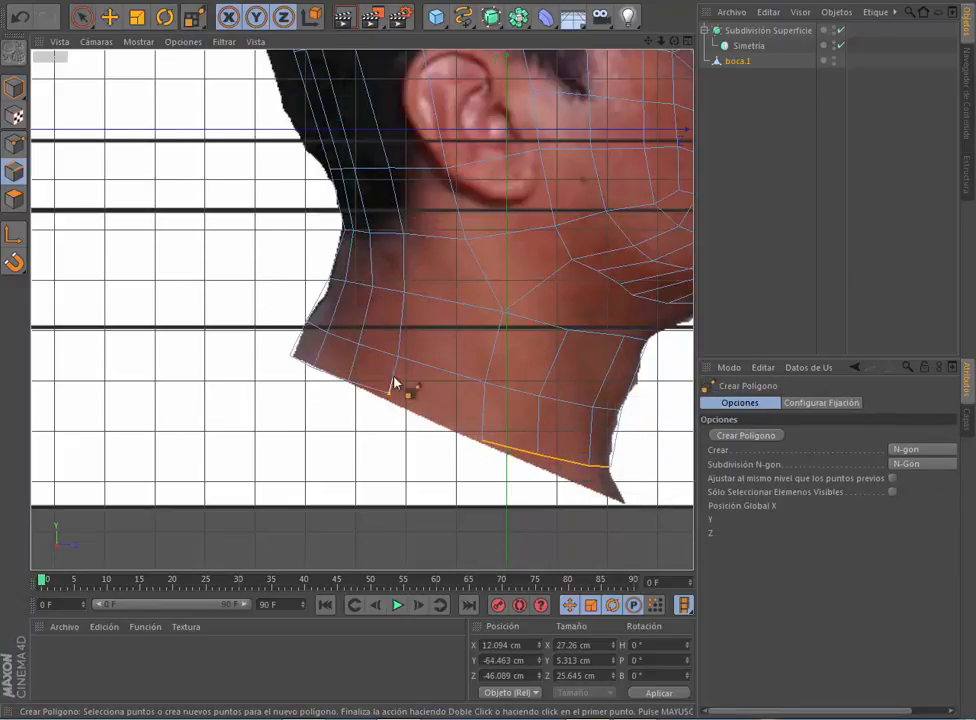
{"action": "left_click", "coordinate": [393, 399]}
Step: Move the front points of the bottom neck row down to the front tip of the neck in the side photo
{"action": "left_click", "coordinate": [14, 144]}
{"action": "left_click", "coordinate": [82, 17]}
{"action": "left_click_drag", "start_coordinate": [648, 41], "coordinate": [527, 2]}
{"action": "scroll", "coordinate": [524, 415], "scroll_direction": "up", "scroll_amount": 5}
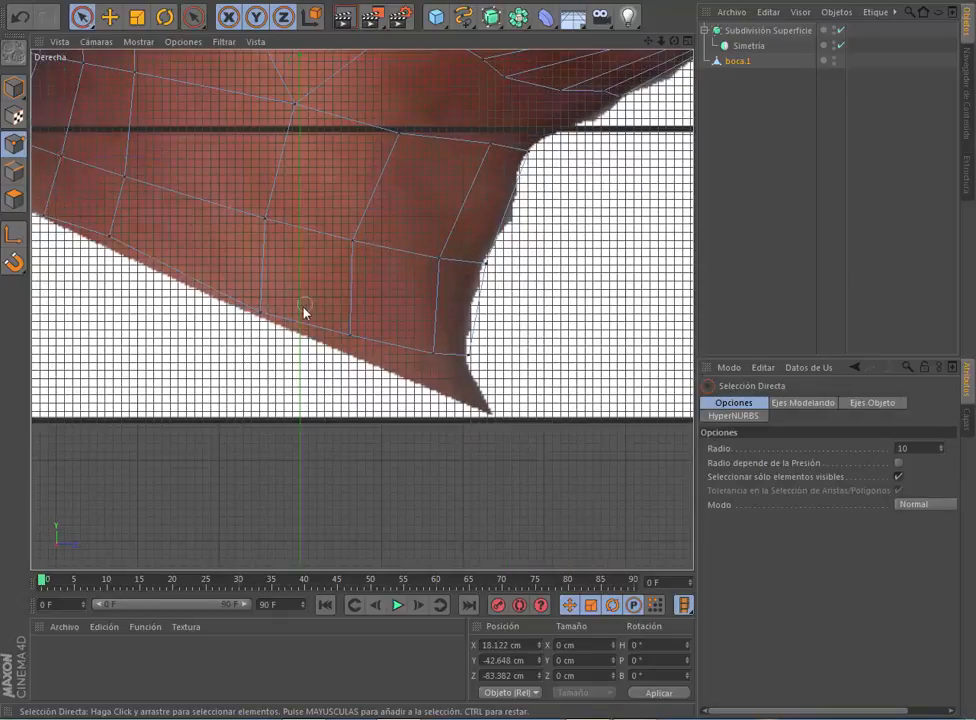
{"action": "left_click_drag", "start_coordinate": [441, 262], "coordinate": [533, 203]}
{"action": "left_click_drag", "start_coordinate": [515, 291], "coordinate": [538, 347]}
{"action": "left_click", "coordinate": [18, 18]}
{"action": "left_click_drag", "start_coordinate": [515, 291], "coordinate": [478, 320]}
{"action": "left_click", "coordinate": [458, 410]}
Step: Align the middle points of the bottom neck row with the slanted cut edge of the neck photo
{"action": "left_click", "coordinate": [350, 334]}
{"action": "left_click_drag", "start_coordinate": [411, 272], "coordinate": [380, 277]}
{"action": "left_click", "coordinate": [260, 313]}
{"action": "left_click_drag", "start_coordinate": [321, 251], "coordinate": [293, 241]}
{"action": "left_click", "coordinate": [107, 239]}
{"action": "left_click_drag", "start_coordinate": [168, 175], "coordinate": [161, 180]}
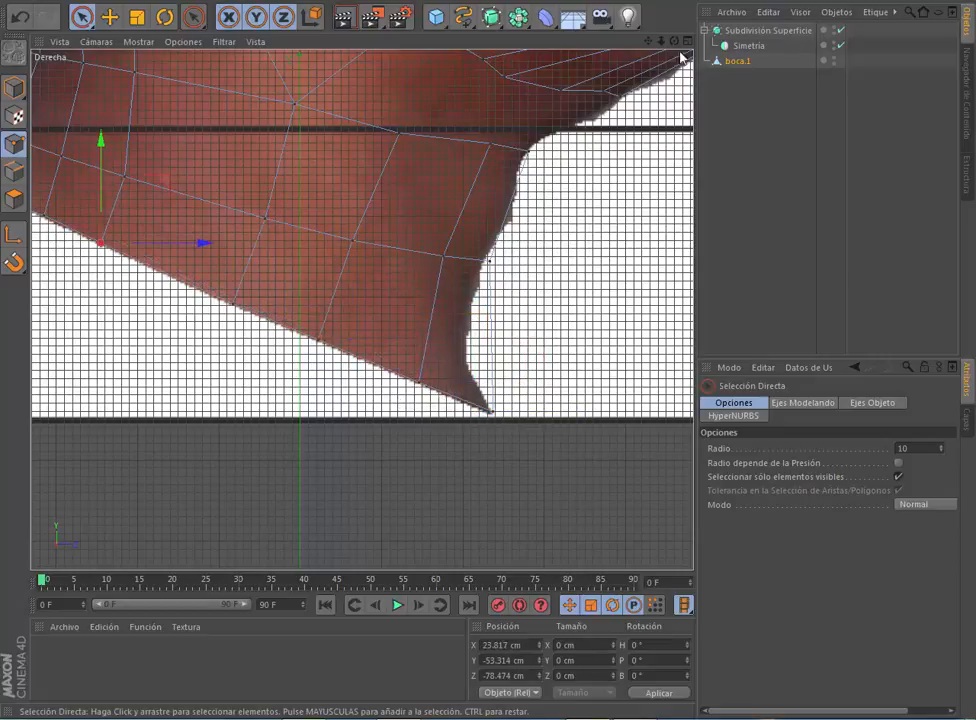
Step: Fit the rear points of the bottom neck row to the photo's cut edge at the nape
{"action": "left_click_drag", "start_coordinate": [648, 41], "coordinate": [880, 81]}
{"action": "left_click_drag", "start_coordinate": [661, 41], "coordinate": [730, 41]}
{"action": "left_click", "coordinate": [236, 229]}
{"action": "left_click_drag", "start_coordinate": [298, 169], "coordinate": [297, 174]}
{"action": "left_click_drag", "start_coordinate": [98, 172], "coordinate": [154, 201]}
{"action": "left_click_drag", "start_coordinate": [186, 134], "coordinate": [192, 130]}
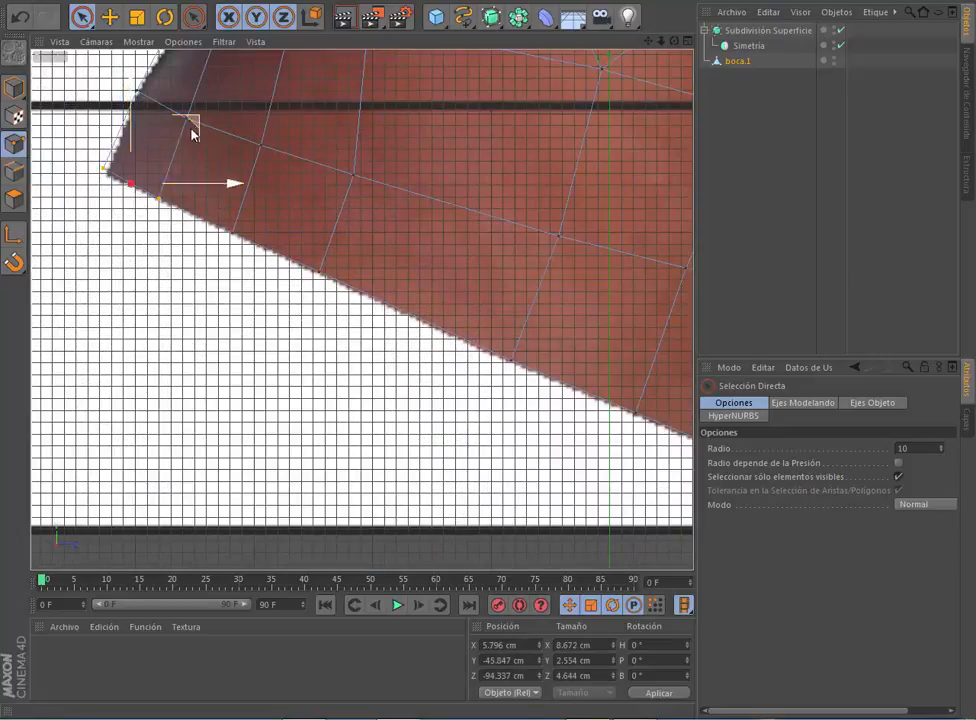
{"action": "left_click_drag", "start_coordinate": [661, 41], "coordinate": [647, 356]}
Step: Move the two side points beneath and behind the earlobe inward in the front view to smooth the neck transition
{"action": "left_click", "coordinate": [687, 41]}
{"action": "left_click_drag", "start_coordinate": [347, 41], "coordinate": [282, 125]}
{"action": "left_click_drag", "start_coordinate": [152, 125], "coordinate": [146, 106]}
{"action": "mouse_move", "coordinate": [174, 194]}
{"action": "left_mouse_down"}
{"action": "mouse_move", "coordinate": [191, 223]}
{"action": "mouse_move", "coordinate": [167, 178]}
{"action": "left_mouse_up"}
{"action": "left_click_drag", "start_coordinate": [183, 230], "coordinate": [183, 223]}
{"action": "left_click", "coordinate": [461, 541]}
{"action": "left_click_drag", "start_coordinate": [511, 543], "coordinate": [495, 542]}
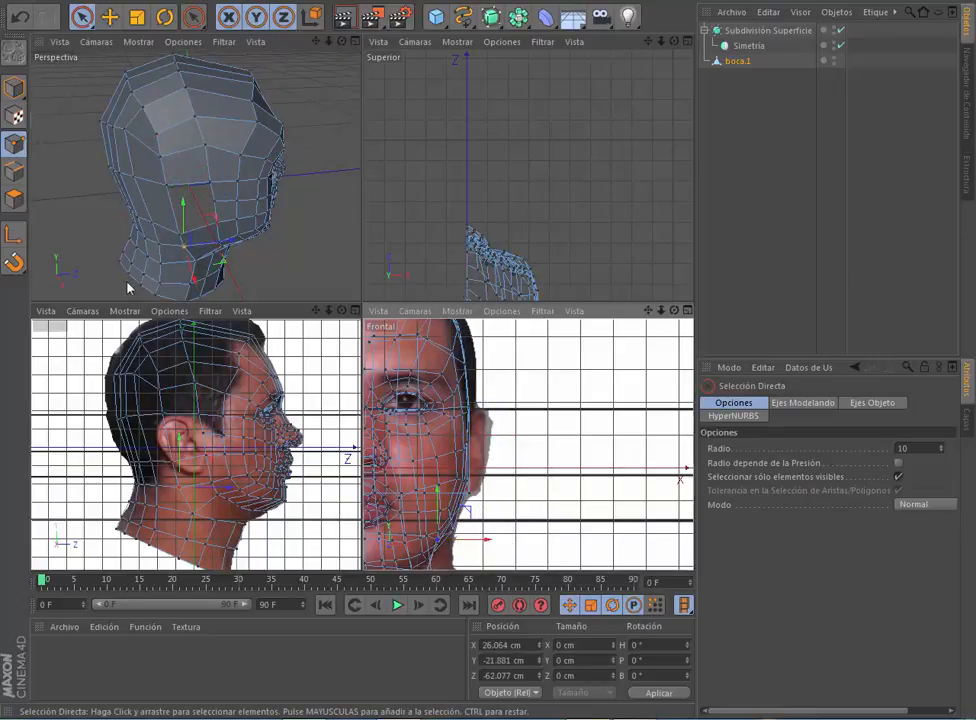
{"action": "scroll", "coordinate": [154, 270], "scroll_direction": "up", "scroll_amount": 5}
{"action": "scroll", "coordinate": [240, 192], "scroll_direction": "up", "scroll_amount": 4}
{"action": "left_click", "coordinate": [238, 188]}
{"action": "left_click_drag", "start_coordinate": [523, 494], "coordinate": [509, 494]}
{"action": "scroll", "coordinate": [235, 277], "scroll_direction": "down", "scroll_amount": 7}
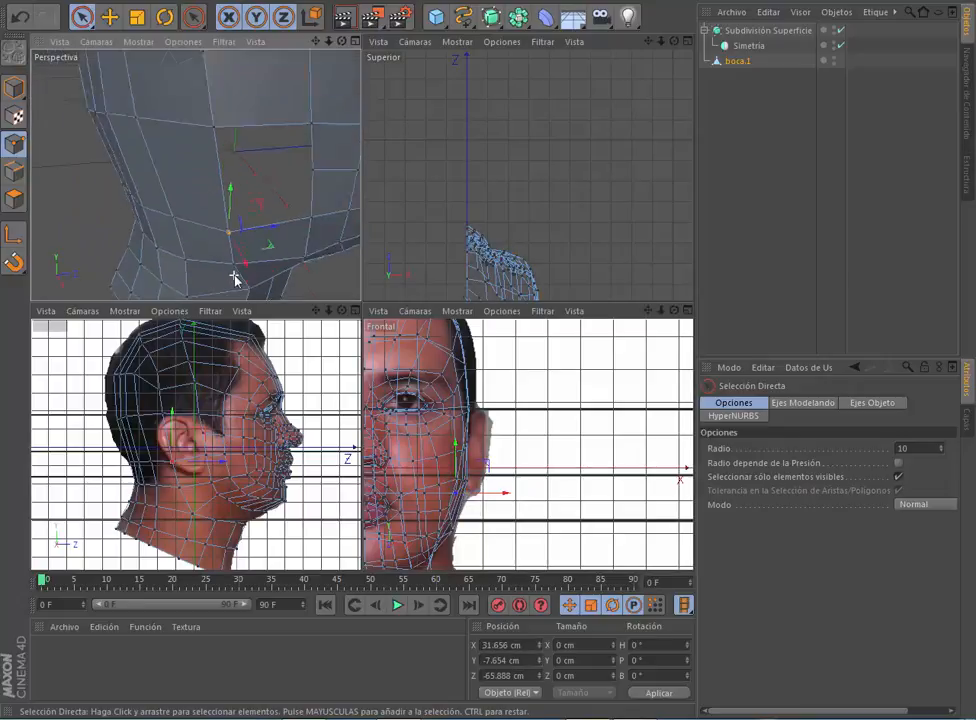
Step: Nest boca.1 under Simetría to inspect the mirrored, smoothed head from several angles, and take it back out
{"action": "left_click_drag", "start_coordinate": [342, 41], "coordinate": [194, 175]}
{"action": "left_click_drag", "start_coordinate": [738, 61], "coordinate": [738, 47]}
{"action": "left_click", "coordinate": [748, 140]}
{"action": "scroll", "coordinate": [298, 257], "scroll_direction": "down", "scroll_amount": 4}
{"action": "scroll", "coordinate": [280, 120], "scroll_direction": "up", "scroll_amount": 3}
{"action": "left_click_drag", "start_coordinate": [280, 113], "coordinate": [280, 115], "text": "alt"}
{"action": "scroll", "coordinate": [194, 172], "scroll_direction": "down", "scroll_amount": 3}
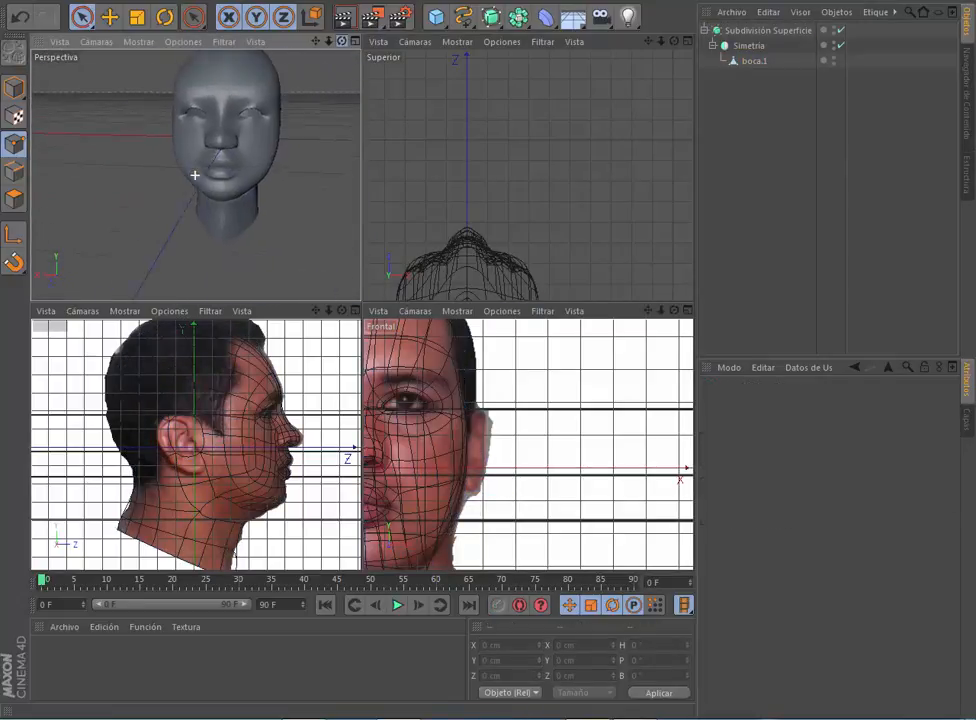
{"action": "mouse_move", "coordinate": [194, 172]}
{"action": "left_mouse_down", "text": "alt"}
{"action": "mouse_move", "coordinate": [113, 81]}
{"action": "mouse_move", "coordinate": [331, 81]}
{"action": "mouse_move", "coordinate": [195, 175]}
{"action": "left_mouse_up", "text": "alt"}
{"action": "left_click", "coordinate": [687, 311]}
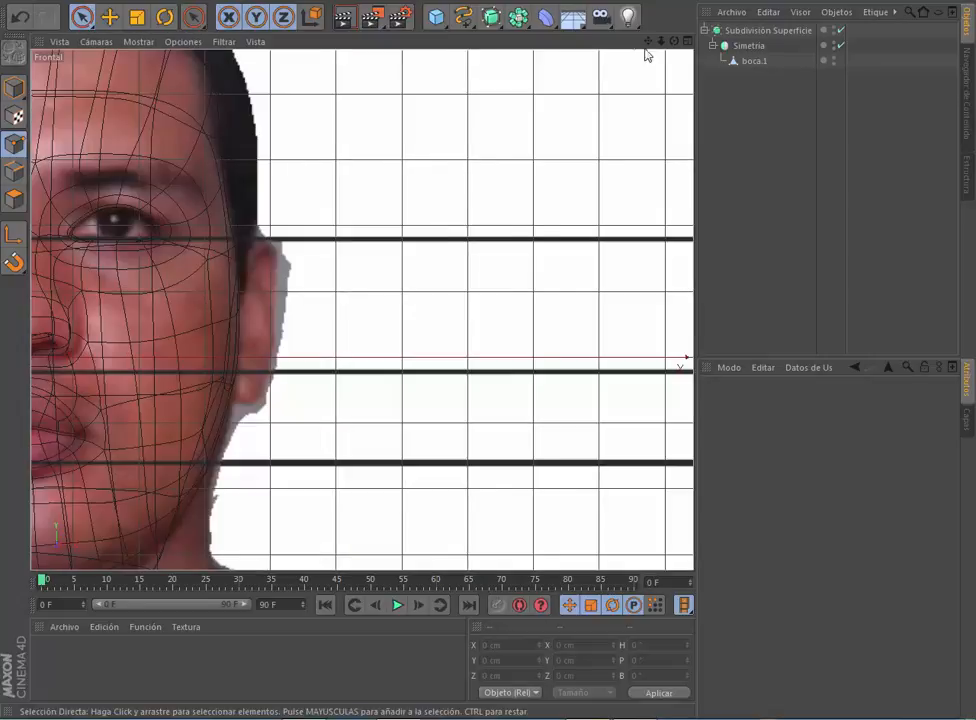
{"action": "left_click_drag", "start_coordinate": [648, 41], "coordinate": [916, 4]}
{"action": "left_click_drag", "start_coordinate": [754, 61], "coordinate": [754, 110]}
Step: Set the X position of the front neck's centre-line point to 0 and check the other centre points below the chin
{"action": "scroll", "coordinate": [303, 277], "scroll_direction": "up", "scroll_amount": 3}
{"action": "left_click", "coordinate": [311, 262]}
{"action": "left_click_drag", "start_coordinate": [525, 647], "coordinate": [476, 646]}
{"action": "left_click", "coordinate": [302, 258]}
{"action": "type", "text": "0"}
{"action": "key", "text": "Return"}
{"action": "left_click", "coordinate": [301, 310]}
{"action": "left_click", "coordinate": [302, 488]}
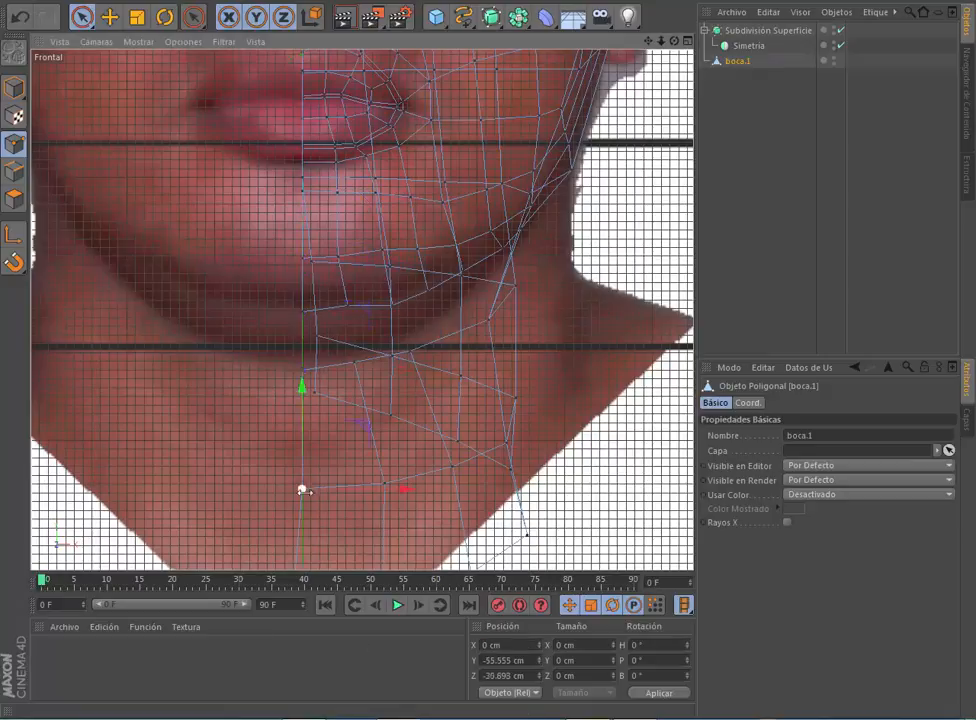
Step: Set the X position of the lowest front neck point to 0
{"action": "scroll", "coordinate": [299, 523], "scroll_direction": "down", "scroll_amount": 5}
{"action": "left_click", "coordinate": [296, 561]}
{"action": "left_click_drag", "start_coordinate": [648, 41], "coordinate": [619, 4]}
{"action": "scroll", "coordinate": [437, 299], "scroll_direction": "up", "scroll_amount": 7}
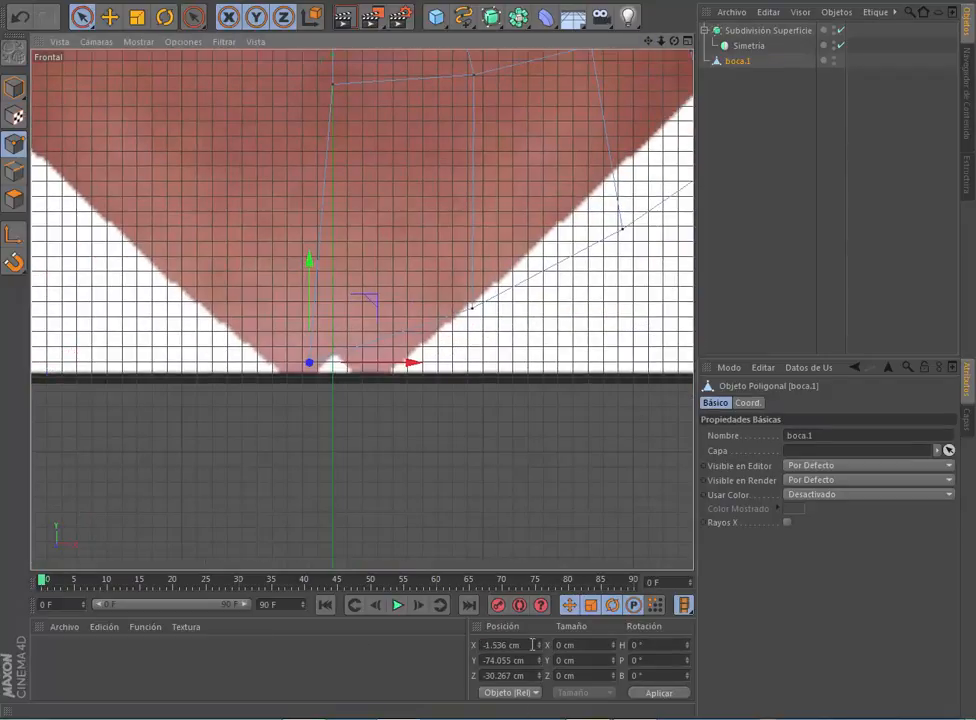
{"action": "left_click_drag", "start_coordinate": [525, 646], "coordinate": [476, 646]}
{"action": "type", "text": "0"}
{"action": "key", "text": "Return"}
Step: Move the off-axis neck point that appears at the chin in the front view onto the symmetry axis
{"action": "scroll", "coordinate": [501, 394], "scroll_direction": "down", "scroll_amount": 5}
{"action": "left_click_drag", "start_coordinate": [648, 41], "coordinate": [617, 213]}
{"action": "left_click", "coordinate": [383, 284]}
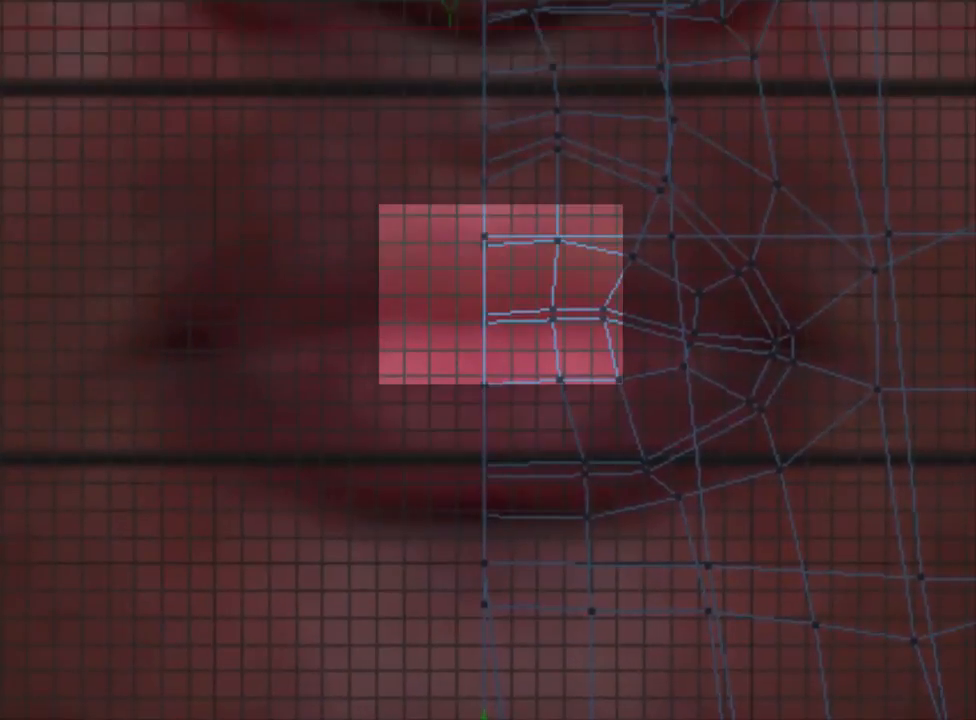
{"action": "scroll", "coordinate": [488, 360], "scroll_direction": "up", "scroll_amount": 4}
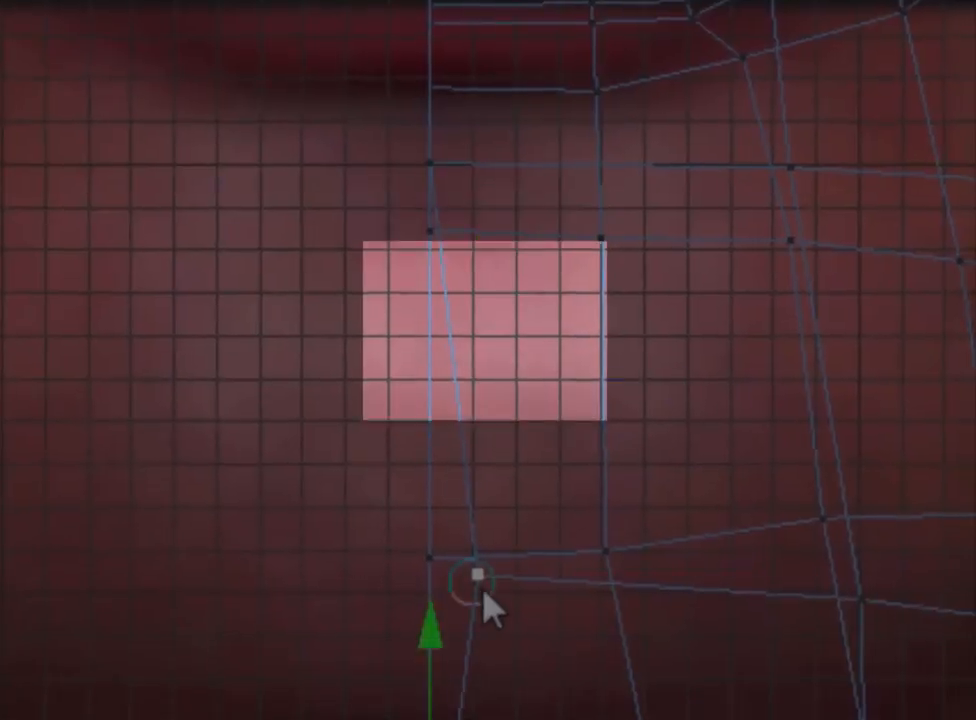
{"action": "left_click", "coordinate": [480, 582]}
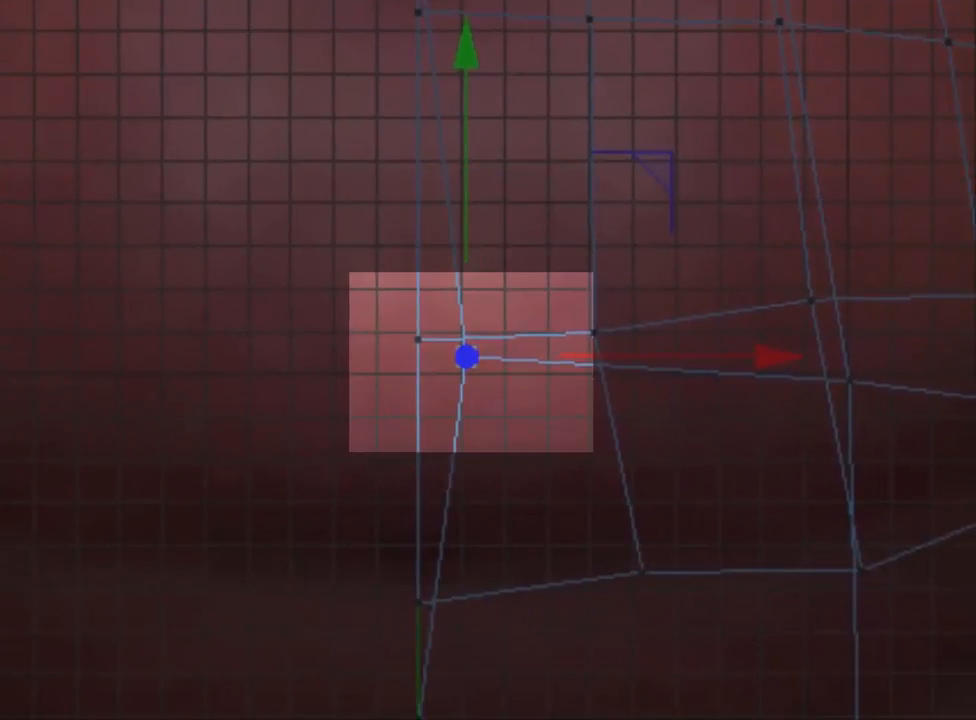
{"action": "key", "text": "Return"}
{"action": "scroll", "coordinate": [312, 712], "scroll_direction": "down", "scroll_amount": 4}
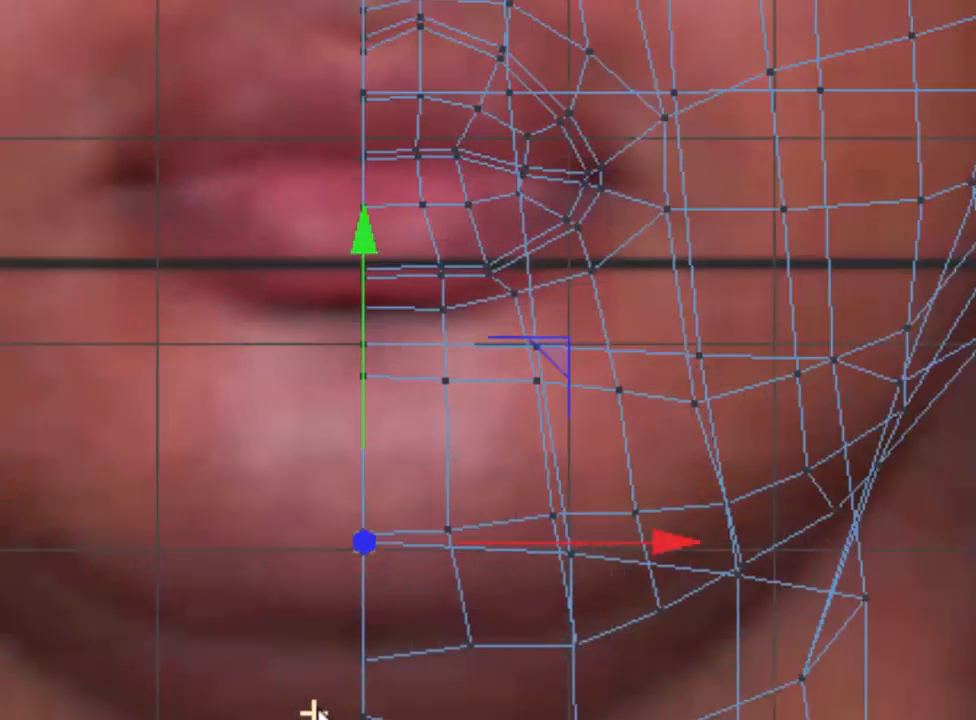
Step: Move the side point at the jaw corner about 0.8 cm inward along X in the front view
{"action": "scroll", "coordinate": [312, 708], "scroll_direction": "down", "scroll_amount": 2}
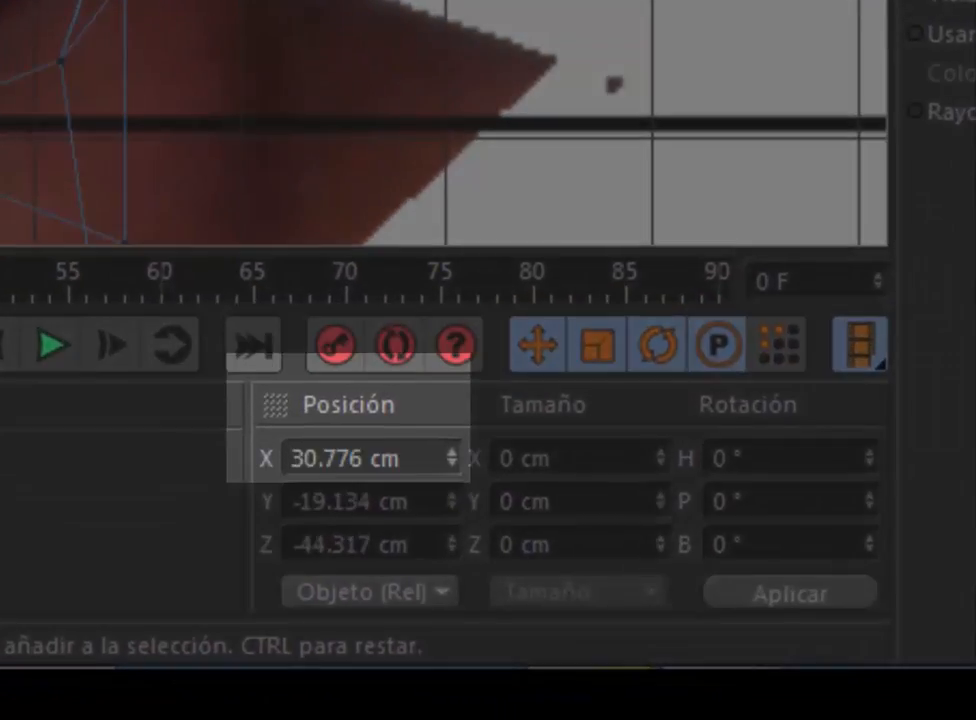
{"action": "scroll", "coordinate": [443, 122], "scroll_direction": "down", "scroll_amount": 3}
{"action": "middle_click_drag", "start_coordinate": [443, 5], "coordinate": [448, 244], "text": "alt"}
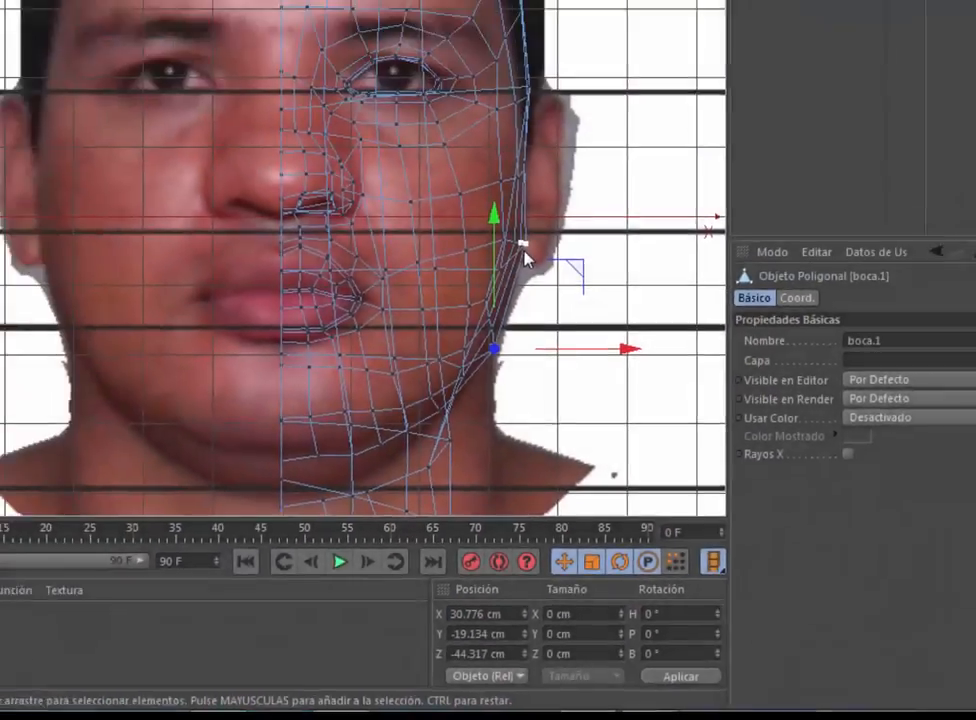
{"action": "left_click", "coordinate": [539, 366], "text": "shift"}
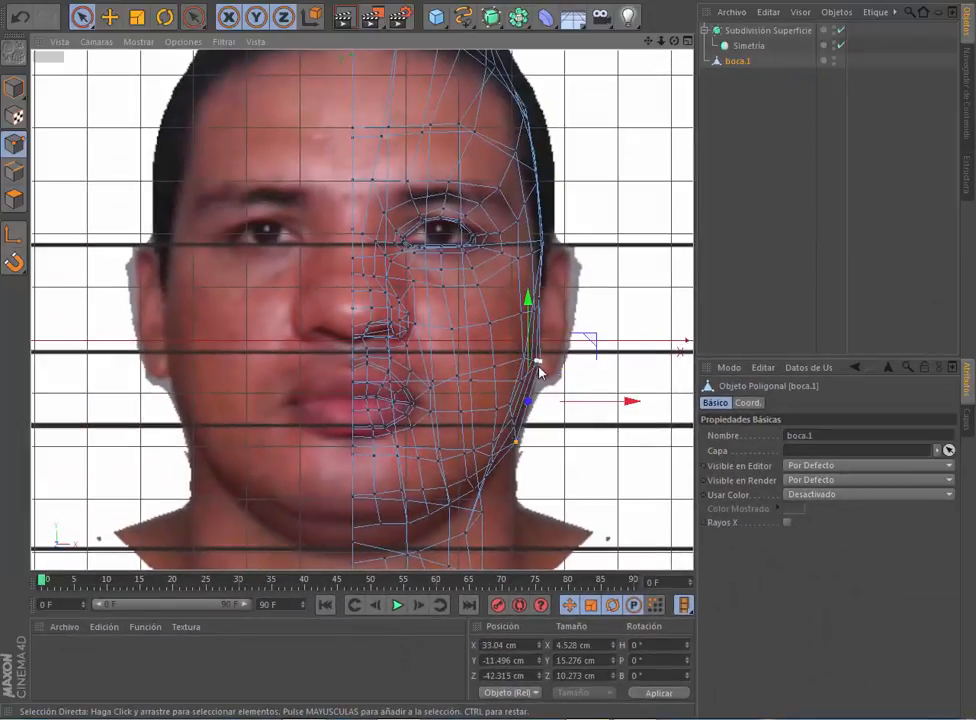
{"action": "left_click", "coordinate": [684, 42]}
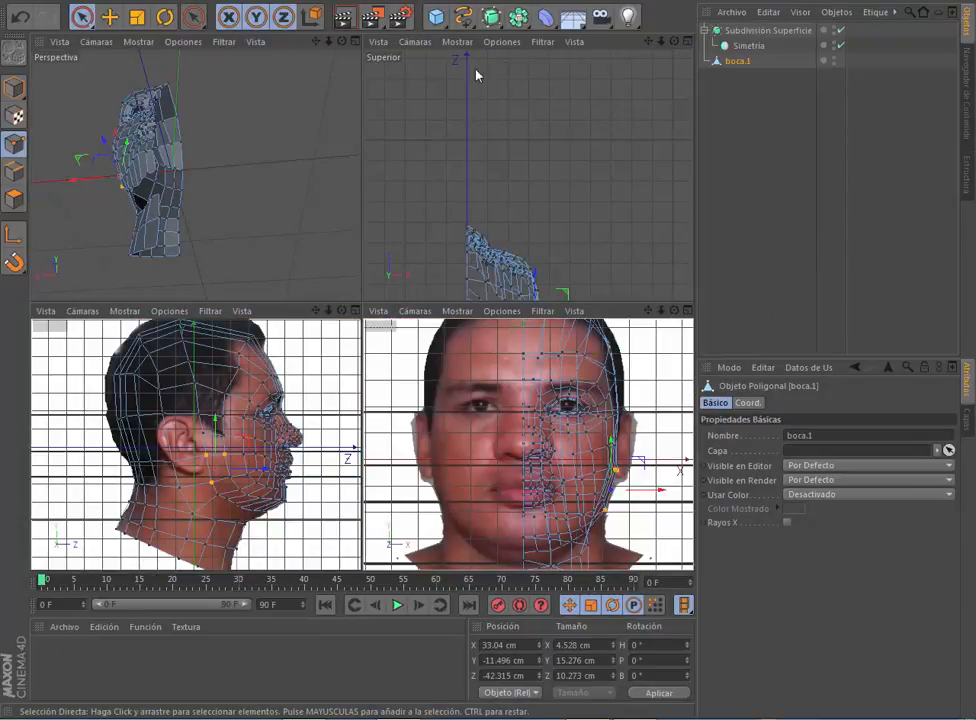
{"action": "left_click_drag", "start_coordinate": [171, 96], "coordinate": [197, 89], "text": "alt"}
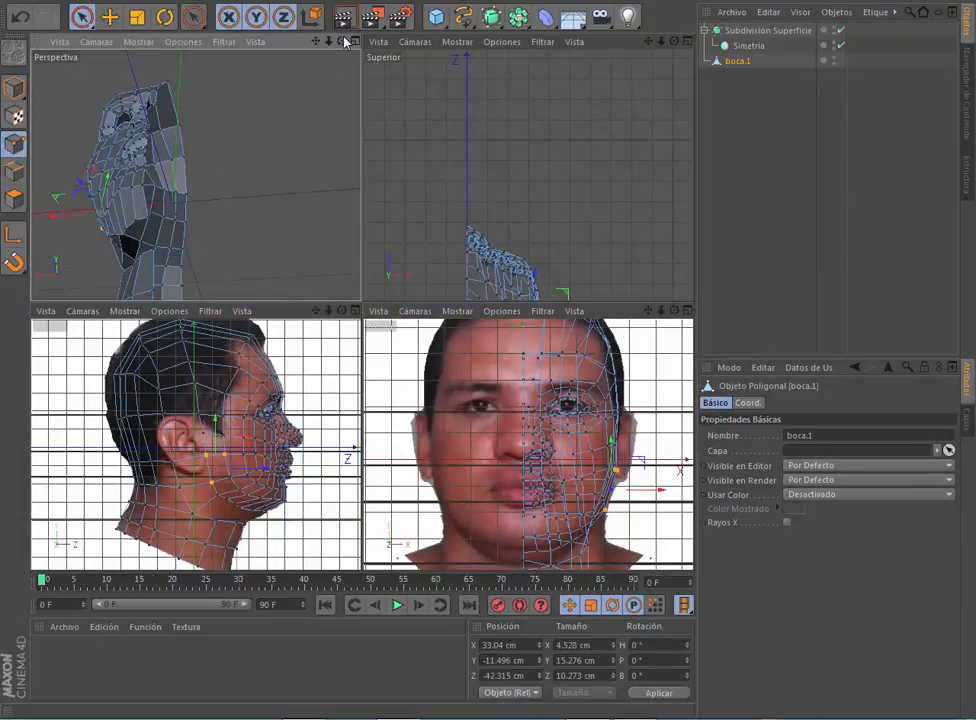
{"action": "left_click_drag", "start_coordinate": [344, 42], "coordinate": [333, 101]}
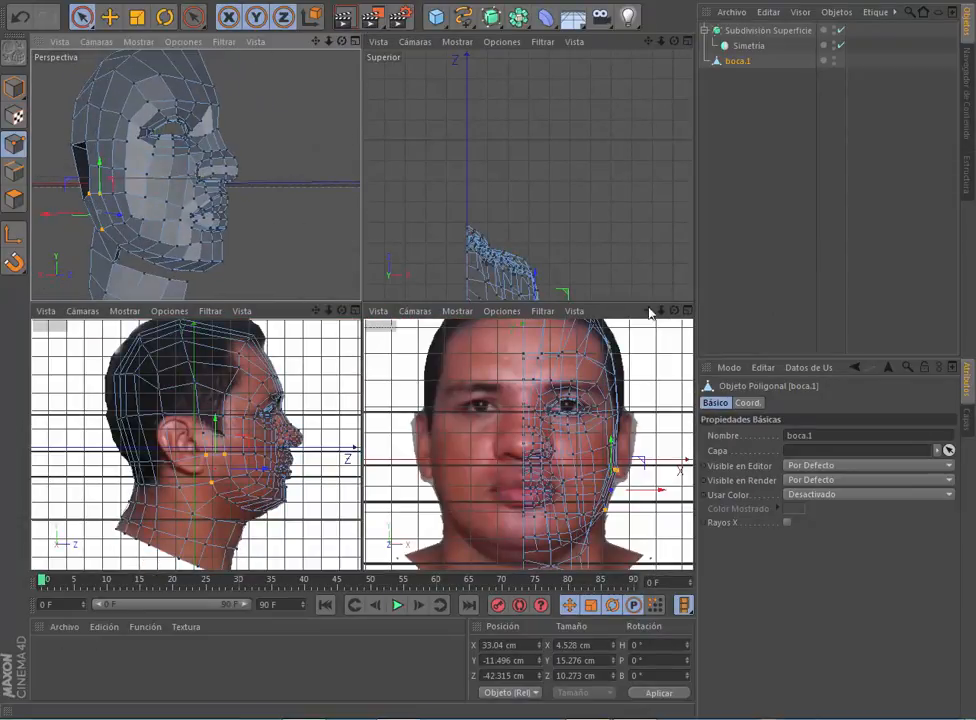
{"action": "left_click_drag", "start_coordinate": [649, 310], "coordinate": [663, 427]}
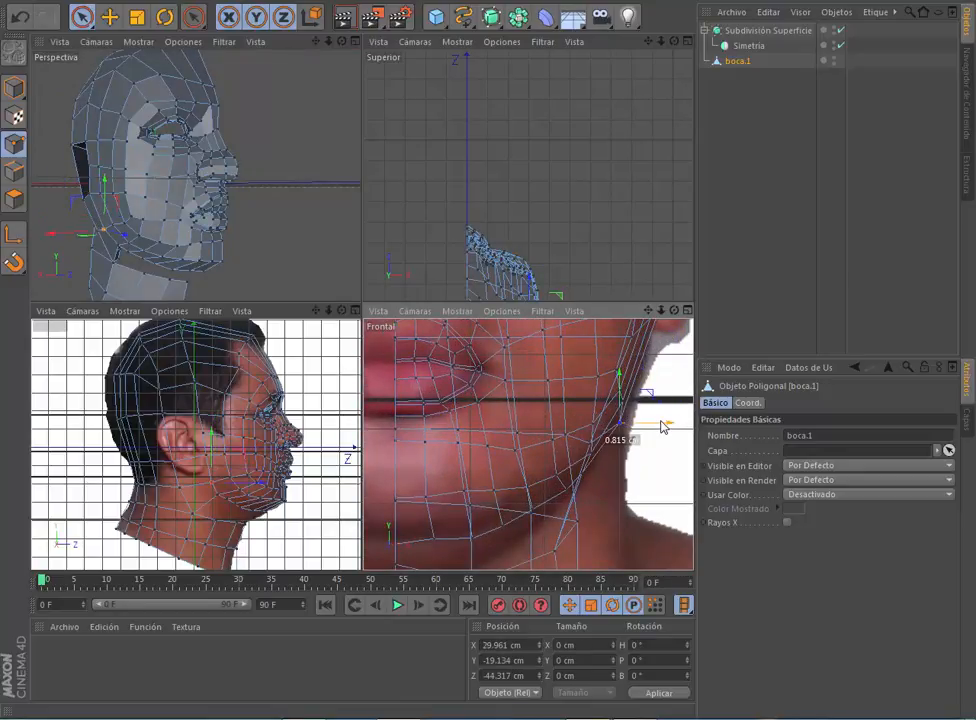
Step: Adjust the cheek-side points below the ear in the front view to follow the face outline
{"action": "left_click_drag", "start_coordinate": [649, 310], "coordinate": [514, 477]}
{"action": "left_click_drag", "start_coordinate": [566, 477], "coordinate": [563, 477]}
{"action": "scroll", "coordinate": [562, 478], "scroll_direction": "down", "scroll_amount": 3}
{"action": "left_click_drag", "start_coordinate": [649, 310], "coordinate": [528, 444]}
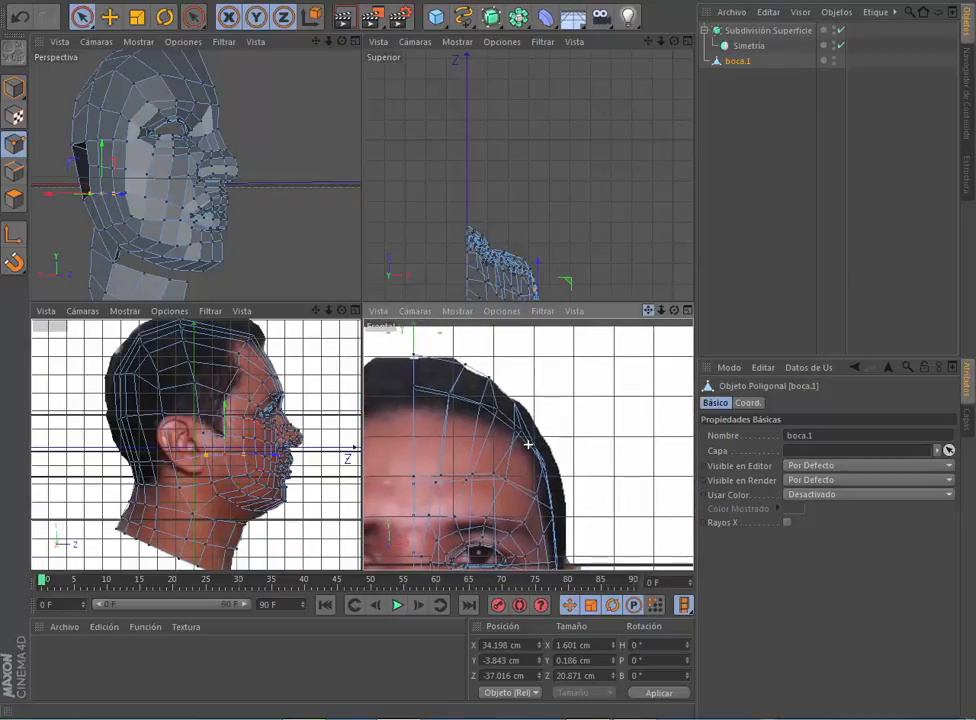
Step: Fine-tune the points on the upper side of the head and near the hairline
{"action": "left_click_drag", "start_coordinate": [341, 41], "coordinate": [194, 174]}
{"action": "scroll", "coordinate": [289, 137], "scroll_direction": "up", "scroll_amount": 3}
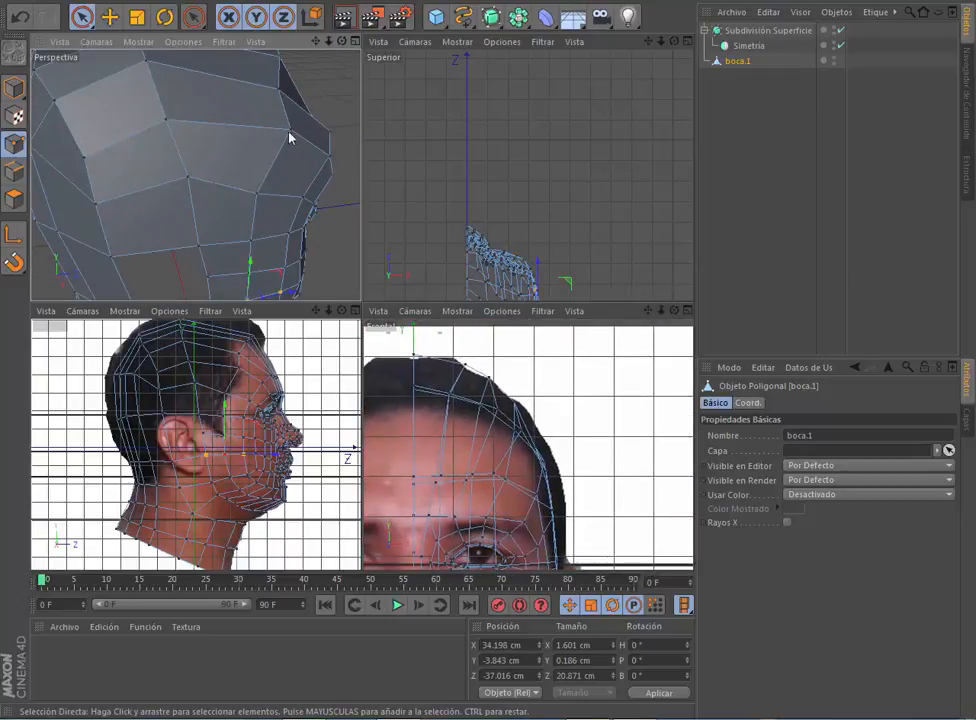
{"action": "left_click", "coordinate": [290, 129]}
{"action": "left_click_drag", "start_coordinate": [305, 131], "coordinate": [306, 131]}
{"action": "left_click_drag", "start_coordinate": [341, 41], "coordinate": [194, 174]}
{"action": "left_click", "coordinate": [271, 163]}
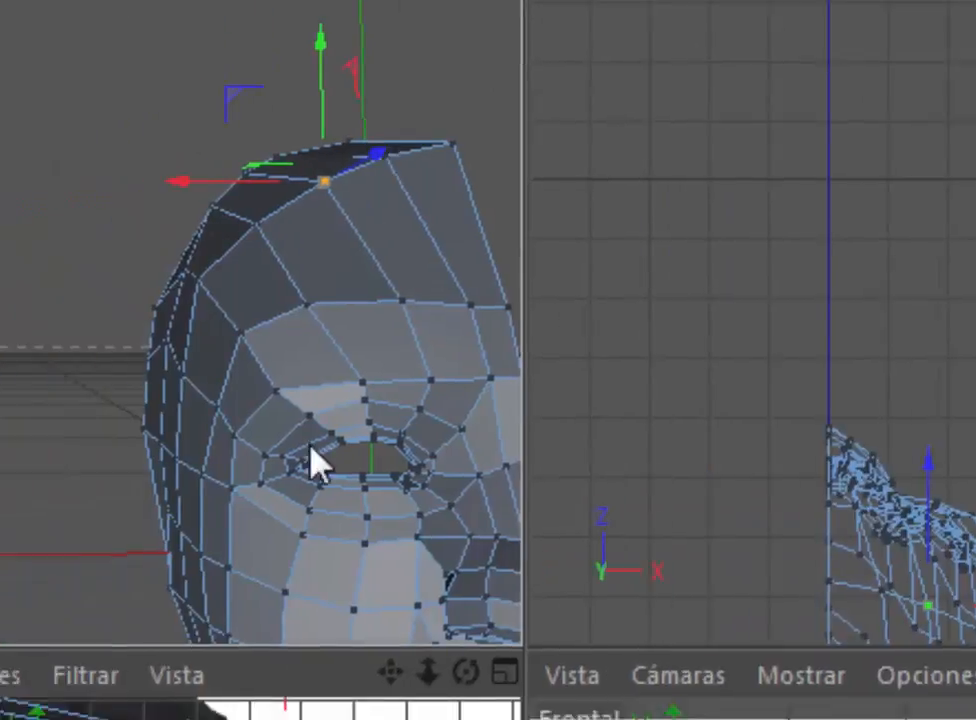
Step: Reposition the row of brow points above the eye into an even arc towards the temple
{"action": "scroll", "coordinate": [309, 447], "scroll_direction": "up", "scroll_amount": 3}
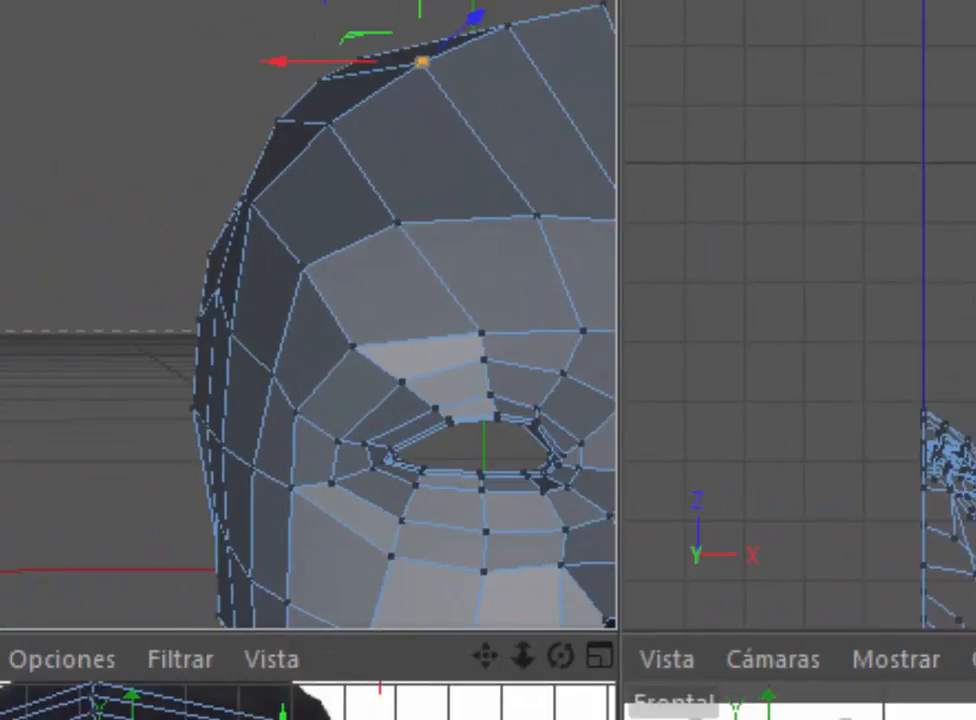
{"action": "middle_click_drag", "start_coordinate": [405, 427], "coordinate": [230, 395], "text": "alt"}
{"action": "scroll", "coordinate": [542, 268], "scroll_direction": "up", "scroll_amount": 3}
{"action": "left_click_drag", "start_coordinate": [460, 168], "coordinate": [424, 188]}
{"action": "left_click", "coordinate": [413, 253]}
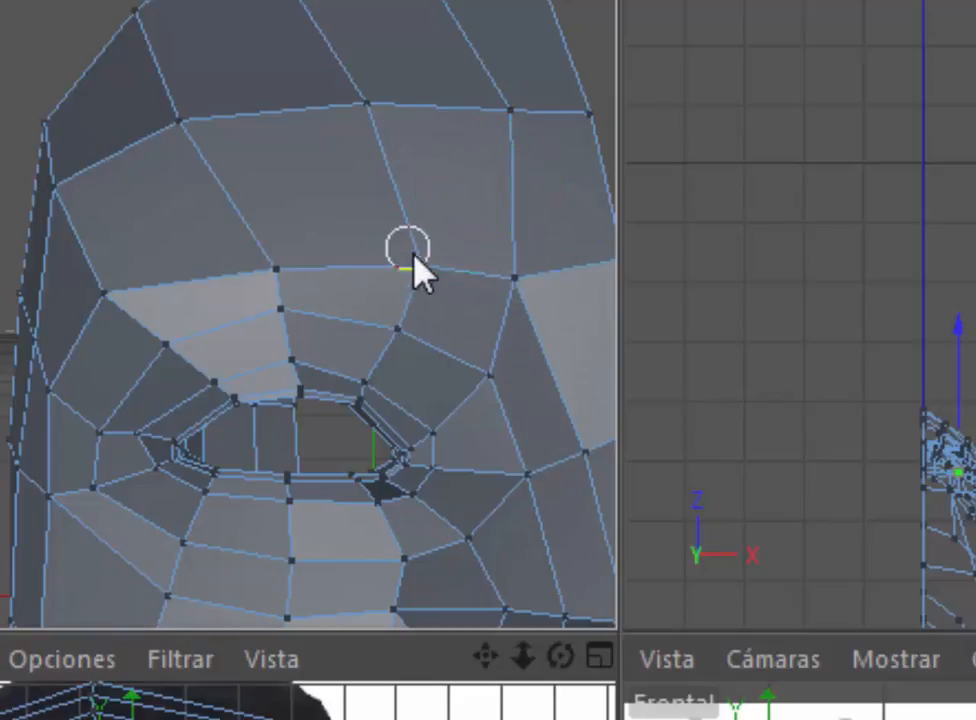
{"action": "left_click_drag", "start_coordinate": [343, 180], "coordinate": [168, 192]}
{"action": "left_click", "coordinate": [285, 275]}
{"action": "left_click", "coordinate": [122, 290]}
{"action": "left_click_drag", "start_coordinate": [123, 292], "coordinate": [31, 216]}
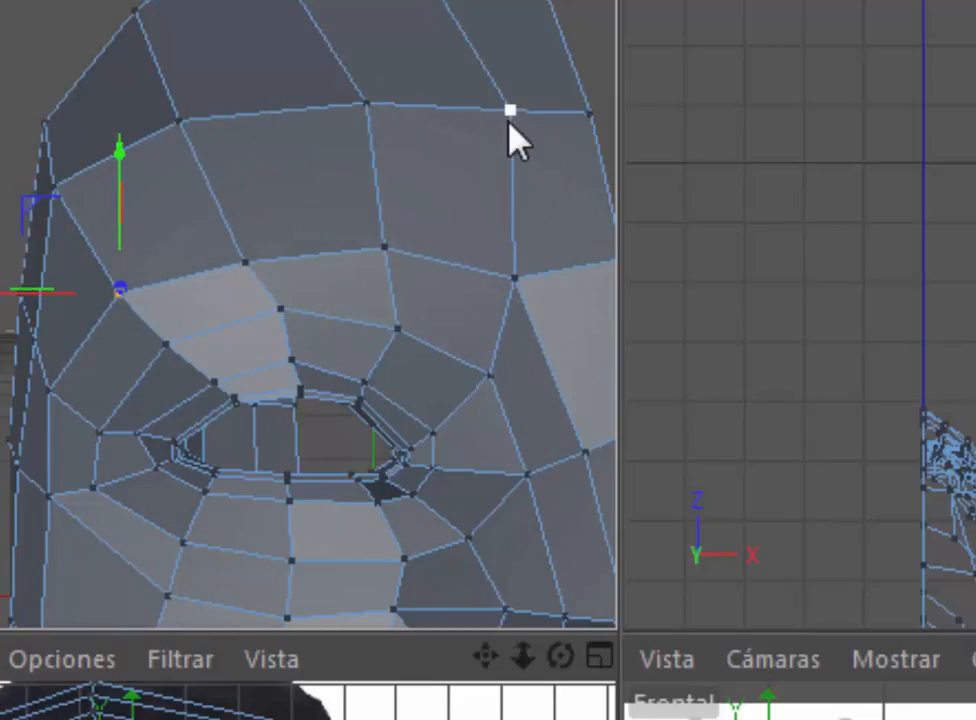
Step: Adjust the forehead row points between the temple and the centre line, shifting the outer ones slightly inward in the front view
{"action": "left_click_drag", "start_coordinate": [512, 122], "coordinate": [406, 18]}
{"action": "left_click", "coordinate": [56, 187]}
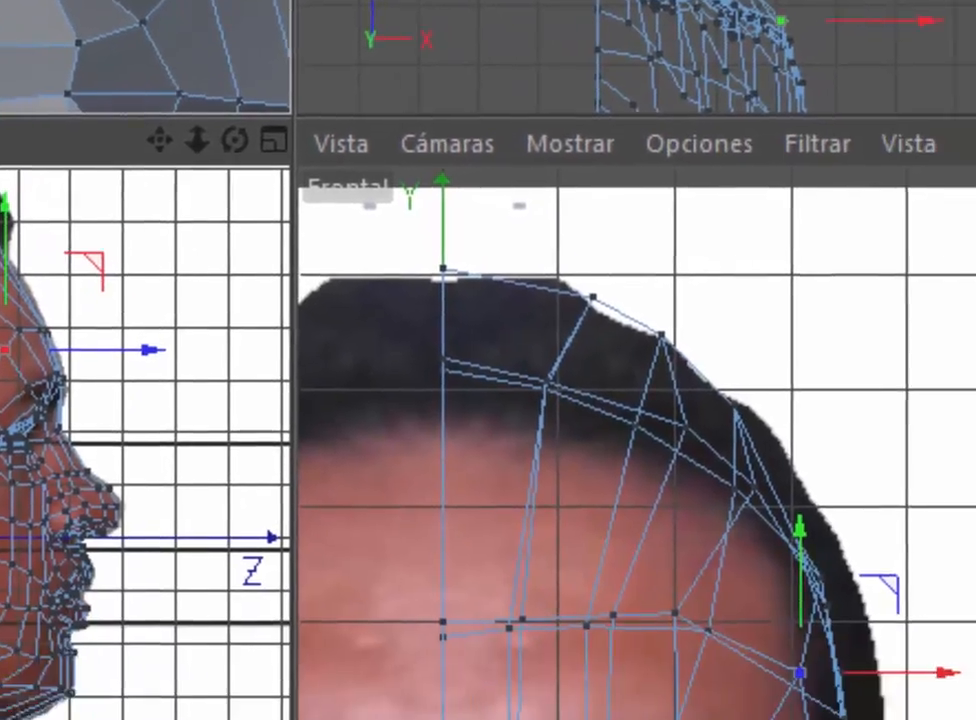
{"action": "left_click_drag", "start_coordinate": [3, 94], "coordinate": [20, 106]}
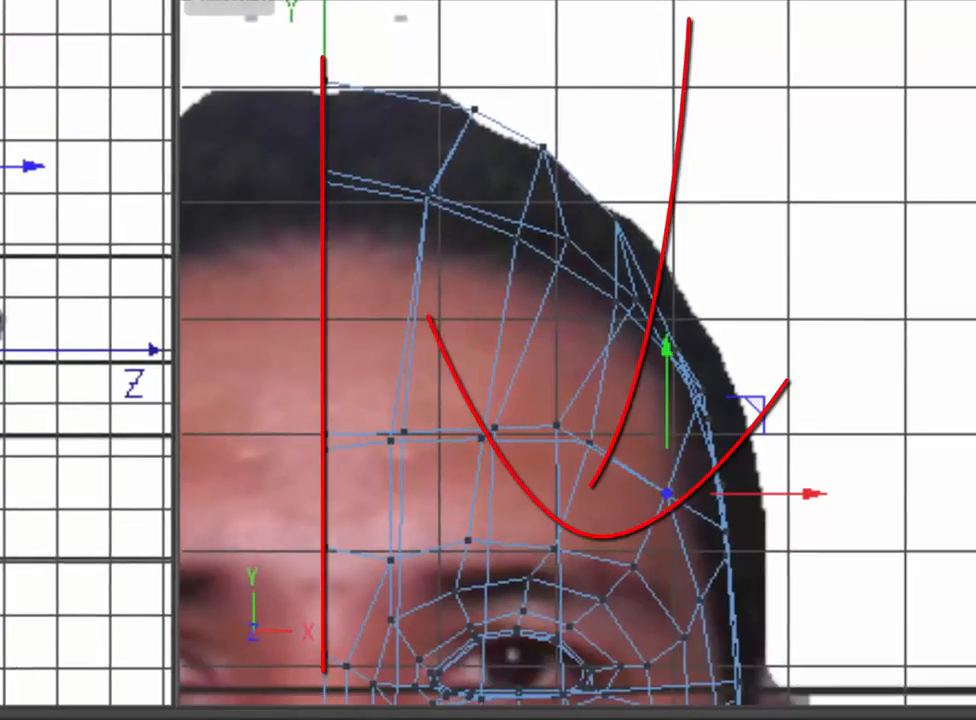
{"action": "left_click_drag", "start_coordinate": [667, 493], "coordinate": [658, 495]}
{"action": "left_click", "coordinate": [589, 443]}
{"action": "left_click_drag", "start_coordinate": [589, 443], "coordinate": [576, 447]}
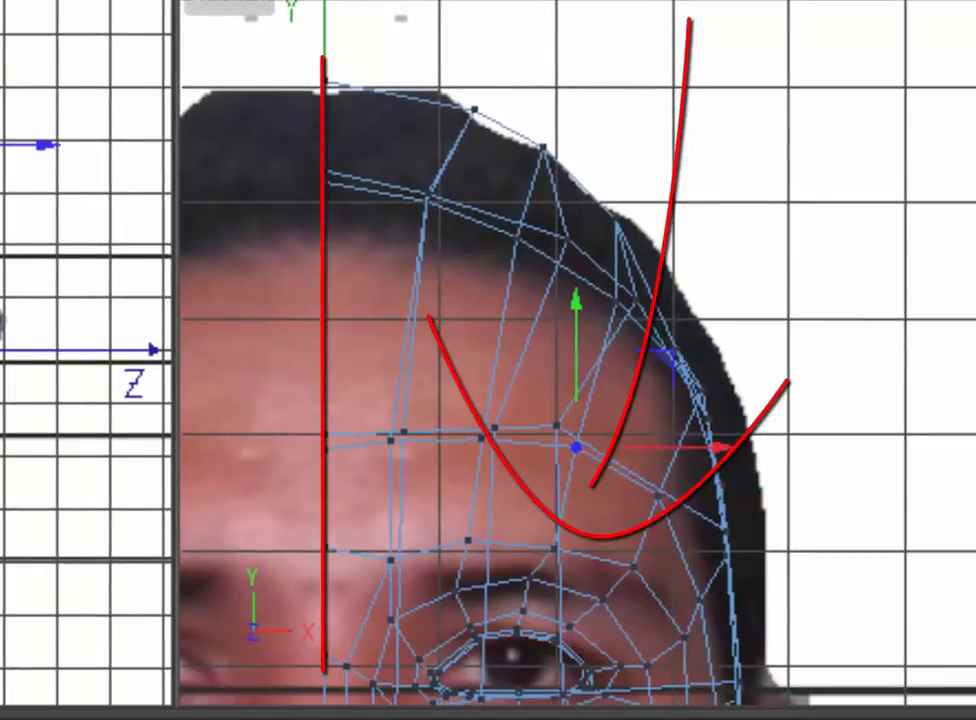
{"action": "left_click", "coordinate": [481, 438]}
{"action": "left_click", "coordinate": [390, 441]}
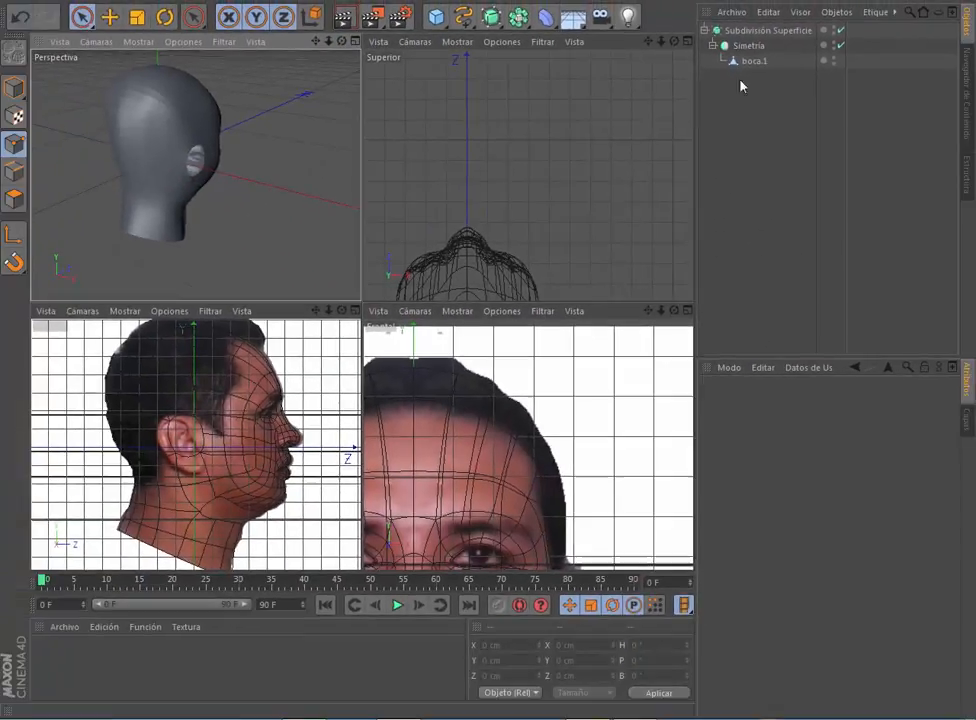
Step: Take boca.1 out of Simetría and adjust the points on the upper back of the head
{"action": "left_click", "coordinate": [753, 61]}
{"action": "scroll", "coordinate": [120, 91], "scroll_direction": "up", "scroll_amount": 3}
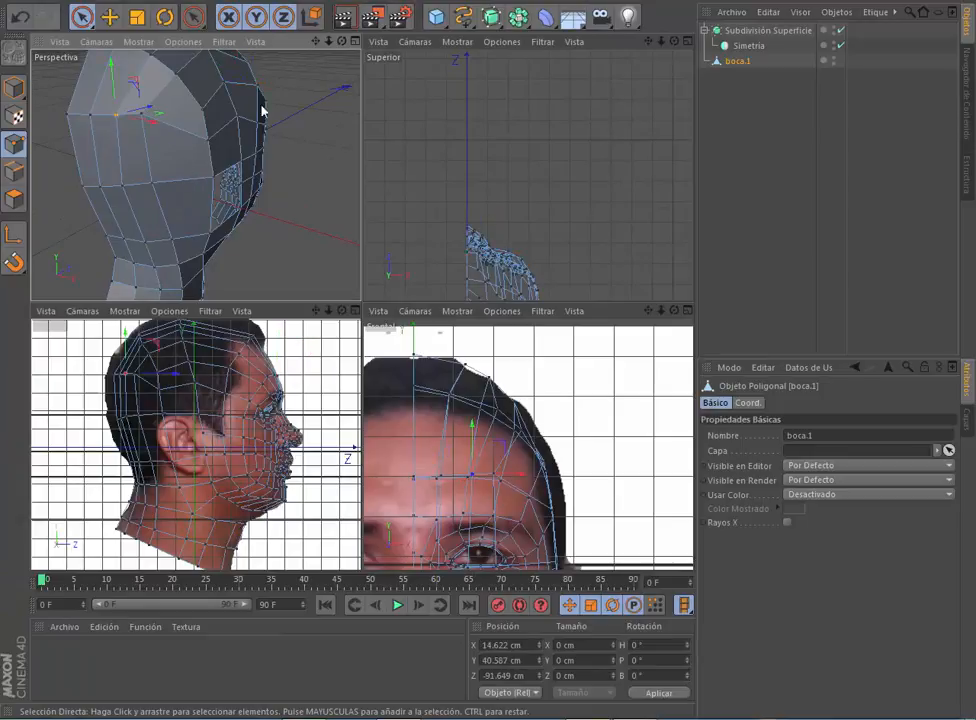
{"action": "left_click_drag", "start_coordinate": [342, 41], "coordinate": [345, 75]}
{"action": "left_click", "coordinate": [70, 149]}
{"action": "left_click_drag", "start_coordinate": [122, 168], "coordinate": [190, 165]}
{"action": "left_click", "coordinate": [154, 180]}
Step: Move the two side points above the ear slightly outward along X to round the head's contour
{"action": "left_click_drag", "start_coordinate": [190, 165], "coordinate": [200, 193], "text": "alt"}
{"action": "left_click_drag", "start_coordinate": [207, 207], "coordinate": [230, 124]}
{"action": "left_click_drag", "start_coordinate": [329, 41], "coordinate": [345, 60]}
{"action": "left_click_drag", "start_coordinate": [192, 165], "coordinate": [203, 174]}
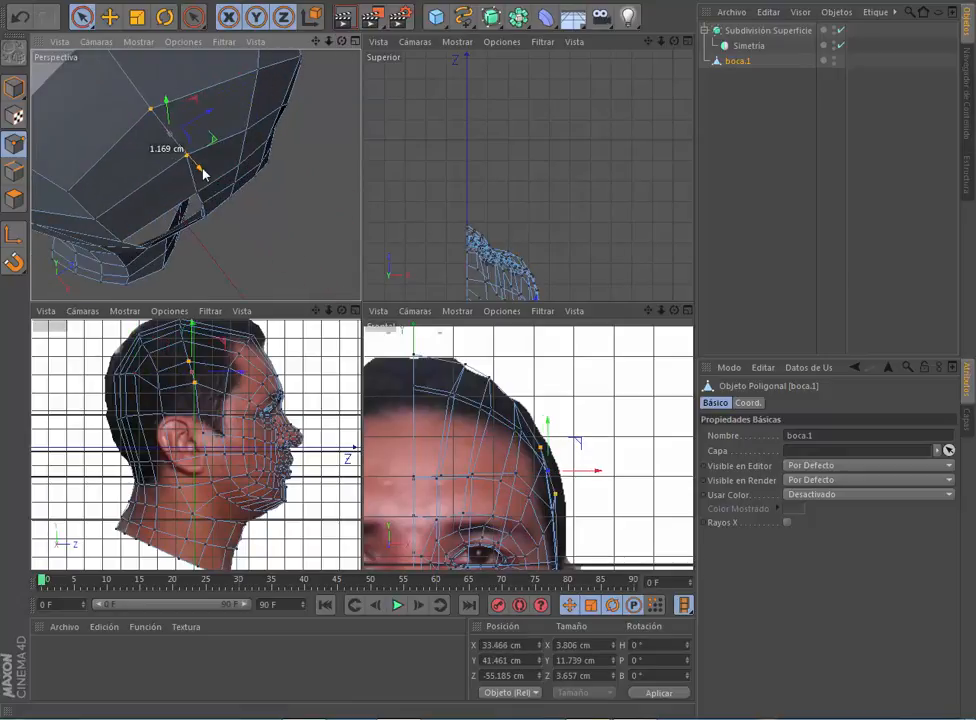
{"action": "left_click_drag", "start_coordinate": [329, 41], "coordinate": [183, 168]}
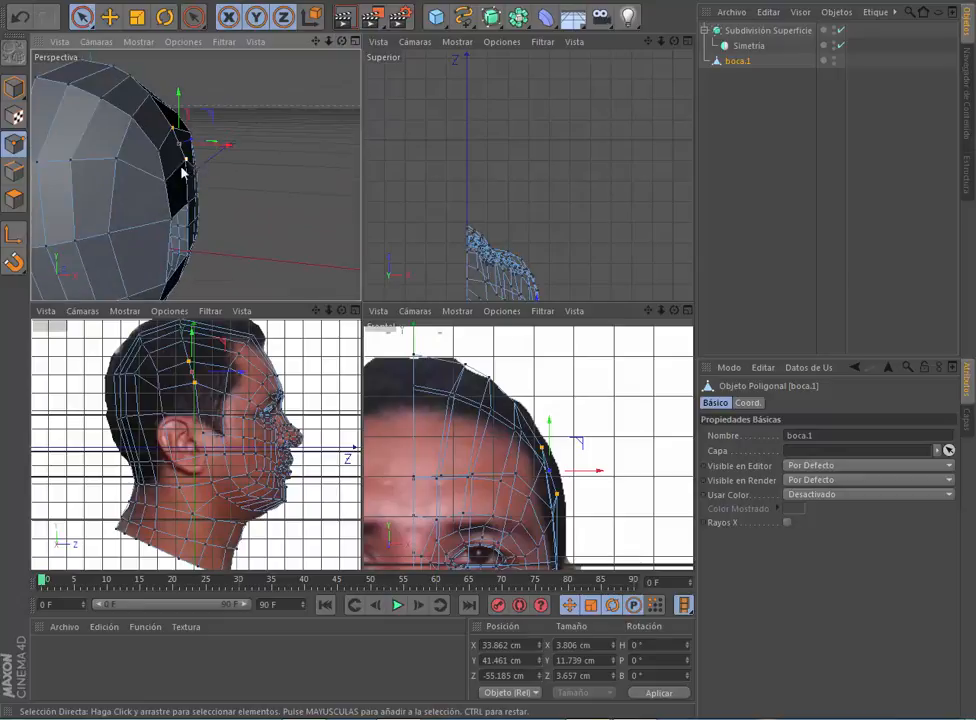
Step: Reposition the upper back-of-head points next to the centre line to even out the curvature
{"action": "scroll", "coordinate": [181, 172], "scroll_direction": "down", "scroll_amount": 2}
{"action": "left_click", "coordinate": [129, 158]}
{"action": "scroll", "coordinate": [126, 180], "scroll_direction": "up", "scroll_amount": 3}
{"action": "left_click_drag", "start_coordinate": [131, 110], "coordinate": [131, 119]}
{"action": "left_click", "coordinate": [81, 152]}
{"action": "left_click_drag", "start_coordinate": [77, 101], "coordinate": [39, 122]}
{"action": "left_click", "coordinate": [43, 154]}
{"action": "scroll", "coordinate": [139, 200], "scroll_direction": "down", "scroll_amount": 3}
{"action": "left_click_drag", "start_coordinate": [342, 41], "coordinate": [197, 174]}
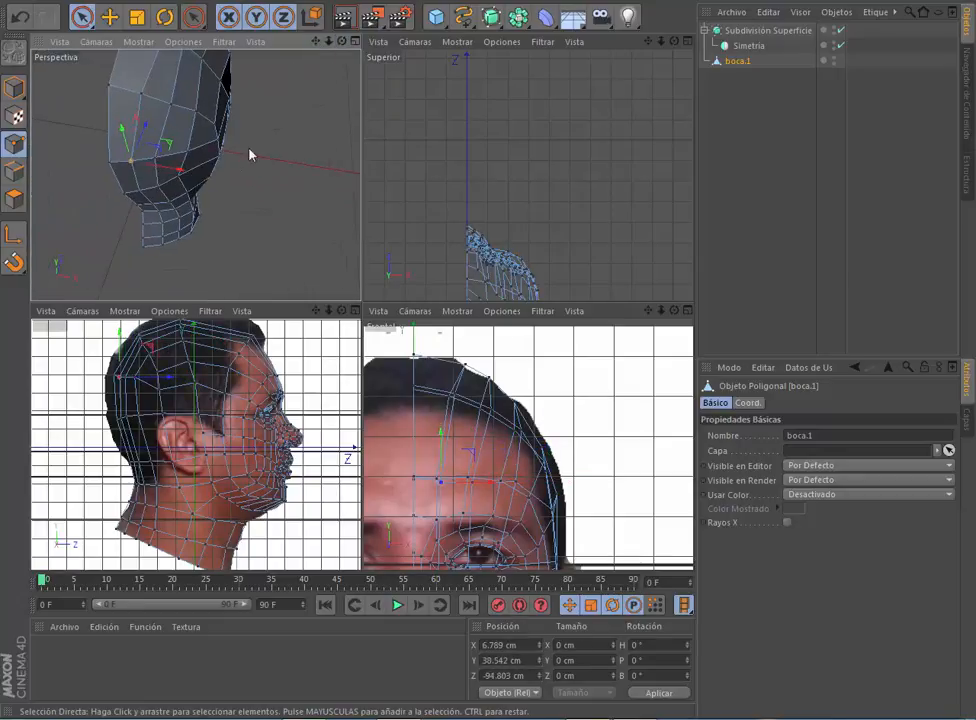
Step: Adjust the lower back-of-head points above the nape for a rounder contour
{"action": "left_click", "coordinate": [176, 194]}
{"action": "scroll", "coordinate": [190, 200], "scroll_direction": "up", "scroll_amount": 3}
{"action": "left_click", "coordinate": [167, 210]}
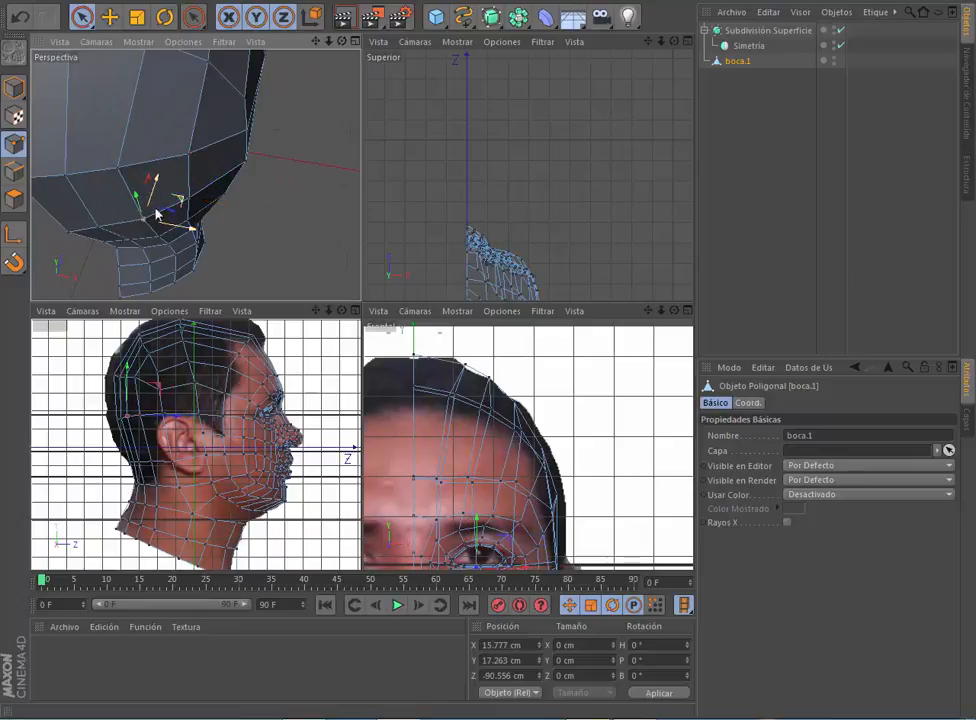
{"action": "left_click", "coordinate": [99, 226]}
{"action": "left_click_drag", "start_coordinate": [134, 208], "coordinate": [141, 213]}
{"action": "left_click_drag", "start_coordinate": [342, 41], "coordinate": [195, 175]}
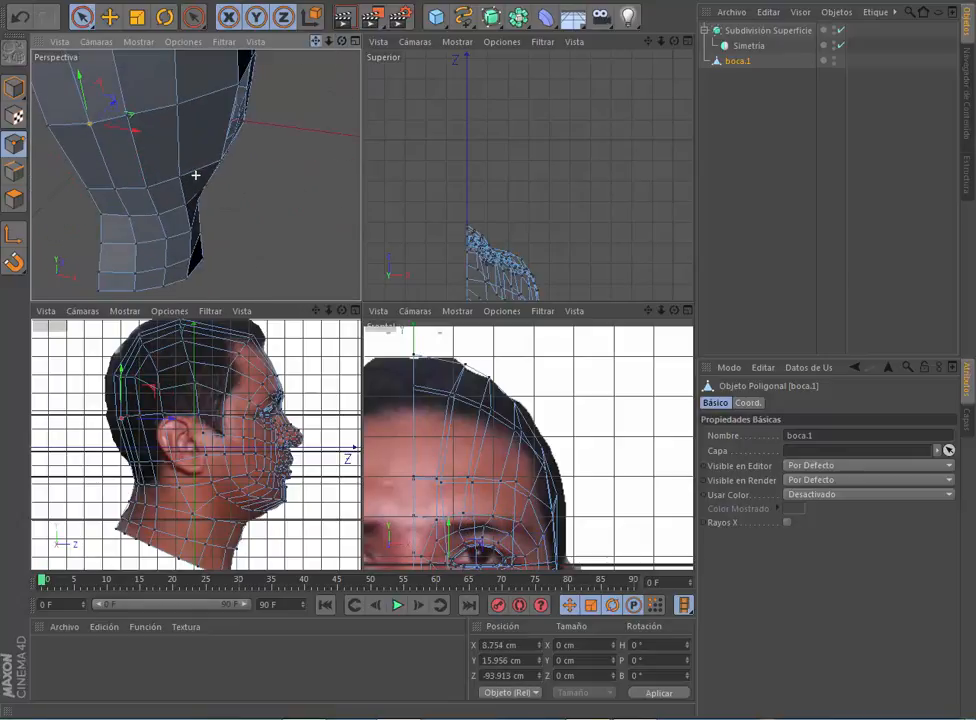
Step: Nest boca.1 under Simetría and inspect the mirrored, smoothed head from behind
{"action": "scroll", "coordinate": [148, 198], "scroll_direction": "up", "scroll_amount": 3}
{"action": "scroll", "coordinate": [181, 172], "scroll_direction": "down", "scroll_amount": 3}
{"action": "left_click_drag", "start_coordinate": [342, 41], "coordinate": [194, 174]}
{"action": "scroll", "coordinate": [234, 210], "scroll_direction": "up", "scroll_amount": 3}
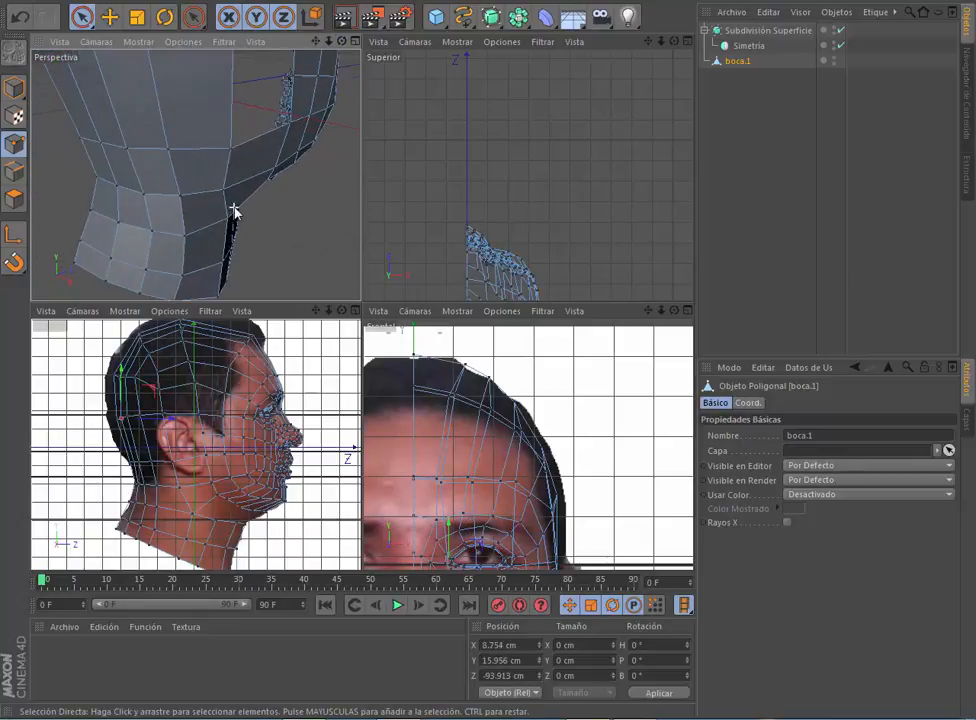
{"action": "scroll", "coordinate": [234, 210], "scroll_direction": "down", "scroll_amount": 5}
{"action": "left_click_drag", "start_coordinate": [718, 62], "coordinate": [747, 47]}
{"action": "left_click", "coordinate": [755, 130]}
{"action": "left_click_drag", "start_coordinate": [342, 41], "coordinate": [195, 175]}
{"action": "scroll", "coordinate": [203, 73], "scroll_direction": "up", "scroll_amount": 1}
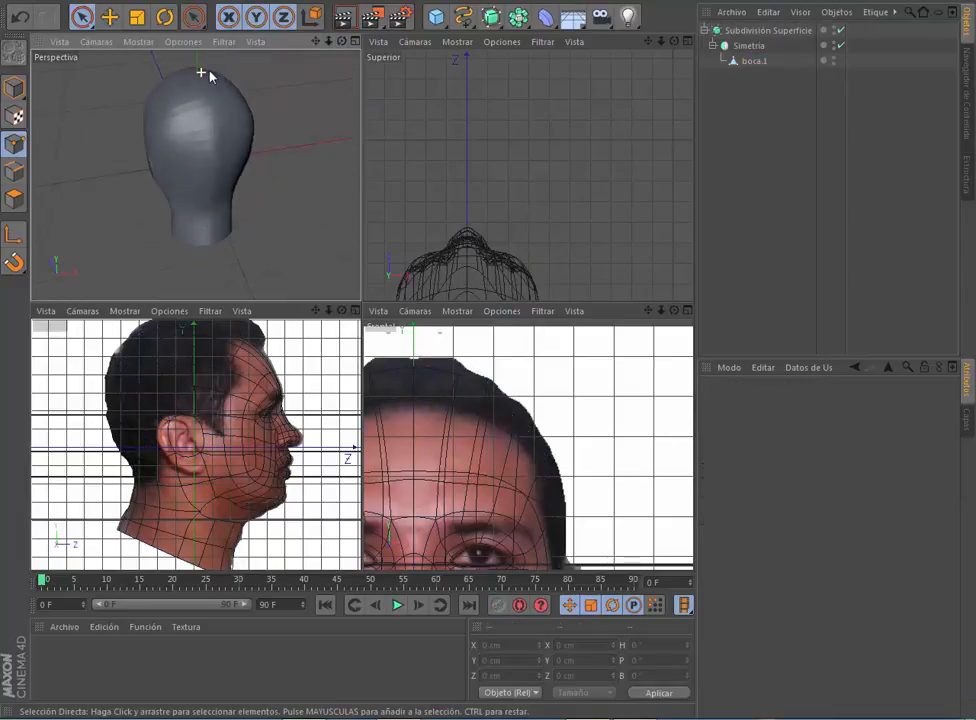
Step: Shift the back-of-head points of boca.1 slightly outward while the mirrored, smoothed surface is displayed
{"action": "left_click", "coordinate": [740, 62]}
{"action": "scroll", "coordinate": [220, 188], "scroll_direction": "up", "scroll_amount": 3}
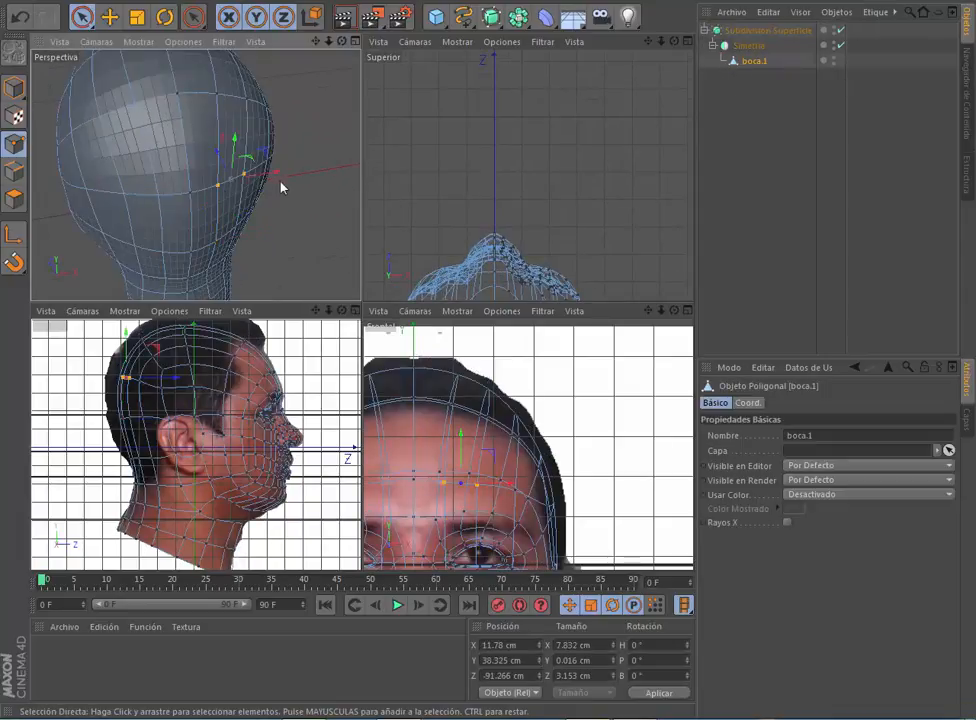
{"action": "left_click_drag", "start_coordinate": [246, 159], "coordinate": [252, 159]}
{"action": "mouse_move", "coordinate": [342, 41]}
{"action": "left_mouse_down"}
{"action": "mouse_move", "coordinate": [236, 157]}
{"action": "mouse_move", "coordinate": [262, 138]}
{"action": "left_mouse_up"}
{"action": "left_click_drag", "start_coordinate": [275, 148], "coordinate": [279, 149]}
{"action": "mouse_move", "coordinate": [231, 199]}
{"action": "left_mouse_down"}
{"action": "mouse_move", "coordinate": [260, 205]}
{"action": "mouse_move", "coordinate": [223, 191]}
{"action": "left_mouse_up"}
Step: Adjust the nape and lower back neck points on the mirrored, smoothed mesh
{"action": "scroll", "coordinate": [235, 196], "scroll_direction": "up", "scroll_amount": 3}
{"action": "left_click", "coordinate": [224, 196]}
{"action": "left_click", "coordinate": [185, 199]}
{"action": "scroll", "coordinate": [267, 147], "scroll_direction": "down", "scroll_amount": 4}
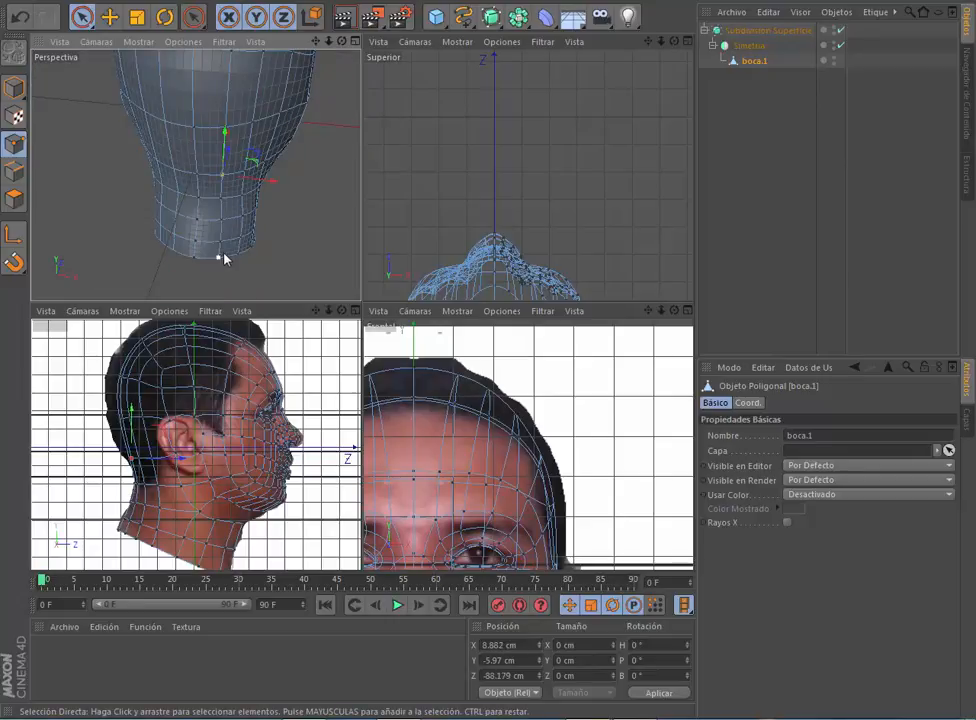
{"action": "scroll", "coordinate": [241, 236], "scroll_direction": "up", "scroll_amount": 3}
{"action": "scroll", "coordinate": [237, 233], "scroll_direction": "down", "scroll_amount": 3}
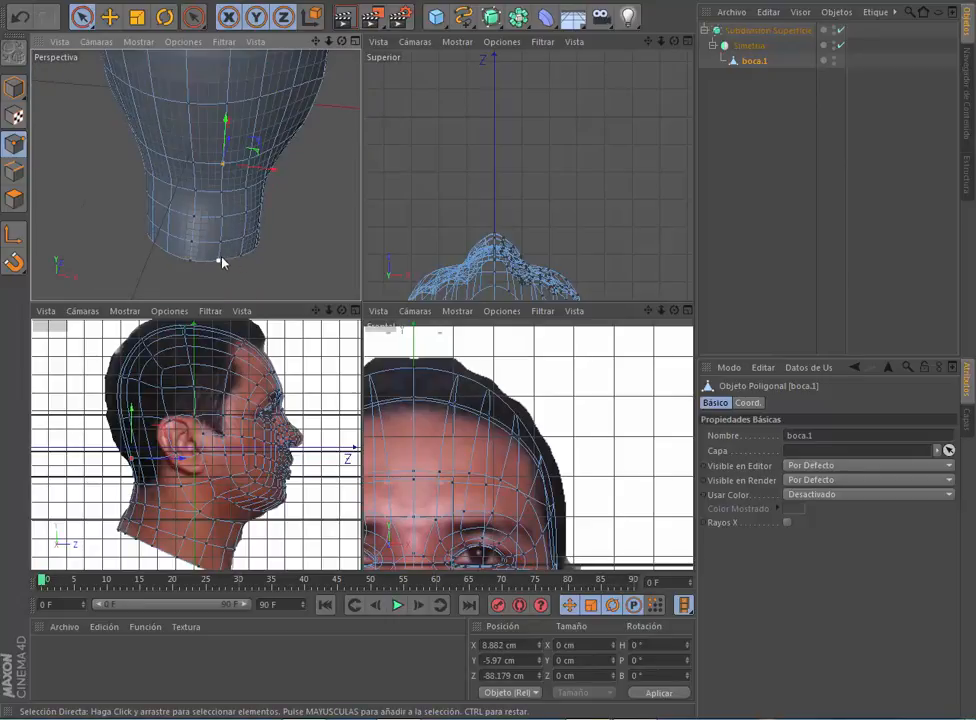
{"action": "left_click_drag", "start_coordinate": [220, 259], "coordinate": [249, 257]}
{"action": "left_click_drag", "start_coordinate": [287, 270], "coordinate": [292, 272]}
Step: Move the front and side neck points slightly outward along X to widen the neck below the jaw
{"action": "scroll", "coordinate": [292, 270], "scroll_direction": "down", "scroll_amount": 4}
{"action": "left_click_drag", "start_coordinate": [345, 45], "coordinate": [267, 252]}
{"action": "scroll", "coordinate": [165, 232], "scroll_direction": "up", "scroll_amount": 4}
{"action": "scroll", "coordinate": [165, 230], "scroll_direction": "up", "scroll_amount": 4}
{"action": "left_click_drag", "start_coordinate": [156, 204], "coordinate": [70, 206]}
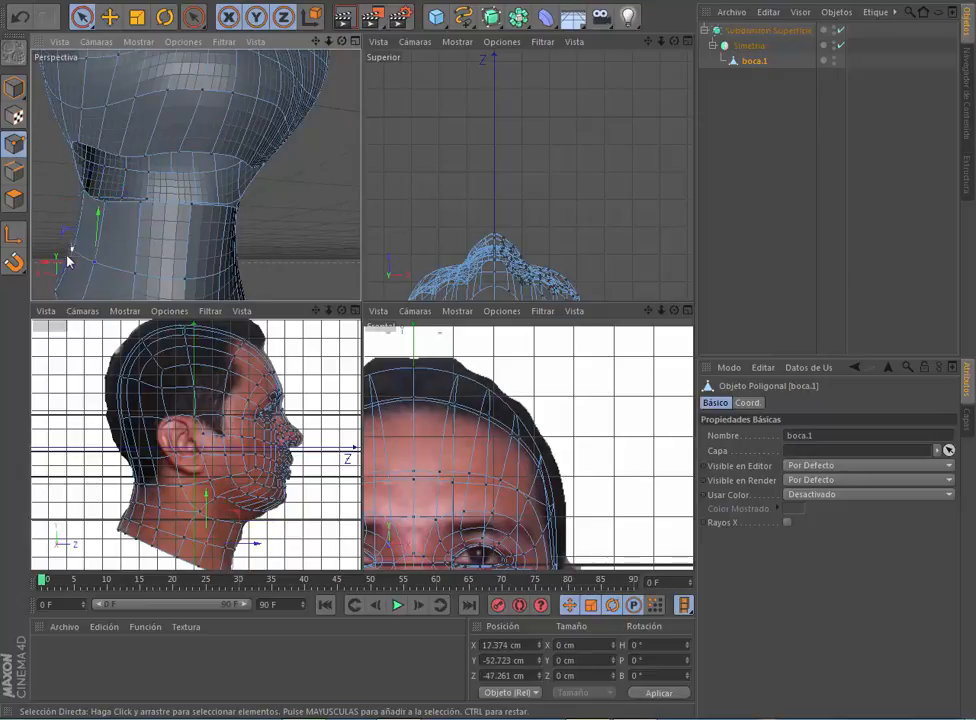
{"action": "left_click_drag", "start_coordinate": [58, 268], "coordinate": [57, 268]}
{"action": "left_click", "coordinate": [97, 198]}
{"action": "left_click_drag", "start_coordinate": [78, 200], "coordinate": [68, 200]}
Step: Compare boca.1 outside and inside Simetría, and examine the neck and jaw from several angles
{"action": "scroll", "coordinate": [132, 208], "scroll_direction": "down", "scroll_amount": 5}
{"action": "left_click_drag", "start_coordinate": [342, 41], "coordinate": [195, 175]}
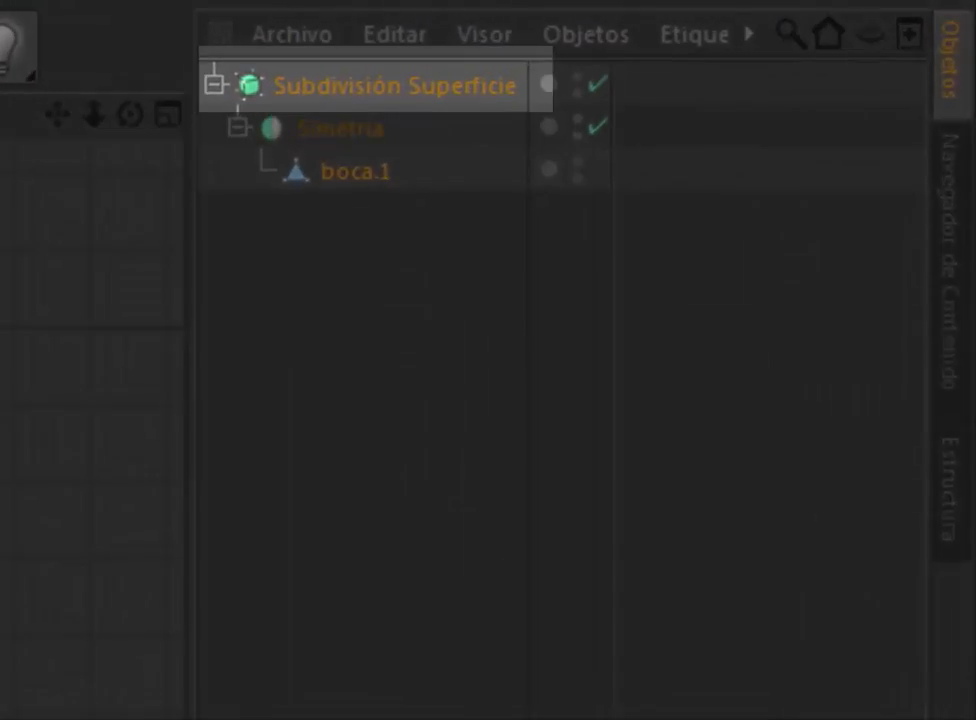
{"action": "left_click_drag", "start_coordinate": [355, 171], "coordinate": [315, 243]}
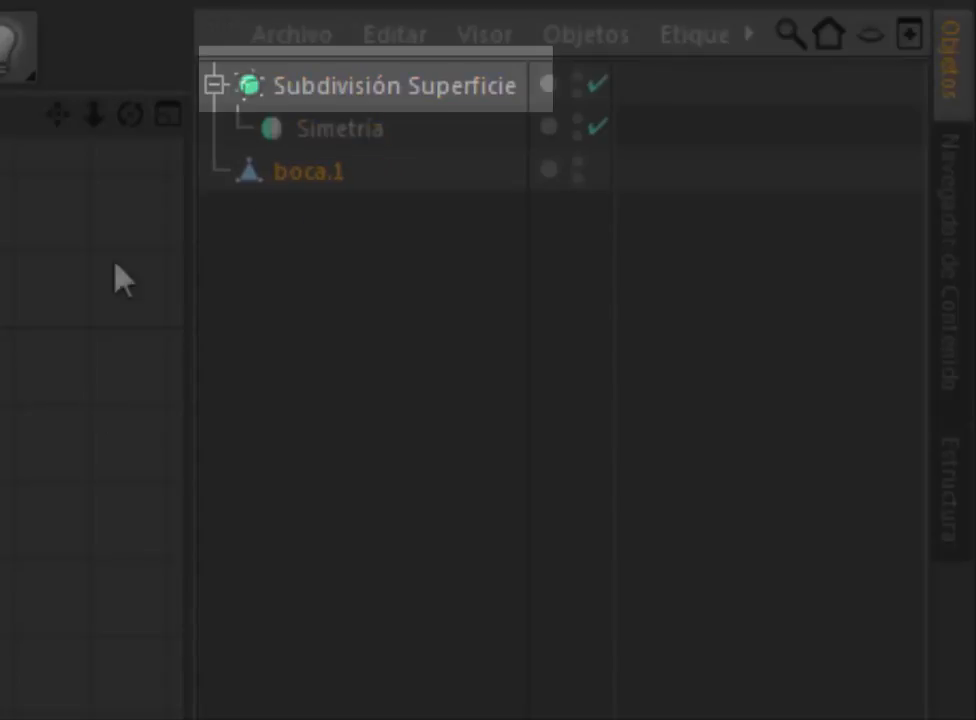
{"action": "left_click_drag", "start_coordinate": [250, 183], "coordinate": [257, 172]}
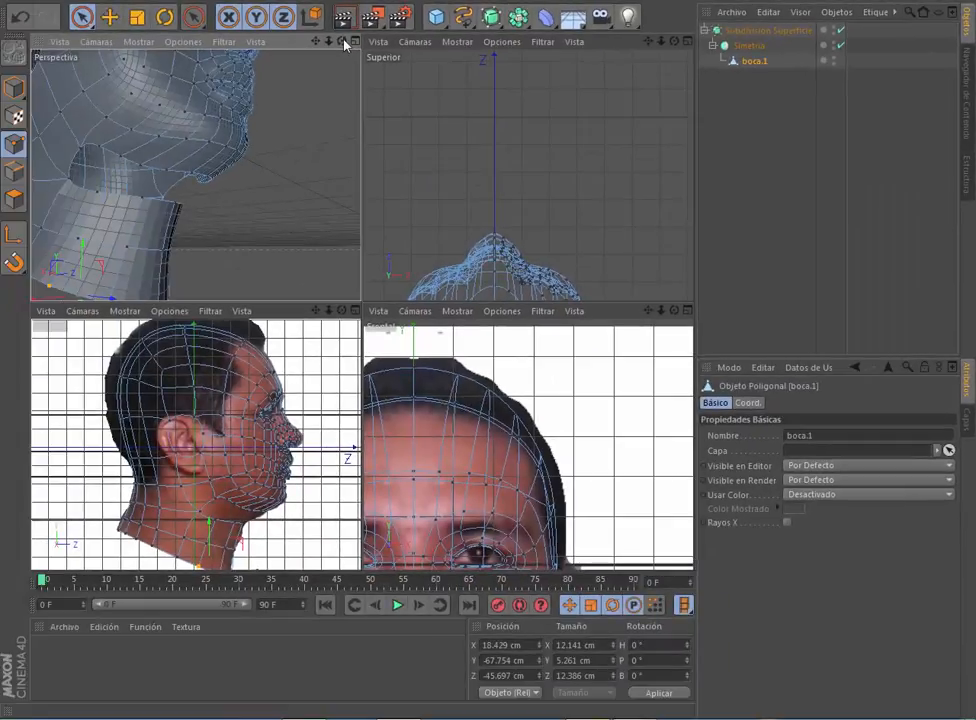
{"action": "left_click_drag", "start_coordinate": [343, 42], "coordinate": [195, 175]}
{"action": "left_click_drag", "start_coordinate": [205, 104], "coordinate": [183, 122], "text": "alt"}
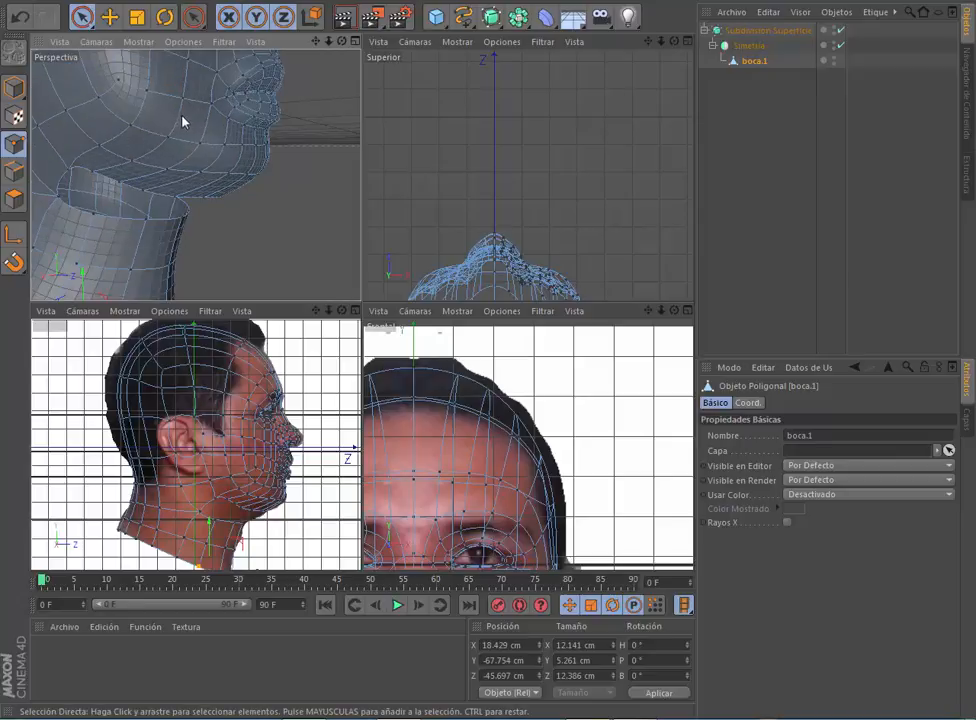
{"action": "left_click_drag", "start_coordinate": [341, 42], "coordinate": [195, 175]}
Step: Take boca.1 out of Simetría and enlarge the perspective view on the gap between chin and neck
{"action": "left_click_drag", "start_coordinate": [755, 61], "coordinate": [753, 95]}
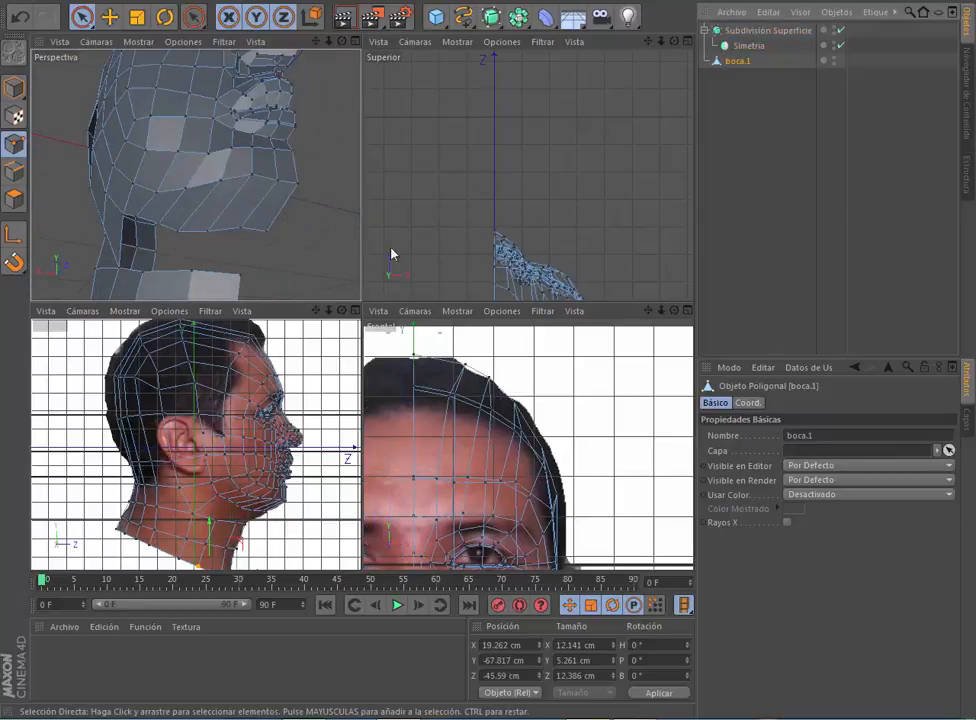
{"action": "left_click_drag", "start_coordinate": [315, 42], "coordinate": [195, 175]}
{"action": "left_click_drag", "start_coordinate": [315, 42], "coordinate": [195, 175]}
{"action": "middle_click", "coordinate": [195, 175]}
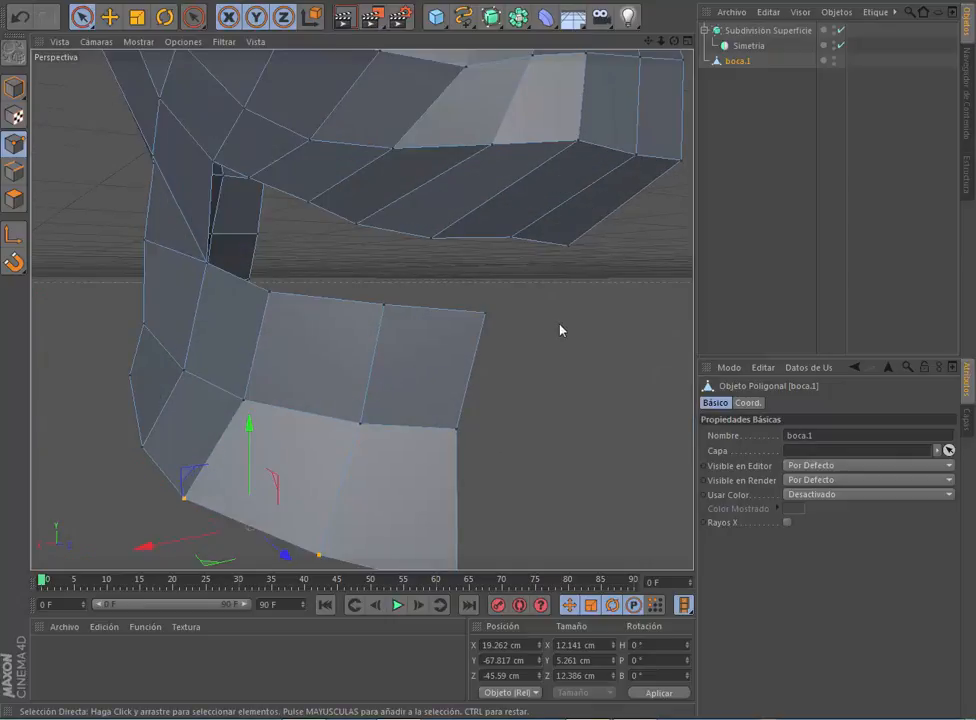
Step: Cut extra vertical edge loops through the front and side of the neck strip with the Knife in Trayectoria mode
{"action": "left_click_drag", "start_coordinate": [674, 41], "coordinate": [361, 309]}
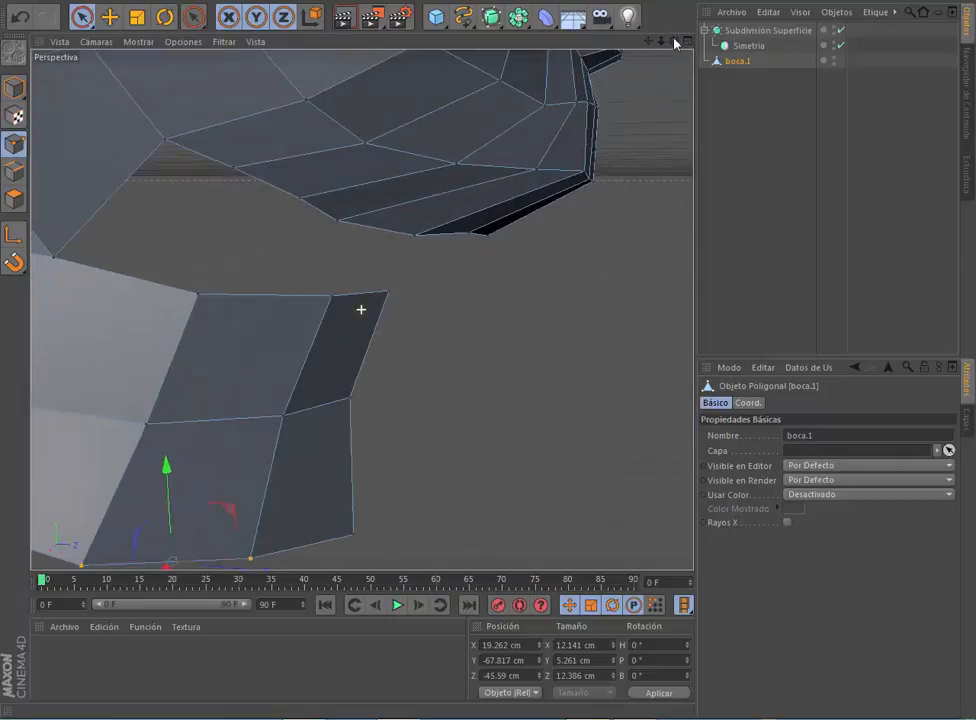
{"action": "scroll", "coordinate": [355, 155], "scroll_direction": "down", "scroll_amount": 4}
{"action": "left_click_drag", "start_coordinate": [194, 17], "coordinate": [257, 176]}
{"action": "left_click", "coordinate": [794, 436]}
{"action": "left_click", "coordinate": [770, 492]}
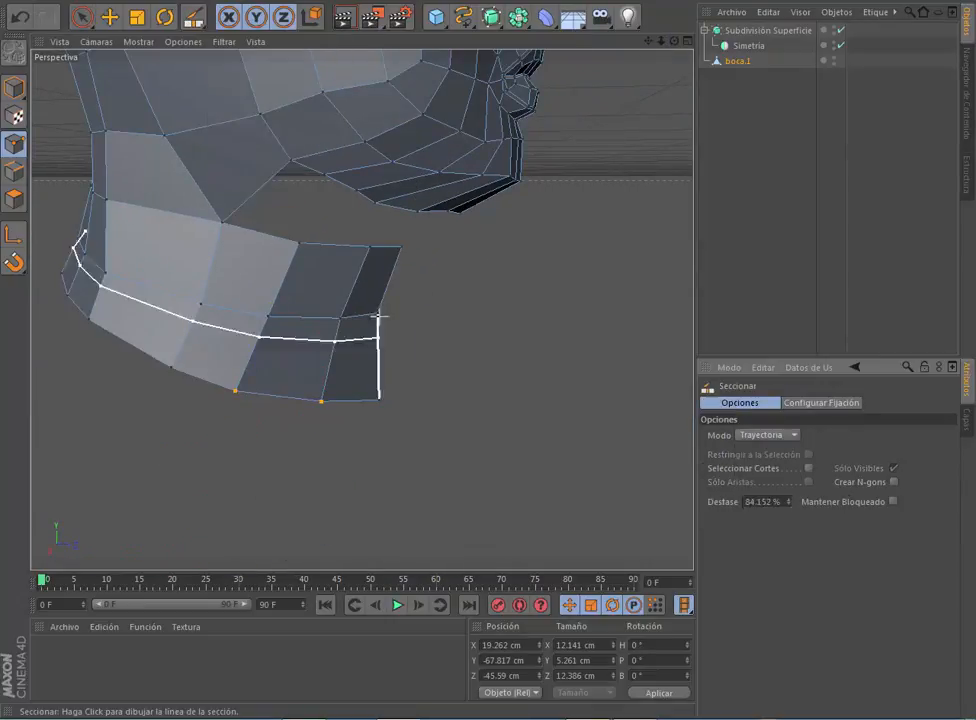
{"action": "left_click", "coordinate": [334, 247]}
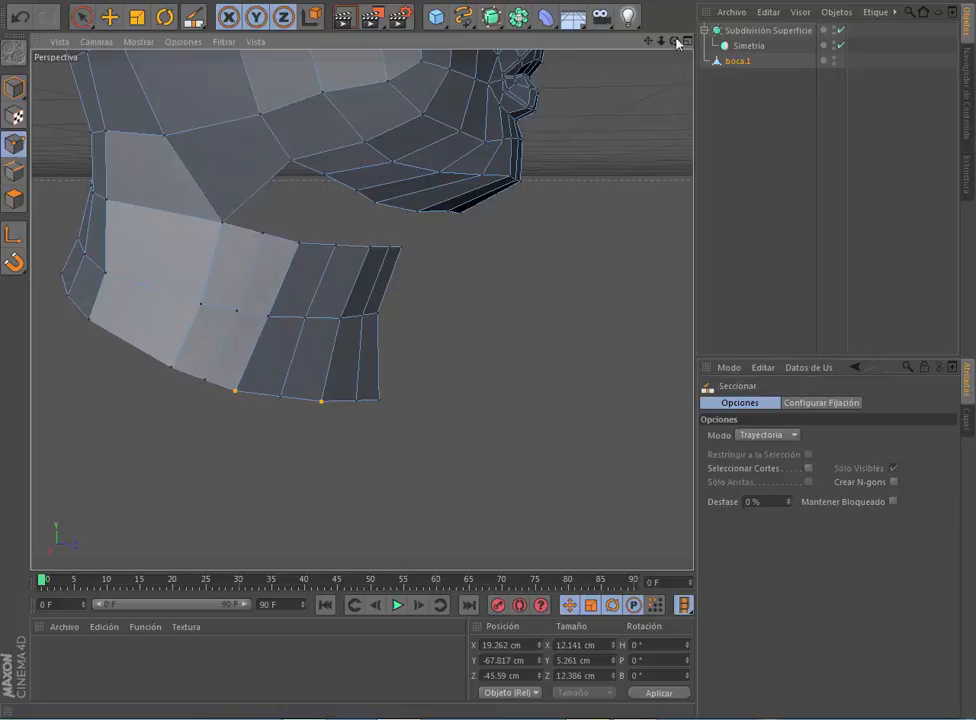
Step: Shift the points along the lower jaw edge slightly backward along Z to line up with the neck edges
{"action": "left_click_drag", "start_coordinate": [675, 41], "coordinate": [545, 75]}
{"action": "left_click", "coordinate": [82, 17]}
{"action": "left_click", "coordinate": [494, 263]}
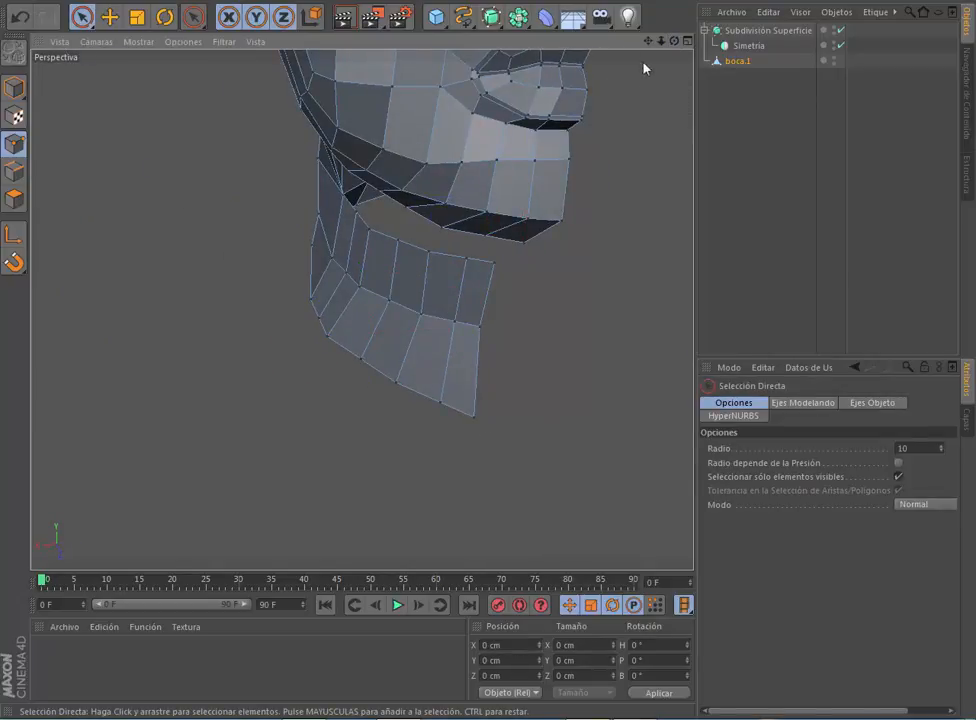
{"action": "left_click_drag", "start_coordinate": [674, 41], "coordinate": [361, 309]}
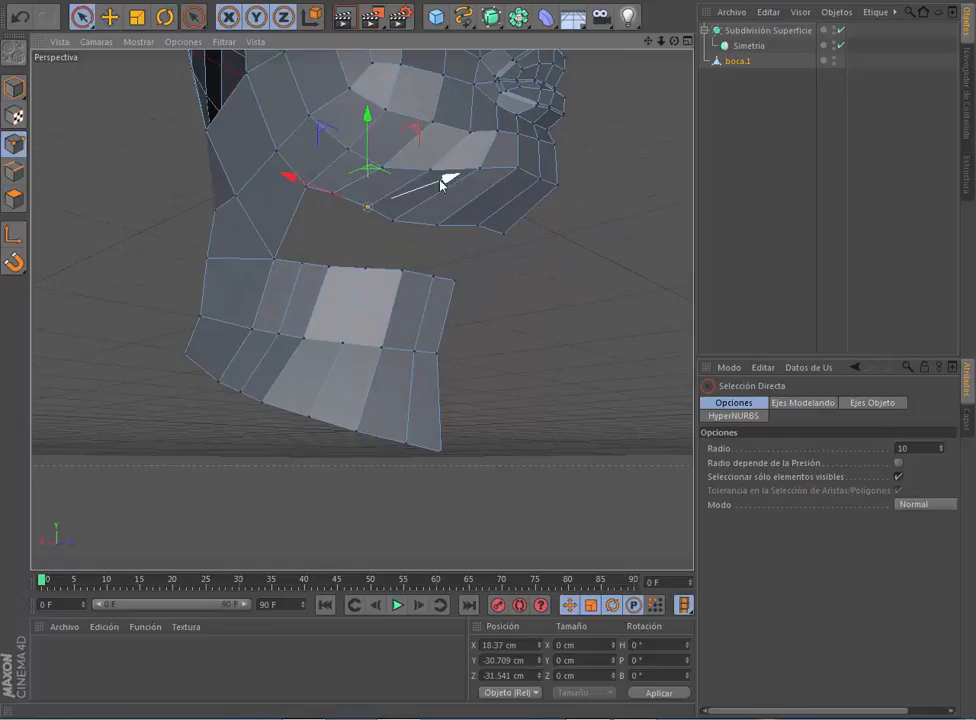
{"action": "left_click_drag", "start_coordinate": [440, 183], "coordinate": [409, 177]}
{"action": "left_click", "coordinate": [382, 167]}
{"action": "left_click_drag", "start_coordinate": [346, 153], "coordinate": [340, 151]}
{"action": "left_click", "coordinate": [428, 169]}
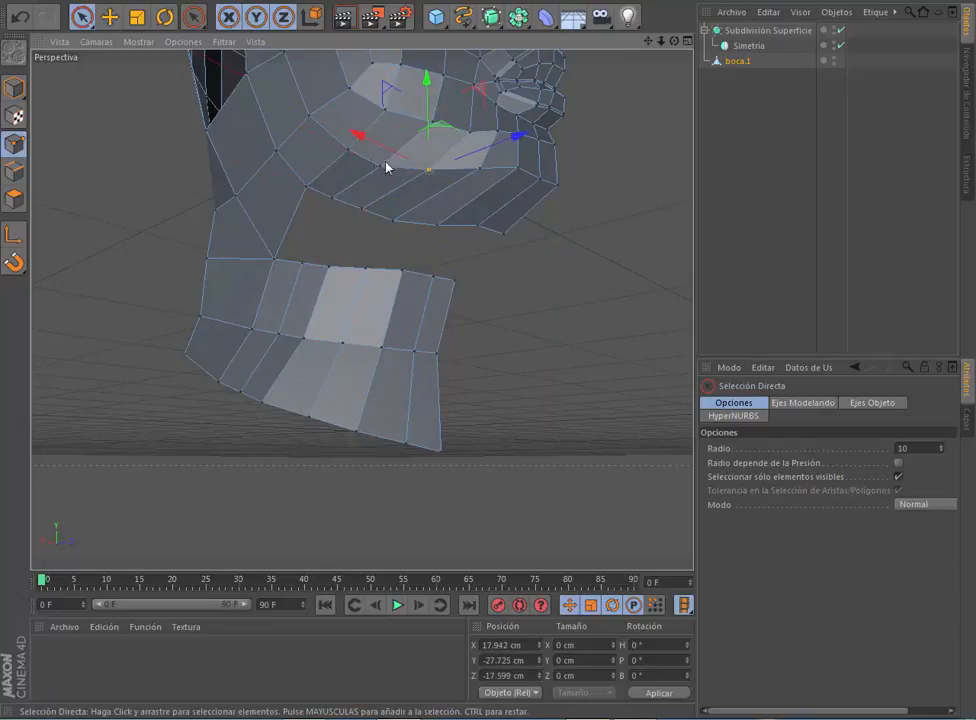
Step: Bridge the lower jaw edges to the upper neck edges to close the gap under the chin
{"action": "left_click_drag", "start_coordinate": [674, 41], "coordinate": [361, 309]}
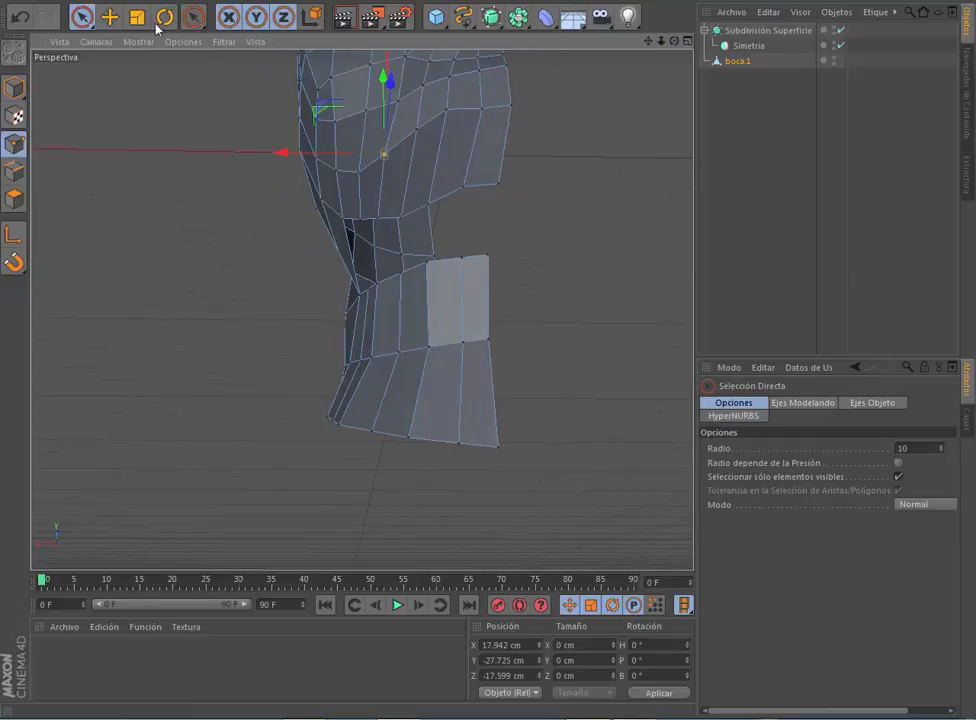
{"action": "left_click", "coordinate": [14, 171]}
{"action": "left_click_drag", "start_coordinate": [194, 17], "coordinate": [252, 205]}
{"action": "left_click_drag", "start_coordinate": [674, 41], "coordinate": [420, 220]}
{"action": "left_click_drag", "start_coordinate": [440, 205], "coordinate": [540, 260], "text": "alt"}
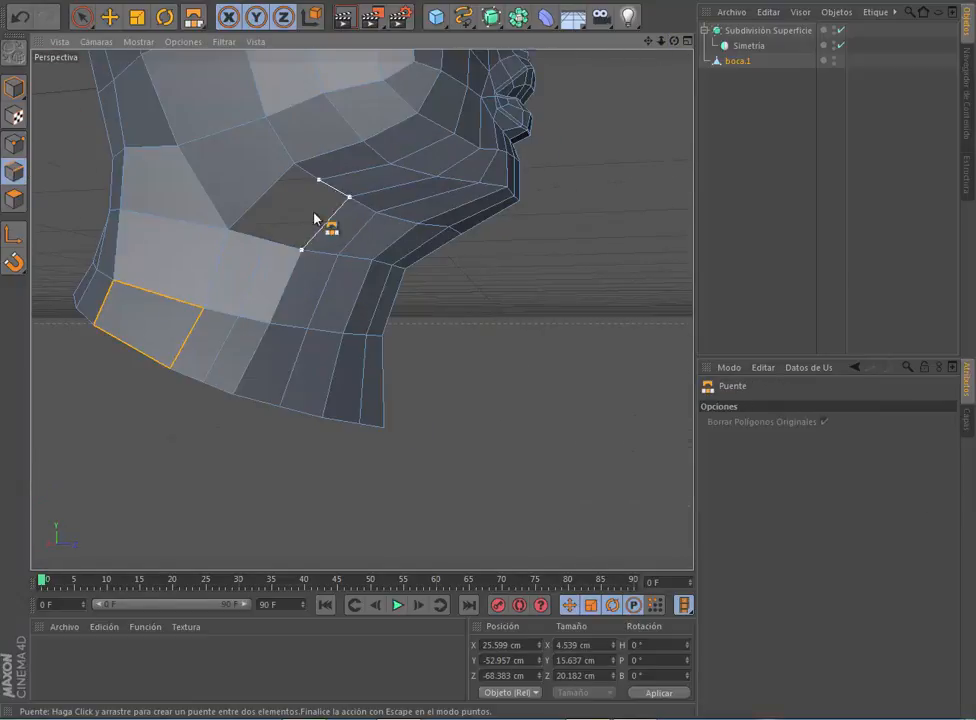
{"action": "left_click_drag", "start_coordinate": [298, 195], "coordinate": [290, 178]}
{"action": "right_click_drag", "start_coordinate": [292, 176], "coordinate": [45, 111], "text": "alt"}
Step: Adjust the points along the underside of the jaw above the new bridge polygons
{"action": "left_click", "coordinate": [90, 25]}
{"action": "left_click", "coordinate": [355, 200]}
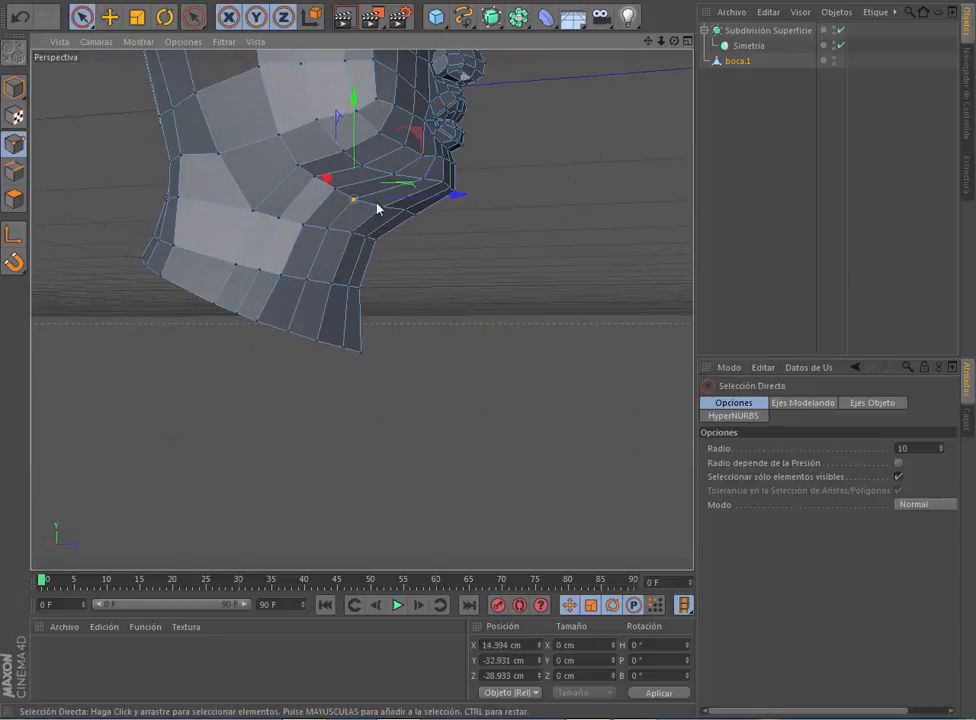
{"action": "left_click", "coordinate": [337, 192]}
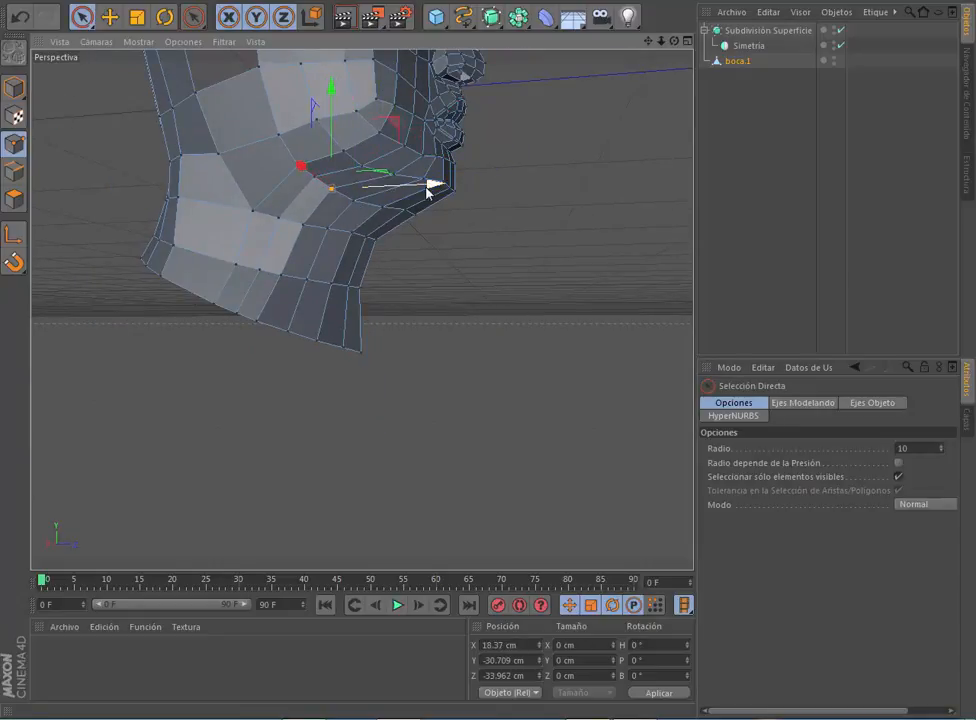
{"action": "left_click", "coordinate": [303, 170]}
{"action": "scroll", "coordinate": [385, 168], "scroll_direction": "up", "scroll_amount": 2}
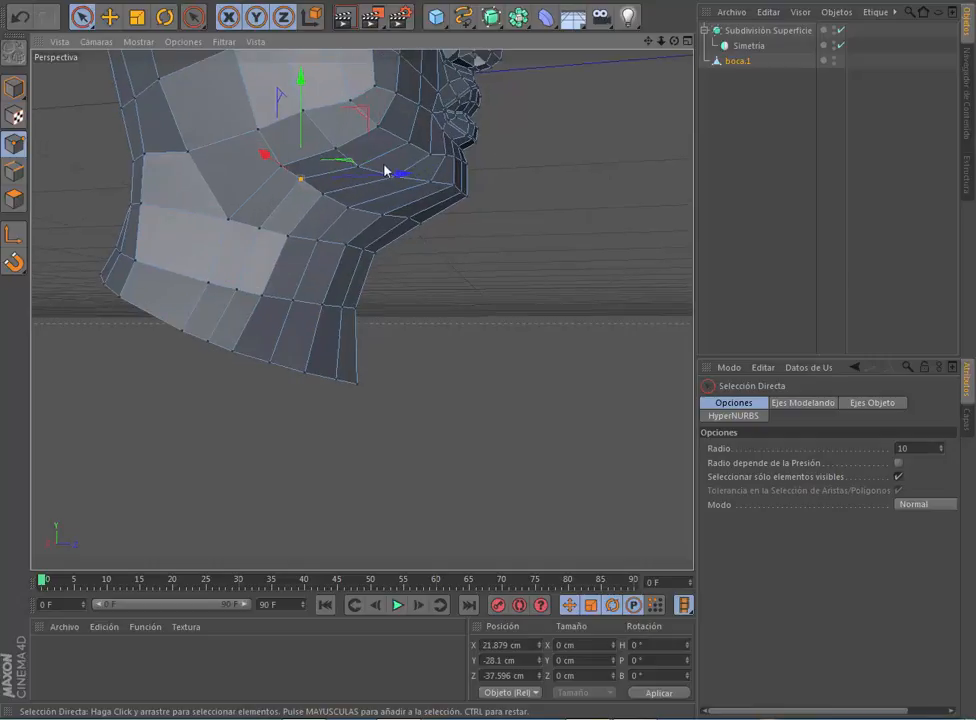
Step: Move the side neck points below the jaw outward along X, down to the lower neck edge
{"action": "left_click", "coordinate": [258, 226]}
{"action": "left_click_drag", "start_coordinate": [231, 217], "coordinate": [228, 215]}
{"action": "left_click", "coordinate": [286, 237]}
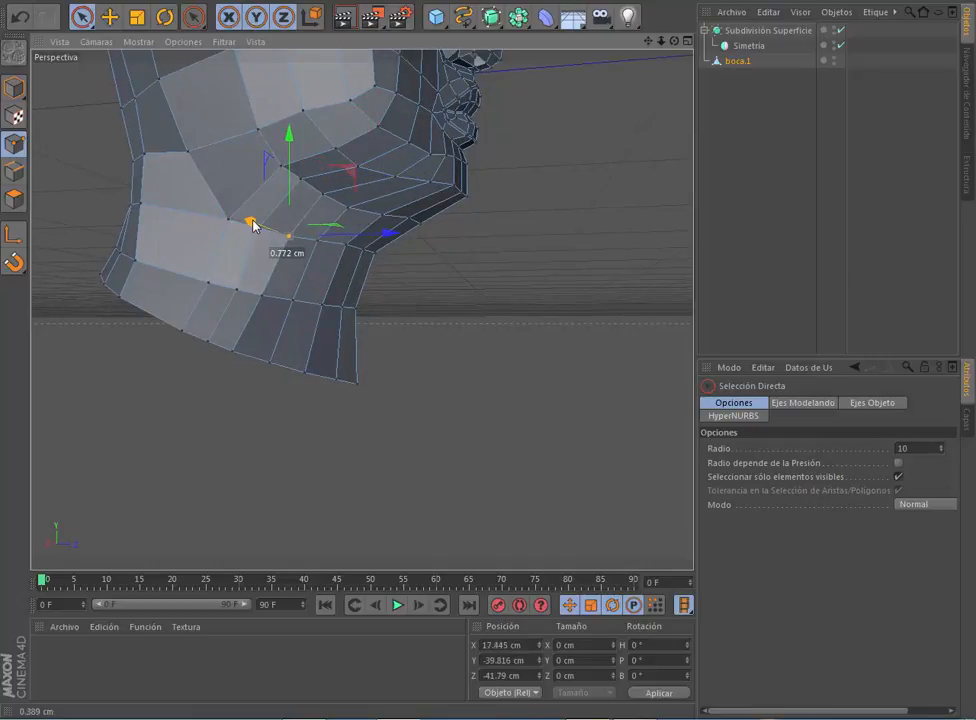
{"action": "left_click", "coordinate": [262, 295]}
{"action": "left_click", "coordinate": [235, 350]}
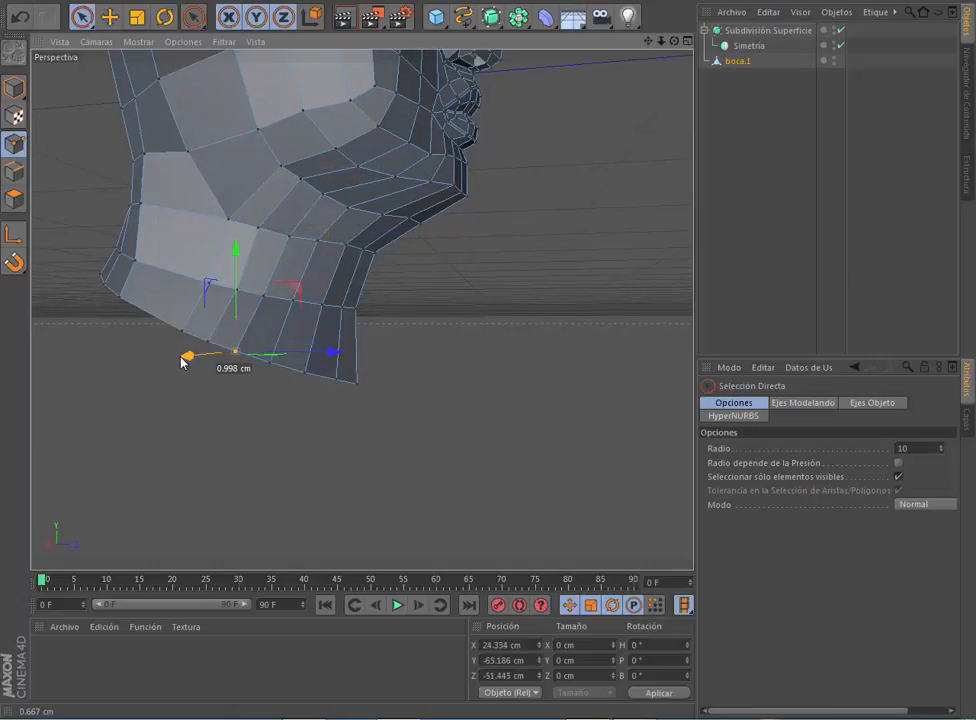
Step: Place boca.1 back under Simetría, view the smoothed head from the front, and reselect boca.1
{"action": "left_click_drag", "start_coordinate": [674, 42], "coordinate": [570, 48]}
{"action": "scroll", "coordinate": [579, 139], "scroll_direction": "down", "scroll_amount": 4}
{"action": "left_click_drag", "start_coordinate": [738, 61], "coordinate": [748, 46]}
{"action": "scroll", "coordinate": [656, 155], "scroll_direction": "down", "scroll_amount": 3}
{"action": "left_click_drag", "start_coordinate": [648, 42], "coordinate": [540, 200]}
{"action": "left_click", "coordinate": [730, 200]}
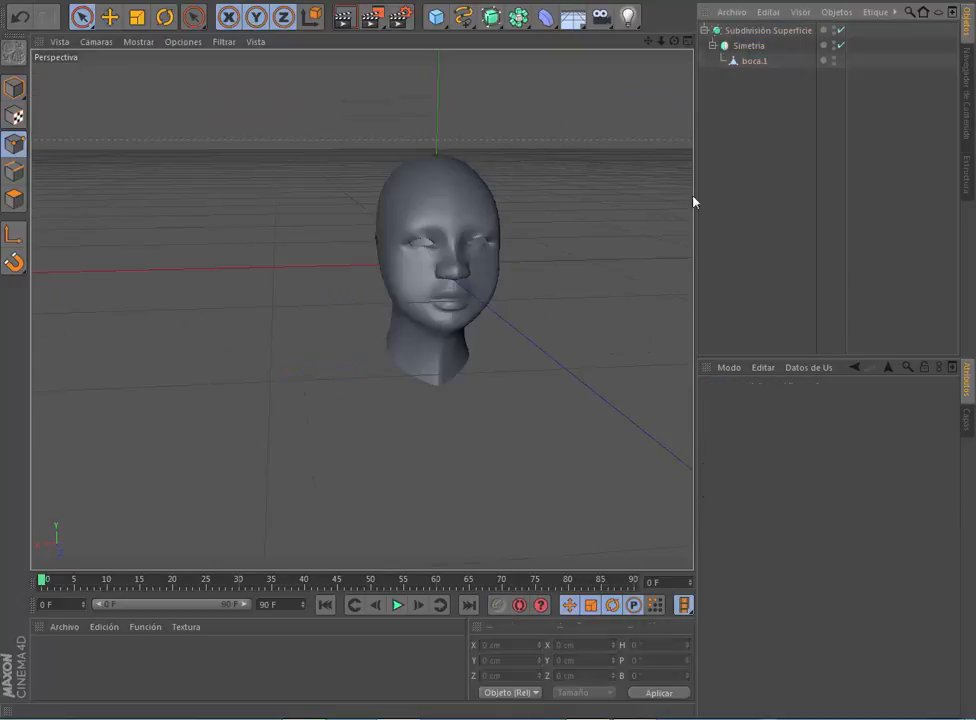
{"action": "scroll", "coordinate": [634, 100], "scroll_direction": "up", "scroll_amount": 4}
{"action": "left_click_drag", "start_coordinate": [674, 42], "coordinate": [480, 62]}
{"action": "left_click", "coordinate": [756, 61]}
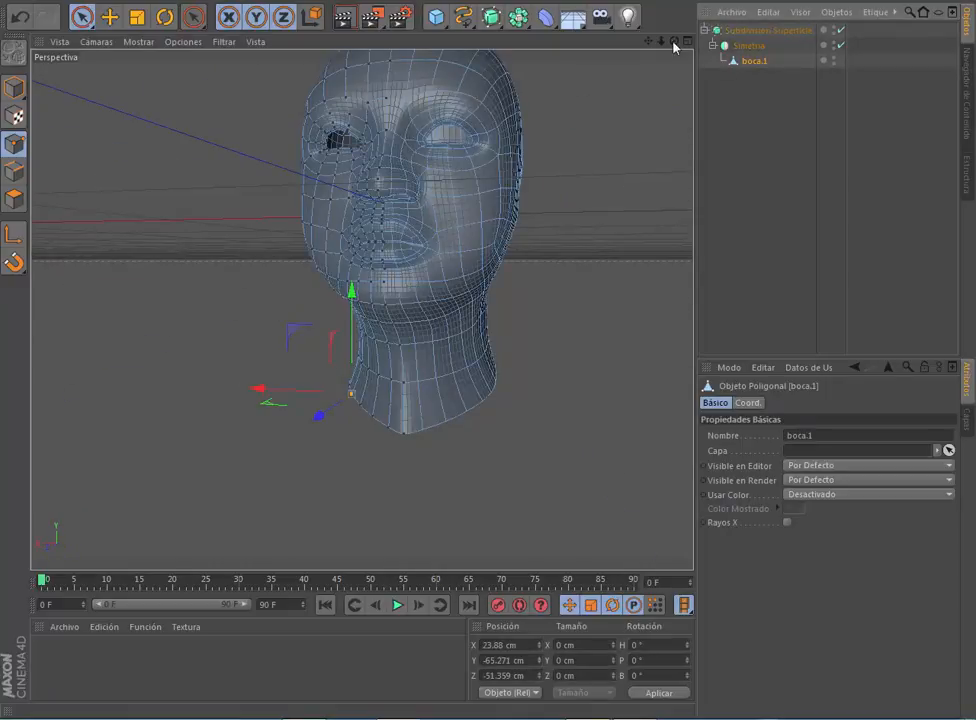
Step: Try to move the four points under the jaw edge, and undo the change
{"action": "left_click_drag", "start_coordinate": [674, 42], "coordinate": [560, 16]}
{"action": "left_click_drag", "start_coordinate": [267, 361], "coordinate": [270, 362]}
{"action": "left_click_drag", "start_coordinate": [674, 42], "coordinate": [2, 37]}
{"action": "double_click", "coordinate": [20, 18]}
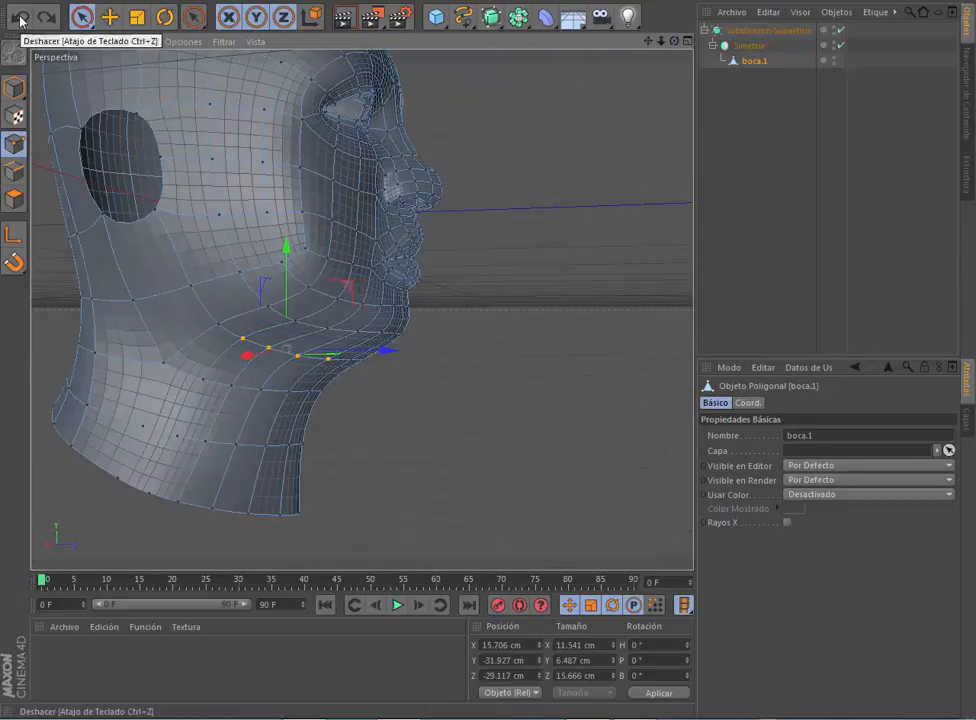
Step: Enlarge the Frontal view and compare the neck's width and outline with the reference photo
{"action": "left_click_drag", "start_coordinate": [674, 42], "coordinate": [626, 34]}
{"action": "left_click", "coordinate": [688, 42]}
{"action": "left_click", "coordinate": [688, 307]}
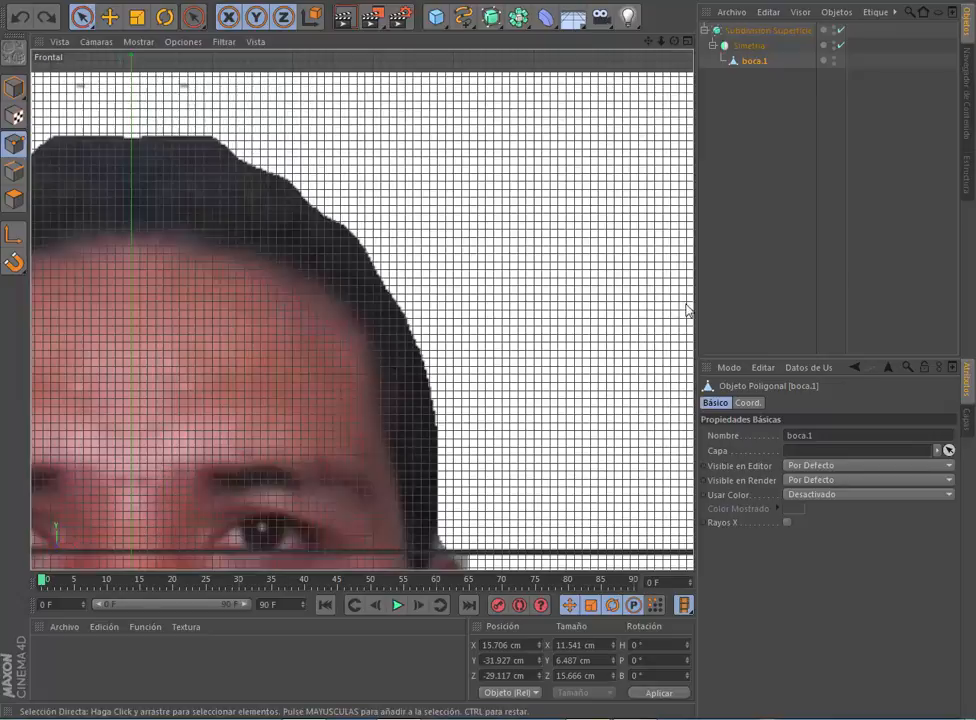
{"action": "middle_click_drag", "start_coordinate": [411, 263], "coordinate": [408, 237], "text": "alt"}
{"action": "scroll", "coordinate": [411, 263], "scroll_direction": "down", "scroll_amount": 5}
{"action": "middle_click_drag", "start_coordinate": [478, 358], "coordinate": [445, 234], "text": "alt"}
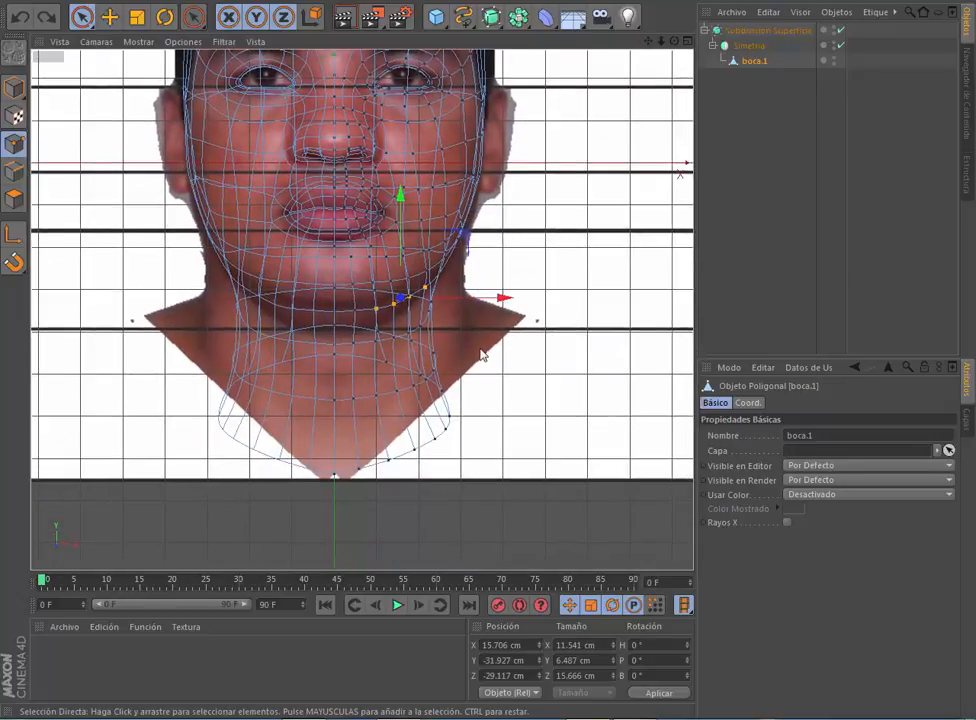
{"action": "scroll", "coordinate": [477, 358], "scroll_direction": "up", "scroll_amount": 2}
{"action": "left_click", "coordinate": [424, 298]}
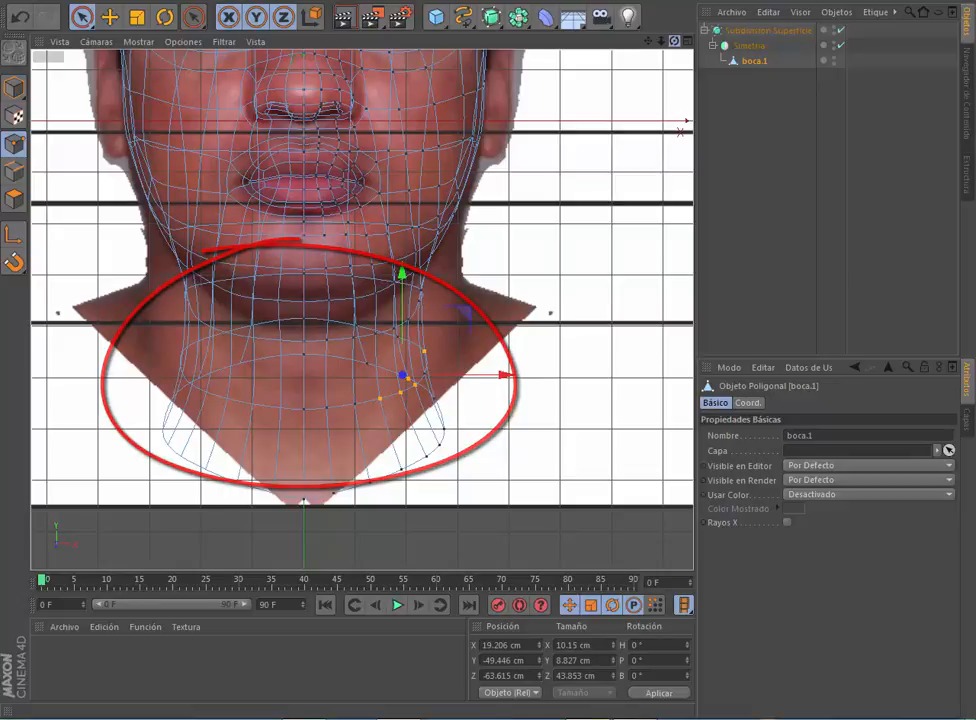
{"action": "scroll", "coordinate": [486, 200], "scroll_direction": "down", "scroll_amount": 4}
Step: Try to move a side neck point up and outward in the front view with boca.1 outside Simetría, and undo it
{"action": "left_click", "coordinate": [688, 42]}
{"action": "left_click", "coordinate": [195, 520]}
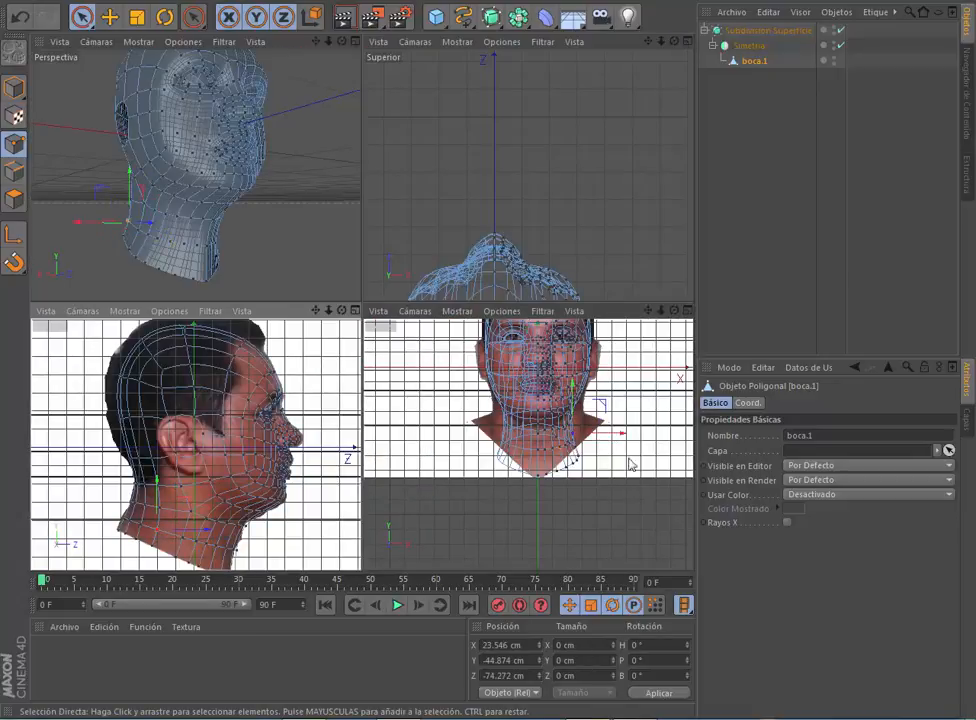
{"action": "left_click_drag", "start_coordinate": [602, 403], "coordinate": [621, 386]}
{"action": "left_click_drag", "start_coordinate": [754, 61], "coordinate": [750, 88]}
{"action": "left_click_drag", "start_coordinate": [619, 385], "coordinate": [613, 386]}
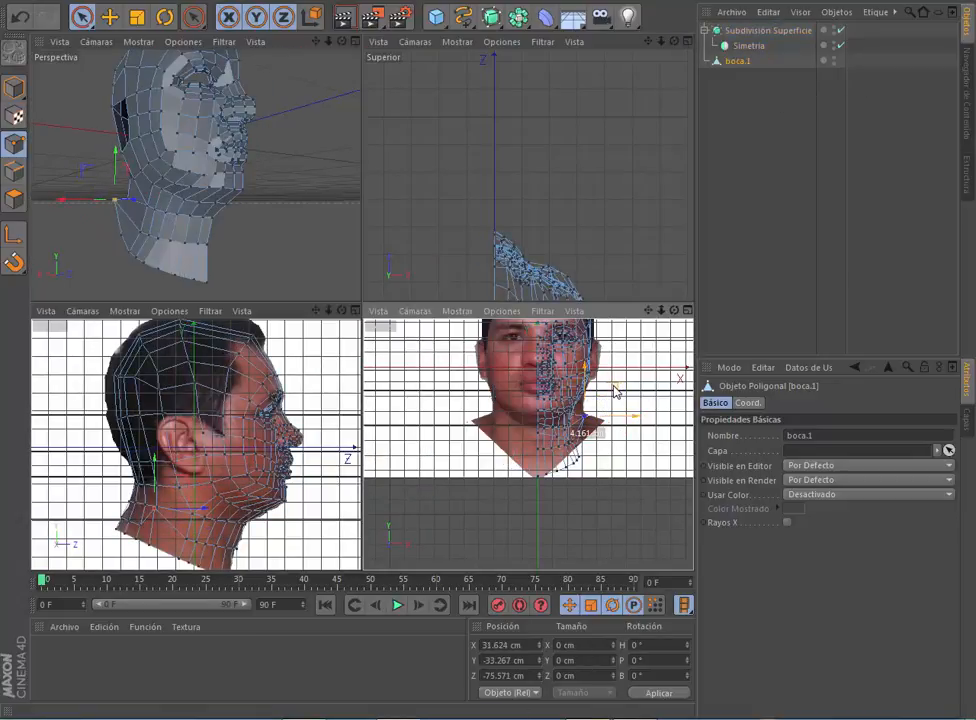
{"action": "left_click", "coordinate": [20, 17]}
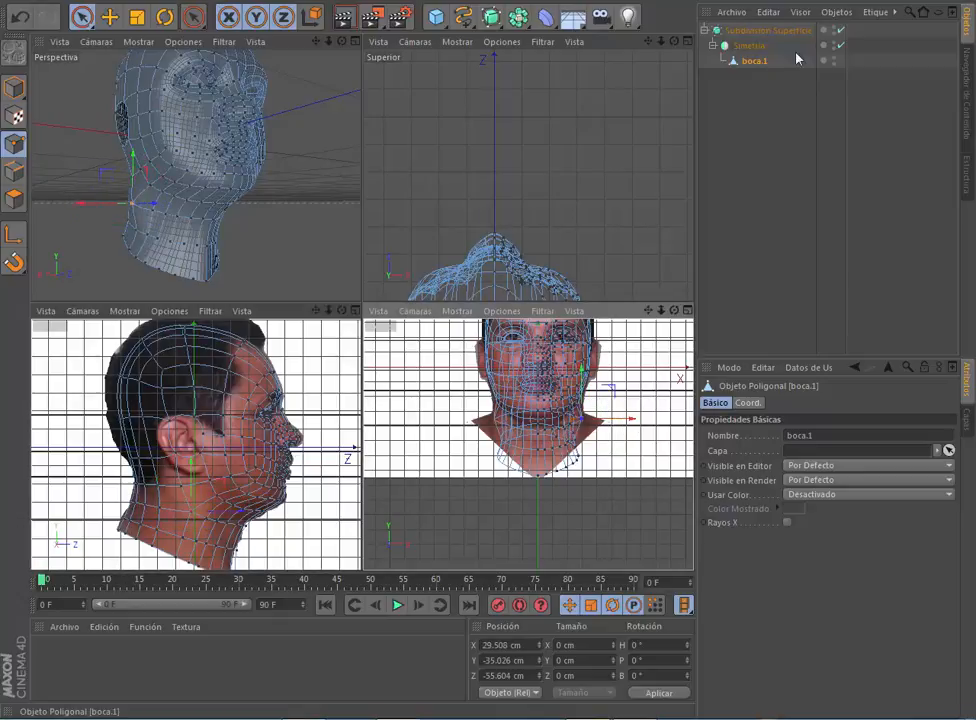
Step: Take boca.1 out of Simetría and move the upper side neck points toward the reference outline in the front view
{"action": "left_click_drag", "start_coordinate": [797, 59], "coordinate": [760, 86]}
{"action": "left_click_drag", "start_coordinate": [624, 447], "coordinate": [630, 405]}
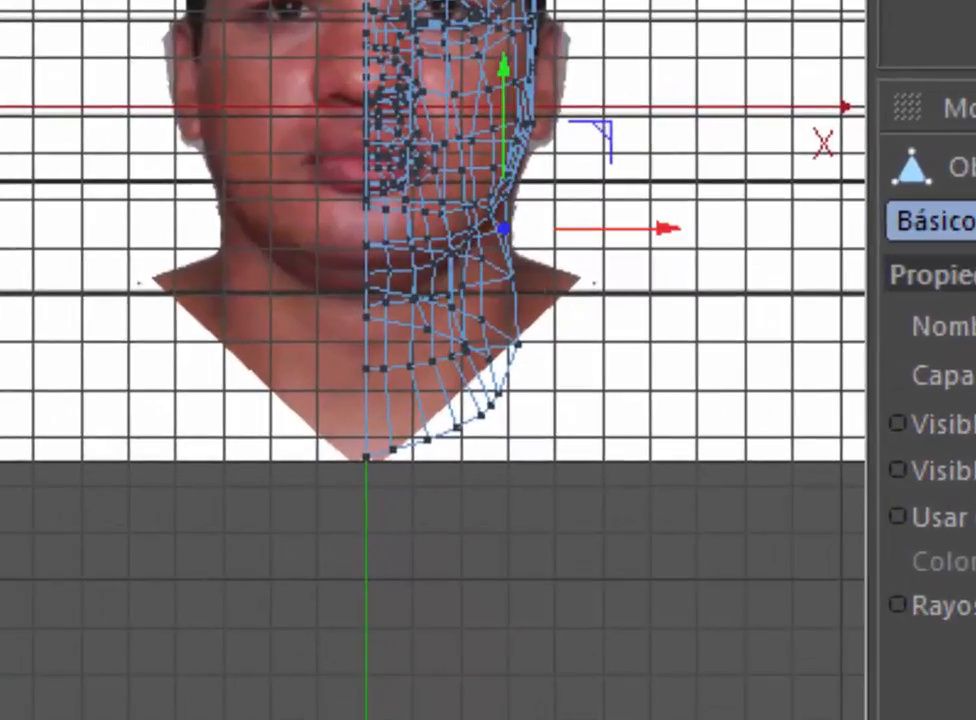
{"action": "left_click", "coordinate": [505, 196]}
{"action": "left_click_drag", "start_coordinate": [677, 190], "coordinate": [682, 190]}
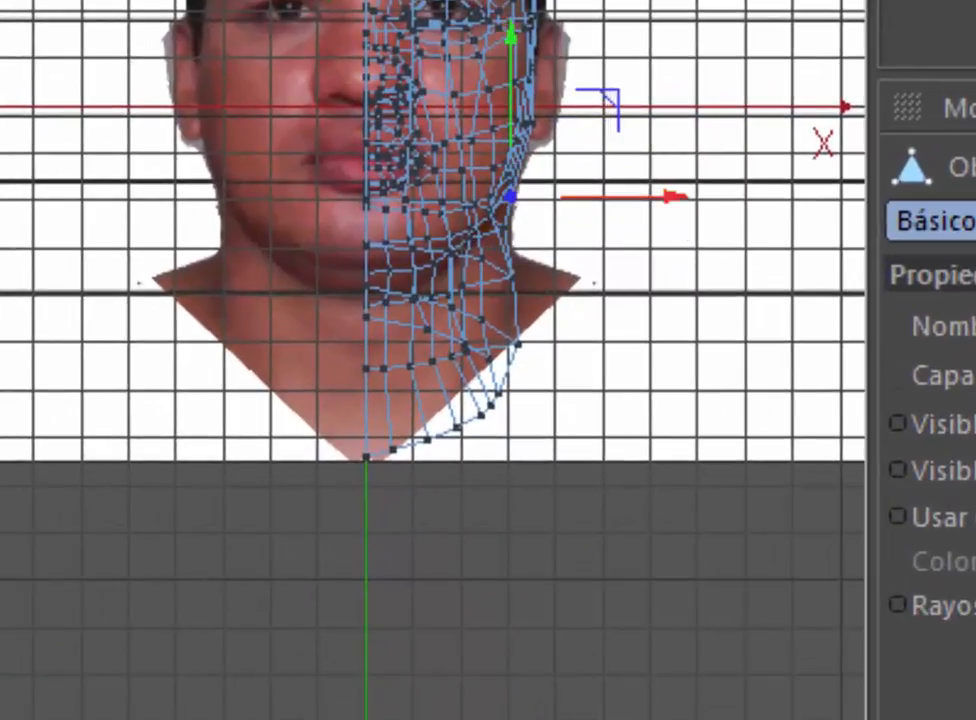
Step: Move the middle and lower side neck points outward along X in the front view
{"action": "left_click", "coordinate": [461, 285]}
{"action": "left_click_drag", "start_coordinate": [634, 293], "coordinate": [661, 287]}
{"action": "left_click", "coordinate": [464, 348]}
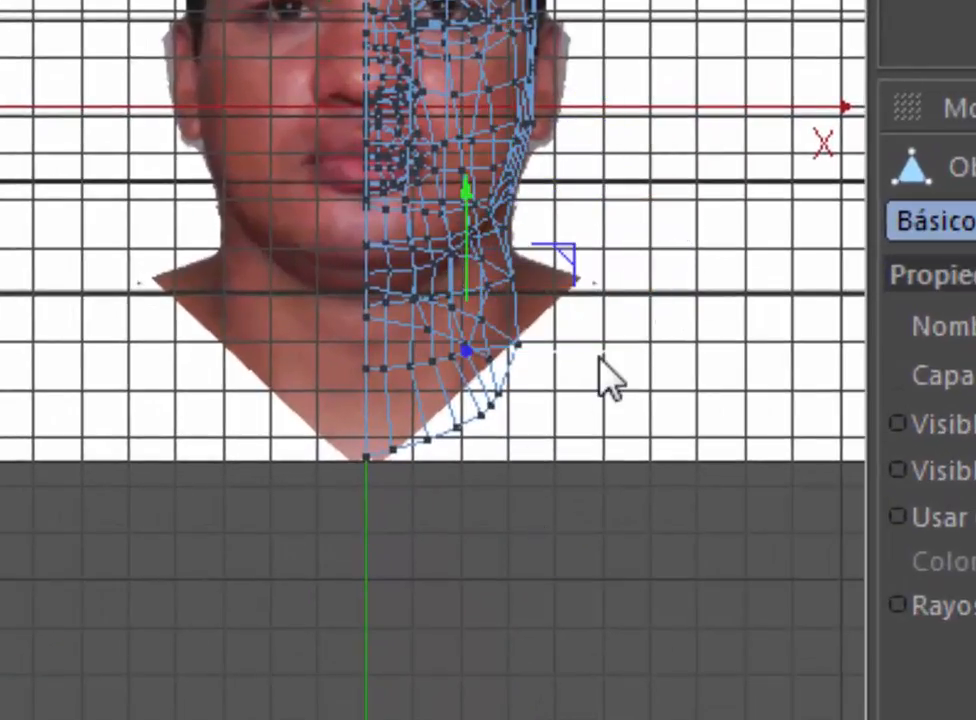
{"action": "left_click_drag", "start_coordinate": [600, 350], "coordinate": [650, 347]}
{"action": "left_click", "coordinate": [498, 394]}
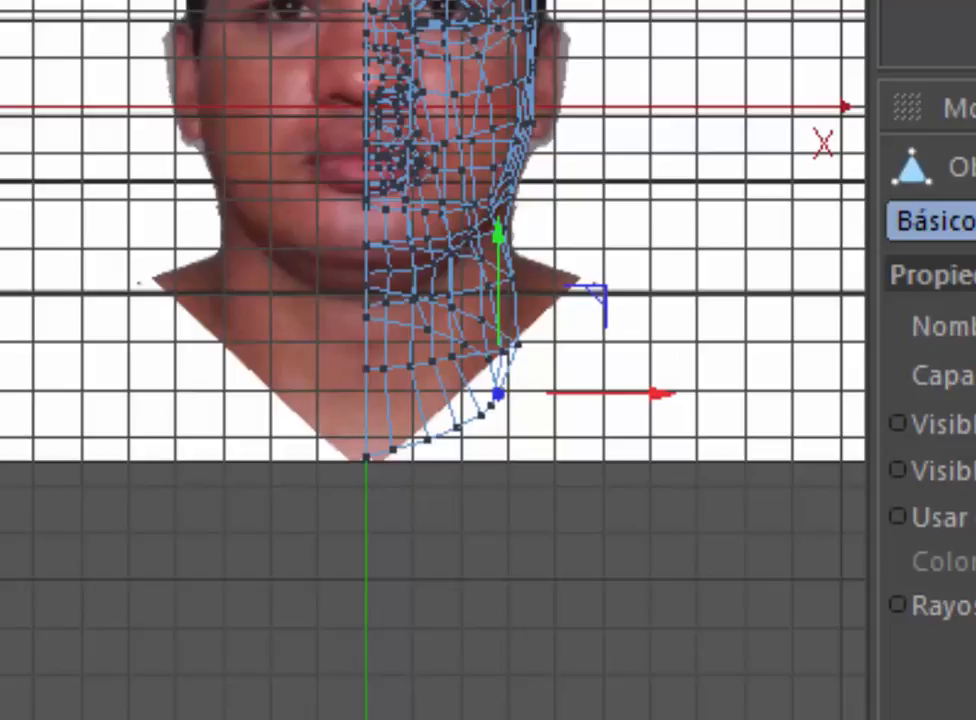
{"action": "left_click", "coordinate": [481, 415]}
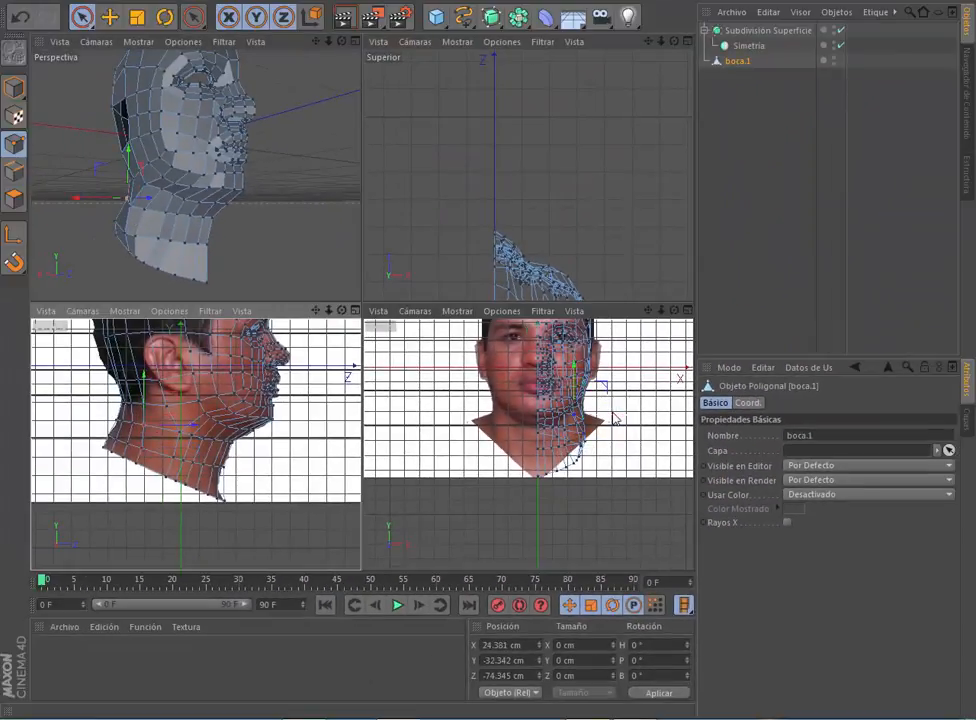
Step: Adjust the nape and side neck points below the ear using the side and front views
{"action": "left_click_drag", "start_coordinate": [613, 413], "coordinate": [624, 385]}
{"action": "left_click", "coordinate": [126, 443]}
{"action": "scroll", "coordinate": [136, 427], "scroll_direction": "up", "scroll_amount": 4}
{"action": "left_click", "coordinate": [138, 427]}
{"action": "left_click", "coordinate": [137, 384]}
{"action": "left_click", "coordinate": [124, 333]}
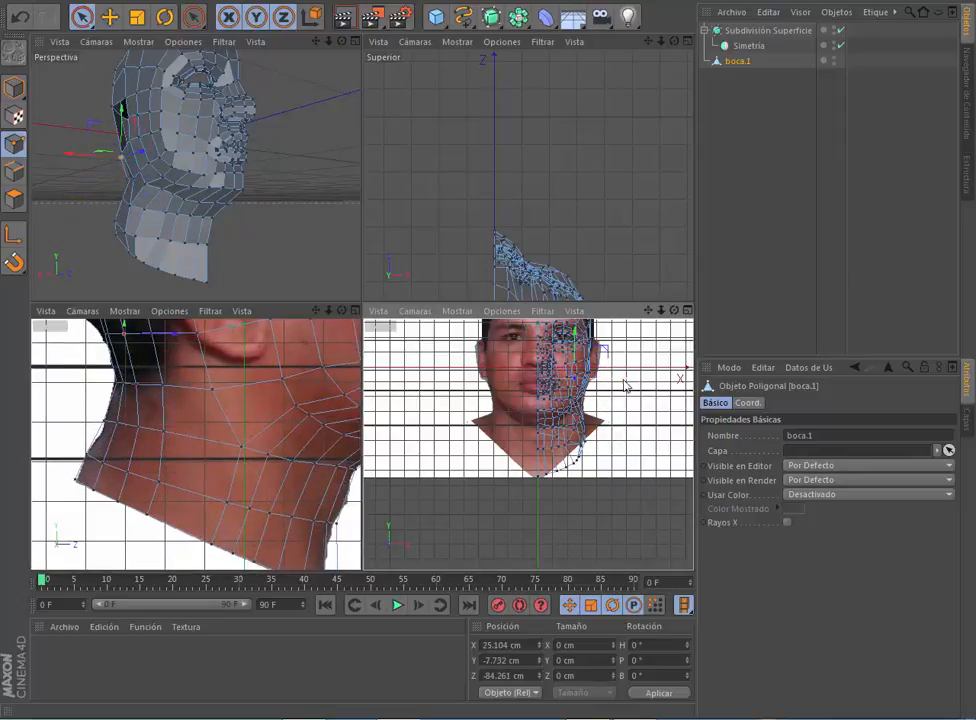
Step: Move the two points behind and below the ear opening slightly outward along X
{"action": "left_click_drag", "start_coordinate": [342, 42], "coordinate": [58, 120]}
{"action": "left_click", "coordinate": [92, 118], "text": "shift"}
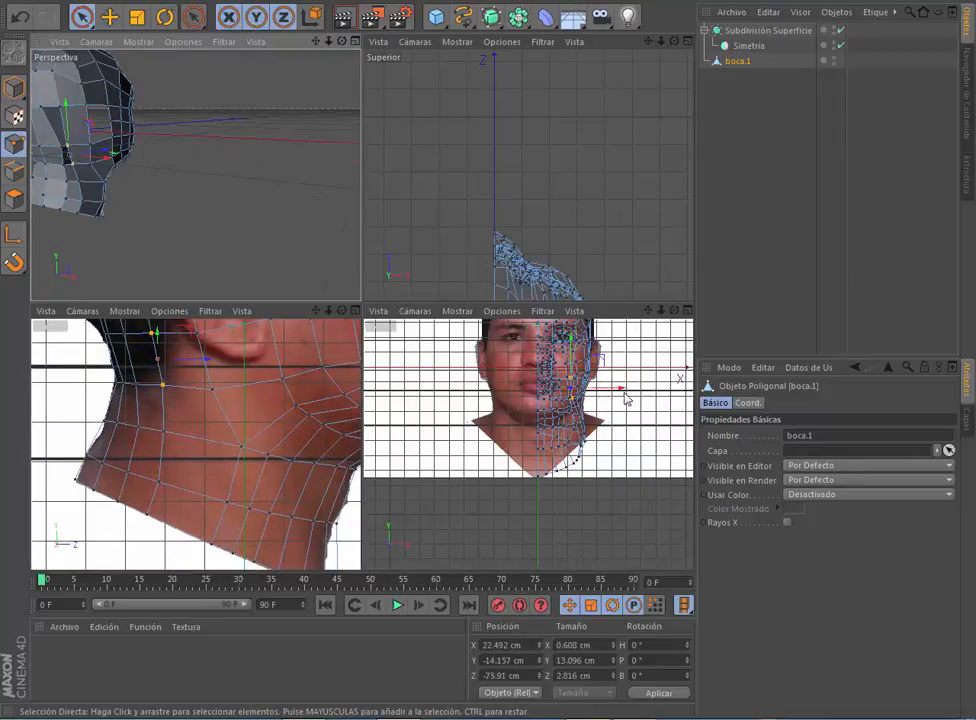
{"action": "left_click_drag", "start_coordinate": [623, 395], "coordinate": [628, 395]}
{"action": "left_click", "coordinate": [88, 147]}
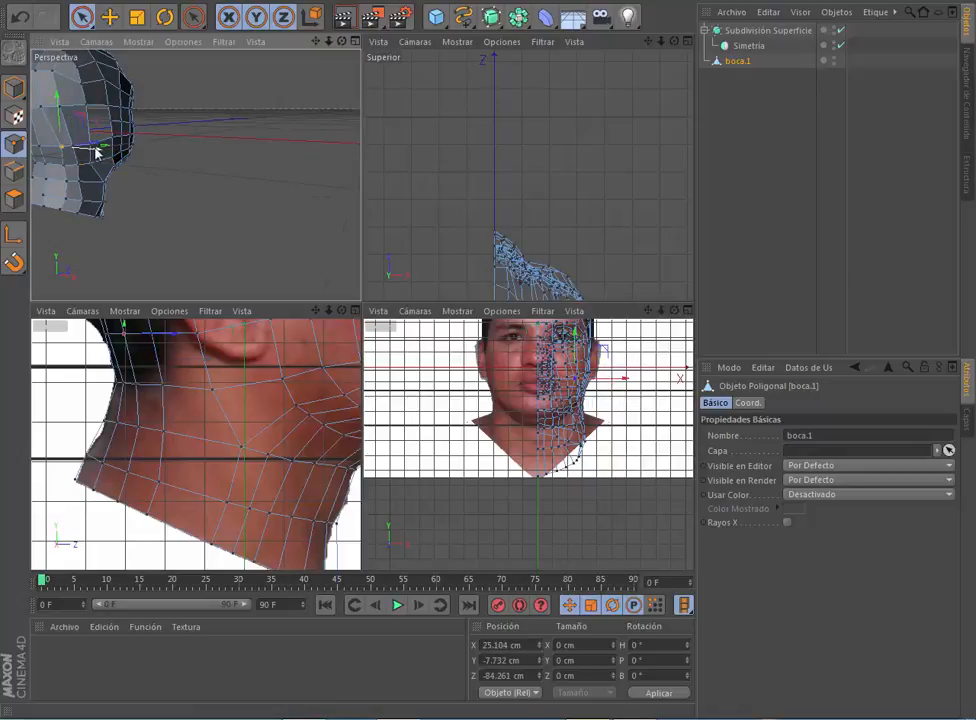
Step: Move a nape point outward along X and pull the lower neck edge point in to about X 33.3 cm
{"action": "scroll", "coordinate": [137, 427], "scroll_direction": "down", "scroll_amount": 2}
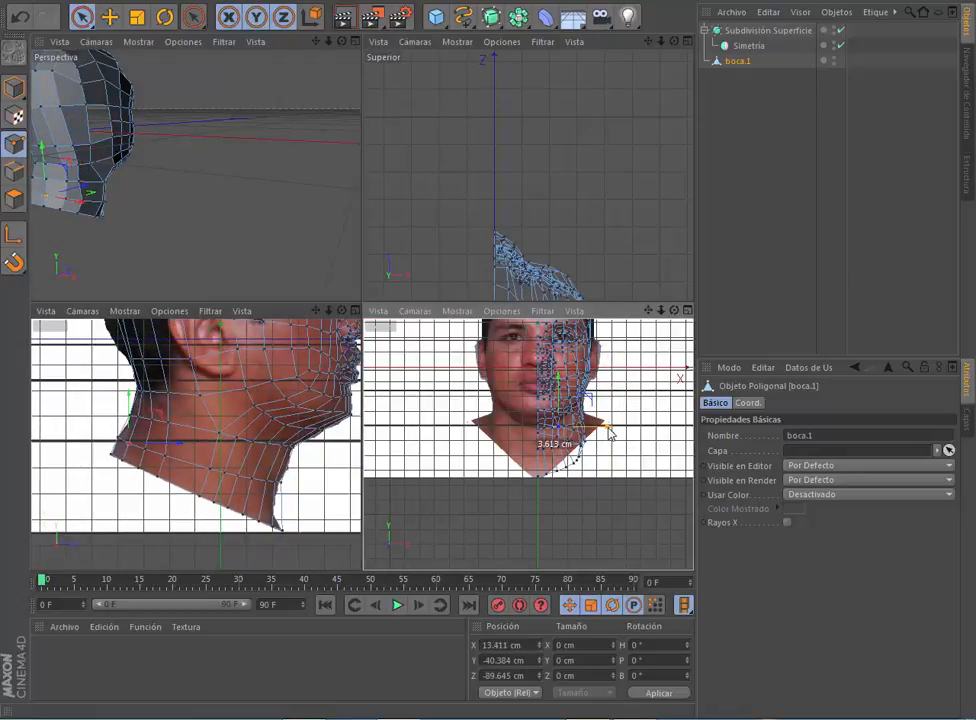
{"action": "left_click", "coordinate": [62, 213]}
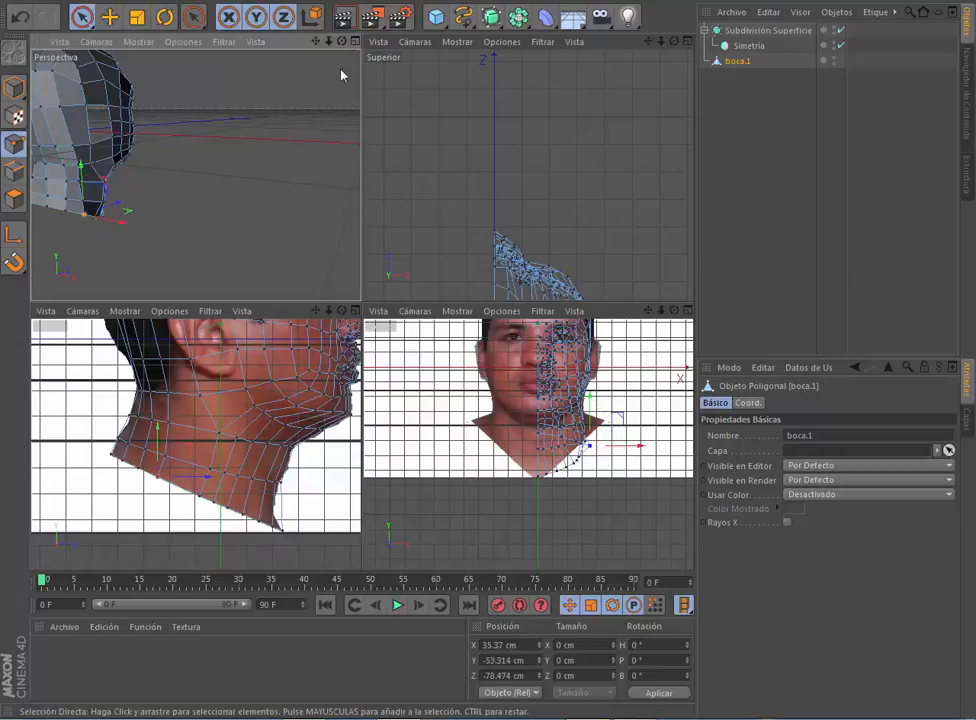
{"action": "left_click_drag", "start_coordinate": [341, 75], "coordinate": [253, 259]}
{"action": "left_click_drag", "start_coordinate": [645, 446], "coordinate": [640, 451]}
Step: Move side points of the neck and its lower edge outward along X in the perspective view
{"action": "scroll", "coordinate": [560, 398], "scroll_direction": "down", "scroll_amount": 3}
{"action": "left_click_drag", "start_coordinate": [315, 41], "coordinate": [196, 174]}
{"action": "scroll", "coordinate": [196, 174], "scroll_direction": "down", "scroll_amount": 3}
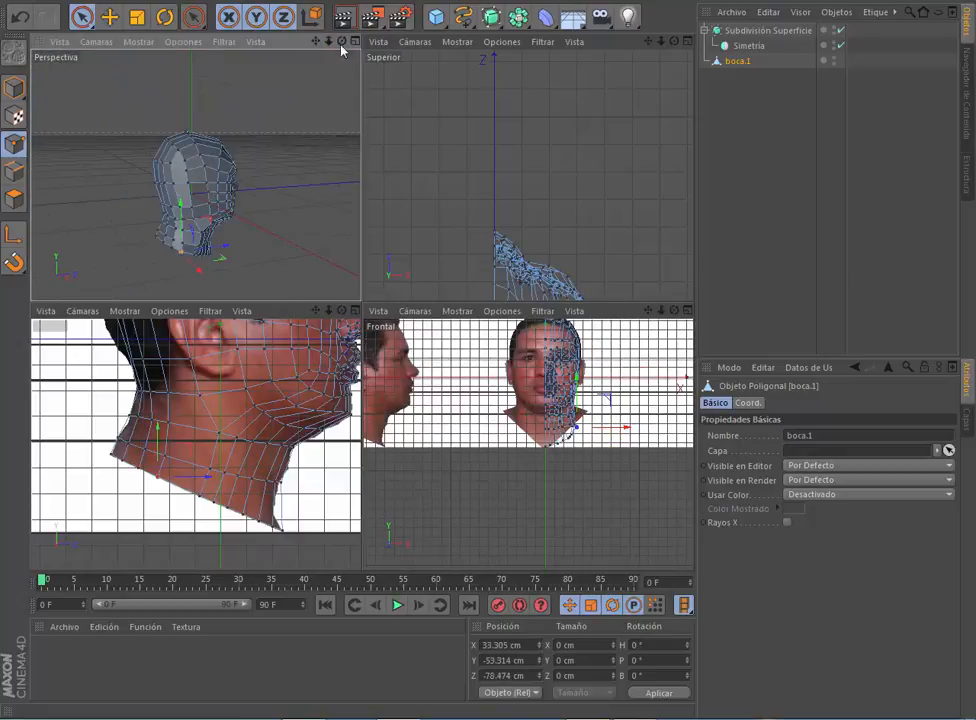
{"action": "left_click_drag", "start_coordinate": [341, 47], "coordinate": [220, 266]}
{"action": "left_click", "coordinate": [174, 272]}
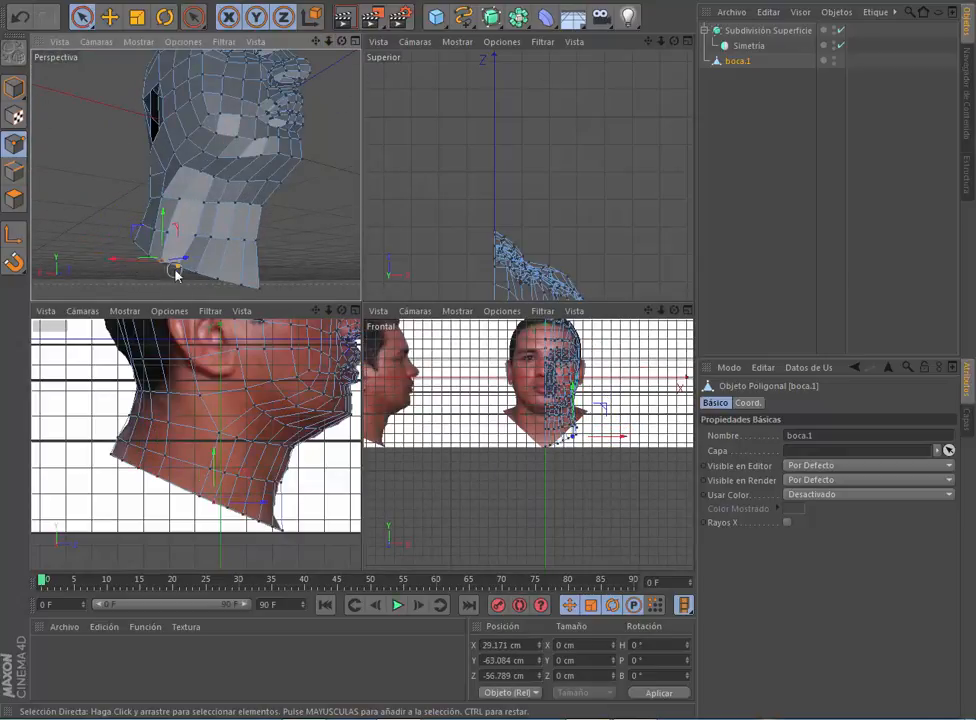
{"action": "left_click", "coordinate": [203, 199]}
{"action": "left_click", "coordinate": [191, 234]}
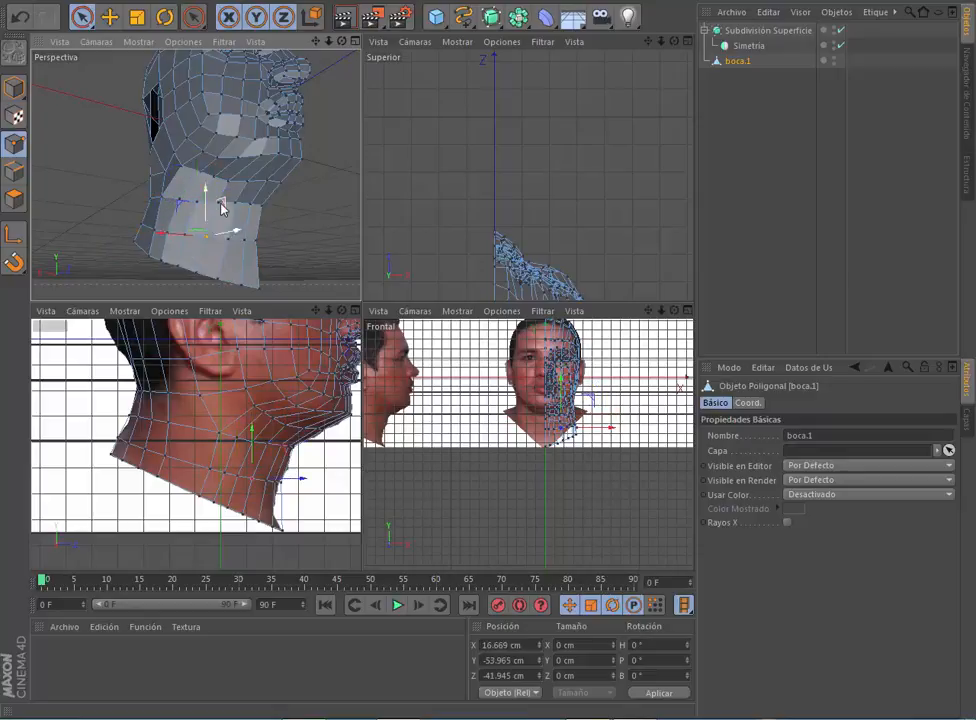
{"action": "left_click", "coordinate": [181, 200]}
{"action": "left_click_drag", "start_coordinate": [168, 266], "coordinate": [149, 258]}
{"action": "left_click_drag", "start_coordinate": [124, 259], "coordinate": [119, 258]}
{"action": "left_click_drag", "start_coordinate": [177, 268], "coordinate": [154, 270]}
Step: Nest boca.1 under the Simetría object to mirror and smooth the head
{"action": "left_click_drag", "start_coordinate": [195, 175], "coordinate": [195, 175], "text": "alt"}
{"action": "scroll", "coordinate": [195, 175], "scroll_direction": "down", "scroll_amount": 5}
{"action": "left_click_drag", "start_coordinate": [738, 61], "coordinate": [749, 46]}
{"action": "left_click_drag", "start_coordinate": [298, 155], "coordinate": [298, 155], "text": "alt"}
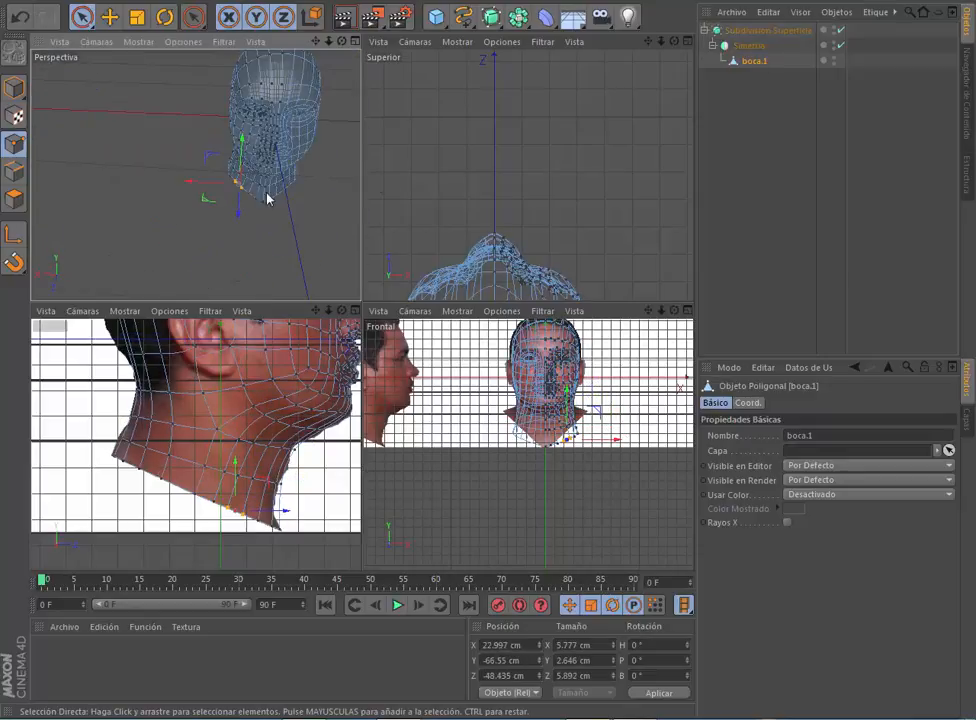
Step: Adjust the points of the lower front neck edge next to the throat in the perspective view
{"action": "left_click", "coordinate": [265, 202]}
{"action": "scroll", "coordinate": [273, 222], "scroll_direction": "up", "scroll_amount": 4}
{"action": "left_click_drag", "start_coordinate": [266, 235], "coordinate": [286, 258]}
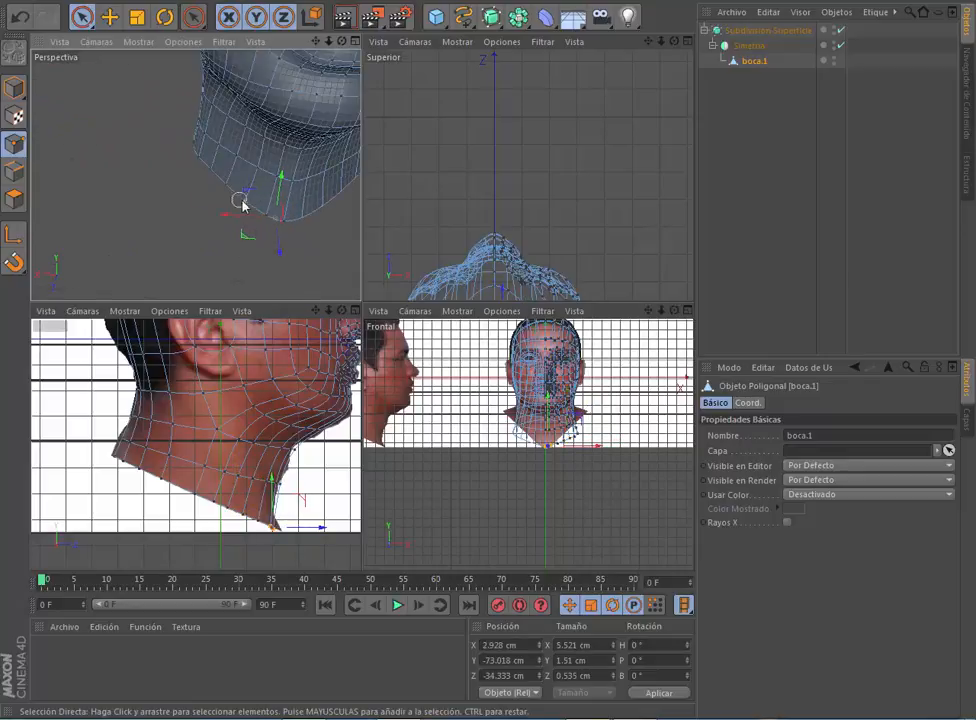
{"action": "left_click_drag", "start_coordinate": [241, 201], "coordinate": [229, 189]}
{"action": "left_click_drag", "start_coordinate": [233, 213], "coordinate": [232, 221]}
{"action": "left_click_drag", "start_coordinate": [224, 184], "coordinate": [220, 215]}
Step: Examine the smoothed head from the front and side in an enlarged perspective view
{"action": "scroll", "coordinate": [190, 197], "scroll_direction": "down", "scroll_amount": 4}
{"action": "scroll", "coordinate": [190, 197], "scroll_direction": "up", "scroll_amount": 5}
{"action": "scroll", "coordinate": [242, 216], "scroll_direction": "down", "scroll_amount": 5}
{"action": "scroll", "coordinate": [242, 216], "scroll_direction": "up", "scroll_amount": 2}
{"action": "left_click", "coordinate": [756, 131]}
{"action": "left_click_drag", "start_coordinate": [316, 42], "coordinate": [316, 42]}
{"action": "left_click", "coordinate": [355, 41]}
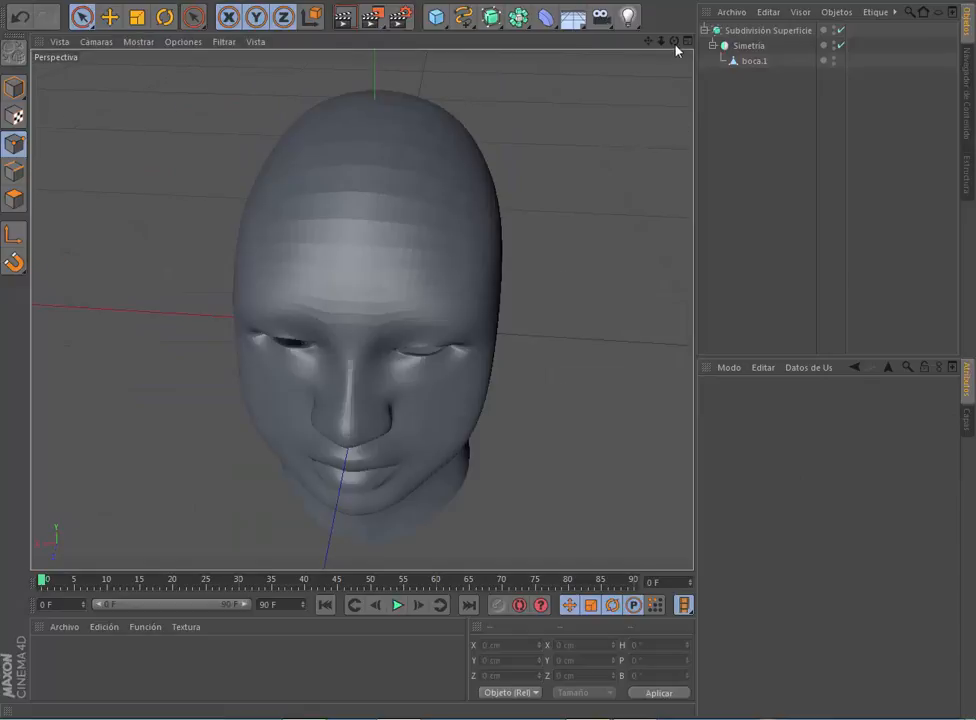
{"action": "left_click_drag", "start_coordinate": [674, 42], "coordinate": [361, 309]}
Step: Move three boca.1 points along the underside of the jaw inward along X
{"action": "left_click", "coordinate": [754, 61]}
{"action": "mouse_move", "coordinate": [754, 61]}
{"action": "left_mouse_down"}
{"action": "mouse_move", "coordinate": [714, 108]}
{"action": "mouse_move", "coordinate": [749, 46]}
{"action": "left_mouse_up"}
{"action": "left_click_drag", "start_coordinate": [674, 42], "coordinate": [361, 309]}
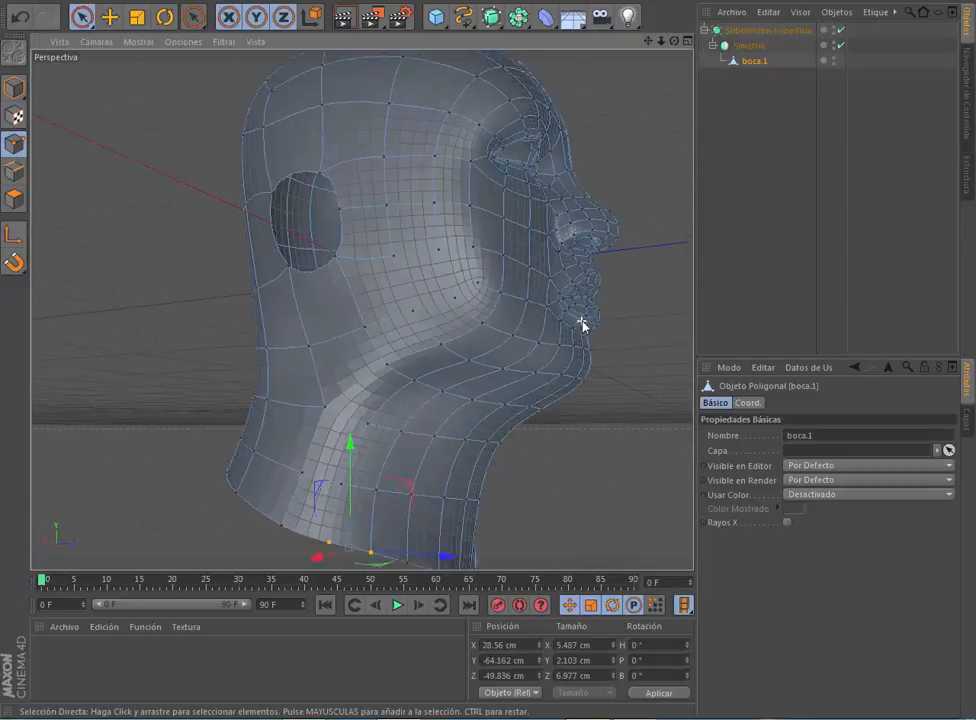
{"action": "scroll", "coordinate": [582, 324], "scroll_direction": "up", "scroll_amount": 1}
{"action": "left_click", "coordinate": [368, 363]}
{"action": "left_click_drag", "start_coordinate": [317, 358], "coordinate": [321, 360]}
{"action": "left_click_drag", "start_coordinate": [422, 394], "coordinate": [392, 383]}
{"action": "left_click_drag", "start_coordinate": [363, 389], "coordinate": [372, 392]}
{"action": "left_click", "coordinate": [452, 405]}
{"action": "left_click_drag", "start_coordinate": [418, 408], "coordinate": [427, 411]}
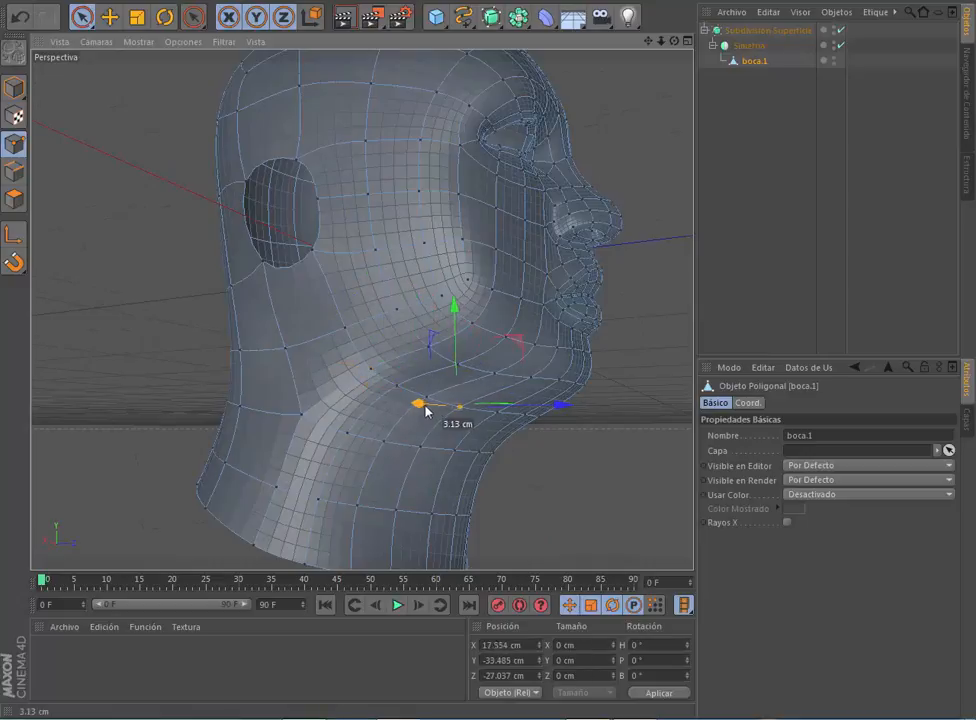
Step: Move the side neck points between the jaw and the lower neck edge slightly outward along X
{"action": "left_click", "coordinate": [300, 417]}
{"action": "left_click_drag", "start_coordinate": [230, 557], "coordinate": [227, 558]}
{"action": "left_click", "coordinate": [357, 513]}
{"action": "left_click_drag", "start_coordinate": [314, 520], "coordinate": [307, 521]}
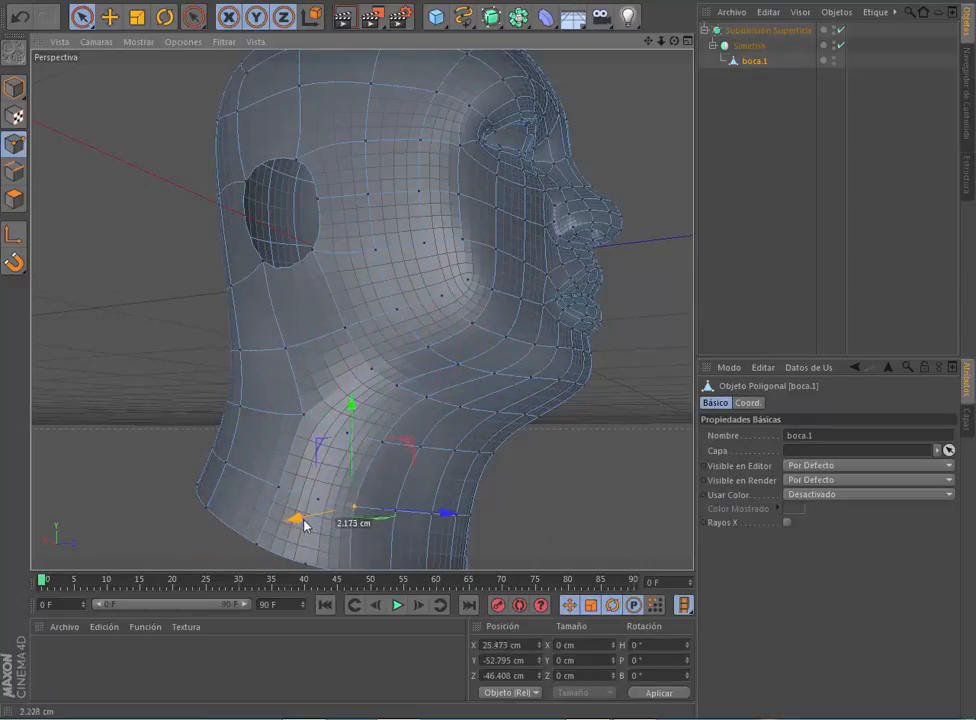
{"action": "scroll", "coordinate": [370, 475], "scroll_direction": "down", "scroll_amount": 3}
{"action": "left_click", "coordinate": [316, 373]}
{"action": "left_click_drag", "start_coordinate": [310, 374], "coordinate": [304, 374]}
{"action": "left_click", "coordinate": [367, 443]}
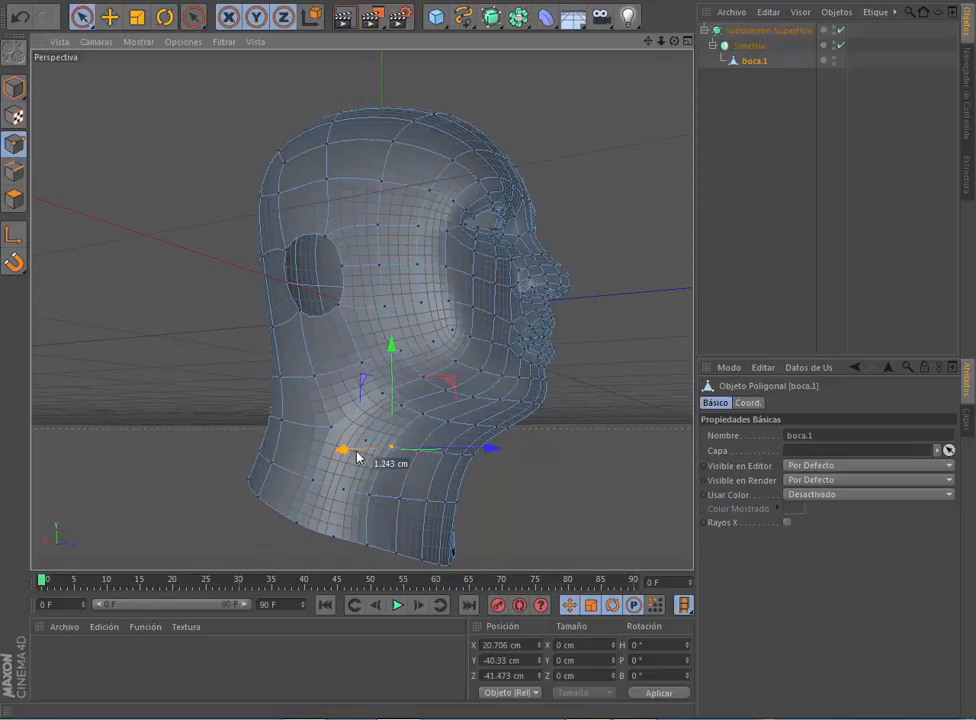
{"action": "left_click_drag", "start_coordinate": [357, 457], "coordinate": [354, 457]}
{"action": "left_click", "coordinate": [369, 497]}
{"action": "left_click_drag", "start_coordinate": [350, 502], "coordinate": [344, 503]}
Step: Examine the smoothed head and nape from the side and back
{"action": "scroll", "coordinate": [346, 502], "scroll_direction": "down", "scroll_amount": 4}
{"action": "left_click", "coordinate": [755, 200]}
{"action": "left_click_drag", "start_coordinate": [674, 41], "coordinate": [650, 110]}
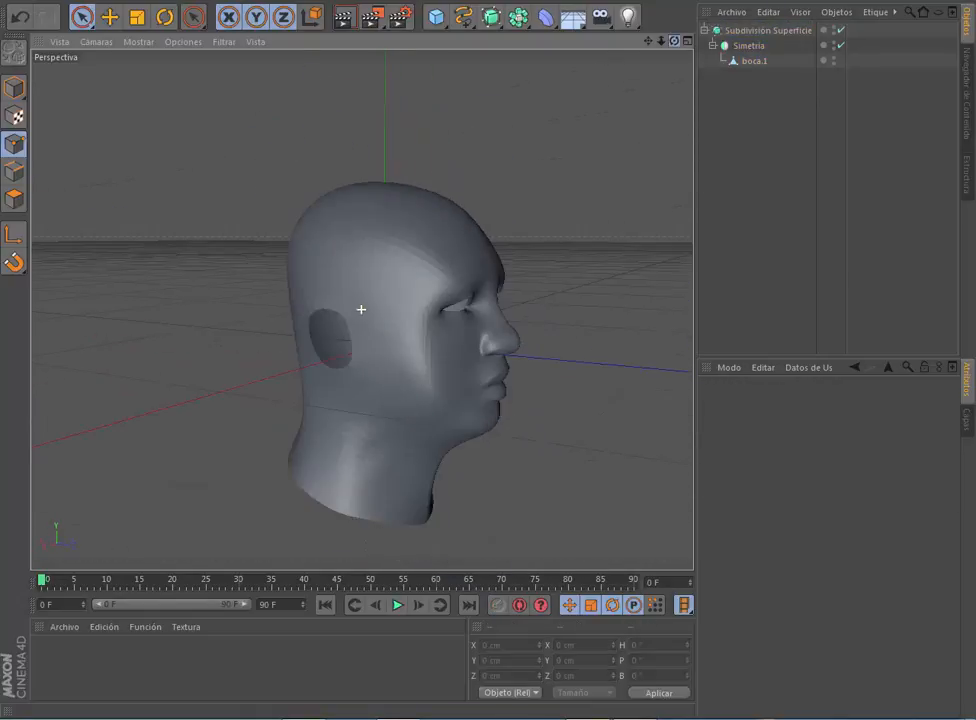
{"action": "left_click_drag", "start_coordinate": [674, 45], "coordinate": [640, 80]}
{"action": "left_click", "coordinate": [754, 61]}
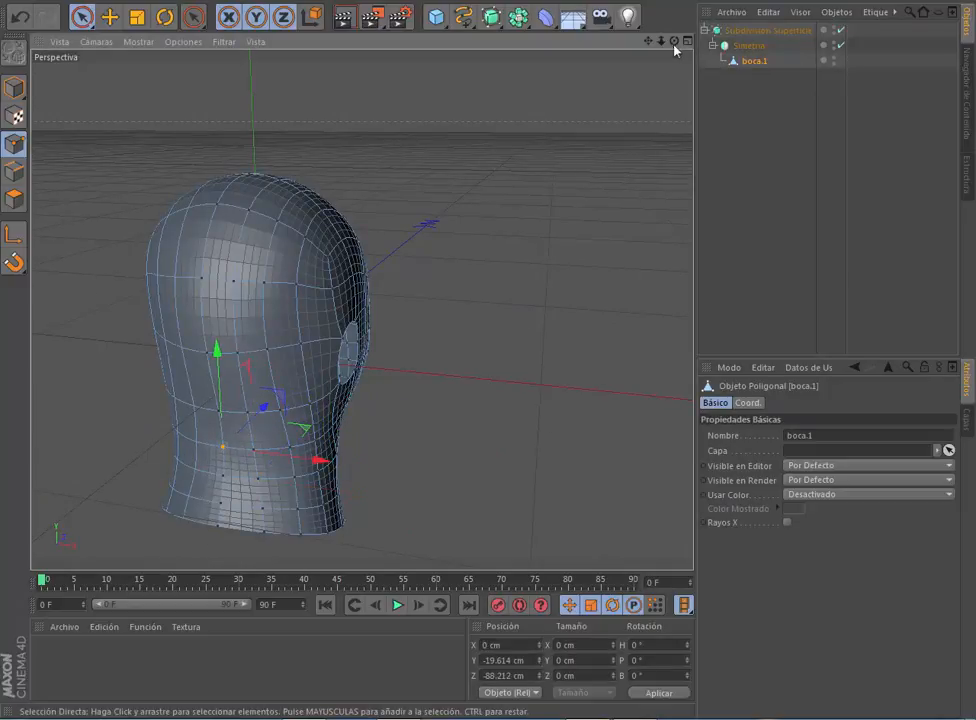
{"action": "left_click_drag", "start_coordinate": [674, 43], "coordinate": [655, 25]}
{"action": "left_click_drag", "start_coordinate": [278, 516], "coordinate": [200, 527]}
{"action": "left_click_drag", "start_coordinate": [674, 41], "coordinate": [600, 45]}
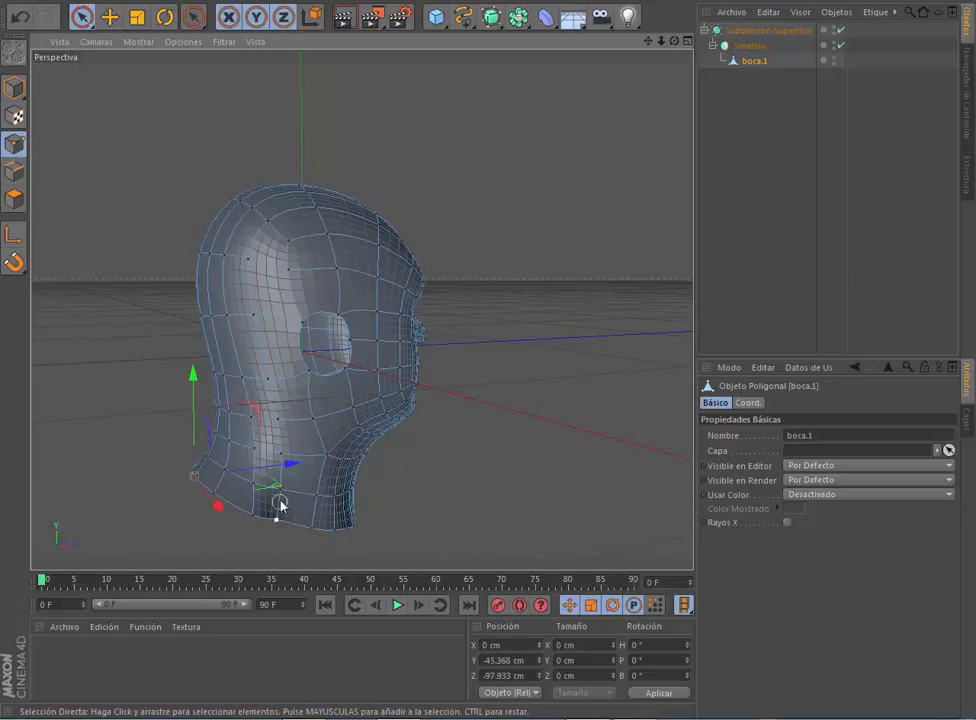
Step: Move the points of the lower front neck edge slightly outward along X in the perspective view
{"action": "left_click", "coordinate": [281, 528]}
{"action": "left_click", "coordinate": [282, 526]}
{"action": "left_click_drag", "start_coordinate": [674, 41], "coordinate": [575, 50]}
{"action": "left_click", "coordinate": [318, 530]}
{"action": "left_click", "coordinate": [396, 520]}
{"action": "left_click_drag", "start_coordinate": [342, 526], "coordinate": [341, 527]}
{"action": "left_click_drag", "start_coordinate": [413, 531], "coordinate": [433, 542]}
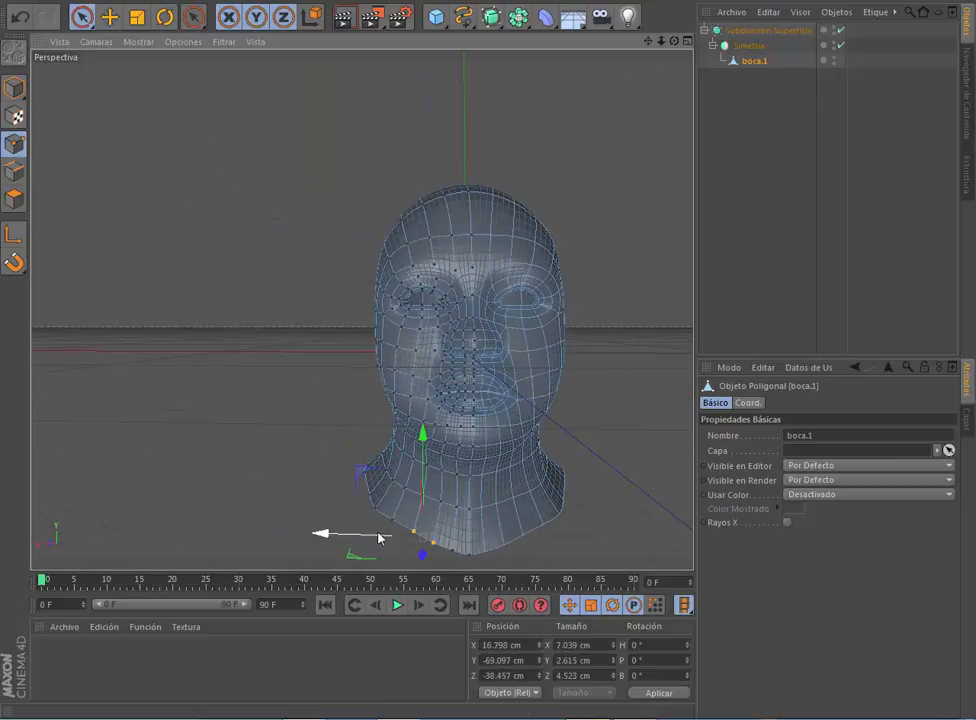
Step: Take boca.1 out of the Simetría object and enlarge the right view on the neck
{"action": "left_click", "coordinate": [740, 112]}
{"action": "left_click_drag", "start_coordinate": [674, 41], "coordinate": [612, 8]}
{"action": "left_click", "coordinate": [758, 63]}
{"action": "left_click_drag", "start_coordinate": [661, 41], "coordinate": [760, 48]}
{"action": "left_click", "coordinate": [688, 42]}
{"action": "left_click", "coordinate": [357, 311]}
{"action": "scroll", "coordinate": [597, 345], "scroll_direction": "up", "scroll_amount": 4}
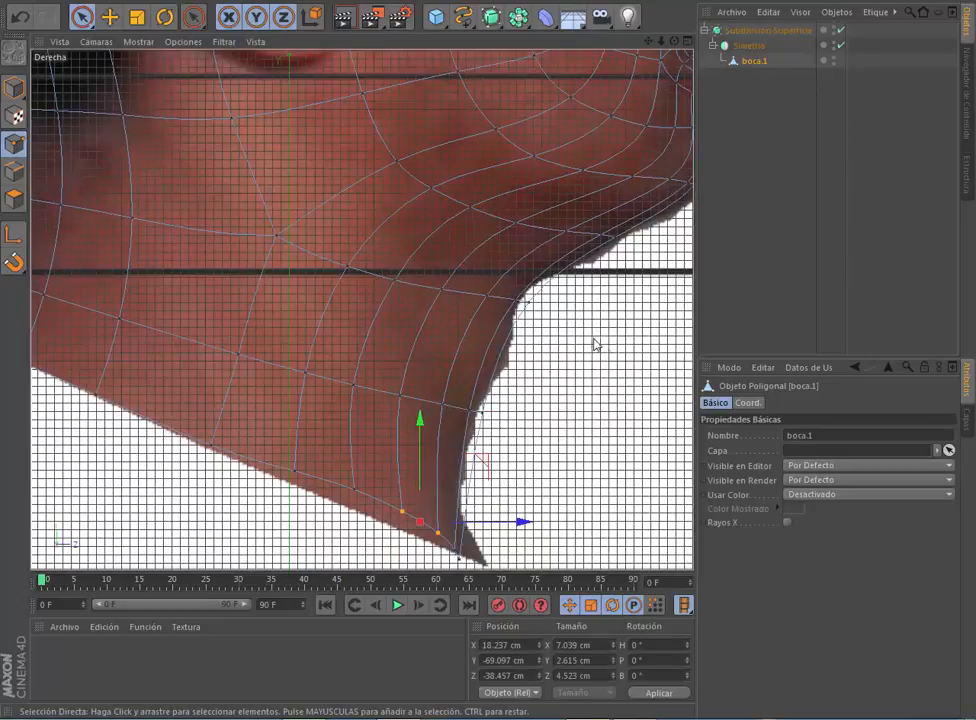
{"action": "left_click_drag", "start_coordinate": [302, 302], "coordinate": [307, 284]}
{"action": "left_click_drag", "start_coordinate": [754, 61], "coordinate": [732, 94]}
Step: Raise the row of neck points above the lower edge into an even, nearly horizontal line in the right view
{"action": "mouse_move", "coordinate": [299, 281]}
{"action": "left_mouse_down"}
{"action": "mouse_move", "coordinate": [311, 272]}
{"action": "mouse_move", "coordinate": [288, 275]}
{"action": "left_mouse_up"}
{"action": "left_click", "coordinate": [300, 376]}
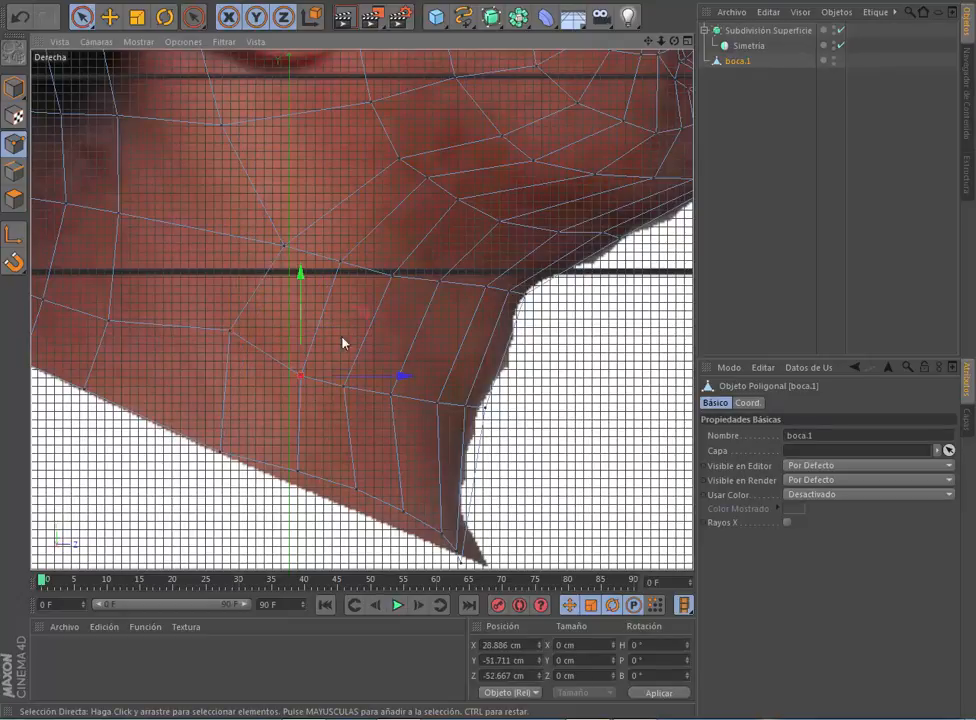
{"action": "left_click_drag", "start_coordinate": [385, 350], "coordinate": [523, 350]}
{"action": "left_click_drag", "start_coordinate": [494, 288], "coordinate": [352, 287]}
{"action": "left_click", "coordinate": [440, 354]}
{"action": "left_click_drag", "start_coordinate": [498, 291], "coordinate": [400, 291]}
{"action": "left_click", "coordinate": [354, 344]}
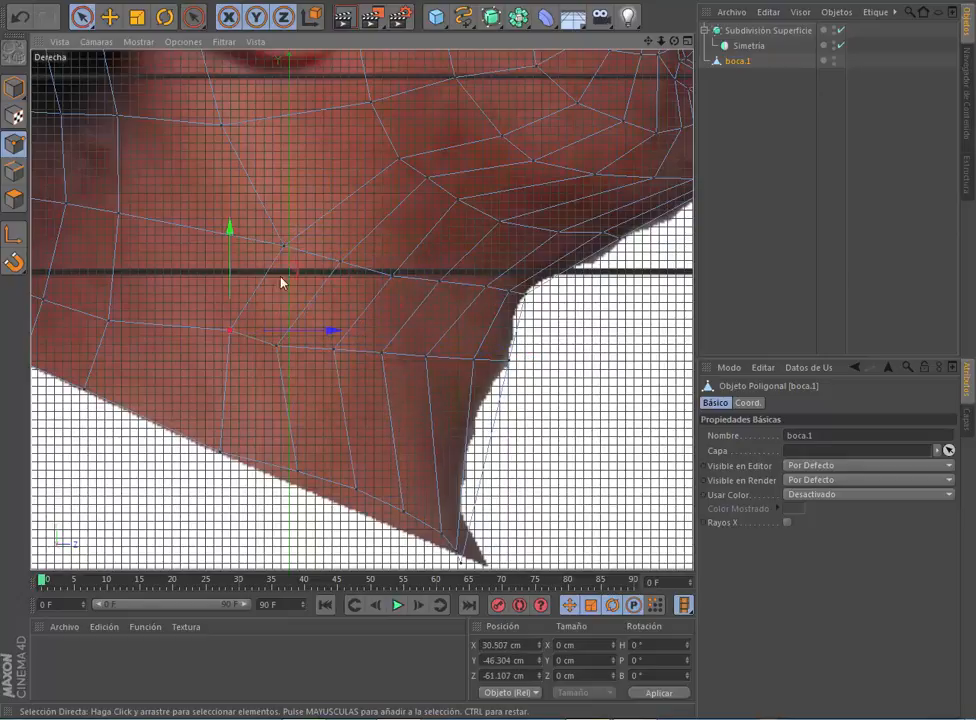
{"action": "left_click_drag", "start_coordinate": [281, 283], "coordinate": [258, 290]}
Step: Weld the jaw-angle point to the side neck point below it
{"action": "left_click_drag", "start_coordinate": [194, 17], "coordinate": [250, 96]}
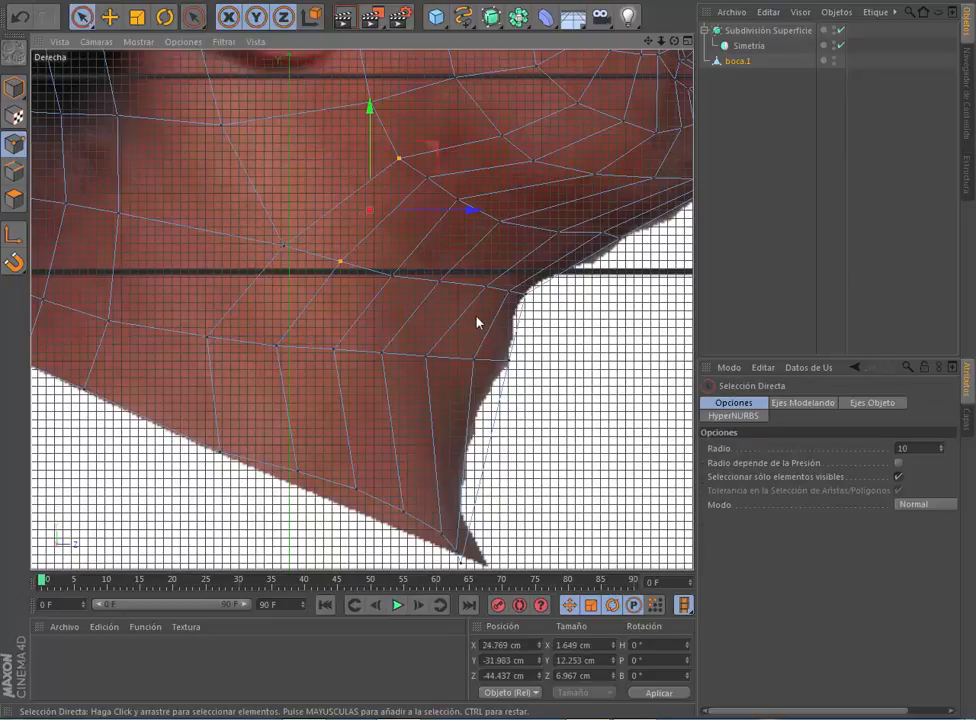
{"action": "key", "text": "m"}
{"action": "key", "text": "q"}
{"action": "key", "text": "space"}
{"action": "left_click", "coordinate": [430, 180]}
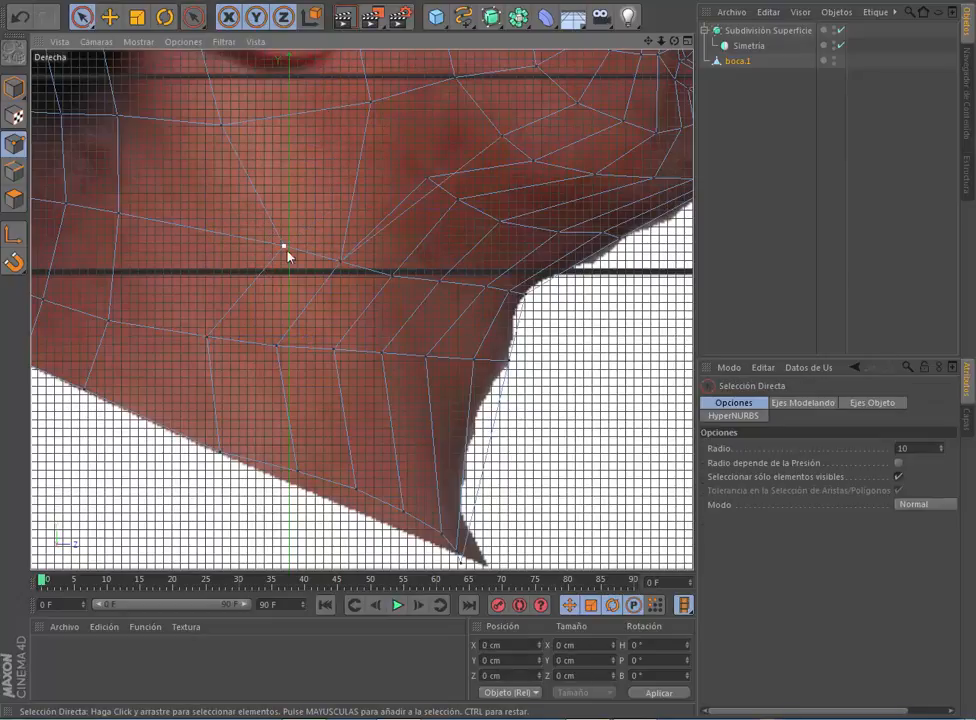
Step: Reposition the side neck points around the welded point to straighten the vertical edge lines
{"action": "left_click_drag", "start_coordinate": [287, 257], "coordinate": [222, 458]}
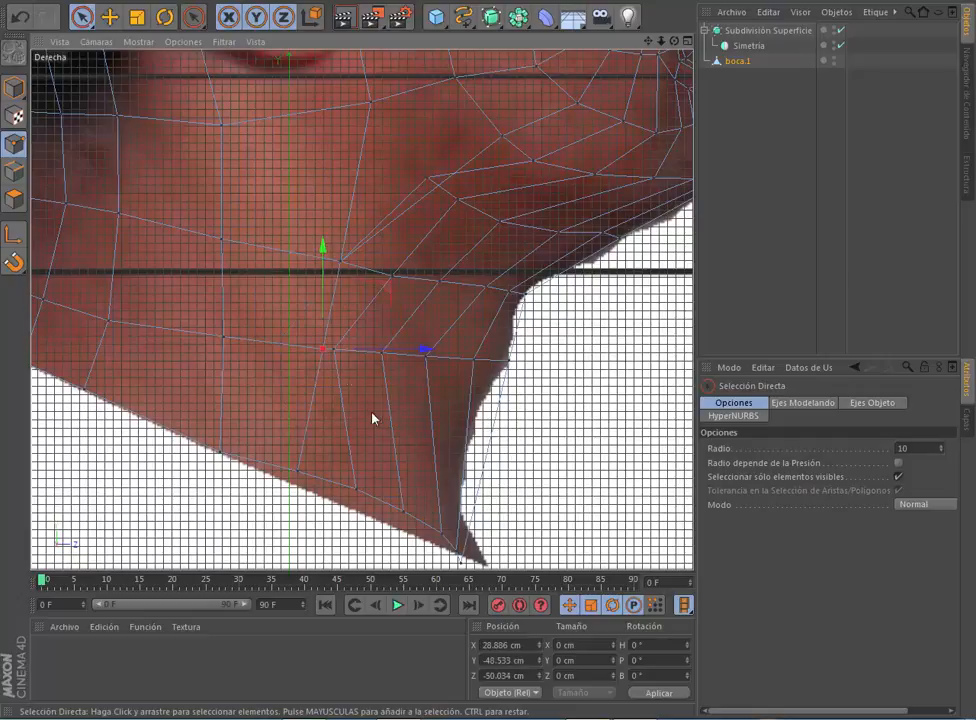
{"action": "left_click_drag", "start_coordinate": [372, 418], "coordinate": [447, 289]}
{"action": "left_click_drag", "start_coordinate": [402, 205], "coordinate": [368, 135]}
{"action": "left_click", "coordinate": [427, 179]}
{"action": "left_click_drag", "start_coordinate": [489, 122], "coordinate": [498, 151]}
Step: Raise and align the row of points running from behind the ear to under the jaw
{"action": "left_click", "coordinate": [308, 190]}
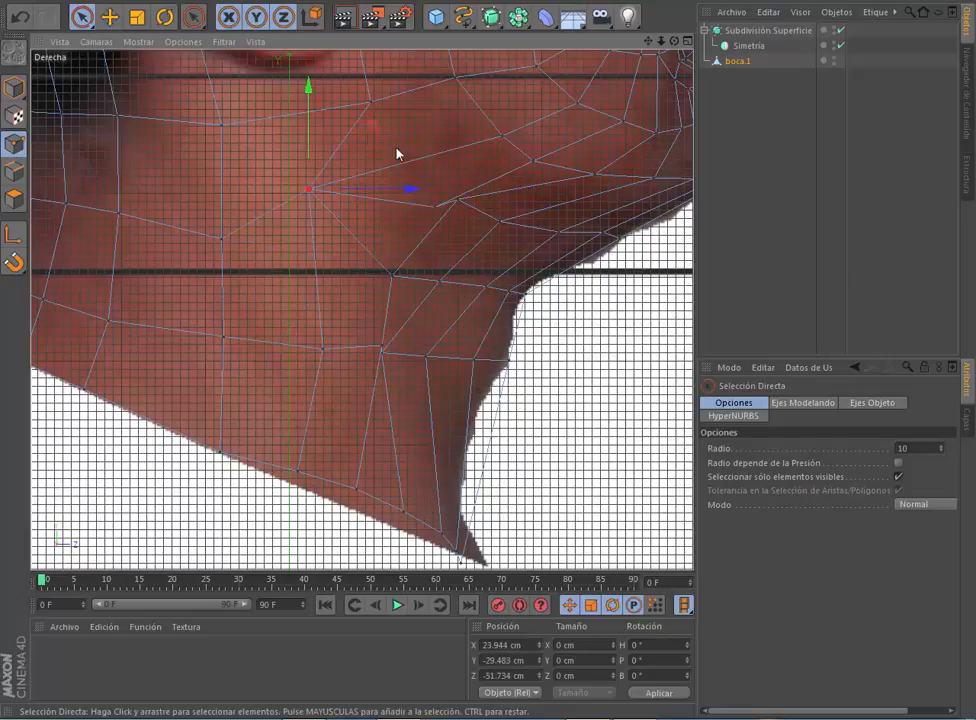
{"action": "left_click_drag", "start_coordinate": [367, 137], "coordinate": [435, 130]}
{"action": "left_click", "coordinate": [222, 238]}
{"action": "left_click_drag", "start_coordinate": [288, 179], "coordinate": [301, 139]}
{"action": "left_click", "coordinate": [119, 213]}
{"action": "left_click_drag", "start_coordinate": [180, 158], "coordinate": [195, 148]}
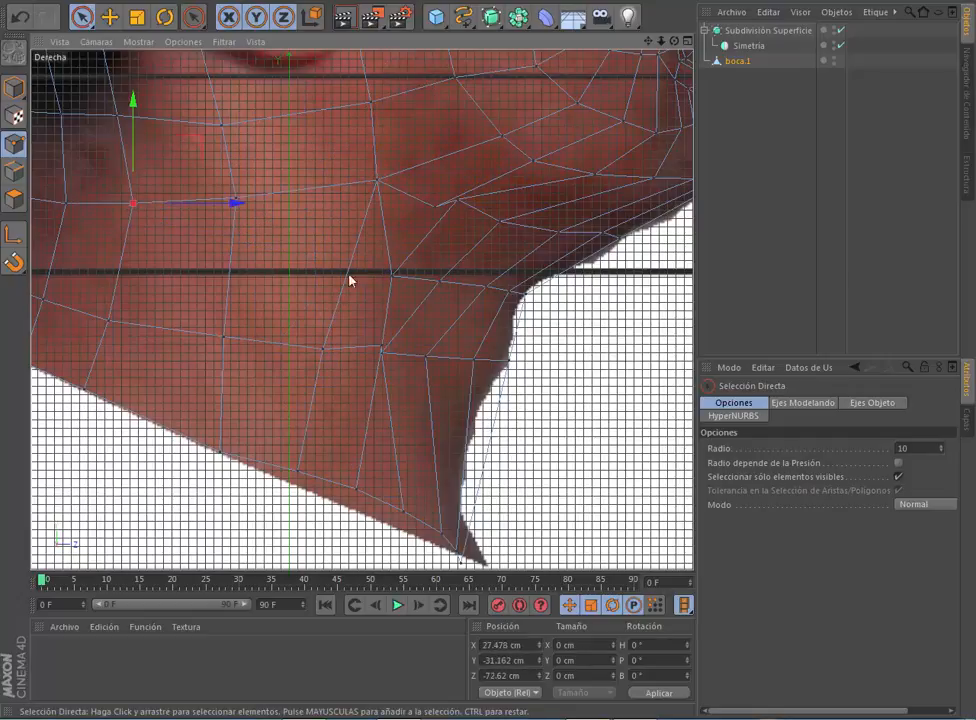
{"action": "mouse_move", "coordinate": [519, 160]}
{"action": "left_mouse_down"}
{"action": "mouse_move", "coordinate": [489, 152]}
{"action": "mouse_move", "coordinate": [519, 153]}
{"action": "left_mouse_up"}
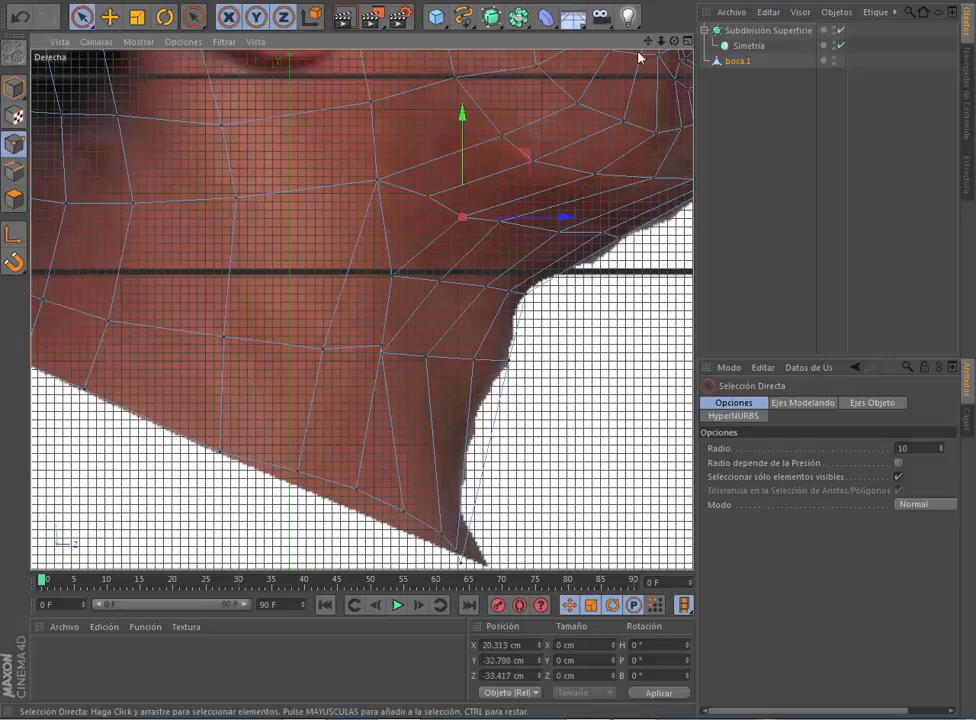
Step: Fine-tune the middle neck points and shift one in the row above the lower edge toward the throat
{"action": "left_click", "coordinate": [376, 181]}
{"action": "left_click", "coordinate": [326, 344]}
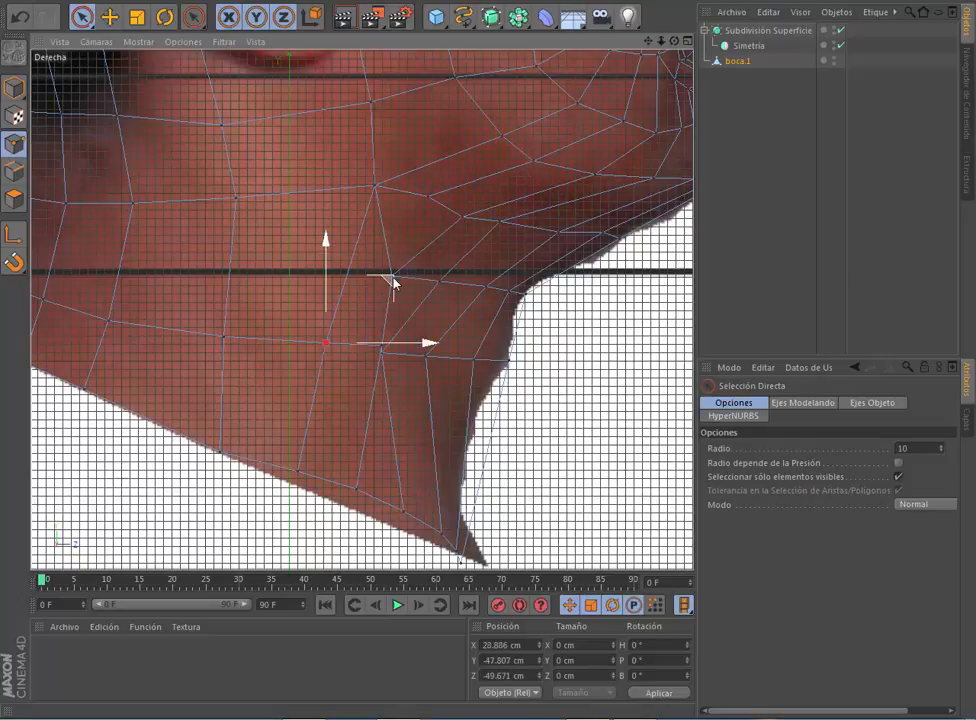
{"action": "left_click_drag", "start_coordinate": [459, 215], "coordinate": [454, 221]}
{"action": "left_click", "coordinate": [382, 350]}
{"action": "left_click_drag", "start_coordinate": [444, 290], "coordinate": [476, 292]}
{"action": "left_click", "coordinate": [382, 344]}
Step: Shift the front lower-edge neck points and raise the throat points to about Y -56 cm
{"action": "left_click", "coordinate": [298, 471]}
{"action": "left_click_drag", "start_coordinate": [361, 408], "coordinate": [434, 454]}
{"action": "left_click", "coordinate": [356, 489]}
{"action": "left_click", "coordinate": [461, 566]}
{"action": "left_click_drag", "start_coordinate": [521, 504], "coordinate": [517, 357]}
{"action": "left_click", "coordinate": [457, 550]}
{"action": "left_click", "coordinate": [480, 417]}
{"action": "left_click_drag", "start_coordinate": [548, 360], "coordinate": [545, 357]}
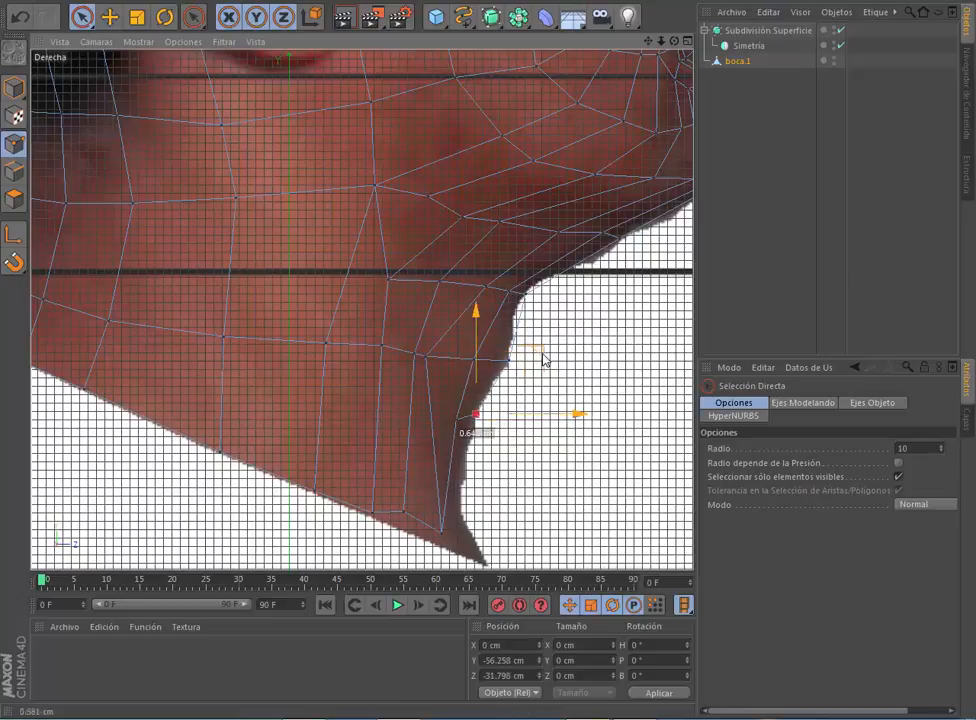
Step: Shift points in the row above the lower neck edge along Z to space the columns evenly
{"action": "left_click", "coordinate": [426, 356]}
{"action": "left_click_drag", "start_coordinate": [488, 302], "coordinate": [505, 299]}
{"action": "left_click", "coordinate": [382, 346]}
{"action": "left_click_drag", "start_coordinate": [442, 288], "coordinate": [388, 289]}
{"action": "left_click", "coordinate": [326, 343]}
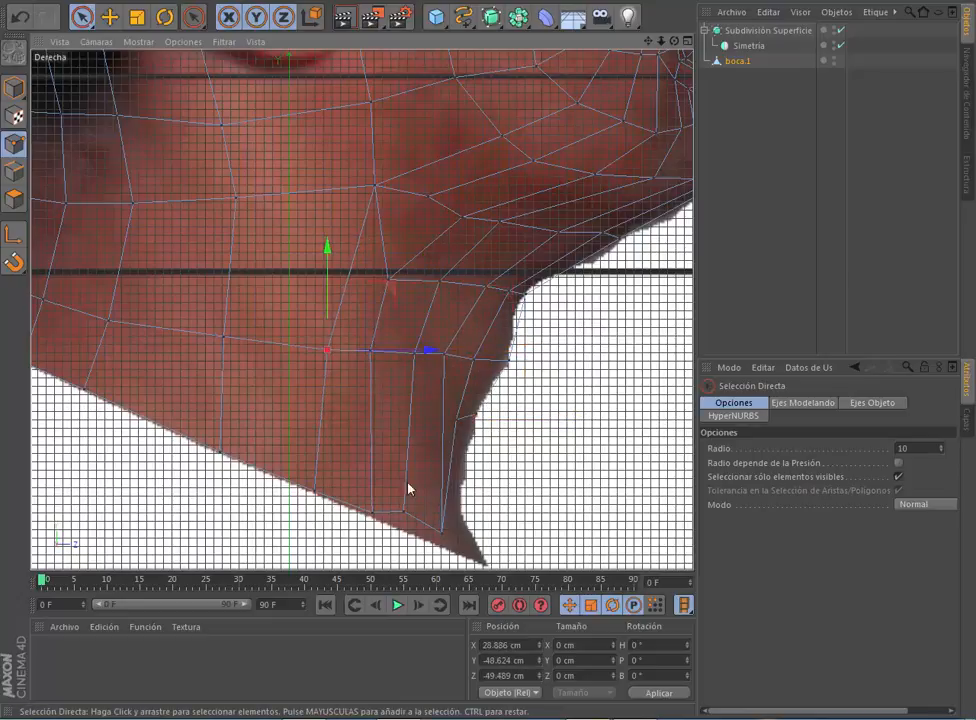
Step: Raise the remaining front and side points of the lower neck edge to form a shorter, nearly level border
{"action": "left_click", "coordinate": [442, 531]}
{"action": "left_click_drag", "start_coordinate": [506, 468], "coordinate": [495, 361]}
{"action": "left_click", "coordinate": [404, 511]}
{"action": "left_click_drag", "start_coordinate": [469, 448], "coordinate": [425, 368]}
{"action": "left_click", "coordinate": [457, 418]}
{"action": "left_click", "coordinate": [430, 424]}
{"action": "left_click", "coordinate": [373, 513]}
{"action": "left_click", "coordinate": [314, 491]}
{"action": "left_click_drag", "start_coordinate": [380, 429], "coordinate": [377, 367]}
{"action": "left_click", "coordinate": [220, 452]}
{"action": "left_click_drag", "start_coordinate": [285, 394], "coordinate": [289, 354]}
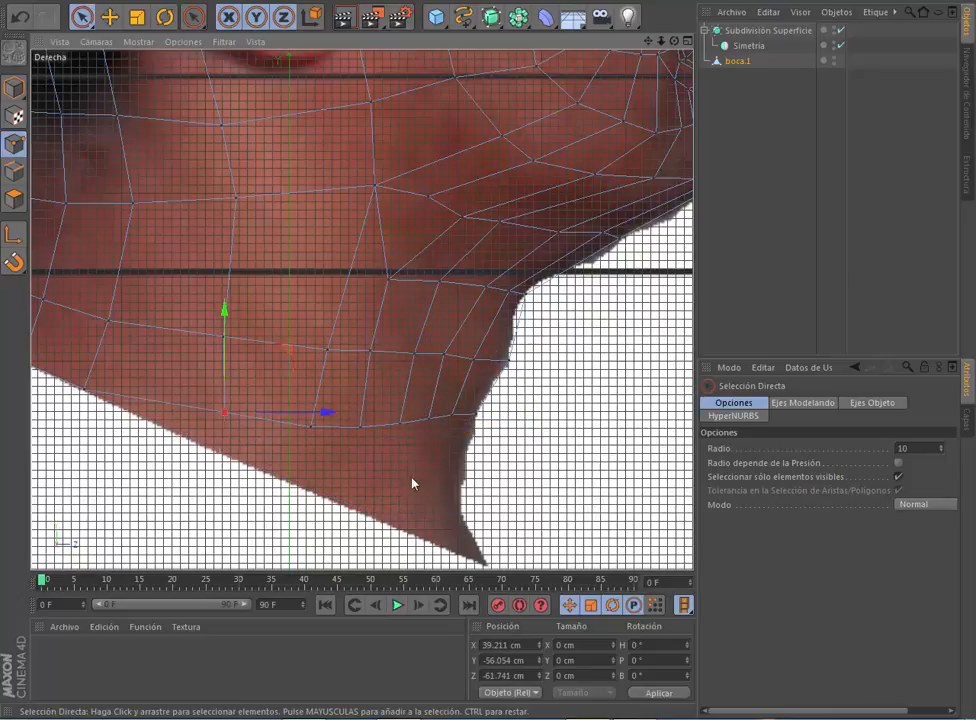
Step: Level the lower neck border and move its side point back to about Z -64.3 cm
{"action": "left_click_drag", "start_coordinate": [401, 424], "coordinate": [311, 427]}
{"action": "left_click_drag", "start_coordinate": [357, 324], "coordinate": [357, 320]}
{"action": "left_click", "coordinate": [224, 412]}
{"action": "left_click_drag", "start_coordinate": [290, 351], "coordinate": [269, 353]}
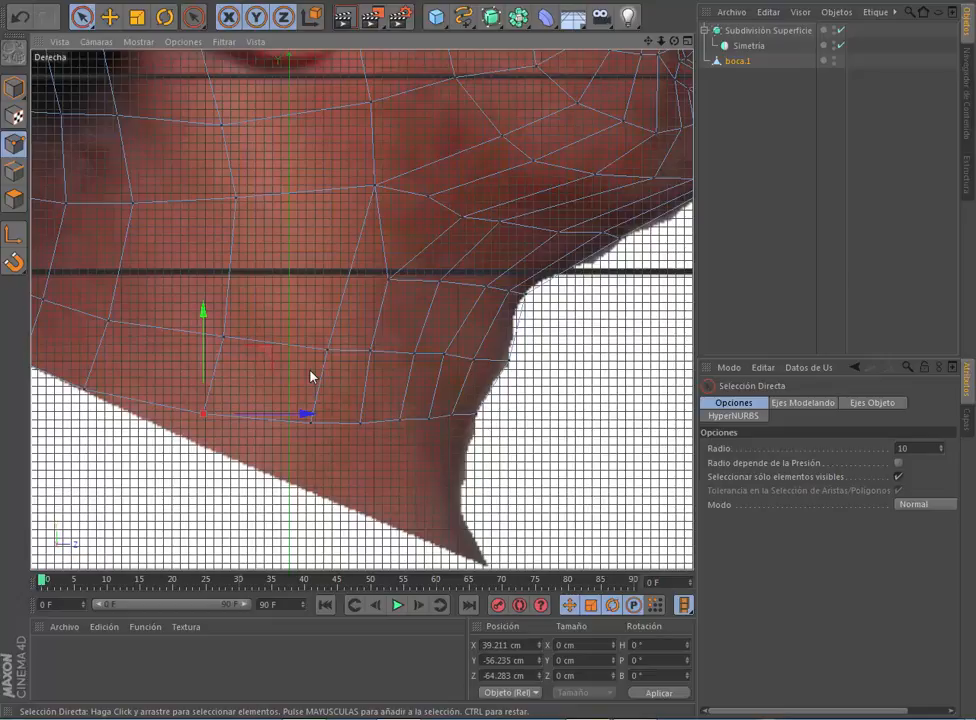
Step: Move the three points below the ear and behind the jaw slightly toward the back of the head
{"action": "scroll", "coordinate": [431, 294], "scroll_direction": "down", "scroll_amount": 4}
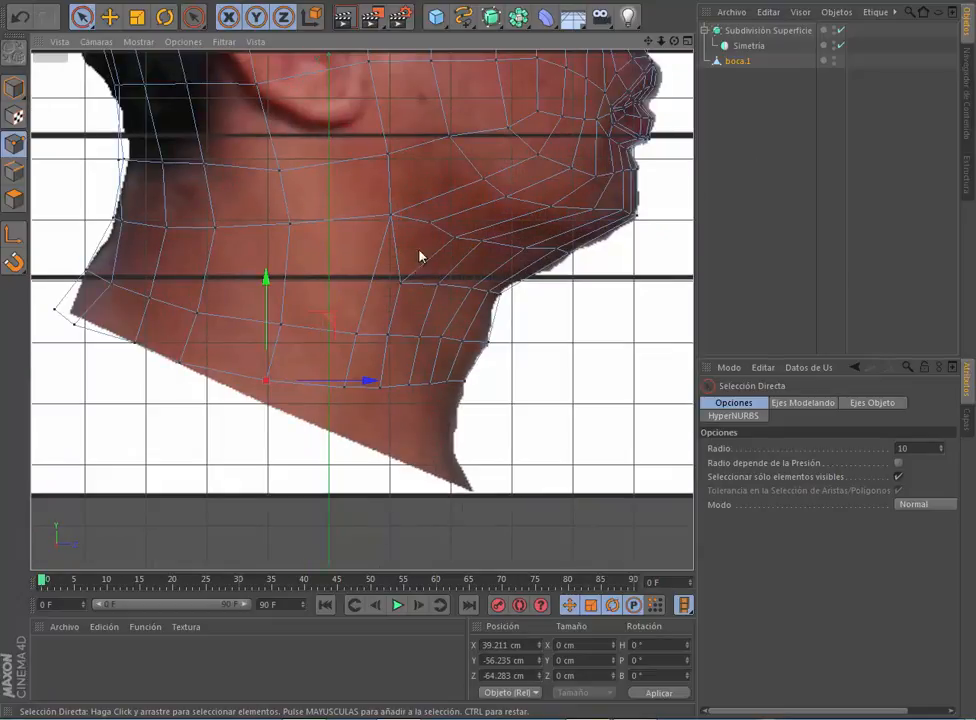
{"action": "left_click", "coordinate": [388, 156]}
{"action": "left_click_drag", "start_coordinate": [448, 98], "coordinate": [431, 99]}
{"action": "left_click", "coordinate": [390, 215]}
{"action": "left_click_drag", "start_coordinate": [449, 158], "coordinate": [439, 153]}
{"action": "left_click", "coordinate": [430, 222]}
{"action": "left_click_drag", "start_coordinate": [487, 165], "coordinate": [476, 169]}
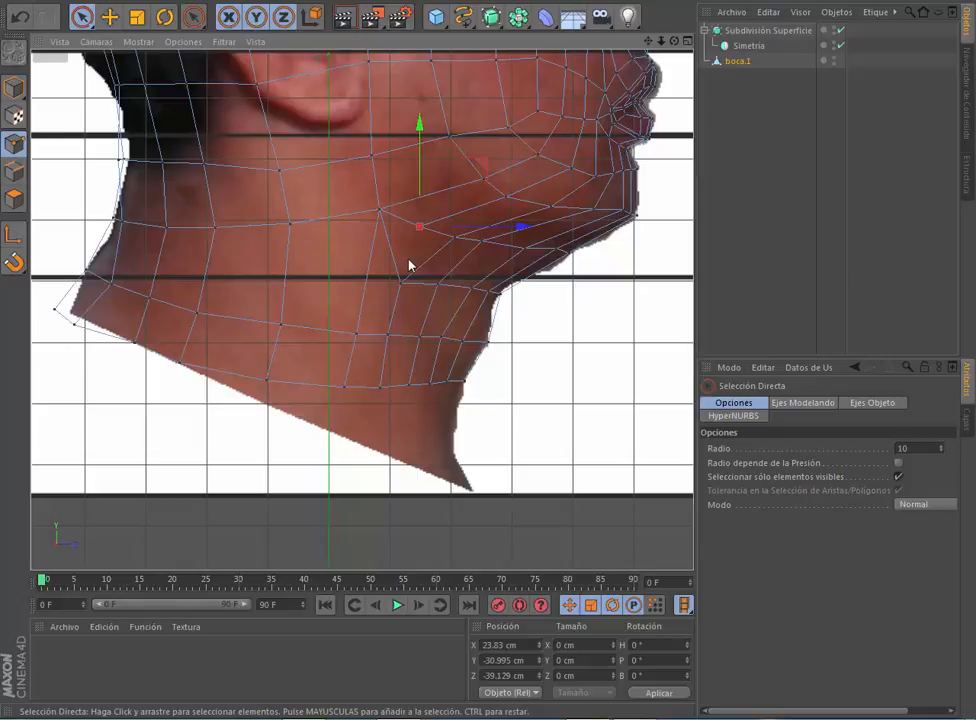
Step: Cut a new edge line across the neck from the throat-side column to the nape
{"action": "left_click_drag", "start_coordinate": [194, 17], "coordinate": [258, 39]}
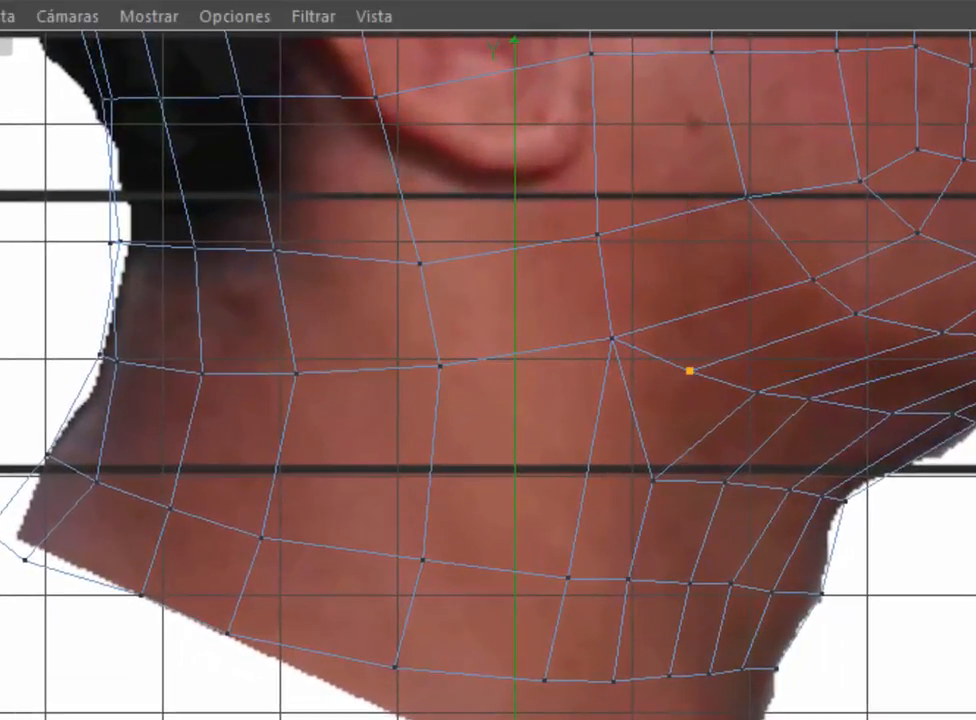
{"action": "left_click_drag", "start_coordinate": [653, 480], "coordinate": [72, 406]}
{"action": "key", "text": "space"}
Step: Slide the new cut's points down along their edges to even out the neck rows
{"action": "left_click", "coordinate": [108, 411]}
{"action": "left_click", "coordinate": [340, 0]}
{"action": "mouse_move", "coordinate": [462, 92]}
{"action": "mouse_move", "coordinate": [453, 65]}
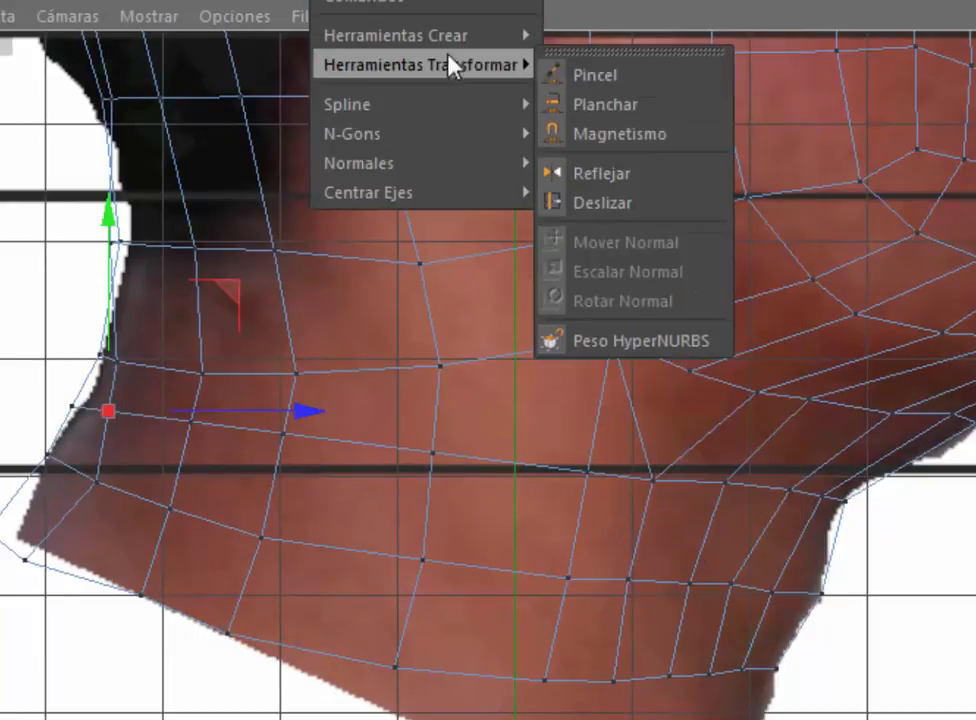
{"action": "left_click", "coordinate": [590, 200]}
{"action": "left_click_drag", "start_coordinate": [408, 490], "coordinate": [588, 478]}
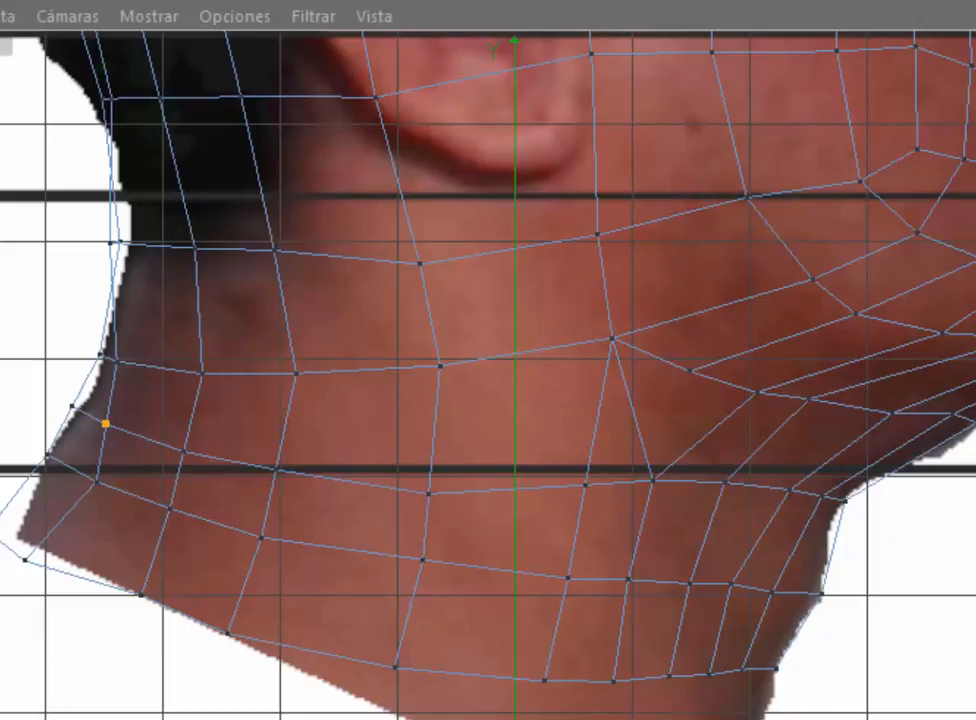
{"action": "left_click", "coordinate": [617, 192]}
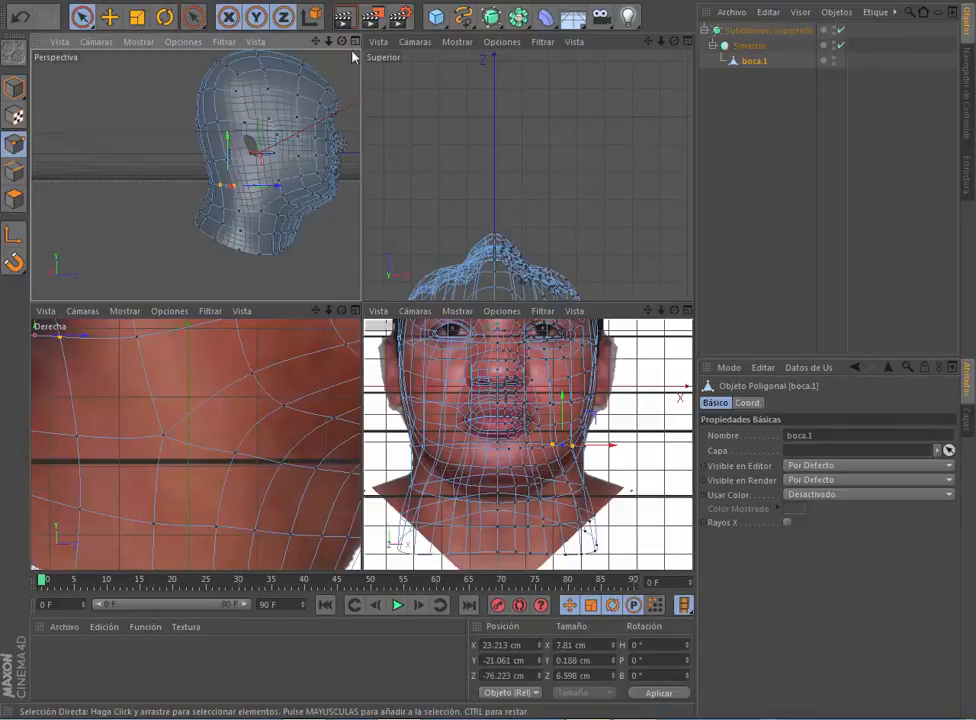
Step: Nudge two neck points together and one neighbouring lower neck point slightly to even out the contour
{"action": "left_click_drag", "start_coordinate": [353, 55], "coordinate": [214, 155], "text": "alt"}
{"action": "scroll", "coordinate": [214, 155], "scroll_direction": "up", "scroll_amount": 3}
{"action": "left_click", "coordinate": [151, 184]}
{"action": "left_click", "coordinate": [157, 213], "text": "shift"}
{"action": "left_click_drag", "start_coordinate": [183, 201], "coordinate": [179, 207]}
{"action": "scroll", "coordinate": [240, 277], "scroll_direction": "up", "scroll_amount": 3}
{"action": "middle_click_drag", "start_coordinate": [240, 277], "coordinate": [283, 229], "text": "alt"}
{"action": "left_click", "coordinate": [248, 218]}
{"action": "left_click_drag", "start_coordinate": [280, 228], "coordinate": [296, 233]}
Step: Shift two lower rear neck points slightly outward to about X 23.3 cm, deselect, and check the smoothed head from the front
{"action": "left_click_drag", "start_coordinate": [296, 233], "coordinate": [254, 111], "text": "alt"}
{"action": "scroll", "coordinate": [257, 109], "scroll_direction": "down", "scroll_amount": 3}
{"action": "scroll", "coordinate": [214, 105], "scroll_direction": "up", "scroll_amount": 3}
{"action": "left_click", "coordinate": [174, 101]}
{"action": "left_click", "coordinate": [239, 133], "text": "shift"}
{"action": "scroll", "coordinate": [233, 109], "scroll_direction": "down", "scroll_amount": 6}
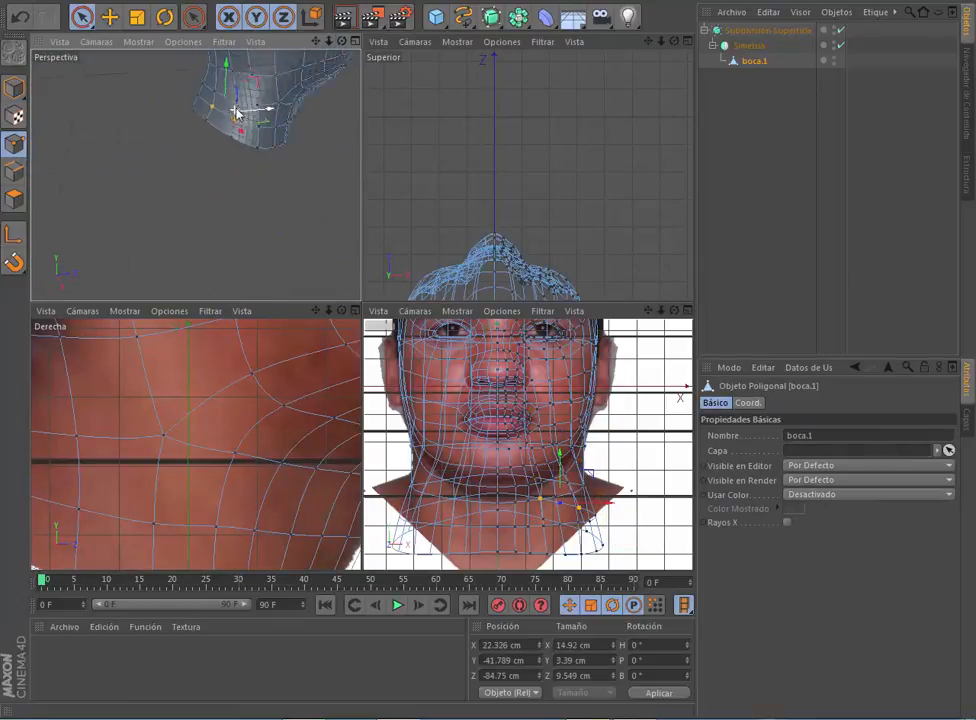
{"action": "middle_click_drag", "start_coordinate": [233, 109], "coordinate": [176, 214], "text": "alt"}
{"action": "left_click", "coordinate": [858, 146]}
{"action": "left_click_drag", "start_coordinate": [250, 150], "coordinate": [197, 175], "text": "alt"}
{"action": "middle_click", "coordinate": [197, 175]}
{"action": "mouse_move", "coordinate": [553, 172]}
{"action": "left_mouse_down", "text": "alt"}
{"action": "mouse_move", "coordinate": [640, 175]}
{"action": "mouse_move", "coordinate": [570, 176]}
{"action": "left_mouse_up", "text": "alt"}
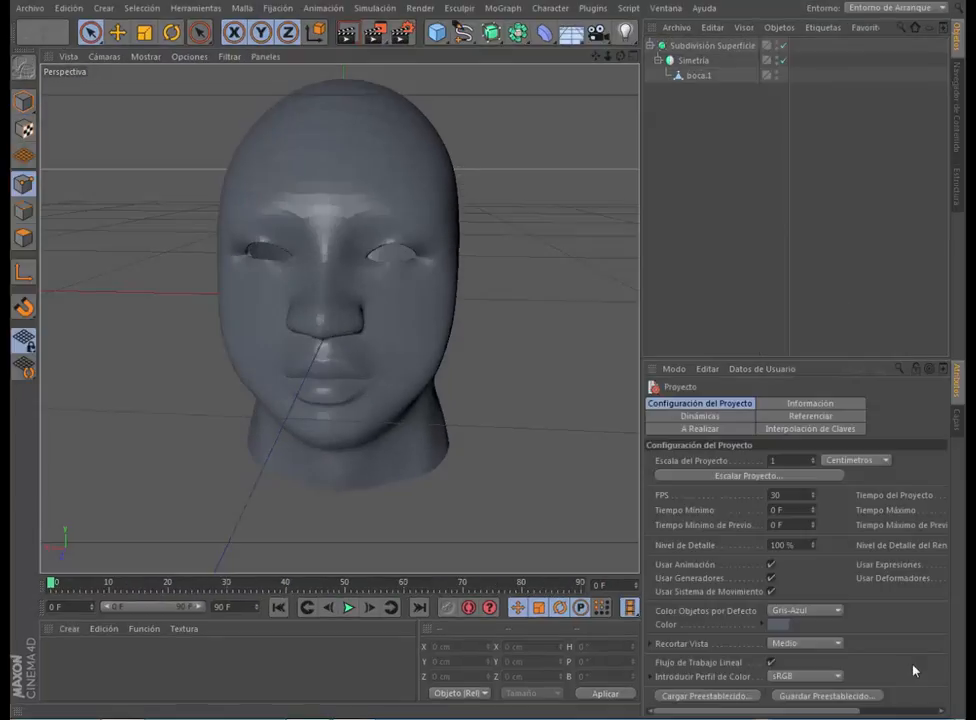
Step: Move the Simetría object out of the Subdivisión Superficie so the low-poly head shows in the side view
{"action": "left_click", "coordinate": [634, 57]}
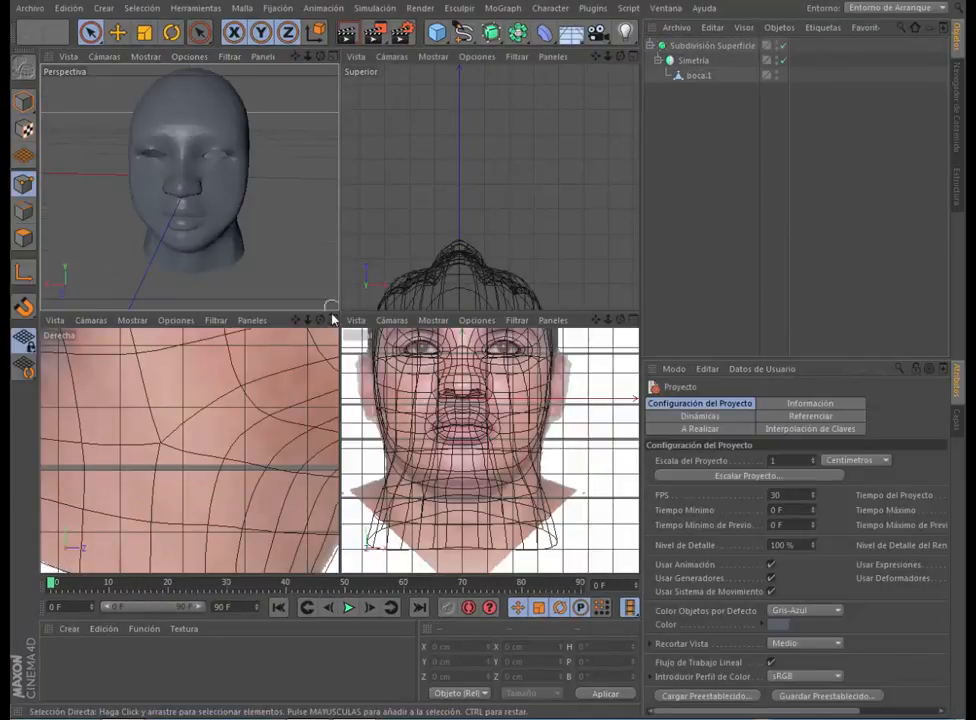
{"action": "left_click", "coordinate": [331, 319]}
{"action": "scroll", "coordinate": [460, 248], "scroll_direction": "down", "scroll_amount": 6}
{"action": "middle_click_drag", "start_coordinate": [345, 242], "coordinate": [316, 510], "text": "alt"}
{"action": "left_click", "coordinate": [692, 62]}
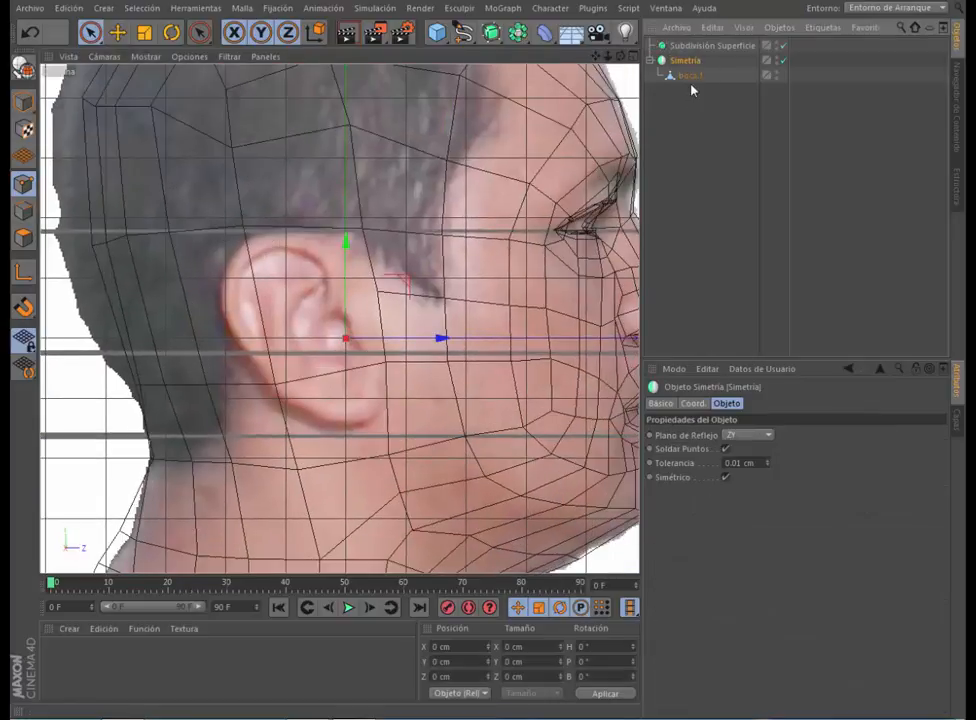
Step: With the Knife in Trayectoria mode on boca.1, cut a horizontal edge line from the ear opening's rear edge to the back of the head
{"action": "left_click", "coordinate": [106, 10]}
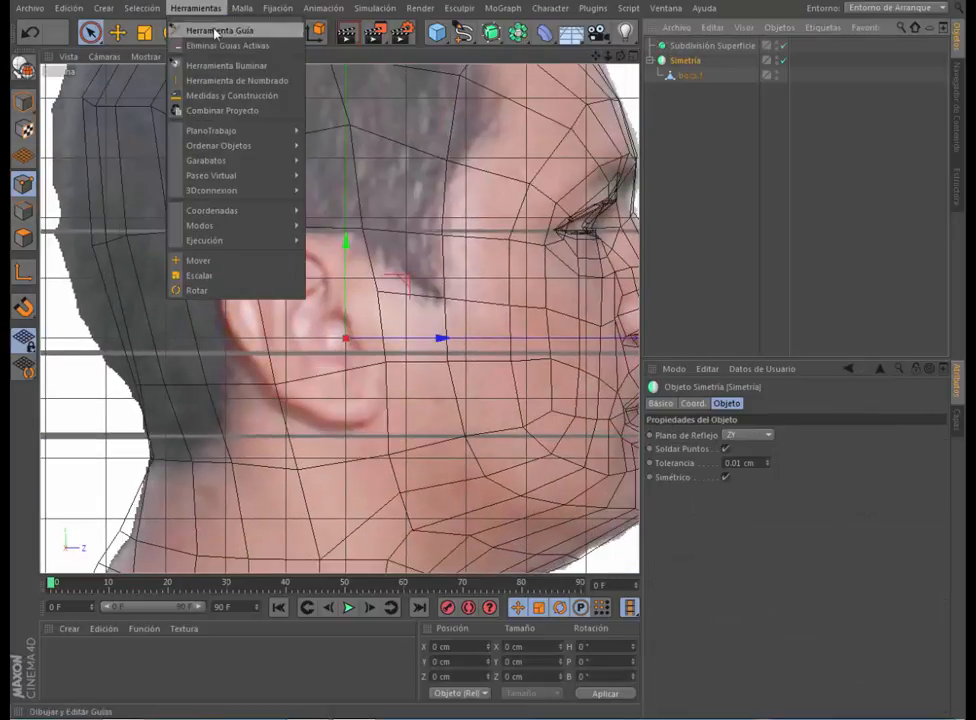
{"action": "left_click", "coordinate": [25, 239]}
{"action": "left_click", "coordinate": [680, 76]}
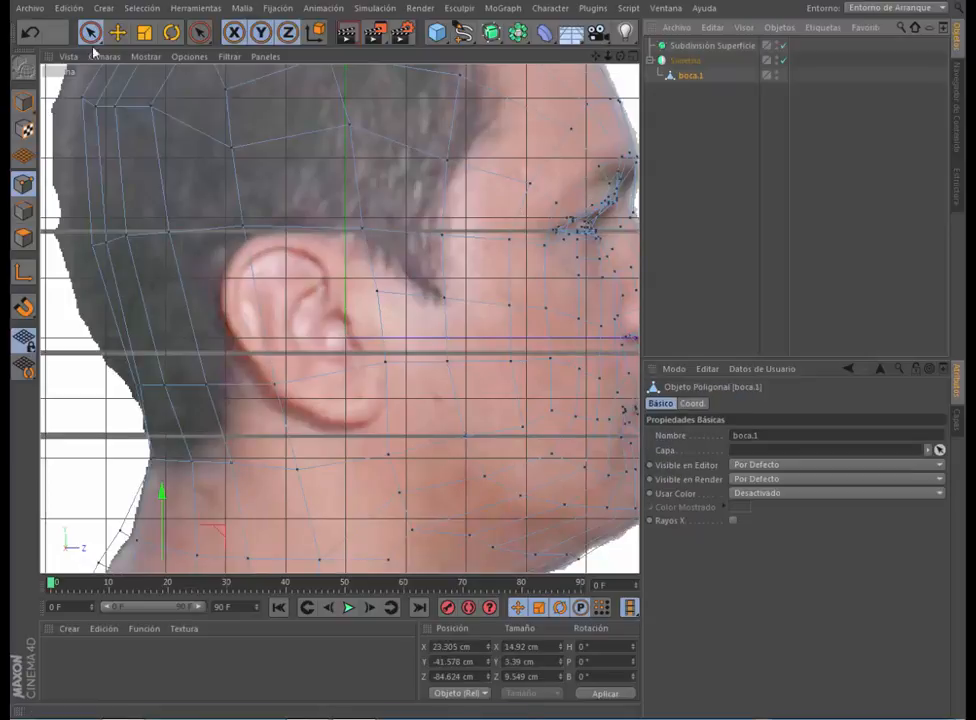
{"action": "left_click", "coordinate": [240, 8]}
{"action": "left_click", "coordinate": [381, 120]}
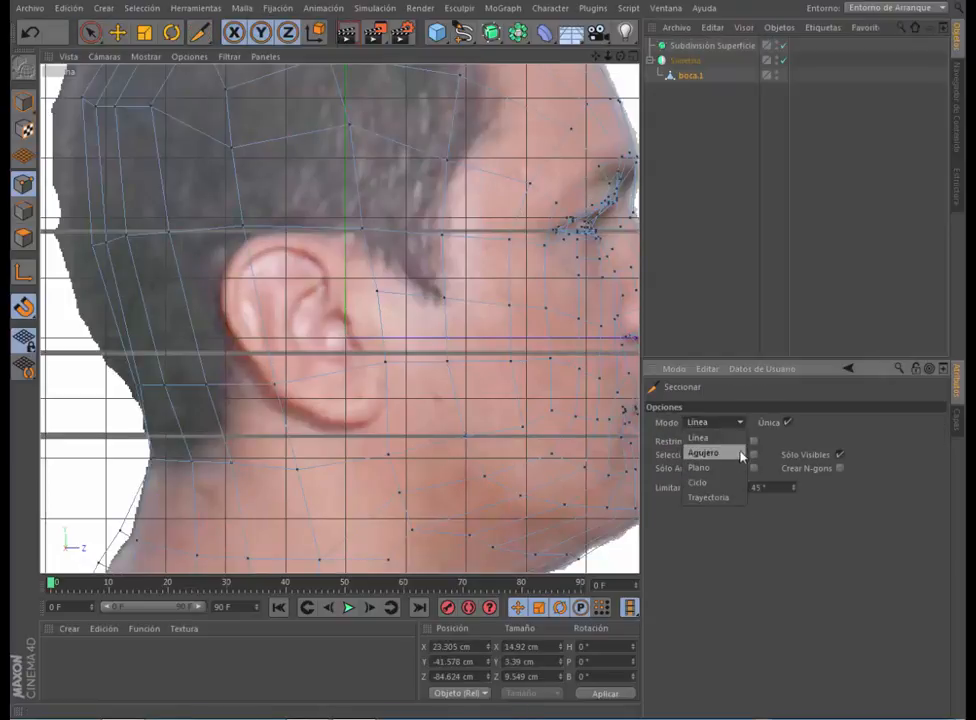
{"action": "left_click", "coordinate": [736, 423]}
{"action": "left_click", "coordinate": [710, 454]}
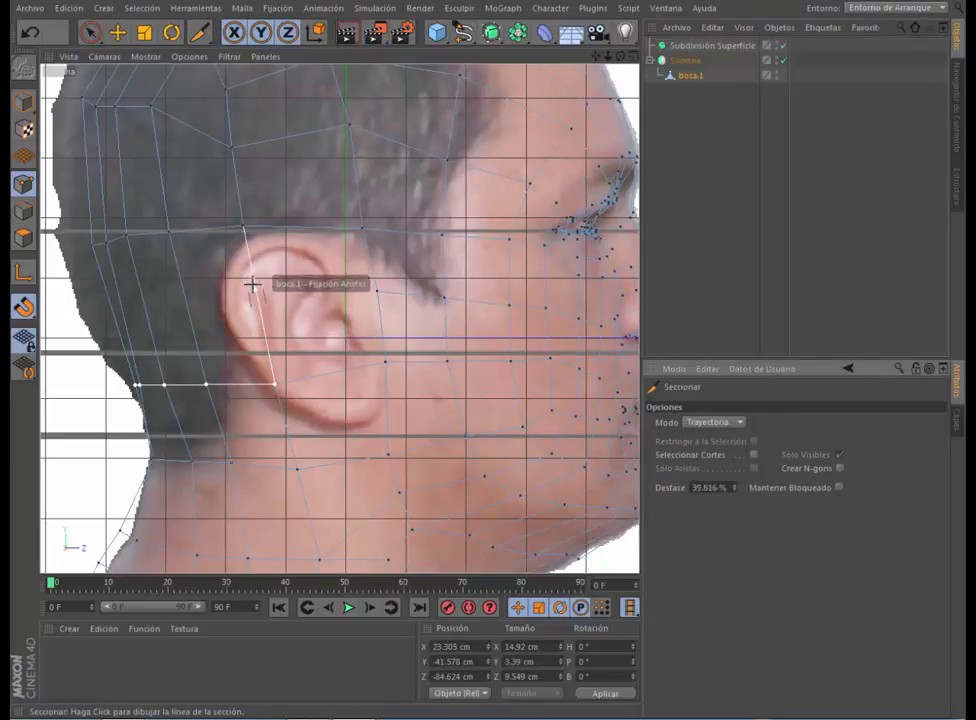
{"action": "left_click", "coordinate": [630, 57]}
{"action": "left_click_drag", "start_coordinate": [320, 57], "coordinate": [192, 187]}
{"action": "scroll", "coordinate": [113, 172], "scroll_direction": "up", "scroll_amount": 4}
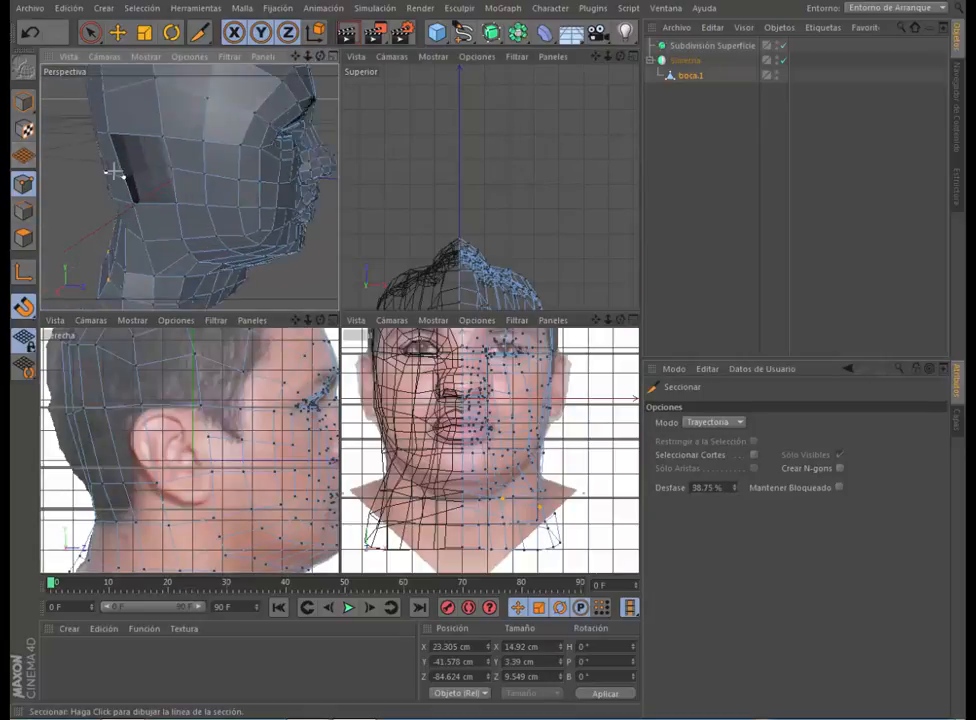
{"action": "left_click_drag", "start_coordinate": [320, 57], "coordinate": [350, 58]}
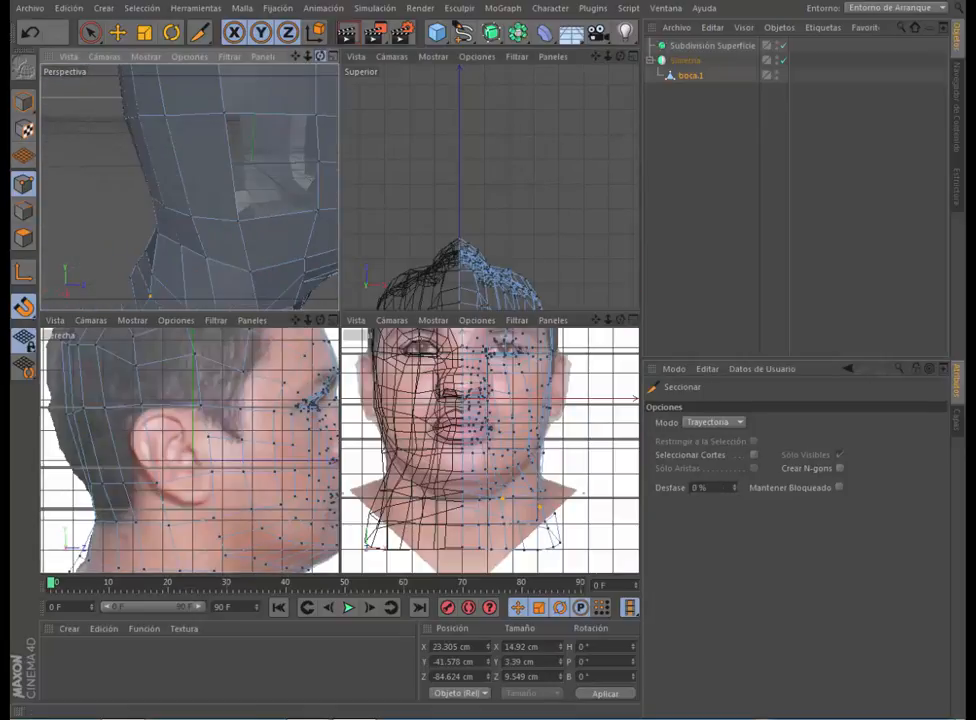
{"action": "left_click", "coordinate": [231, 167]}
{"action": "key", "text": "Escape"}
Step: Cut a vertical edge line from the crown down to the middle of the ear opening's upper edge
{"action": "scroll", "coordinate": [231, 167], "scroll_direction": "down", "scroll_amount": 5}
{"action": "left_click_drag", "start_coordinate": [321, 58], "coordinate": [350, 45]}
{"action": "left_click", "coordinate": [219, 80]}
{"action": "left_click", "coordinate": [225, 87]}
{"action": "left_click", "coordinate": [232, 101]}
{"action": "left_click", "coordinate": [236, 119]}
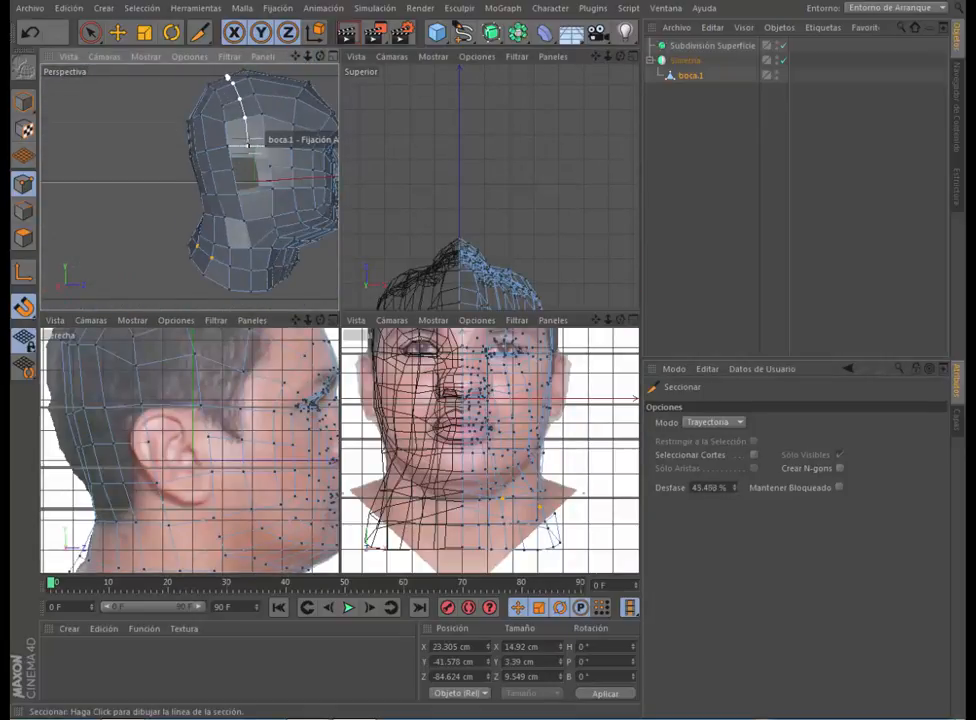
{"action": "scroll", "coordinate": [248, 146], "scroll_direction": "up", "scroll_amount": 5}
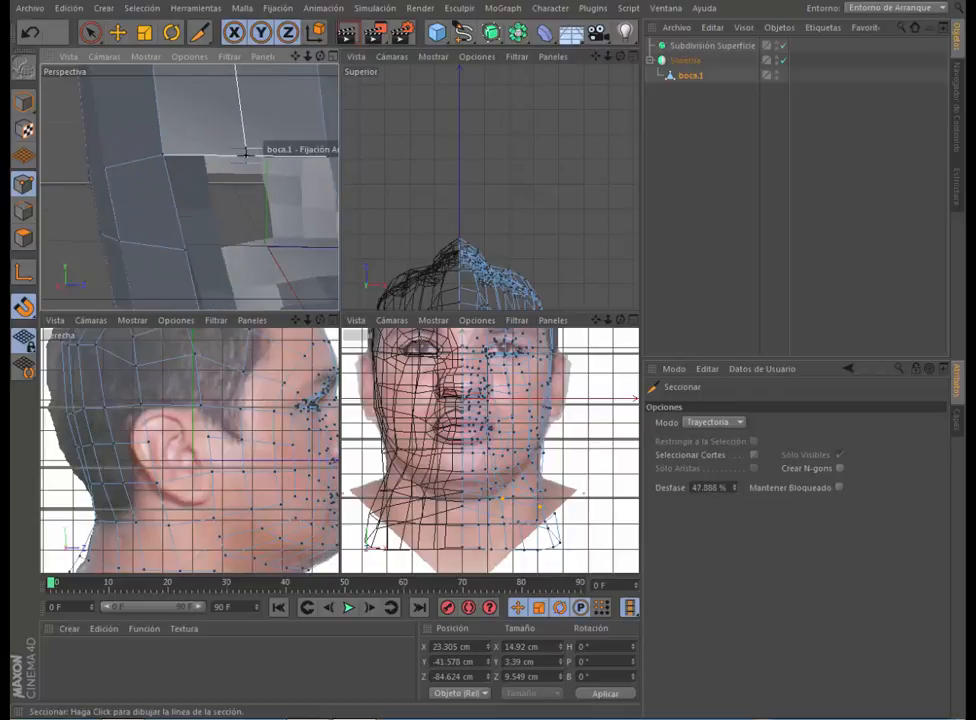
Step: Cut a vertical edge line from the middle of the ear opening's lower edge down through the neck
{"action": "scroll", "coordinate": [245, 152], "scroll_direction": "down", "scroll_amount": 5}
{"action": "scroll", "coordinate": [258, 178], "scroll_direction": "up", "scroll_amount": 5}
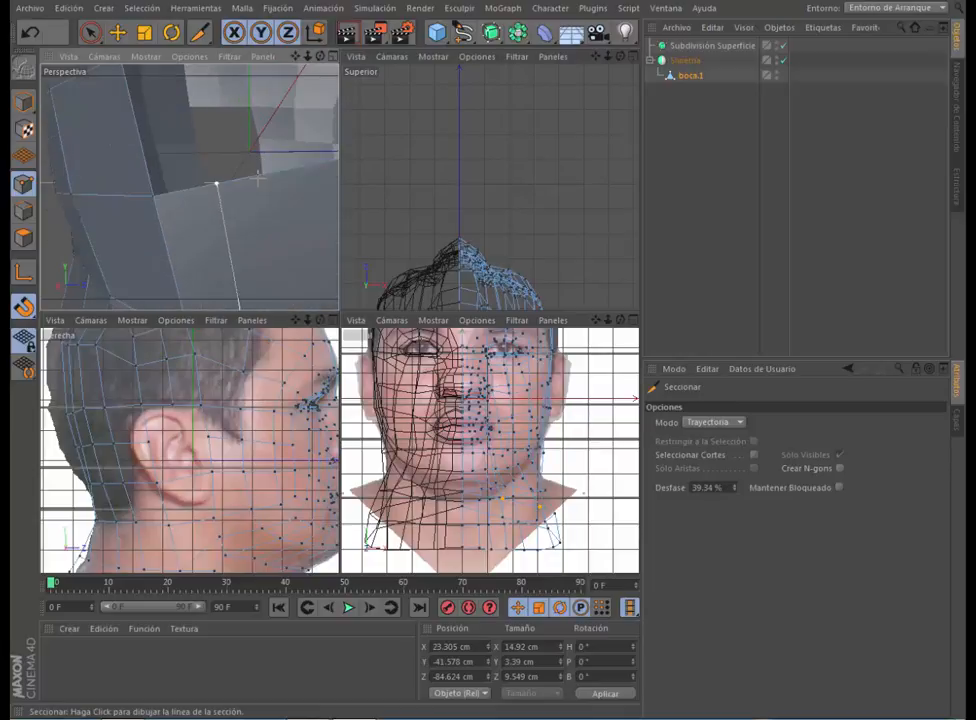
{"action": "scroll", "coordinate": [258, 178], "scroll_direction": "down", "scroll_amount": 2}
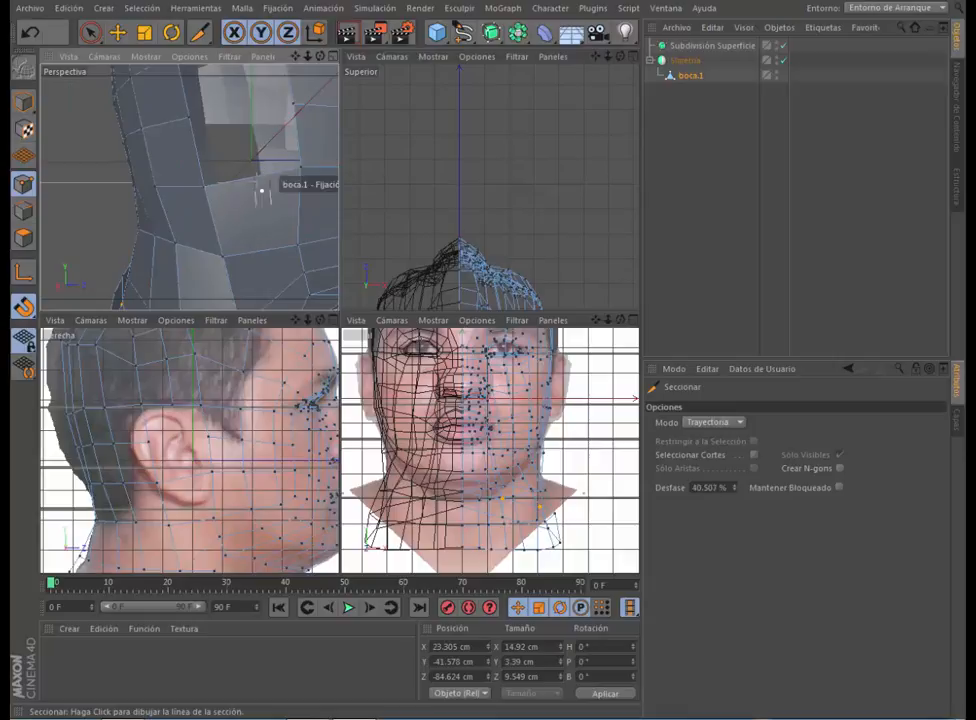
{"action": "scroll", "coordinate": [274, 172], "scroll_direction": "up", "scroll_amount": 3}
{"action": "scroll", "coordinate": [274, 172], "scroll_direction": "up", "scroll_amount": 1}
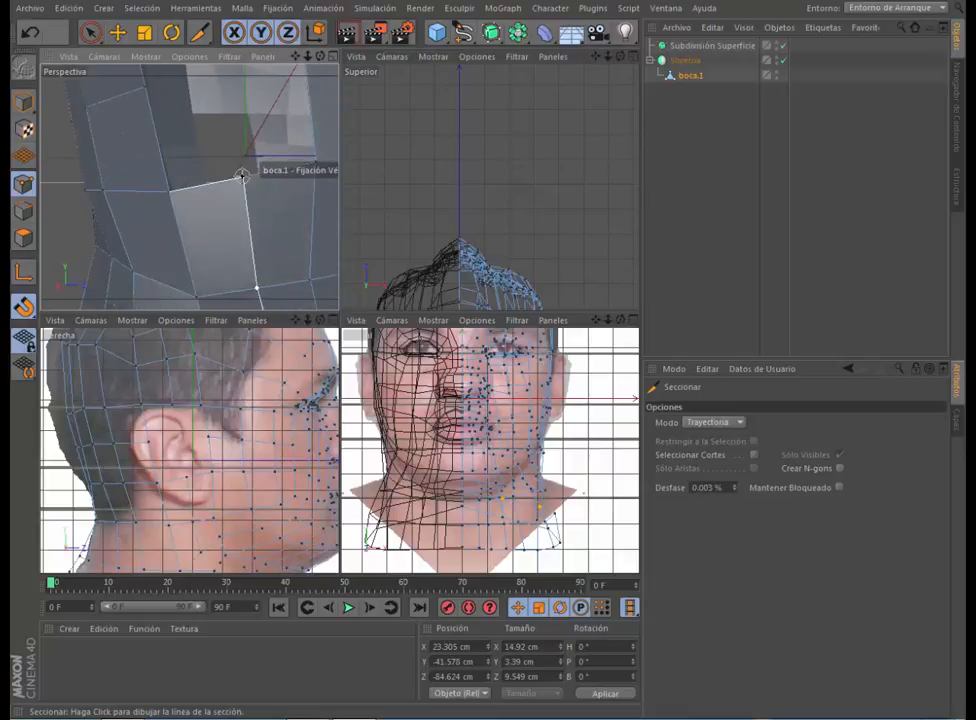
{"action": "left_click", "coordinate": [242, 172]}
{"action": "scroll", "coordinate": [242, 172], "scroll_direction": "down", "scroll_amount": 5}
{"action": "mouse_move", "coordinate": [319, 57]}
{"action": "left_mouse_down"}
{"action": "mouse_move", "coordinate": [303, 90]}
{"action": "mouse_move", "coordinate": [234, 60]}
{"action": "mouse_move", "coordinate": [200, 62]}
{"action": "mouse_move", "coordinate": [300, 60]}
{"action": "left_mouse_up"}
{"action": "key", "text": "Escape"}
Step: Create a separate four-point polygon over the ear in the side view, placing its points on the ear opening's four corners
{"action": "left_click_drag", "start_coordinate": [308, 57], "coordinate": [330, 62]}
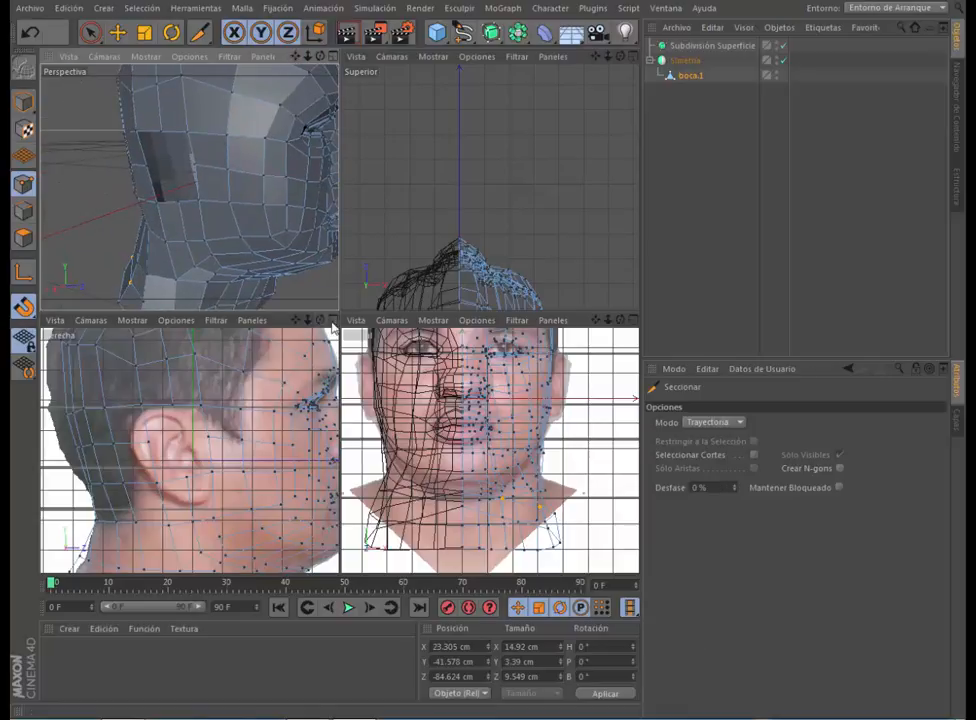
{"action": "left_click", "coordinate": [333, 320]}
{"action": "scroll", "coordinate": [375, 312], "scroll_direction": "up", "scroll_amount": 4}
{"action": "key", "text": "space"}
{"action": "scroll", "coordinate": [325, 222], "scroll_direction": "up", "scroll_amount": 2}
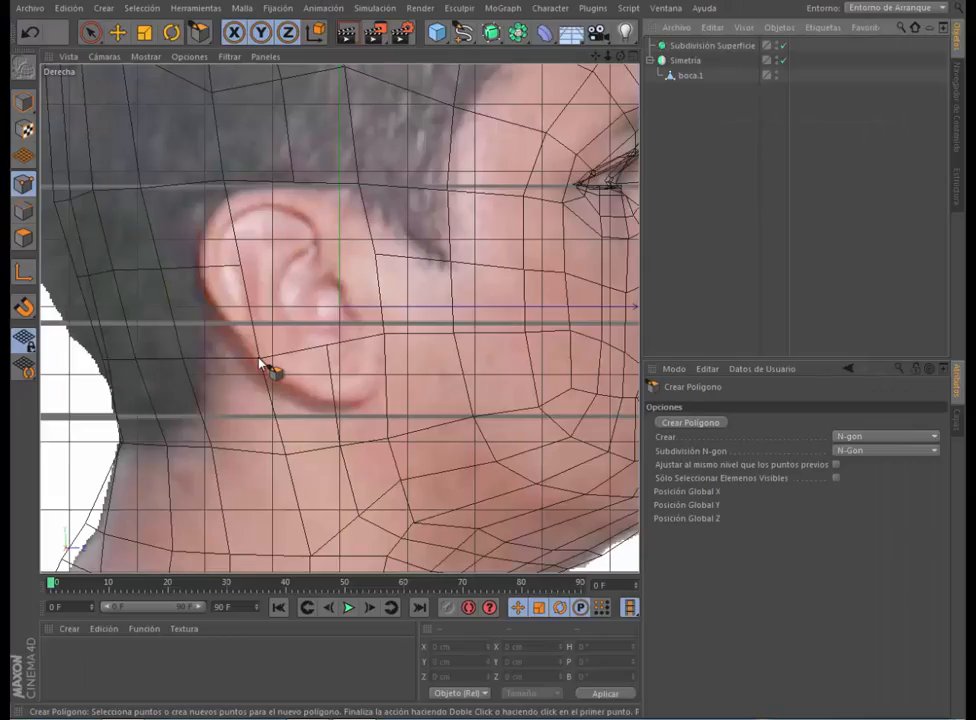
{"action": "left_click", "coordinate": [259, 361]}
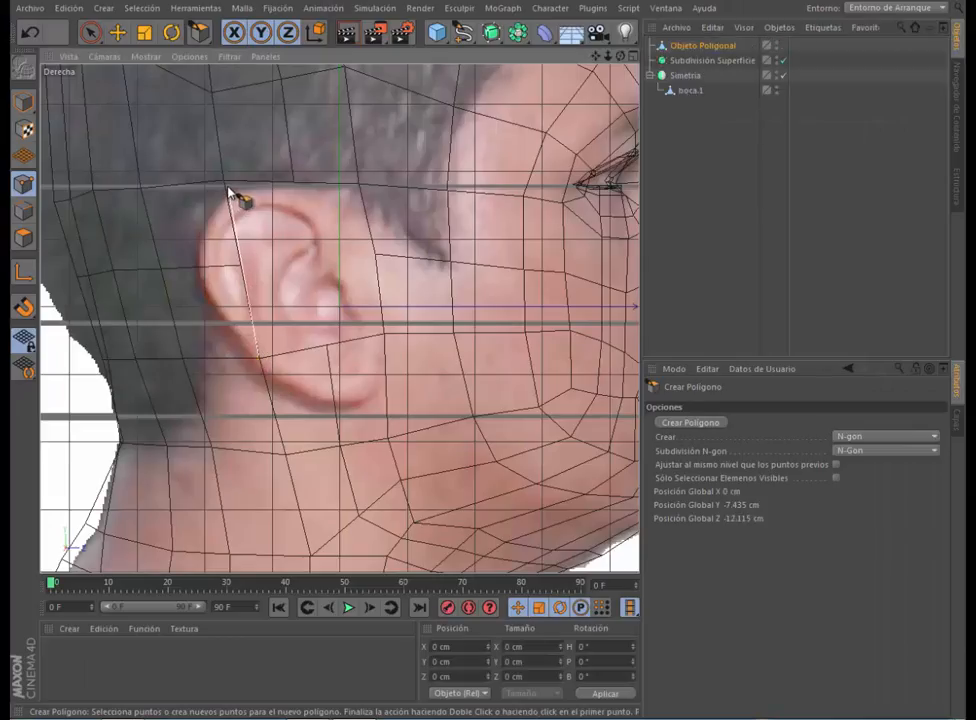
{"action": "left_click", "coordinate": [224, 185]}
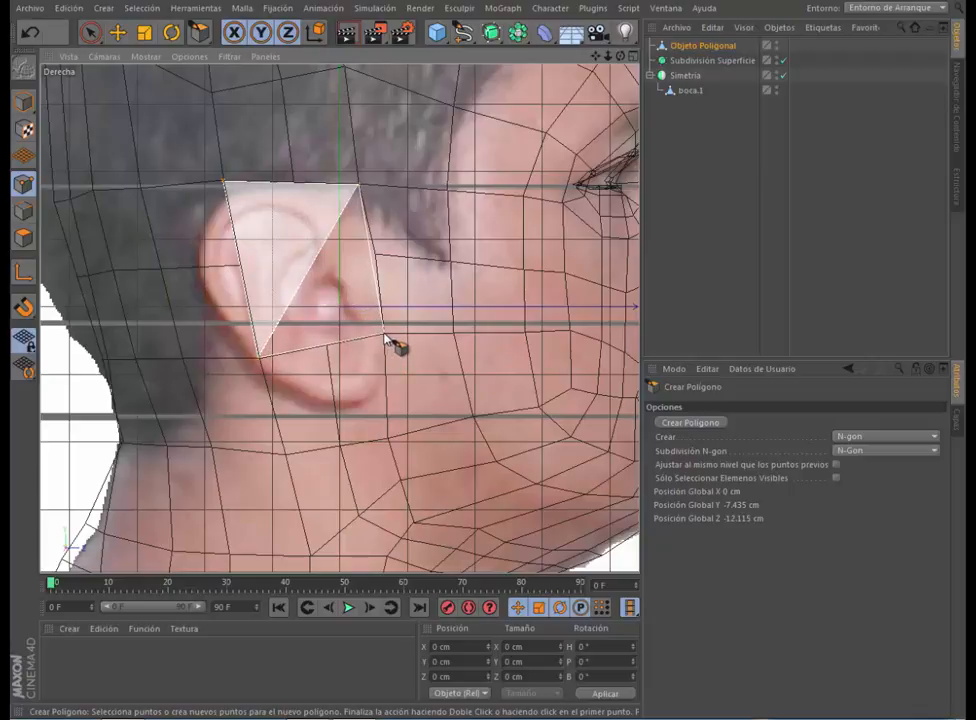
{"action": "left_click", "coordinate": [384, 333]}
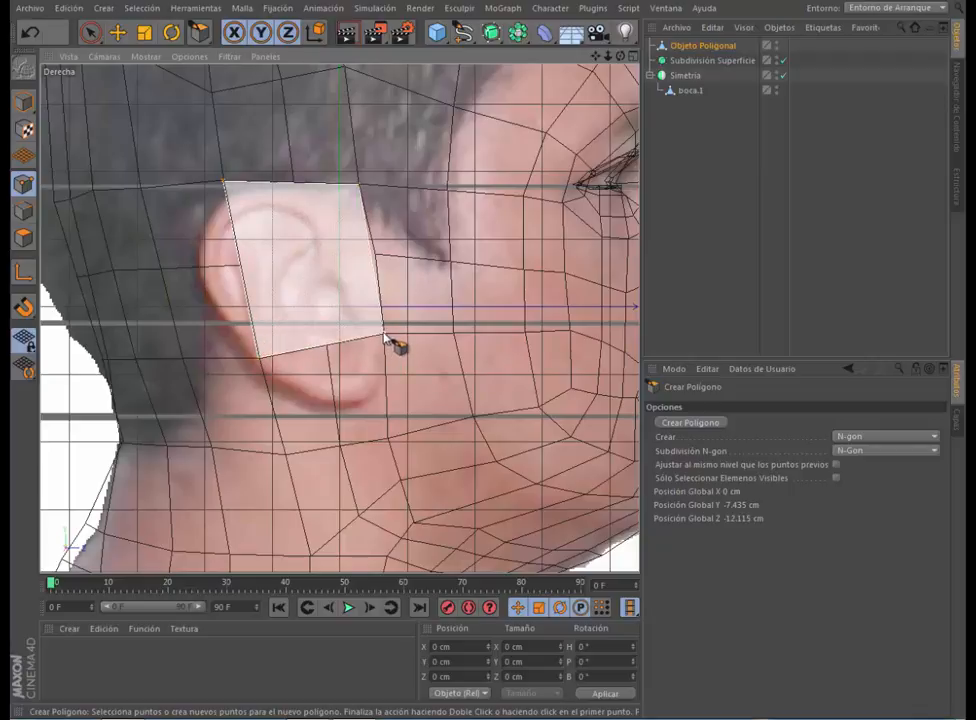
{"action": "left_click", "coordinate": [262, 365]}
{"action": "scroll", "coordinate": [272, 366], "scroll_direction": "down", "scroll_amount": 2}
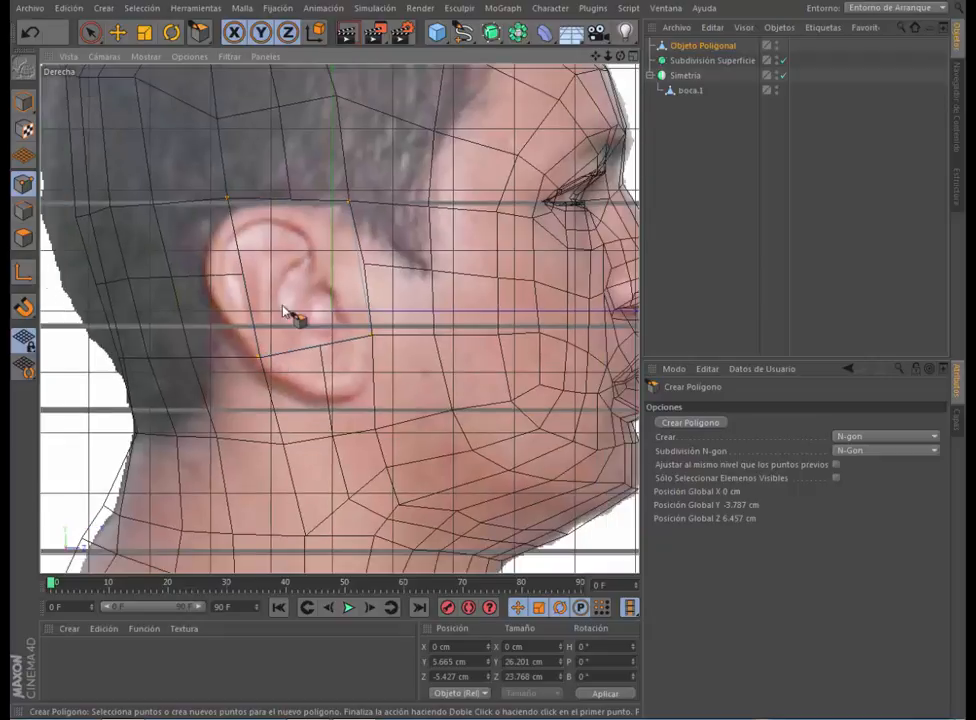
Step: Move the new ear polygon sideways to about X -35.6 cm, at the side of the head
{"action": "left_click", "coordinate": [90, 33]}
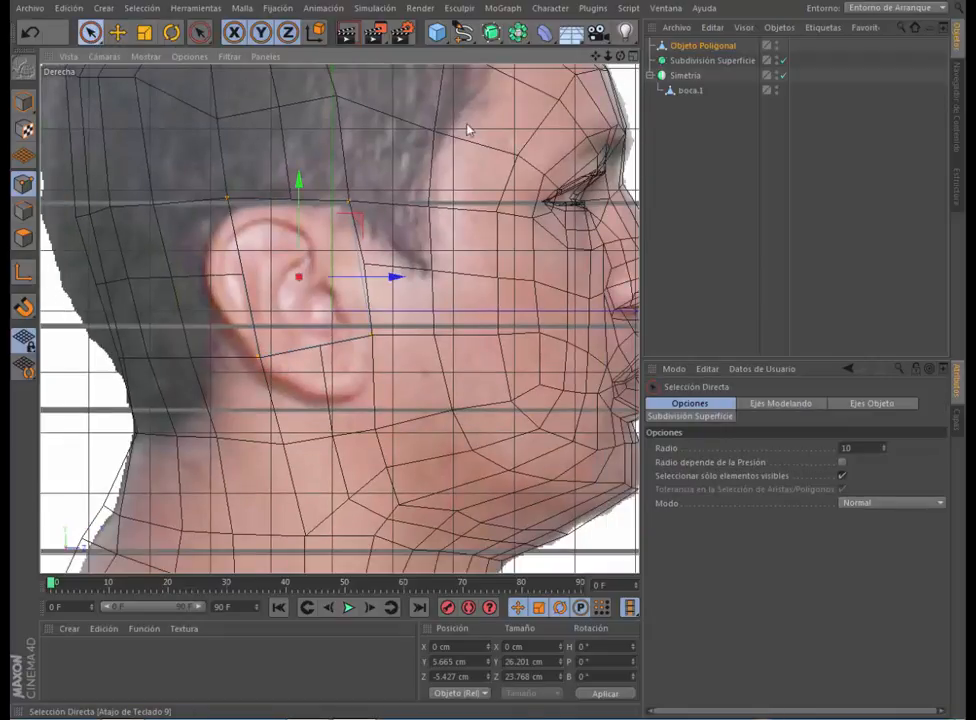
{"action": "left_click", "coordinate": [632, 56]}
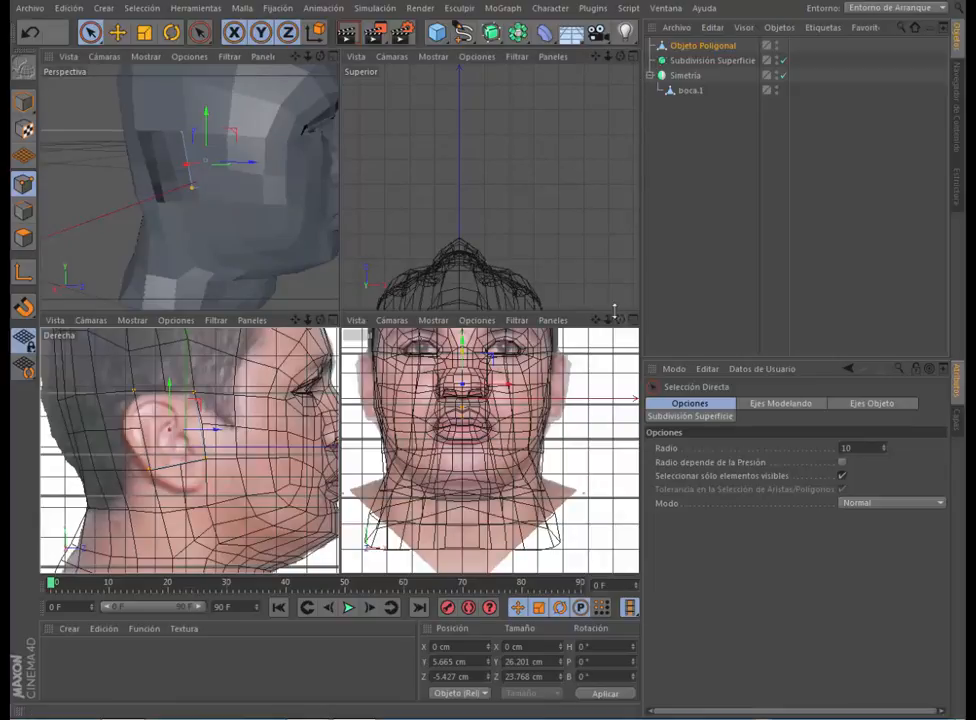
{"action": "left_click_drag", "start_coordinate": [595, 322], "coordinate": [597, 321]}
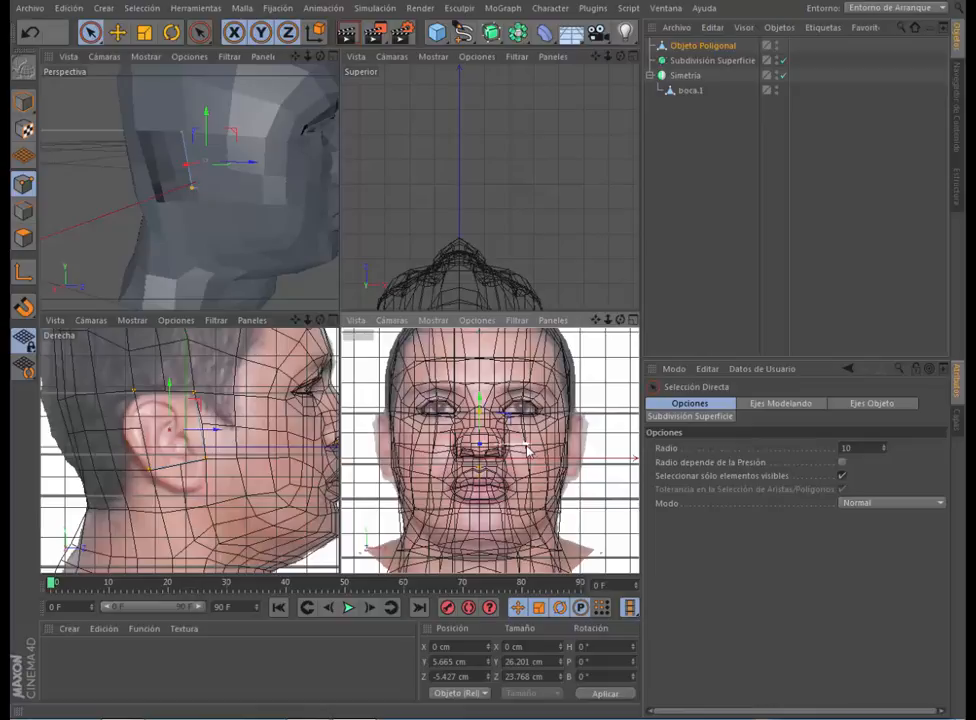
{"action": "left_click_drag", "start_coordinate": [527, 450], "coordinate": [437, 450]}
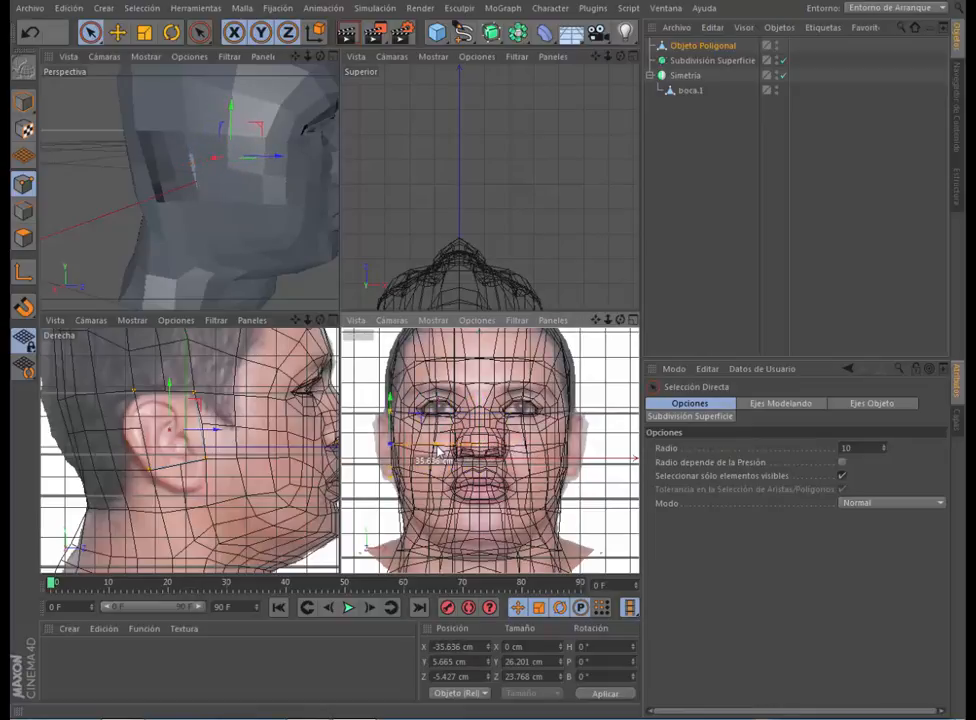
{"action": "left_click_drag", "start_coordinate": [319, 56], "coordinate": [323, 94]}
{"action": "scroll", "coordinate": [173, 158], "scroll_direction": "up", "scroll_amount": 5}
{"action": "scroll", "coordinate": [173, 158], "scroll_direction": "up", "scroll_amount": 2}
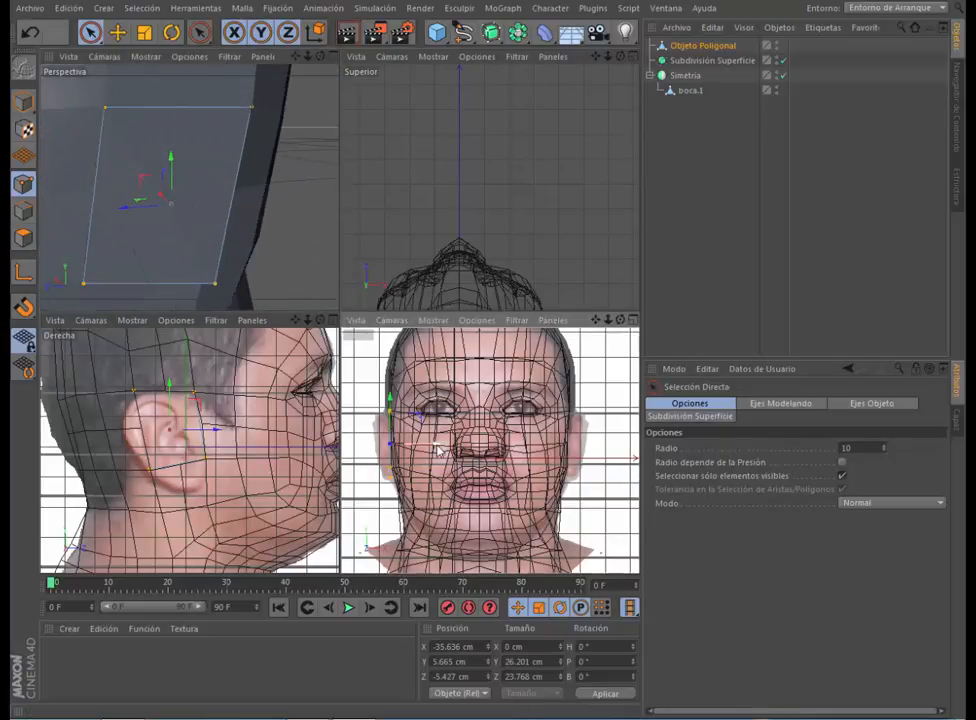
Step: Readjust the ear polygon's sideways position to about X -35.9 cm
{"action": "mouse_move", "coordinate": [434, 445]}
{"action": "left_mouse_down"}
{"action": "mouse_move", "coordinate": [452, 447]}
{"action": "mouse_move", "coordinate": [442, 446]}
{"action": "left_mouse_up"}
{"action": "left_click", "coordinate": [689, 94]}
{"action": "left_click", "coordinate": [703, 45]}
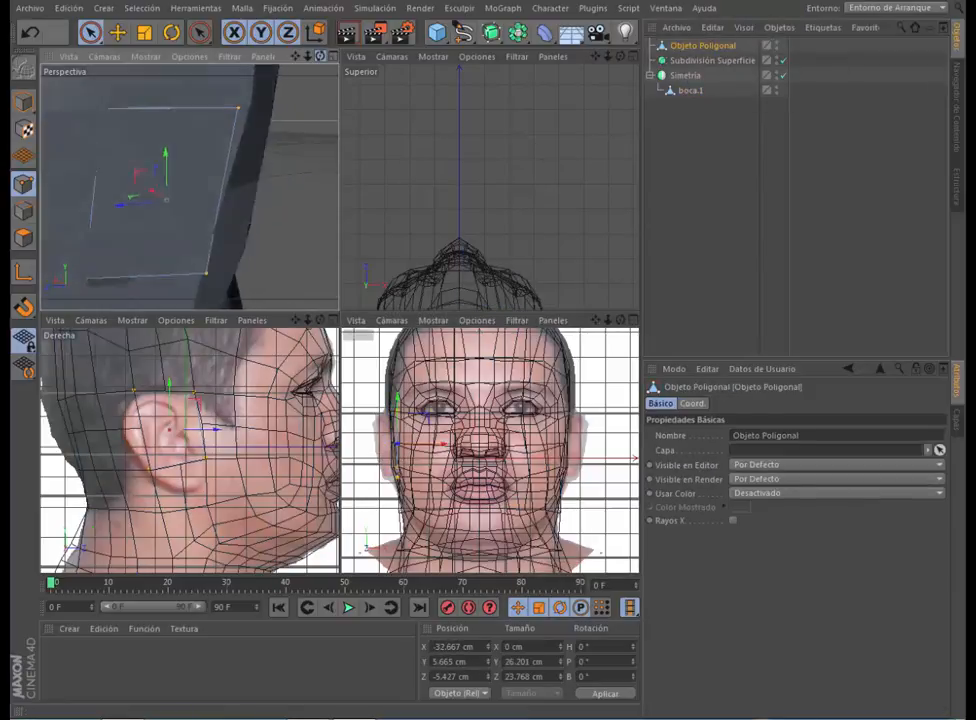
{"action": "left_click_drag", "start_coordinate": [141, 200], "coordinate": [159, 205]}
Step: Inset the ear polygon with Extrusión Interior by about 5.81 cm
{"action": "left_click_drag", "start_coordinate": [320, 58], "coordinate": [300, 62]}
{"action": "scroll", "coordinate": [155, 421], "scroll_direction": "up", "scroll_amount": 5}
{"action": "left_click", "coordinate": [24, 238]}
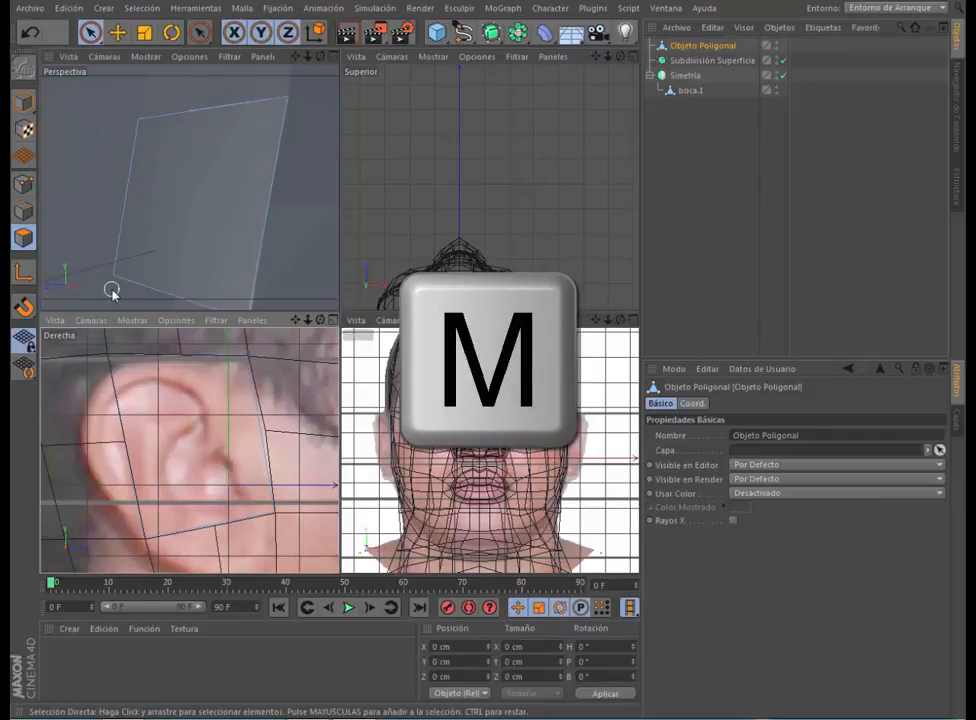
{"action": "key", "text": "w"}
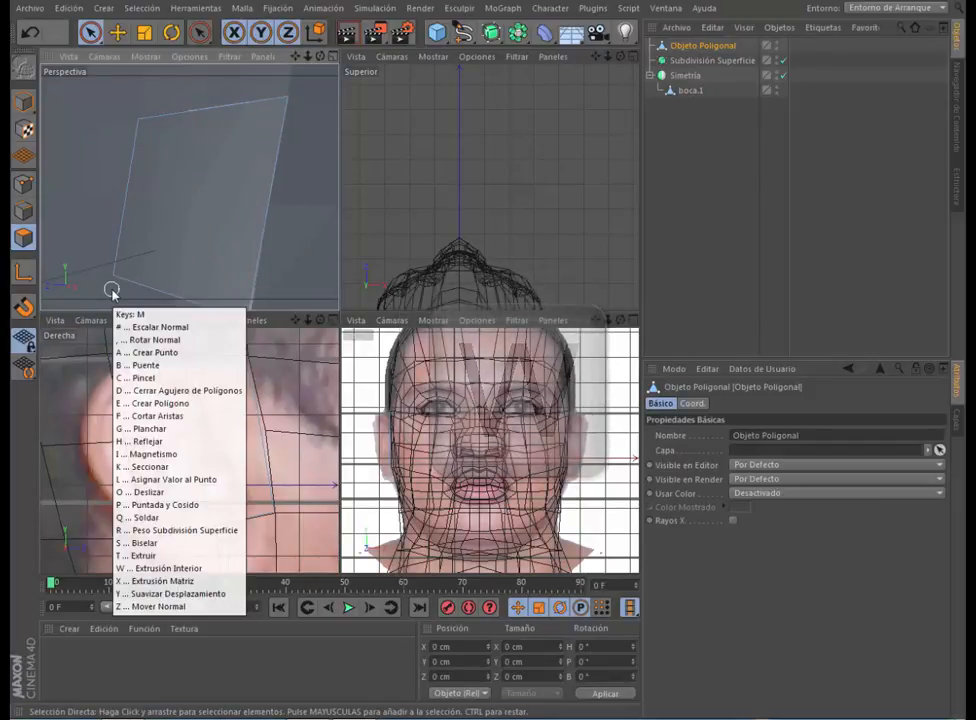
{"action": "left_click_drag", "start_coordinate": [146, 160], "coordinate": [170, 137]}
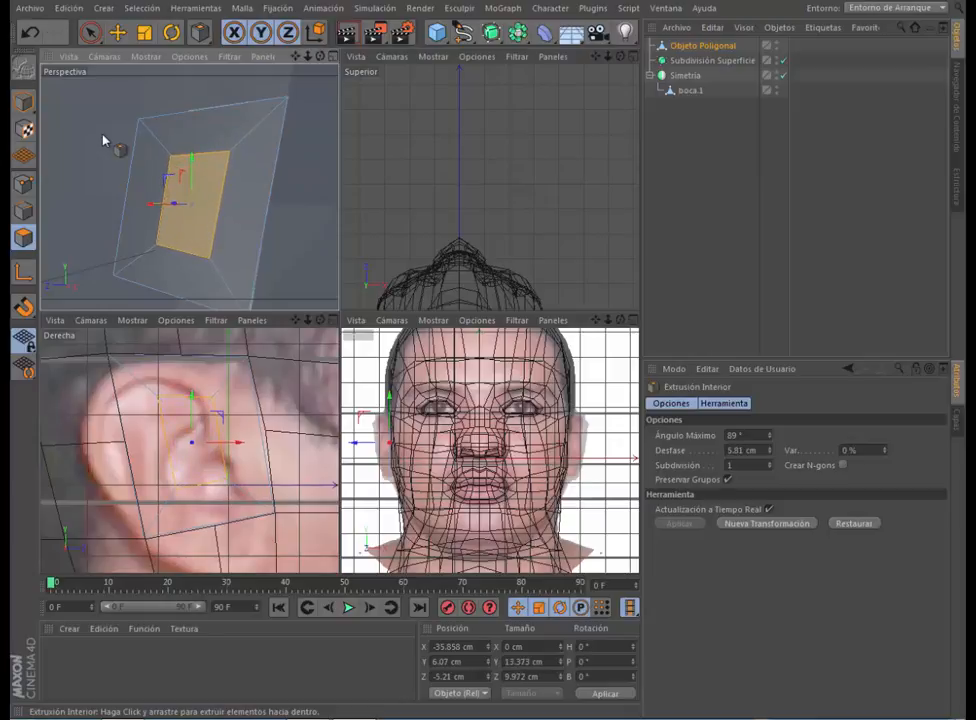
Step: Extrude the inner ear polygon slightly outward to about X -36.5 cm and scale it up to about 222.5 %
{"action": "key", "text": "d"}
{"action": "left_click_drag", "start_coordinate": [103, 140], "coordinate": [129, 140]}
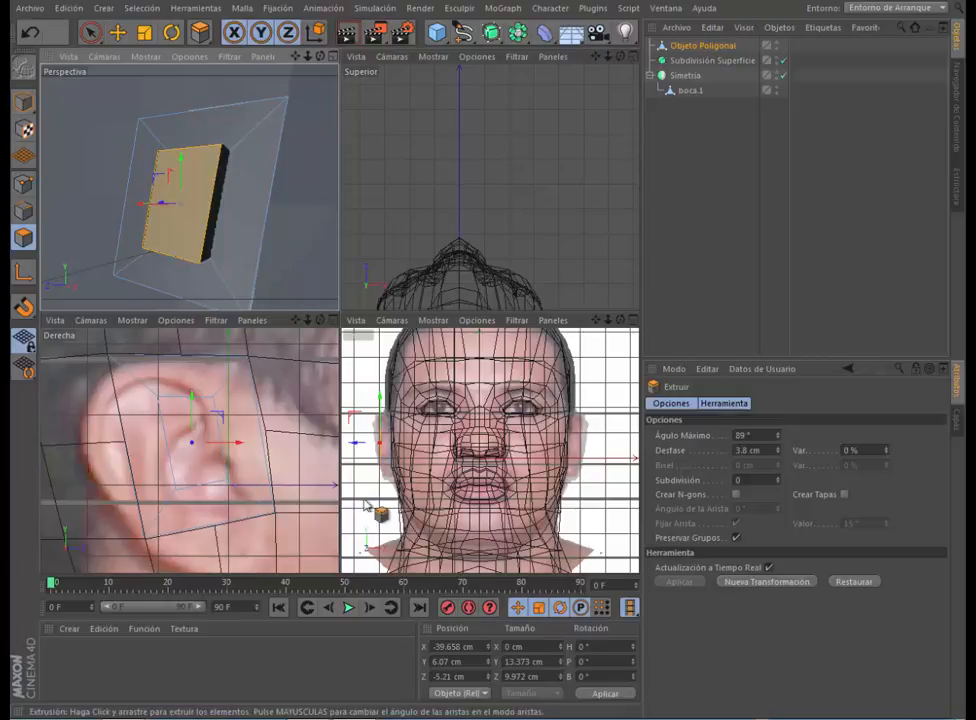
{"action": "scroll", "coordinate": [377, 440], "scroll_direction": "up", "scroll_amount": 3}
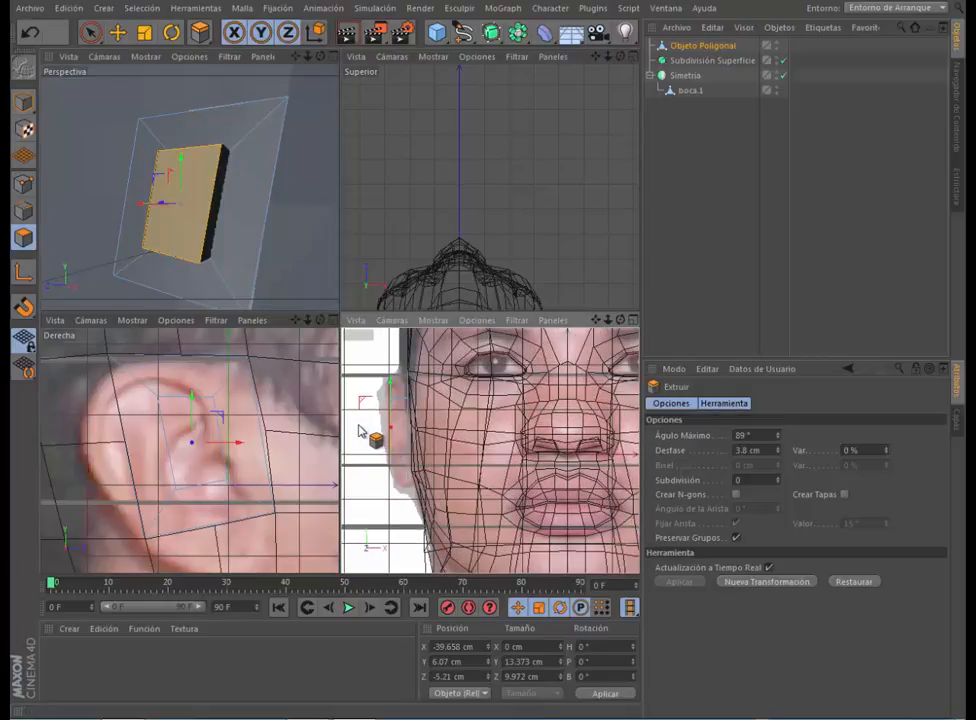
{"action": "left_click_drag", "start_coordinate": [361, 431], "coordinate": [375, 430]}
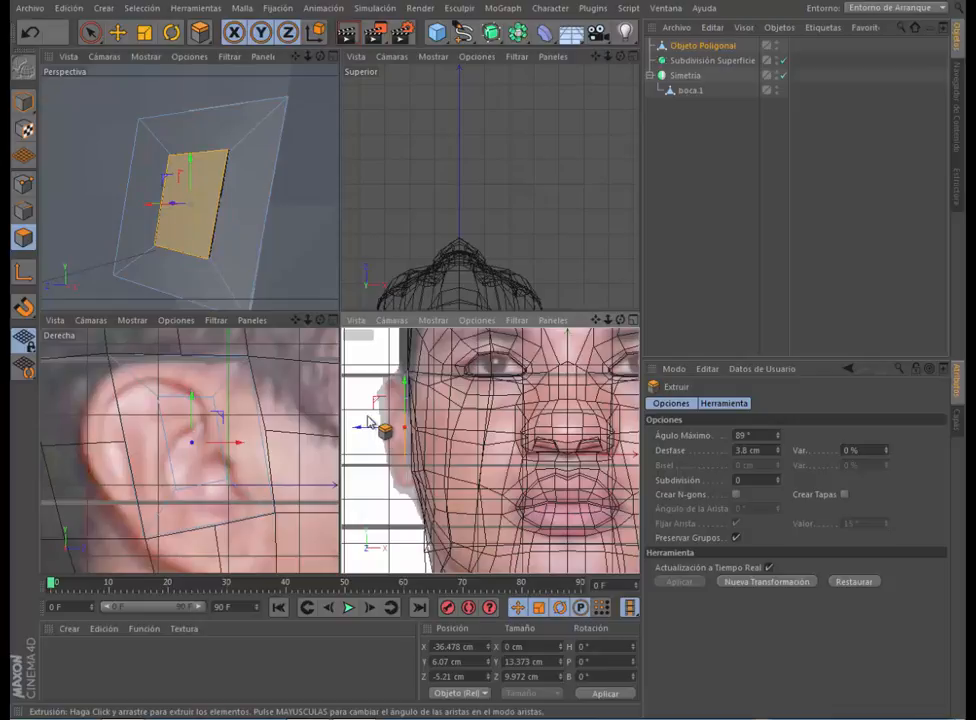
{"action": "left_click", "coordinate": [144, 32]}
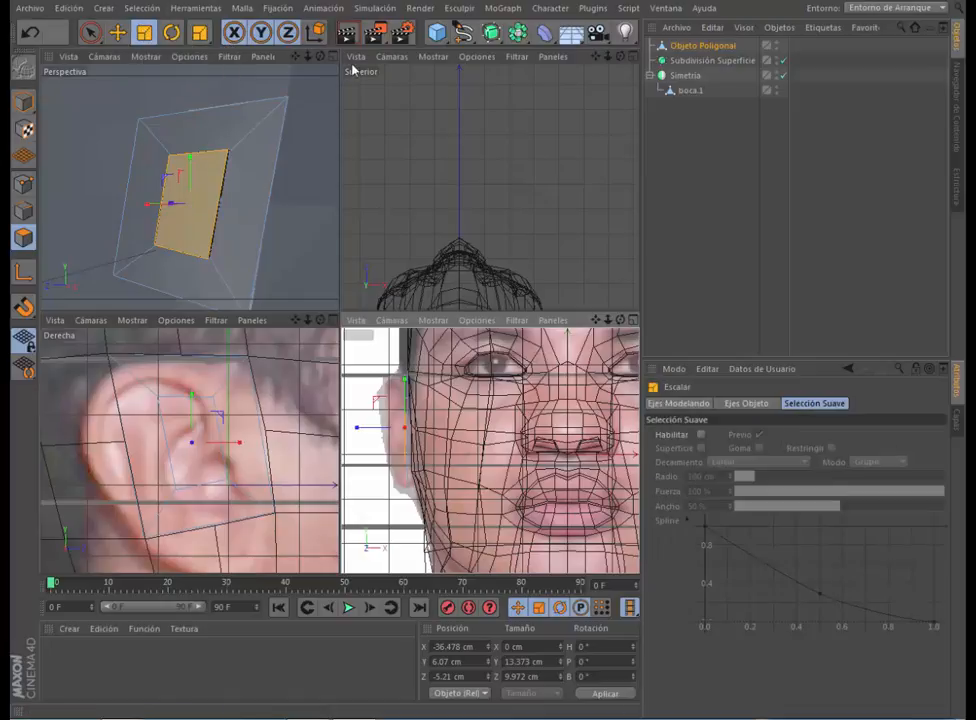
{"action": "left_click_drag", "start_coordinate": [219, 430], "coordinate": [276, 397]}
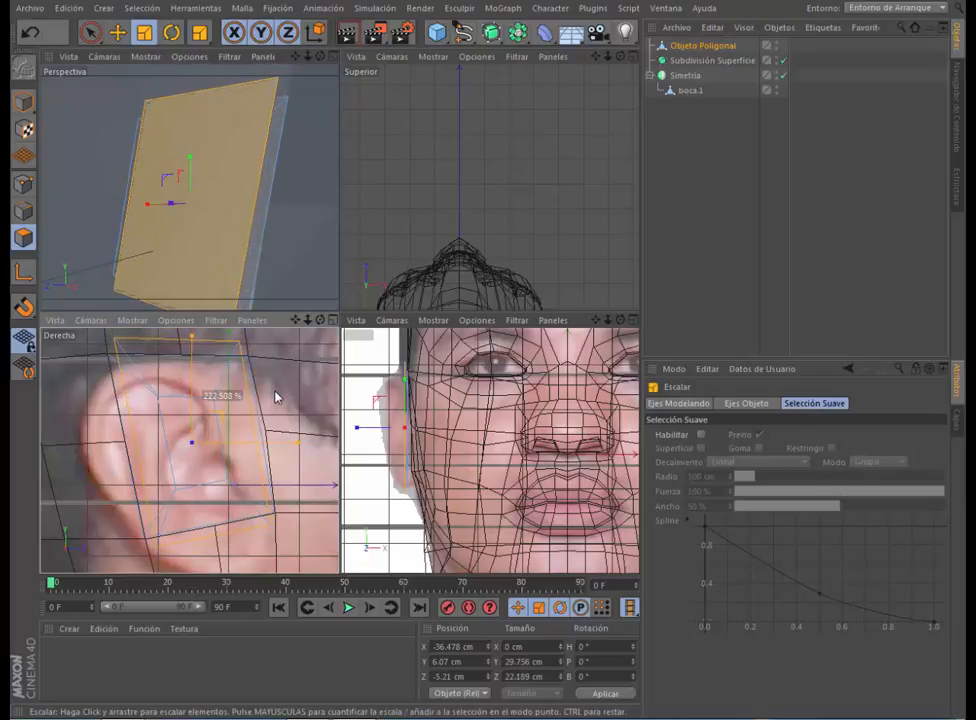
Step: Move the outer ear polygon outward, away from the head, to about X -37.7 cm
{"action": "scroll", "coordinate": [218, 121], "scroll_direction": "down", "scroll_amount": 5}
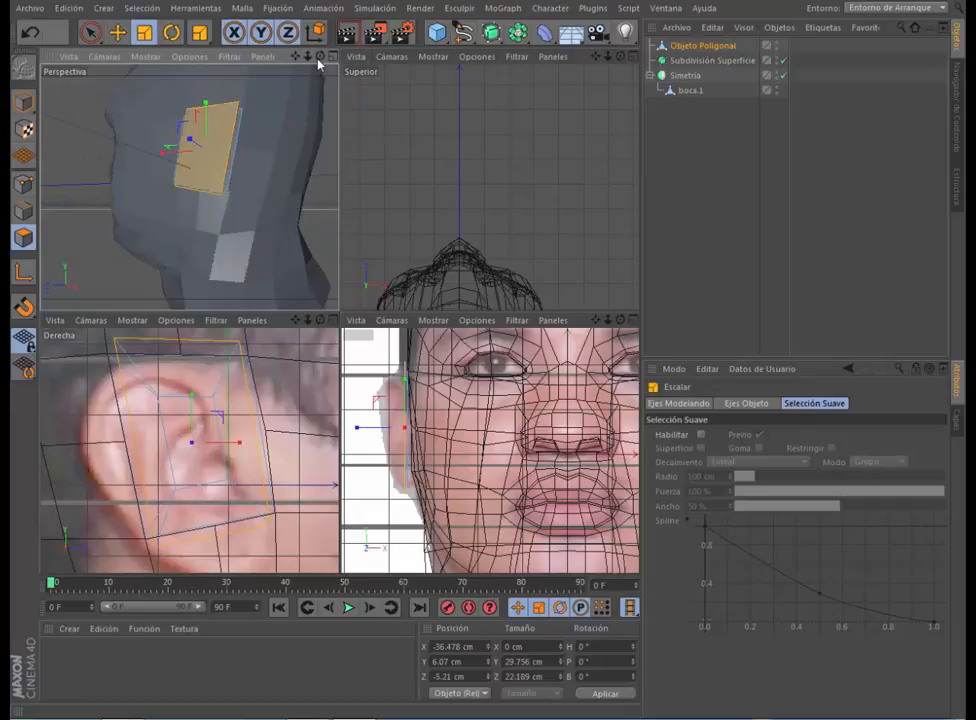
{"action": "left_click_drag", "start_coordinate": [320, 56], "coordinate": [246, 57]}
{"action": "left_click", "coordinate": [171, 34]}
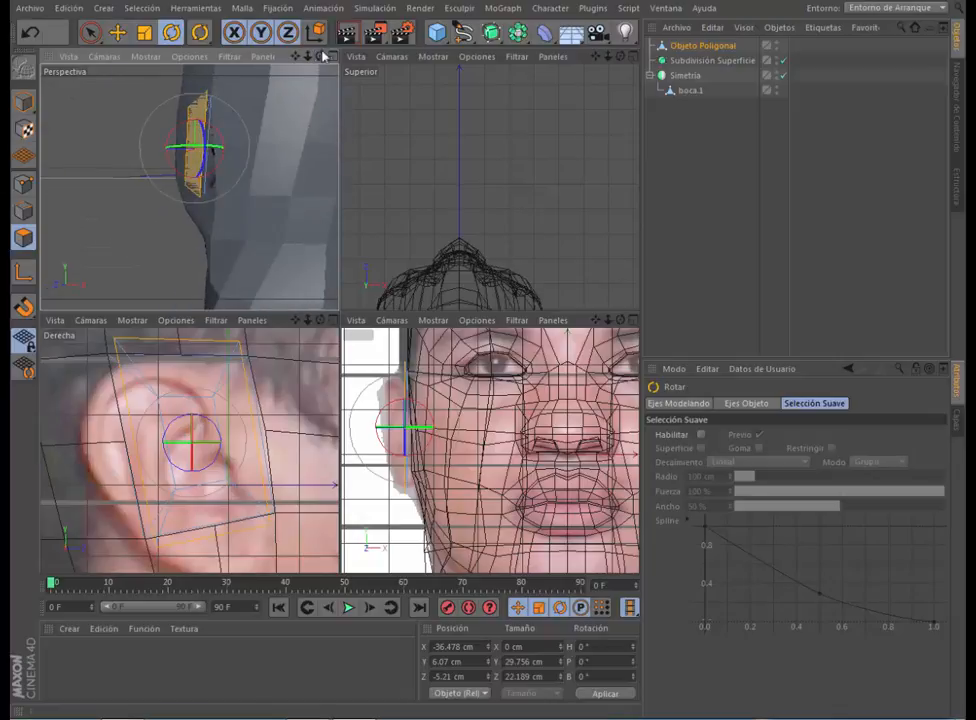
{"action": "scroll", "coordinate": [240, 146], "scroll_direction": "up", "scroll_amount": 5}
{"action": "scroll", "coordinate": [242, 87], "scroll_direction": "down", "scroll_amount": 1}
{"action": "left_click_drag", "start_coordinate": [321, 56], "coordinate": [325, 59]}
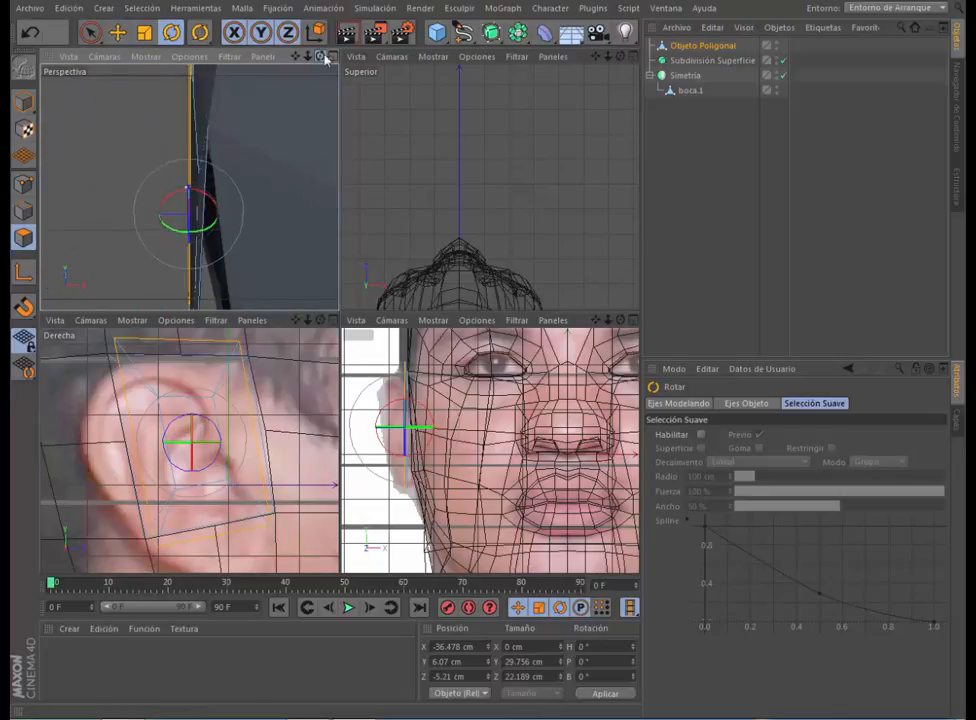
{"action": "left_click", "coordinate": [118, 33]}
{"action": "left_click_drag", "start_coordinate": [155, 215], "coordinate": [133, 219]}
{"action": "left_click_drag", "start_coordinate": [321, 56], "coordinate": [308, 58]}
Step: Tilt the outer ear polygon slightly in the front view and try loop-selecting the surrounding ring of polygons
{"action": "left_click", "coordinate": [142, 9]}
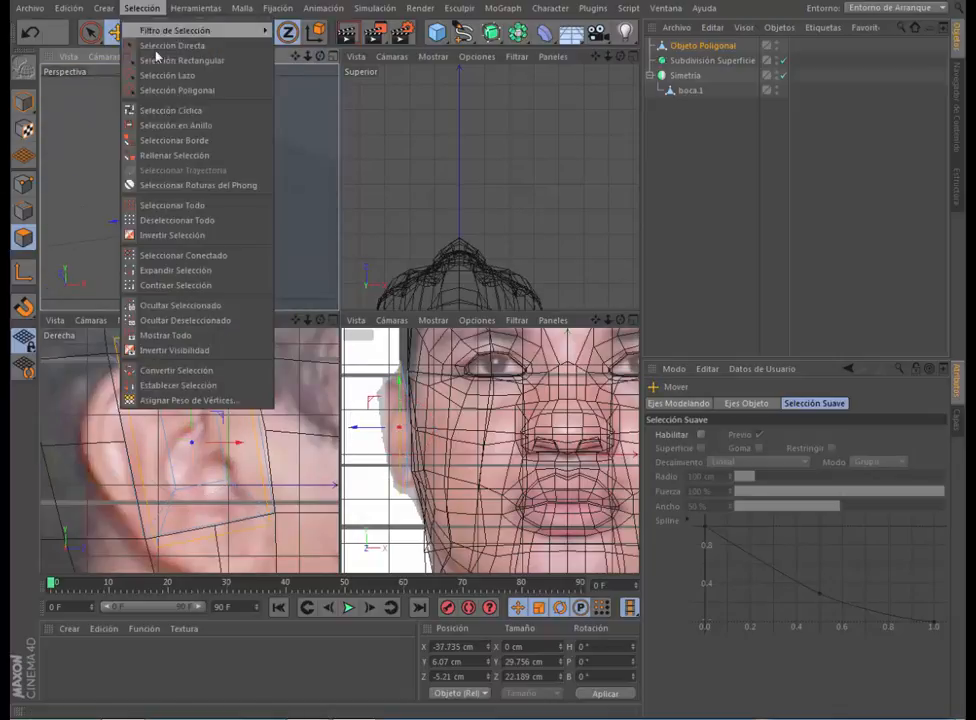
{"action": "left_click", "coordinate": [171, 110]}
{"action": "left_click", "coordinate": [214, 147]}
{"action": "left_click", "coordinate": [171, 33]}
{"action": "left_click_drag", "start_coordinate": [387, 409], "coordinate": [383, 415]}
{"action": "key", "text": "space"}
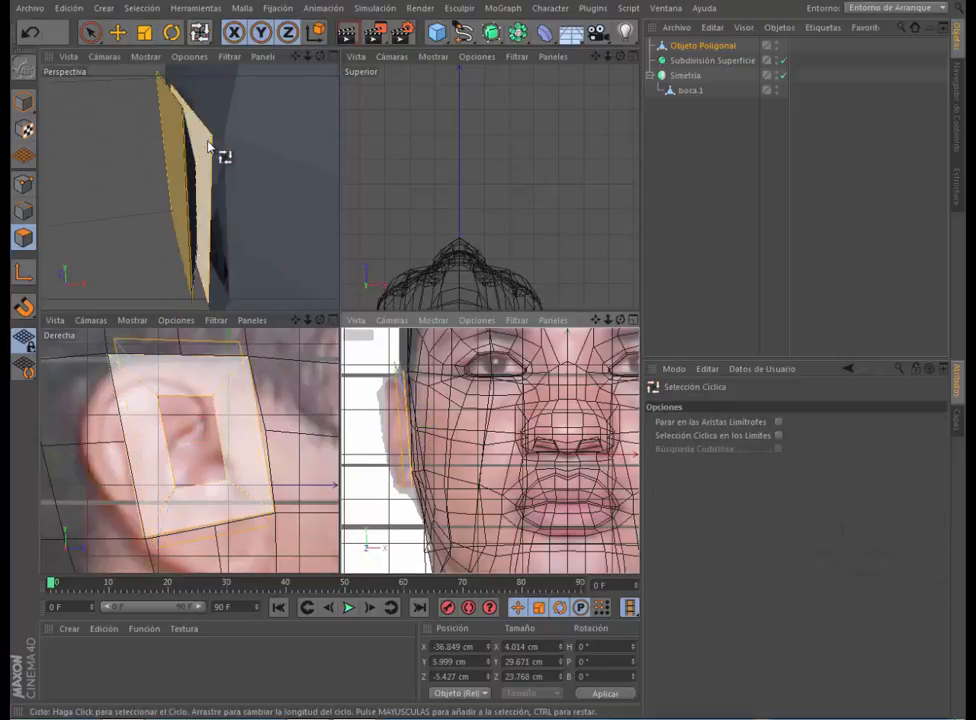
Step: Move the ear base's lower rear, upper rear and upper front corner points sideways to fit against the head surface
{"action": "left_click", "coordinate": [90, 33]}
{"action": "left_click", "coordinate": [24, 185]}
{"action": "left_click", "coordinate": [208, 300]}
{"action": "left_click_drag", "start_coordinate": [254, 297], "coordinate": [277, 292]}
{"action": "left_click", "coordinate": [212, 137]}
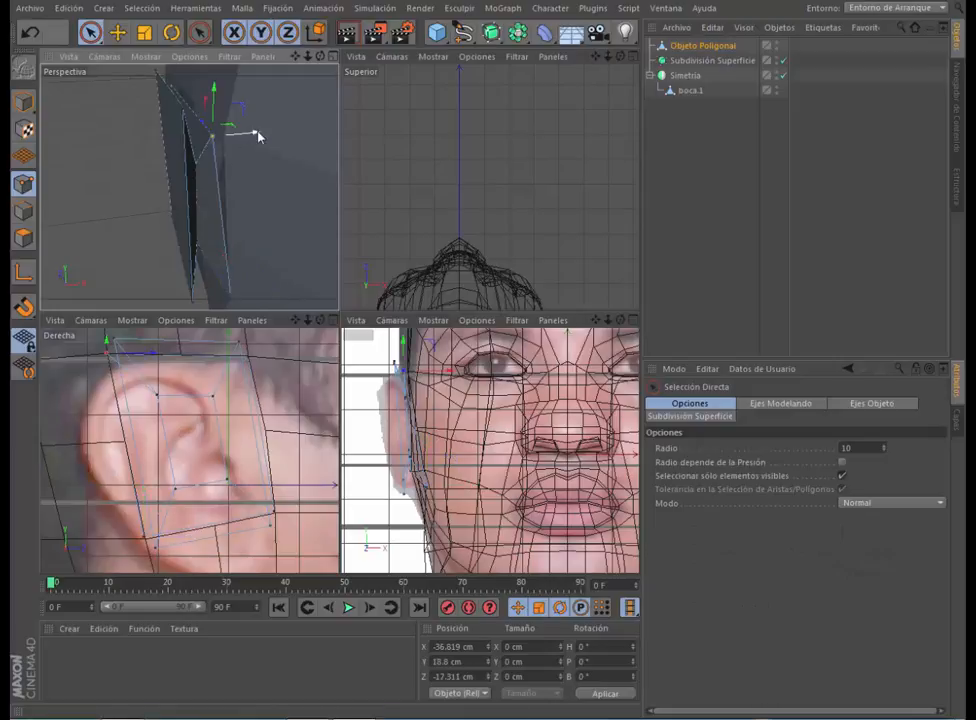
{"action": "left_click_drag", "start_coordinate": [258, 136], "coordinate": [275, 134]}
{"action": "left_click_drag", "start_coordinate": [200, 130], "coordinate": [300, 130], "text": "alt"}
{"action": "left_click", "coordinate": [167, 114]}
{"action": "left_click_drag", "start_coordinate": [131, 118], "coordinate": [123, 119]}
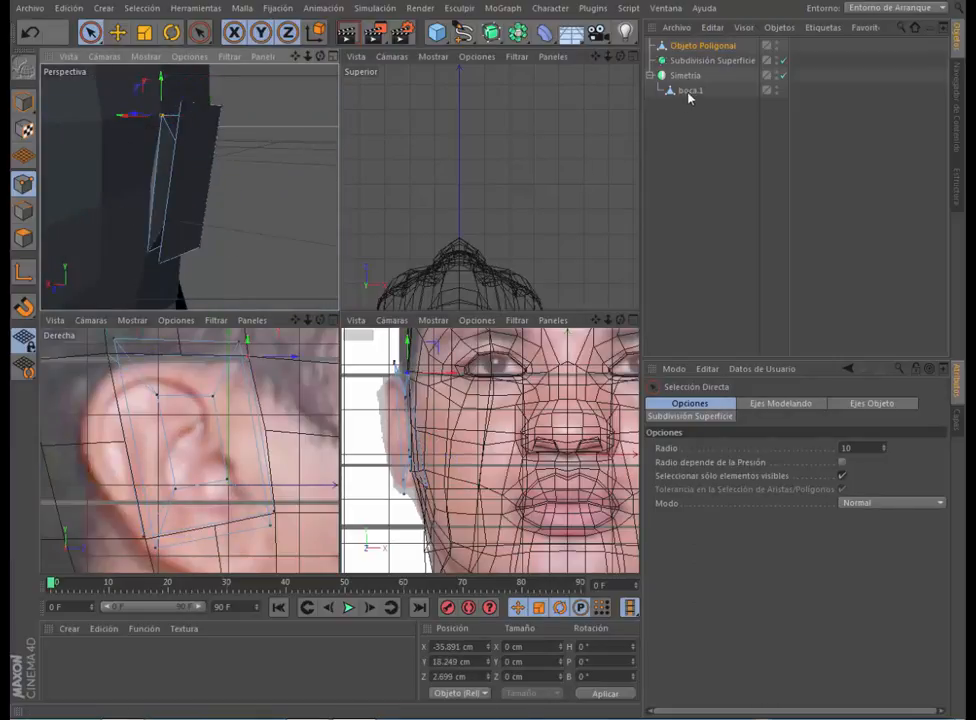
Step: On boca.1, move a point on the rear side of the head outward by about 1.17 cm to X 36.26 cm
{"action": "left_click", "coordinate": [689, 92]}
{"action": "left_click_drag", "start_coordinate": [320, 57], "coordinate": [82, 217]}
{"action": "left_click", "coordinate": [232, 110]}
{"action": "scroll", "coordinate": [163, 144], "scroll_direction": "up", "scroll_amount": 5}
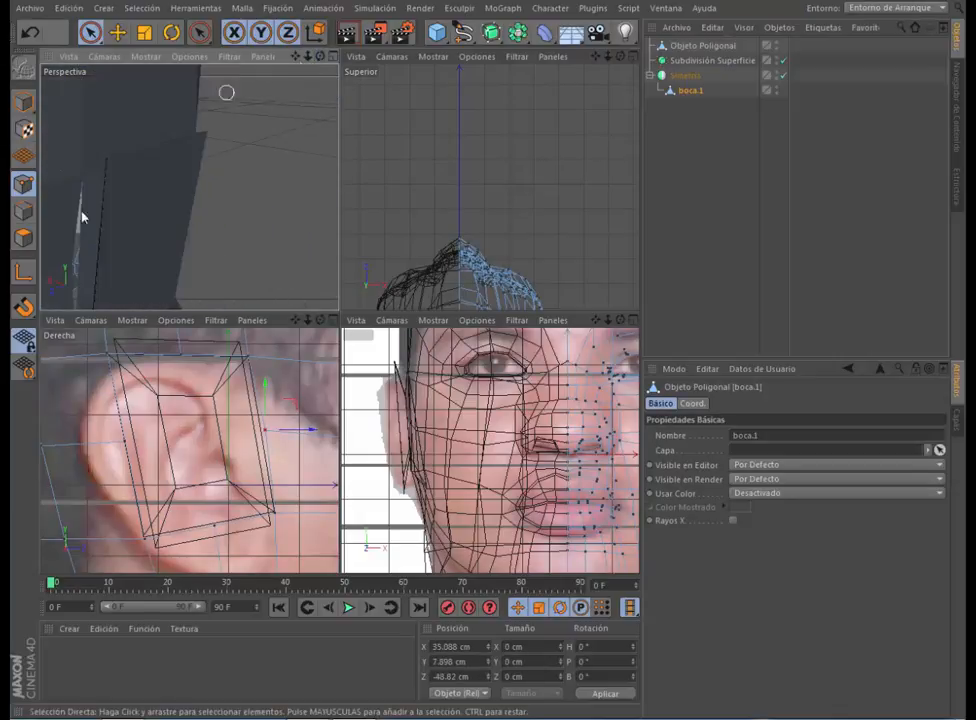
{"action": "scroll", "coordinate": [83, 217], "scroll_direction": "down", "scroll_amount": 3}
{"action": "left_click_drag", "start_coordinate": [595, 320], "coordinate": [408, 297]}
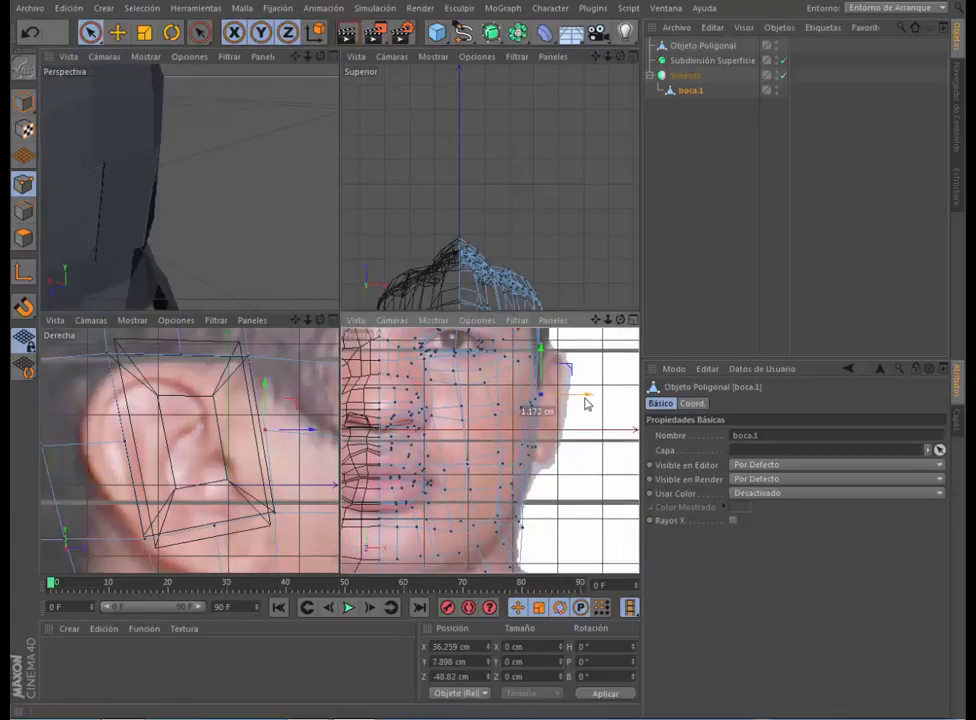
Step: Move the outer polygon of Objeto Poligonal outward to about X -38.2 cm and rotate it to follow the ear's angle
{"action": "left_click", "coordinate": [703, 46]}
{"action": "left_click", "coordinate": [23, 237]}
{"action": "left_click", "coordinate": [142, 208]}
{"action": "mouse_move", "coordinate": [150, 200]}
{"action": "left_mouse_down", "text": "alt"}
{"action": "mouse_move", "coordinate": [189, 187]}
{"action": "mouse_move", "coordinate": [150, 188]}
{"action": "left_mouse_up", "text": "alt"}
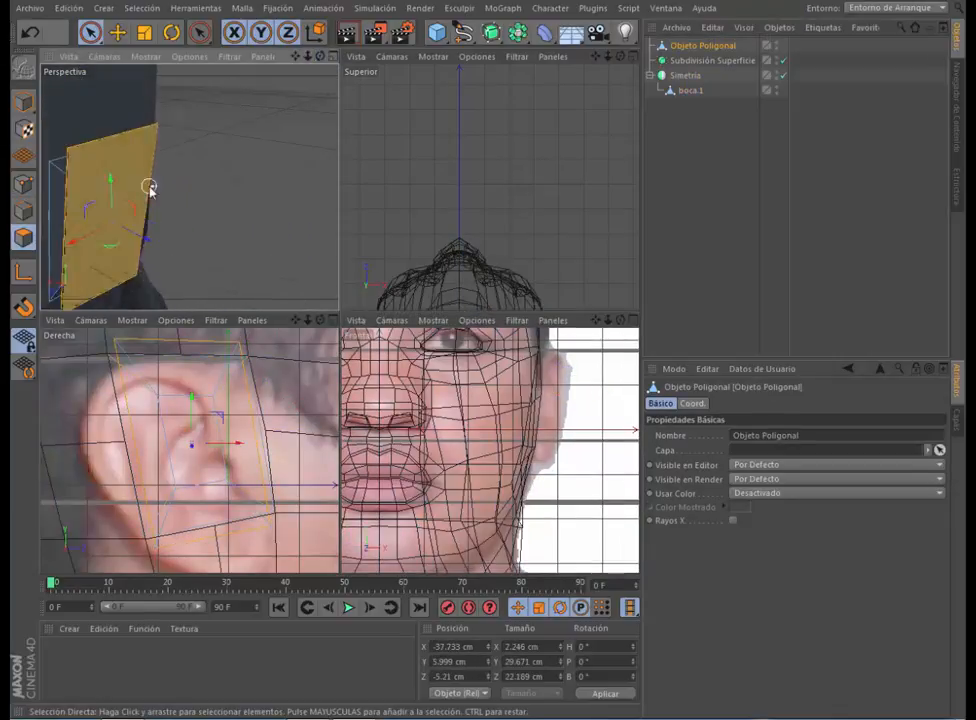
{"action": "scroll", "coordinate": [492, 450], "scroll_direction": "up", "scroll_amount": 5}
{"action": "key", "text": "r"}
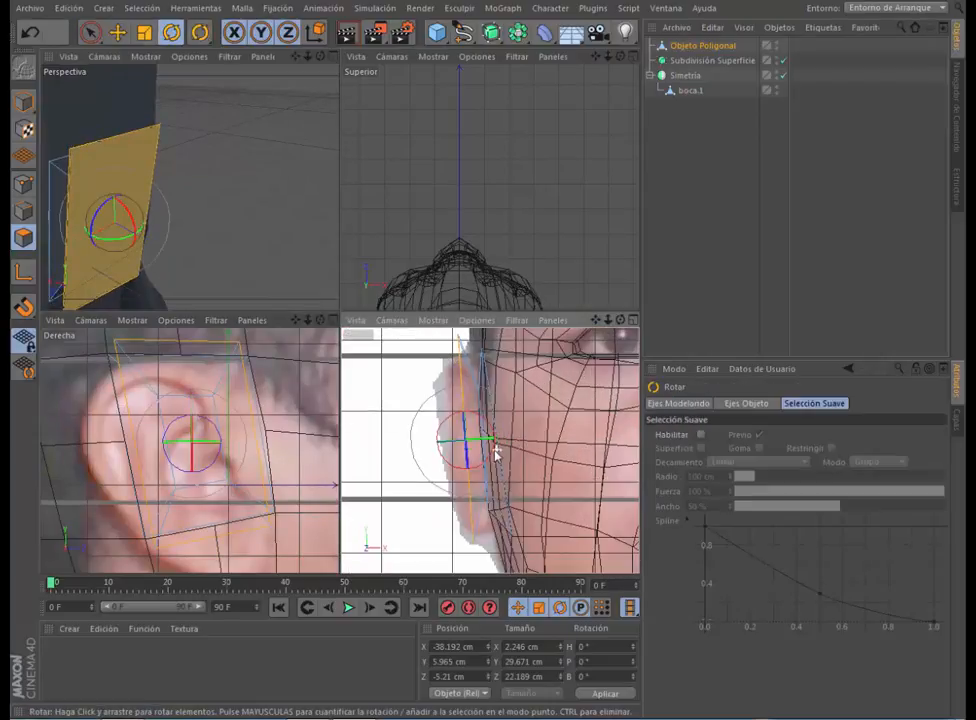
{"action": "left_click_drag", "start_coordinate": [496, 452], "coordinate": [463, 469]}
{"action": "left_click_drag", "start_coordinate": [115, 242], "coordinate": [122, 246]}
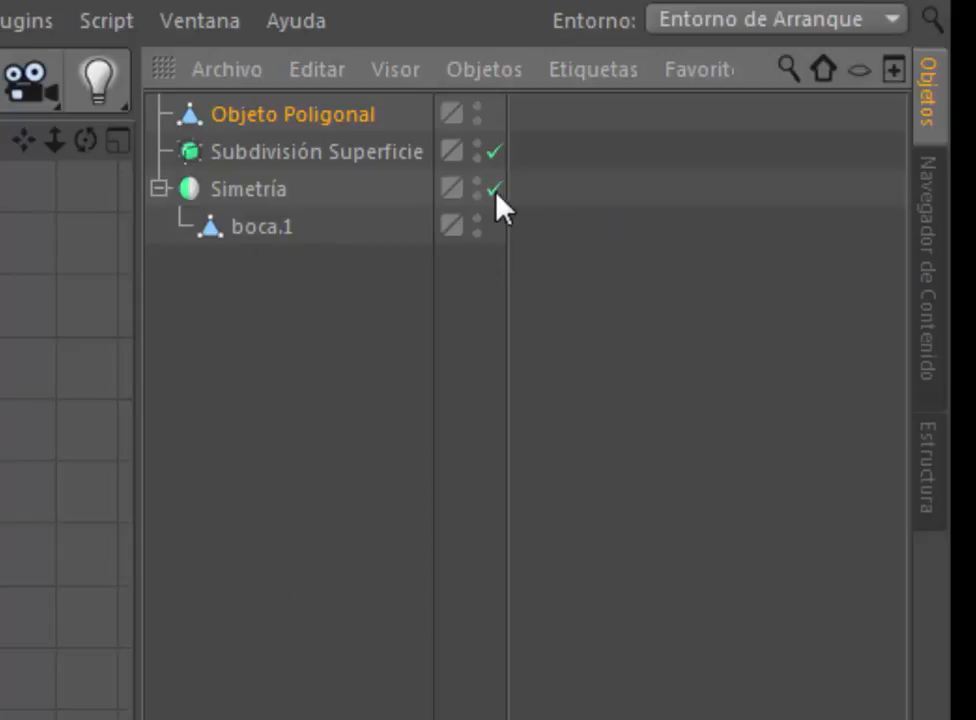
Step: Hide the boca.1 head mesh in the editor and subdivide the ear mesh, returning to polygon editing
{"action": "double_click", "coordinate": [476, 218]}
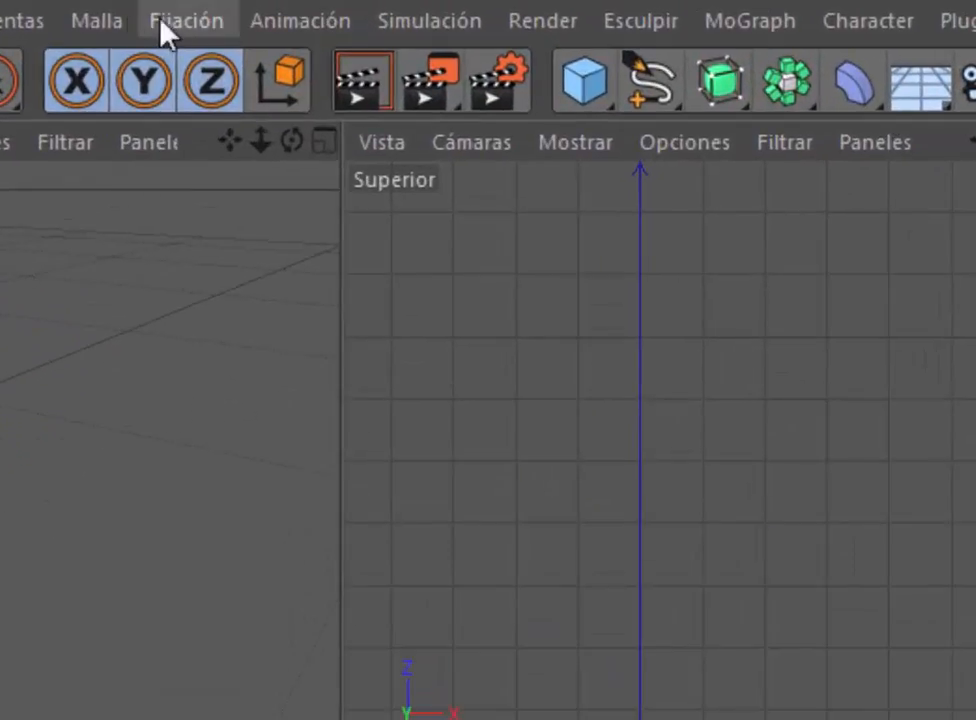
{"action": "left_click", "coordinate": [106, 22]}
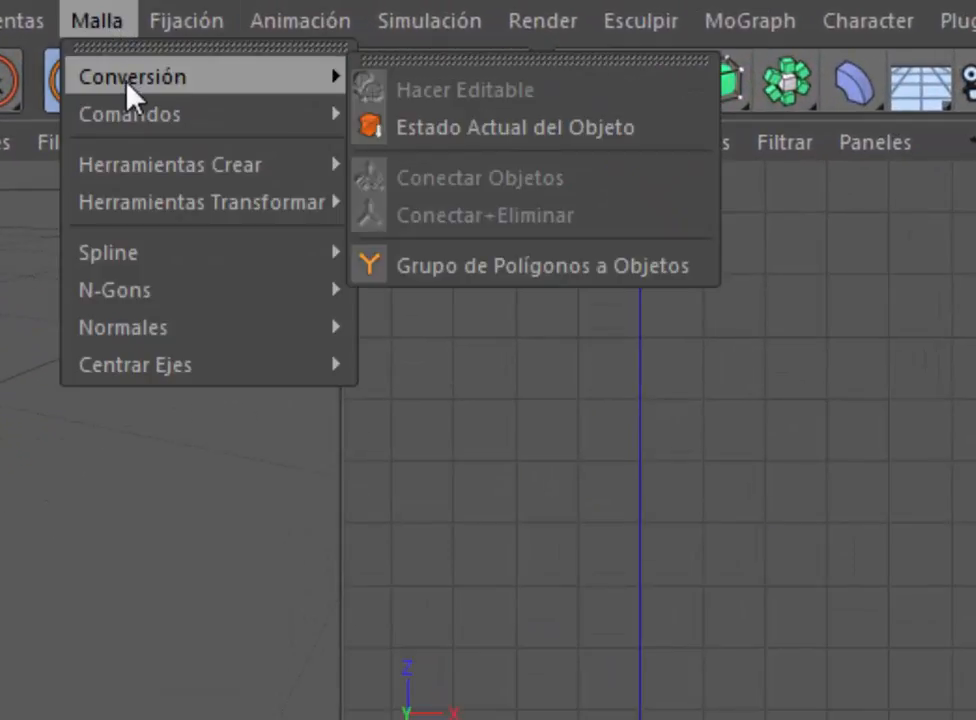
{"action": "mouse_move", "coordinate": [133, 114]}
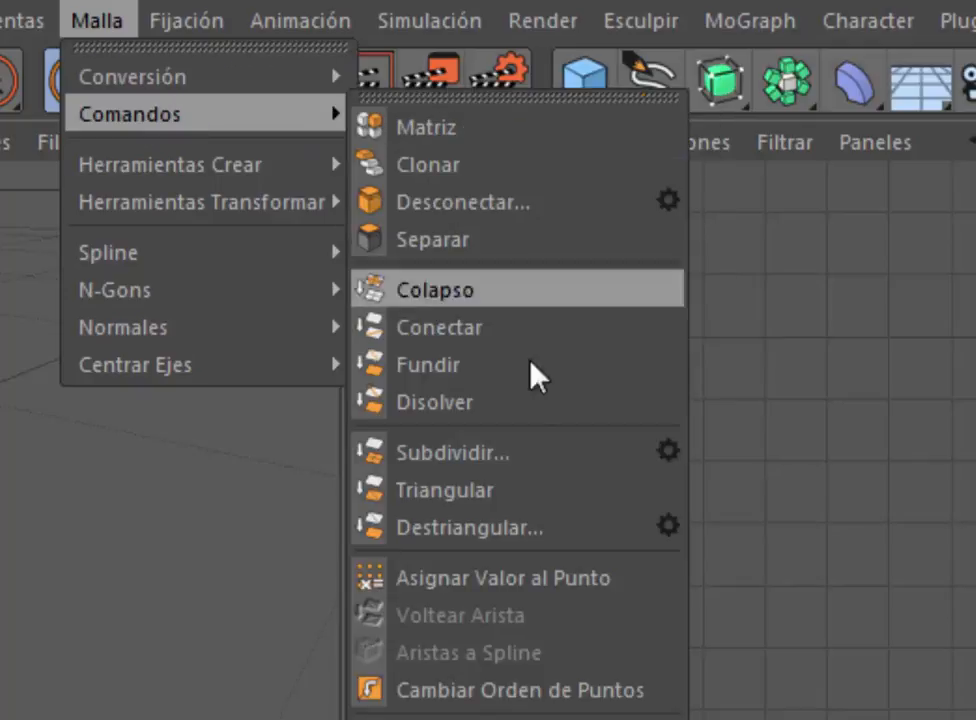
{"action": "left_click", "coordinate": [497, 458]}
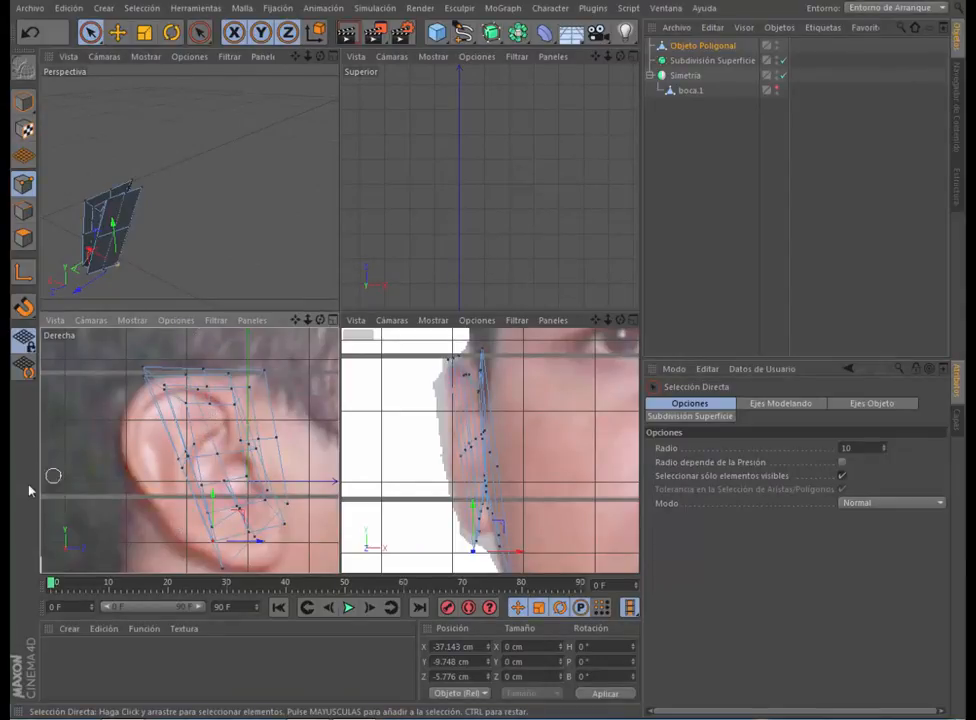
{"action": "left_click", "coordinate": [22, 240]}
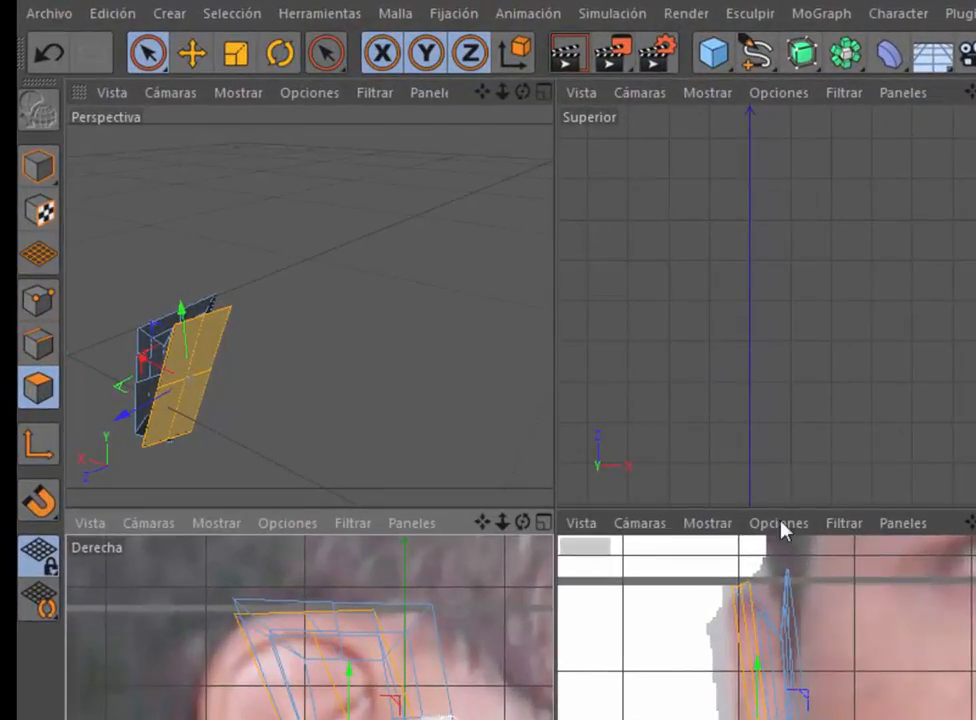
Step: Invert the polygon selection and hide the inverted selection so only the four-polygon ear plate stays visible
{"action": "left_click", "coordinate": [225, 14]}
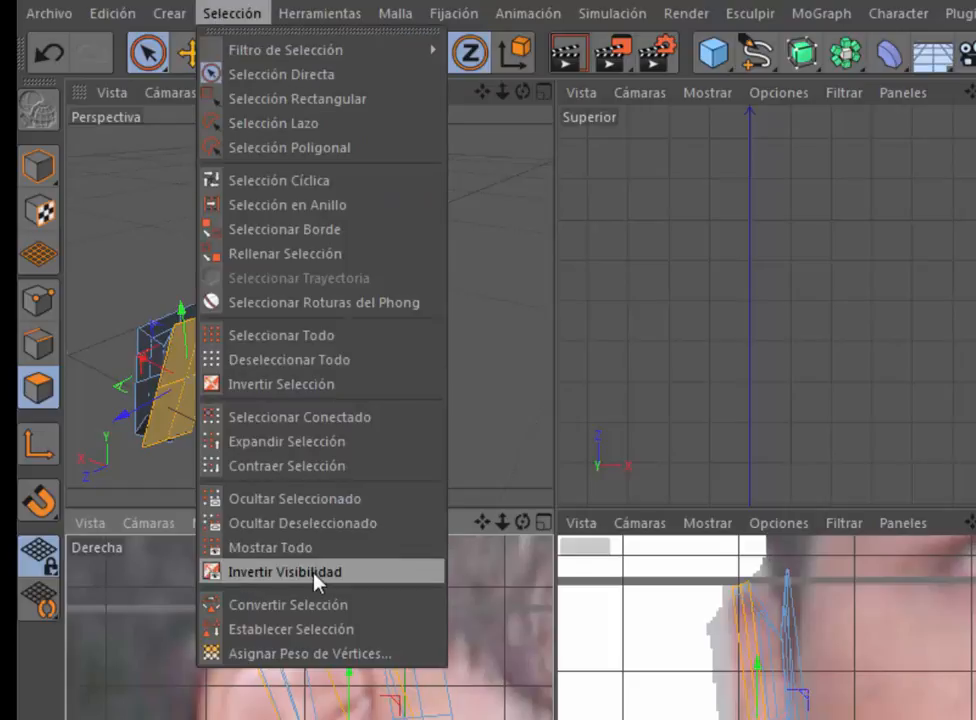
{"action": "left_click", "coordinate": [297, 410]}
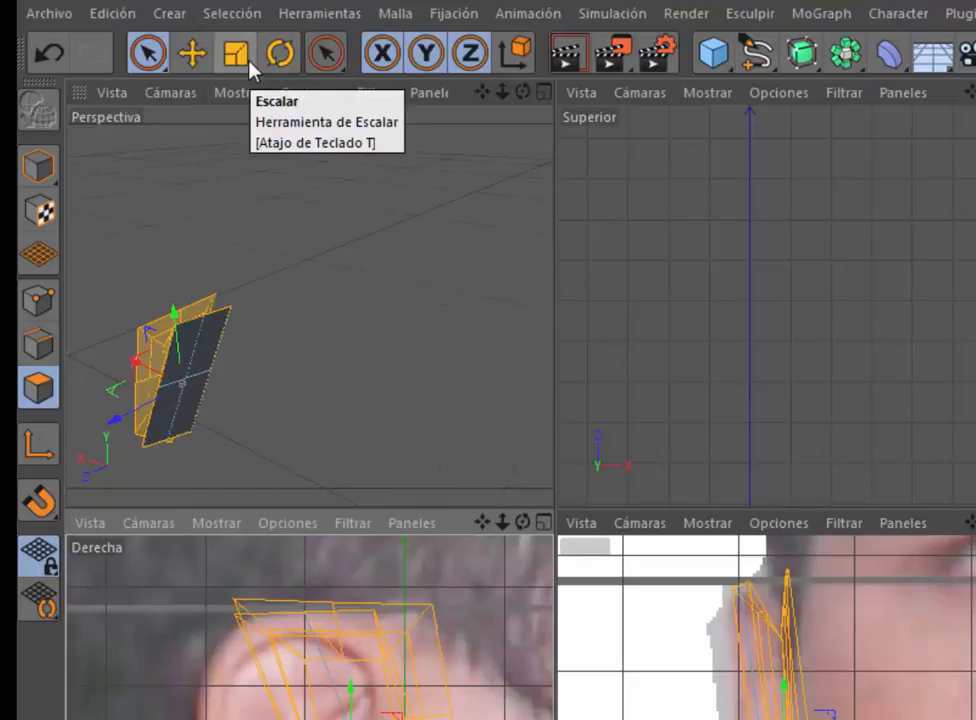
{"action": "left_click", "coordinate": [231, 14]}
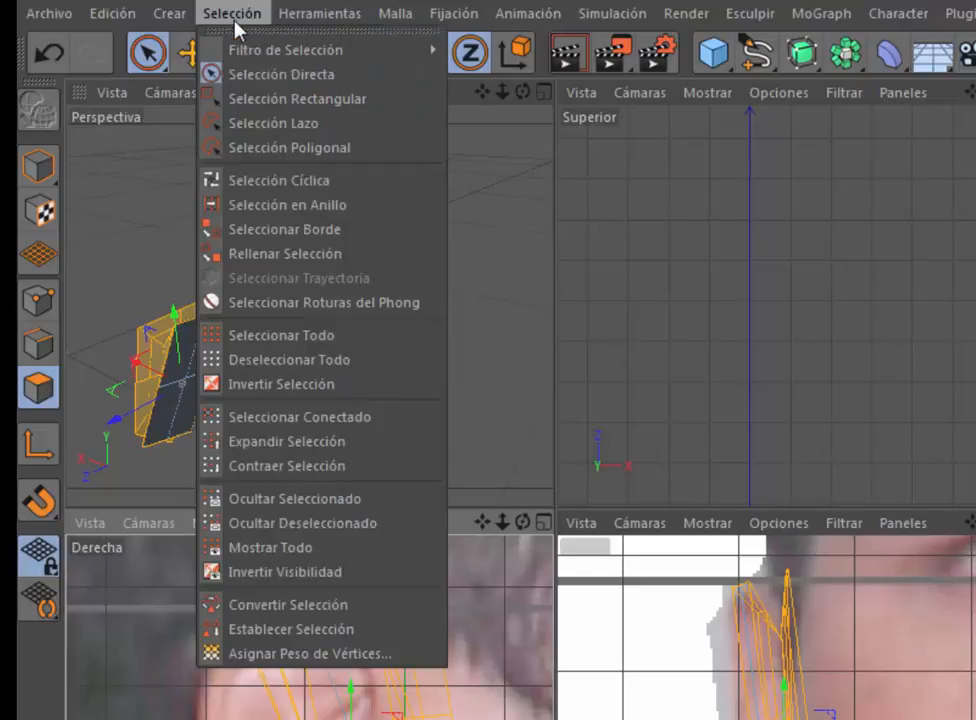
{"action": "left_click", "coordinate": [315, 500]}
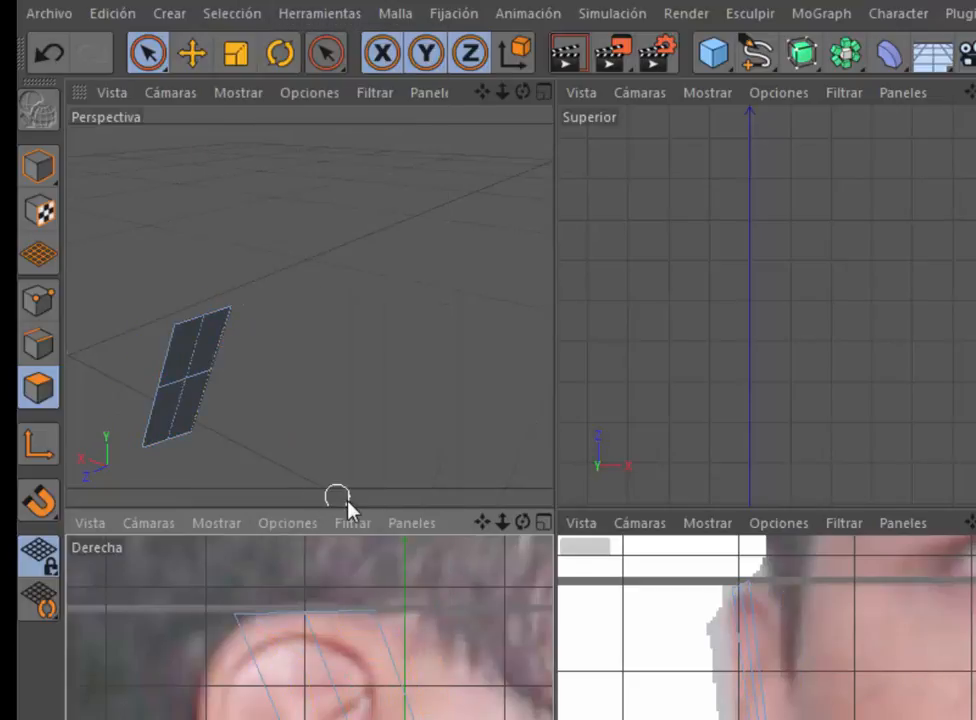
Step: In point mode, move the plate's upper back corner and upper middle point onto the ear's outline in the side view
{"action": "left_click", "coordinate": [38, 299]}
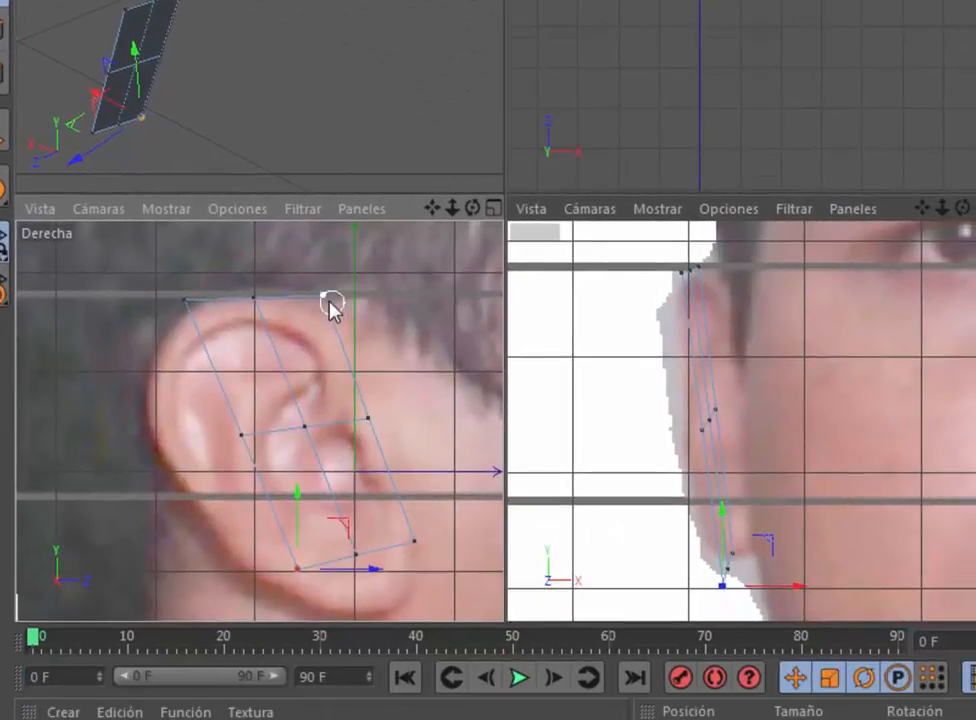
{"action": "left_click", "coordinate": [323, 297]}
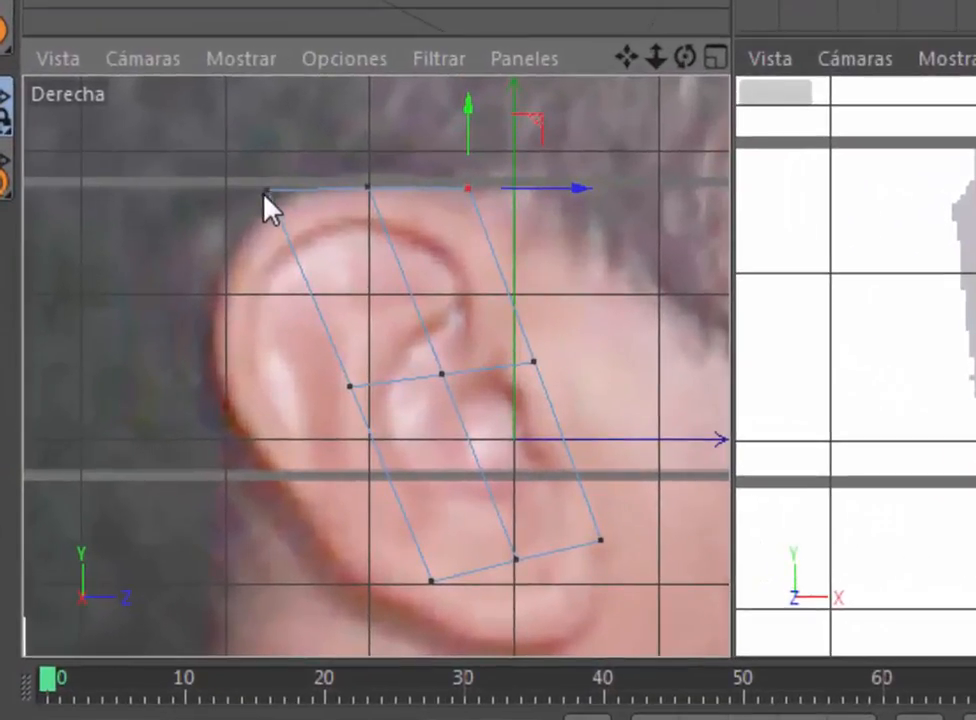
{"action": "left_click", "coordinate": [185, 299]}
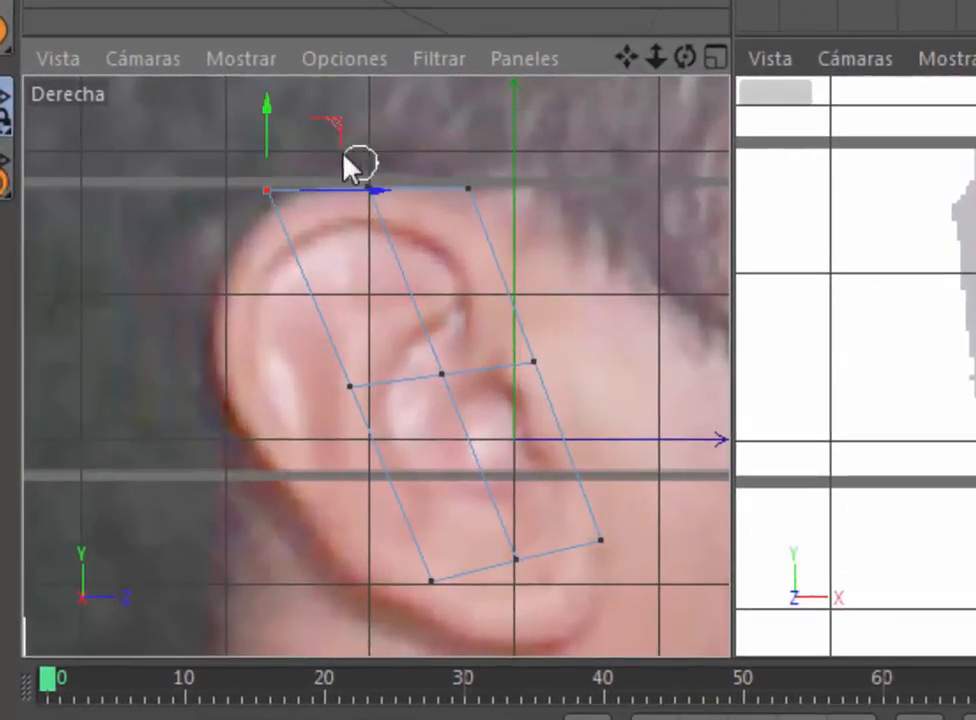
{"action": "left_click_drag", "start_coordinate": [338, 135], "coordinate": [253, 258]}
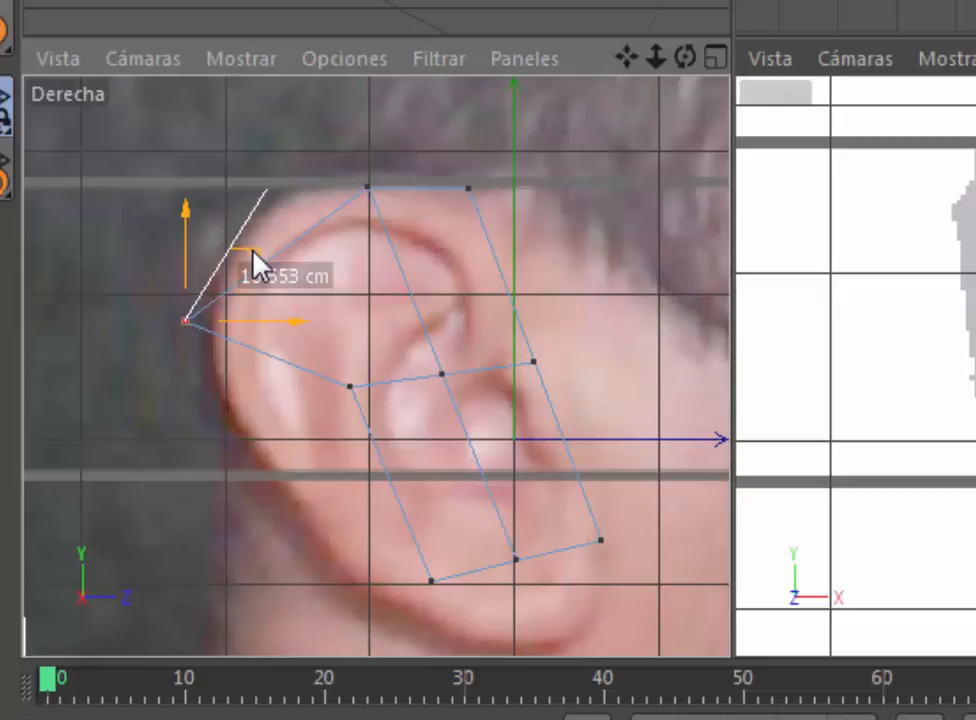
{"action": "left_click", "coordinate": [366, 189]}
{"action": "left_click_drag", "start_coordinate": [432, 120], "coordinate": [352, 136]}
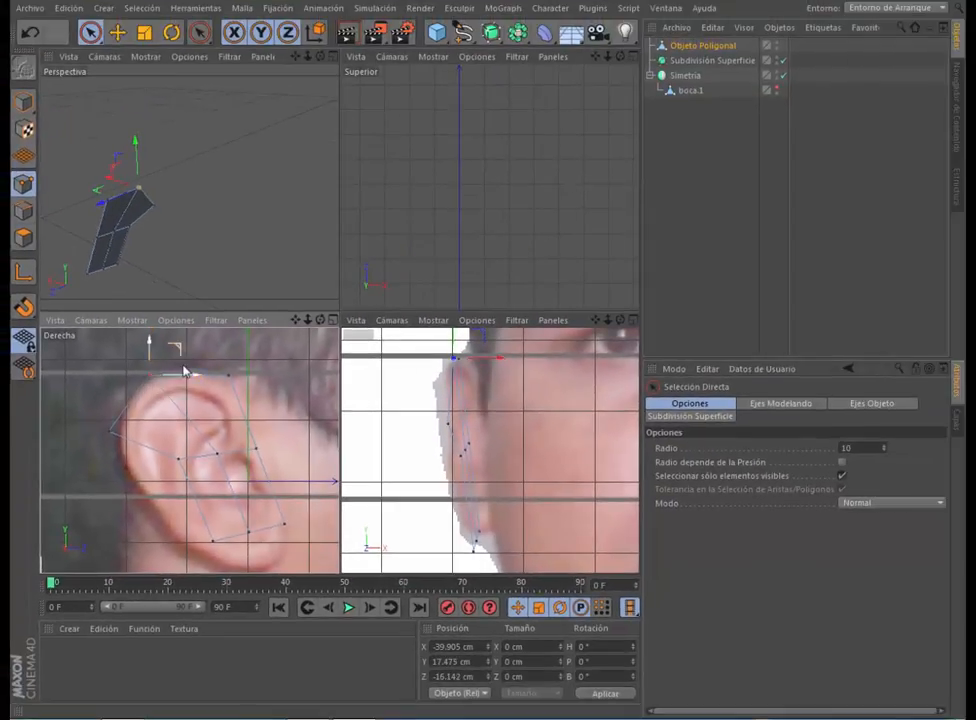
Step: Move the plate's middle-row points so the back one follows the ear's lower rear edge and the centre one sits inside the ear
{"action": "left_click", "coordinate": [179, 459]}
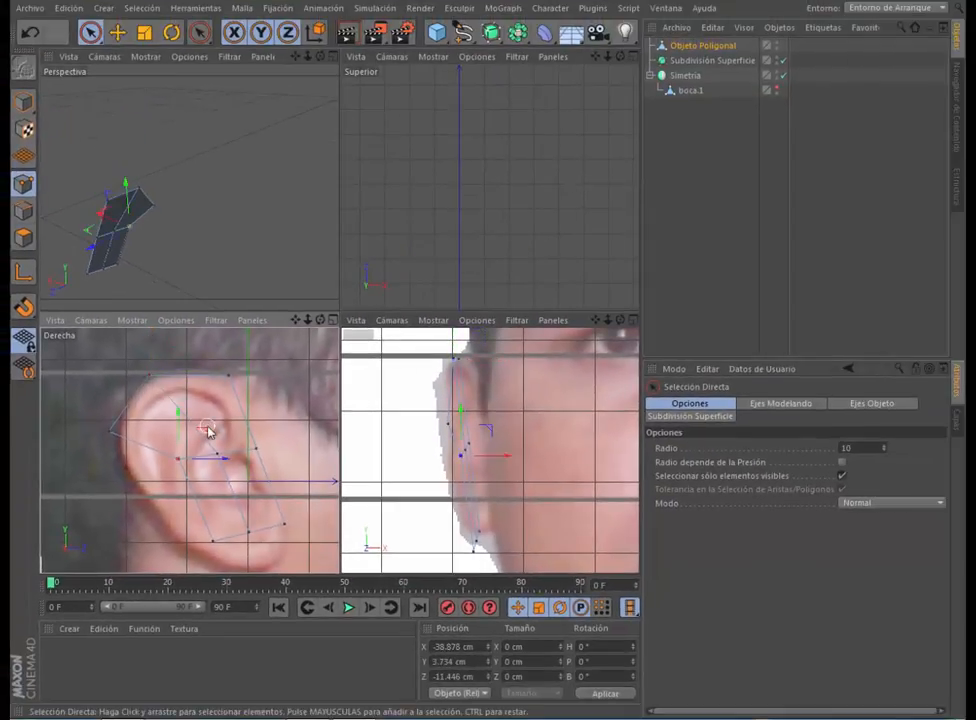
{"action": "left_click_drag", "start_coordinate": [208, 431], "coordinate": [204, 515]}
{"action": "left_click", "coordinate": [218, 454]}
{"action": "left_click_drag", "start_coordinate": [248, 428], "coordinate": [252, 466]}
{"action": "left_click", "coordinate": [257, 450]}
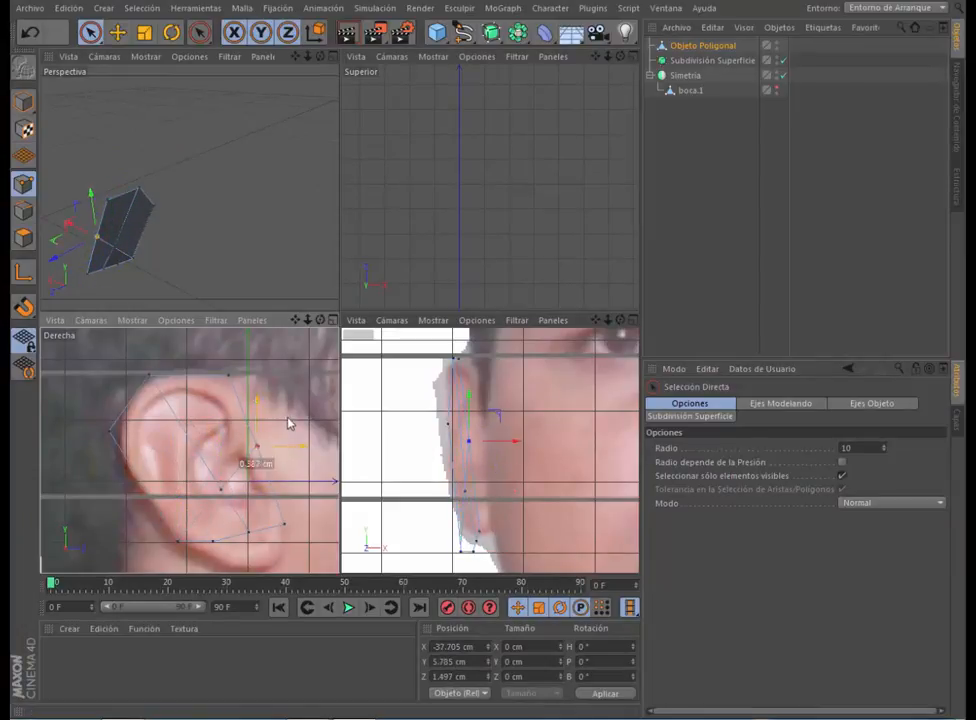
Step: Maximize the side view and move the plate's lower points around the earlobe's outline
{"action": "left_click", "coordinate": [333, 320]}
{"action": "scroll", "coordinate": [428, 410], "scroll_direction": "down", "scroll_amount": 4}
{"action": "left_click", "coordinate": [469, 468]}
{"action": "left_click_drag", "start_coordinate": [565, 382], "coordinate": [590, 424]}
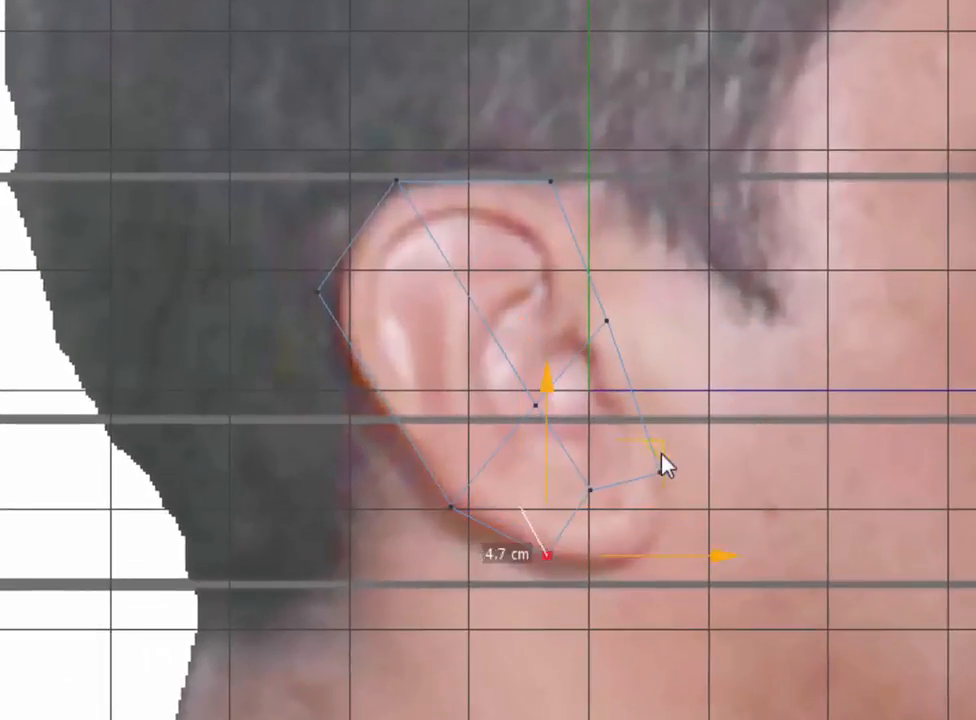
{"action": "left_click", "coordinate": [529, 456]}
{"action": "left_click_drag", "start_coordinate": [629, 361], "coordinate": [656, 420]}
{"action": "left_click", "coordinate": [589, 441]}
{"action": "left_click_drag", "start_coordinate": [686, 351], "coordinate": [689, 321]}
{"action": "left_click", "coordinate": [556, 514]}
{"action": "left_click_drag", "start_coordinate": [726, 450], "coordinate": [755, 440]}
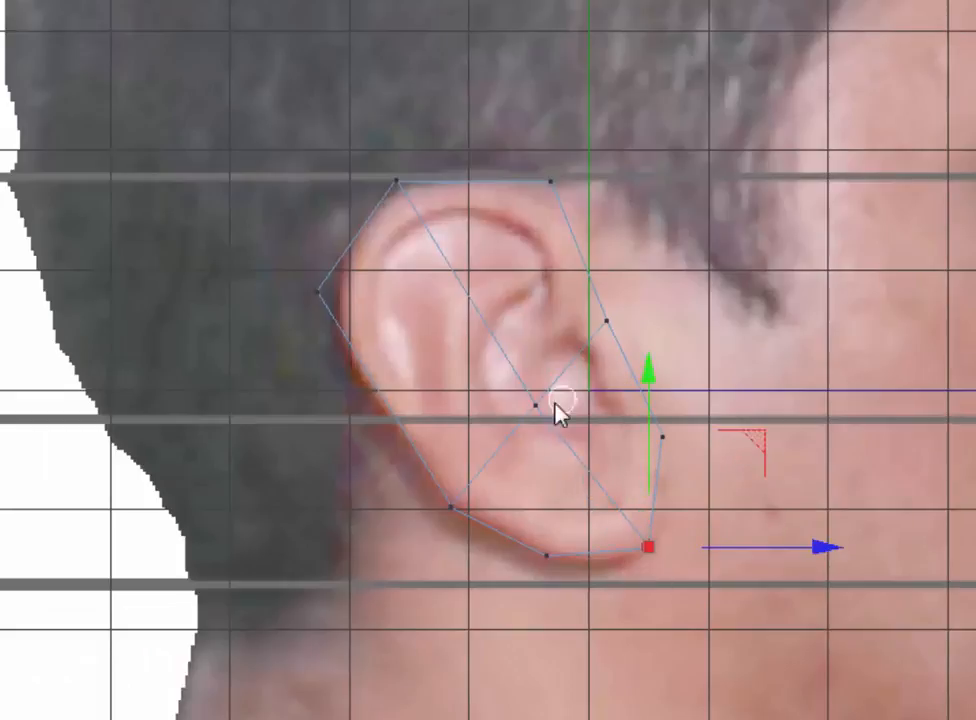
Step: Fine-tune the plate's centre point and its two upper points to follow the top of the ear
{"action": "left_click", "coordinate": [537, 405]}
{"action": "left_click_drag", "start_coordinate": [653, 296], "coordinate": [649, 299]}
{"action": "left_click", "coordinate": [397, 181]}
{"action": "left_click_drag", "start_coordinate": [491, 69], "coordinate": [472, 88]}
{"action": "left_click", "coordinate": [551, 182]}
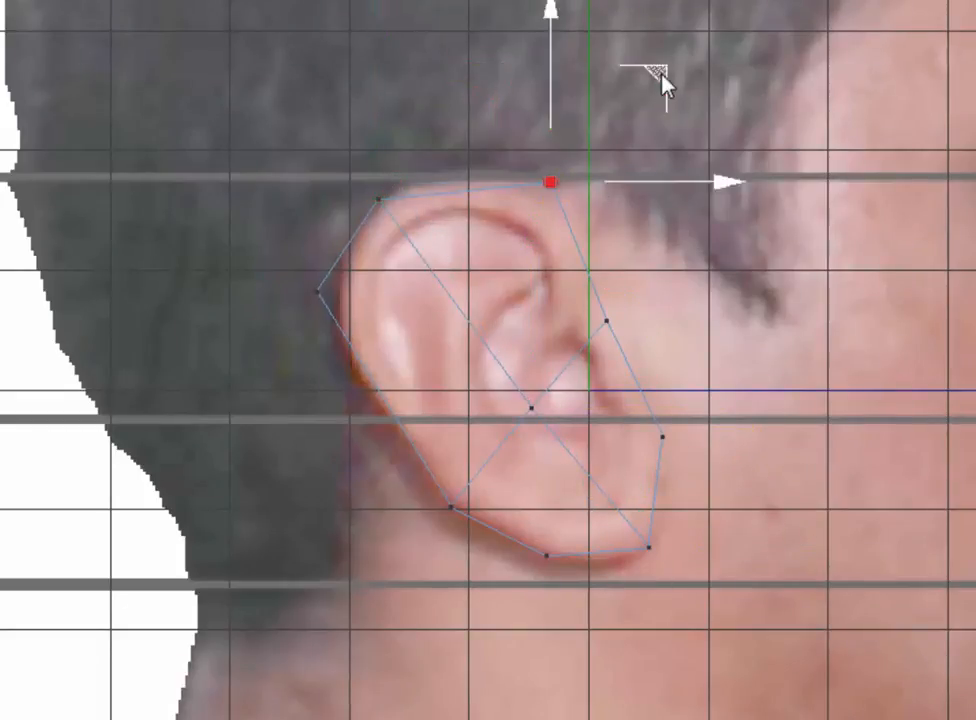
{"action": "left_click_drag", "start_coordinate": [660, 73], "coordinate": [647, 76]}
Step: Fine-tune the plate's lower back, earlobe and lower front points along the ear's outline
{"action": "left_click", "coordinate": [451, 507]}
{"action": "left_click_drag", "start_coordinate": [557, 395], "coordinate": [554, 393]}
{"action": "left_click", "coordinate": [547, 554]}
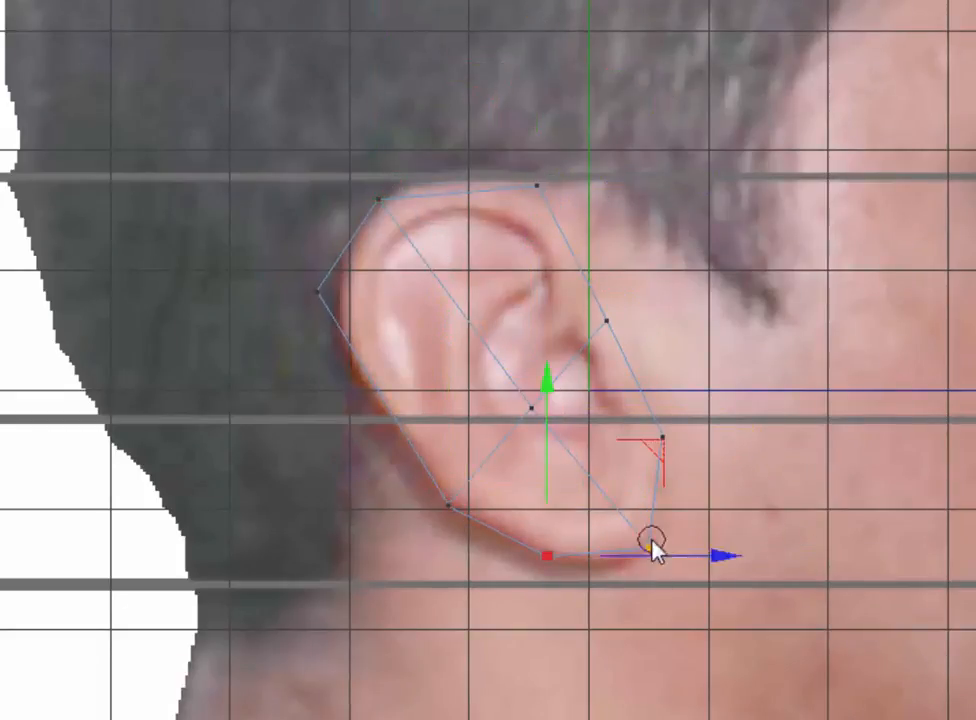
{"action": "left_click", "coordinate": [650, 546]}
{"action": "left_click_drag", "start_coordinate": [754, 442], "coordinate": [754, 449]}
{"action": "left_click", "coordinate": [662, 437]}
{"action": "left_click_drag", "start_coordinate": [767, 331], "coordinate": [776, 337]}
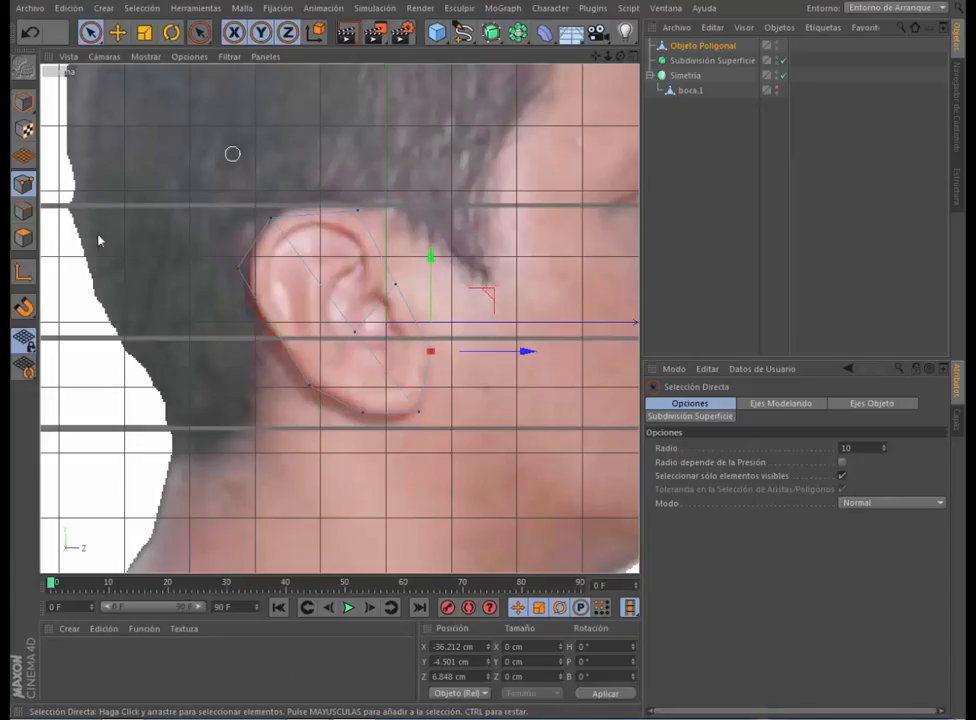
Step: Select all four polygons of the ear plate and extrude them outward about 4.9 cm
{"action": "left_click", "coordinate": [20, 239]}
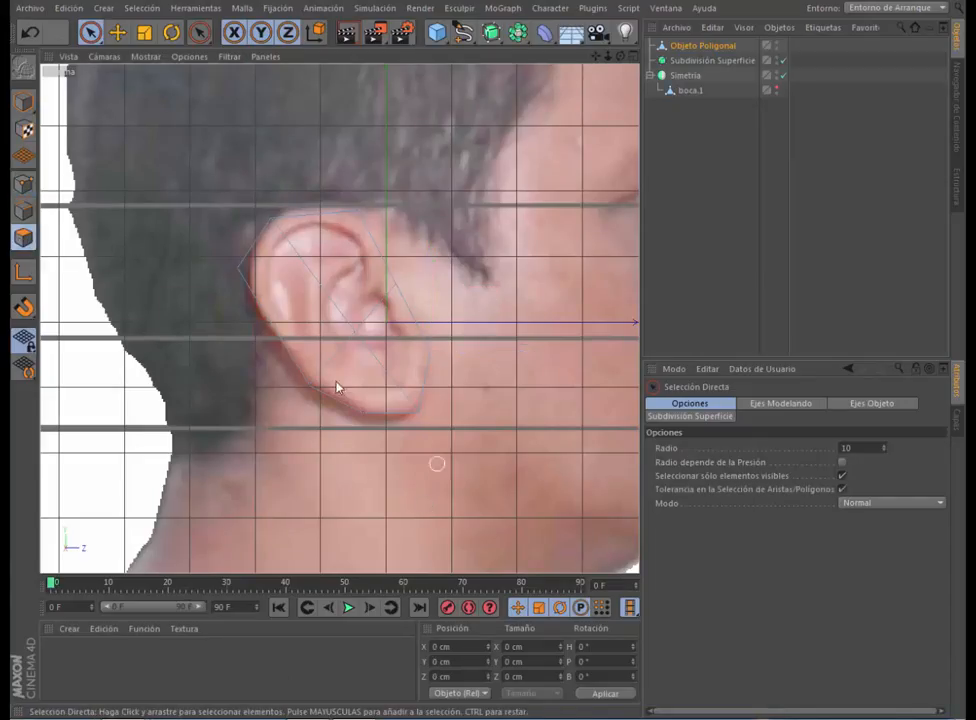
{"action": "left_click", "coordinate": [355, 336]}
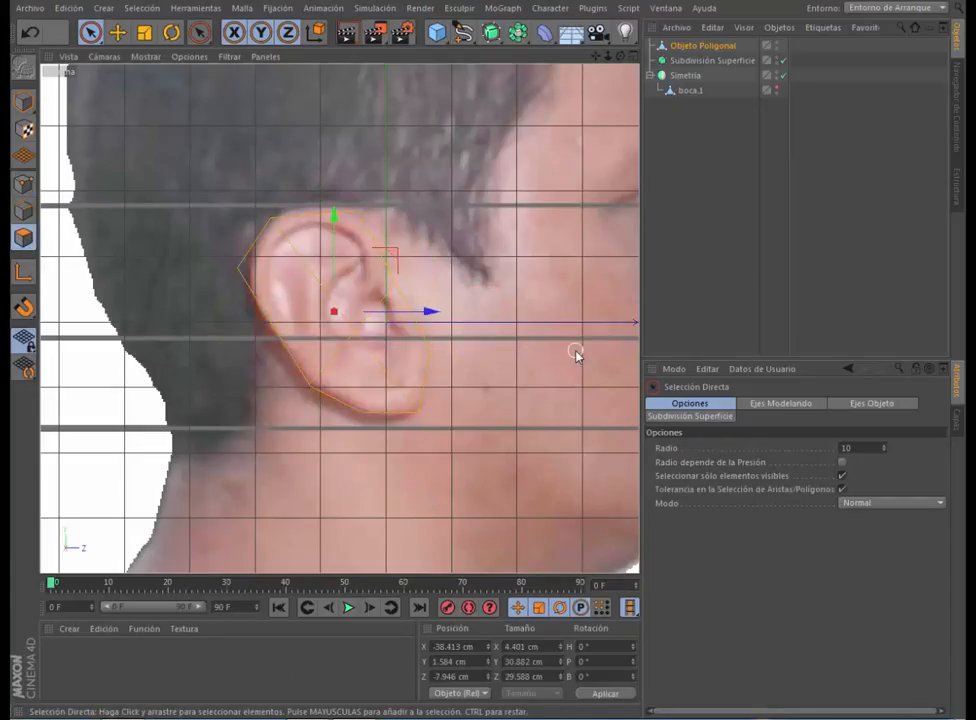
{"action": "right_click", "coordinate": [576, 351]}
{"action": "key", "text": "i"}
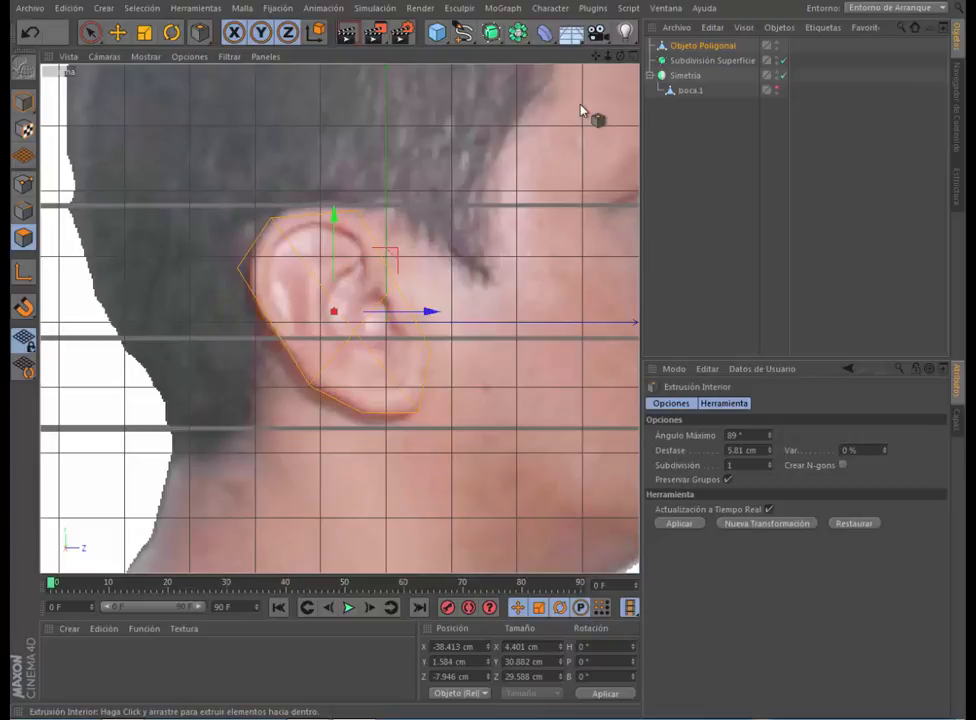
{"action": "key", "text": "d"}
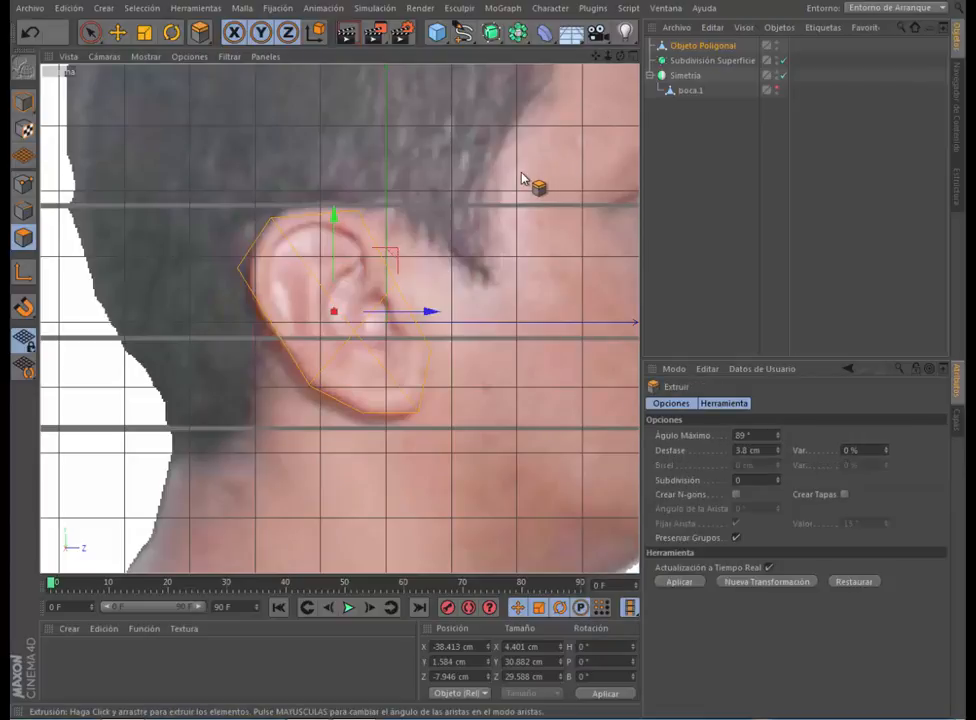
{"action": "left_click_drag", "start_coordinate": [521, 180], "coordinate": [540, 180]}
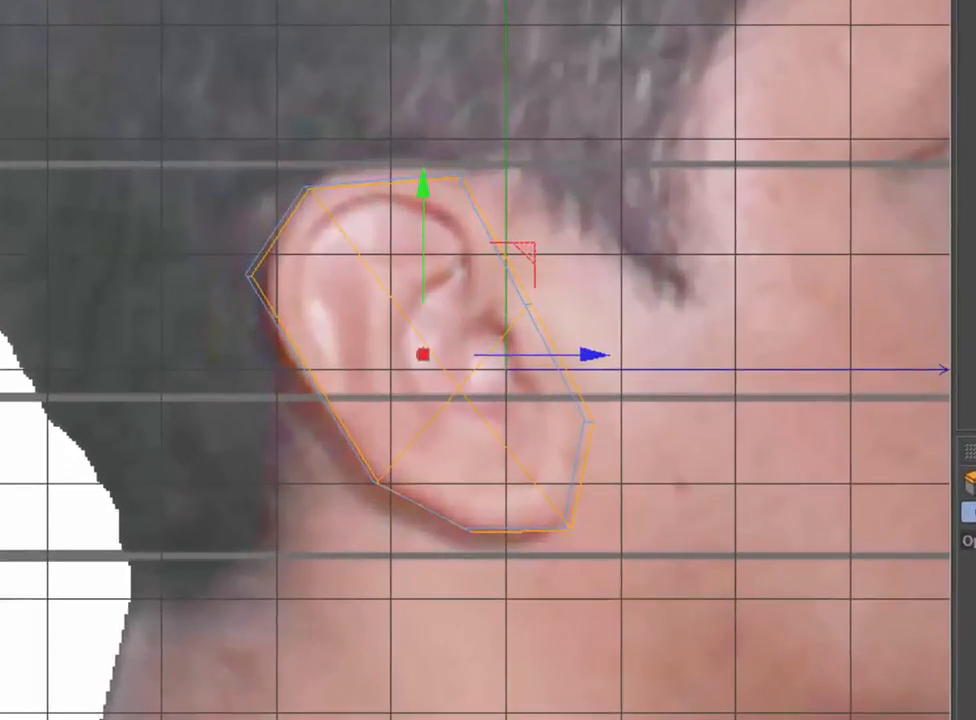
Step: In the front view, move the extruded ear face along X toward the head to reduce the ear's thickness
{"action": "middle_click", "coordinate": [527, 212]}
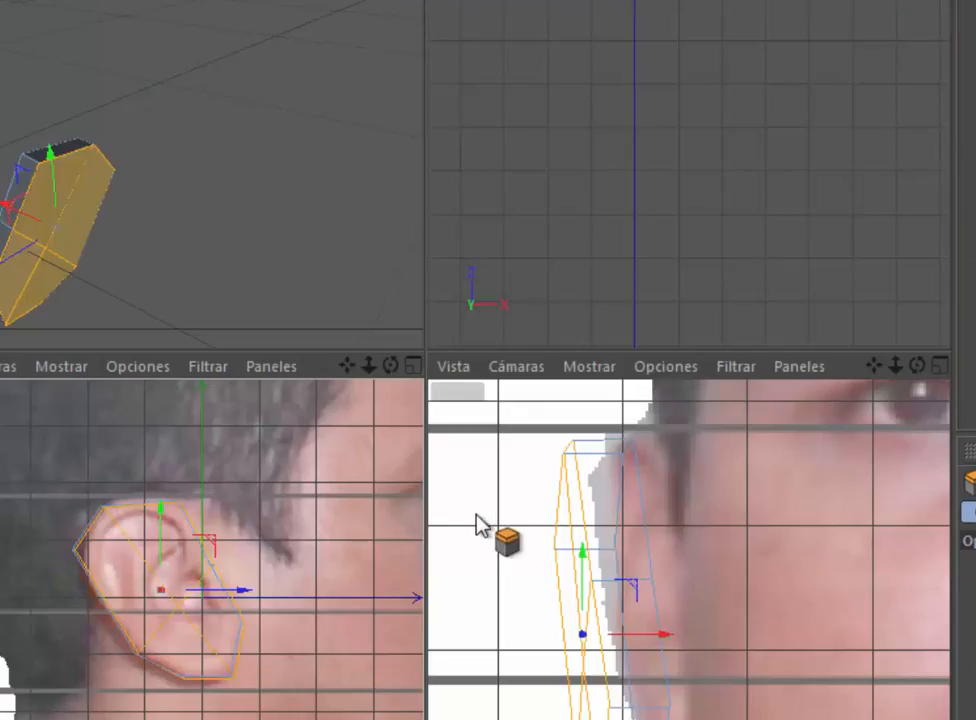
{"action": "scroll", "coordinate": [808, 534], "scroll_direction": "down", "scroll_amount": 2}
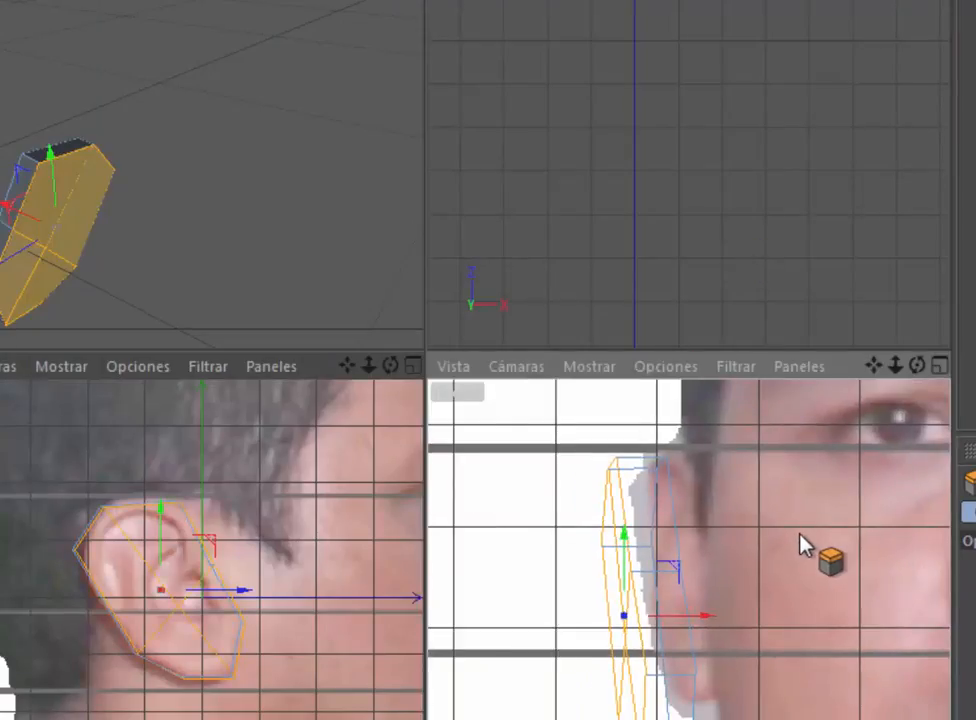
{"action": "scroll", "coordinate": [806, 534], "scroll_direction": "up", "scroll_amount": 3}
{"action": "scroll", "coordinate": [695, 576], "scroll_direction": "down", "scroll_amount": 2}
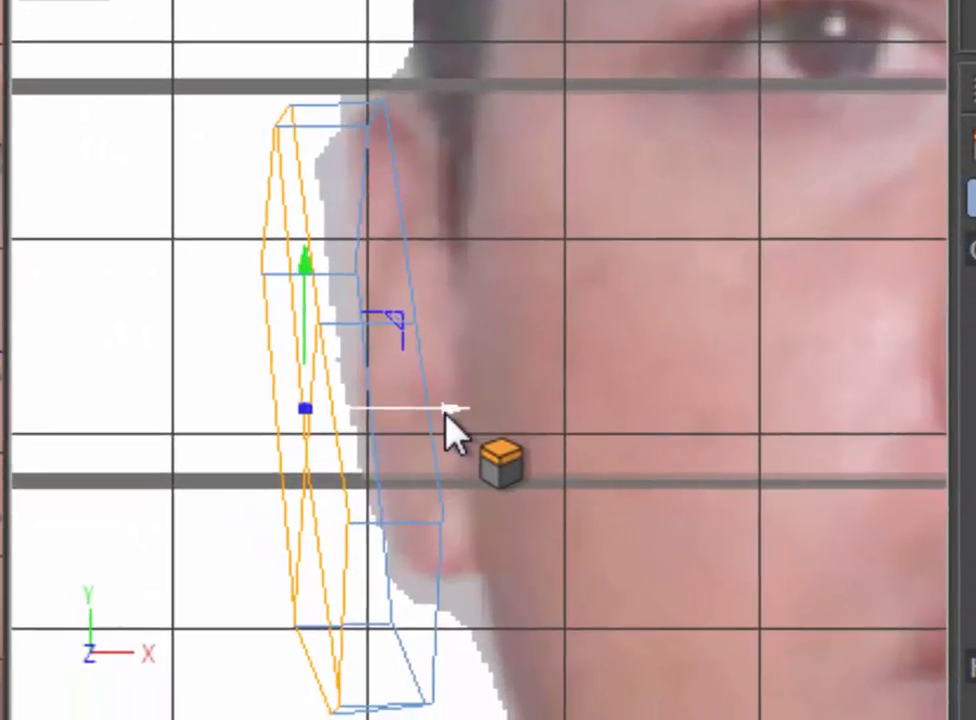
{"action": "left_click_drag", "start_coordinate": [444, 411], "coordinate": [500, 436]}
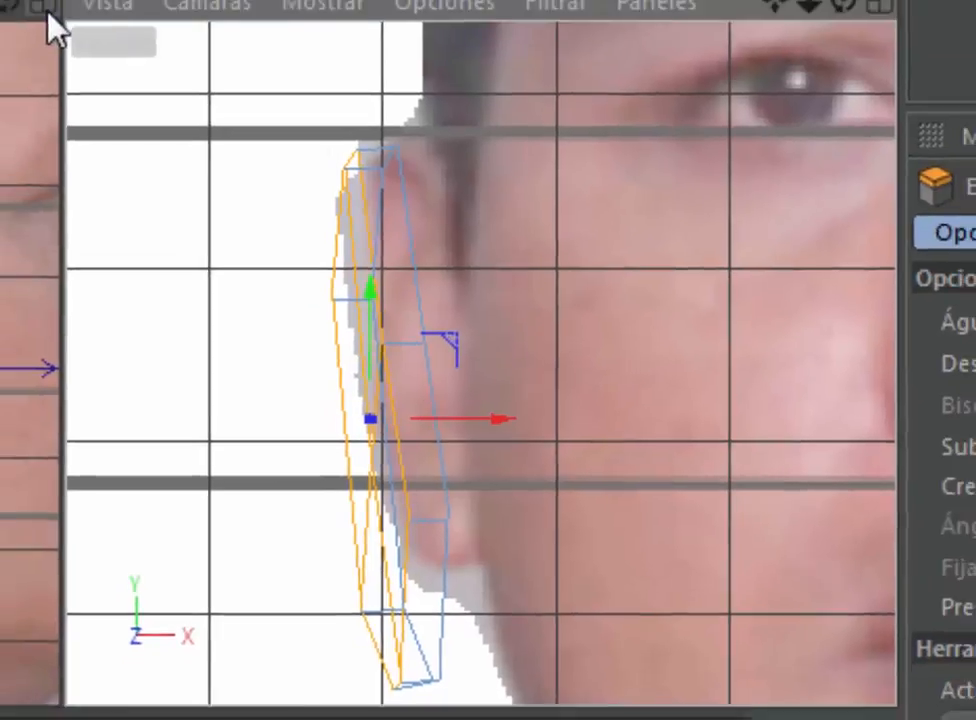
Step: In the maximized side view, inner-extrude the ear face twice to form two concentric rings following the ear's rim
{"action": "left_click", "coordinate": [46, 9]}
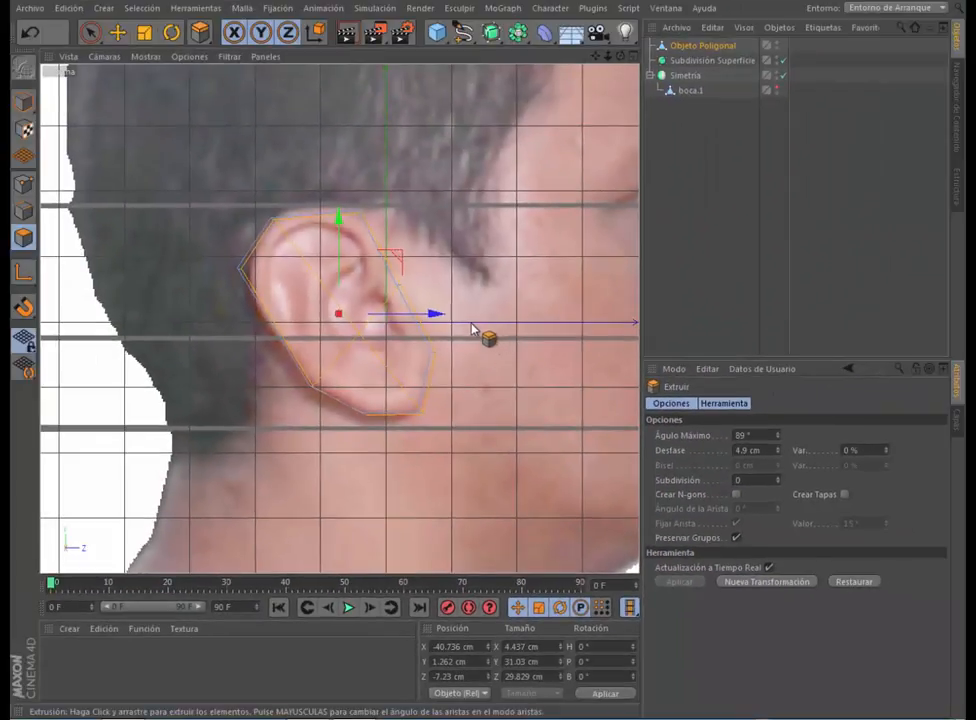
{"action": "key", "text": "i"}
{"action": "left_click_drag", "start_coordinate": [506, 333], "coordinate": [518, 333]}
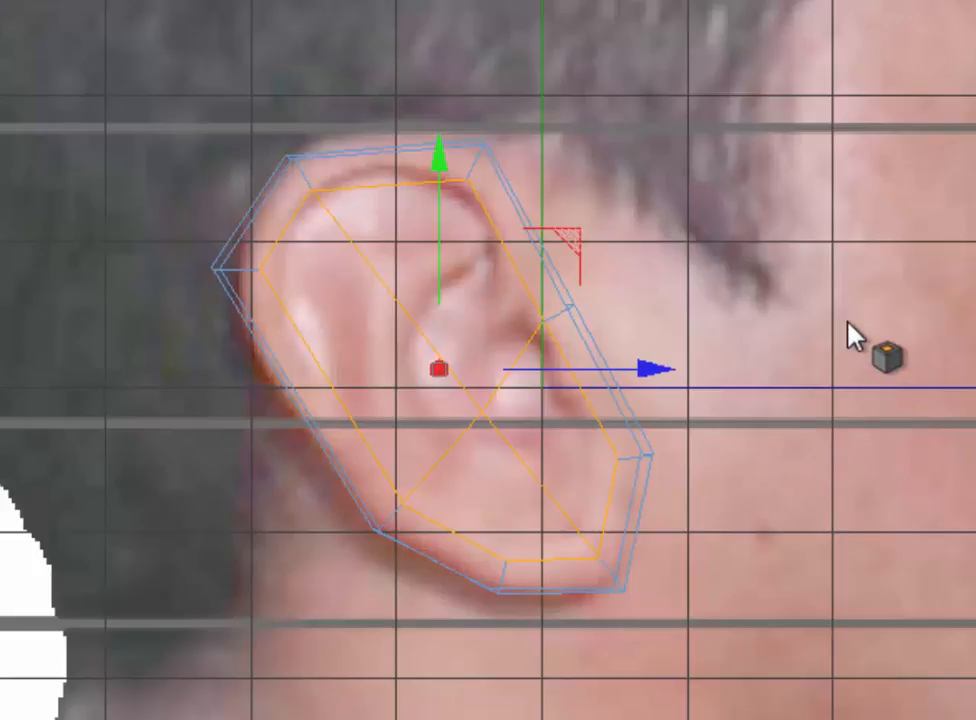
{"action": "left_click_drag", "start_coordinate": [845, 316], "coordinate": [888, 316]}
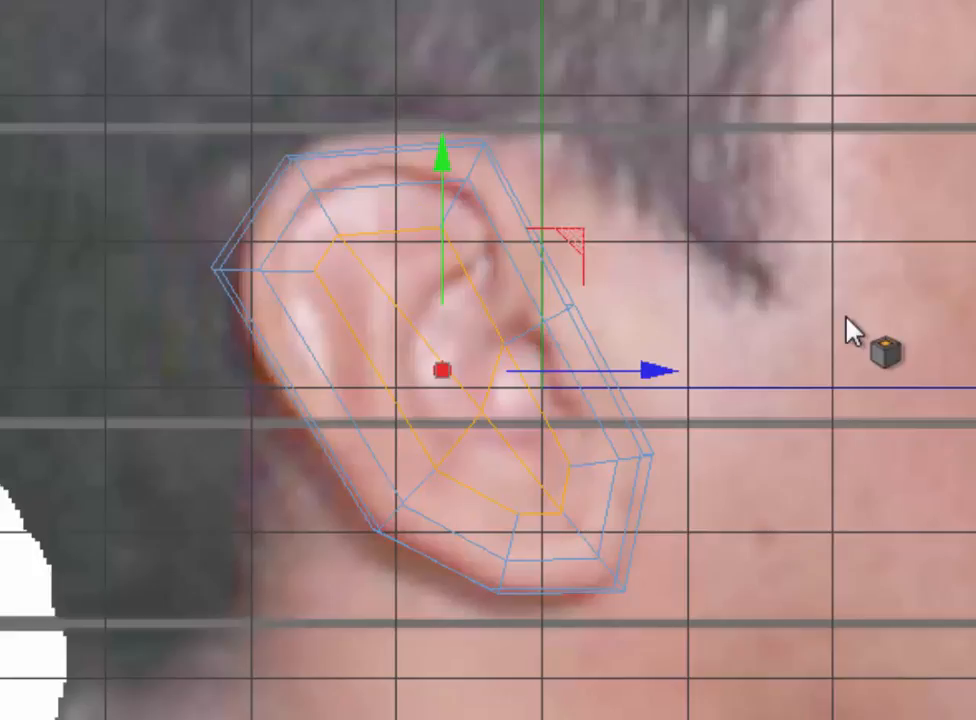
{"action": "key", "text": "Return"}
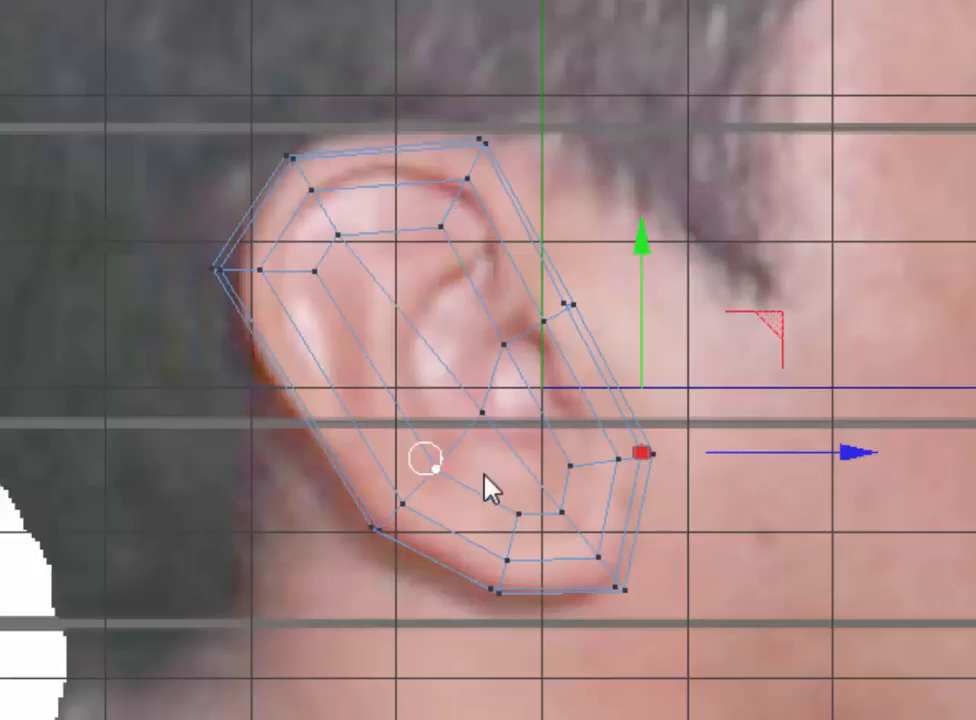
Step: Loop-select the ring of polygons between the two inner extrusions on the ear face
{"action": "scroll", "coordinate": [500, 418], "scroll_direction": "up", "scroll_amount": 6}
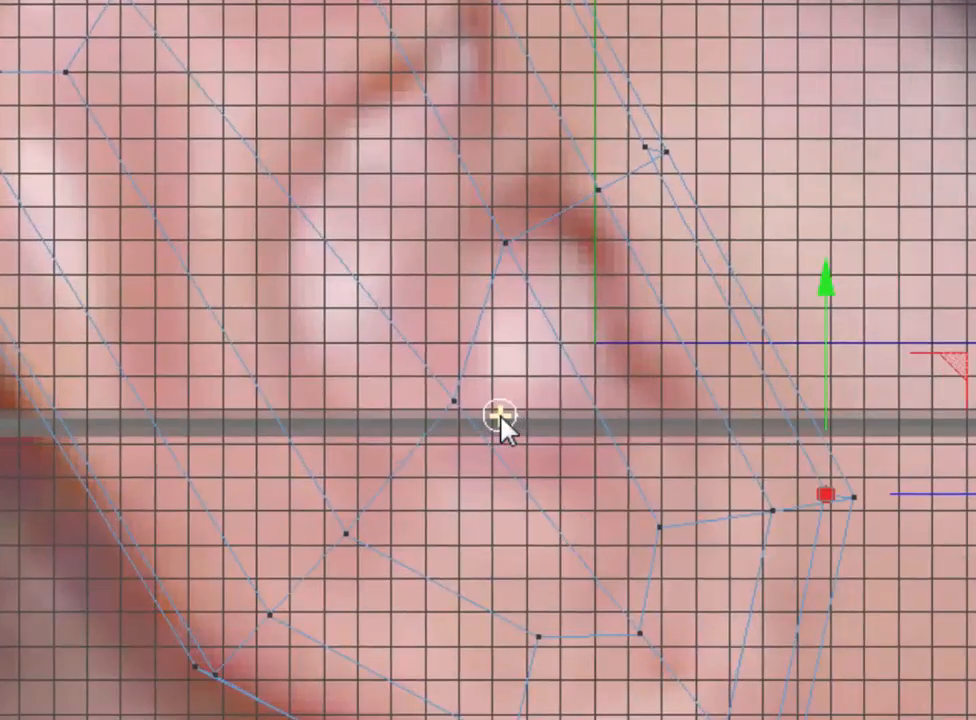
{"action": "scroll", "coordinate": [500, 418], "scroll_direction": "down", "scroll_amount": 4}
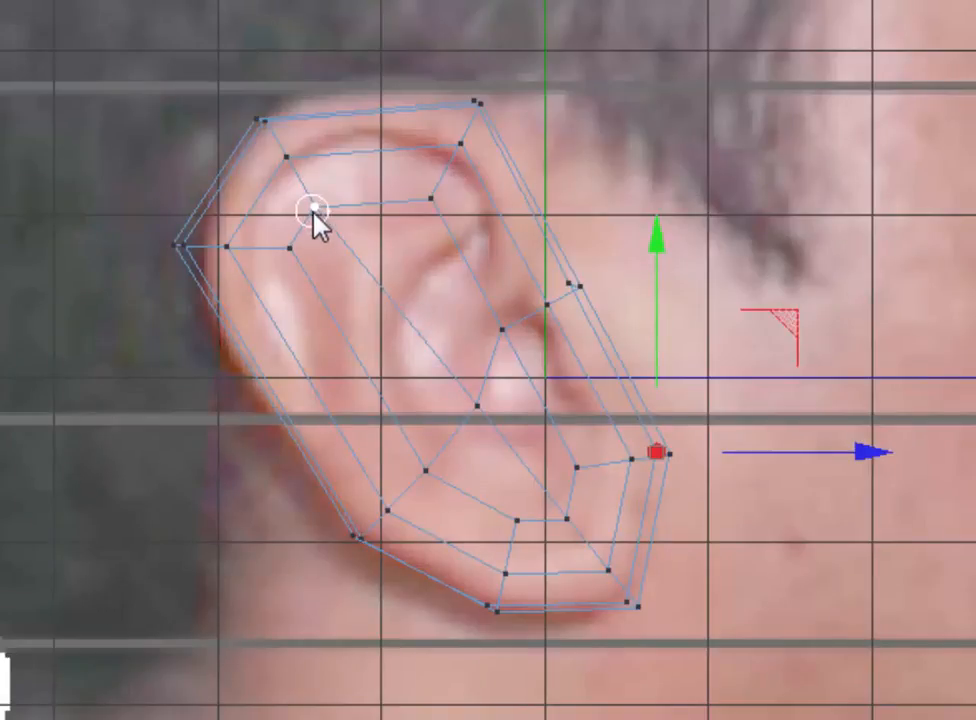
{"action": "left_click", "coordinate": [142, 8]}
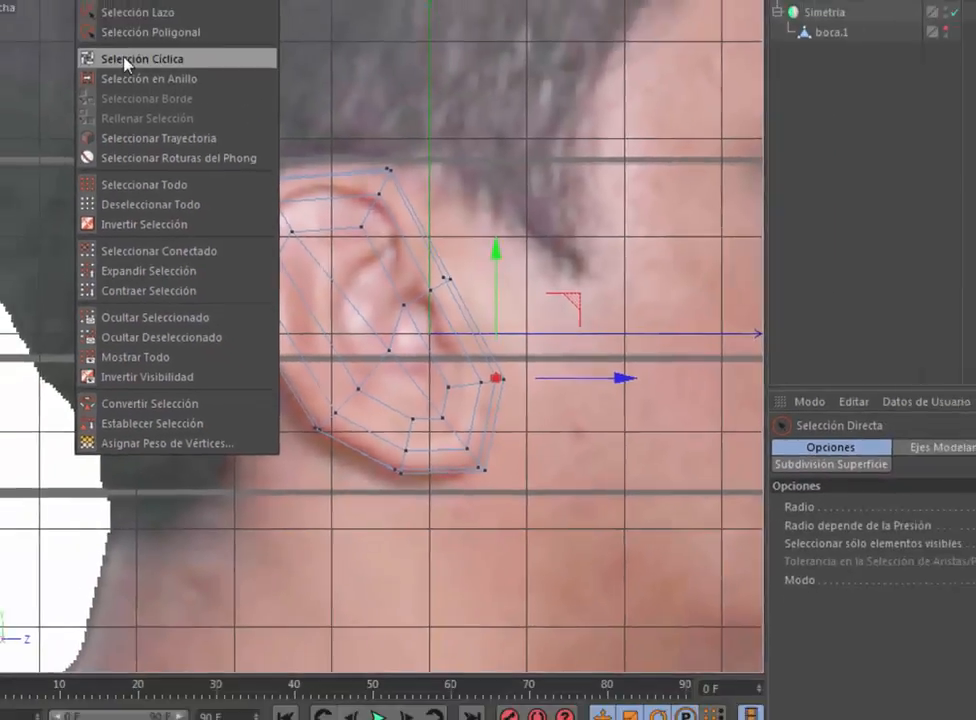
{"action": "left_click", "coordinate": [125, 60]}
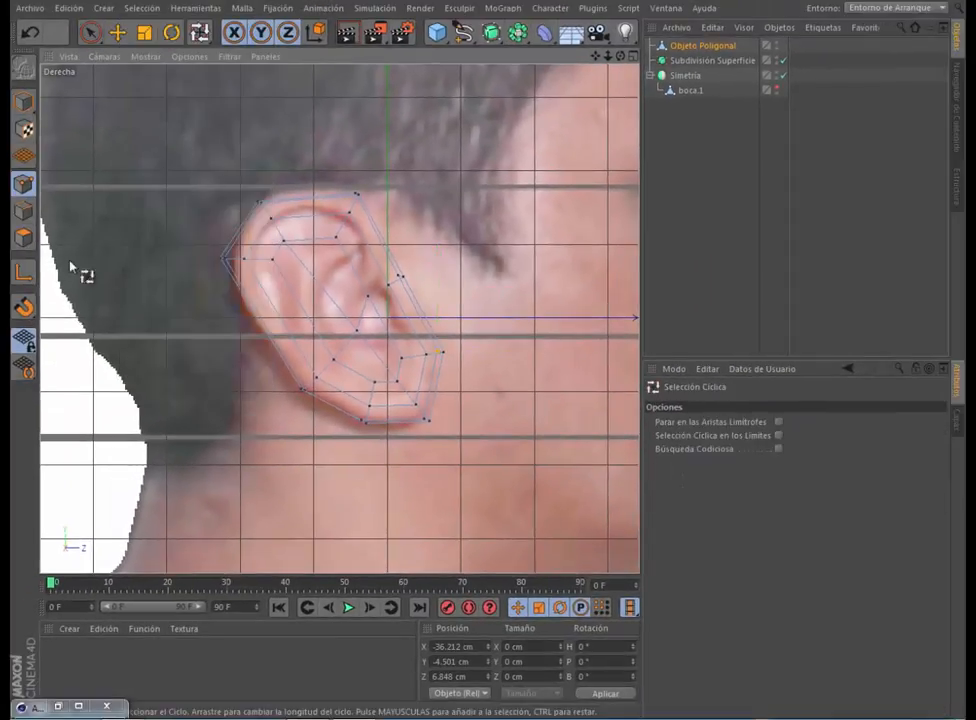
{"action": "left_click", "coordinate": [24, 237]}
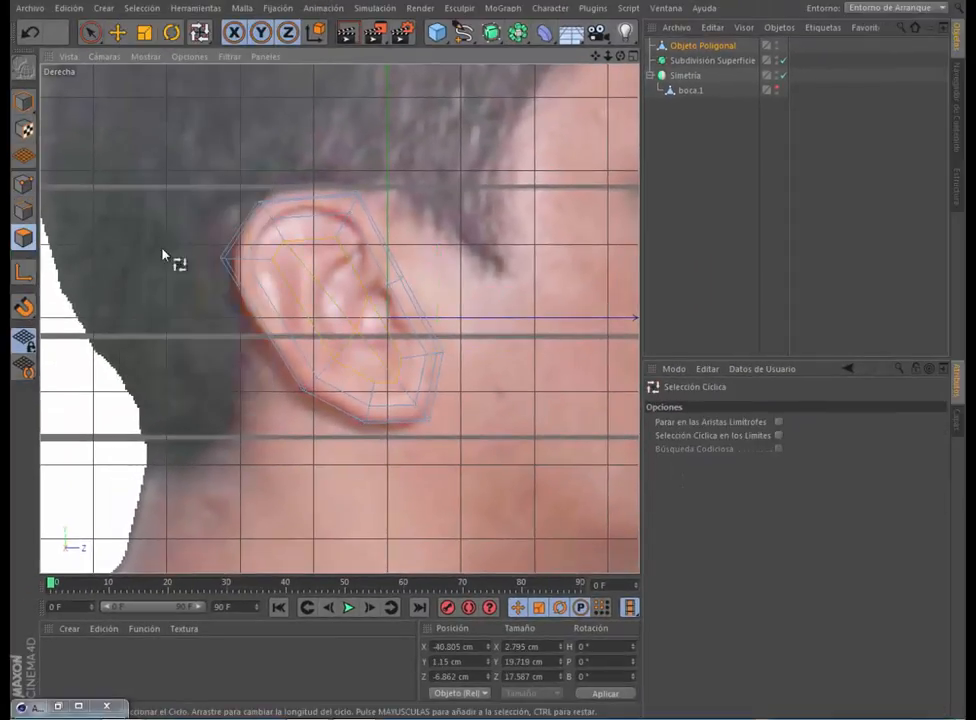
{"action": "left_click", "coordinate": [285, 233]}
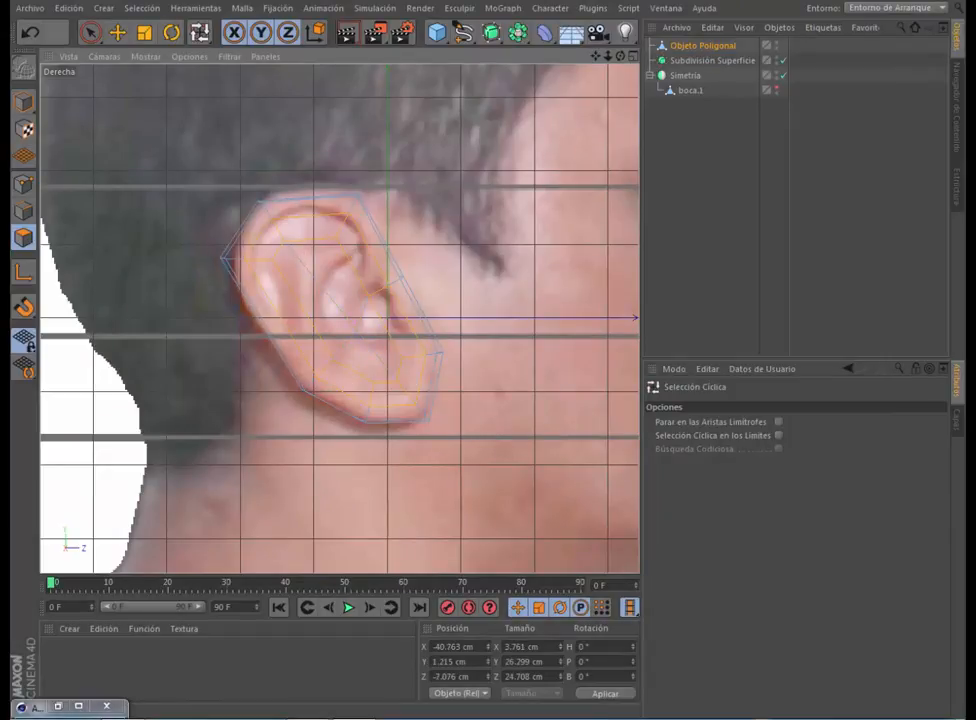
Step: Try moving the selected ring of polygons about 0.96 cm along X into the ear
{"action": "key", "text": "e"}
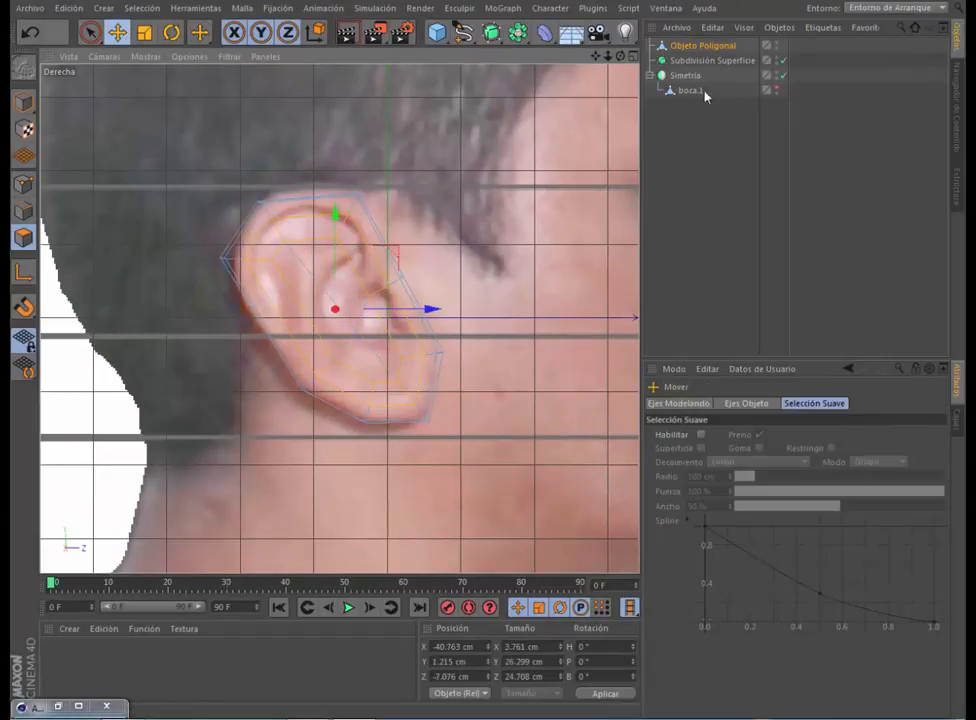
{"action": "left_click", "coordinate": [632, 56]}
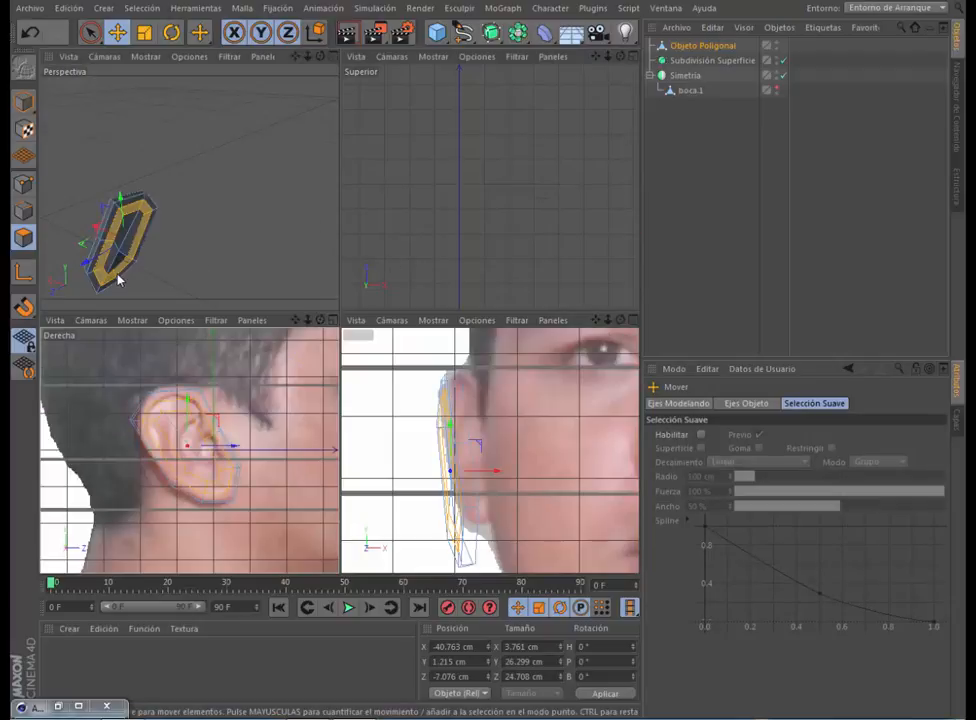
{"action": "scroll", "coordinate": [118, 280], "scroll_direction": "up", "scroll_amount": 7}
{"action": "scroll", "coordinate": [130, 232], "scroll_direction": "down", "scroll_amount": 4}
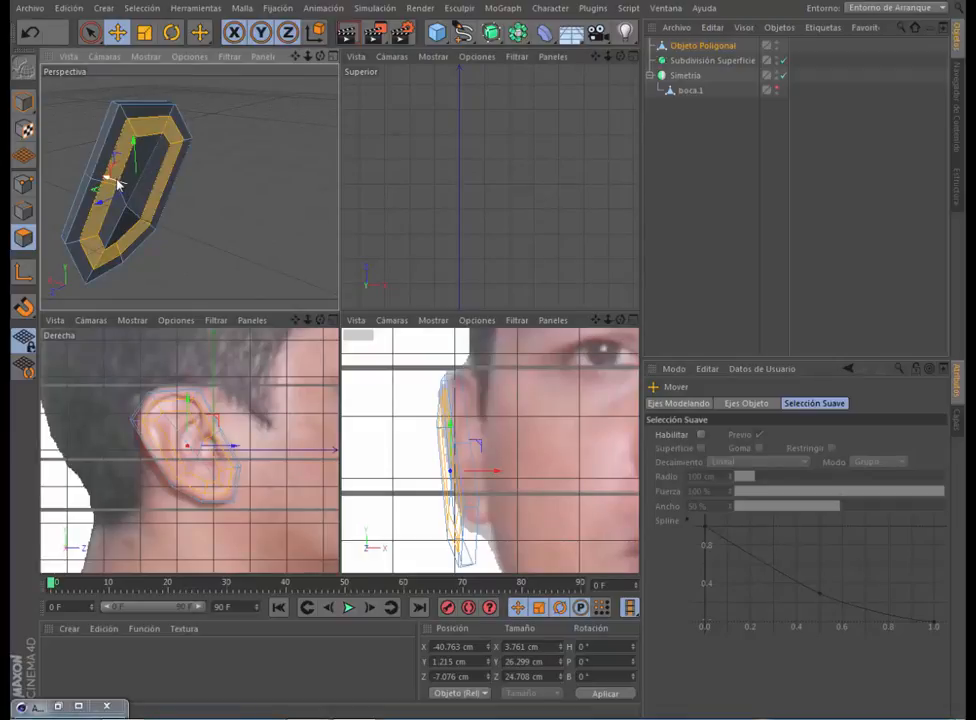
{"action": "left_click_drag", "start_coordinate": [117, 183], "coordinate": [114, 184]}
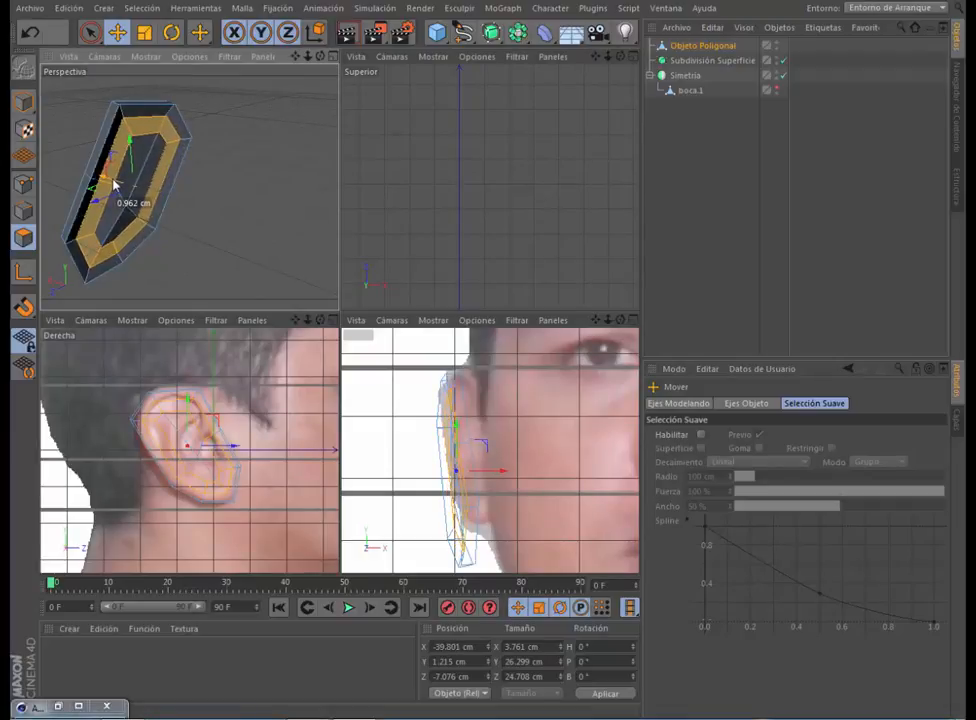
{"action": "left_click", "coordinate": [30, 33]}
{"action": "left_click", "coordinate": [30, 33]}
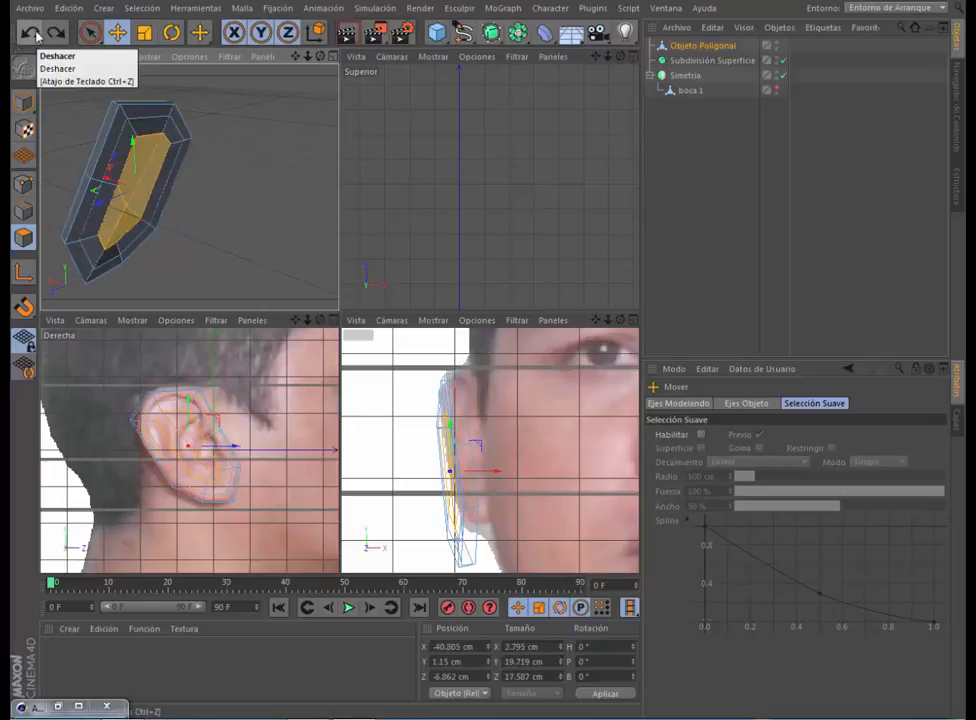
Step: With the Knife in loop mode, cut a new edge loop around the ear rim, just outside the first inset ring
{"action": "scroll", "coordinate": [174, 126], "scroll_direction": "up", "scroll_amount": 5}
{"action": "scroll", "coordinate": [174, 126], "scroll_direction": "down", "scroll_amount": 5}
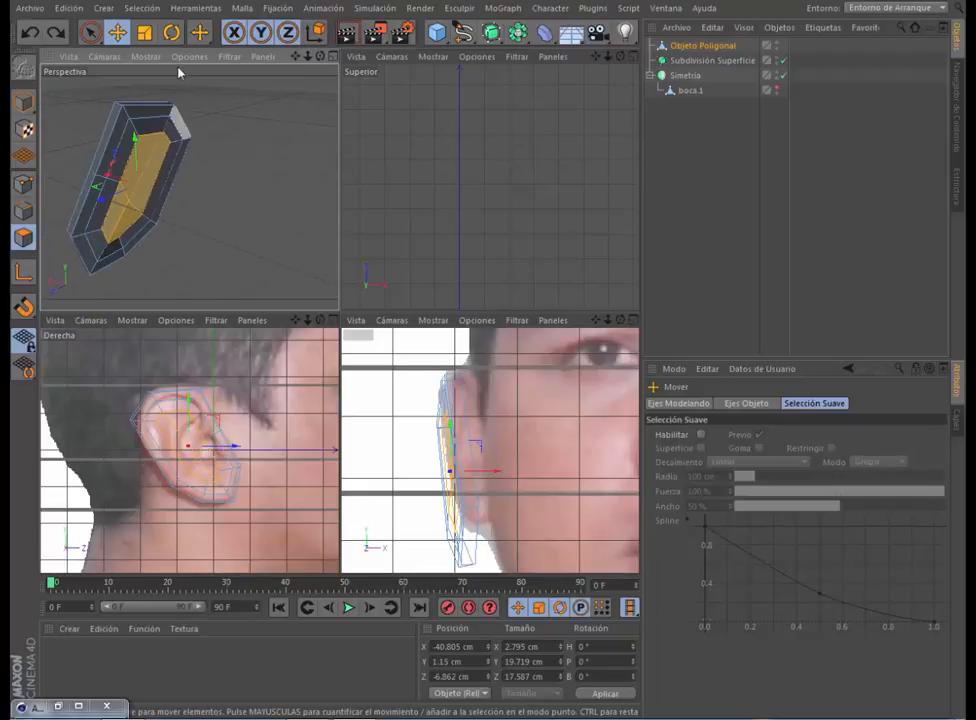
{"action": "left_click", "coordinate": [140, 8]}
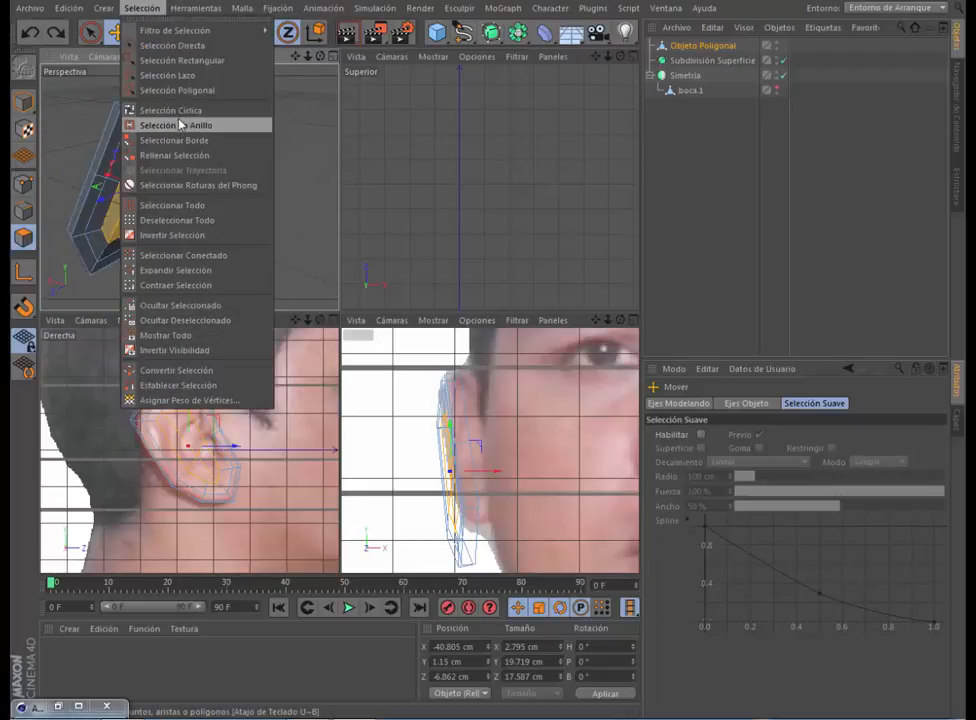
{"action": "mouse_move", "coordinate": [249, 14]}
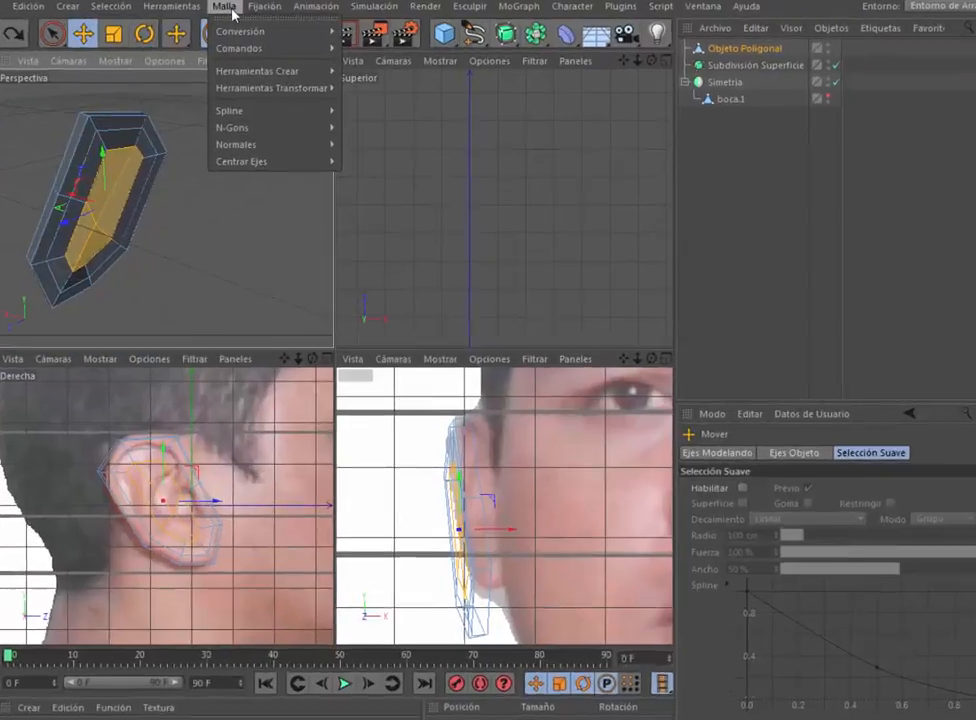
{"action": "mouse_move", "coordinate": [262, 72]}
{"action": "left_click", "coordinate": [375, 133]}
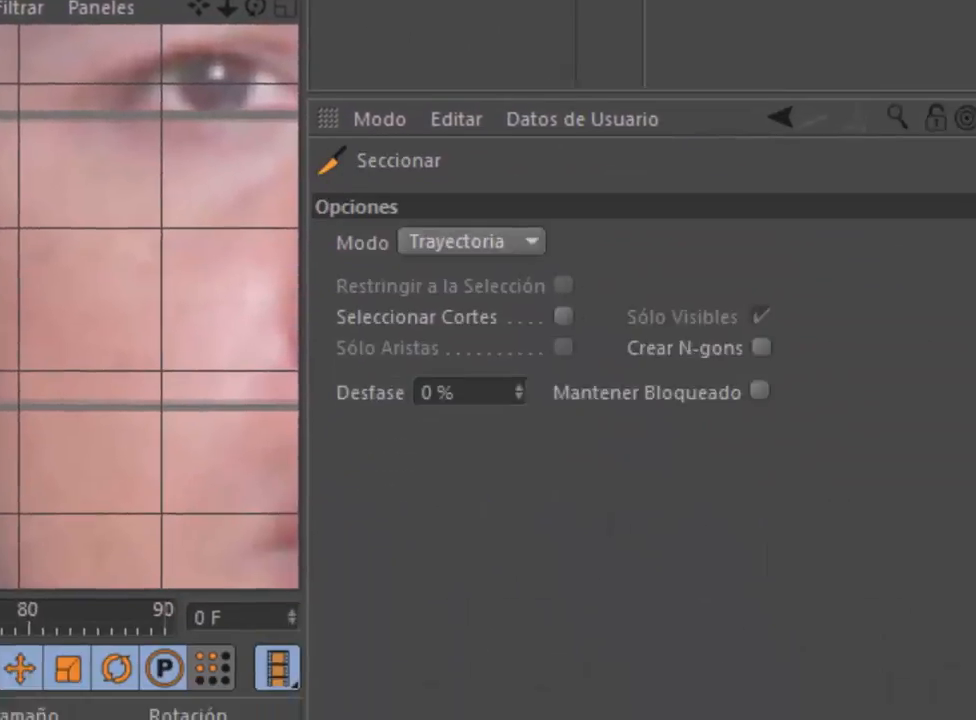
{"action": "left_click", "coordinate": [455, 162]}
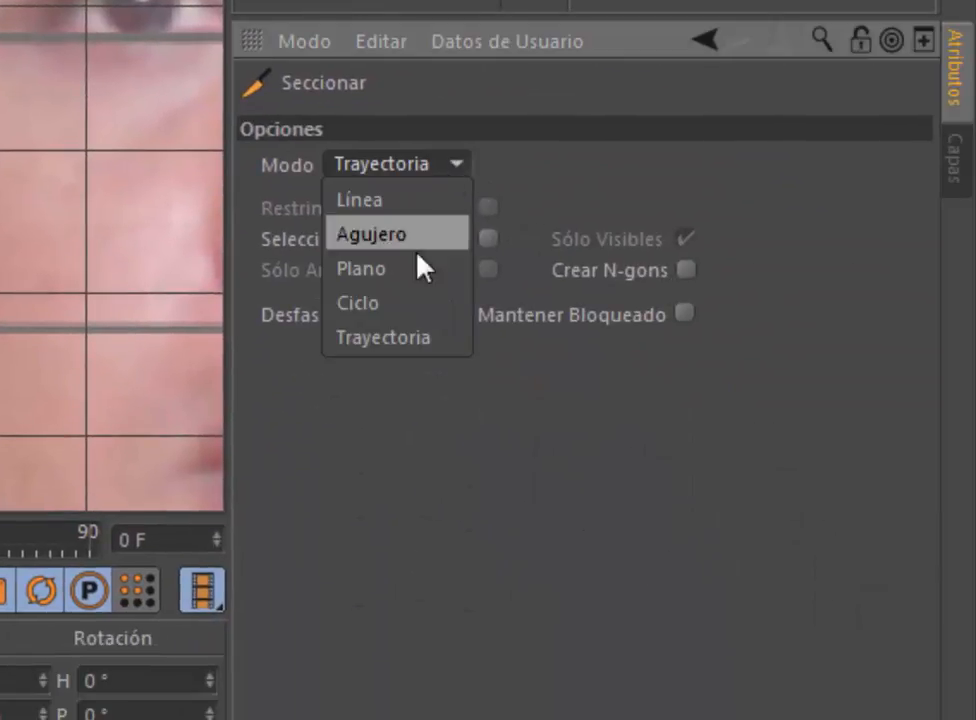
{"action": "left_click", "coordinate": [401, 322]}
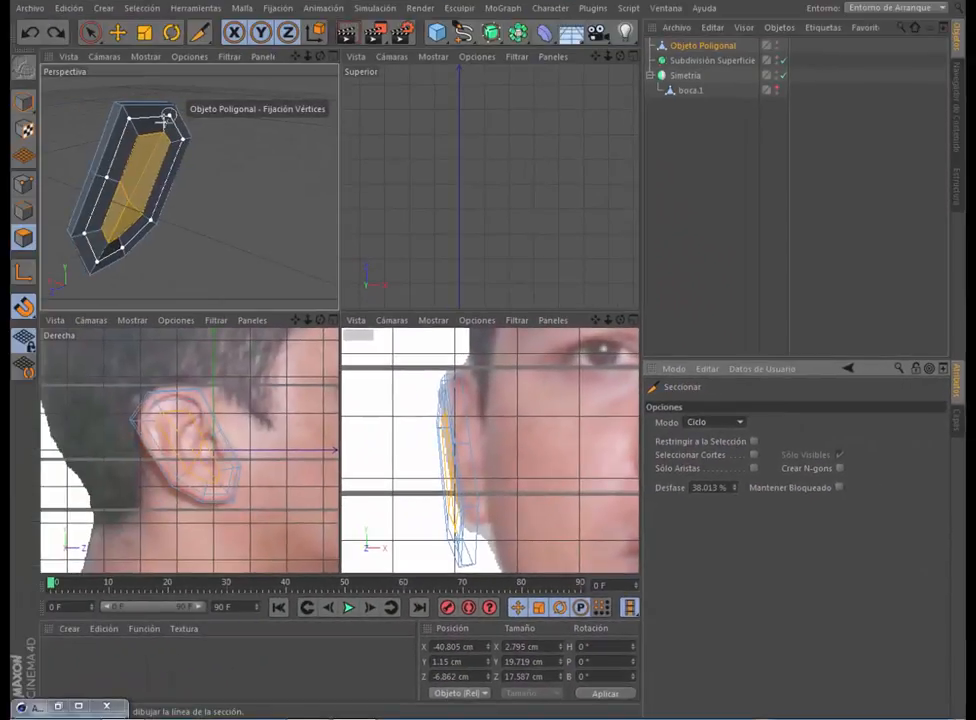
{"action": "scroll", "coordinate": [168, 117], "scroll_direction": "up", "scroll_amount": 3}
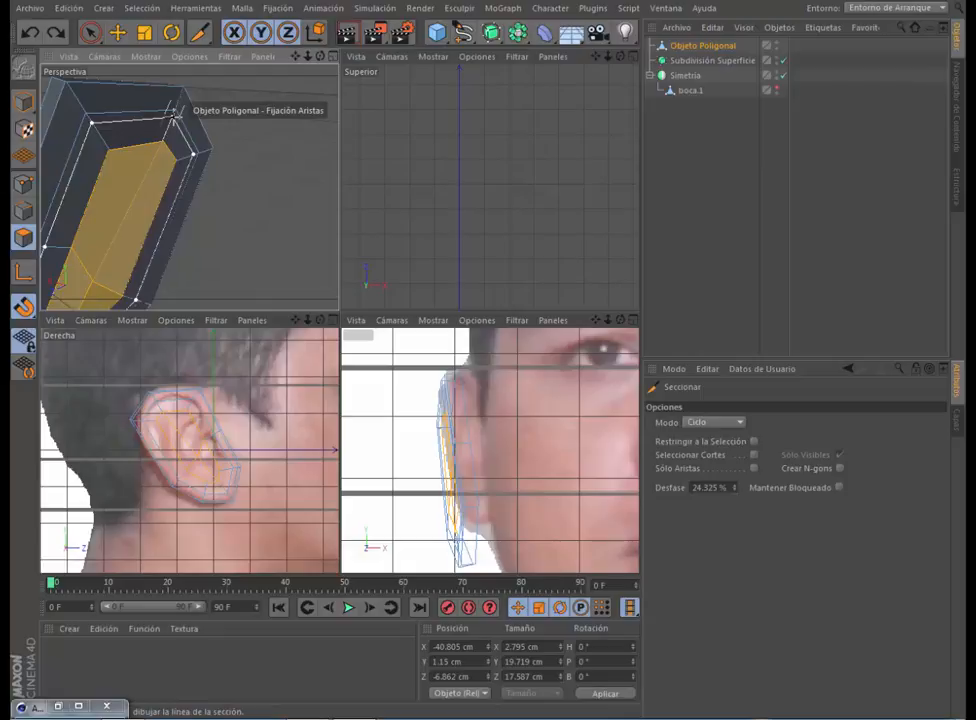
{"action": "scroll", "coordinate": [175, 113], "scroll_direction": "up", "scroll_amount": 3}
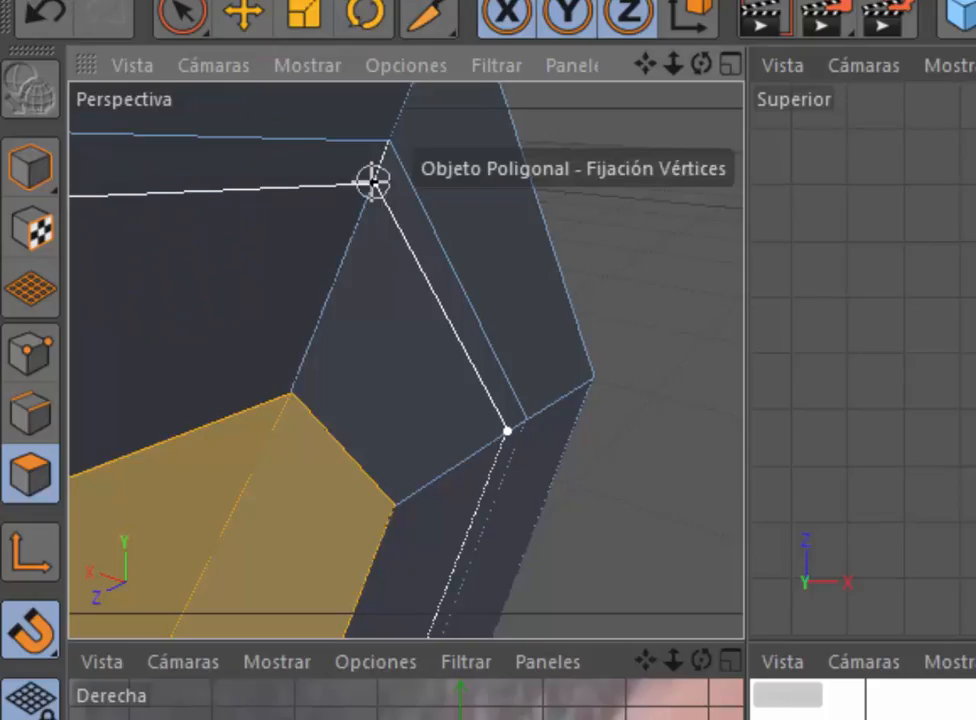
{"action": "scroll", "coordinate": [175, 106], "scroll_direction": "down", "scroll_amount": 5}
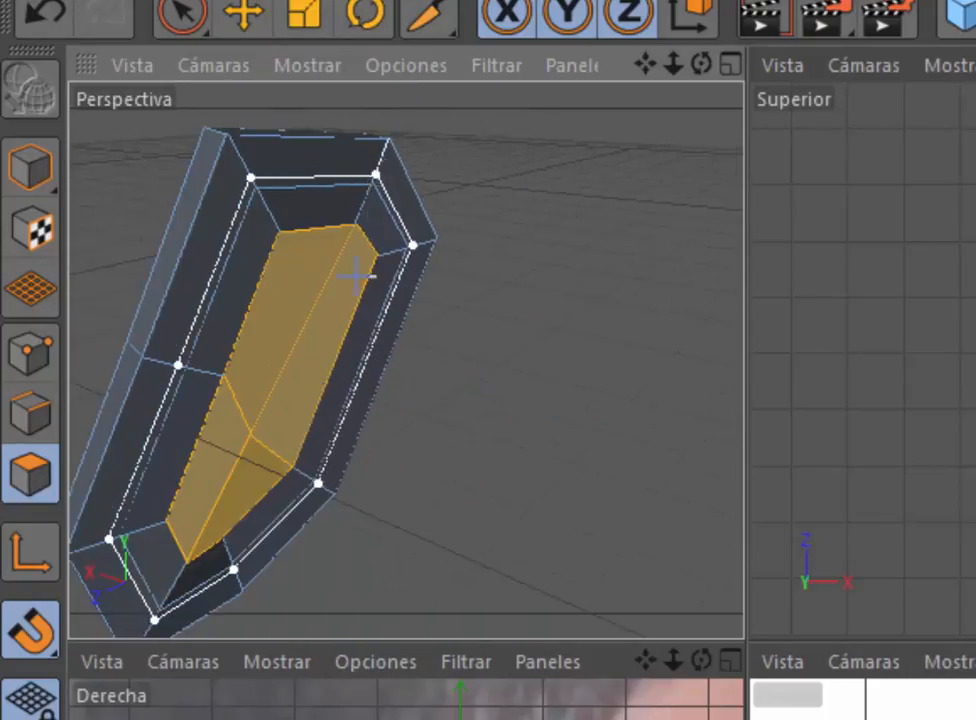
{"action": "left_click", "coordinate": [356, 275]}
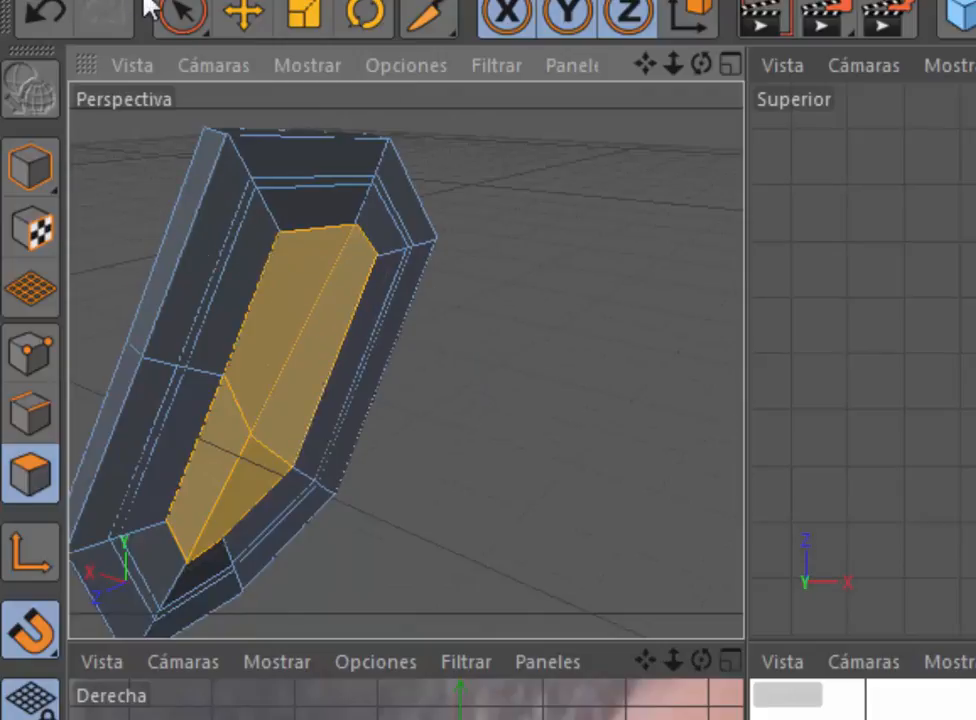
Step: Loop-select the ring of polygons between the rim and the central polygons and move it along X toward the head, to about -39.2 cm
{"action": "left_click_drag", "start_coordinate": [425, 17], "coordinate": [490, 180]}
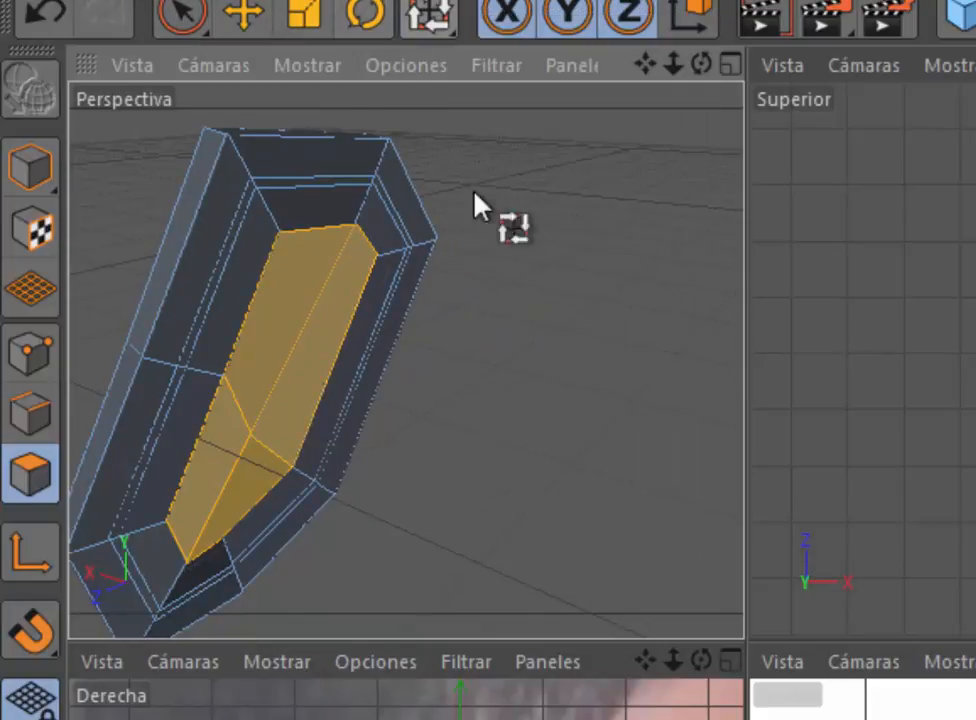
{"action": "left_click", "coordinate": [266, 218]}
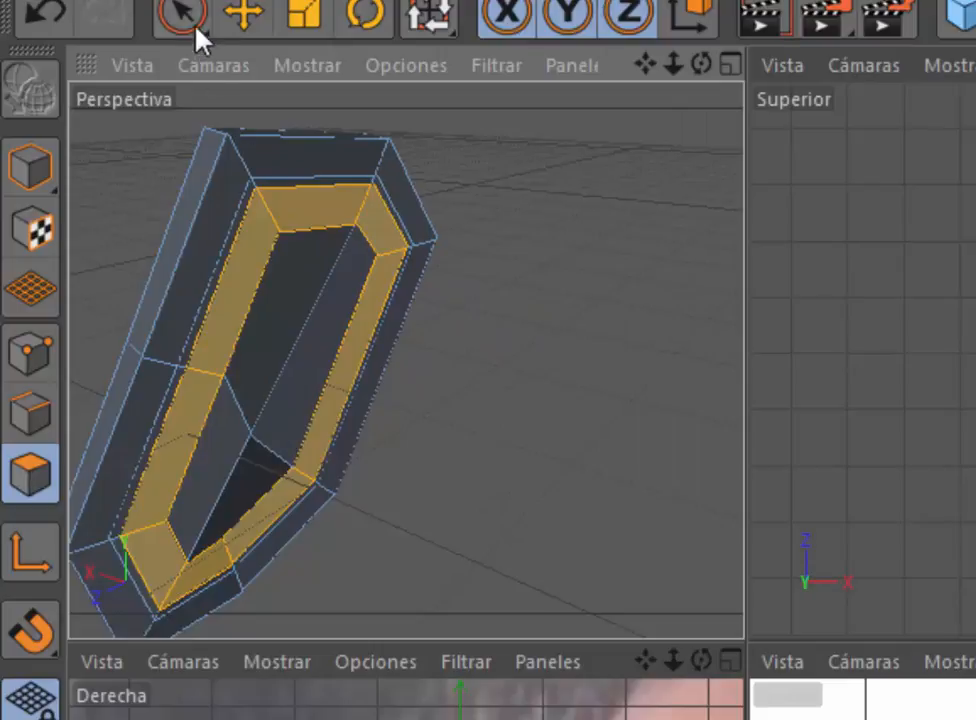
{"action": "left_click", "coordinate": [242, 12]}
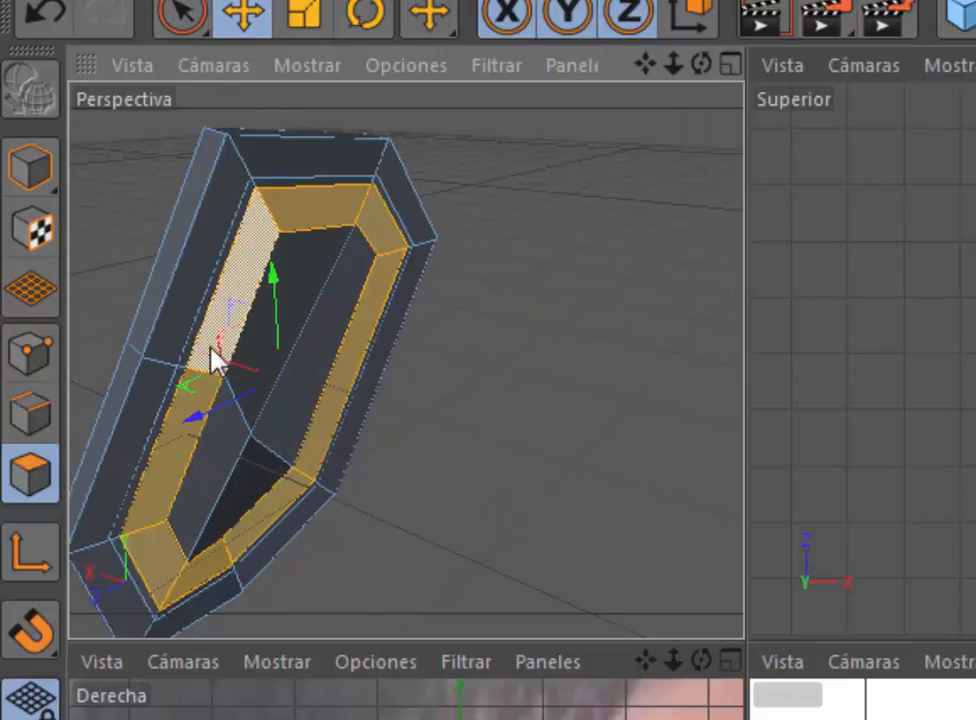
{"action": "mouse_move", "coordinate": [216, 360]}
{"action": "left_mouse_down"}
{"action": "mouse_move", "coordinate": [200, 366]}
{"action": "mouse_move", "coordinate": [194, 353]}
{"action": "mouse_move", "coordinate": [202, 362]}
{"action": "left_mouse_up"}
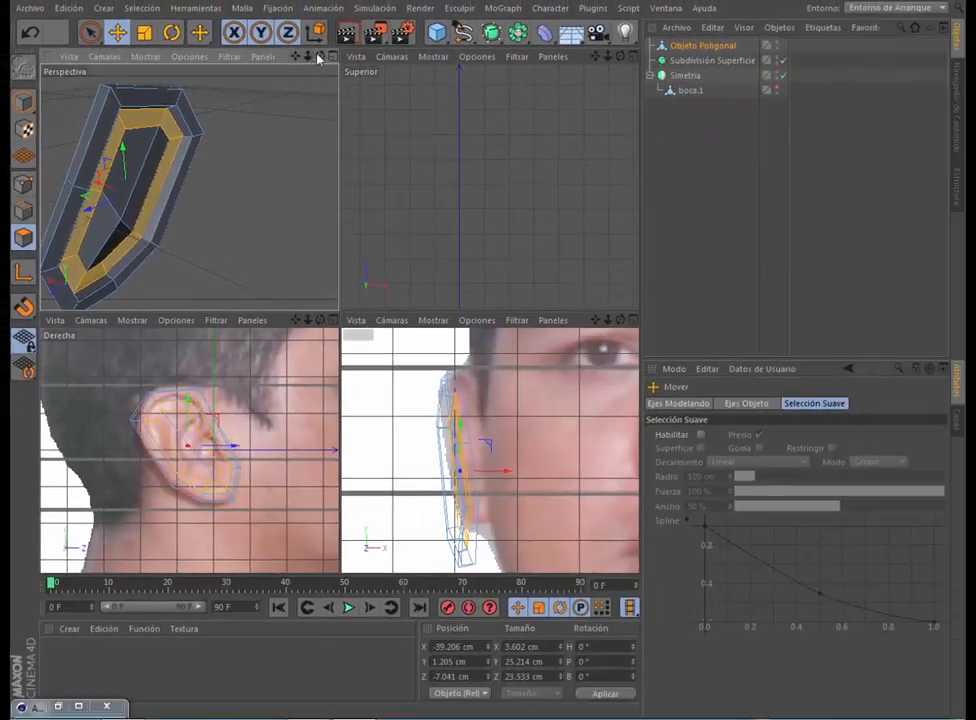
Step: In the maximized side view, reposition the lower-back and central inner points of the ear to fit the photo's contours
{"action": "left_click_drag", "start_coordinate": [319, 57], "coordinate": [345, 60]}
{"action": "middle_click", "coordinate": [311, 357]}
{"action": "left_click", "coordinate": [24, 184]}
{"action": "left_click", "coordinate": [91, 33]}
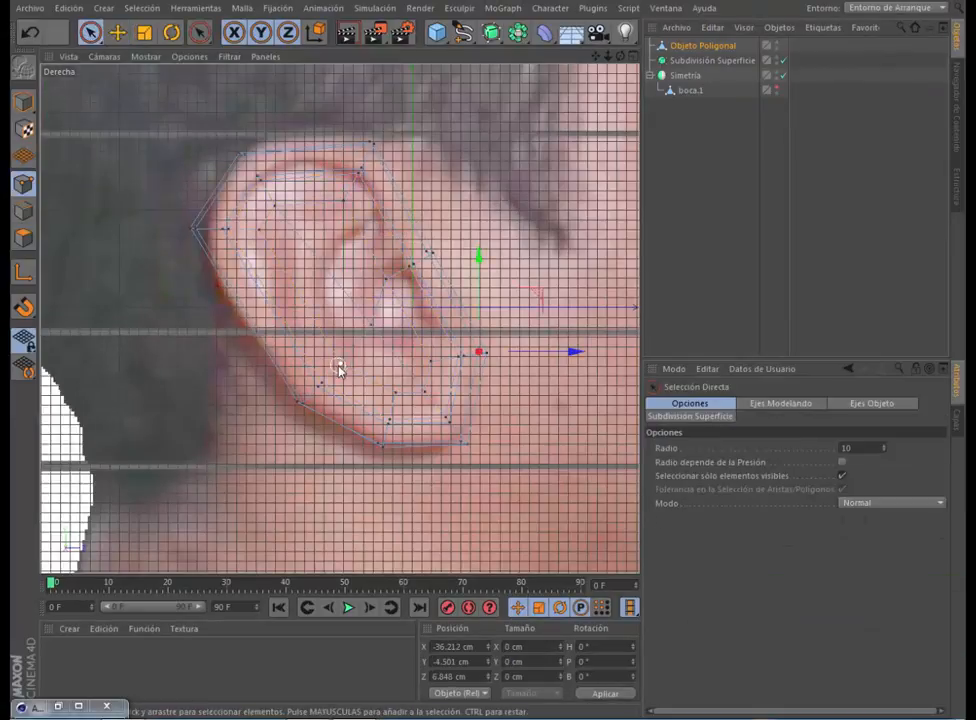
{"action": "left_click", "coordinate": [338, 366]}
{"action": "left_click_drag", "start_coordinate": [398, 305], "coordinate": [403, 270]}
{"action": "left_click", "coordinate": [317, 387]}
{"action": "left_click", "coordinate": [342, 351]}
{"action": "left_click", "coordinate": [371, 324]}
Step: Move the inner points at the back and top of the ear to follow the inner fold in the photo
{"action": "left_click", "coordinate": [260, 230]}
{"action": "left_click_drag", "start_coordinate": [320, 182], "coordinate": [326, 203]}
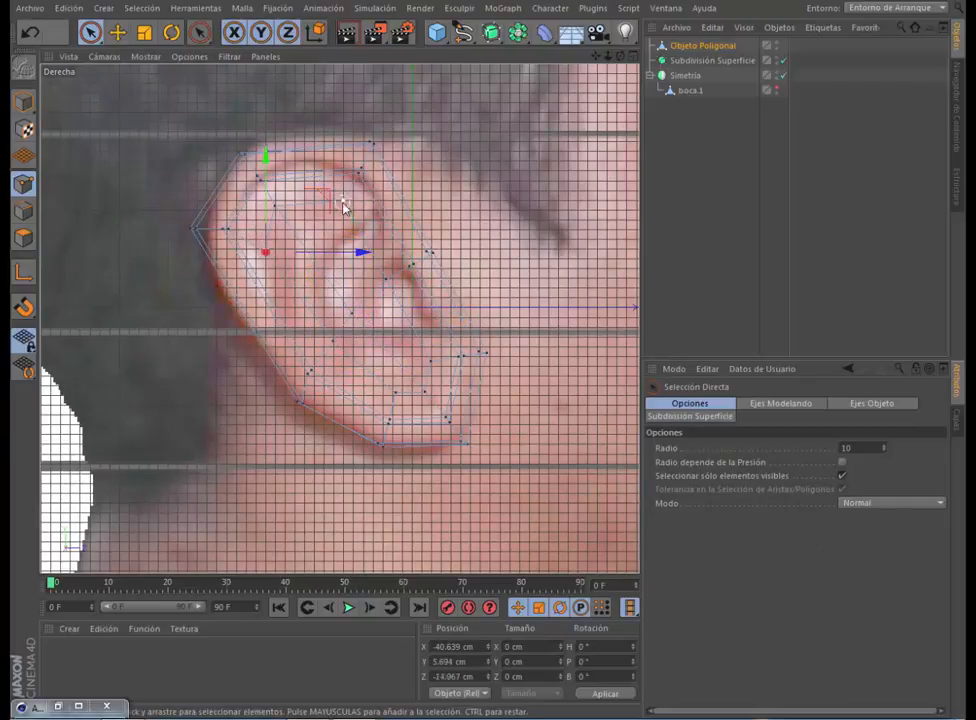
{"action": "left_click", "coordinate": [323, 199]}
{"action": "left_click", "coordinate": [275, 206]}
{"action": "left_click_drag", "start_coordinate": [336, 154], "coordinate": [399, 141]}
{"action": "left_click", "coordinate": [323, 199]}
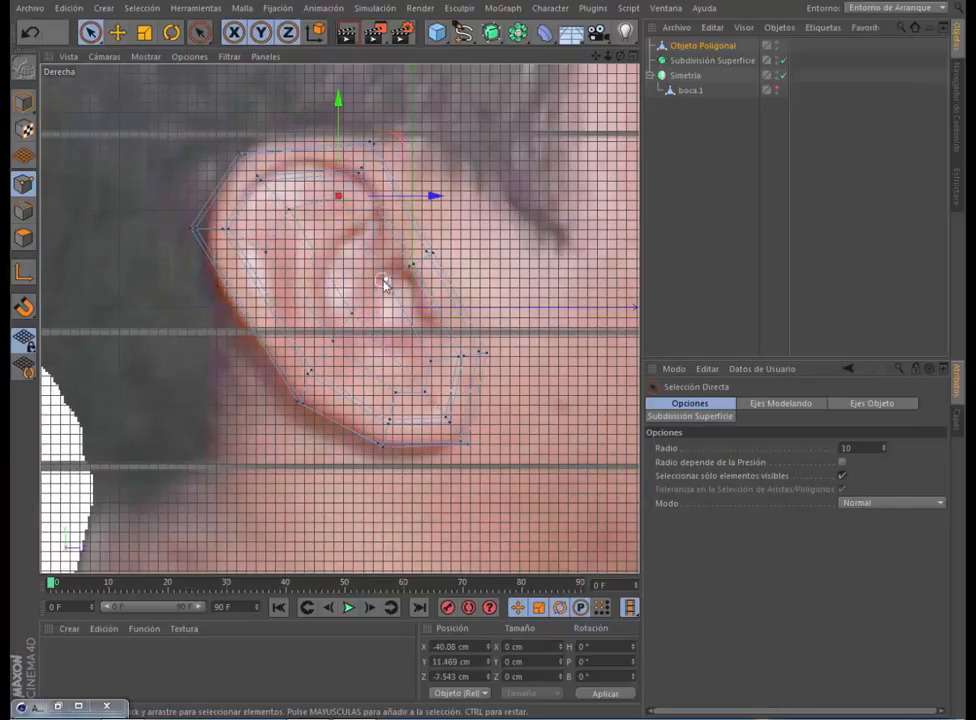
Step: Adjust the front, lower and central inner points of the ear to match the ear canal and lobe in the photo
{"action": "left_click_drag", "start_coordinate": [384, 284], "coordinate": [440, 257]}
{"action": "left_click_drag", "start_coordinate": [470, 210], "coordinate": [443, 215]}
{"action": "left_click", "coordinate": [375, 251]}
{"action": "left_click", "coordinate": [431, 361]}
{"action": "left_click_drag", "start_coordinate": [489, 312], "coordinate": [453, 343]}
{"action": "left_click", "coordinate": [395, 392]}
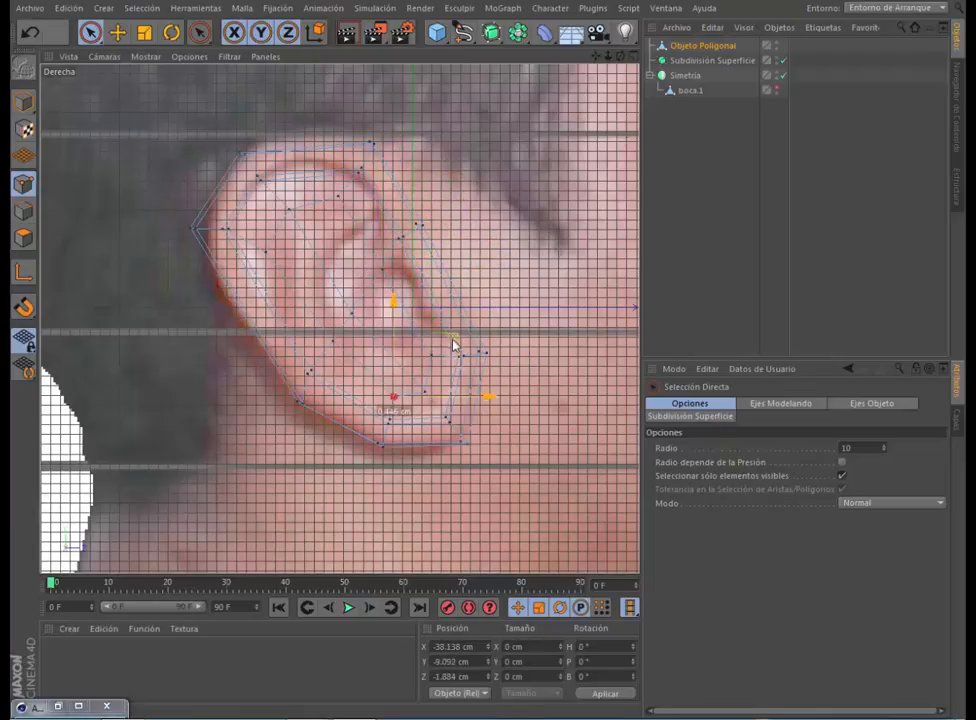
{"action": "left_click", "coordinate": [351, 313]}
{"action": "left_click_drag", "start_coordinate": [413, 264], "coordinate": [420, 257]}
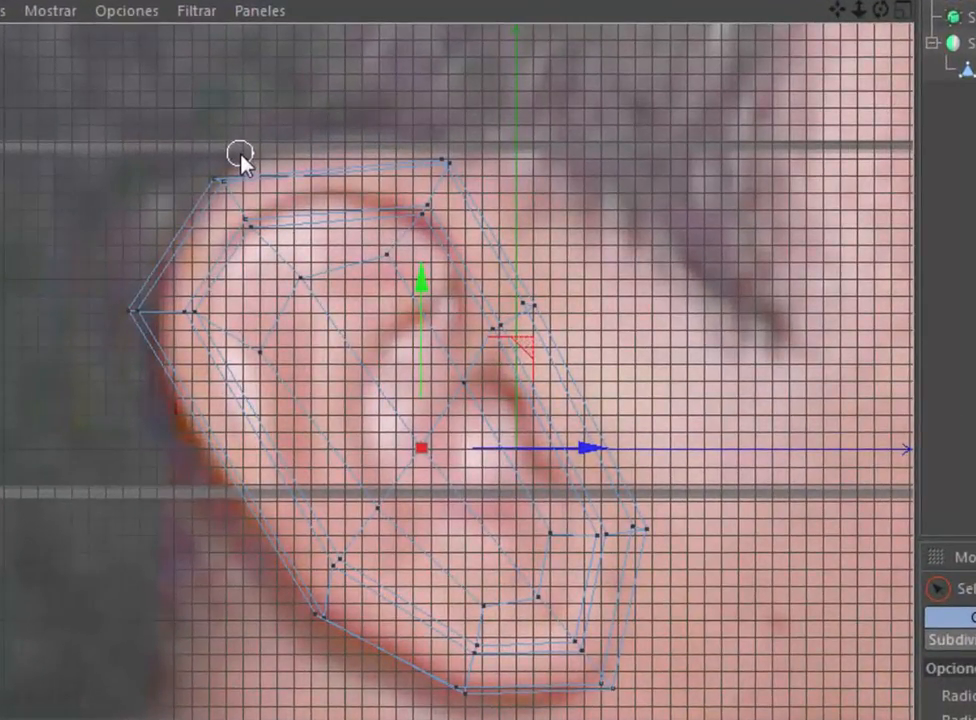
Step: With the Knife, cut diagonals across the ear's central polygons from the upper-back and lower-front inner corner points
{"action": "right_click", "coordinate": [213, 61]}
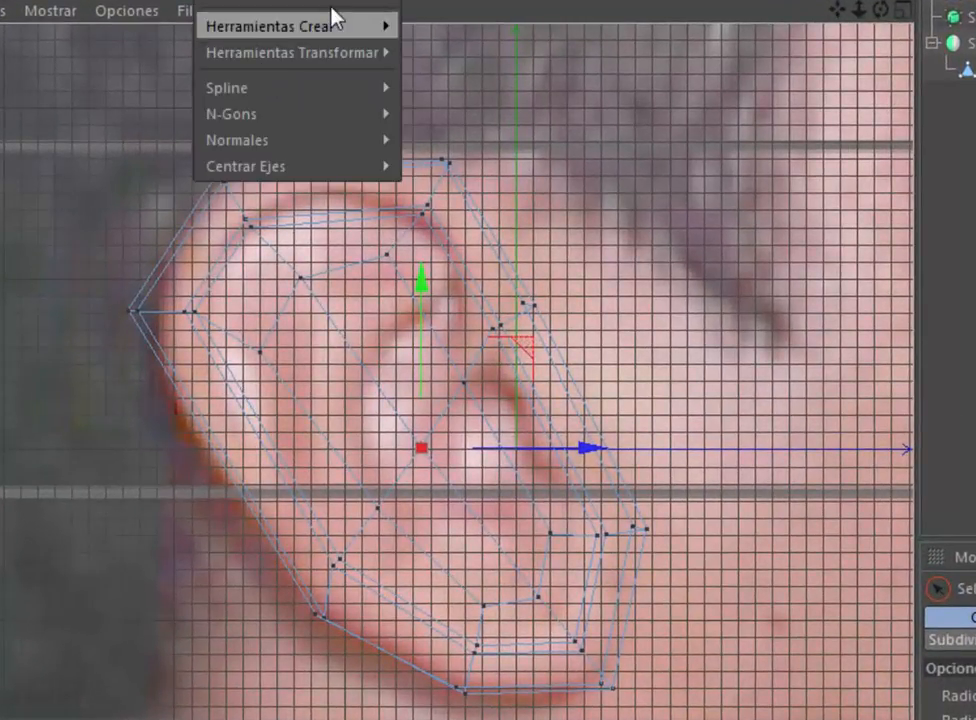
{"action": "mouse_move", "coordinate": [398, 25]}
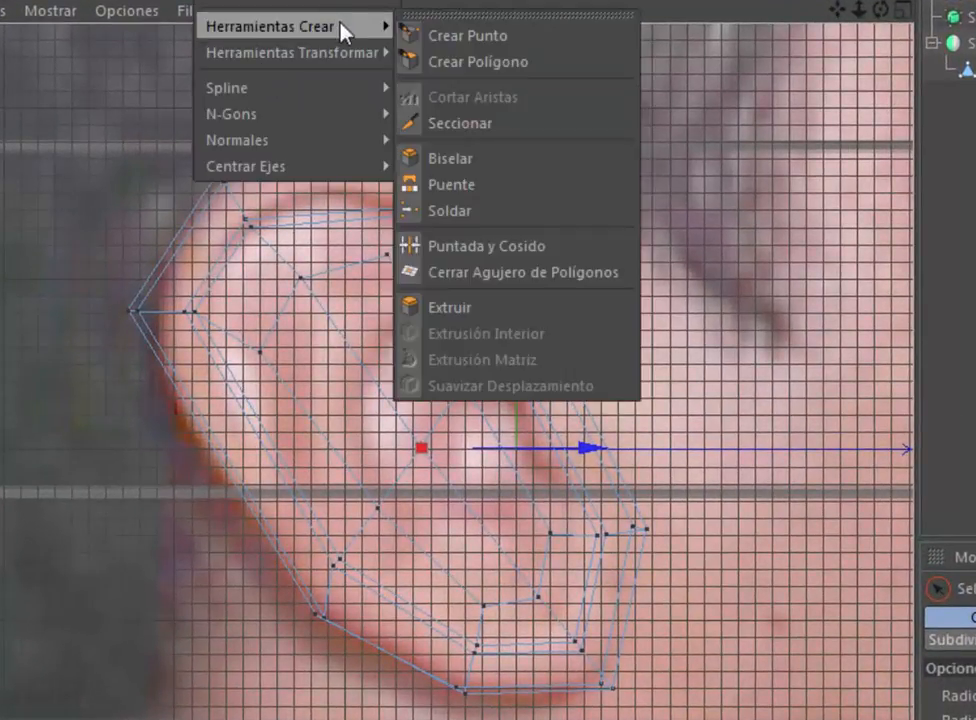
{"action": "left_click", "coordinate": [473, 127]}
{"action": "left_click", "coordinate": [607, 665]}
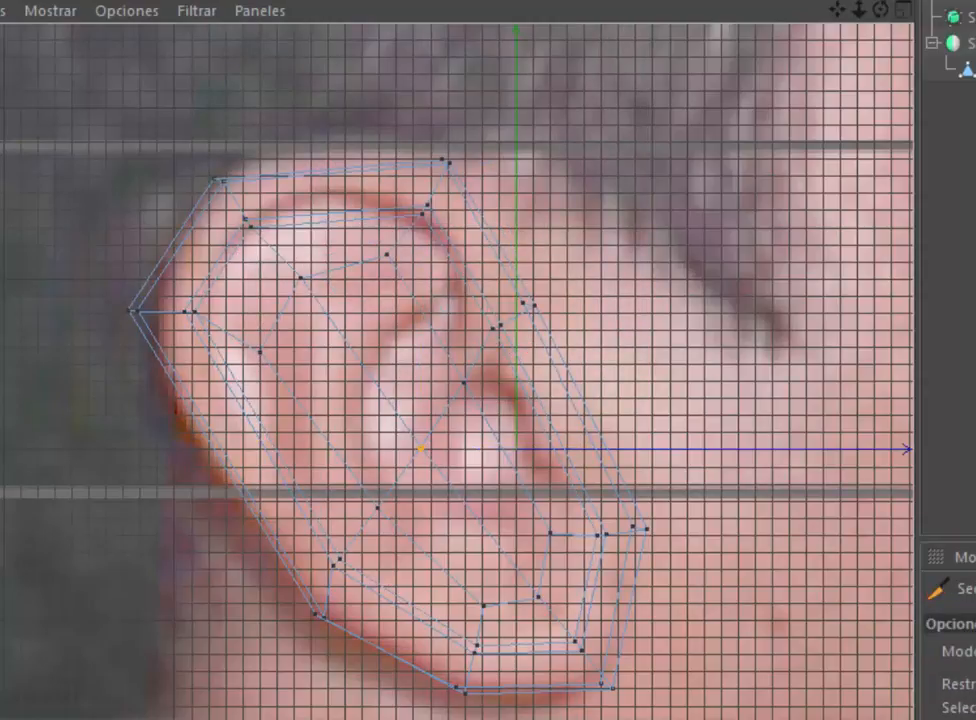
{"action": "left_click", "coordinate": [259, 351]}
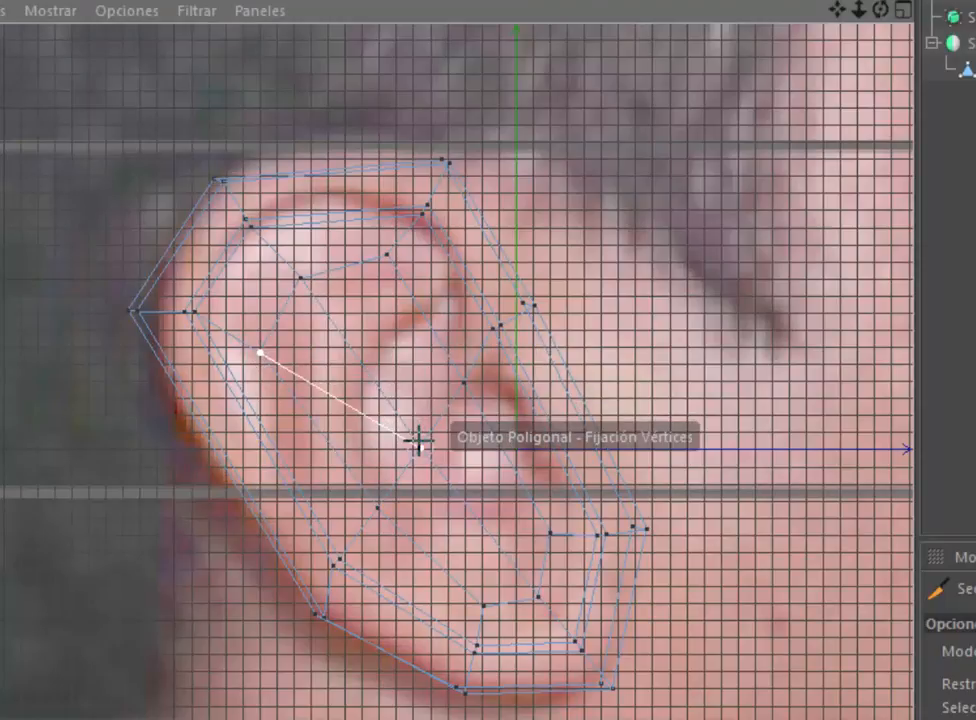
{"action": "left_click_drag", "start_coordinate": [419, 440], "coordinate": [419, 441]}
{"action": "left_click_drag", "start_coordinate": [299, 275], "coordinate": [525, 592]}
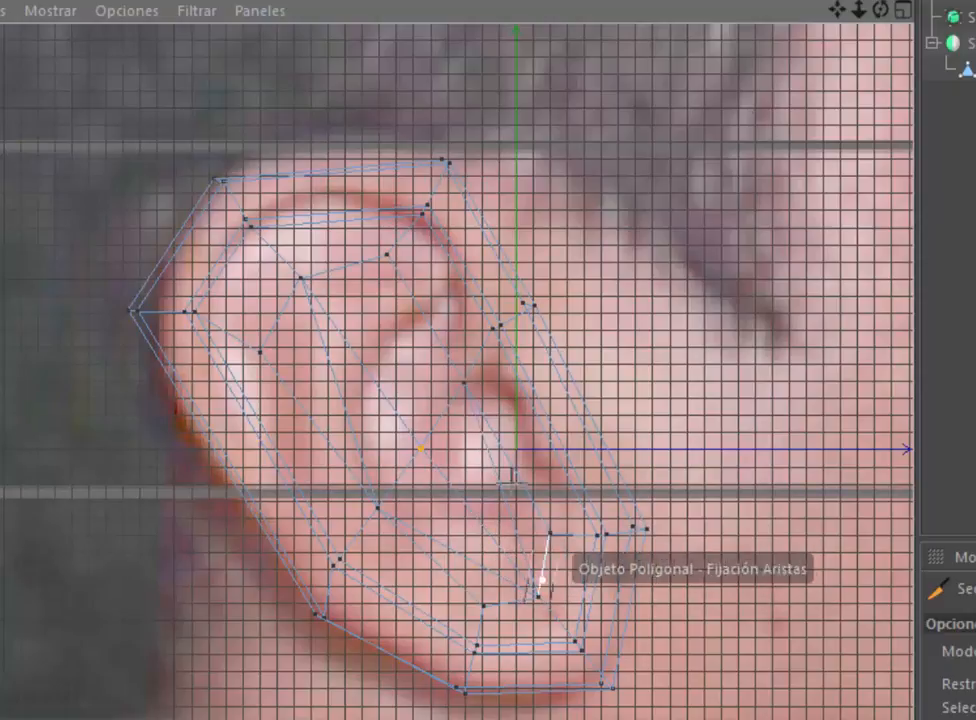
Step: Cut short edges from the neighboring inner corner points to the middle of the new diagonals
{"action": "left_click_drag", "start_coordinate": [387, 255], "coordinate": [385, 331]}
{"action": "left_click_drag", "start_coordinate": [260, 352], "coordinate": [335, 383]}
{"action": "left_click_drag", "start_coordinate": [550, 533], "coordinate": [503, 494]}
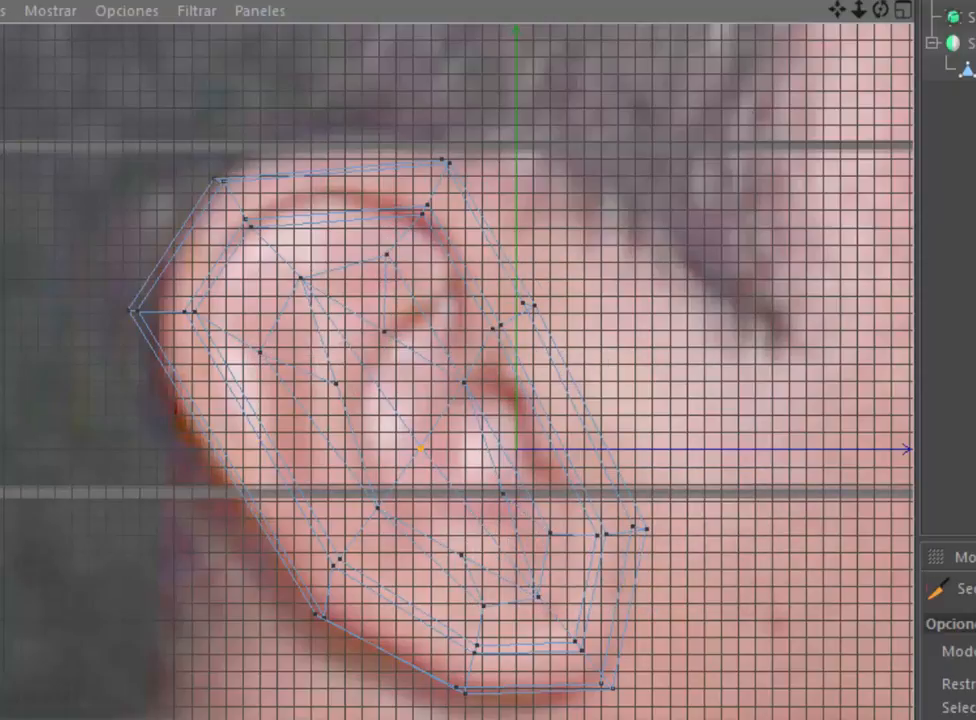
Step: Move the newly cut points on the diagonals closer to their neighboring corner points to follow the inner folds of the ear
{"action": "key", "text": "space"}
{"action": "left_click", "coordinate": [385, 331]}
{"action": "left_click_drag", "start_coordinate": [451, 224], "coordinate": [399, 256]}
{"action": "left_click", "coordinate": [335, 383]}
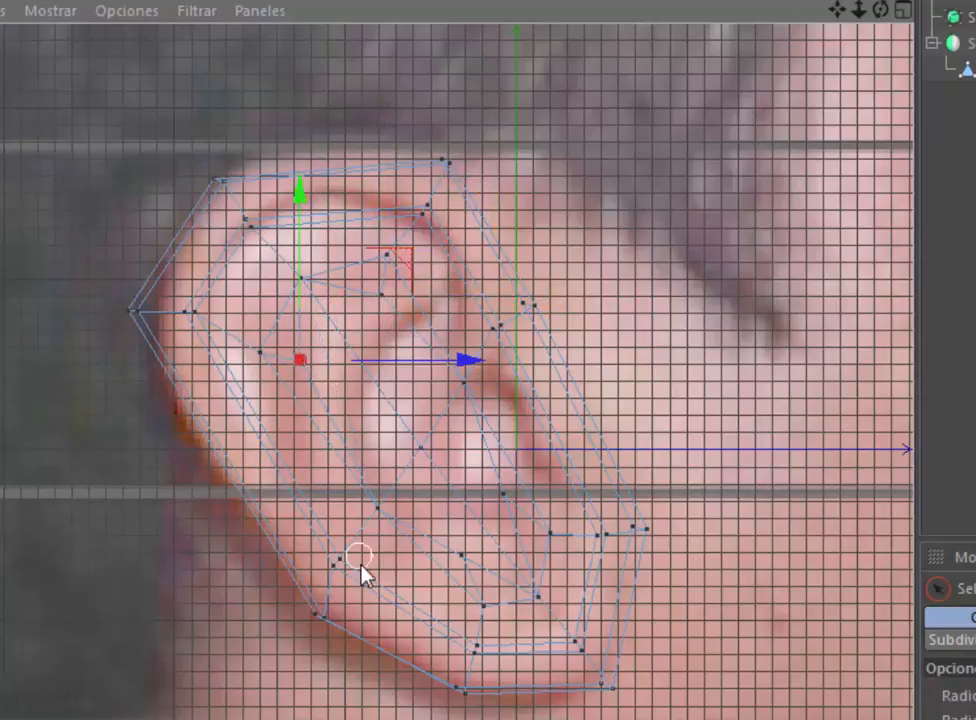
{"action": "left_click", "coordinate": [461, 554]}
{"action": "left_click_drag", "start_coordinate": [562, 456], "coordinate": [579, 479]}
{"action": "left_click", "coordinate": [503, 494]}
{"action": "scroll", "coordinate": [573, 386], "scroll_direction": "up", "scroll_amount": 3}
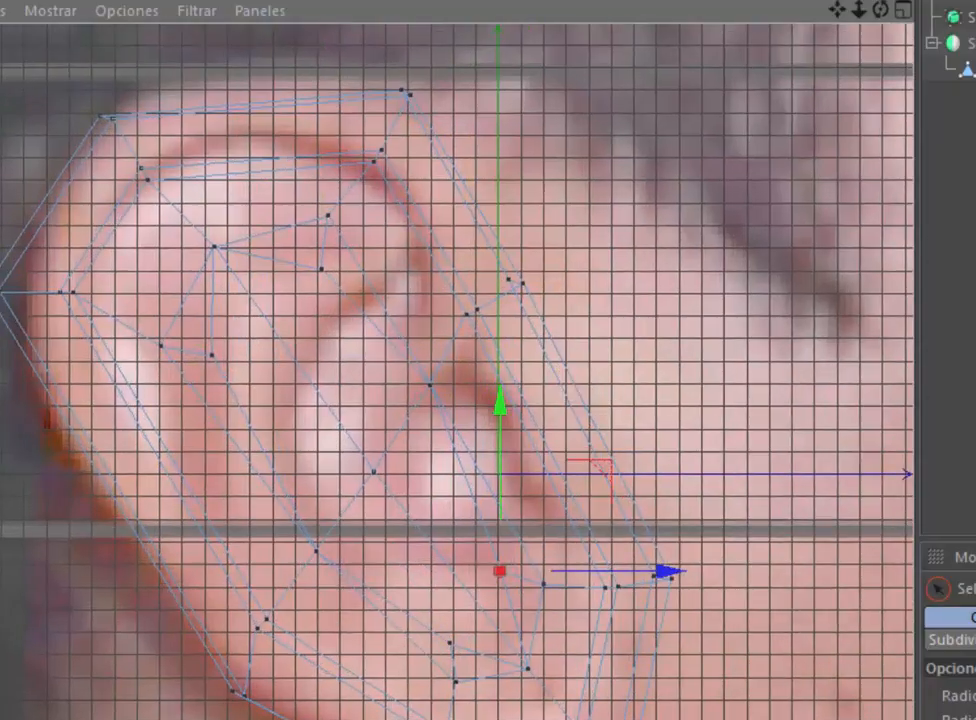
Step: Inspect the ear's new facets in the maximized perspective view and return to the side view
{"action": "left_click", "coordinate": [903, 10]}
{"action": "left_click_drag", "start_coordinate": [356, 10], "coordinate": [324, 9]}
{"action": "left_click", "coordinate": [379, 10]}
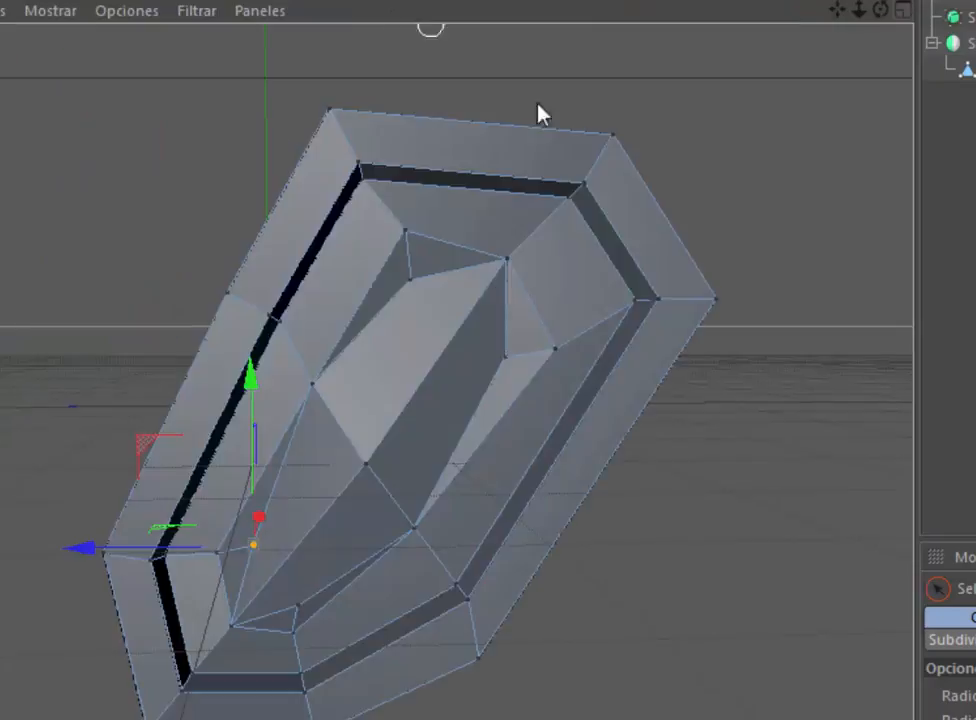
{"action": "scroll", "coordinate": [578, 290], "scroll_direction": "up", "scroll_amount": 1}
{"action": "left_click_drag", "start_coordinate": [837, 10], "coordinate": [832, 14]}
{"action": "middle_click_drag", "start_coordinate": [717, 369], "coordinate": [711, 387], "text": "alt"}
{"action": "left_click", "coordinate": [903, 10]}
{"action": "left_click", "coordinate": [903, 375]}
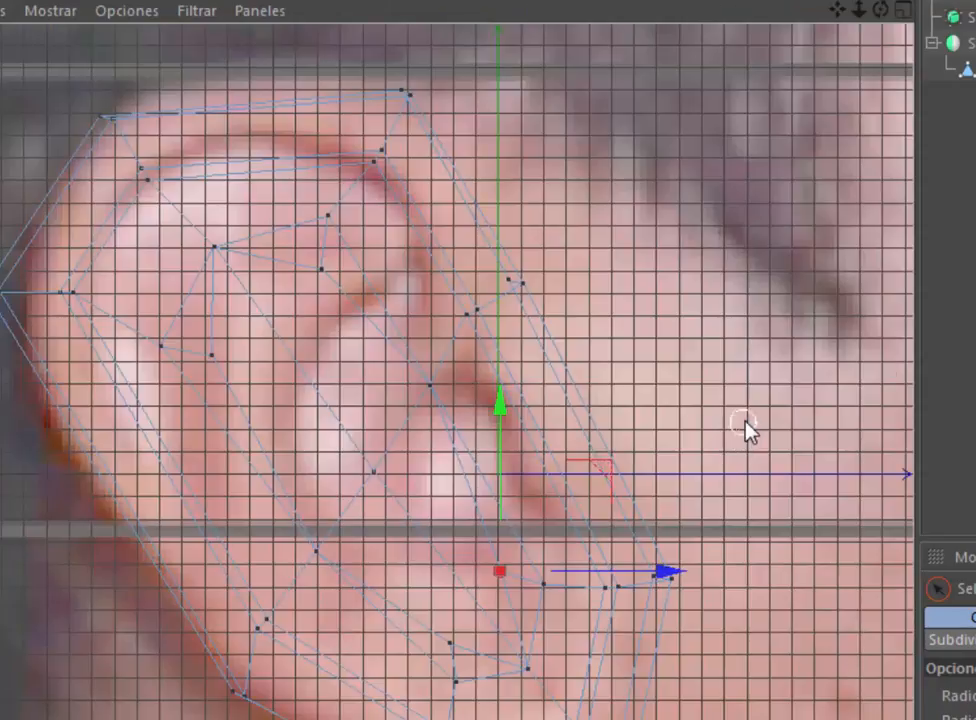
{"action": "scroll", "coordinate": [477, 318], "scroll_direction": "up", "scroll_amount": 3}
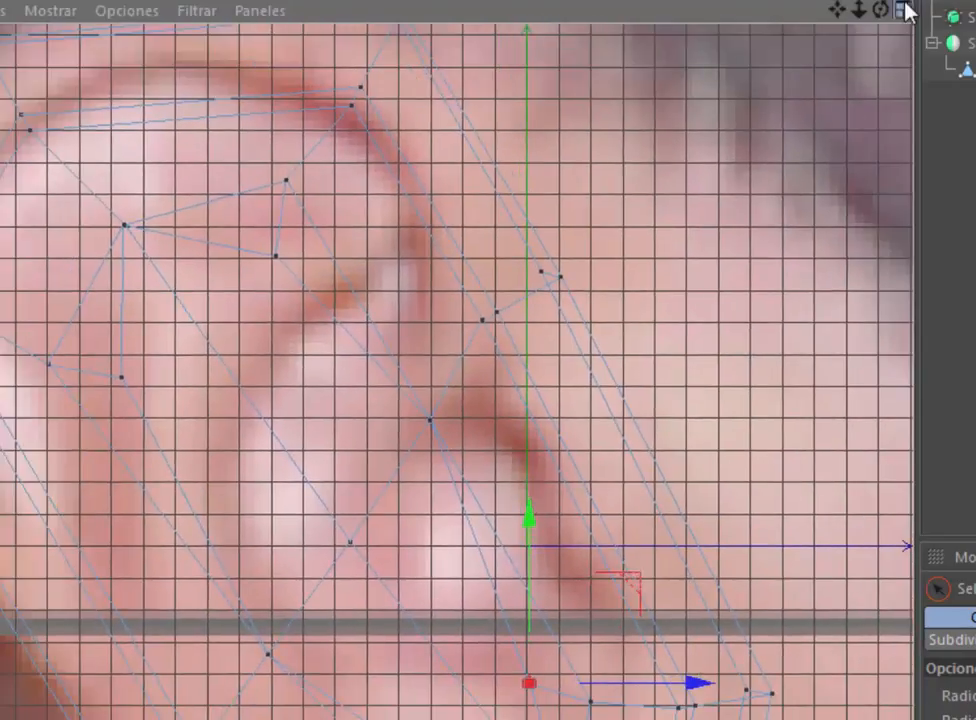
Step: With the Knife, cut from the ear's central corner point up to the neighboring front fold edge in the perspective view
{"action": "left_click", "coordinate": [903, 10]}
{"action": "left_click", "coordinate": [379, 10]}
{"action": "mouse_move", "coordinate": [881, 10]}
{"action": "left_mouse_down"}
{"action": "mouse_move", "coordinate": [770, 12]}
{"action": "mouse_move", "coordinate": [880, 12]}
{"action": "left_mouse_up"}
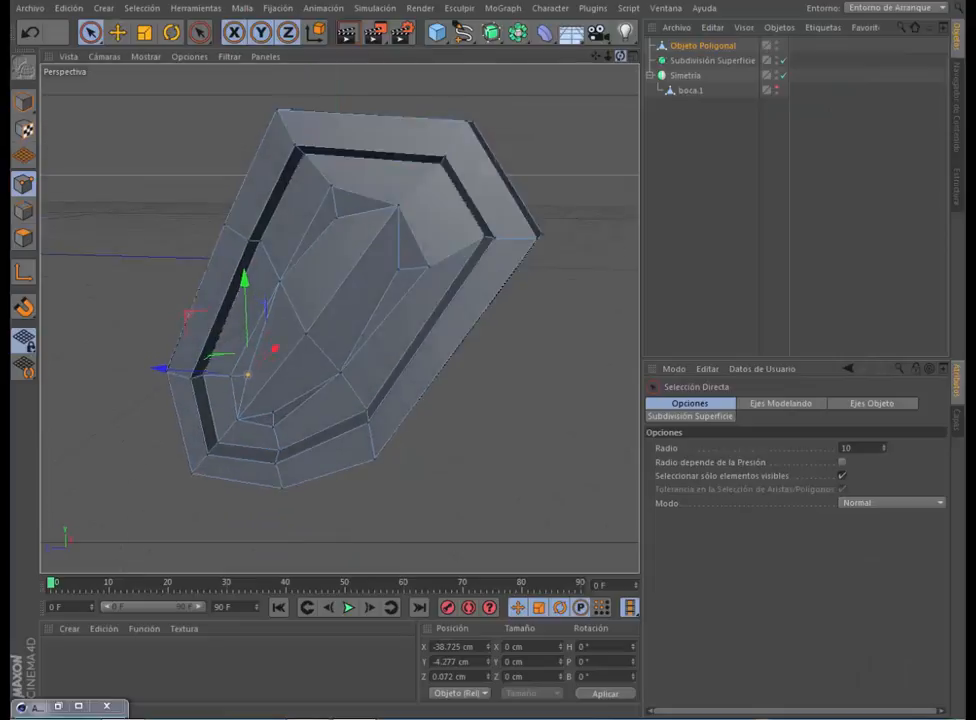
{"action": "left_click_drag", "start_coordinate": [620, 56], "coordinate": [637, 41]}
{"action": "scroll", "coordinate": [296, 268], "scroll_direction": "up", "scroll_amount": 5}
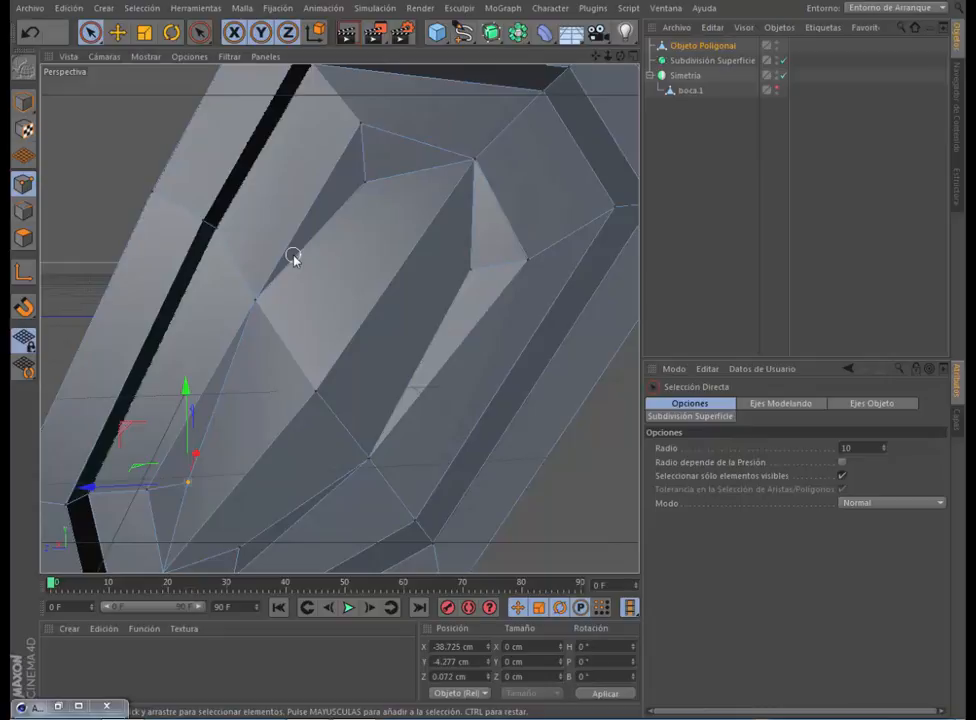
{"action": "left_click", "coordinate": [199, 32]}
{"action": "left_click", "coordinate": [254, 82]}
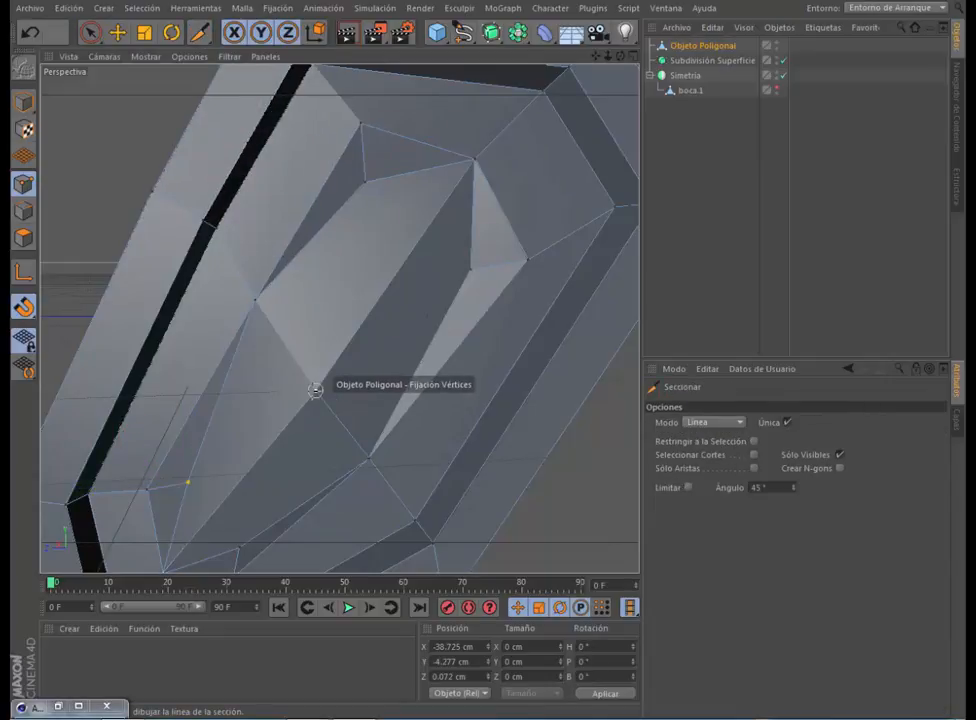
{"action": "mouse_move", "coordinate": [315, 390]}
{"action": "left_mouse_down"}
{"action": "mouse_move", "coordinate": [294, 262]}
{"action": "mouse_move", "coordinate": [301, 253]}
{"action": "mouse_move", "coordinate": [288, 261]}
{"action": "left_mouse_up"}
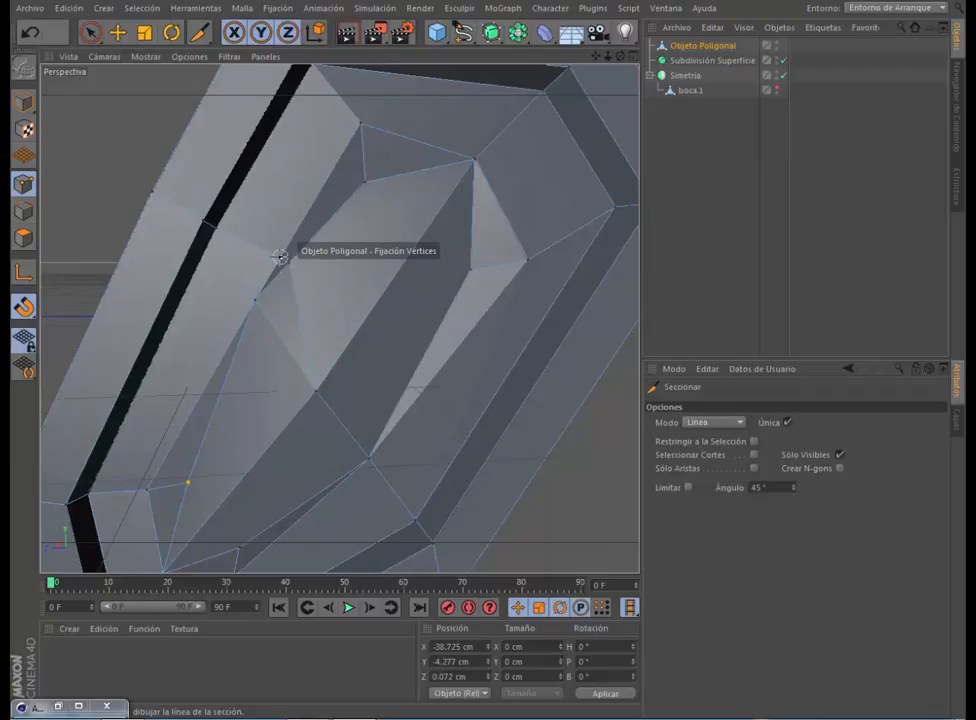
{"action": "left_click", "coordinate": [30, 32]}
{"action": "left_click", "coordinate": [754, 441]}
{"action": "left_click_drag", "start_coordinate": [290, 262], "coordinate": [283, 259]}
{"action": "left_click", "coordinate": [30, 32]}
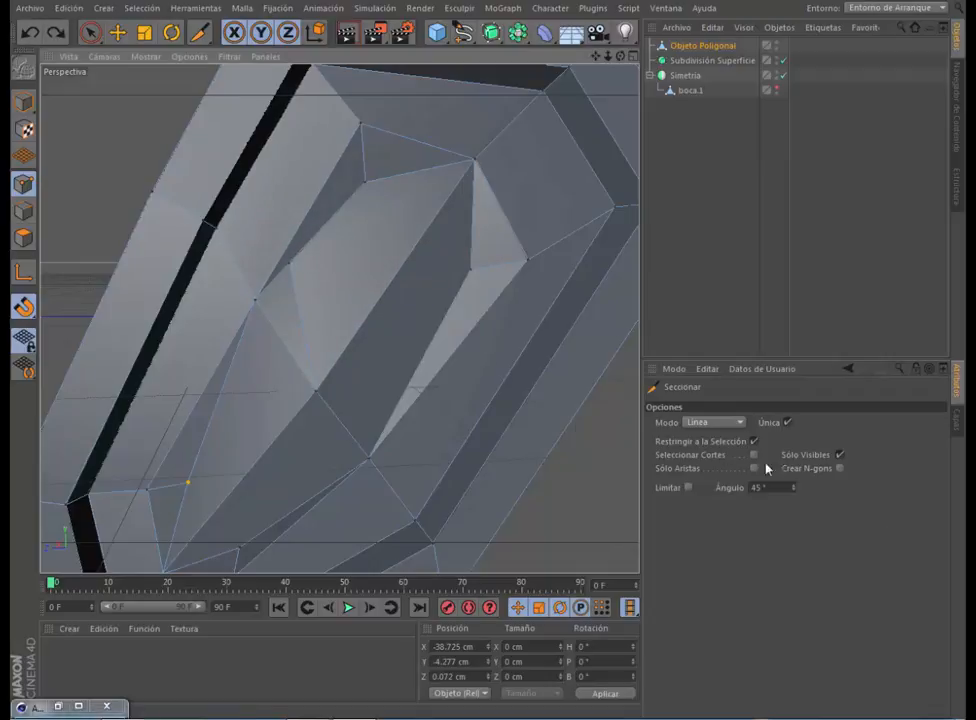
{"action": "left_click", "coordinate": [754, 455]}
{"action": "left_click", "coordinate": [754, 441]}
{"action": "left_click", "coordinate": [754, 455]}
{"action": "left_click", "coordinate": [30, 32]}
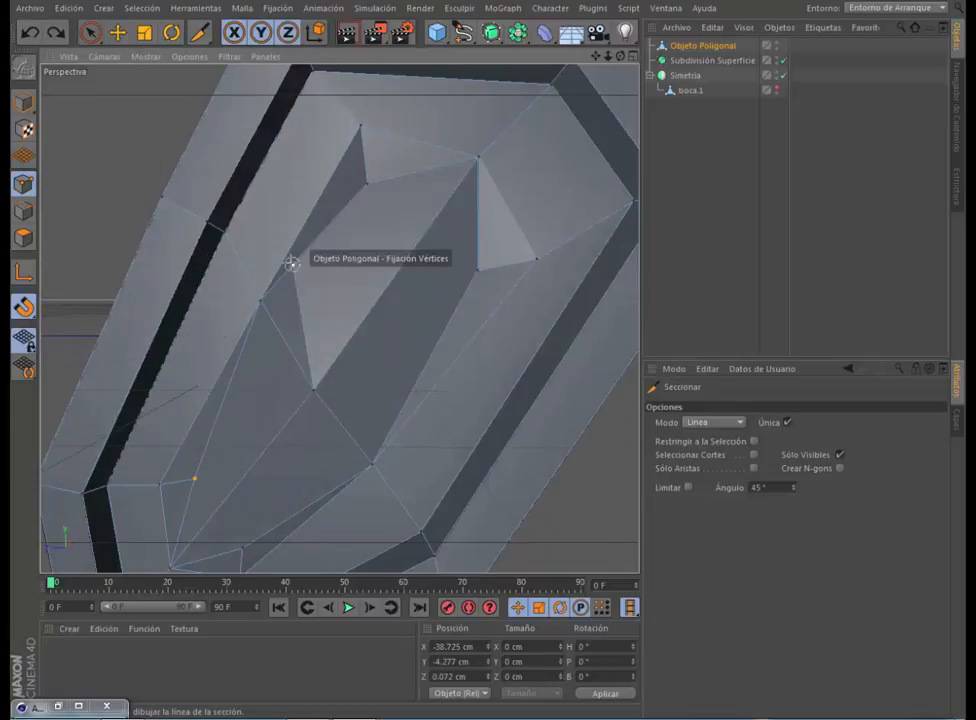
Step: Extend the cut across the ear's front rim and cut a second line from the central point across the lower fold and rim
{"action": "left_click", "coordinate": [289, 263]}
{"action": "left_click_drag", "start_coordinate": [620, 56], "coordinate": [538, 78]}
{"action": "left_click", "coordinate": [194, 157]}
{"action": "left_click", "coordinate": [330, 394]}
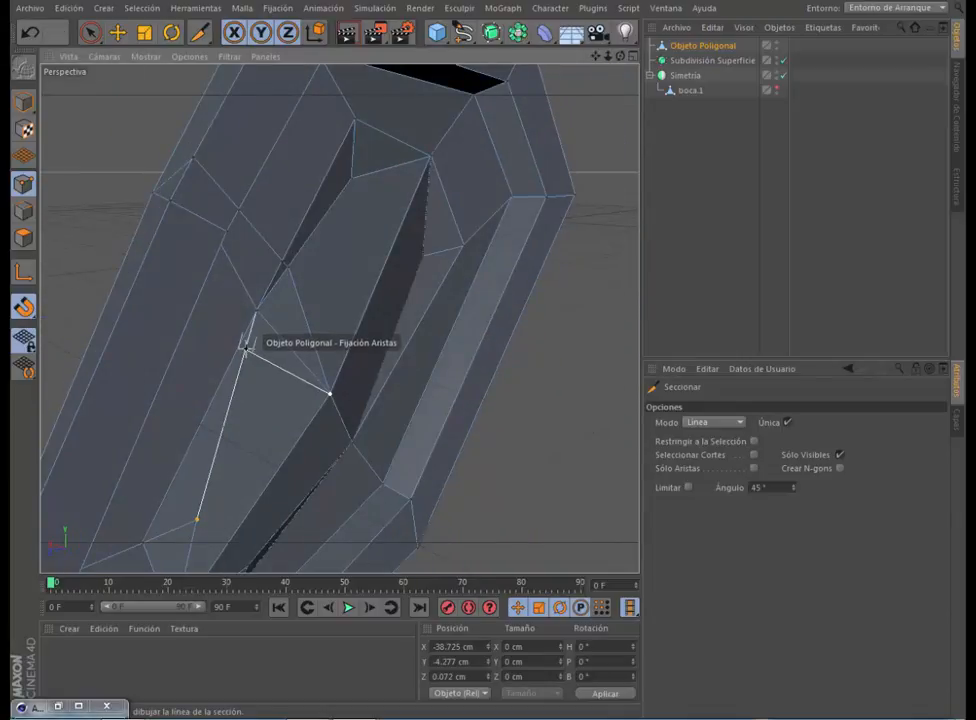
{"action": "left_click", "coordinate": [246, 344]}
{"action": "left_click", "coordinate": [246, 345]}
{"action": "left_click", "coordinate": [153, 239]}
Step: Reposition the newly cut points along the ear's front rim over the side reference photo
{"action": "left_click", "coordinate": [90, 32]}
{"action": "left_click_drag", "start_coordinate": [620, 56], "coordinate": [680, 60]}
{"action": "left_click", "coordinate": [222, 212]}
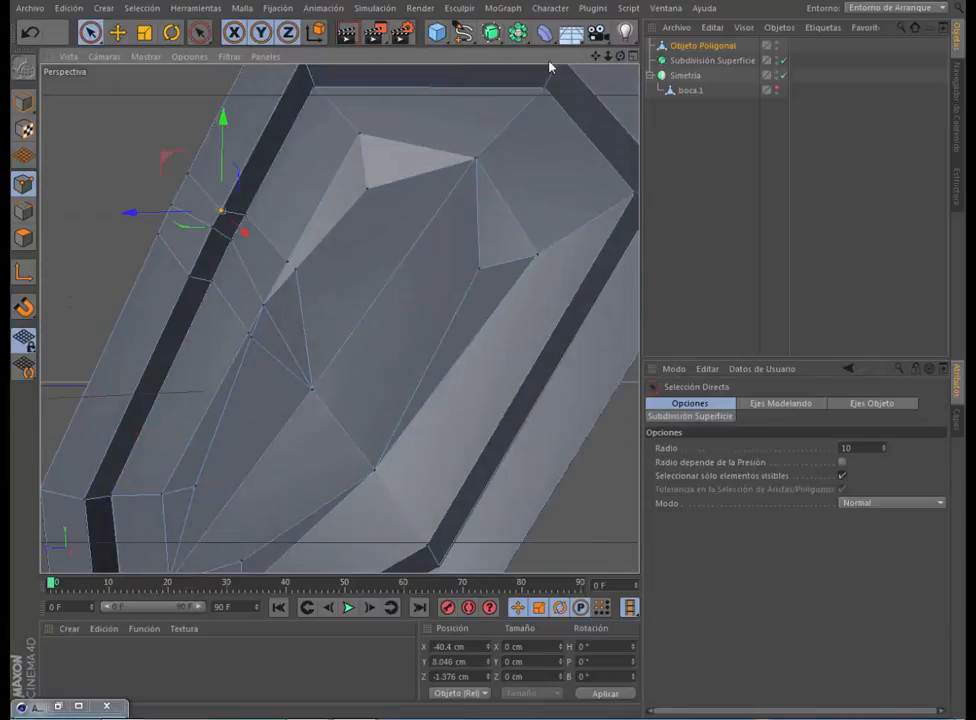
{"action": "left_click", "coordinate": [633, 56]}
{"action": "left_click", "coordinate": [334, 319]}
{"action": "left_click_drag", "start_coordinate": [452, 156], "coordinate": [471, 219]}
{"action": "left_click", "coordinate": [411, 268]}
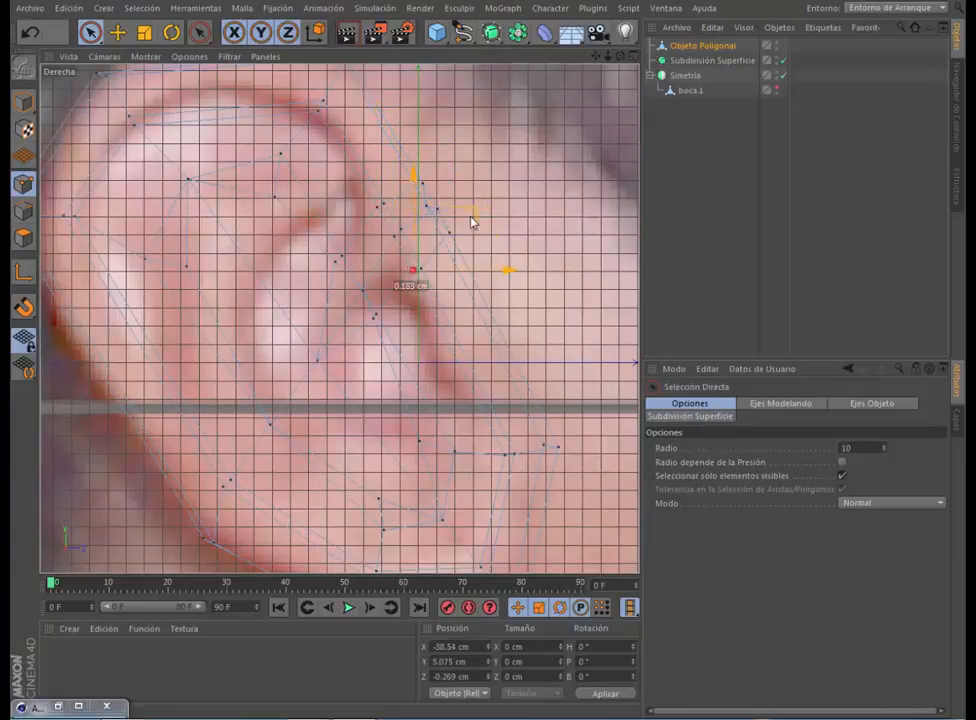
{"action": "left_click", "coordinate": [421, 268]}
Step: Move the new inner fold points down and back, and even out the cut points on the front rim against the photo
{"action": "left_click", "coordinate": [336, 262]}
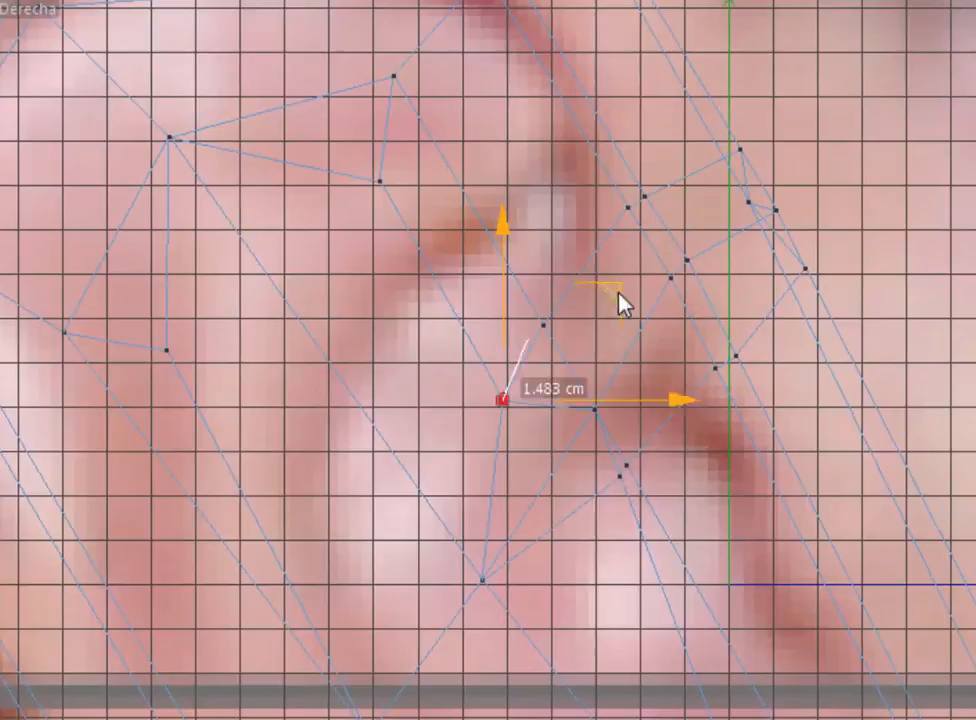
{"action": "left_click_drag", "start_coordinate": [620, 305], "coordinate": [693, 410]}
{"action": "left_click", "coordinate": [687, 260]}
{"action": "left_click_drag", "start_coordinate": [812, 168], "coordinate": [763, 106]}
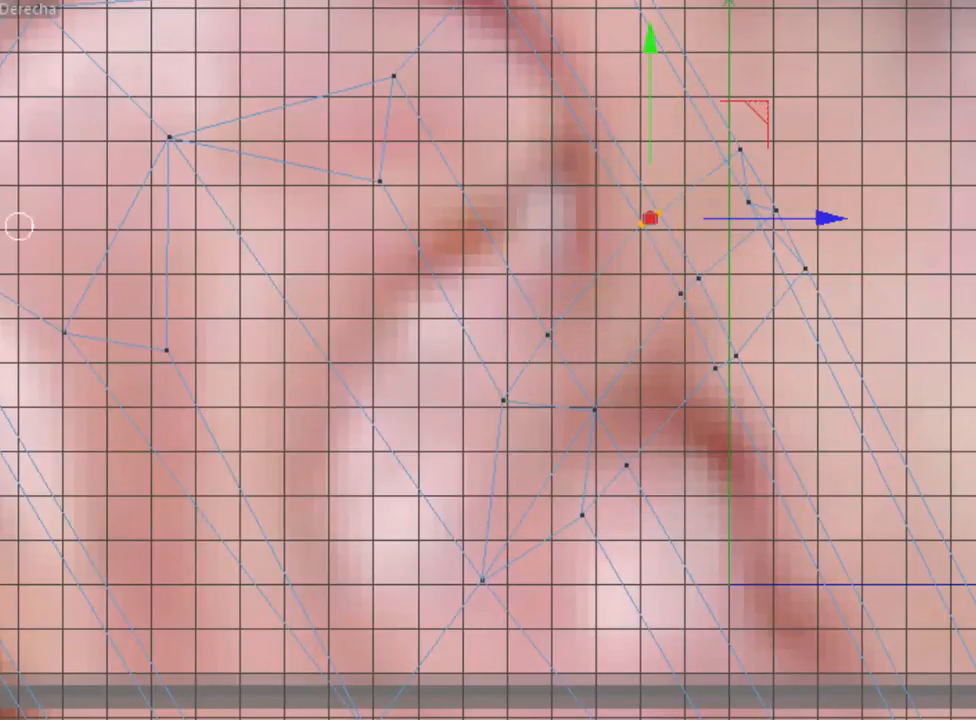
Step: Dissolve the surplus edge on the outer side of the ear's front rim in edge mode
{"action": "left_click", "coordinate": [2, 225]}
{"action": "left_click", "coordinate": [375, 0]}
{"action": "mouse_move", "coordinate": [395, 0]}
{"action": "left_click", "coordinate": [622, 174]}
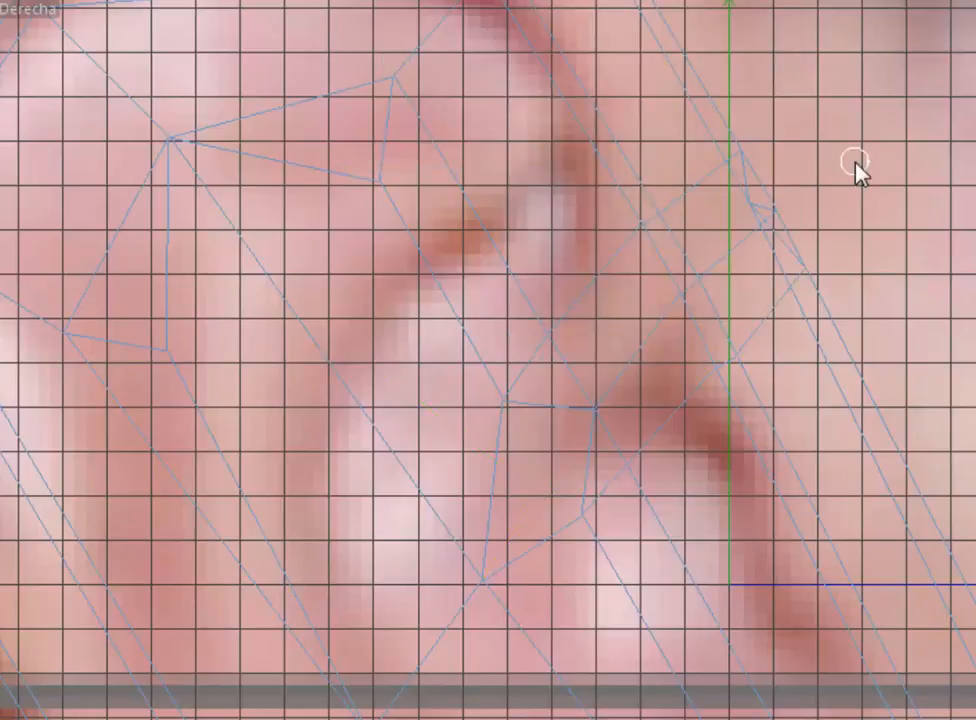
{"action": "scroll", "coordinate": [856, 163], "scroll_direction": "down", "scroll_amount": 2}
{"action": "middle_click", "coordinate": [856, 163]}
{"action": "left_click_drag", "start_coordinate": [515, 0], "coordinate": [330, 8]}
{"action": "left_click", "coordinate": [210, 179]}
{"action": "left_click", "coordinate": [375, 0]}
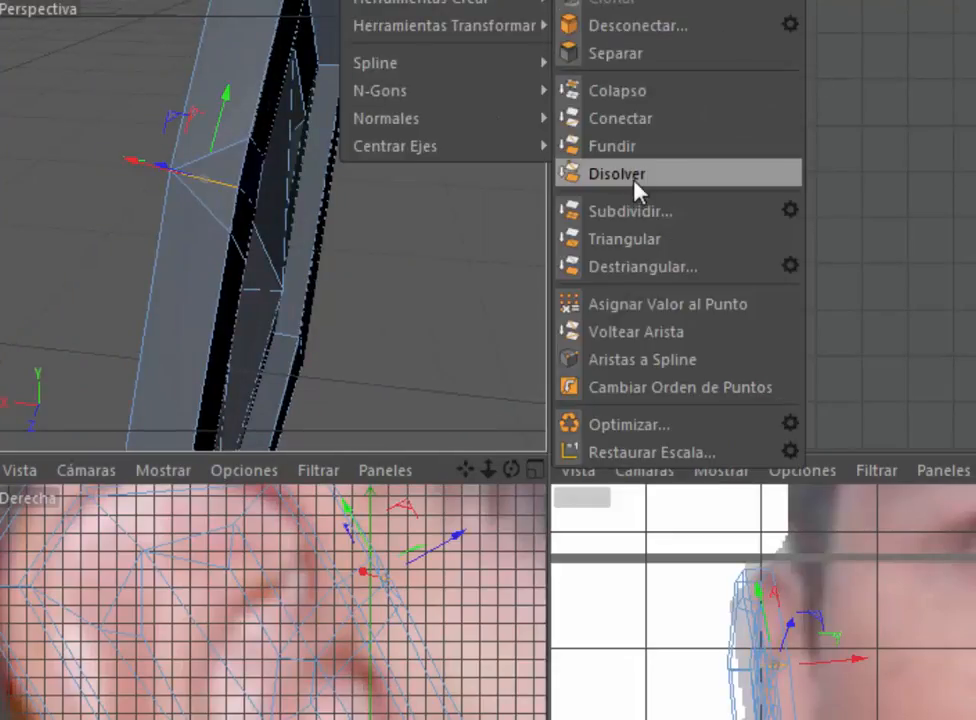
{"action": "left_click", "coordinate": [634, 178]}
Step: Return to point mode and examine the ear's front rim and inner folds in the perspective, side and front views
{"action": "left_click_drag", "start_coordinate": [511, 0], "coordinate": [370, 10]}
{"action": "left_click", "coordinate": [2, 190]}
{"action": "scroll", "coordinate": [244, 209], "scroll_direction": "up", "scroll_amount": 4}
{"action": "scroll", "coordinate": [244, 209], "scroll_direction": "down", "scroll_amount": 3}
{"action": "left_click_drag", "start_coordinate": [511, 0], "coordinate": [430, 6]}
{"action": "scroll", "coordinate": [432, 595], "scroll_direction": "down", "scroll_amount": 2}
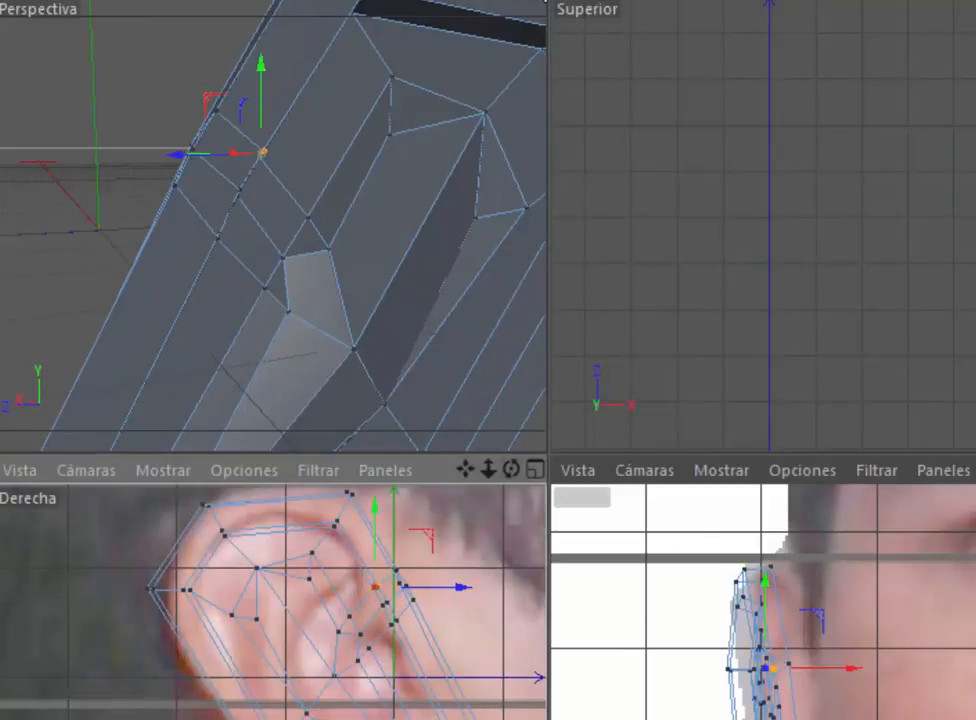
{"action": "left_click_drag", "start_coordinate": [511, 0], "coordinate": [427, 0]}
{"action": "scroll", "coordinate": [830, 651], "scroll_direction": "up", "scroll_amount": 3}
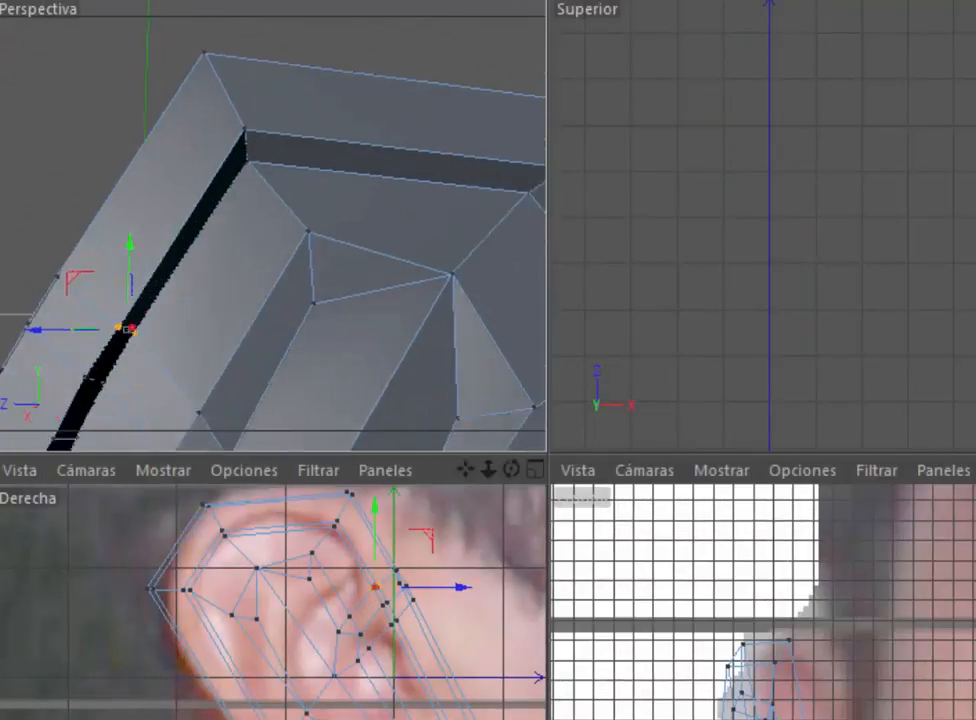
{"action": "middle_click", "coordinate": [500, 150]}
{"action": "scroll", "coordinate": [620, 305], "scroll_direction": "down", "scroll_amount": 4}
{"action": "mouse_move", "coordinate": [941, 0]}
{"action": "left_mouse_down"}
{"action": "mouse_move", "coordinate": [870, 4]}
{"action": "mouse_move", "coordinate": [935, 6]}
{"action": "left_mouse_up"}
{"action": "middle_click", "coordinate": [921, 56]}
{"action": "scroll", "coordinate": [762, 712], "scroll_direction": "up", "scroll_amount": 2}
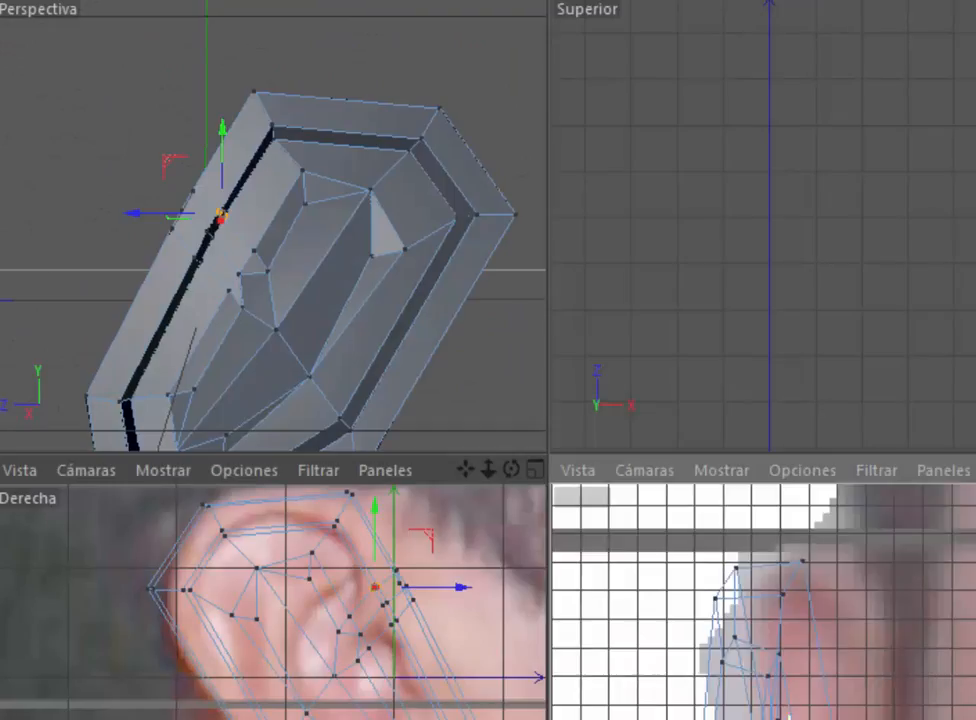
{"action": "middle_click", "coordinate": [740, 640]}
{"action": "scroll", "coordinate": [529, 364], "scroll_direction": "down", "scroll_amount": 7}
{"action": "scroll", "coordinate": [480, 364], "scroll_direction": "up", "scroll_amount": 3}
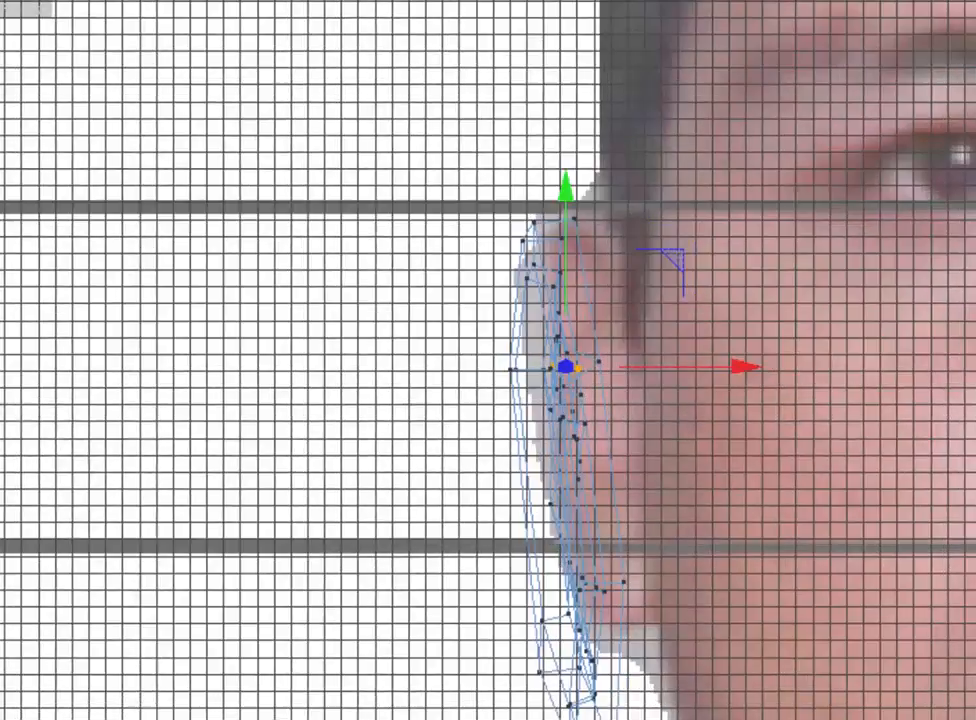
{"action": "middle_click", "coordinate": [355, 599]}
{"action": "scroll", "coordinate": [370, 615], "scroll_direction": "up", "scroll_amount": 2}
{"action": "scroll", "coordinate": [237, 250], "scroll_direction": "up", "scroll_amount": 4}
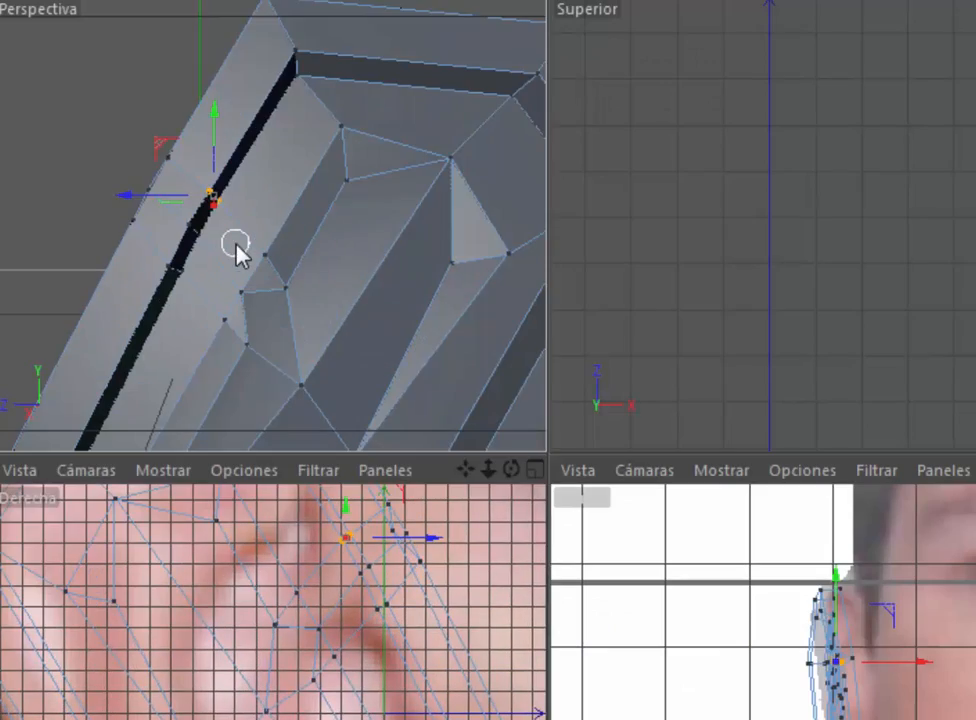
{"action": "middle_click", "coordinate": [400, 90]}
{"action": "left_click_drag", "start_coordinate": [941, 2], "coordinate": [972, 6]}
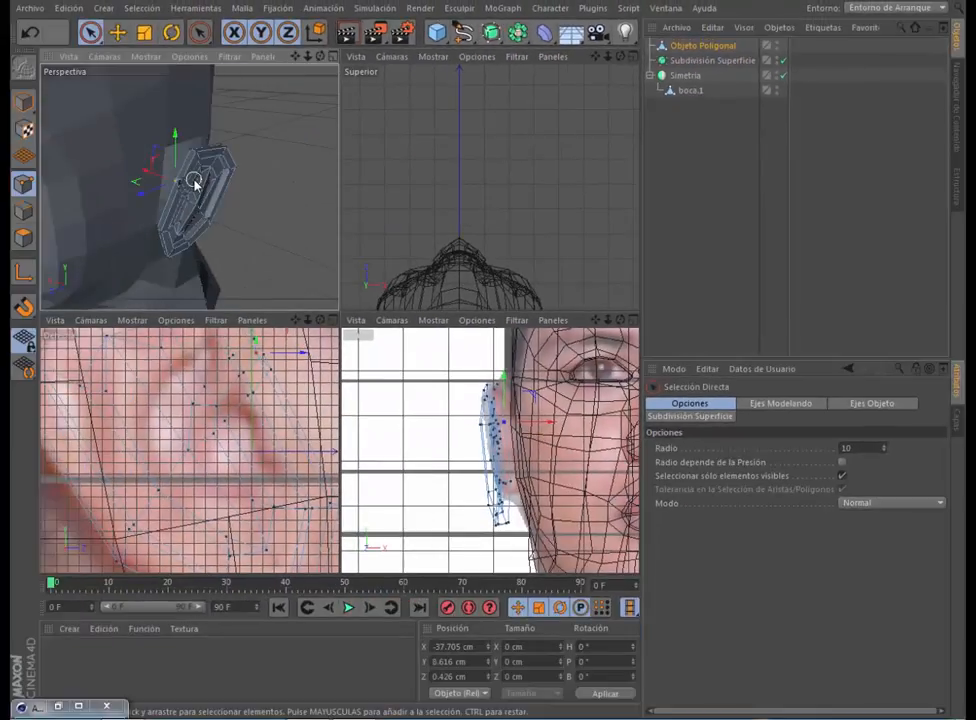
Step: Zoom out to the whole head and make its Simetría object editable
{"action": "mouse_move", "coordinate": [320, 56]}
{"action": "left_mouse_down"}
{"action": "mouse_move", "coordinate": [400, 60]}
{"action": "mouse_move", "coordinate": [326, 58]}
{"action": "mouse_move", "coordinate": [350, 66]}
{"action": "mouse_move", "coordinate": [320, 57]}
{"action": "left_mouse_up"}
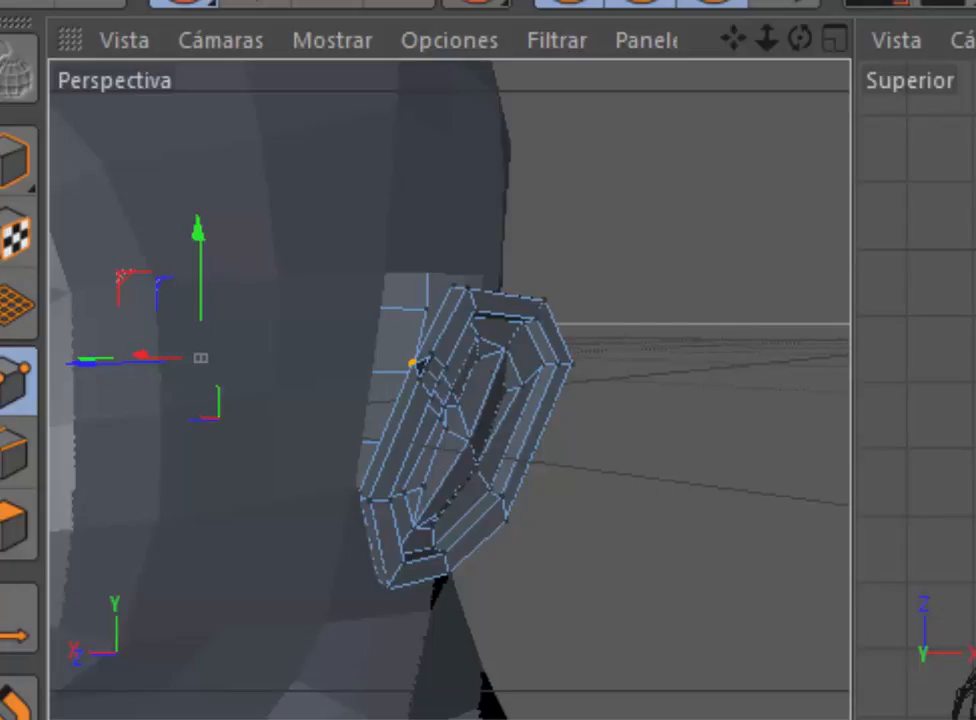
{"action": "scroll", "coordinate": [338, 250], "scroll_direction": "down", "scroll_amount": 10}
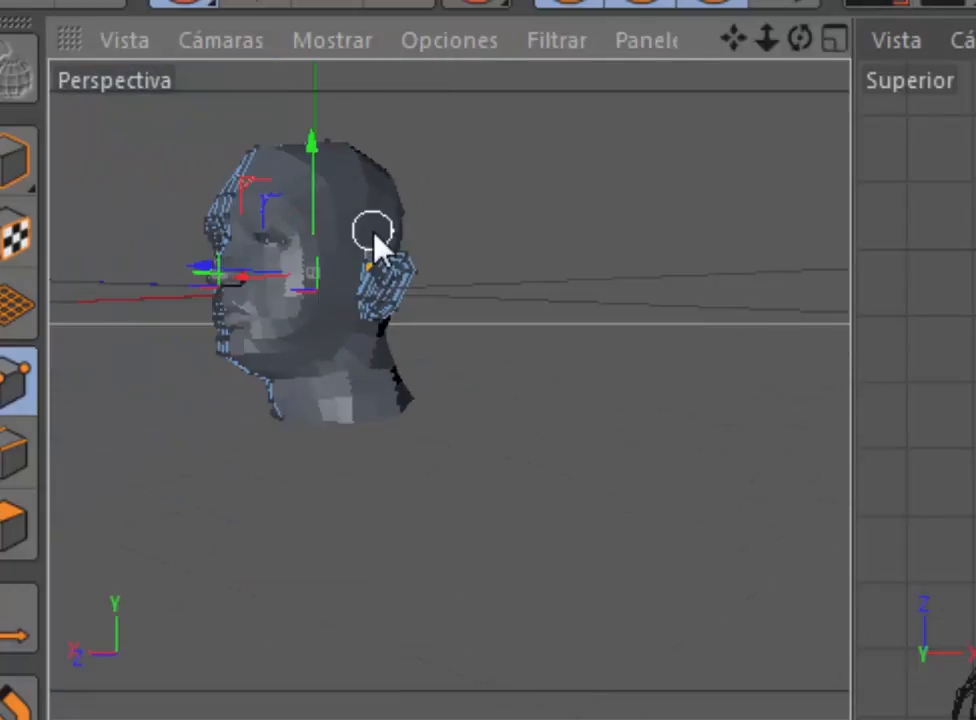
{"action": "scroll", "coordinate": [373, 231], "scroll_direction": "up", "scroll_amount": 3}
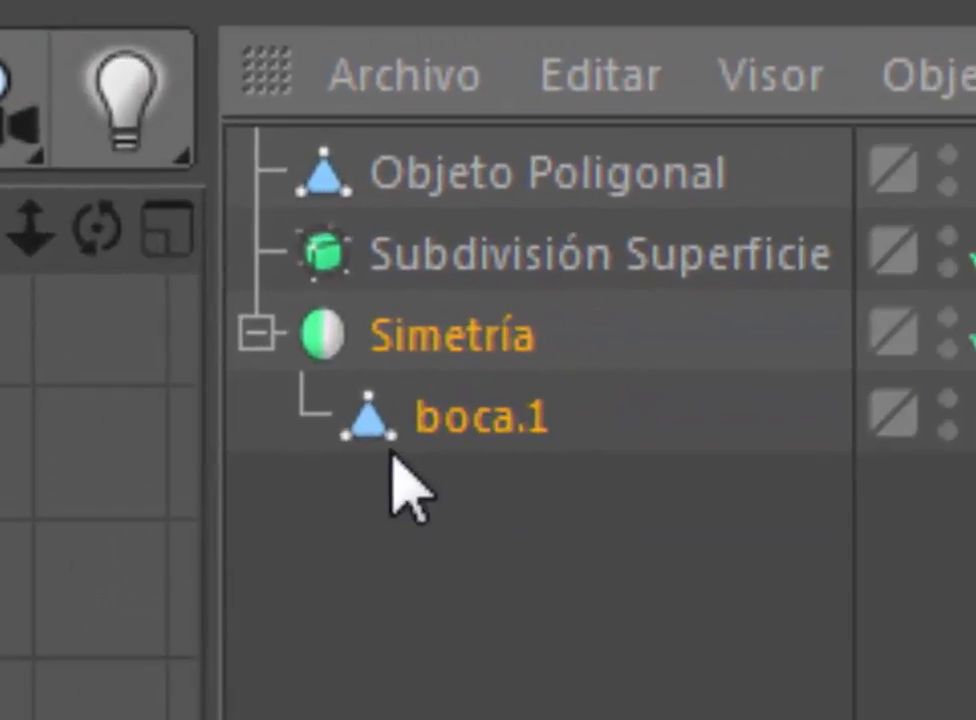
{"action": "left_click", "coordinate": [380, 336]}
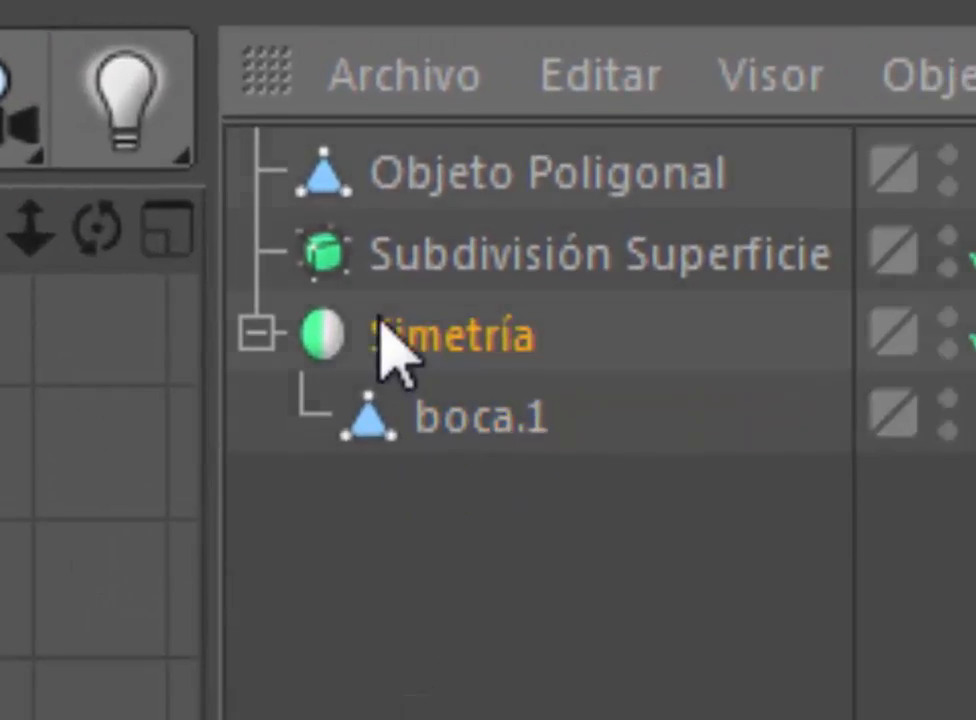
{"action": "key", "text": "c"}
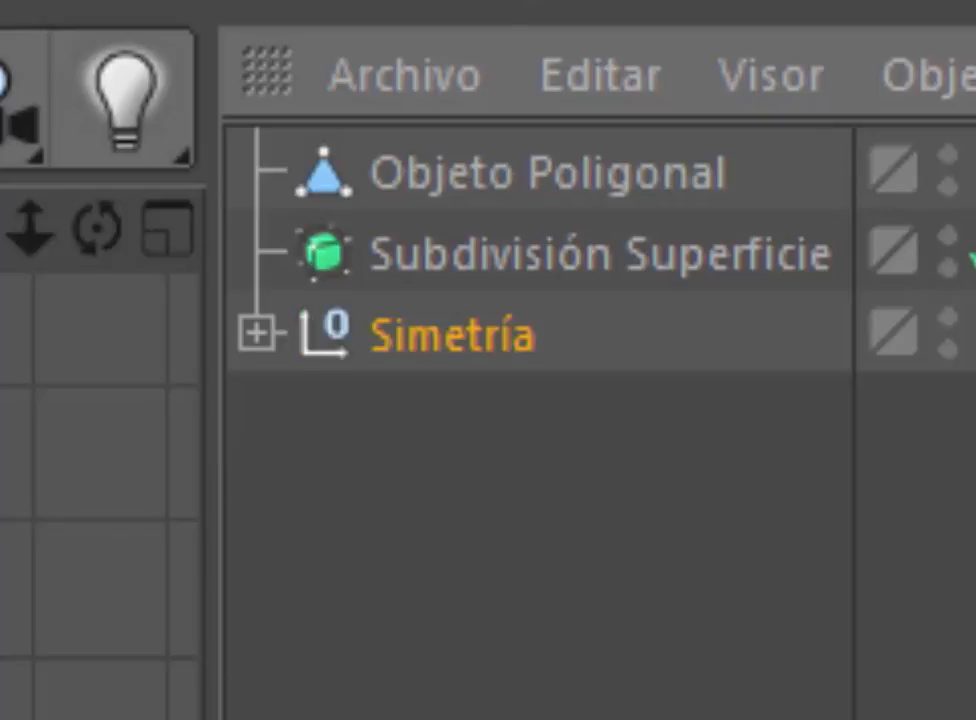
Step: Take boca.1 out of the converted Simetría null, delete the null and select boca.1
{"action": "left_click", "coordinate": [258, 337]}
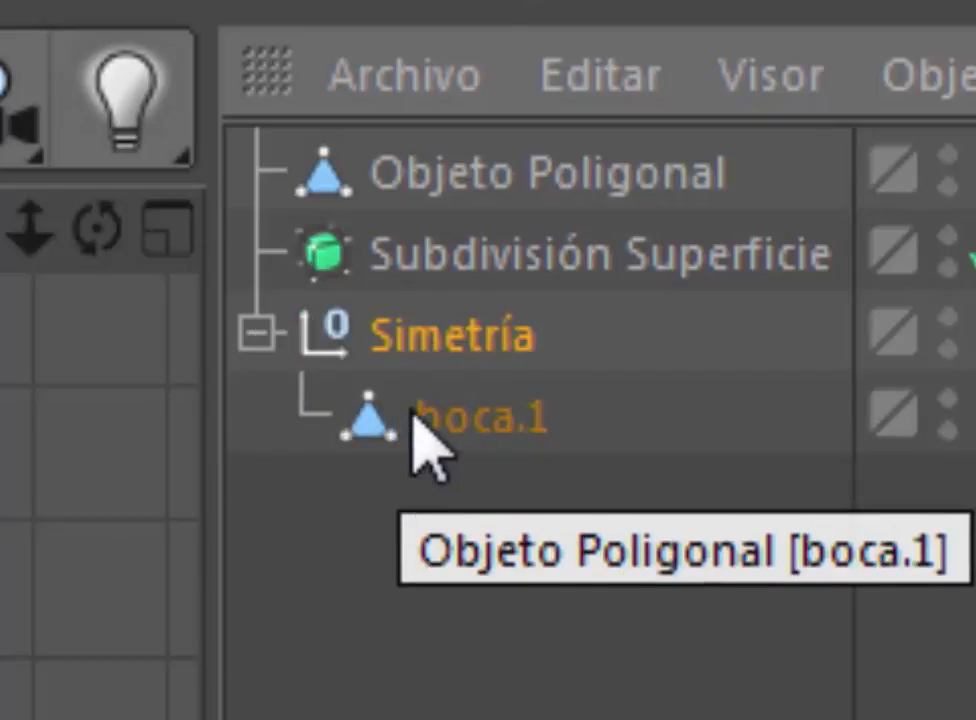
{"action": "left_click", "coordinate": [469, 382]}
{"action": "left_click_drag", "start_coordinate": [469, 378], "coordinate": [466, 372]}
{"action": "left_click", "coordinate": [458, 328]}
{"action": "key", "text": "Delete"}
{"action": "left_click", "coordinate": [446, 342]}
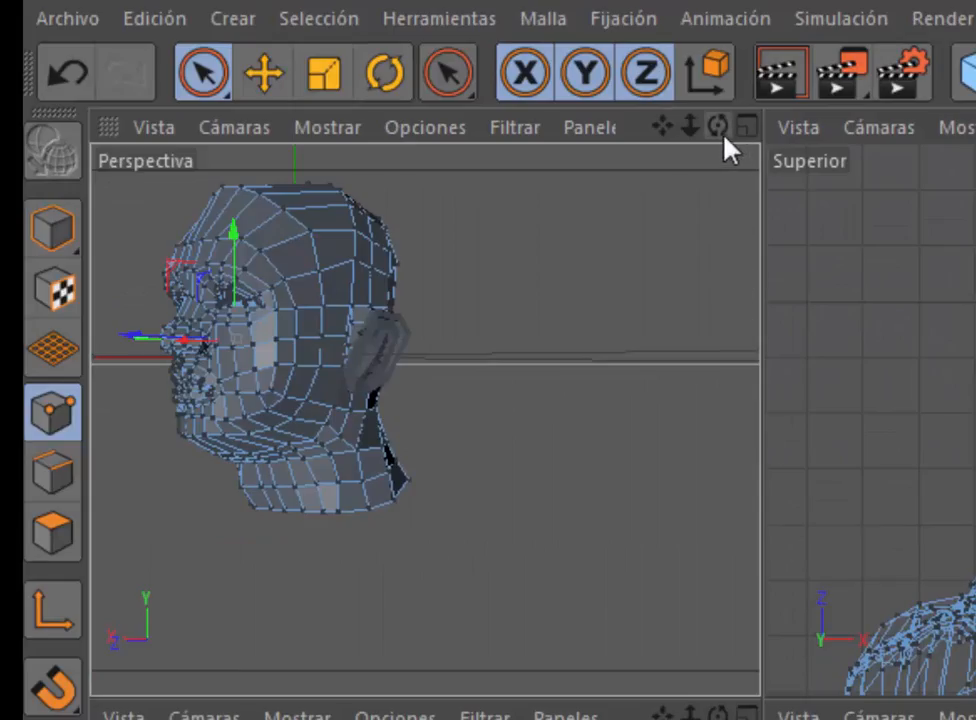
Step: Examine the complete head mesh together with the ear, framing them in the perspective, side and front views
{"action": "left_click_drag", "start_coordinate": [718, 128], "coordinate": [605, 130]}
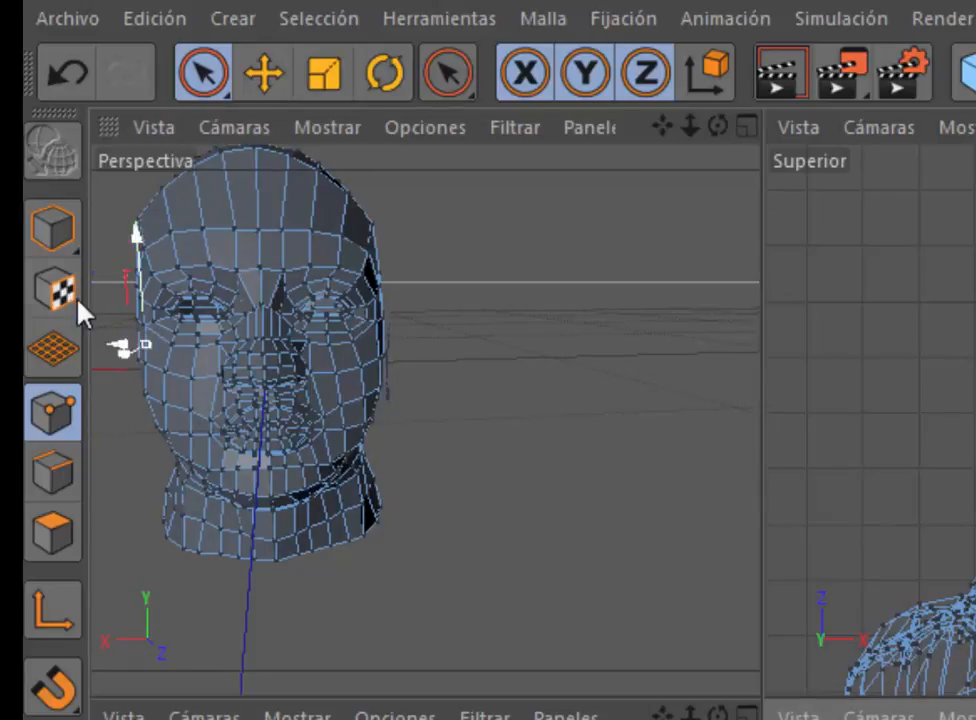
{"action": "left_click", "coordinate": [167, 370]}
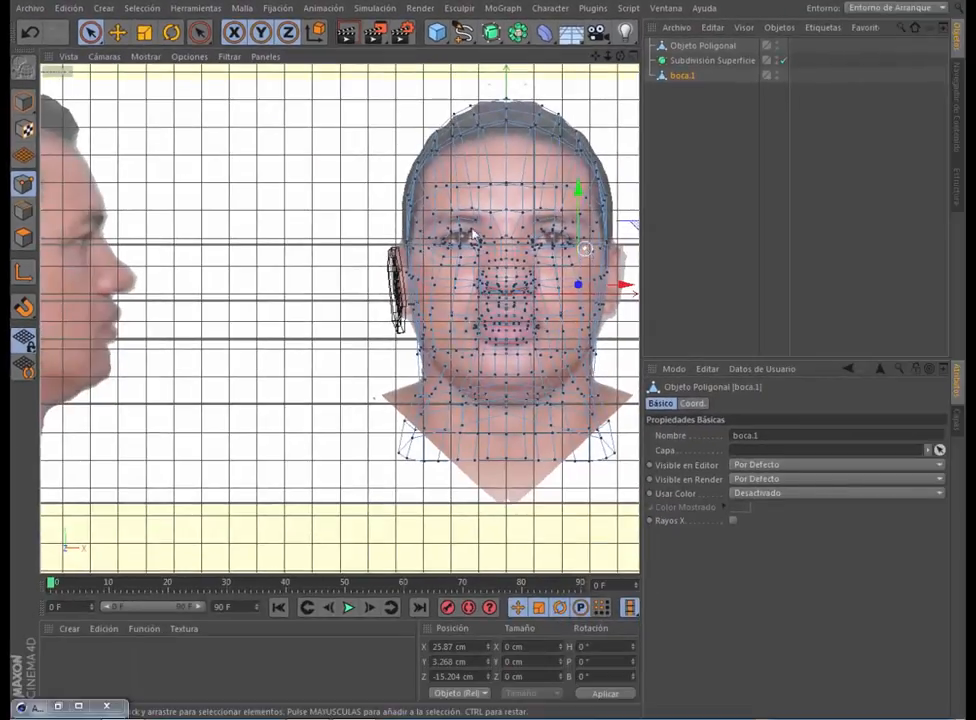
{"action": "left_click", "coordinate": [632, 57]}
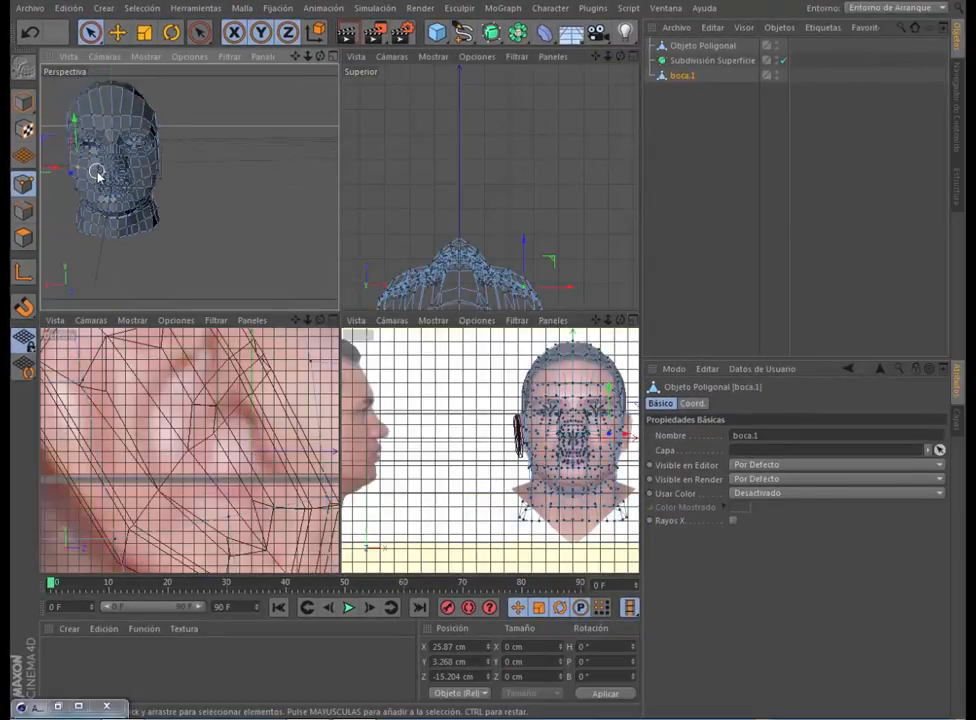
{"action": "scroll", "coordinate": [97, 172], "scroll_direction": "down", "scroll_amount": 3}
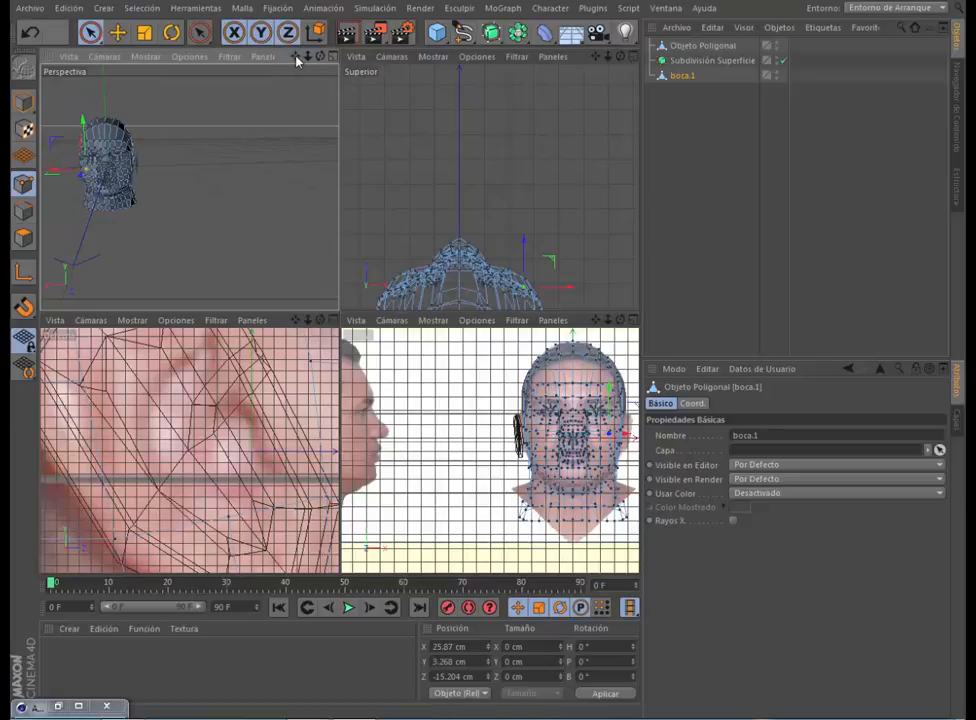
{"action": "left_click_drag", "start_coordinate": [296, 58], "coordinate": [350, 58]}
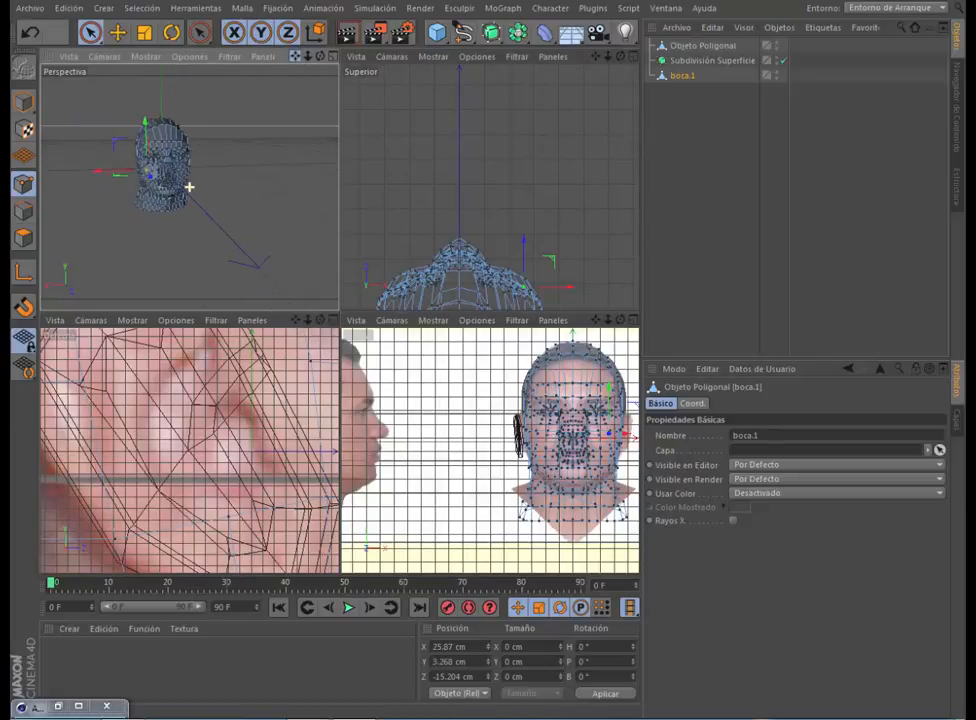
{"action": "scroll", "coordinate": [284, 460], "scroll_direction": "down", "scroll_amount": 5}
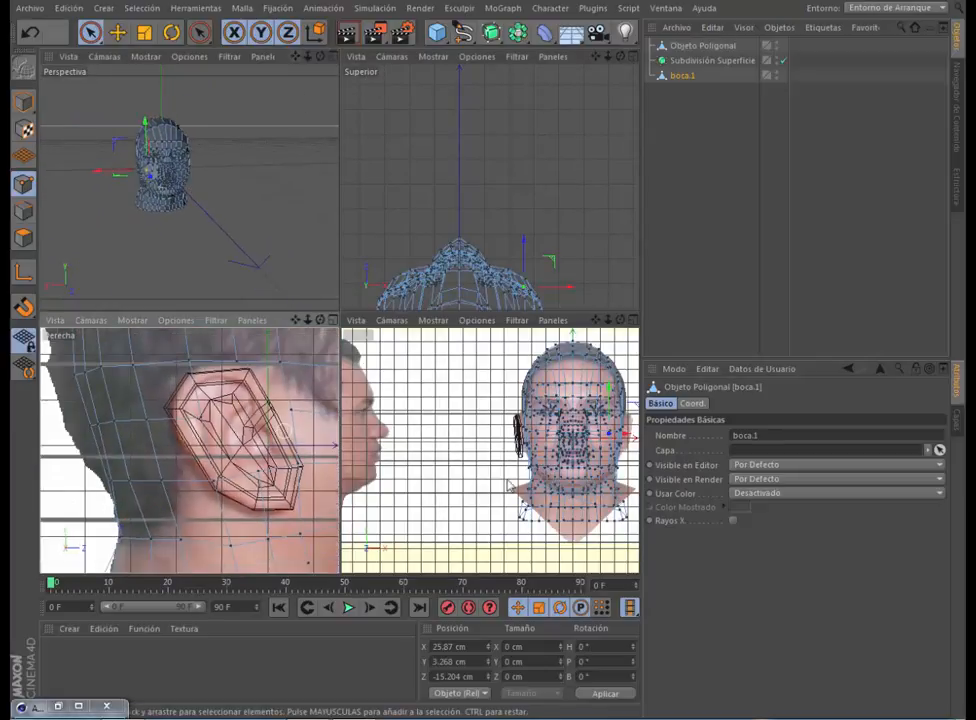
{"action": "scroll", "coordinate": [170, 165], "scroll_direction": "up", "scroll_amount": 5}
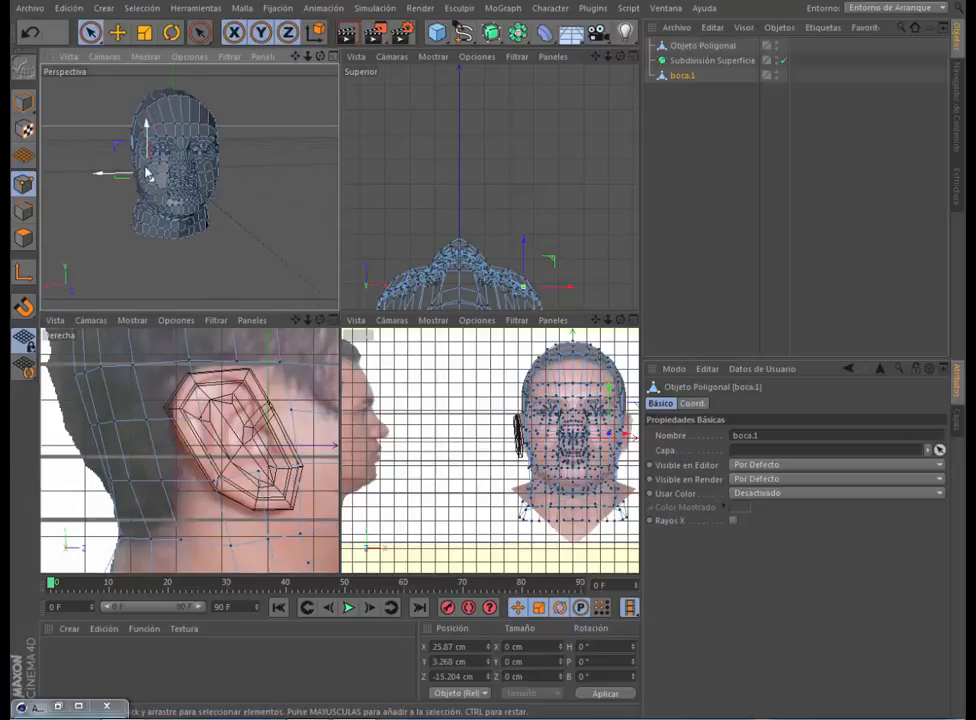
{"action": "left_click", "coordinate": [167, 168]}
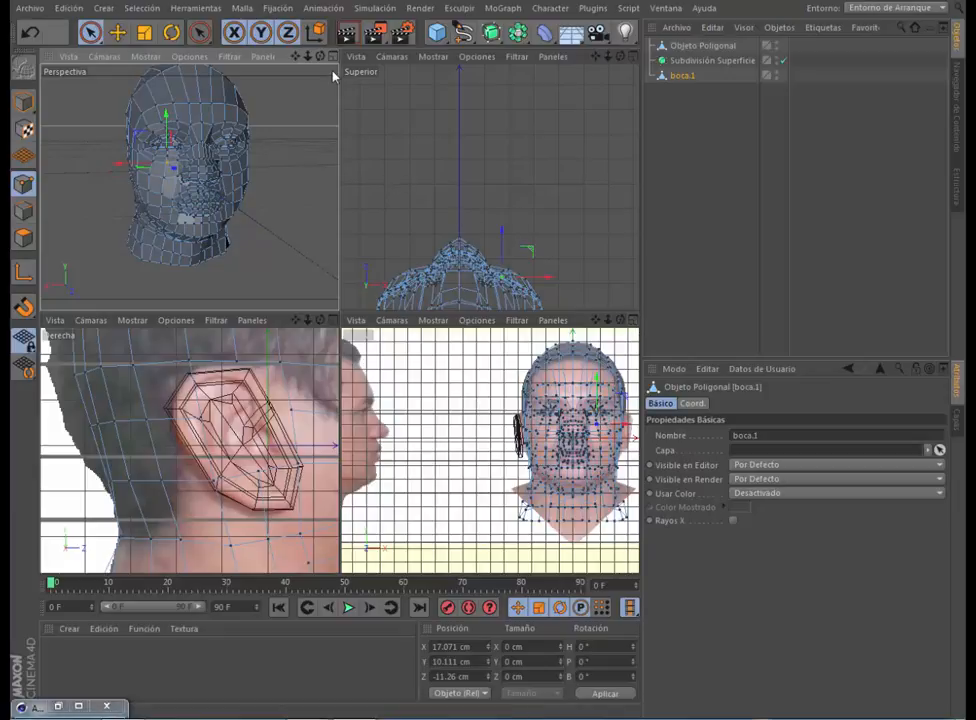
{"action": "mouse_move", "coordinate": [320, 58]}
{"action": "left_mouse_down"}
{"action": "mouse_move", "coordinate": [334, 60]}
{"action": "mouse_move", "coordinate": [280, 60]}
{"action": "mouse_move", "coordinate": [322, 58]}
{"action": "left_mouse_up"}
{"action": "left_click_drag", "start_coordinate": [596, 322], "coordinate": [655, 322]}
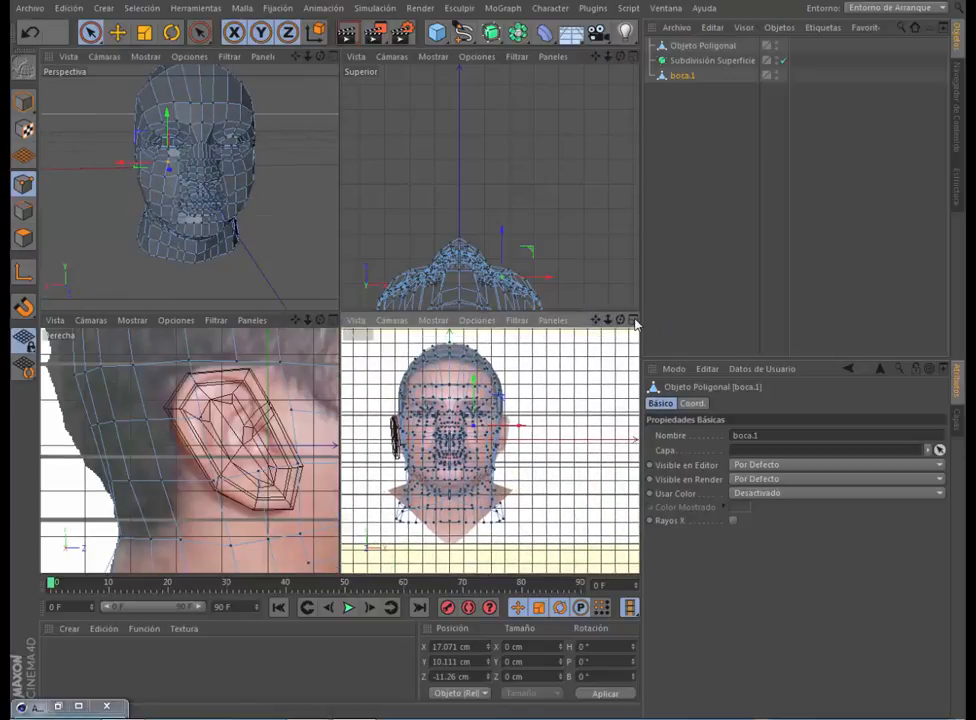
Step: Delete the points of boca.1 on the half of the face opposite the modelled ear, using a rectangular selection in the front view
{"action": "left_click", "coordinate": [633, 320]}
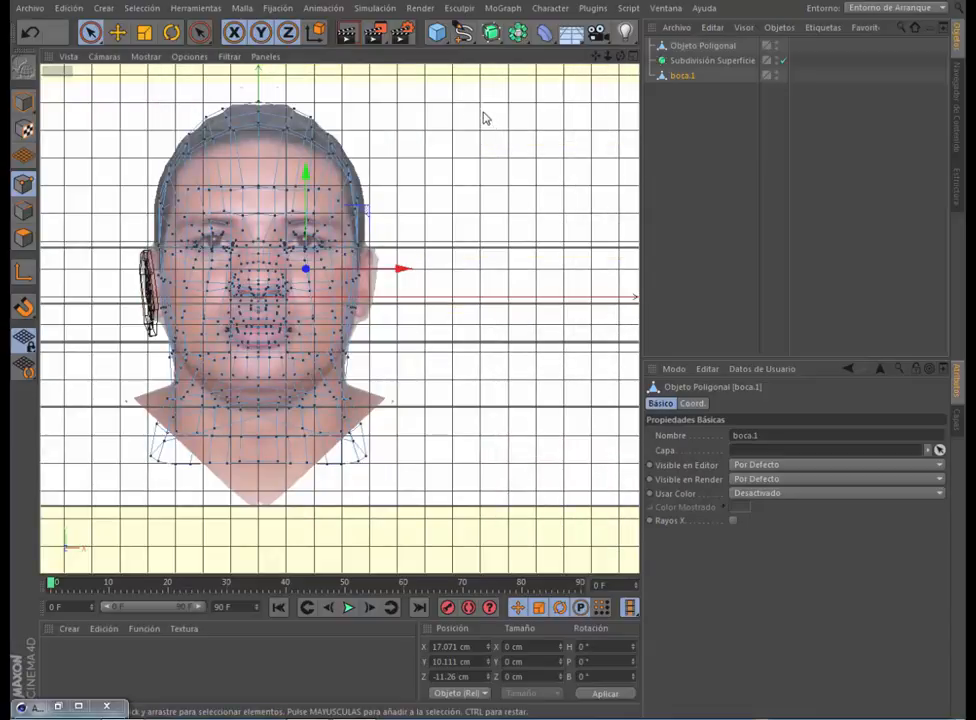
{"action": "left_click_drag", "start_coordinate": [89, 32], "coordinate": [125, 64]}
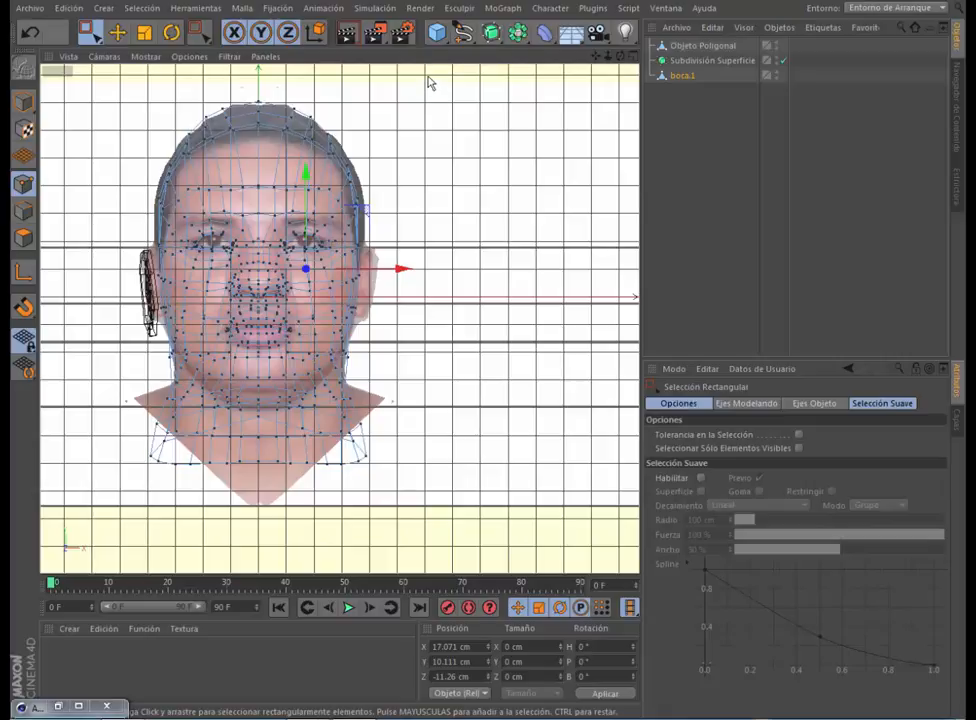
{"action": "left_click_drag", "start_coordinate": [428, 83], "coordinate": [263, 520]}
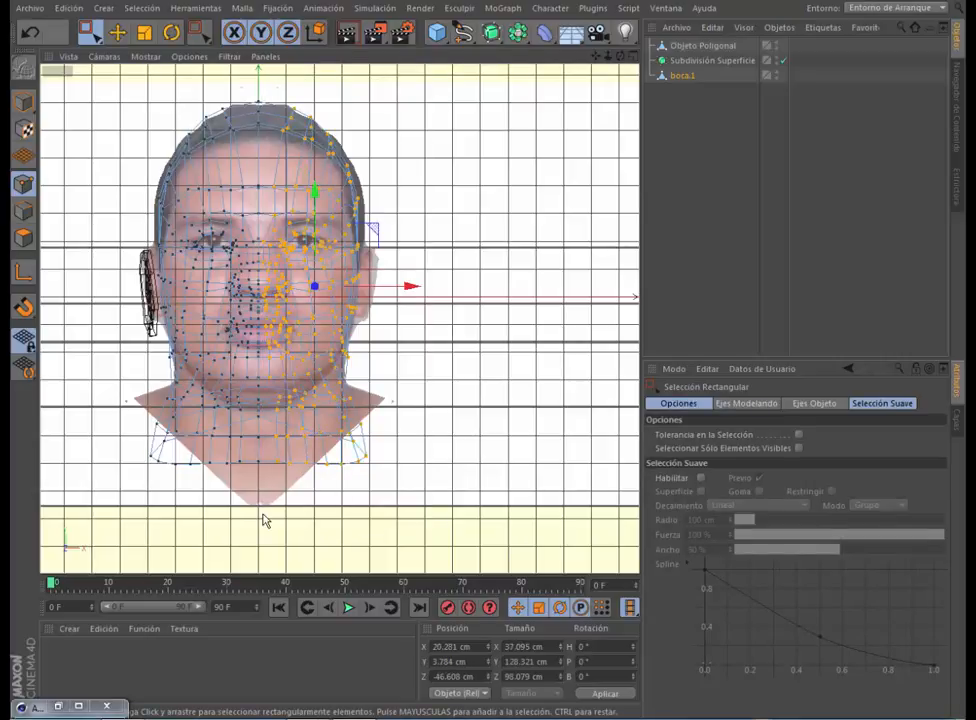
{"action": "key", "text": "Delete"}
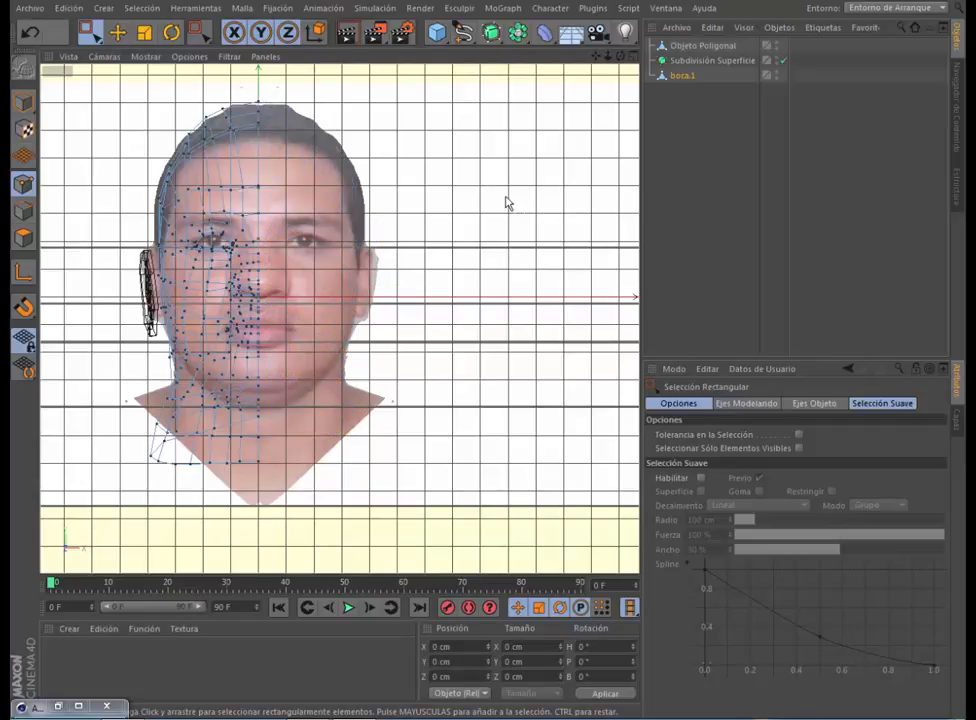
Step: Add a Simetría object and make boca.1 its child to mirror the remaining half of the head
{"action": "left_click", "coordinate": [517, 33]}
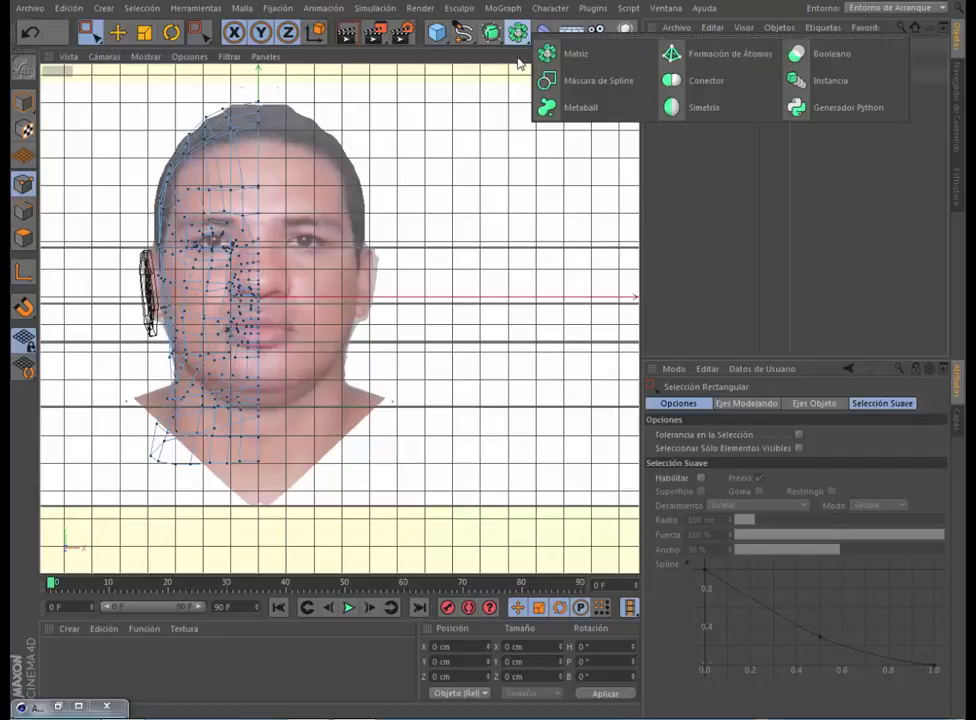
{"action": "left_click", "coordinate": [696, 107]}
{"action": "left_click_drag", "start_coordinate": [683, 92], "coordinate": [671, 46]}
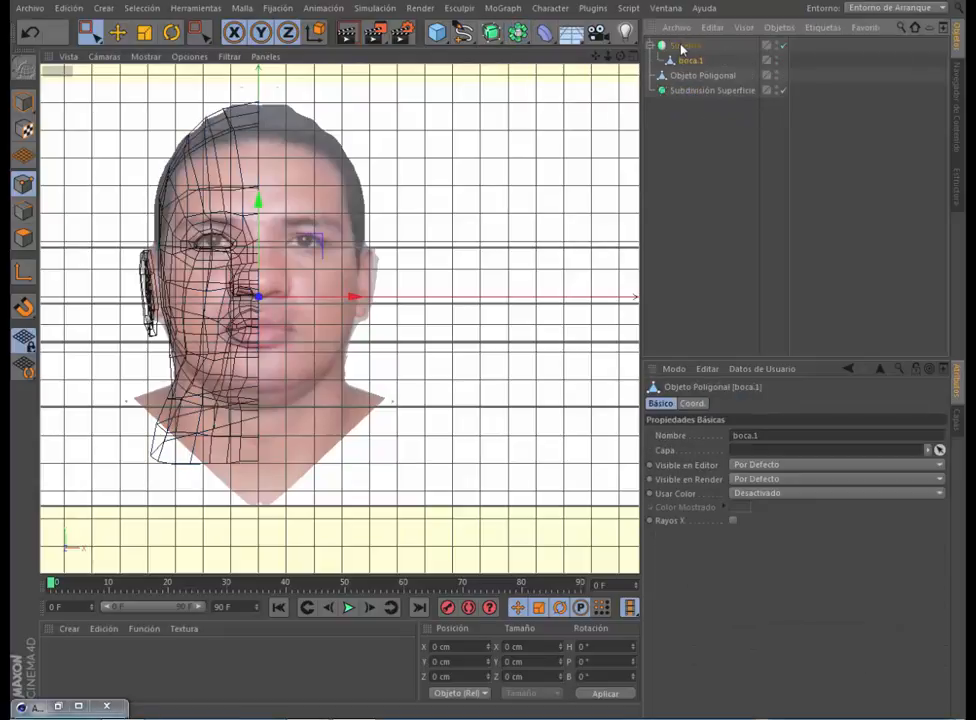
Step: Frame the ear in the perspective view and add Objeto Poligonal to the boca.1 selection
{"action": "left_click", "coordinate": [630, 57]}
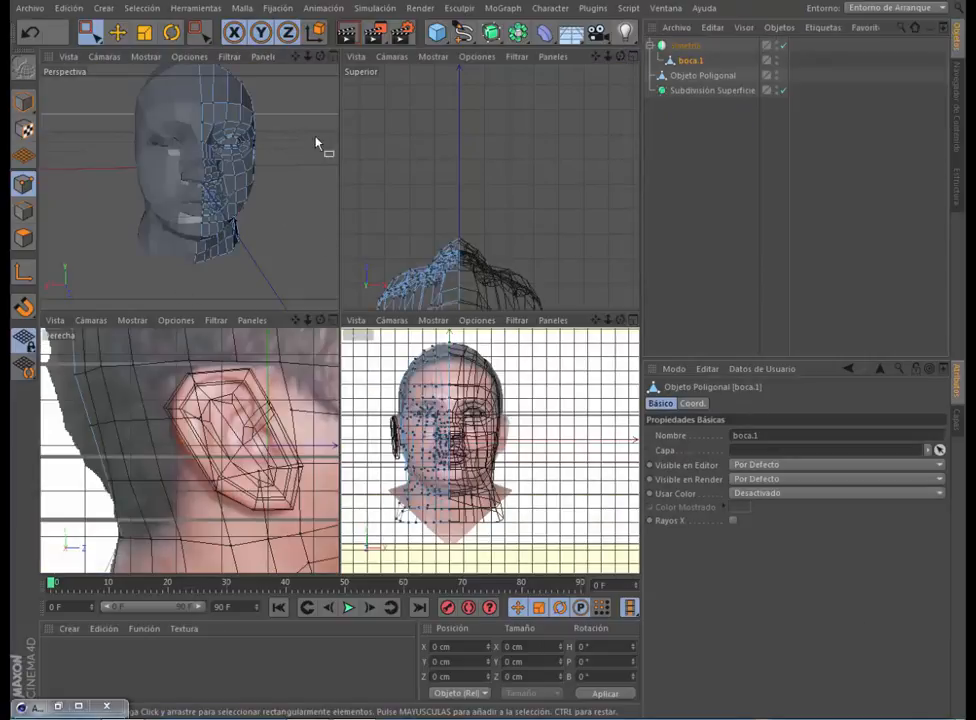
{"action": "left_click_drag", "start_coordinate": [319, 56], "coordinate": [247, 65]}
{"action": "scroll", "coordinate": [298, 140], "scroll_direction": "up", "scroll_amount": 5}
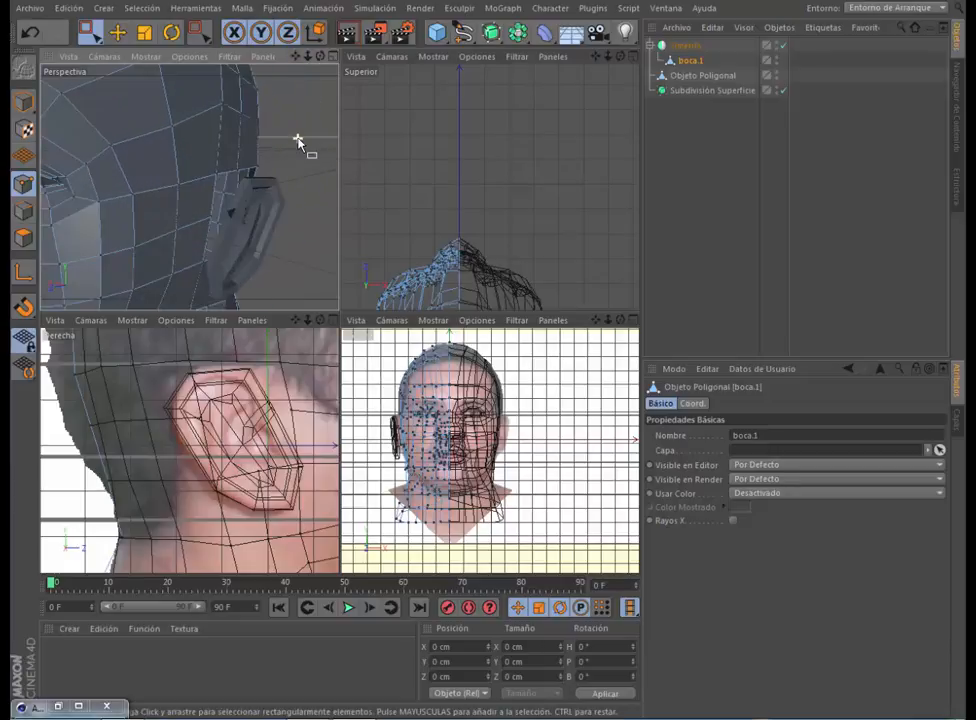
{"action": "left_click", "coordinate": [714, 78], "text": "ctrl"}
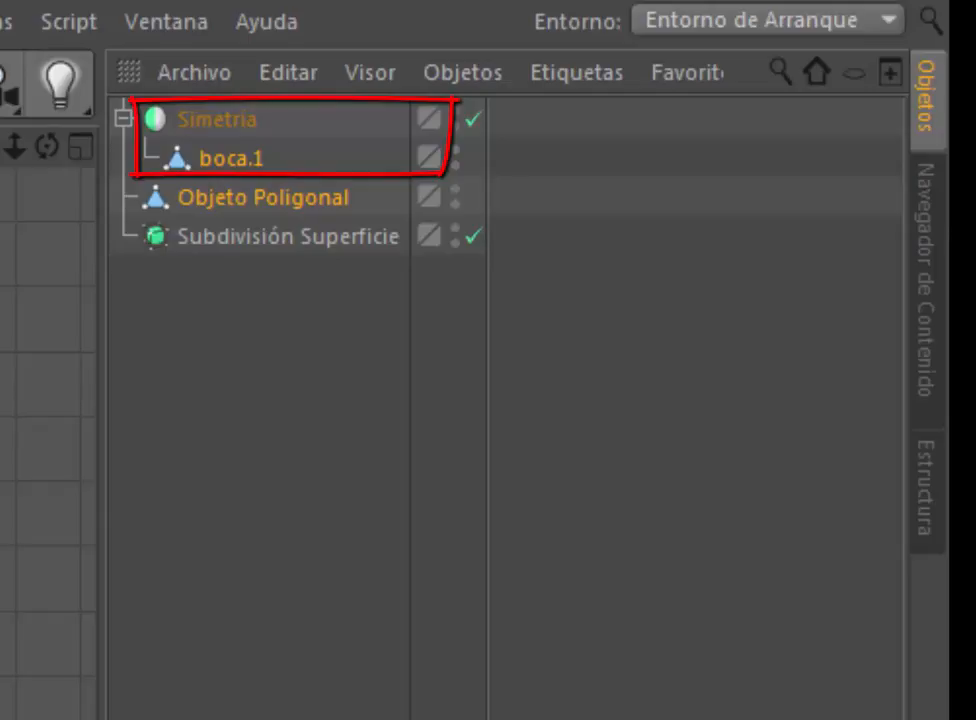
Step: Try to weld the ear's front rim points onto the adjacent head edge point in the perspective view
{"action": "key", "text": "m"}
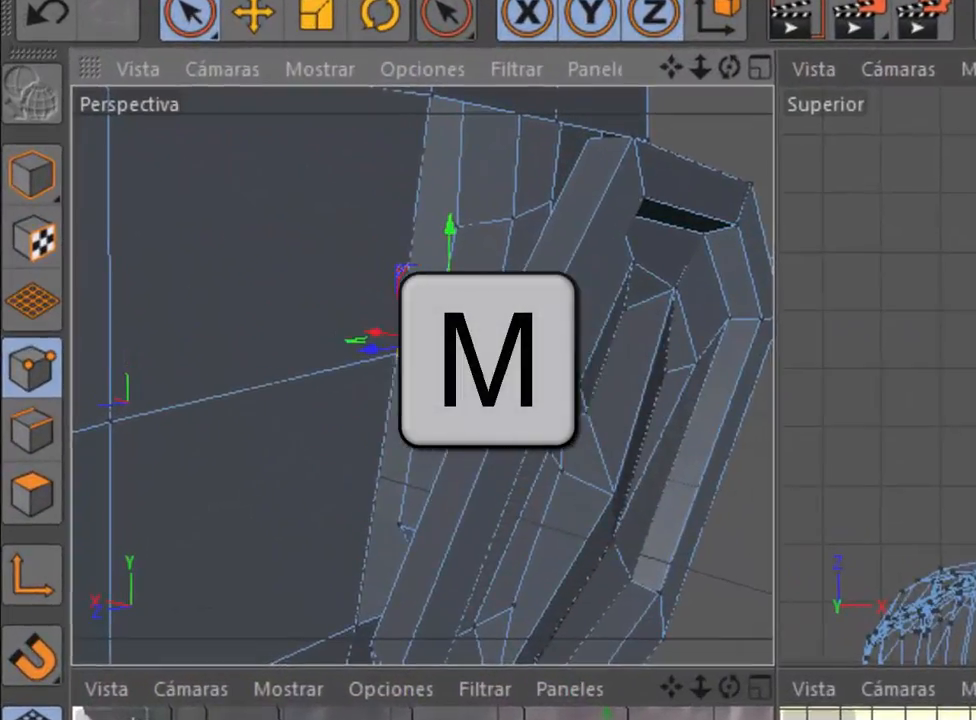
{"action": "key", "text": "w"}
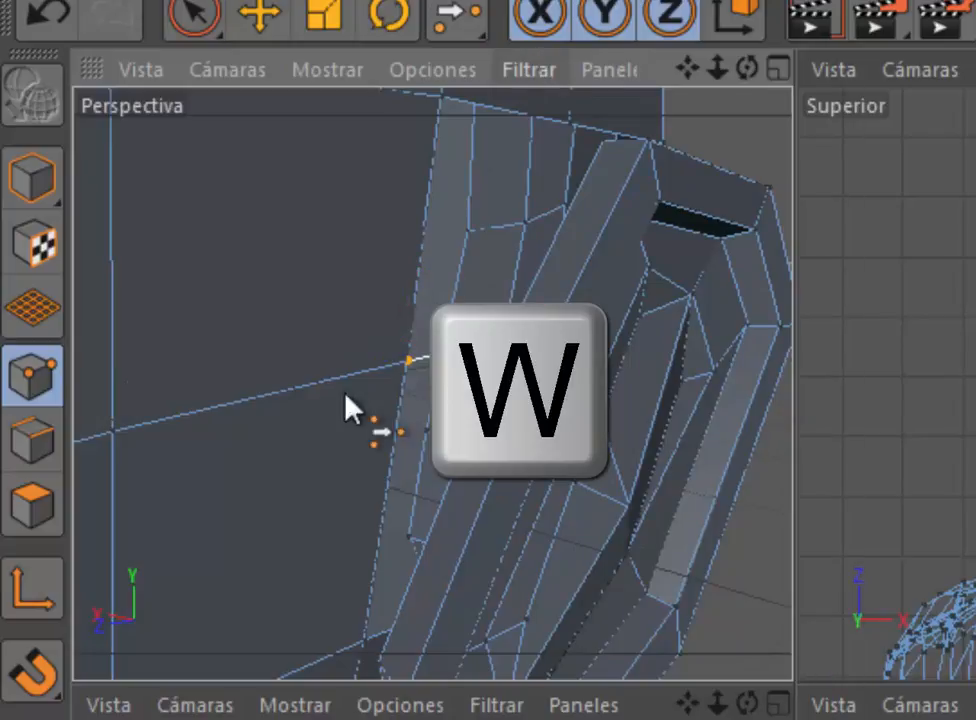
{"action": "left_click", "coordinate": [407, 362]}
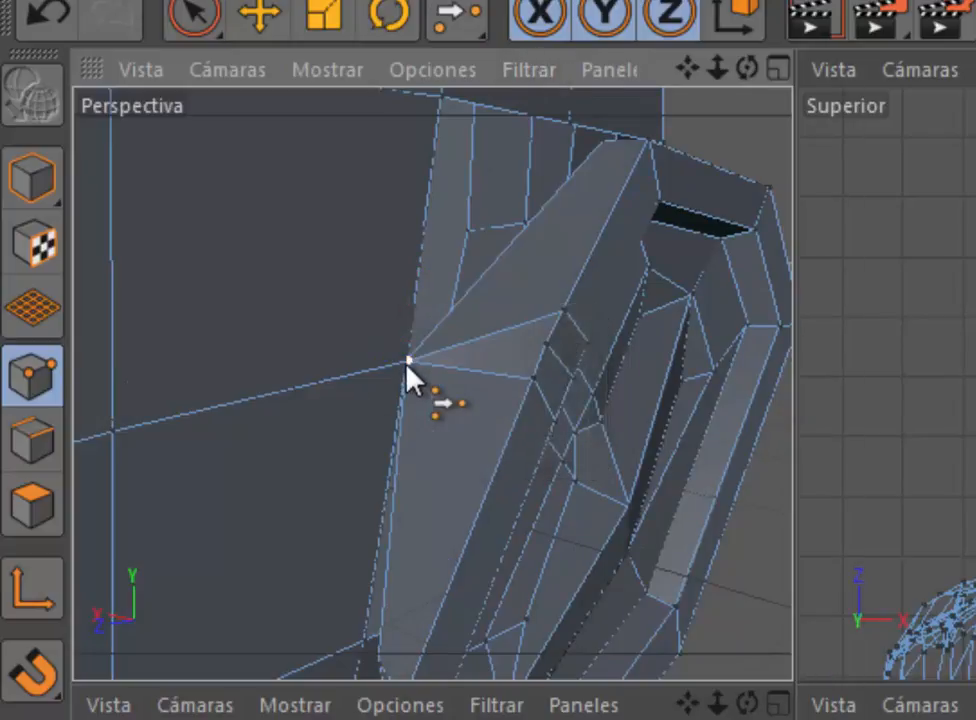
{"action": "scroll", "coordinate": [407, 365], "scroll_direction": "down", "scroll_amount": 4}
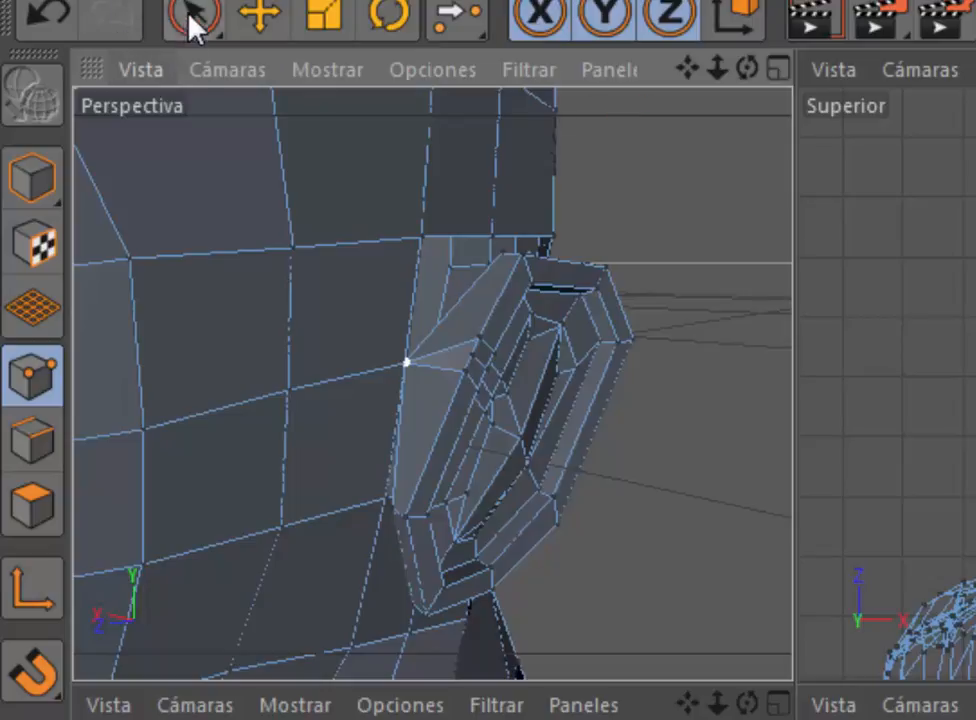
{"action": "left_click", "coordinate": [52, 14]}
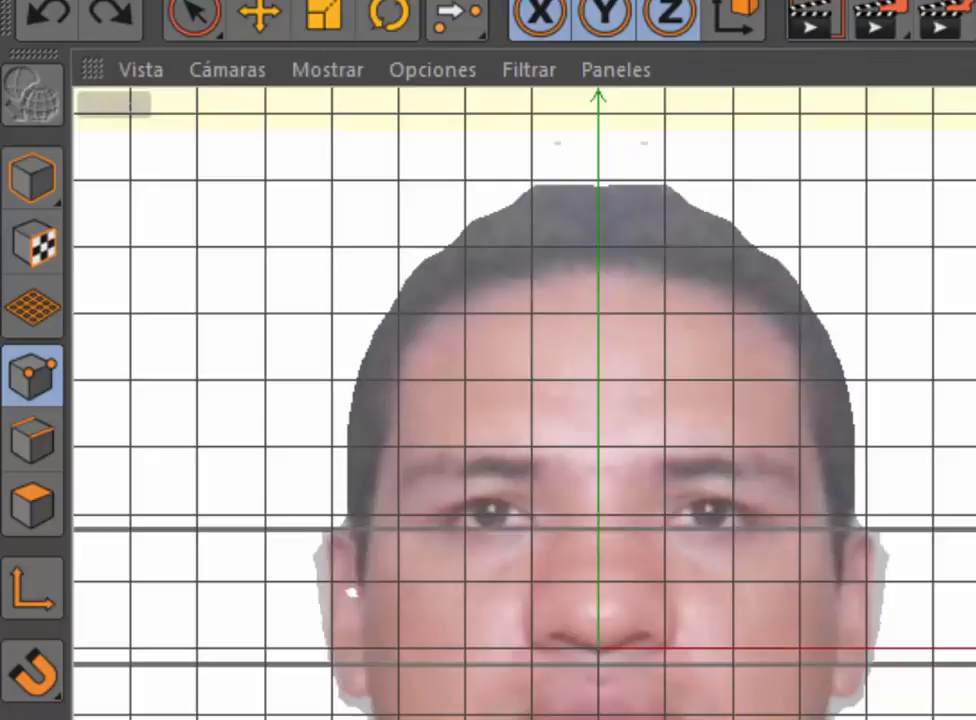
Step: Try the front rim weld from the enlarged front view, check it in perspective and undo it
{"action": "scroll", "coordinate": [246, 584], "scroll_direction": "up", "scroll_amount": 5}
{"action": "scroll", "coordinate": [244, 582], "scroll_direction": "up", "scroll_amount": 6}
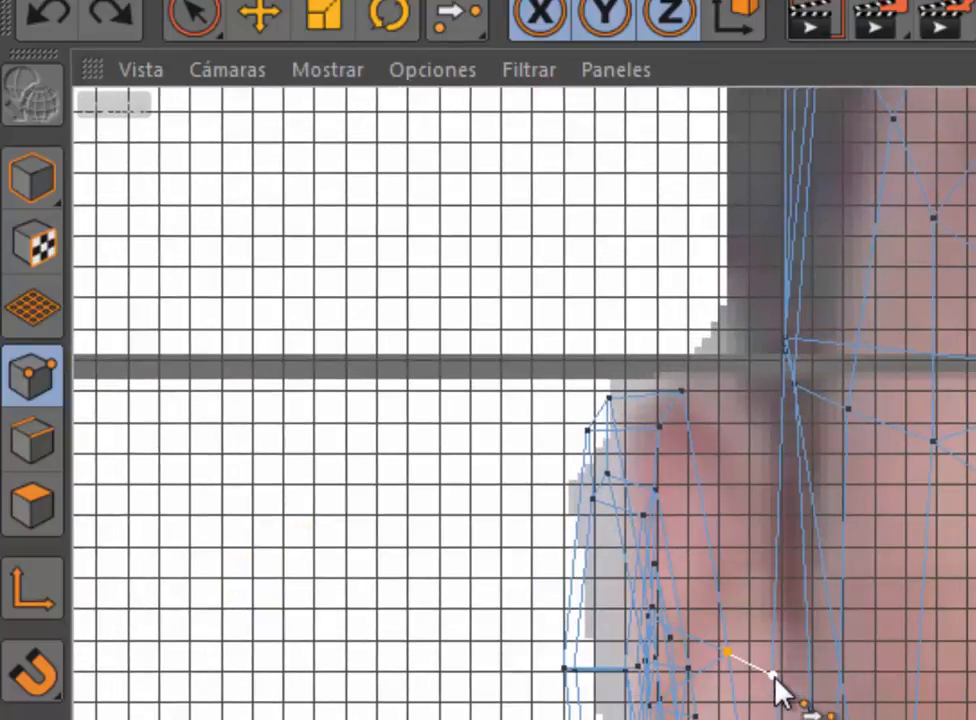
{"action": "left_click", "coordinate": [774, 676]}
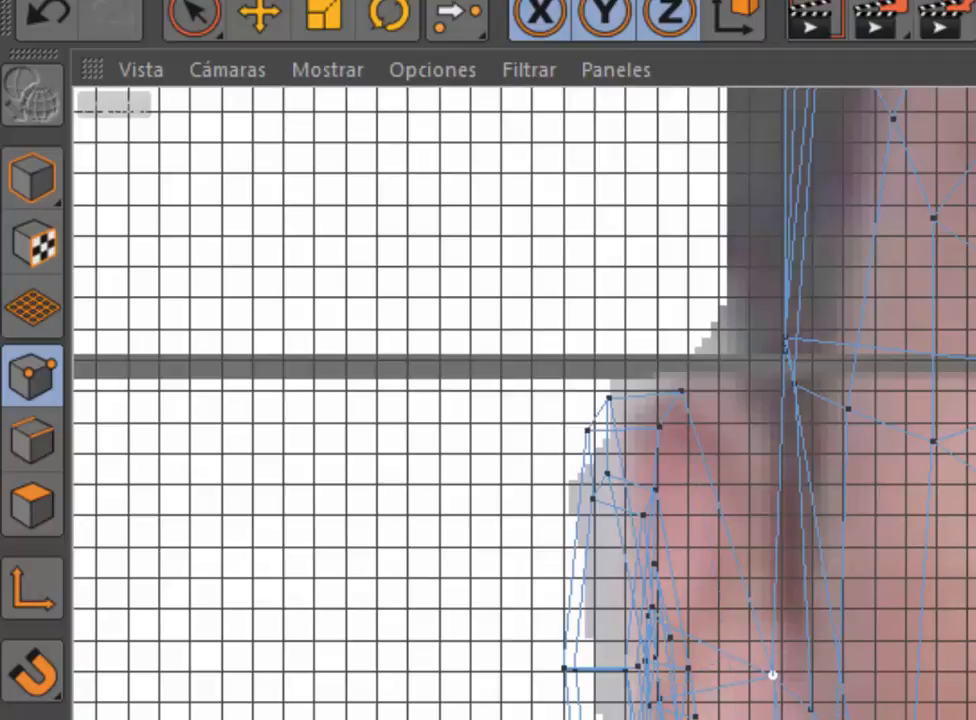
{"action": "middle_click", "coordinate": [299, 480]}
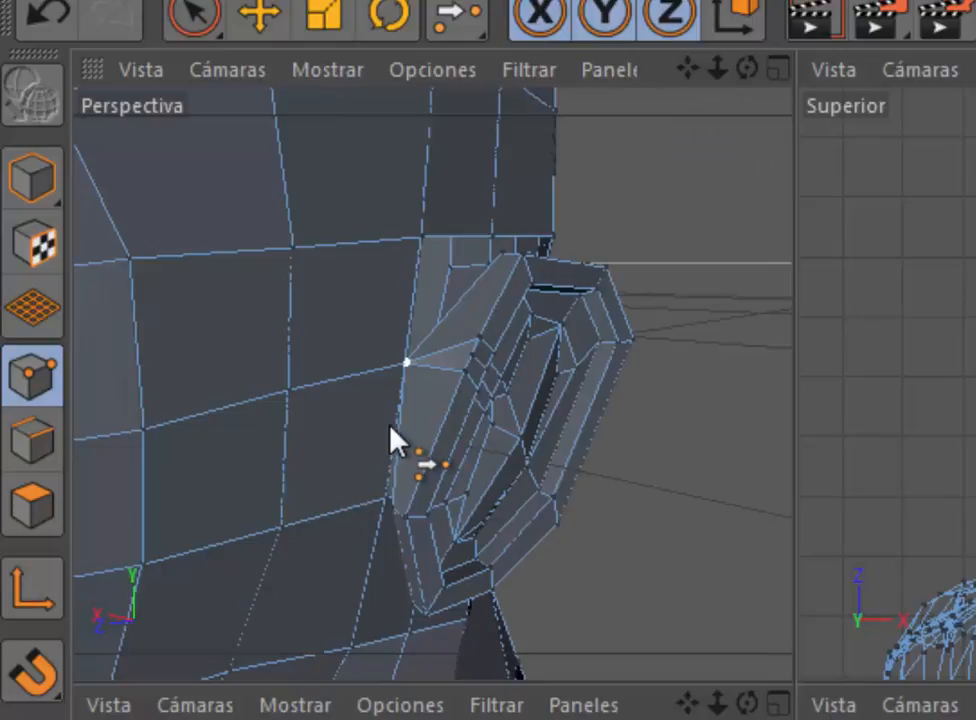
{"action": "scroll", "coordinate": [392, 427], "scroll_direction": "down", "scroll_amount": 5}
{"action": "scroll", "coordinate": [393, 427], "scroll_direction": "up", "scroll_amount": 3}
{"action": "scroll", "coordinate": [395, 440], "scroll_direction": "up", "scroll_amount": 3}
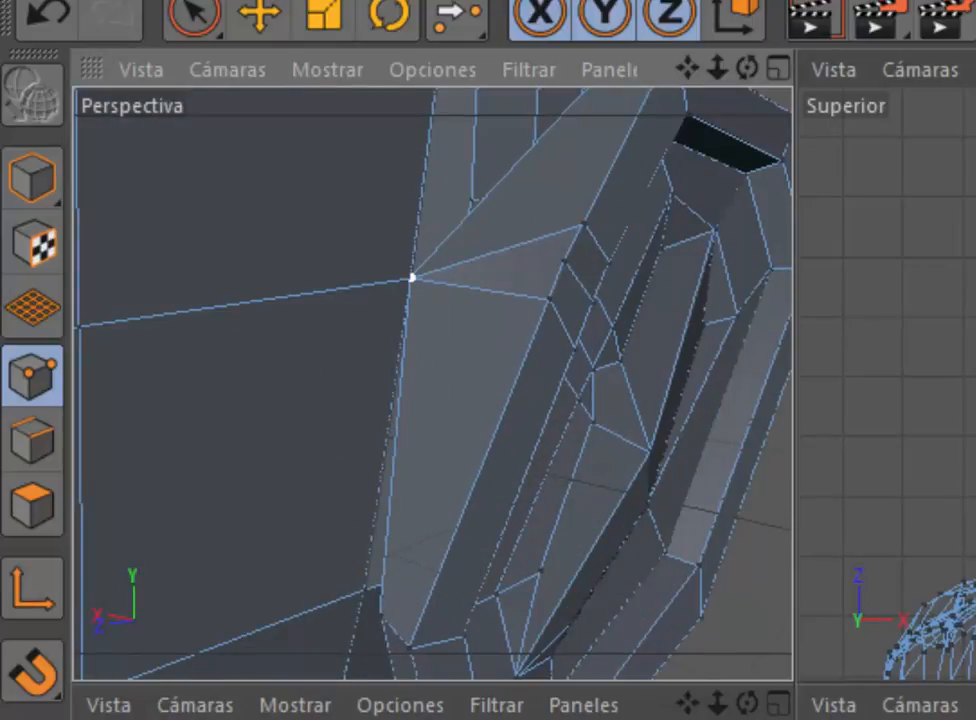
{"action": "left_click", "coordinate": [52, 12]}
{"action": "left_click", "coordinate": [52, 12]}
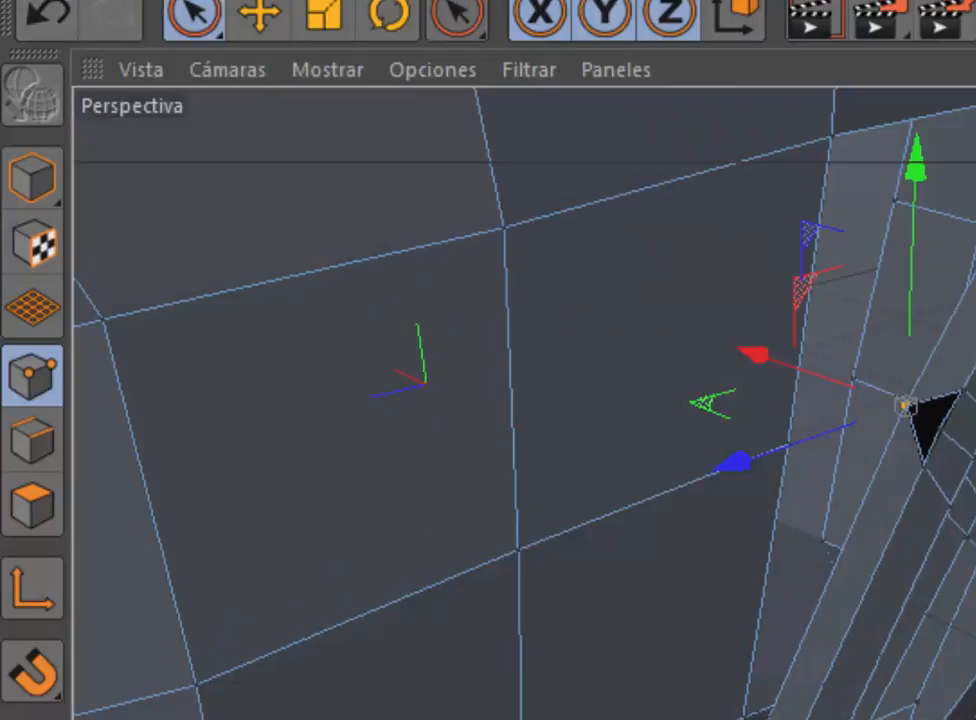
Step: Switch to polygon mode and unhide all hidden polygons around the ear
{"action": "left_click", "coordinate": [52, 505]}
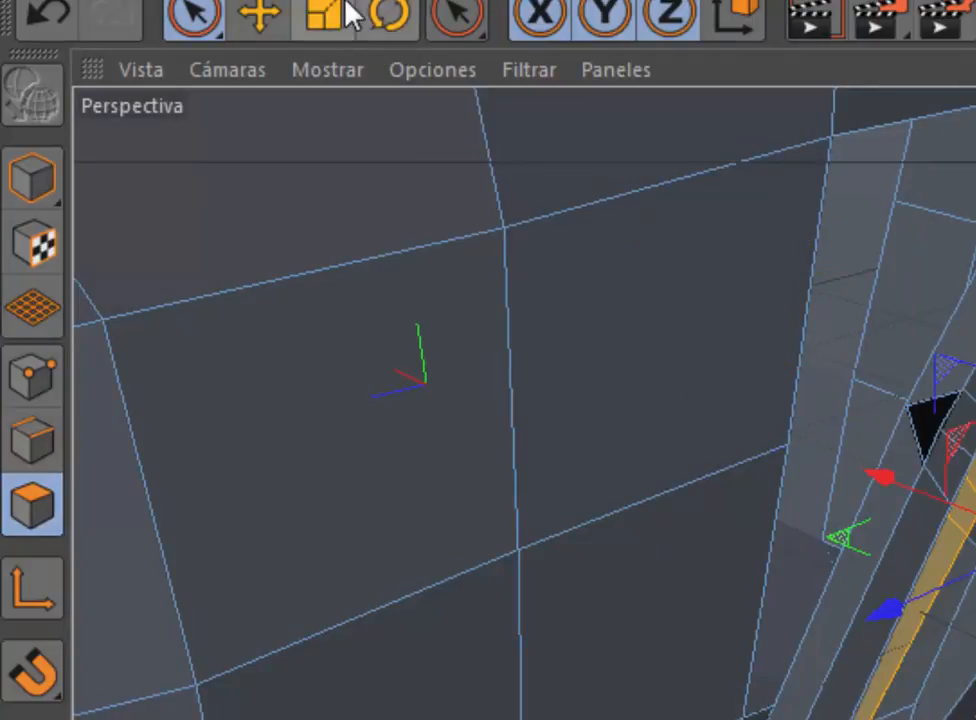
{"action": "left_click", "coordinate": [300, 2]}
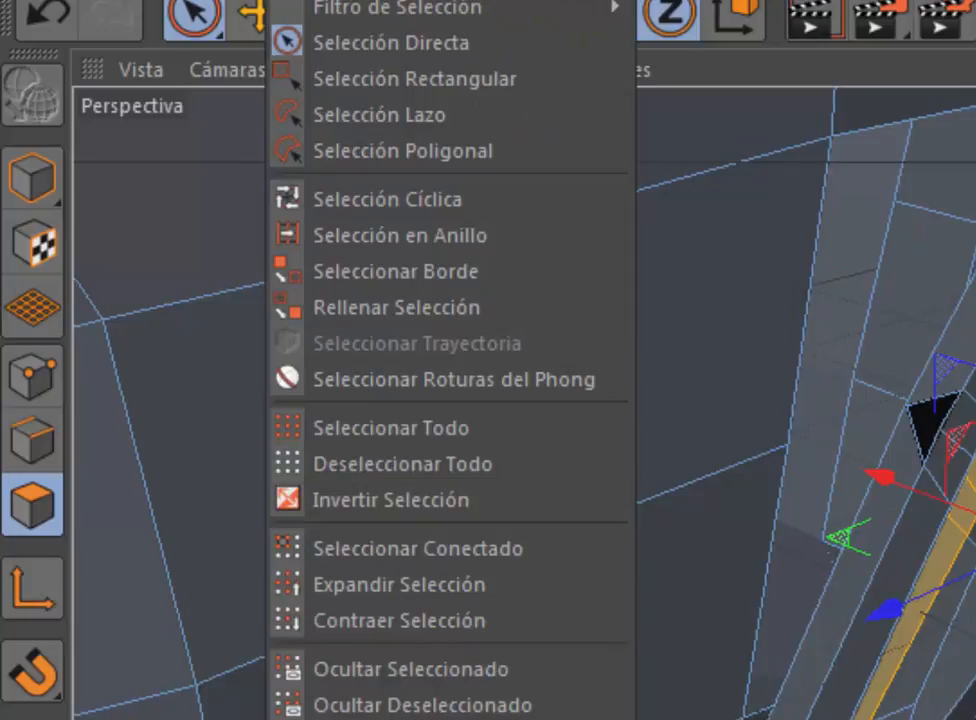
{"action": "left_click", "coordinate": [415, 704]}
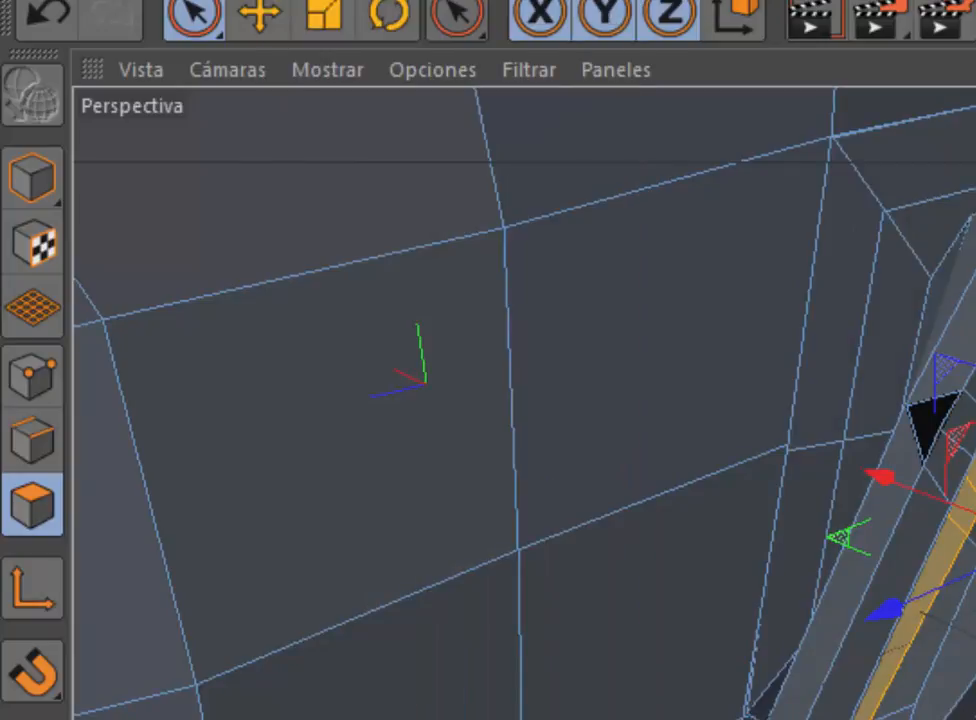
Step: In point mode, weld the ear's upper front rim point onto the neighbouring head point with the Weld tool
{"action": "left_click_drag", "start_coordinate": [520, 400], "coordinate": [610, 385], "text": "alt"}
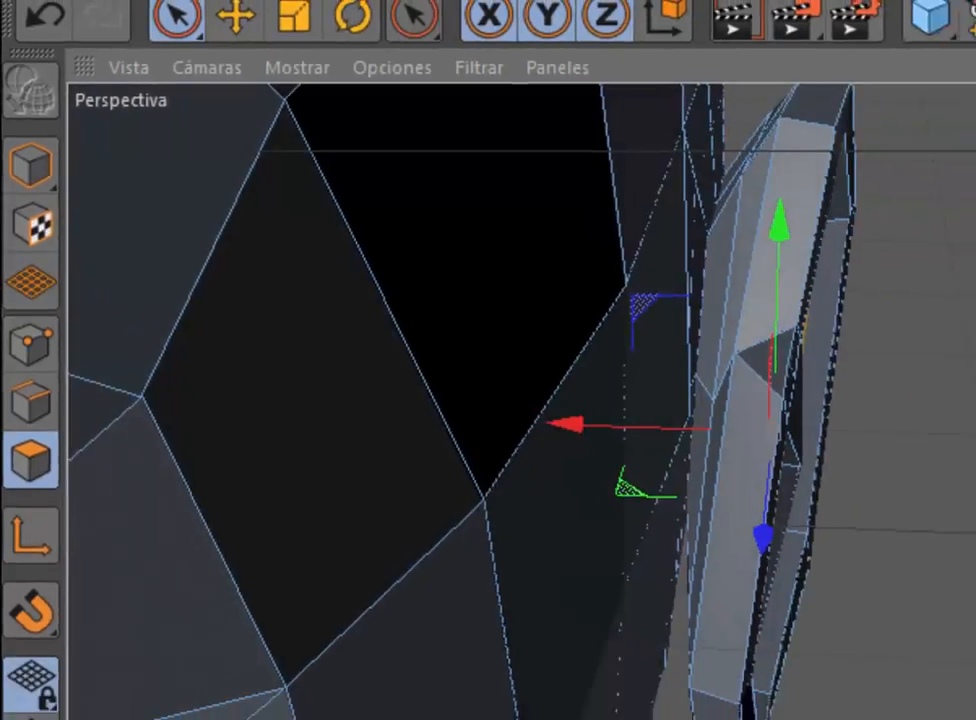
{"action": "left_click_drag", "start_coordinate": [904, 59], "coordinate": [685, 56]}
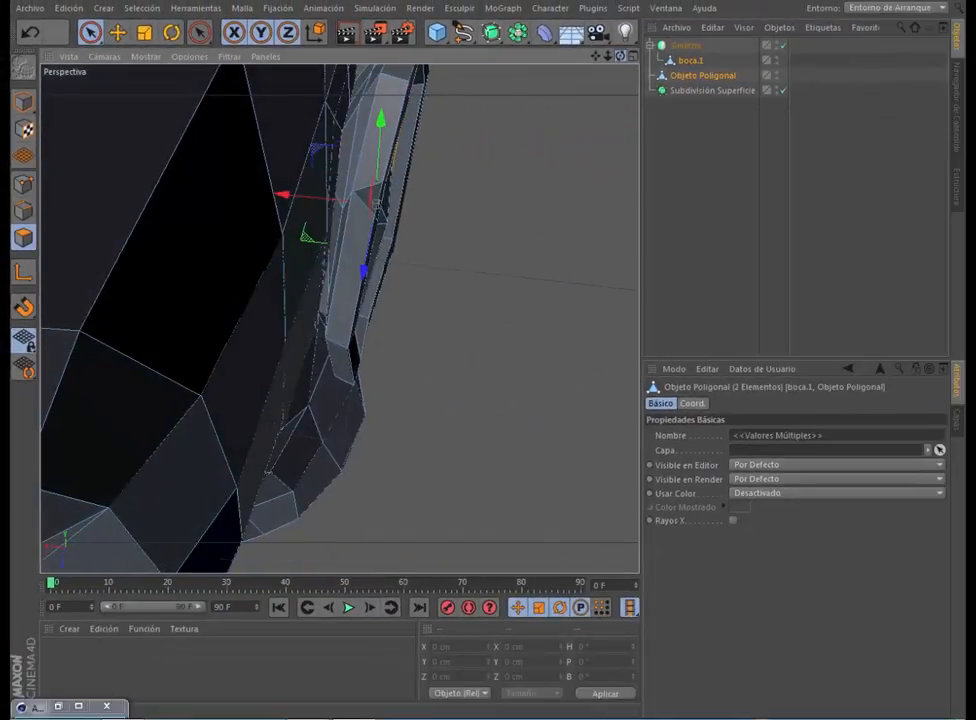
{"action": "left_click_drag", "start_coordinate": [620, 56], "coordinate": [280, 84]}
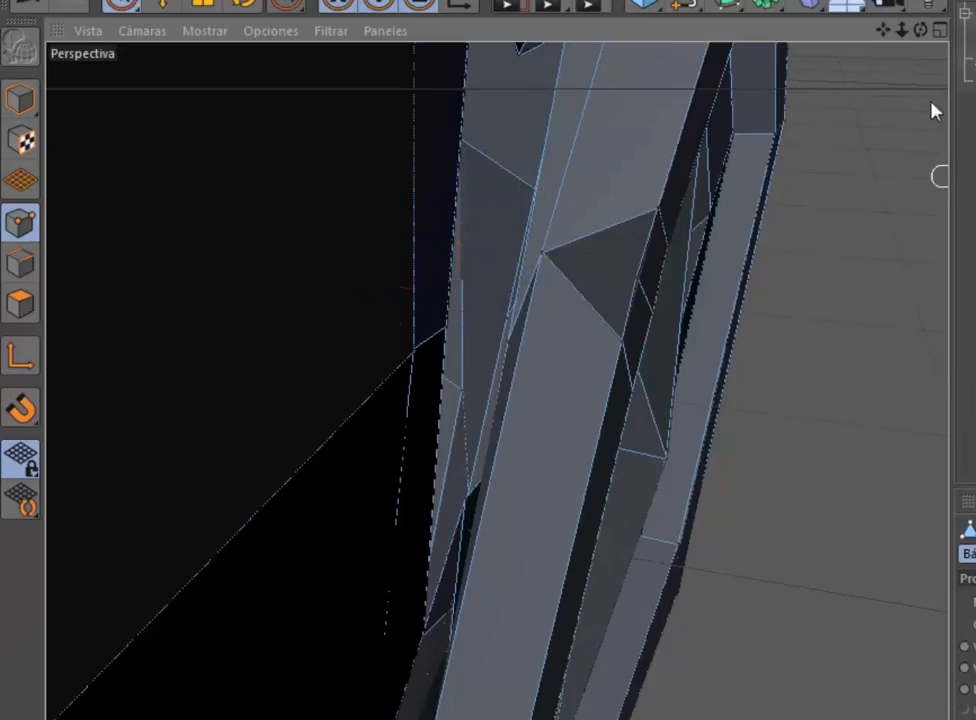
{"action": "left_click_drag", "start_coordinate": [883, 30], "coordinate": [854, 36]}
{"action": "left_click_drag", "start_coordinate": [902, 30], "coordinate": [925, 202]}
{"action": "left_click", "coordinate": [575, 212]}
{"action": "left_click", "coordinate": [494, 225], "text": "shift"}
{"action": "key", "text": "m"}
{"action": "key", "text": "q"}
{"action": "left_click", "coordinate": [497, 227]}
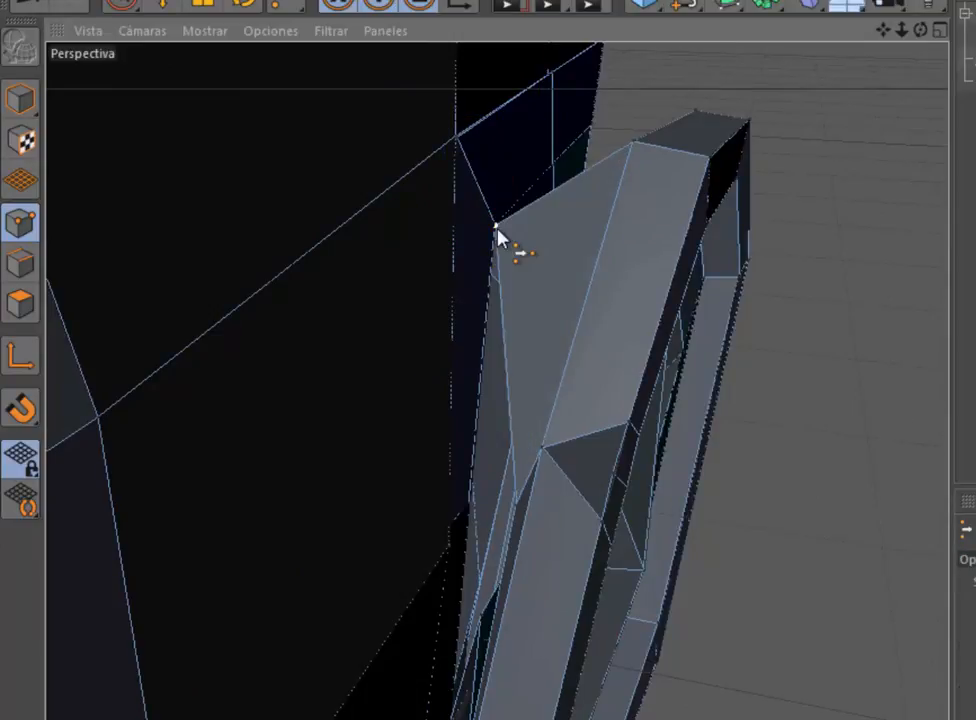
Step: Weld the next pair of ear and head points along the ear's upper attachment
{"action": "left_click_drag", "start_coordinate": [883, 30], "coordinate": [850, 60]}
{"action": "left_click", "coordinate": [121, 6]}
{"action": "left_click", "coordinate": [649, 256]}
{"action": "left_click", "coordinate": [548, 246], "text": "shift"}
{"action": "key", "text": "m"}
{"action": "key", "text": "q"}
{"action": "left_click", "coordinate": [570, 283]}
Step: Continue welding points above the ear, joining the rim's upper front point to the corner point of the head mesh
{"action": "left_click_drag", "start_coordinate": [920, 30], "coordinate": [830, 60]}
{"action": "left_click", "coordinate": [121, 6]}
{"action": "left_click", "coordinate": [575, 531]}
{"action": "left_click", "coordinate": [607, 470], "text": "shift"}
{"action": "key", "text": "m"}
{"action": "key", "text": "q"}
{"action": "left_click", "coordinate": [607, 470]}
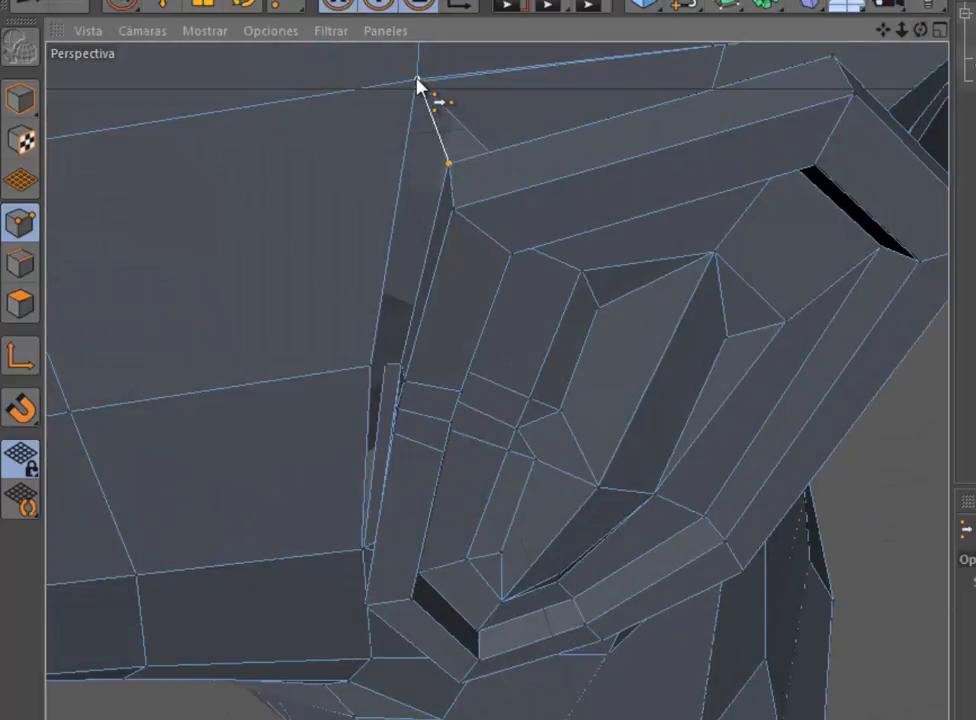
{"action": "right_click_drag", "start_coordinate": [417, 88], "coordinate": [825, 30], "text": "alt"}
{"action": "middle_click_drag", "start_coordinate": [825, 30], "coordinate": [850, 175], "text": "alt"}
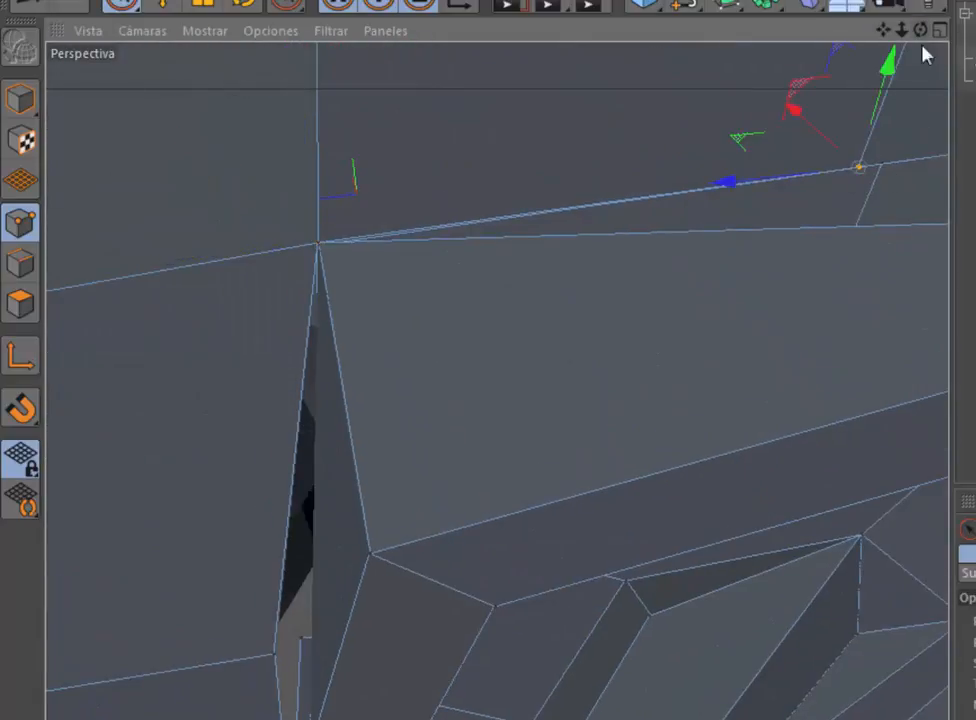
Step: Delete the two surplus polygons in the gap between the ear and the head
{"action": "left_click_drag", "start_coordinate": [925, 55], "coordinate": [545, 500], "text": "alt"}
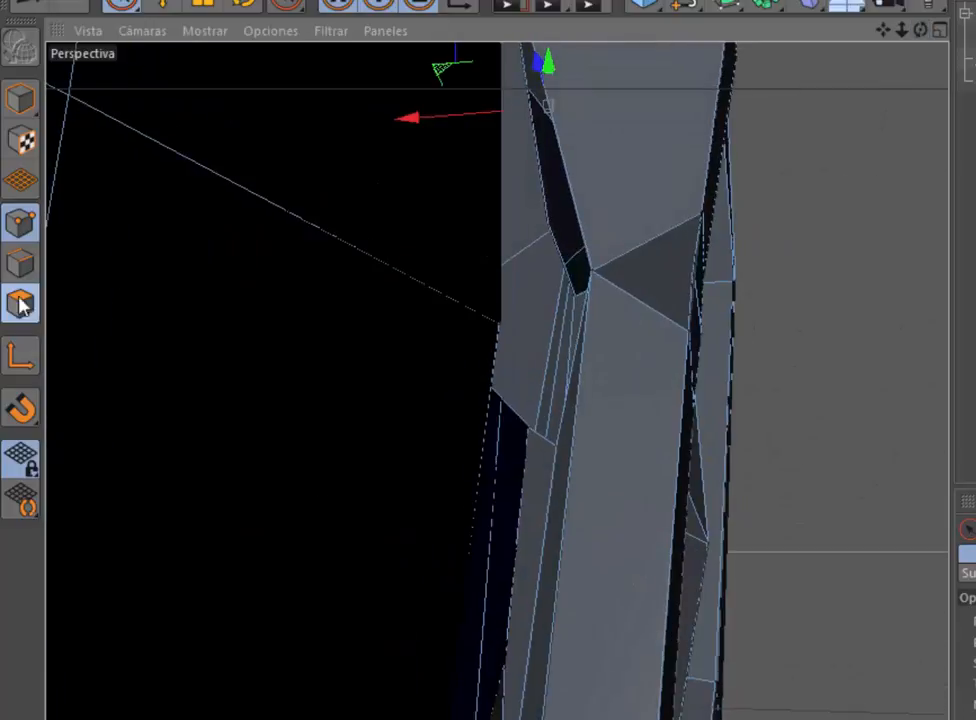
{"action": "left_click", "coordinate": [20, 305]}
{"action": "left_click", "coordinate": [505, 470]}
{"action": "left_click_drag", "start_coordinate": [921, 31], "coordinate": [850, 60]}
{"action": "left_click", "coordinate": [542, 512], "text": "shift"}
{"action": "key", "text": "Delete"}
Step: Return to point mode and weld the two facing points across the gap between the ear and the head
{"action": "left_click", "coordinate": [20, 222]}
{"action": "left_click", "coordinate": [508, 561]}
{"action": "left_click", "coordinate": [530, 514], "text": "shift"}
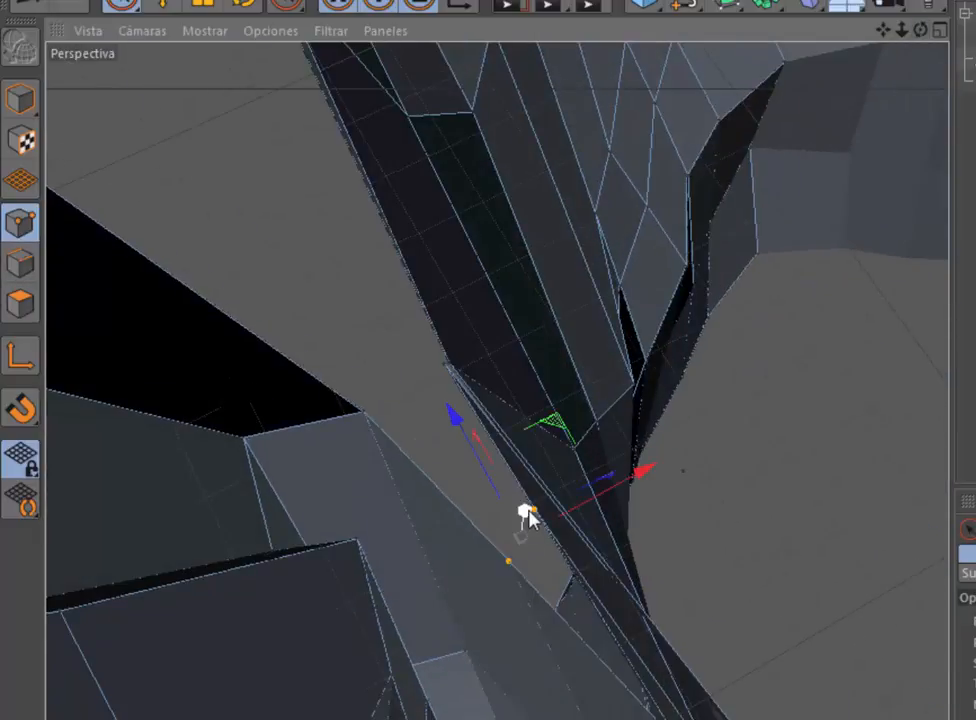
{"action": "key", "text": "m"}
{"action": "key", "text": "q"}
{"action": "left_click", "coordinate": [443, 369]}
Step: Weld a further pair of points along the seam between the ear and the head
{"action": "left_click_drag", "start_coordinate": [921, 31], "coordinate": [700, 130]}
{"action": "scroll", "coordinate": [257, 303], "scroll_direction": "up", "scroll_amount": 5}
{"action": "scroll", "coordinate": [257, 303], "scroll_direction": "down", "scroll_amount": 4}
{"action": "key", "text": "space"}
{"action": "key", "text": "m"}
{"action": "key", "text": "q"}
{"action": "left_click", "coordinate": [419, 233]}
Step: In polygon mode, delete another surplus polygon beside the seam between the ear and the head
{"action": "scroll", "coordinate": [480, 275], "scroll_direction": "up", "scroll_amount": 4}
{"action": "left_click", "coordinate": [20, 304]}
{"action": "scroll", "coordinate": [438, 480], "scroll_direction": "up", "scroll_amount": 5}
{"action": "left_click", "coordinate": [440, 475]}
{"action": "key", "text": "Delete"}
Step: Weld the middle of the ear's front rim onto the adjacent head edge point
{"action": "left_click", "coordinate": [357, 596]}
{"action": "key", "text": "space"}
{"action": "left_click", "coordinate": [481, 417]}
{"action": "left_click", "coordinate": [375, 402], "text": "shift"}
{"action": "left_click_drag", "start_coordinate": [287, 6], "coordinate": [375, 67]}
{"action": "left_click", "coordinate": [429, 405]}
{"action": "left_click", "coordinate": [401, 432]}
Step: Weld the ear's lower front rim point onto the head edge point across the gap
{"action": "scroll", "coordinate": [520, 330], "scroll_direction": "down", "scroll_amount": 2}
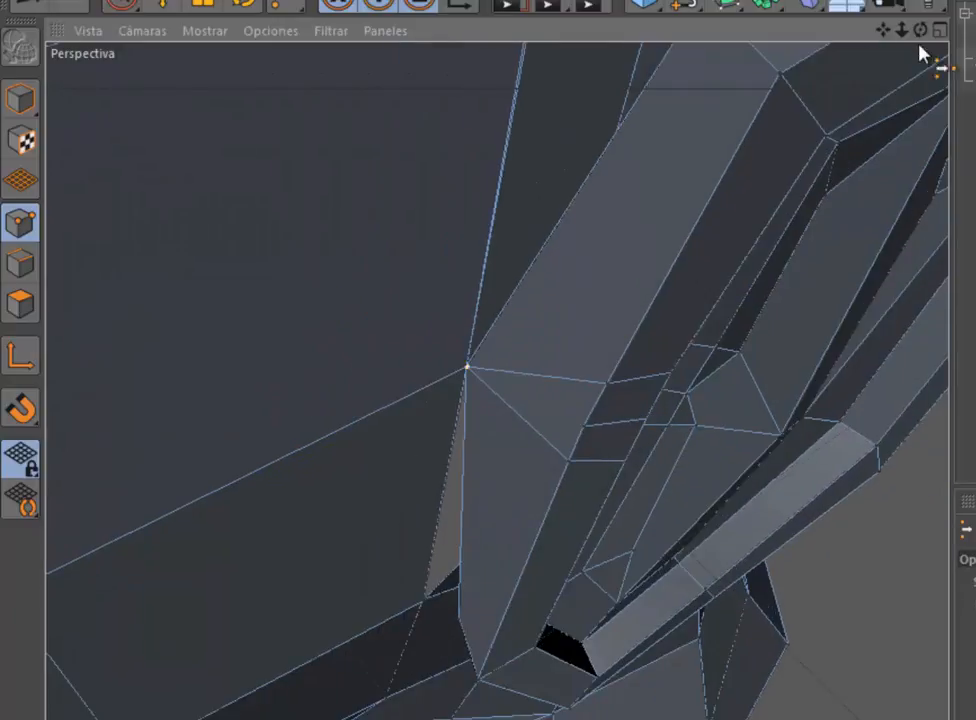
{"action": "scroll", "coordinate": [536, 388], "scroll_direction": "down", "scroll_amount": 4}
{"action": "left_click_drag", "start_coordinate": [920, 31], "coordinate": [740, 40]}
{"action": "scroll", "coordinate": [631, 347], "scroll_direction": "up", "scroll_amount": 5}
{"action": "left_click_drag", "start_coordinate": [920, 31], "coordinate": [760, 60]}
{"action": "key", "text": "space"}
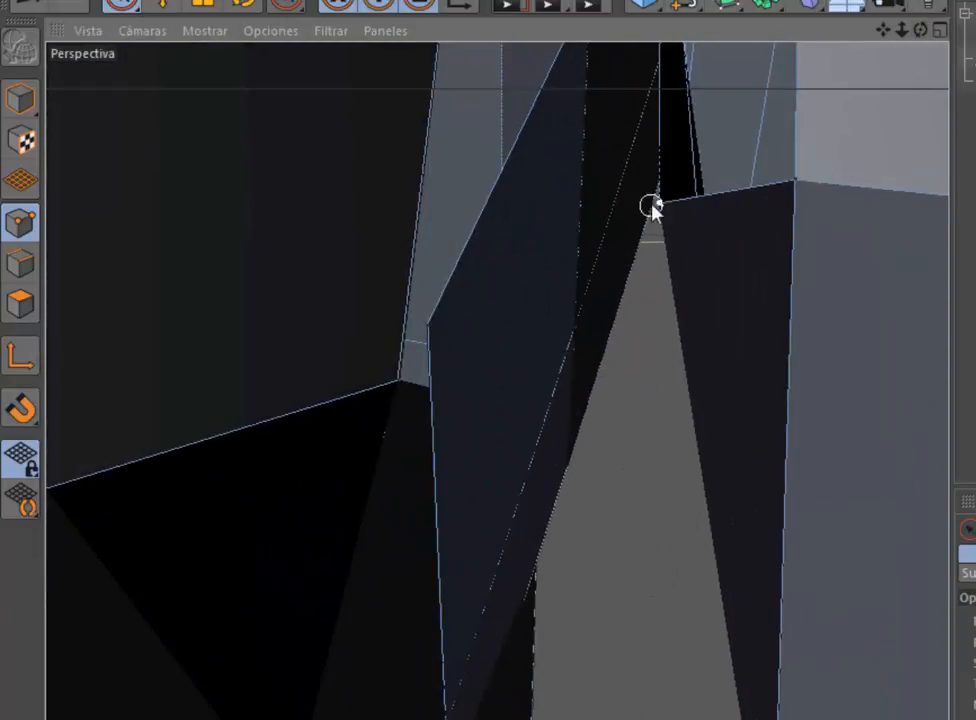
{"action": "key", "text": "space"}
{"action": "left_click", "coordinate": [428, 326]}
{"action": "left_click_drag", "start_coordinate": [434, 320], "coordinate": [570, 229], "text": "alt"}
{"action": "left_click", "coordinate": [456, 363], "text": "shift"}
{"action": "key", "text": "space"}
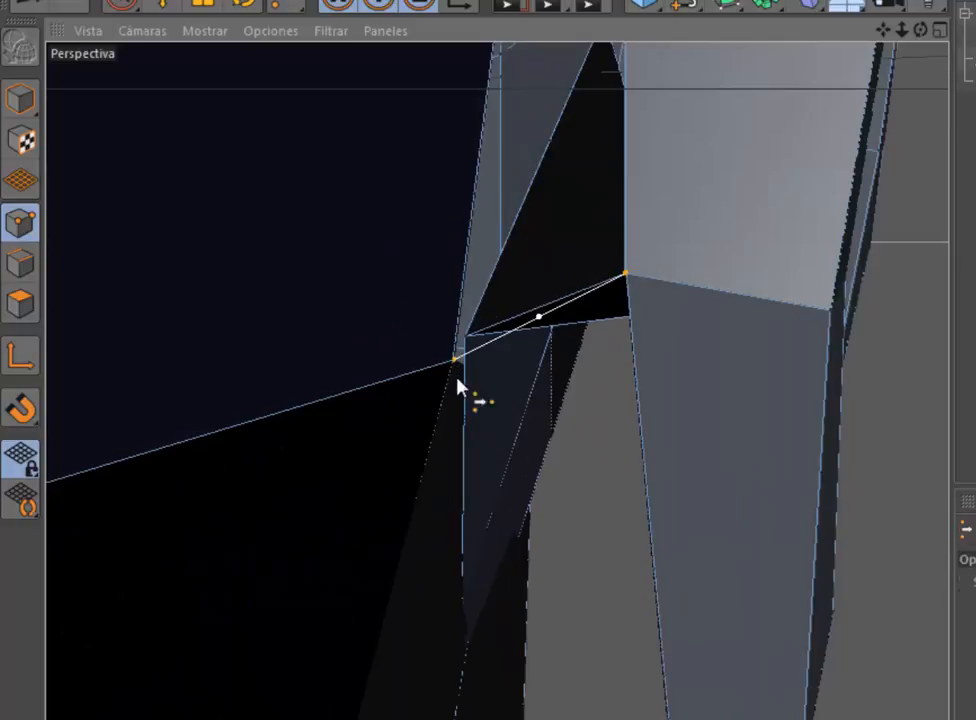
{"action": "left_click", "coordinate": [457, 372]}
Step: Weld the ear point lying right beside the head's edge vertex onto that vertex
{"action": "left_click_drag", "start_coordinate": [457, 372], "coordinate": [740, 350], "text": "alt"}
{"action": "key", "text": "space"}
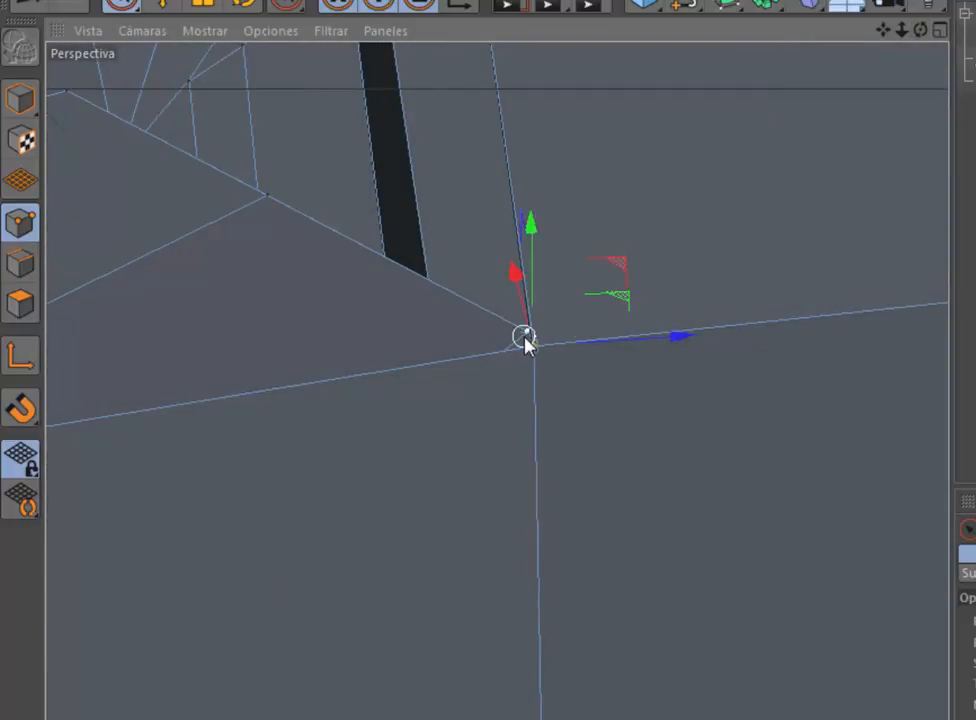
{"action": "left_click", "coordinate": [525, 338], "text": "shift"}
{"action": "key", "text": "space"}
{"action": "left_click", "coordinate": [535, 346]}
{"action": "scroll", "coordinate": [535, 346], "scroll_direction": "down", "scroll_amount": 2}
{"action": "left_click_drag", "start_coordinate": [535, 346], "coordinate": [737, 377], "text": "alt"}
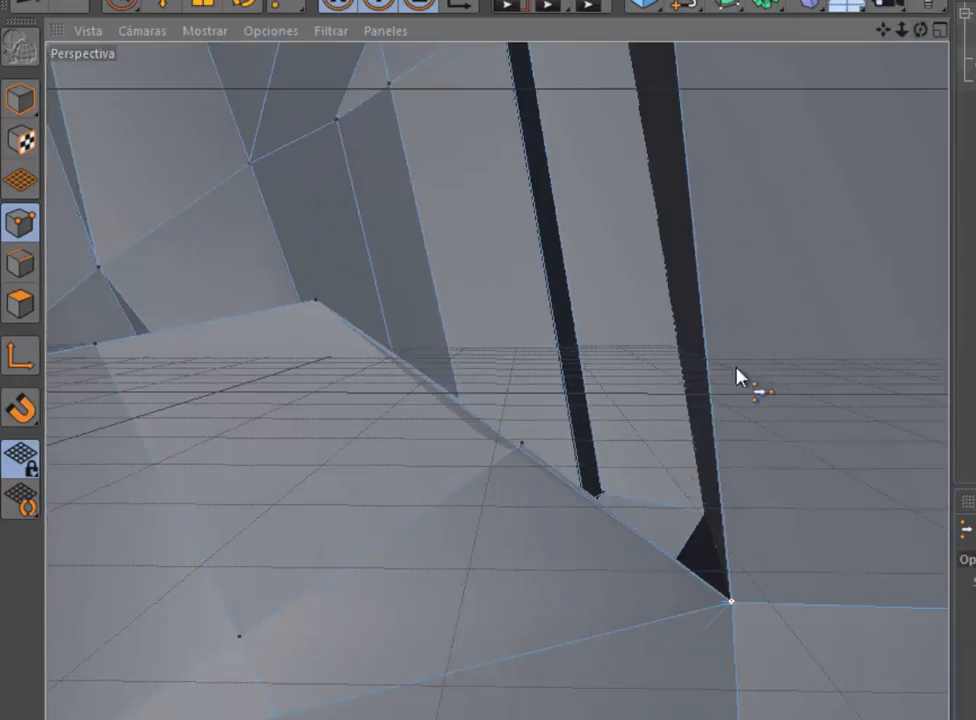
{"action": "left_click_drag", "start_coordinate": [920, 32], "coordinate": [880, 120]}
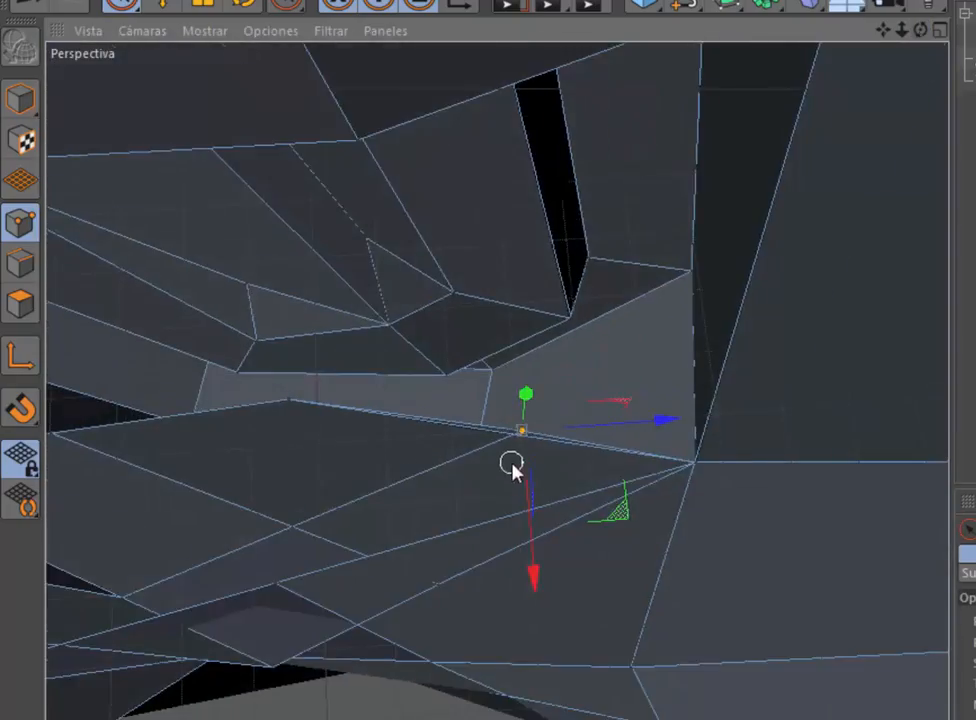
{"action": "scroll", "coordinate": [512, 463], "scroll_direction": "up", "scroll_amount": 4}
{"action": "left_click_drag", "start_coordinate": [543, 505], "coordinate": [558, 665]}
{"action": "scroll", "coordinate": [558, 665], "scroll_direction": "down", "scroll_amount": 4}
{"action": "left_click_drag", "start_coordinate": [920, 31], "coordinate": [580, 140]}
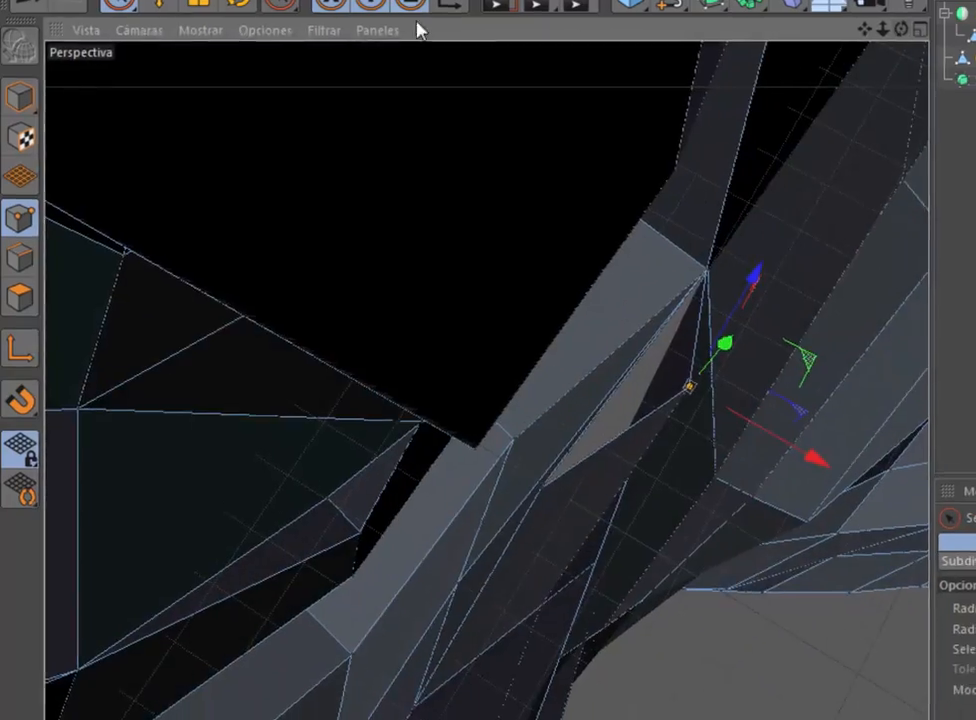
{"action": "left_click", "coordinate": [28, 4]}
Step: Weld the loose point beside the narrow opening at the seam onto its neighbouring rim point
{"action": "left_click", "coordinate": [584, 332]}
{"action": "left_click", "coordinate": [546, 346], "text": "shift"}
{"action": "key", "text": "m"}
{"action": "key", "text": "q"}
{"action": "left_click", "coordinate": [584, 332]}
Step: Weld the point on the far side of the open strip onto the seam vertex across from it
{"action": "left_click_drag", "start_coordinate": [584, 332], "coordinate": [697, 216], "text": "alt"}
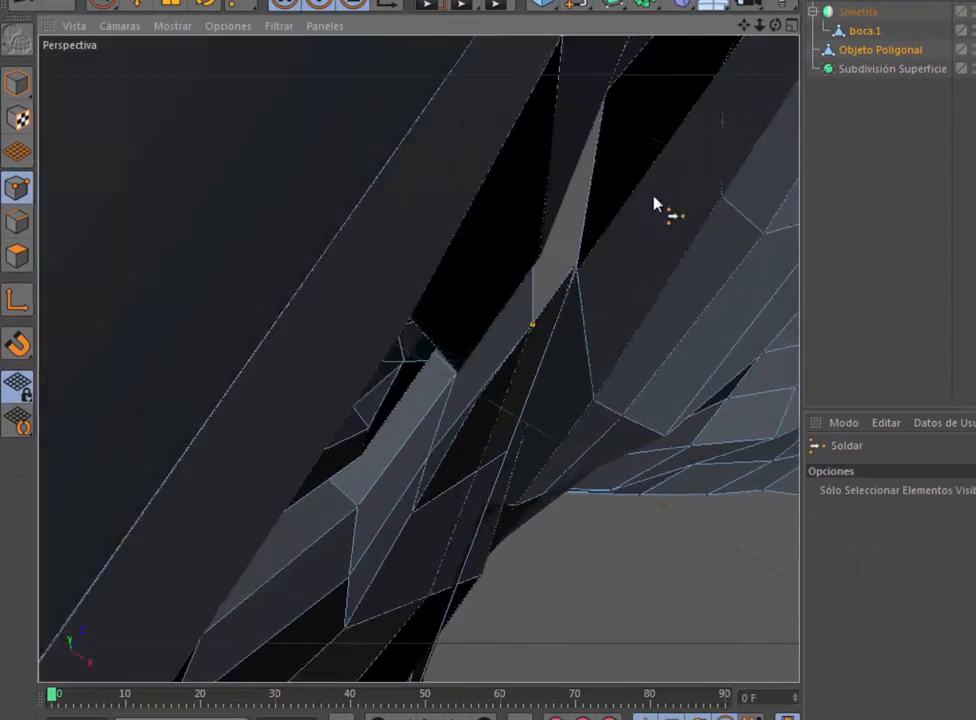
{"action": "scroll", "coordinate": [697, 216], "scroll_direction": "up", "scroll_amount": 5}
{"action": "left_click", "coordinate": [103, 4]}
{"action": "left_click", "coordinate": [490, 337]}
{"action": "left_click", "coordinate": [493, 343]}
{"action": "left_click", "coordinate": [103, 4]}
{"action": "left_click_drag", "start_coordinate": [493, 340], "coordinate": [394, 303]}
{"action": "left_click", "coordinate": [28, 4]}
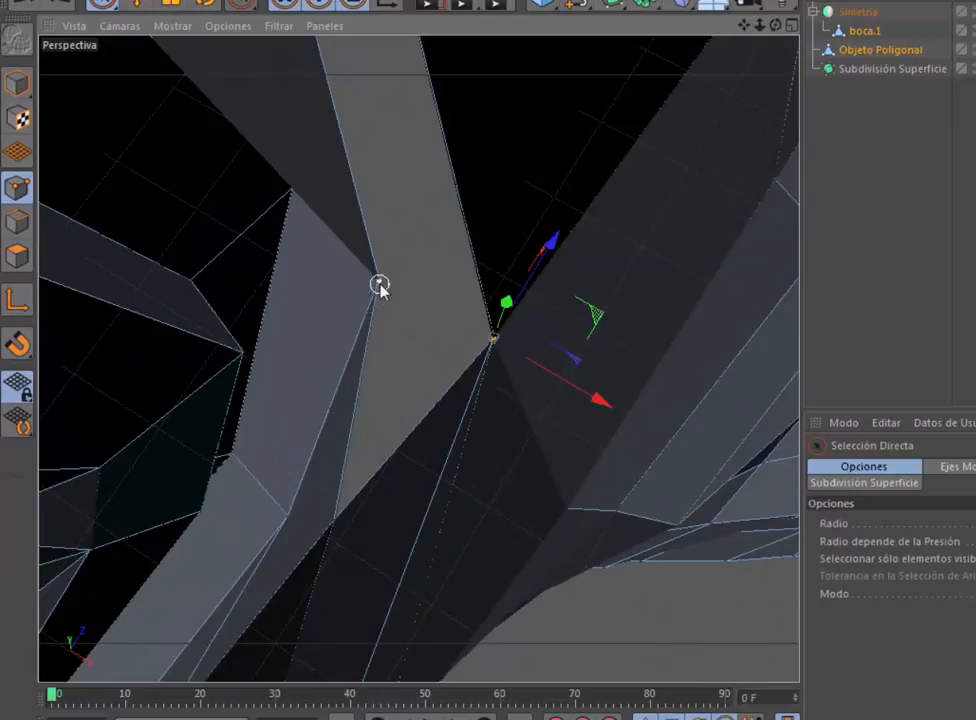
{"action": "left_click", "coordinate": [379, 284], "text": "shift"}
{"action": "key", "text": "m"}
{"action": "key", "text": "q"}
{"action": "left_click", "coordinate": [491, 342]}
Step: Weld the ear's lower rim point onto the head vertex at the rear lower corner of the ear opening
{"action": "scroll", "coordinate": [520, 338], "scroll_direction": "down", "scroll_amount": 3}
{"action": "left_click_drag", "start_coordinate": [775, 25], "coordinate": [660, 115]}
{"action": "left_click", "coordinate": [103, 4]}
{"action": "left_click", "coordinate": [698, 348]}
{"action": "left_click_drag", "start_coordinate": [760, 25], "coordinate": [690, 25]}
{"action": "left_click_drag", "start_coordinate": [744, 25], "coordinate": [676, 10]}
{"action": "left_click", "coordinate": [521, 172]}
{"action": "left_click", "coordinate": [658, 287], "text": "shift"}
{"action": "key", "text": "m"}
{"action": "key", "text": "q"}
{"action": "left_click", "coordinate": [658, 287]}
Step: Weld the ear's next lower rim point onto the middle vertex of the opening's lower edge
{"action": "left_click", "coordinate": [103, 4]}
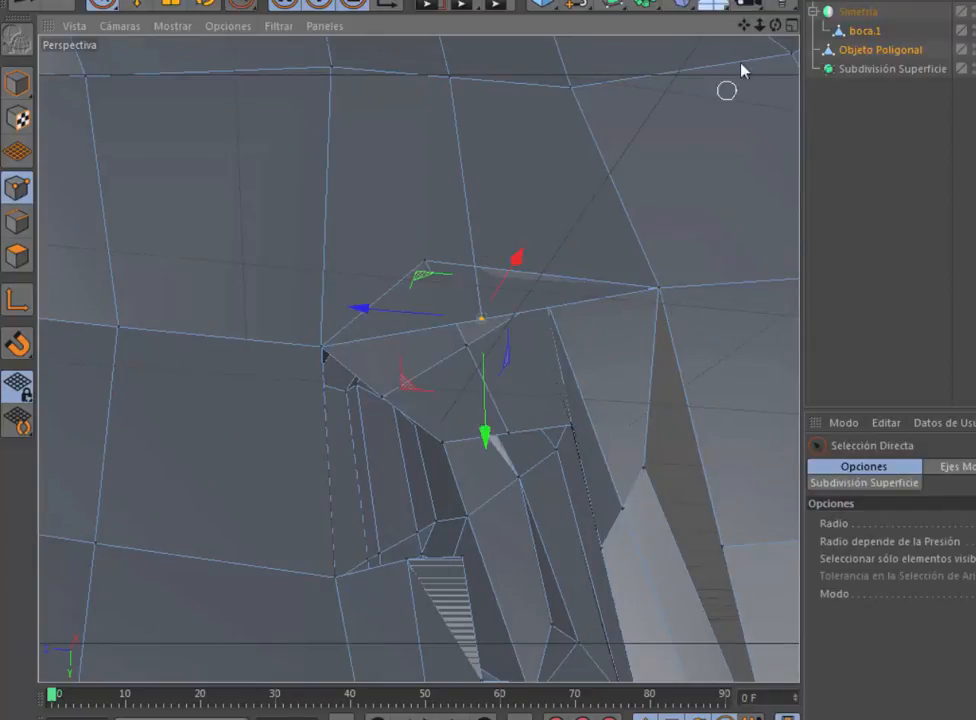
{"action": "left_click_drag", "start_coordinate": [775, 25], "coordinate": [830, 110]}
{"action": "left_click", "coordinate": [434, 286], "text": "shift"}
{"action": "key", "text": "m"}
{"action": "key", "text": "q"}
{"action": "left_click", "coordinate": [467, 346]}
{"action": "scroll", "coordinate": [467, 346], "scroll_direction": "down", "scroll_amount": 4}
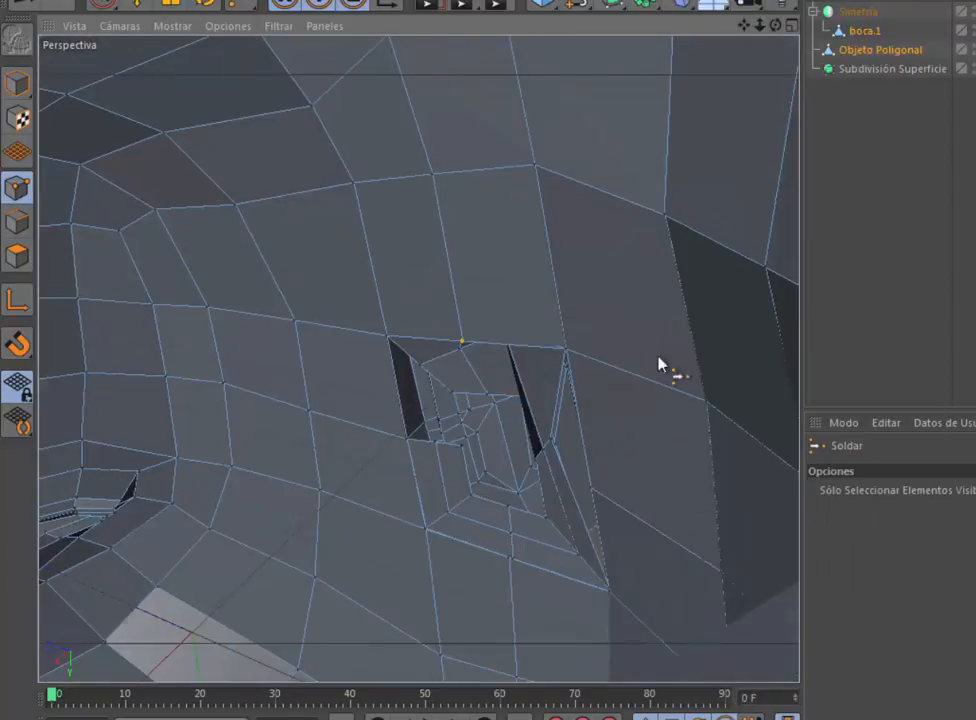
Step: Weld the ear's rear rim point onto the adjacent head vertex on the opening's rear edge
{"action": "left_click_drag", "start_coordinate": [775, 25], "coordinate": [705, 40]}
{"action": "left_click", "coordinate": [103, 4]}
{"action": "left_click", "coordinate": [388, 347]}
{"action": "scroll", "coordinate": [388, 347], "scroll_direction": "up", "scroll_amount": 5}
{"action": "left_click_drag", "start_coordinate": [775, 25], "coordinate": [850, 20]}
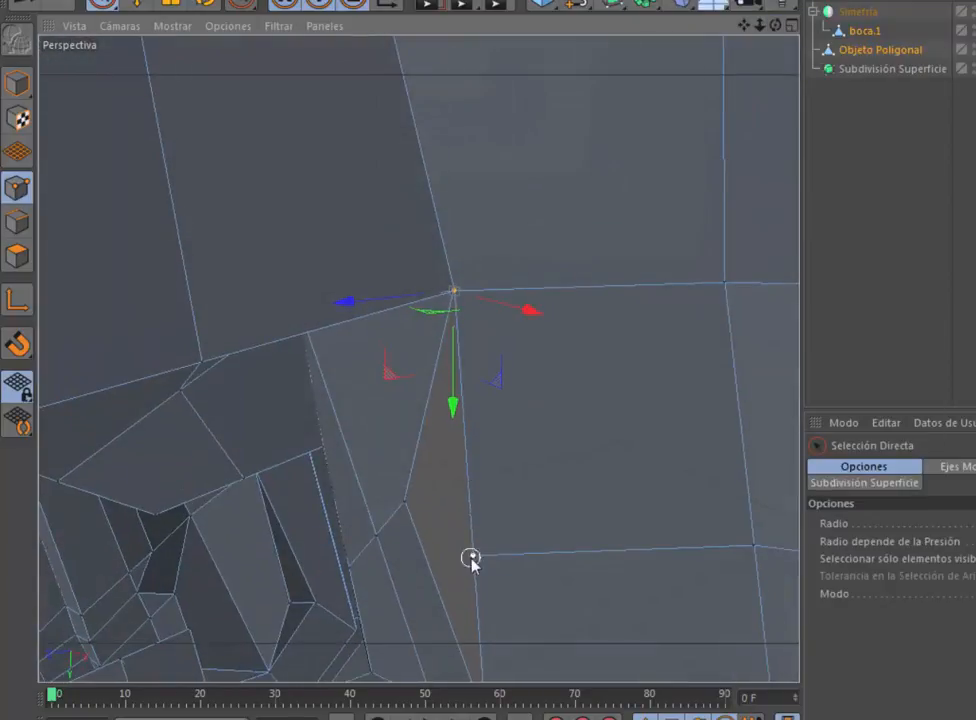
{"action": "key", "text": "m"}
{"action": "key", "text": "q"}
{"action": "left_click", "coordinate": [473, 555]}
Step: Weld the ear point at the front of the opening onto the head's front vertex beside the dark gap
{"action": "left_click_drag", "start_coordinate": [775, 25], "coordinate": [700, 80]}
{"action": "left_click_drag", "start_coordinate": [473, 555], "coordinate": [520, 440], "text": "alt"}
{"action": "scroll", "coordinate": [174, 427], "scroll_direction": "up", "scroll_amount": 7}
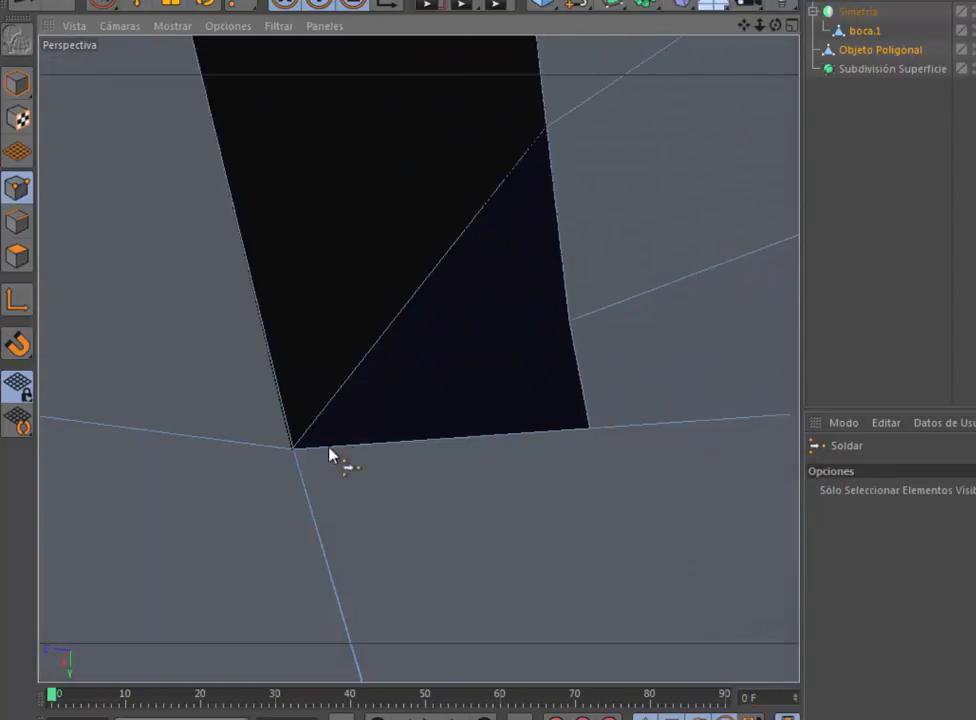
{"action": "key", "text": "space"}
{"action": "left_click", "coordinate": [293, 450]}
{"action": "key", "text": "space"}
{"action": "left_click", "coordinate": [293, 450]}
{"action": "scroll", "coordinate": [293, 450], "scroll_direction": "down", "scroll_amount": 8}
{"action": "middle_click_drag", "start_coordinate": [293, 450], "coordinate": [319, 408], "text": "alt"}
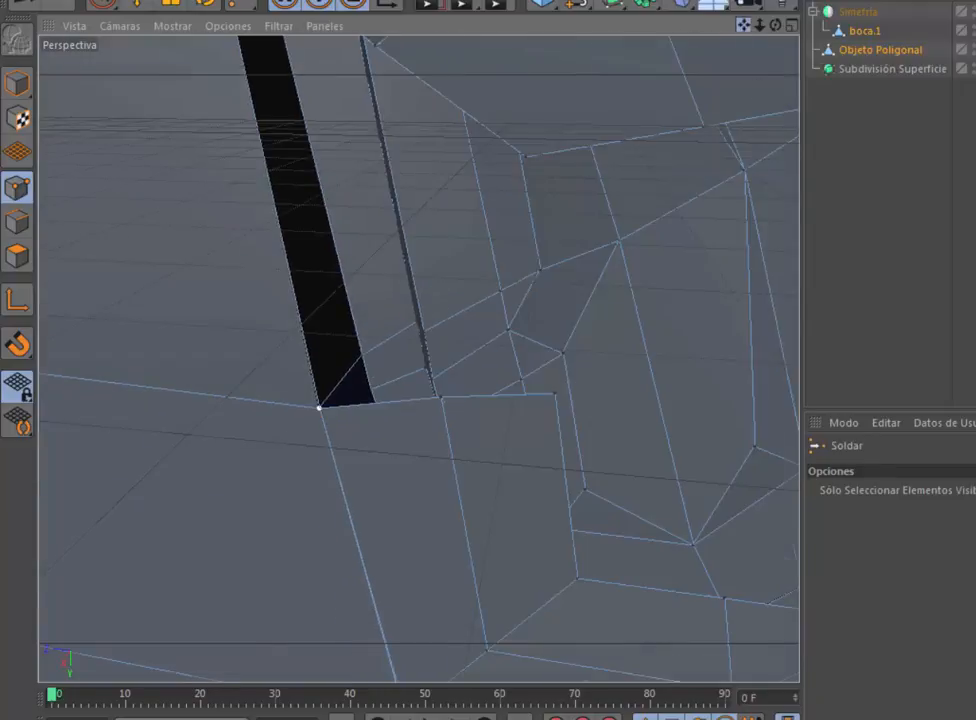
Step: Examine the ear's front rim points around the head's front vertex in the perspective and side views
{"action": "left_click_drag", "start_coordinate": [319, 408], "coordinate": [545, 187], "text": "alt"}
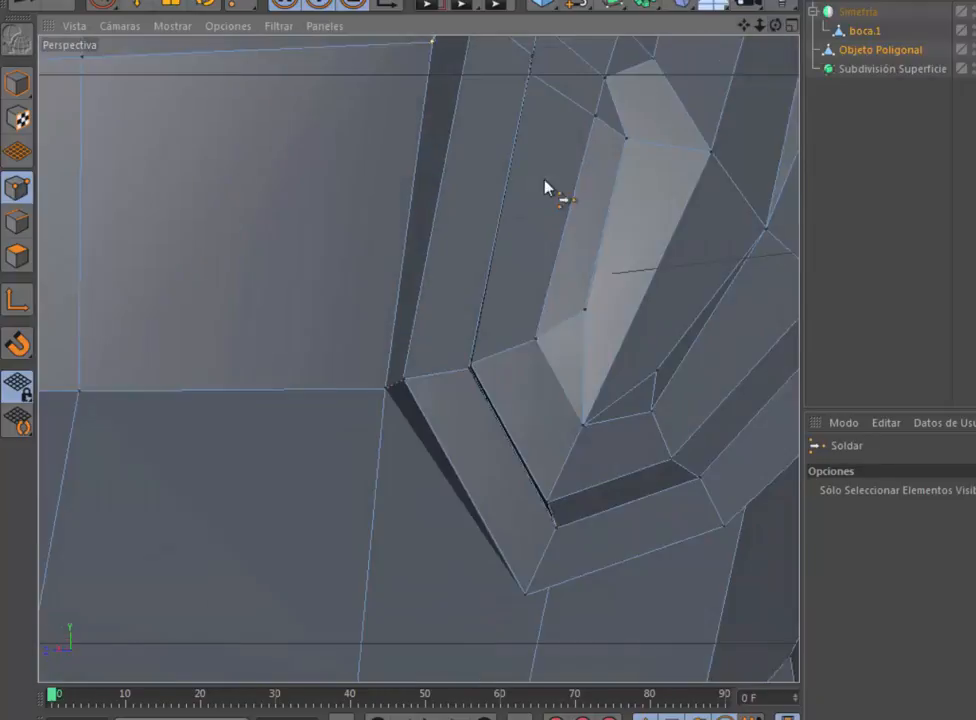
{"action": "scroll", "coordinate": [545, 187], "scroll_direction": "down", "scroll_amount": 3}
{"action": "middle_click_drag", "start_coordinate": [545, 187], "coordinate": [453, 433], "text": "alt"}
{"action": "scroll", "coordinate": [436, 453], "scroll_direction": "up", "scroll_amount": 3}
{"action": "scroll", "coordinate": [436, 453], "scroll_direction": "up", "scroll_amount": 2}
{"action": "key", "text": "space"}
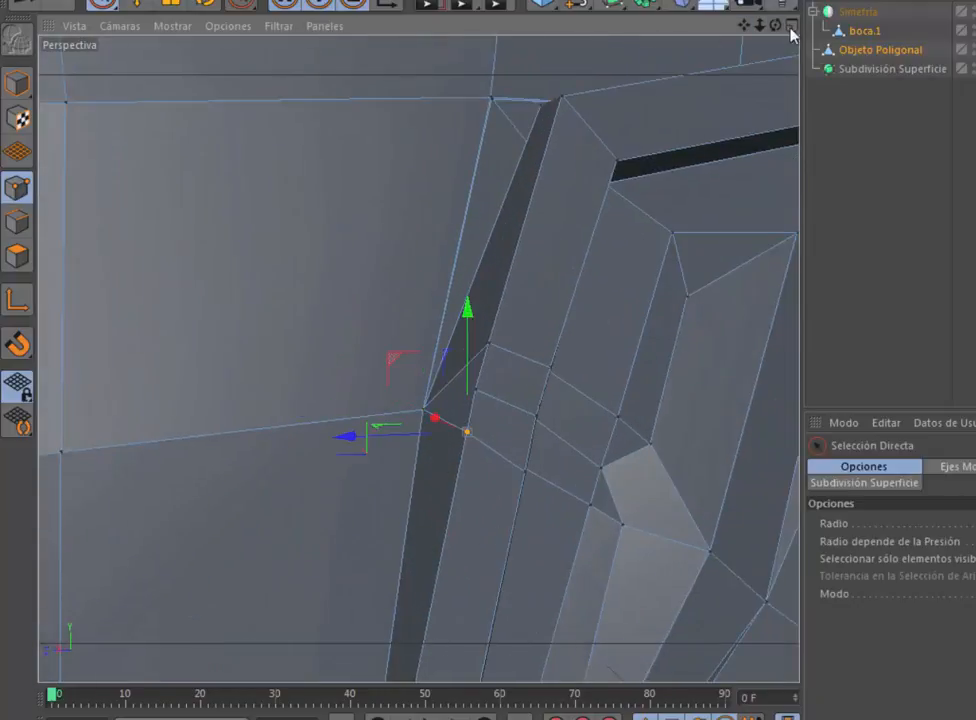
{"action": "left_click", "coordinate": [791, 27]}
{"action": "scroll", "coordinate": [370, 450], "scroll_direction": "up", "scroll_amount": 6}
{"action": "left_click", "coordinate": [410, 361]}
{"action": "middle_click_drag", "start_coordinate": [785, 434], "coordinate": [592, 262], "text": "alt"}
{"action": "left_click", "coordinate": [791, 26]}
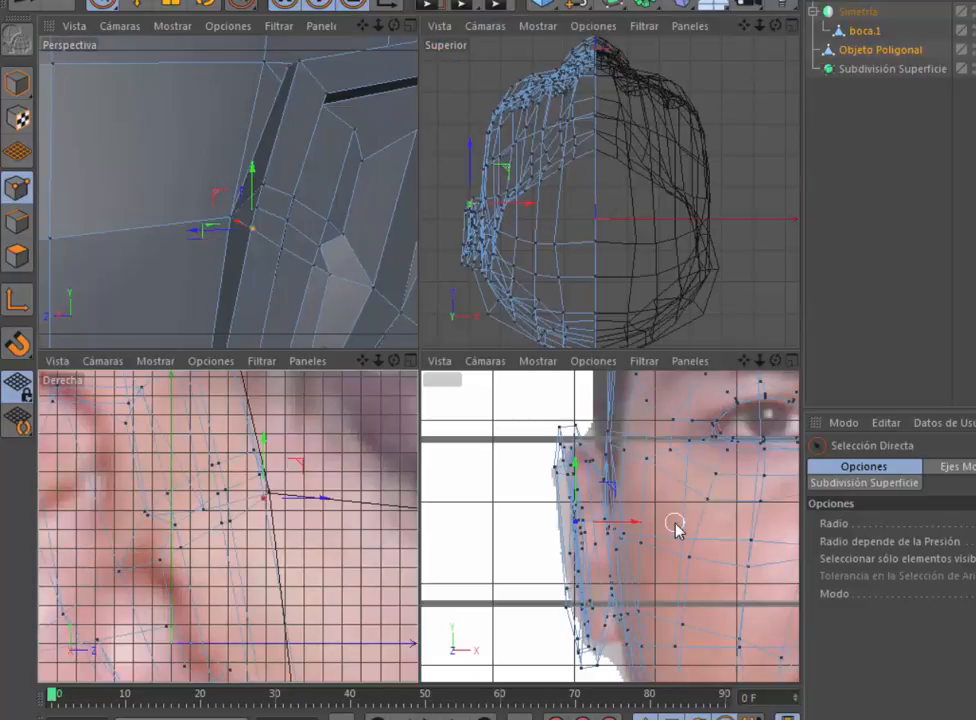
Step: Move the head vertex in front of the ear slightly forward and weld the ear's front rim point onto it
{"action": "key", "text": "ctrl+z"}
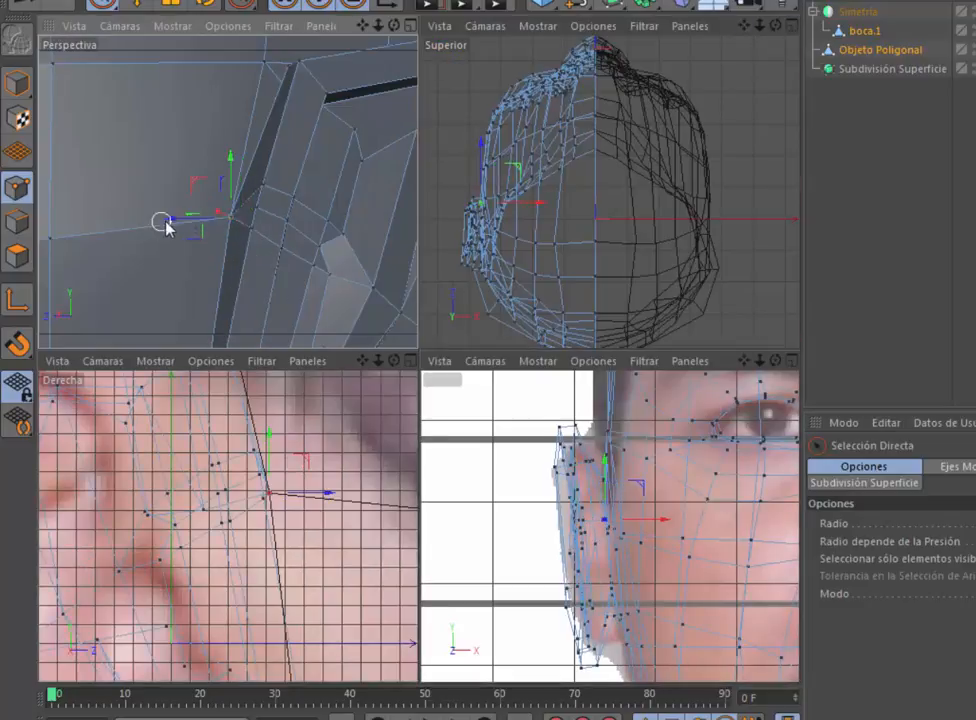
{"action": "left_click_drag", "start_coordinate": [190, 211], "coordinate": [235, 213], "text": "alt"}
{"action": "left_click", "coordinate": [225, 216], "text": "shift"}
{"action": "key", "text": "m"}
{"action": "key", "text": "q"}
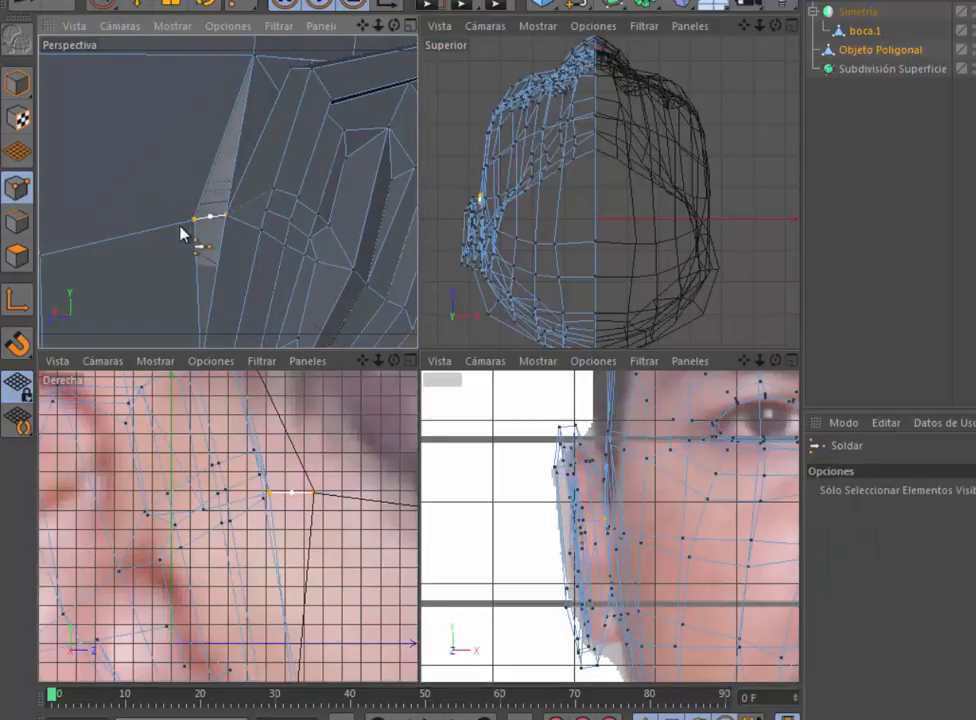
{"action": "key", "text": "space"}
Step: Shift the two ear points behind the front vertex about 2.3 cm sideways and raise the lower one about 0.9 cm
{"action": "left_click_drag", "start_coordinate": [636, 512], "coordinate": [654, 519]}
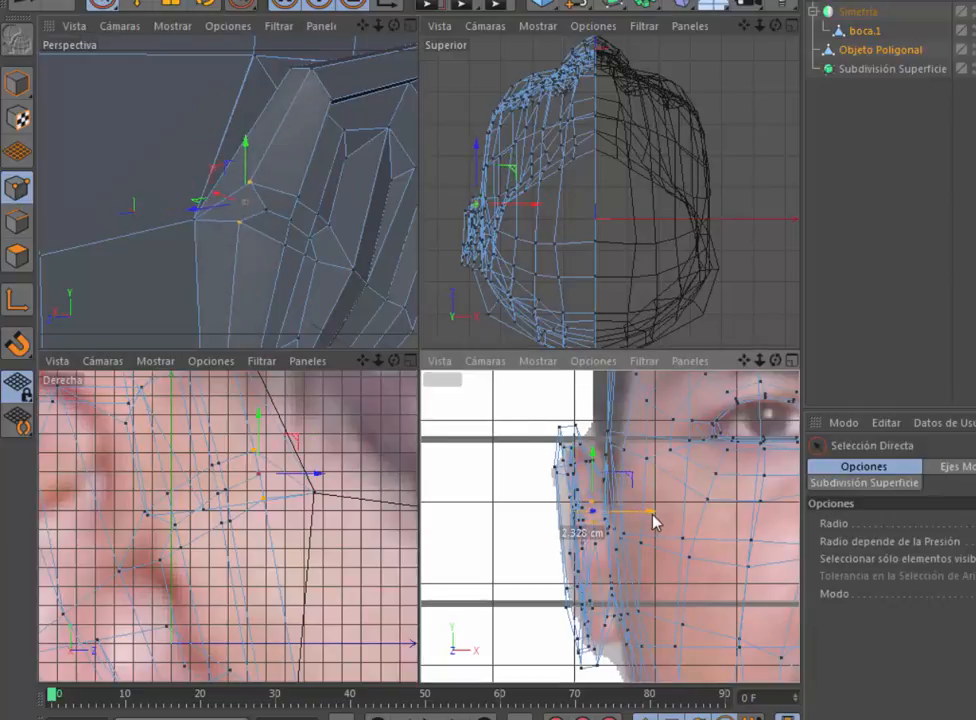
{"action": "mouse_move", "coordinate": [394, 25]}
{"action": "left_mouse_down"}
{"action": "mouse_move", "coordinate": [420, 30]}
{"action": "mouse_move", "coordinate": [350, 45]}
{"action": "mouse_move", "coordinate": [394, 27]}
{"action": "left_mouse_up"}
{"action": "left_click", "coordinate": [242, 217]}
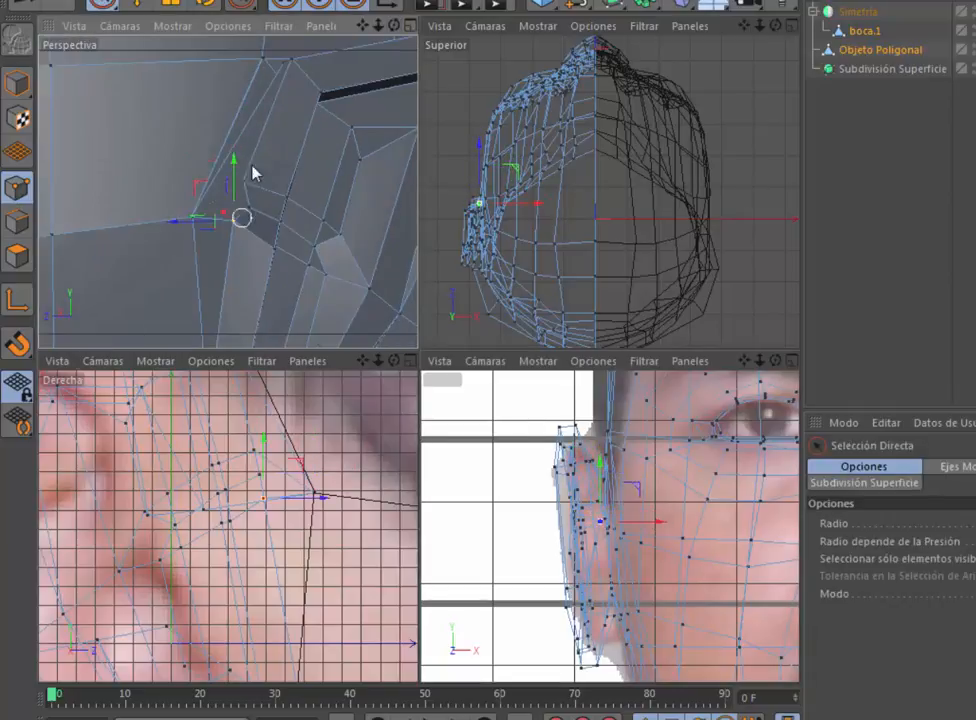
{"action": "left_click", "coordinate": [247, 209]}
{"action": "left_click_drag", "start_coordinate": [628, 512], "coordinate": [640, 514]}
{"action": "left_click_drag", "start_coordinate": [237, 172], "coordinate": [238, 160]}
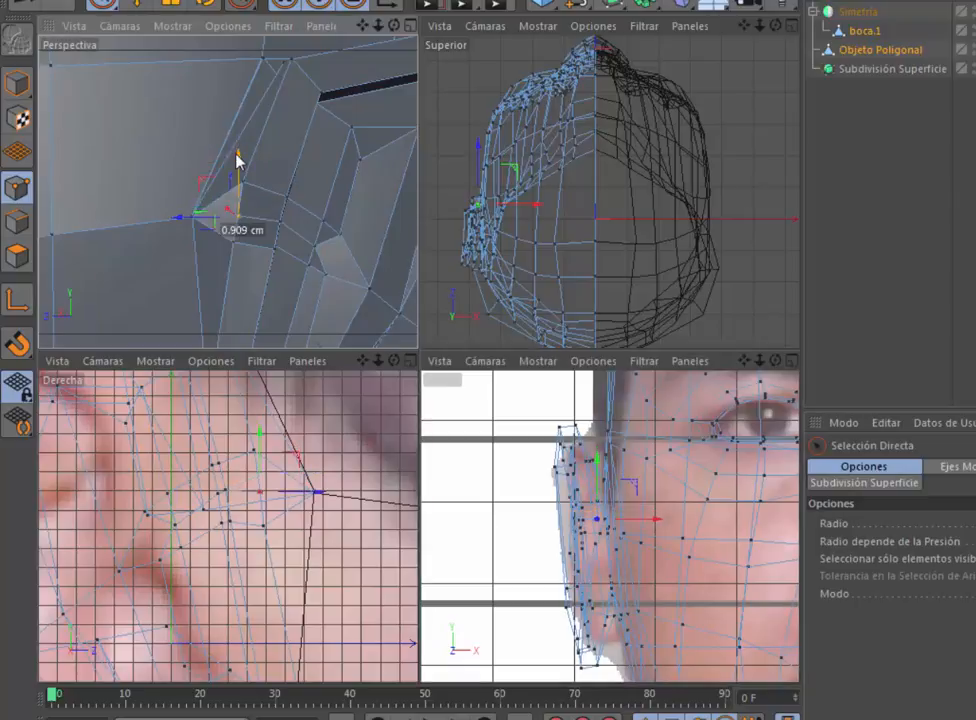
Step: Fine-tune the sideways positions of the points in the ear's front flap, moving the upper one about 0.3 cm
{"action": "left_click", "coordinate": [273, 248]}
{"action": "mouse_move", "coordinate": [394, 25]}
{"action": "left_mouse_down"}
{"action": "mouse_move", "coordinate": [384, 35]}
{"action": "mouse_move", "coordinate": [412, 28]}
{"action": "mouse_move", "coordinate": [398, 26]}
{"action": "left_mouse_up"}
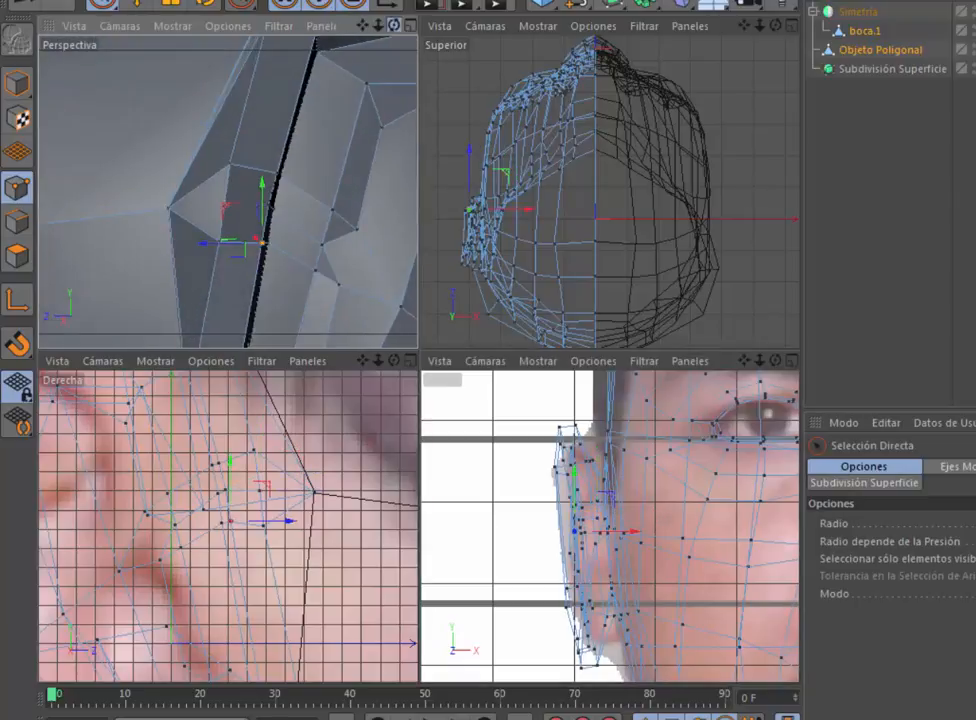
{"action": "left_click_drag", "start_coordinate": [652, 518], "coordinate": [648, 521]}
{"action": "left_click", "coordinate": [597, 533]}
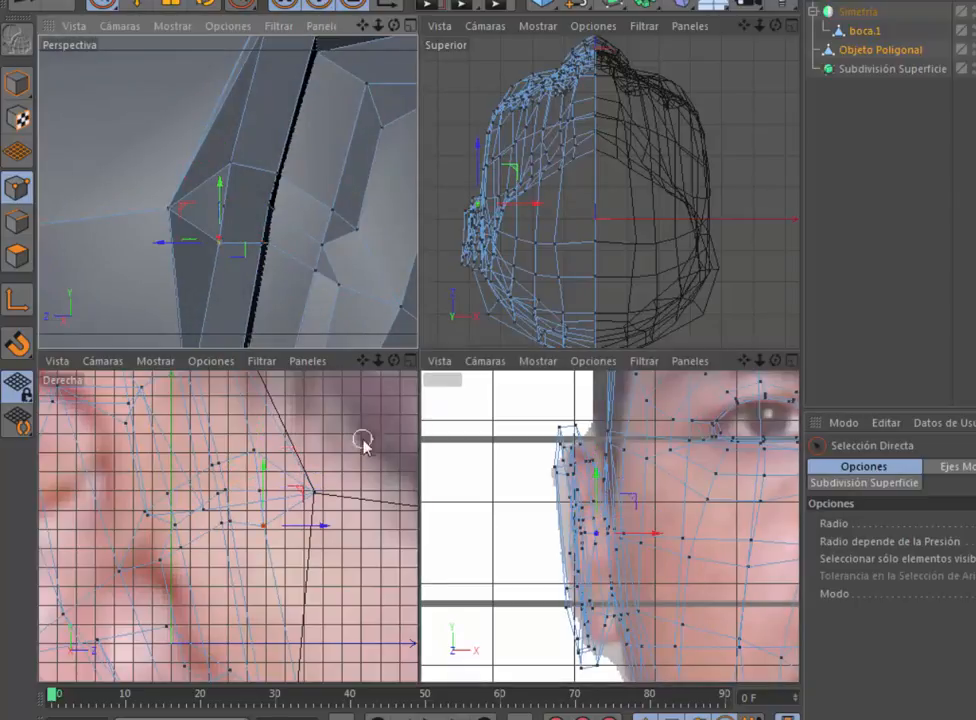
{"action": "mouse_move", "coordinate": [261, 206]}
{"action": "left_mouse_down", "text": "alt"}
{"action": "mouse_move", "coordinate": [290, 210]}
{"action": "mouse_move", "coordinate": [266, 208]}
{"action": "left_mouse_up", "text": "alt"}
{"action": "left_click_drag", "start_coordinate": [394, 25], "coordinate": [470, 28]}
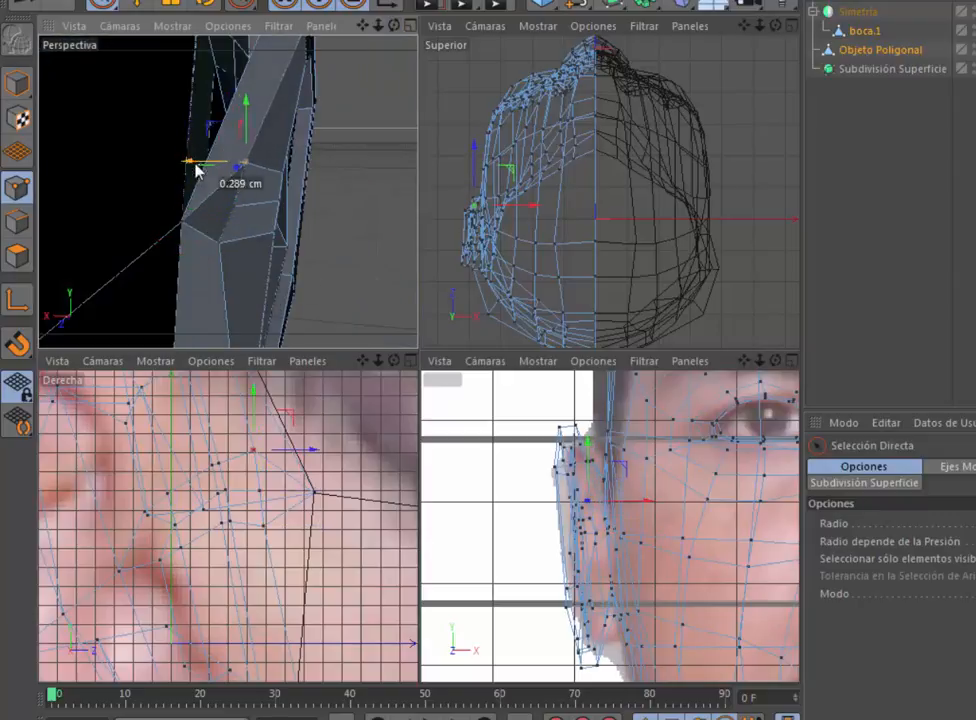
{"action": "left_click_drag", "start_coordinate": [335, 298], "coordinate": [275, 299], "text": "alt"}
{"action": "left_click_drag", "start_coordinate": [652, 533], "coordinate": [642, 533]}
Step: Examine the polygons of the ear's front flap and compare the ear mesh with the side reference photo
{"action": "left_click_drag", "start_coordinate": [233, 202], "coordinate": [60, 124], "text": "alt"}
{"action": "left_click", "coordinate": [20, 303]}
{"action": "left_click", "coordinate": [306, 267]}
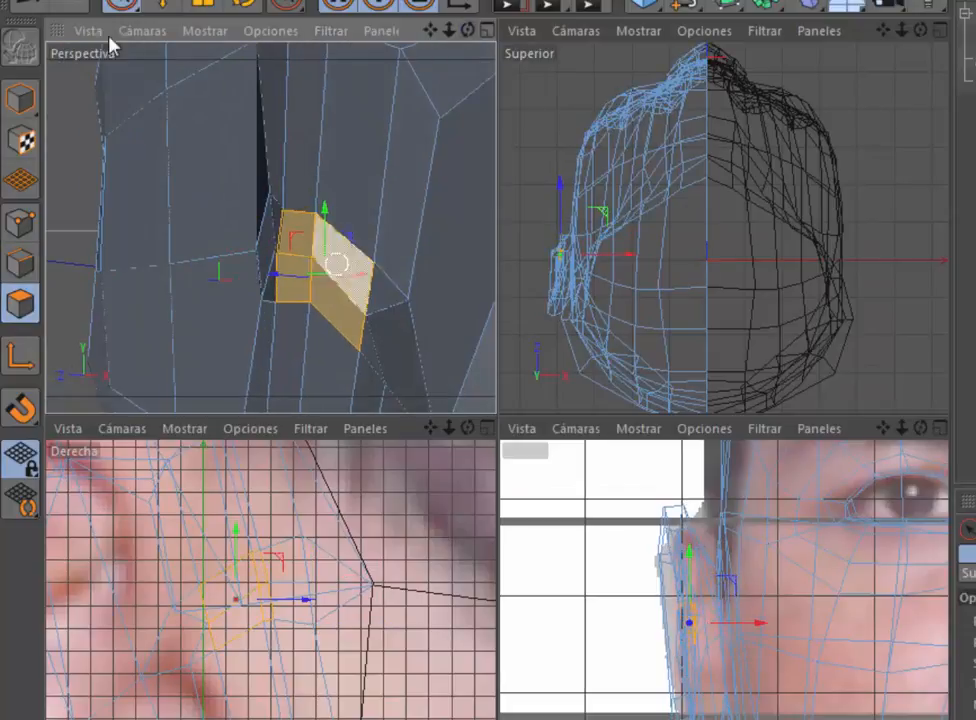
{"action": "left_click", "coordinate": [20, 222]}
{"action": "left_click_drag", "start_coordinate": [411, 258], "coordinate": [447, 192], "text": "alt"}
{"action": "scroll", "coordinate": [328, 487], "scroll_direction": "down", "scroll_amount": 4}
{"action": "middle_click", "coordinate": [486, 455]}
{"action": "scroll", "coordinate": [634, 412], "scroll_direction": "up", "scroll_amount": 5}
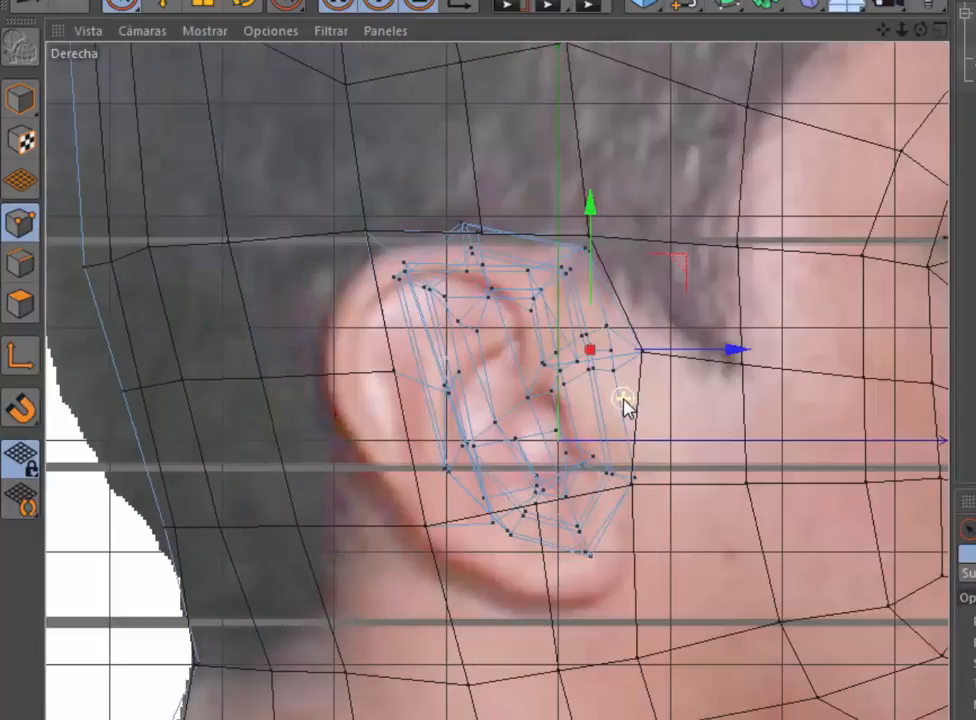
{"action": "middle_click", "coordinate": [150, 40]}
{"action": "middle_click", "coordinate": [150, 40]}
Step: Select the polygons on the inner side of the ear's front flap and extrude them slightly
{"action": "left_click_drag", "start_coordinate": [921, 30], "coordinate": [960, 34]}
{"action": "left_click", "coordinate": [20, 304]}
{"action": "left_click_drag", "start_coordinate": [655, 553], "coordinate": [688, 575]}
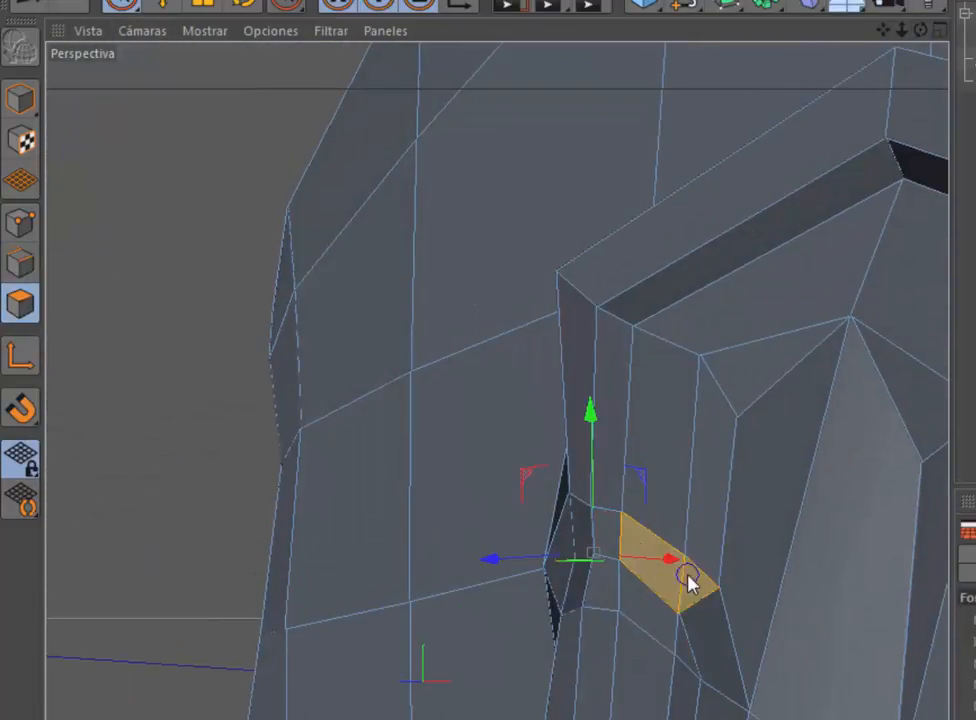
{"action": "key", "text": "d"}
{"action": "left_click_drag", "start_coordinate": [676, 520], "coordinate": [660, 520]}
Step: Try to bridge the narrow polygon strip along the ear's front groove to the adjacent surface
{"action": "left_click_drag", "start_coordinate": [921, 30], "coordinate": [960, 50]}
{"action": "key", "text": "space"}
{"action": "left_click_drag", "start_coordinate": [883, 30], "coordinate": [960, 40]}
{"action": "scroll", "coordinate": [515, 220], "scroll_direction": "up", "scroll_amount": 8}
{"action": "left_click", "coordinate": [432, 191]}
{"action": "key", "text": "m"}
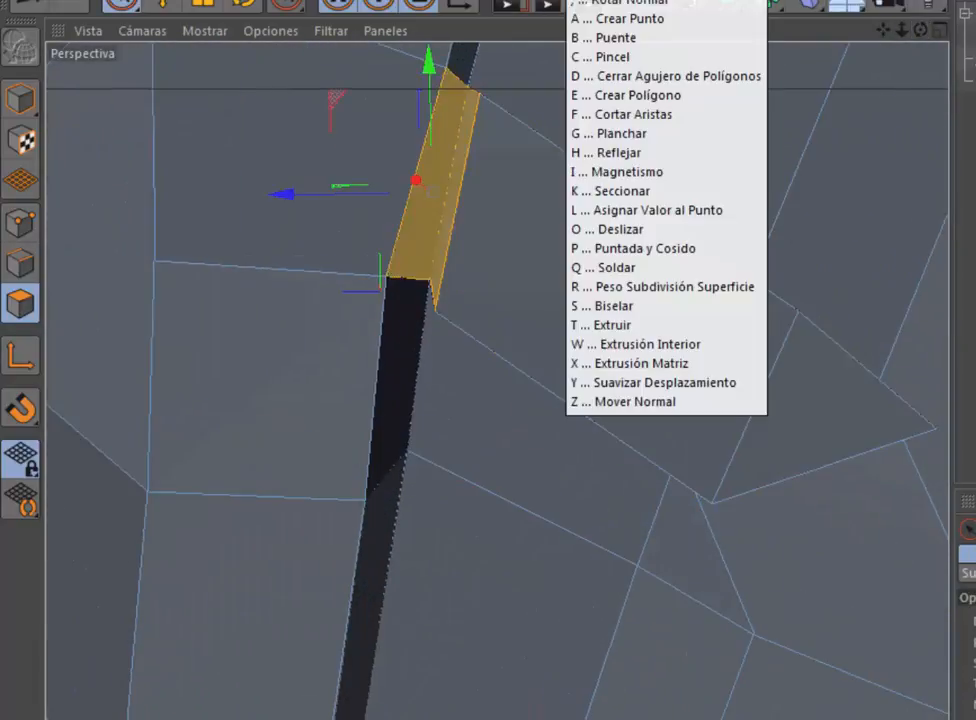
{"action": "key", "text": "b"}
{"action": "left_click", "coordinate": [13, 268]}
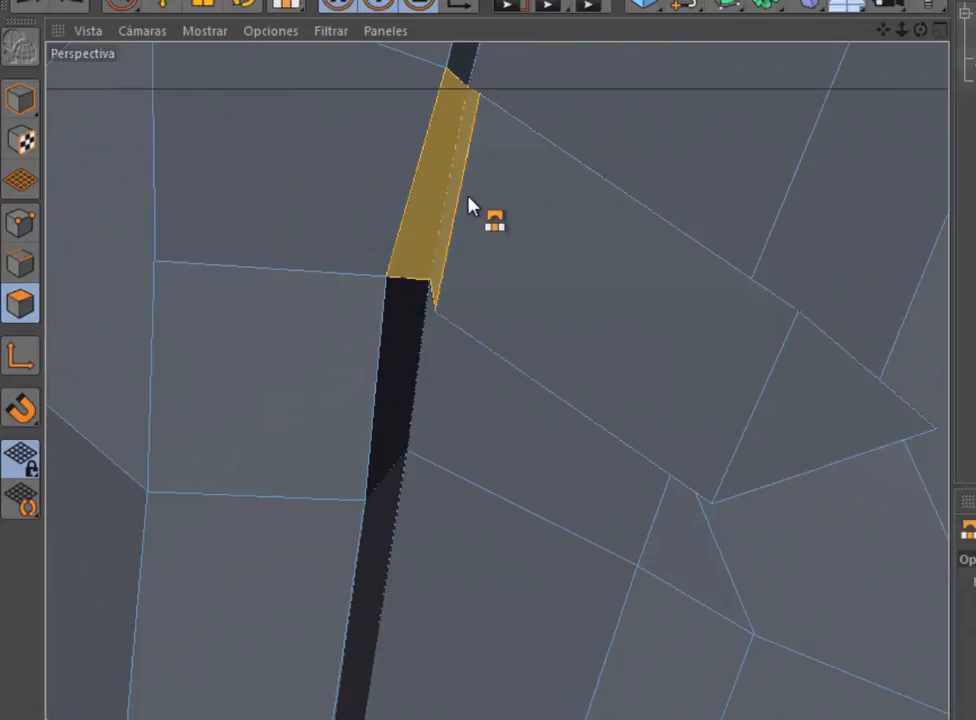
{"action": "left_click", "coordinate": [516, 185]}
{"action": "mouse_move", "coordinate": [919, 30]}
{"action": "left_mouse_down"}
{"action": "mouse_move", "coordinate": [950, 32]}
{"action": "mouse_move", "coordinate": [922, 30]}
{"action": "mouse_move", "coordinate": [930, 32]}
{"action": "left_mouse_up"}
{"action": "scroll", "coordinate": [740, 183], "scroll_direction": "down", "scroll_amount": 5}
{"action": "left_click", "coordinate": [35, 3]}
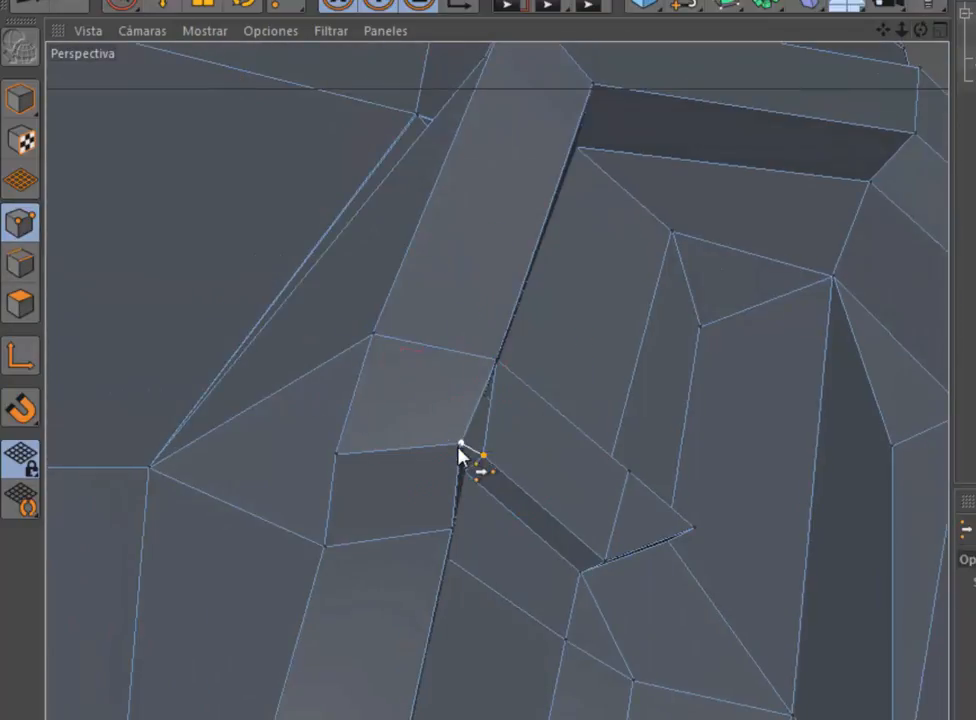
Step: Weld the extruded flap's corner point onto the neighbouring point of the ear's front rim
{"action": "left_click", "coordinate": [460, 445]}
{"action": "scroll", "coordinate": [584, 450], "scroll_direction": "up", "scroll_amount": 2}
{"action": "left_click_drag", "start_coordinate": [584, 450], "coordinate": [778, 545], "text": "alt"}
{"action": "scroll", "coordinate": [778, 545], "scroll_direction": "down", "scroll_amount": 3}
Step: Check the joined ear mesh against the reference photo in the side view
{"action": "key", "text": "space"}
{"action": "left_click_drag", "start_coordinate": [920, 30], "coordinate": [920, 30]}
{"action": "scroll", "coordinate": [360, 368], "scroll_direction": "up", "scroll_amount": 4}
{"action": "middle_click", "coordinate": [466, 530]}
{"action": "middle_click", "coordinate": [450, 500]}
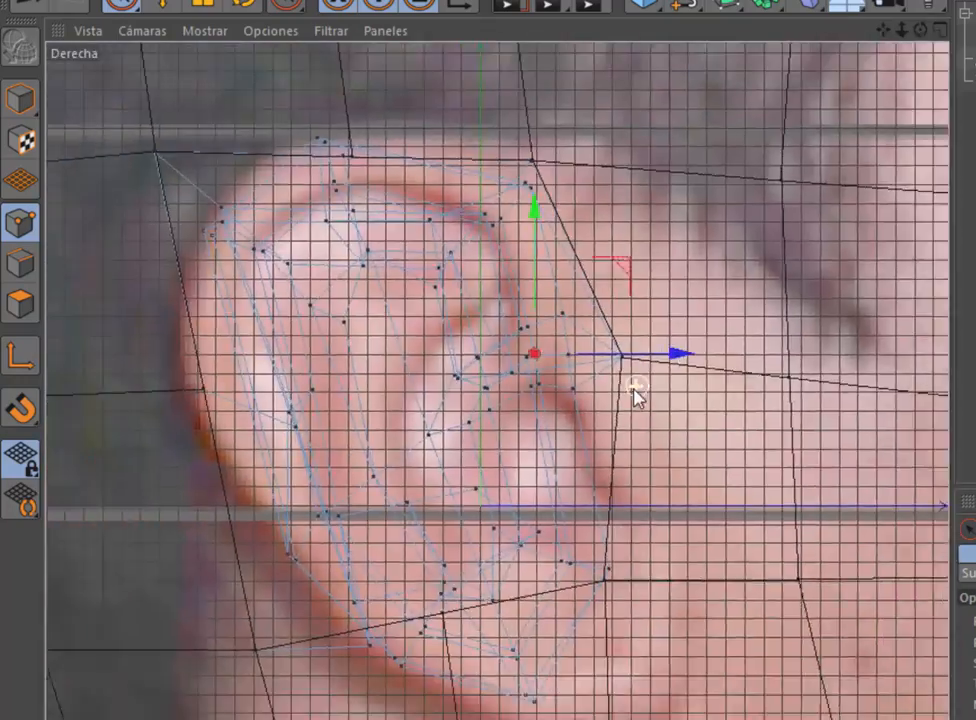
{"action": "scroll", "coordinate": [611, 396], "scroll_direction": "down", "scroll_amount": 4}
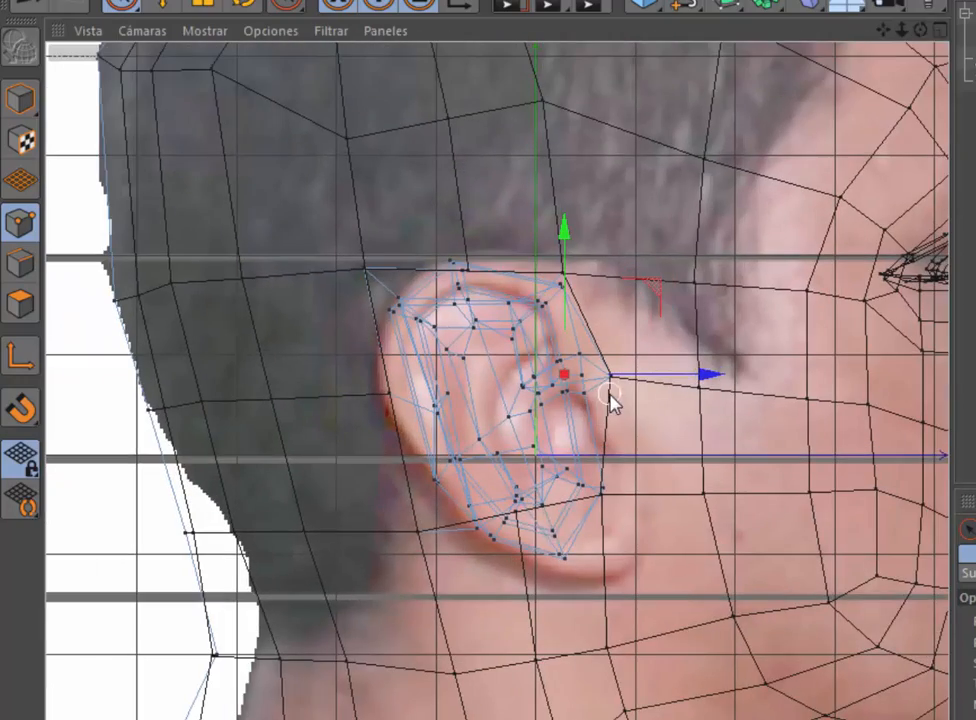
{"action": "left_click", "coordinate": [939, 33]}
Step: Select the small triangular polygons in the ear's upper hollow, and the long polygon beneath them
{"action": "left_click", "coordinate": [20, 303]}
{"action": "scroll", "coordinate": [362, 120], "scroll_direction": "up", "scroll_amount": 4}
{"action": "left_click", "coordinate": [358, 118]}
{"action": "scroll", "coordinate": [358, 118], "scroll_direction": "up", "scroll_amount": 3}
{"action": "left_click", "coordinate": [358, 118]}
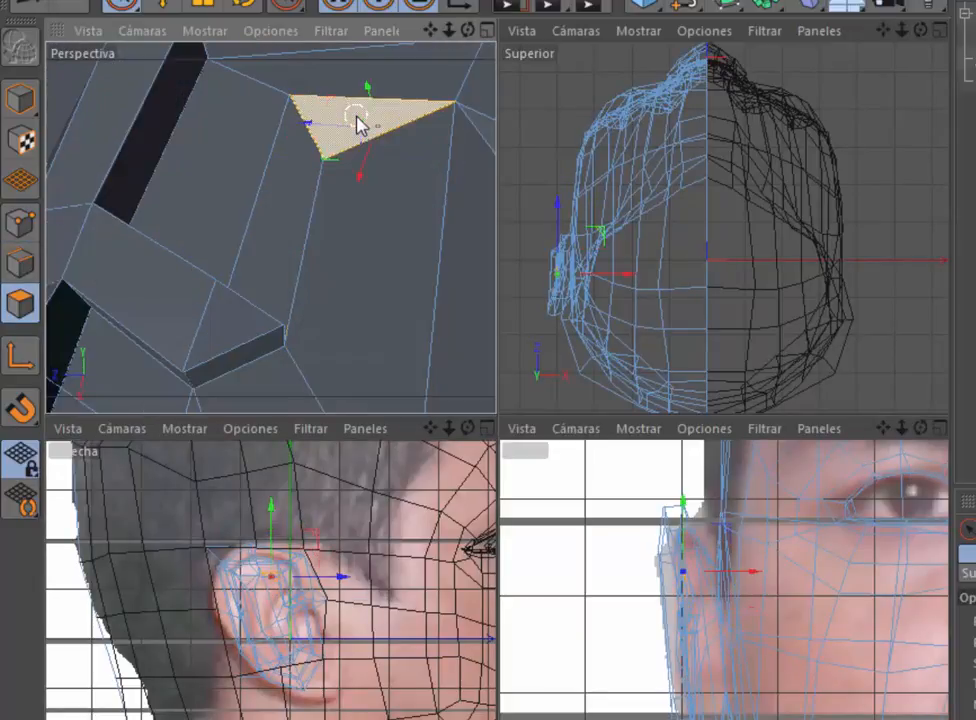
{"action": "scroll", "coordinate": [300, 566], "scroll_direction": "up", "scroll_amount": 5}
{"action": "middle_click_drag", "start_coordinate": [400, 165], "coordinate": [310, 154], "text": "alt"}
{"action": "left_click", "coordinate": [441, 171], "text": "shift"}
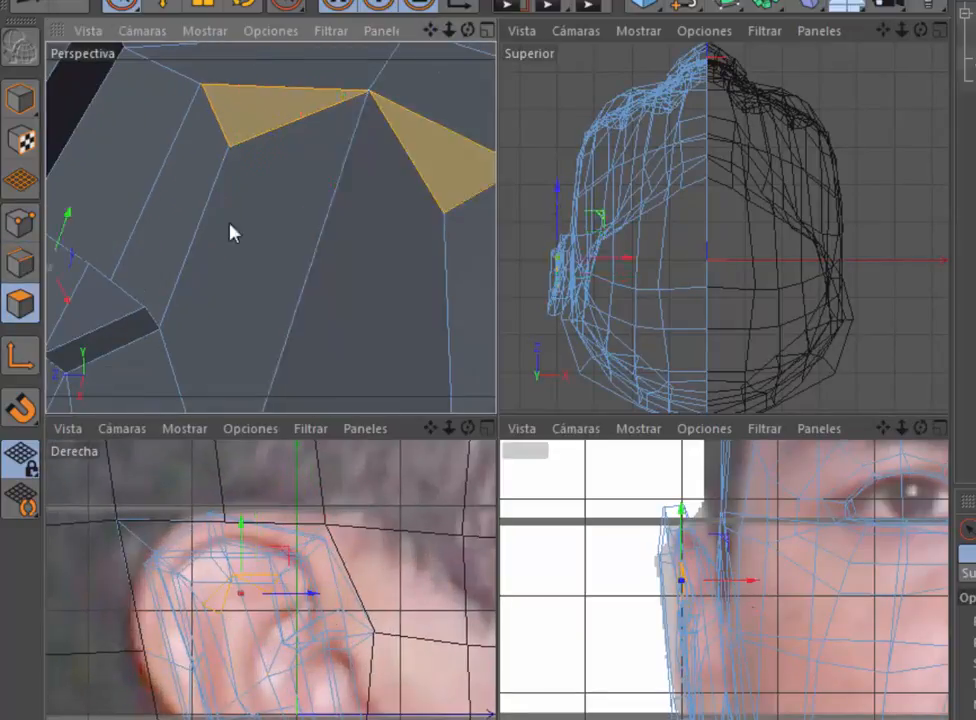
{"action": "scroll", "coordinate": [230, 233], "scroll_direction": "down", "scroll_amount": 5}
{"action": "left_click", "coordinate": [290, 305]}
{"action": "scroll", "coordinate": [288, 243], "scroll_direction": "up", "scroll_amount": 4}
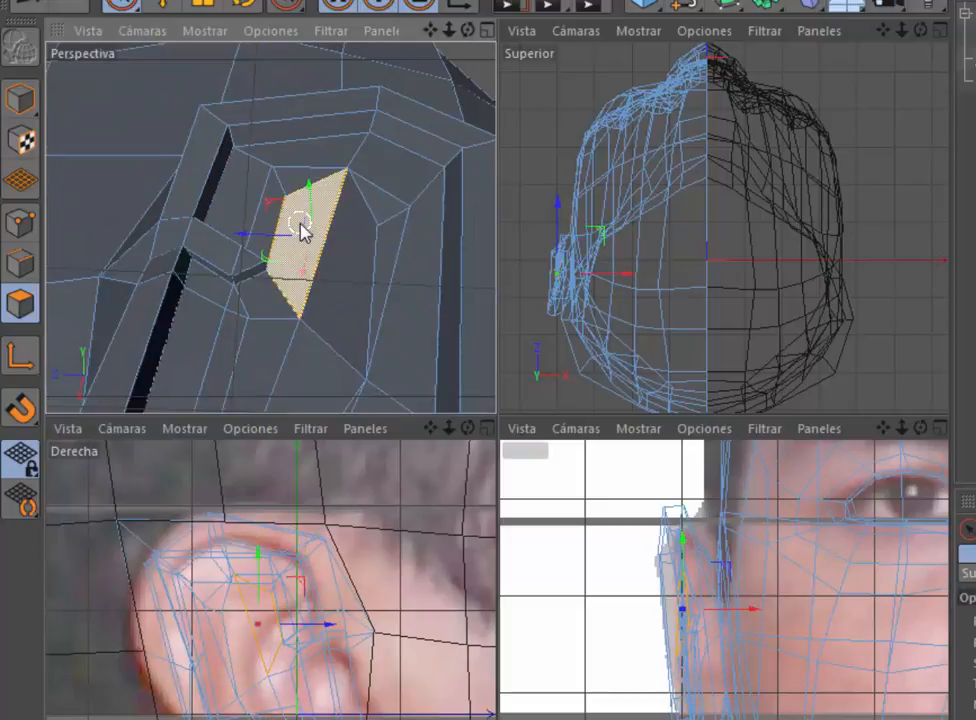
Step: Weld the lower end point of the upper hollow's front edge onto the neighbouring point at the flap's inner corner
{"action": "left_click", "coordinate": [20, 262]}
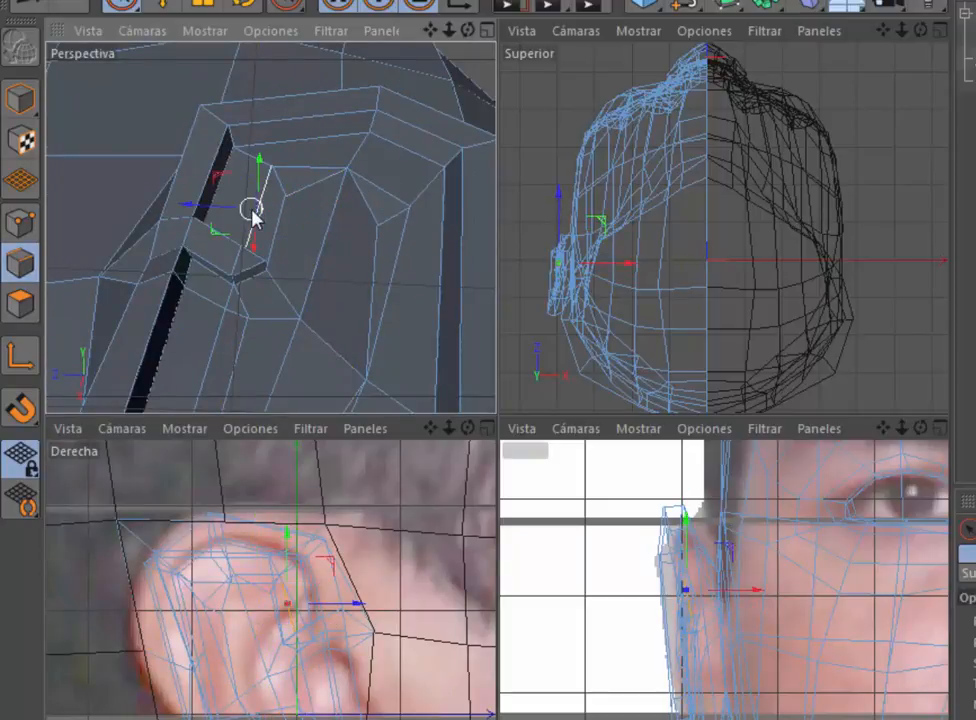
{"action": "scroll", "coordinate": [388, 246], "scroll_direction": "down", "scroll_amount": 3}
{"action": "scroll", "coordinate": [364, 220], "scroll_direction": "up", "scroll_amount": 5}
{"action": "scroll", "coordinate": [364, 220], "scroll_direction": "down", "scroll_amount": 6}
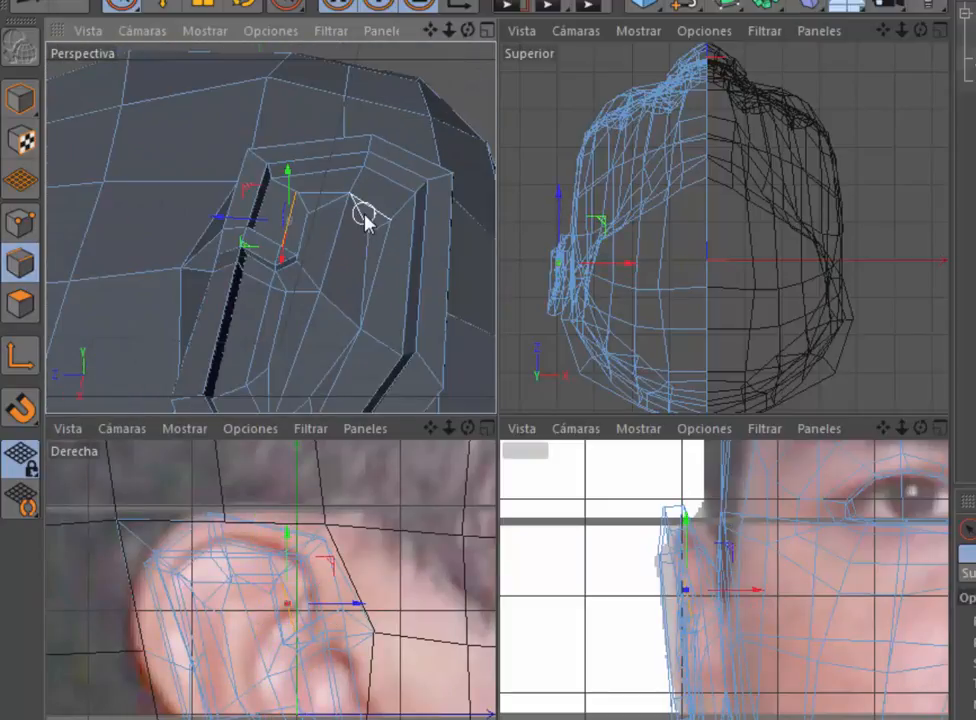
{"action": "middle_click", "coordinate": [364, 220]}
{"action": "left_click_drag", "start_coordinate": [883, 30], "coordinate": [800, 5]}
{"action": "left_click_drag", "start_coordinate": [920, 30], "coordinate": [875, 200]}
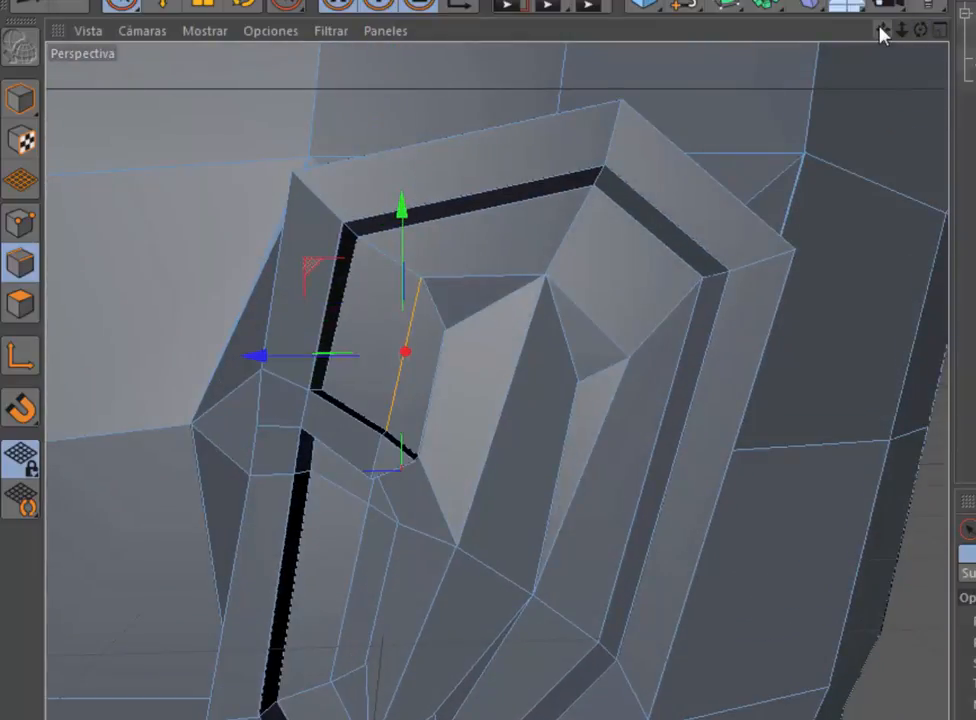
{"action": "scroll", "coordinate": [435, 550], "scroll_direction": "up", "scroll_amount": 5}
{"action": "left_click_drag", "start_coordinate": [920, 29], "coordinate": [820, 172]}
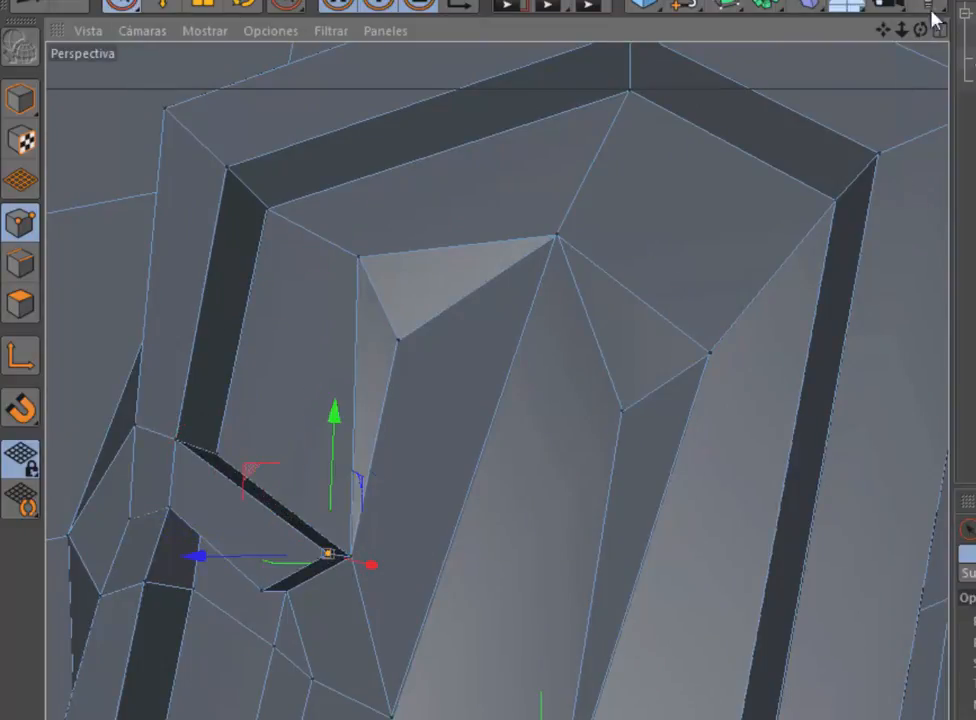
{"action": "left_click_drag", "start_coordinate": [920, 30], "coordinate": [903, 125]}
{"action": "key", "text": "b"}
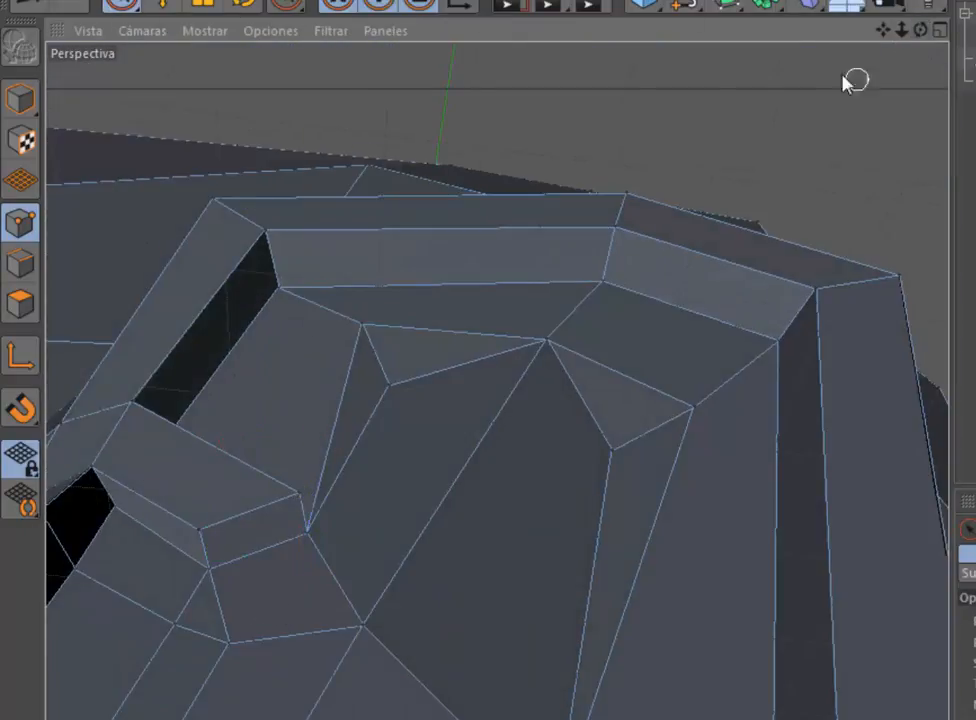
Step: Extrude the small polygon just below the flap's inner end to extend the raised flap
{"action": "left_click", "coordinate": [20, 304]}
{"action": "left_click", "coordinate": [302, 589]}
{"action": "key", "text": "d"}
{"action": "left_click_drag", "start_coordinate": [302, 589], "coordinate": [335, 585]}
{"action": "left_click_drag", "start_coordinate": [920, 30], "coordinate": [502, 35]}
{"action": "left_click", "coordinate": [32, 4]}
{"action": "left_click", "coordinate": [32, 4]}
{"action": "left_click", "coordinate": [122, 5]}
{"action": "left_click", "coordinate": [563, 530]}
Step: Weld the extruded polygon's upper corner point onto the flap's inner corner point
{"action": "left_click", "coordinate": [20, 222]}
{"action": "left_click", "coordinate": [559, 468]}
{"action": "key", "text": "m"}
{"action": "key", "text": "q"}
{"action": "left_click", "coordinate": [557, 466]}
{"action": "scroll", "coordinate": [555, 332], "scroll_direction": "up", "scroll_amount": 1}
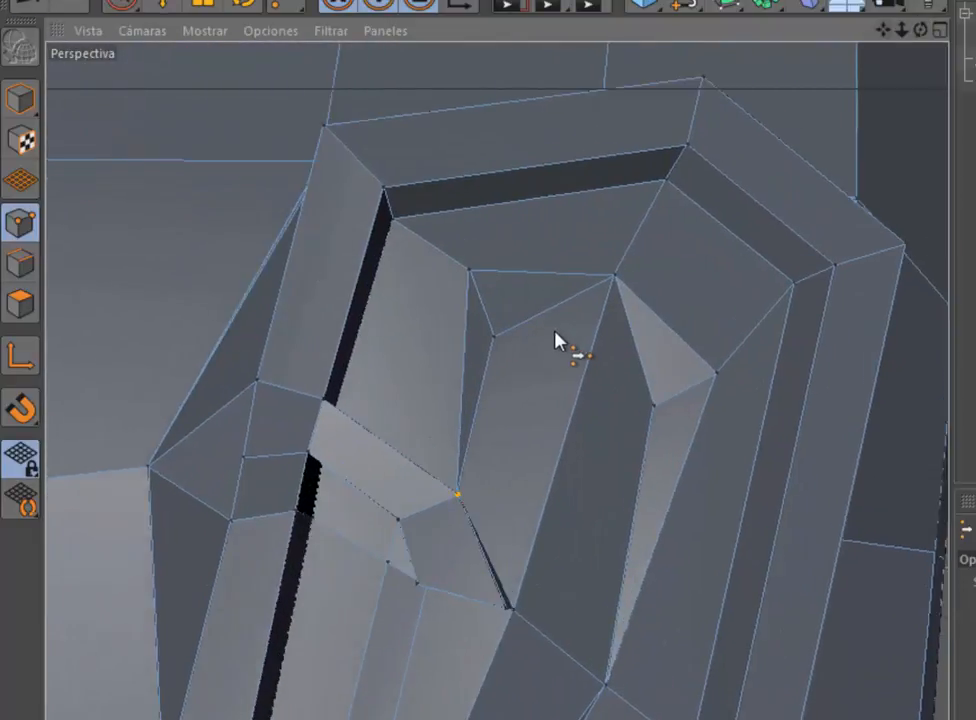
{"action": "scroll", "coordinate": [556, 340], "scroll_direction": "up", "scroll_amount": 2}
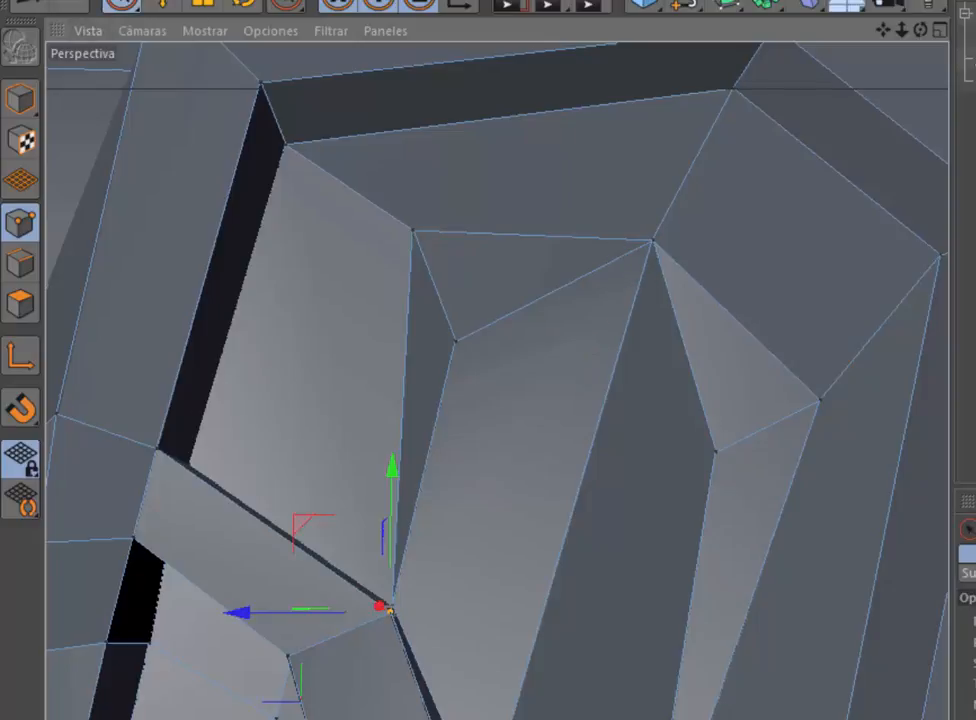
Step: Create a point on the edge joining the peak of the ear's upper hollow to the inner rim corner
{"action": "left_click", "coordinate": [346, 0]}
{"action": "mouse_move", "coordinate": [461, 45]}
{"action": "left_click", "coordinate": [573, 53]}
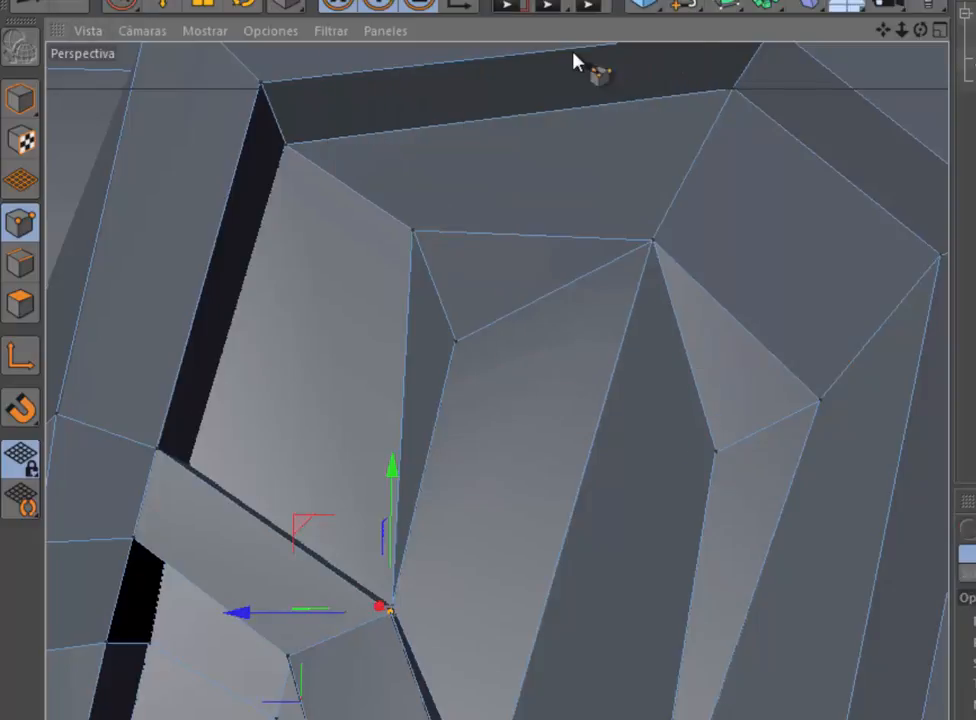
{"action": "left_click", "coordinate": [682, 184]}
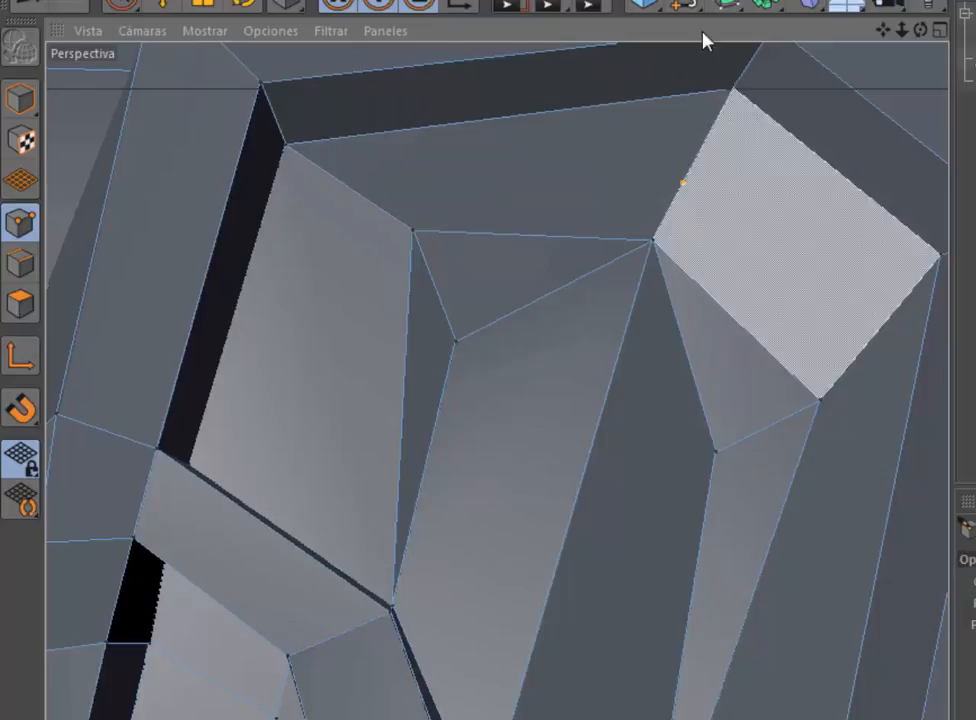
{"action": "left_click", "coordinate": [120, 4]}
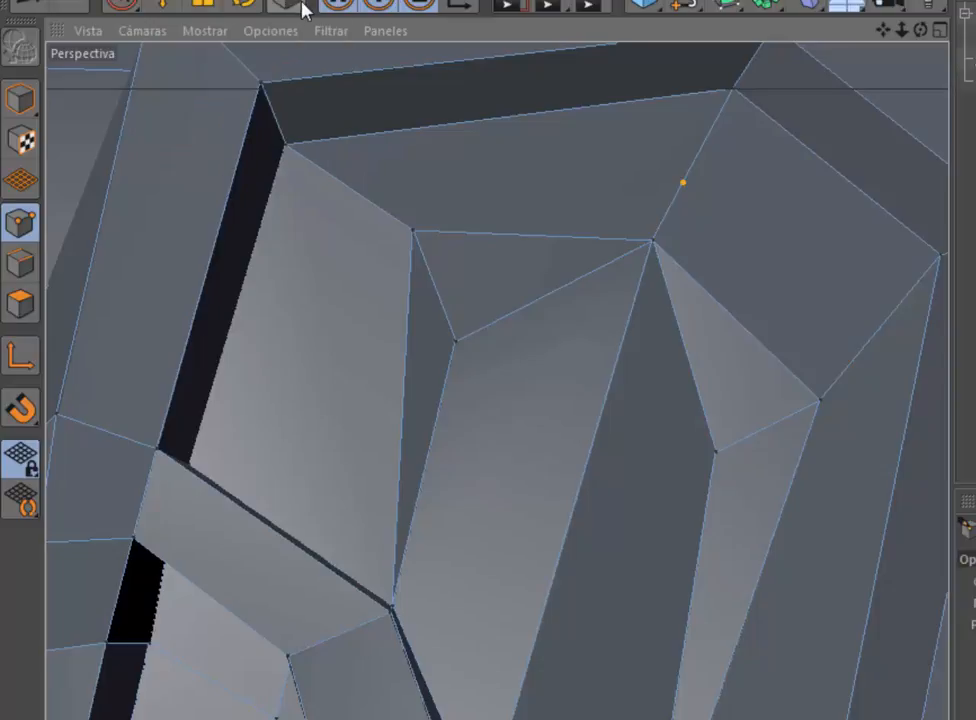
Step: Knife-cut edges from the new point to the corner points on both sides of the upper hollow's peak
{"action": "left_click", "coordinate": [288, 3]}
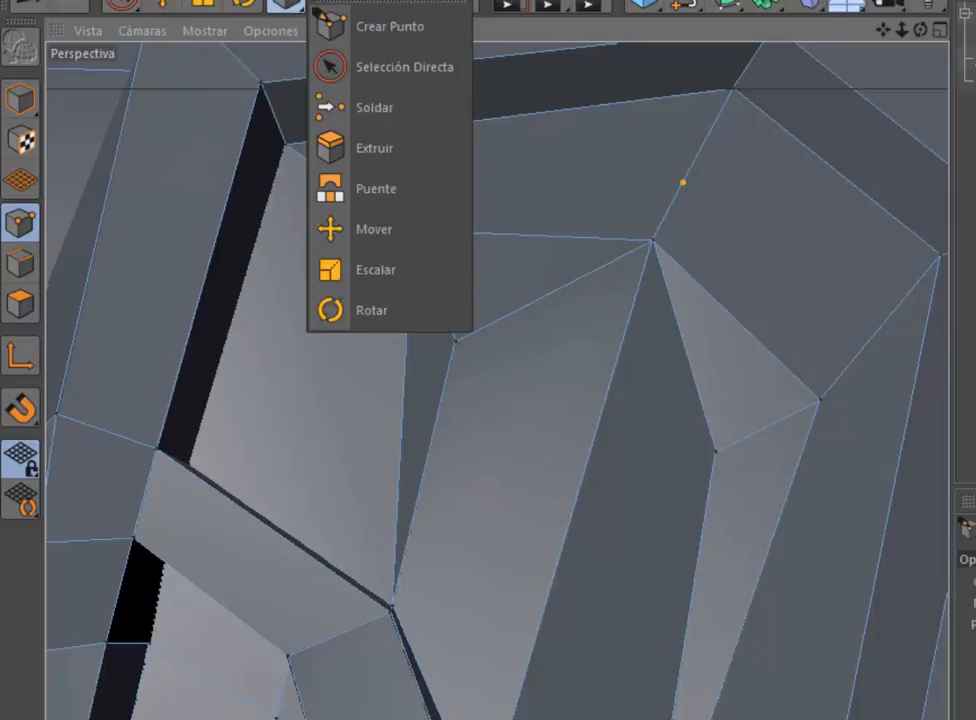
{"action": "left_click", "coordinate": [352, 0]}
{"action": "mouse_move", "coordinate": [401, 48]}
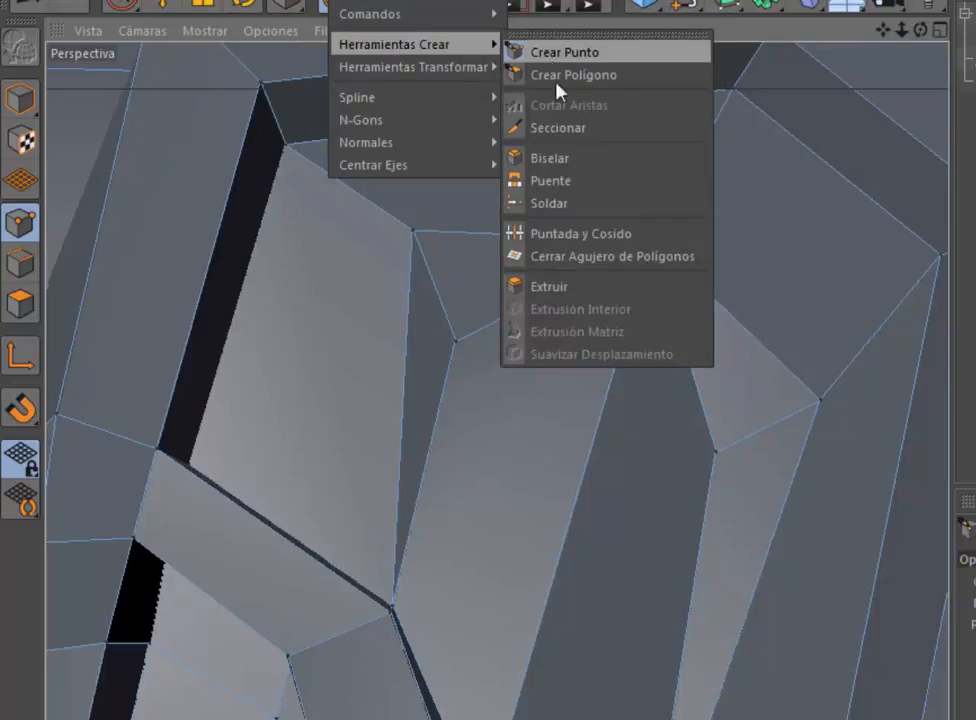
{"action": "left_click", "coordinate": [549, 158]}
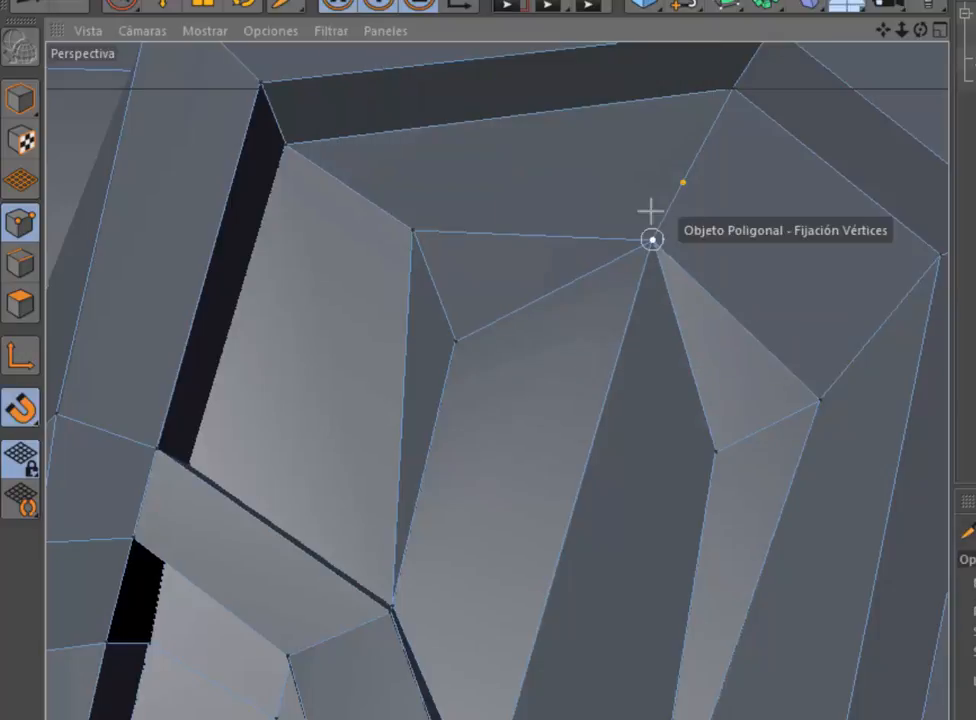
{"action": "left_click", "coordinate": [683, 183]}
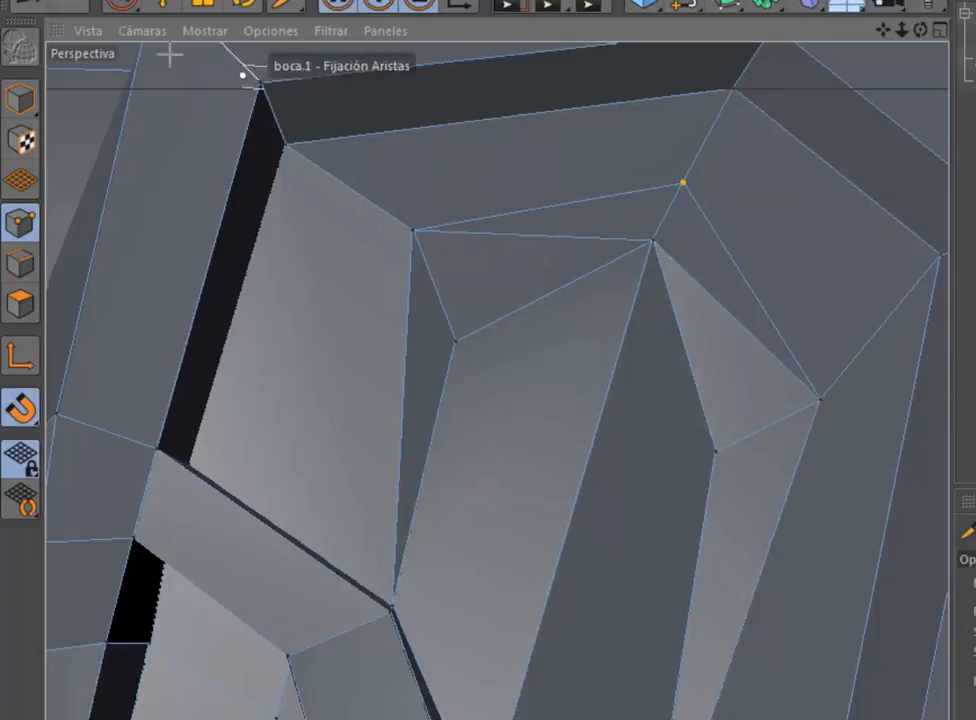
Step: Dissolve the two old edges running from the upper hollow's peak to its side corner points
{"action": "left_click", "coordinate": [12, 264]}
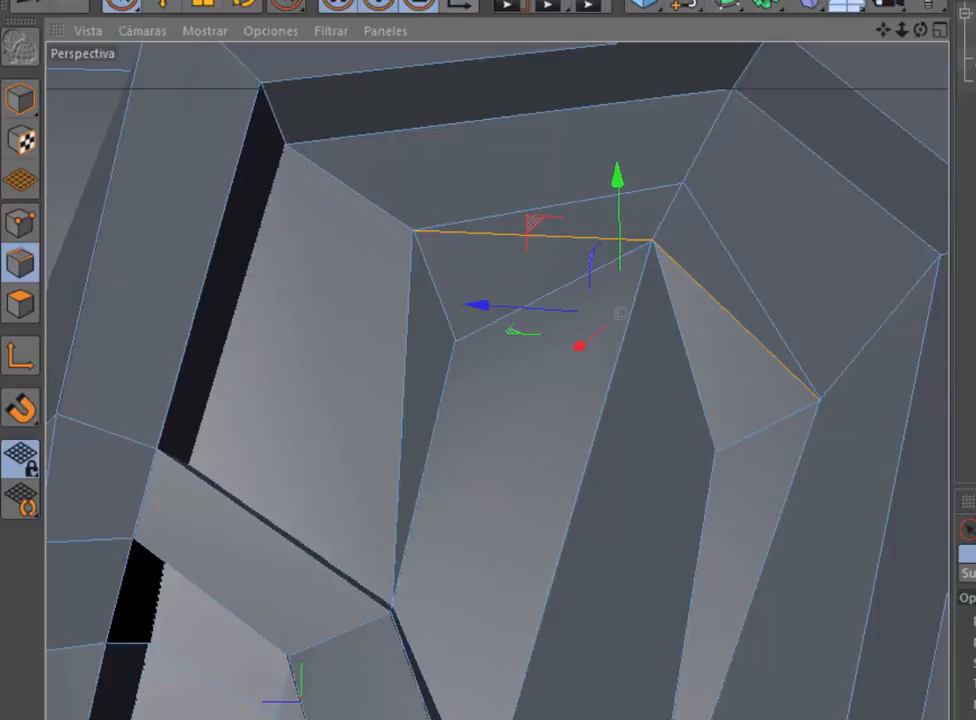
{"action": "left_click", "coordinate": [352, 1]}
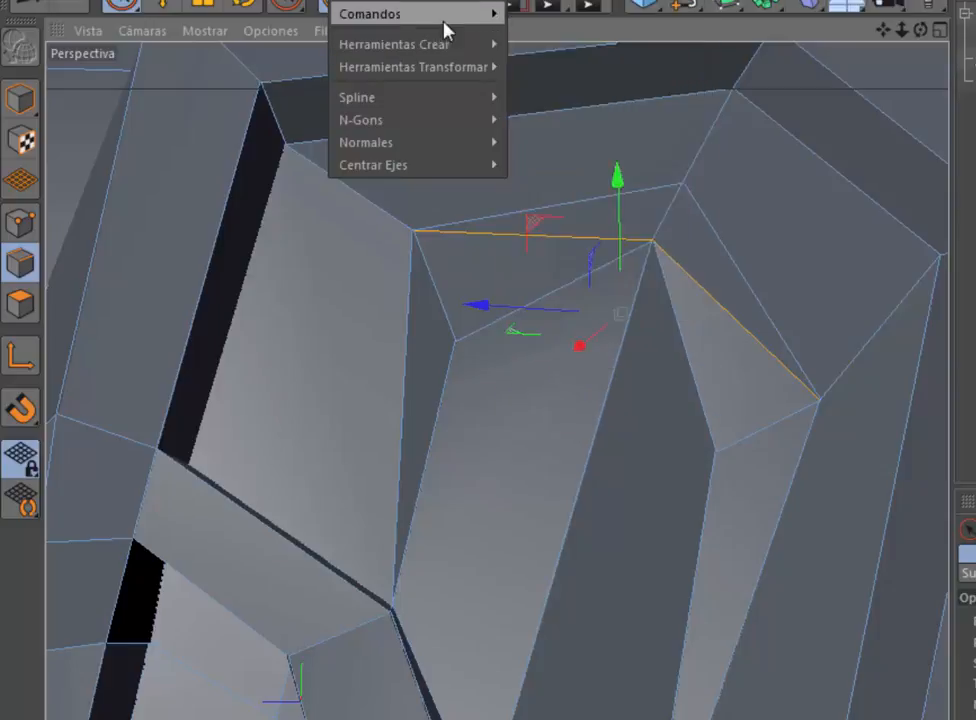
{"action": "mouse_move", "coordinate": [443, 22]}
{"action": "left_click", "coordinate": [550, 188]}
{"action": "left_click_drag", "start_coordinate": [689, 259], "coordinate": [846, 155], "text": "alt"}
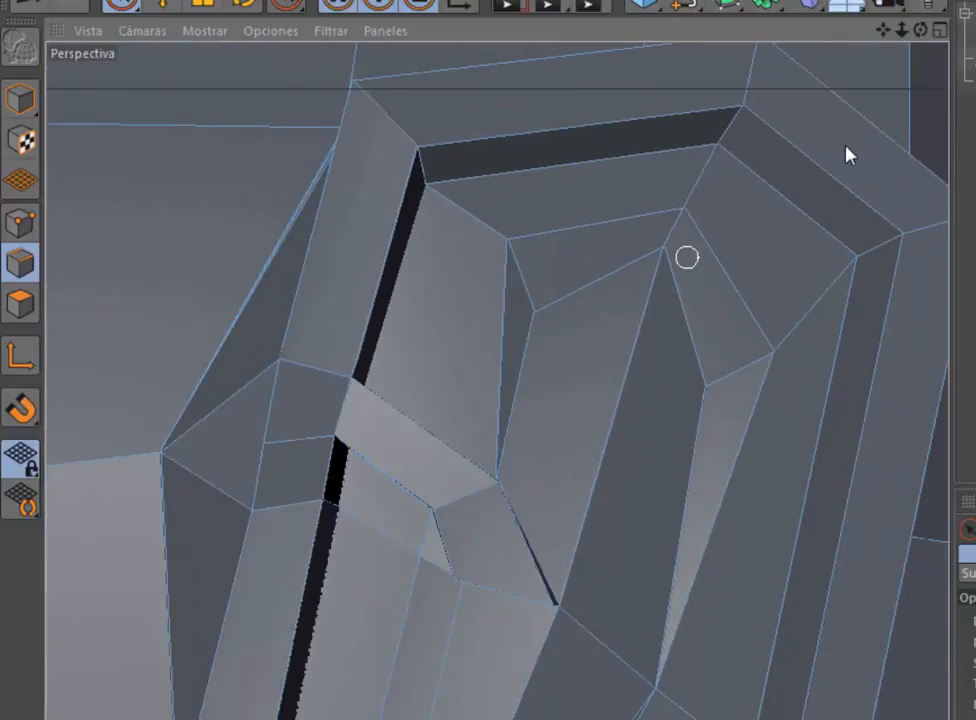
Step: Create a point on the short edge beside the rear groove's bend and knife-cut edges from it to the corner points above and below
{"action": "left_click_drag", "start_coordinate": [882, 30], "coordinate": [889, 0]}
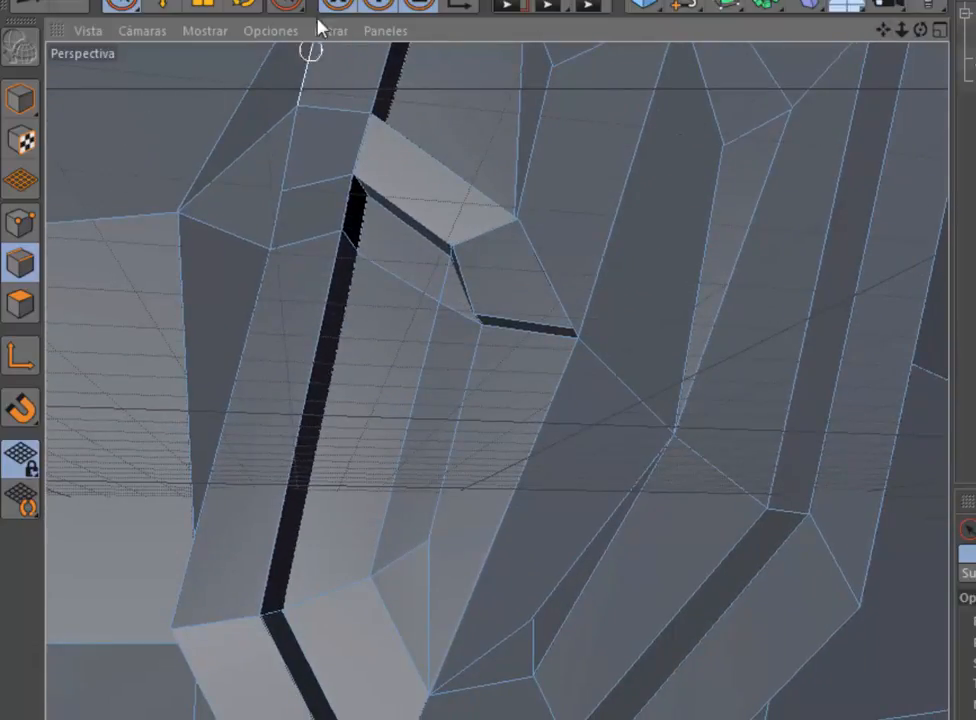
{"action": "left_click", "coordinate": [287, 6]}
{"action": "left_click", "coordinate": [362, 107]}
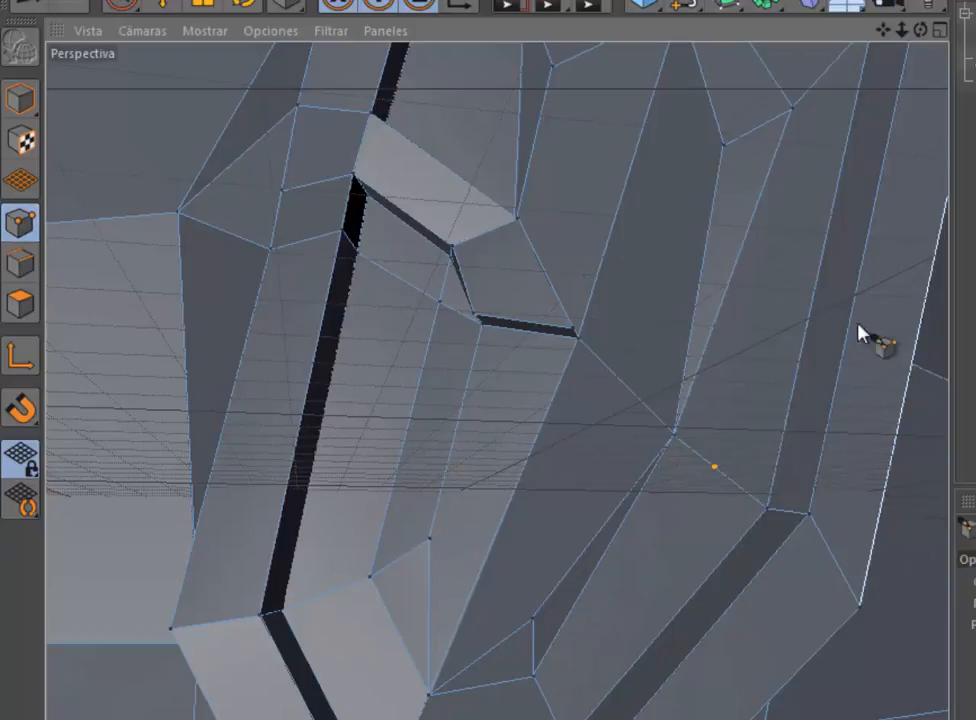
{"action": "left_click_drag", "start_coordinate": [289, 8], "coordinate": [372, 168]}
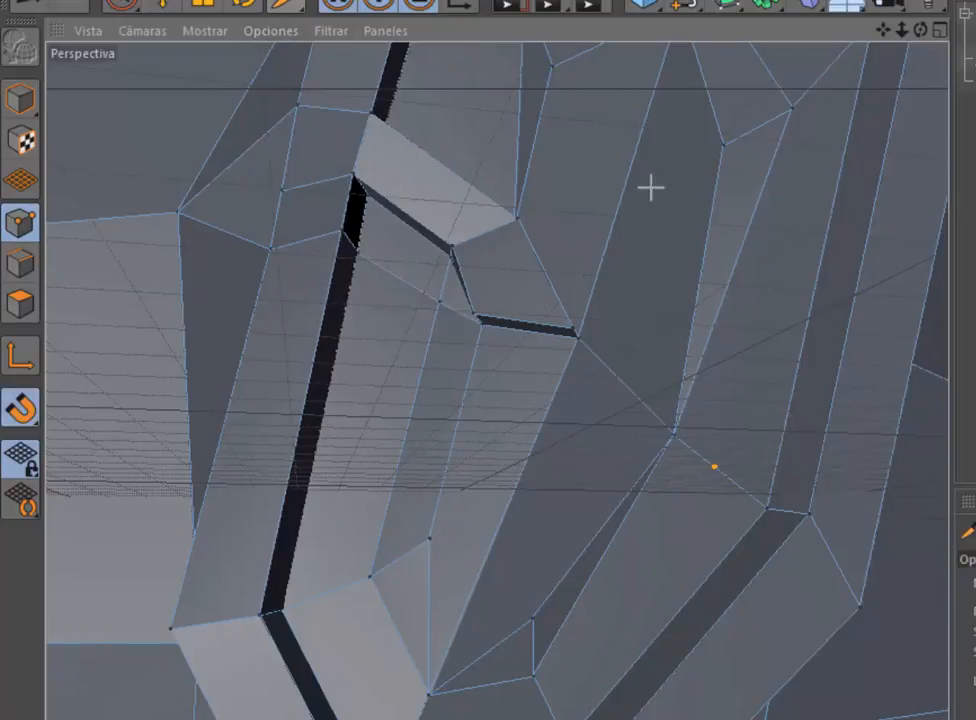
{"action": "left_click", "coordinate": [791, 107]}
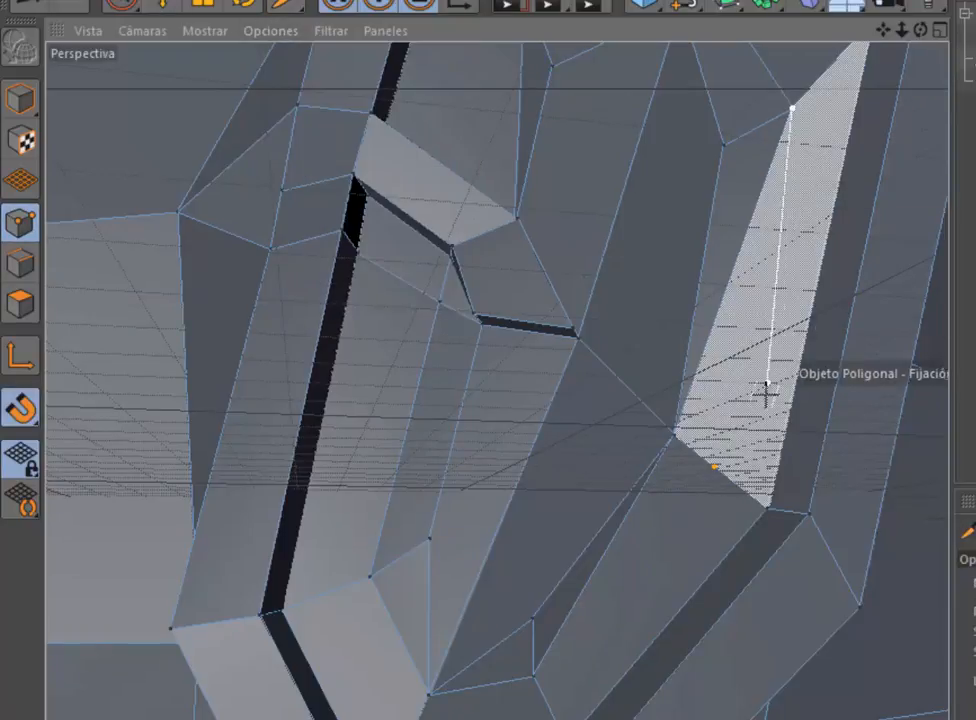
{"action": "left_click", "coordinate": [715, 465]}
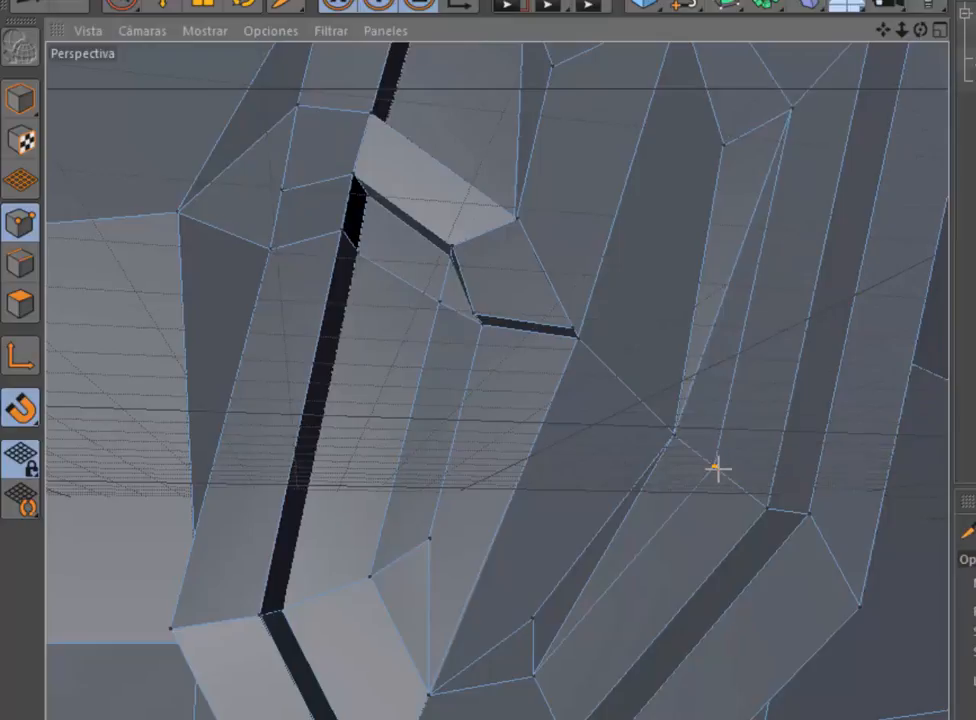
Step: Dissolve the two old diagonal edges meeting beside the rear groove's bend, leaving the newly cut edge loop
{"action": "left_click", "coordinate": [20, 263]}
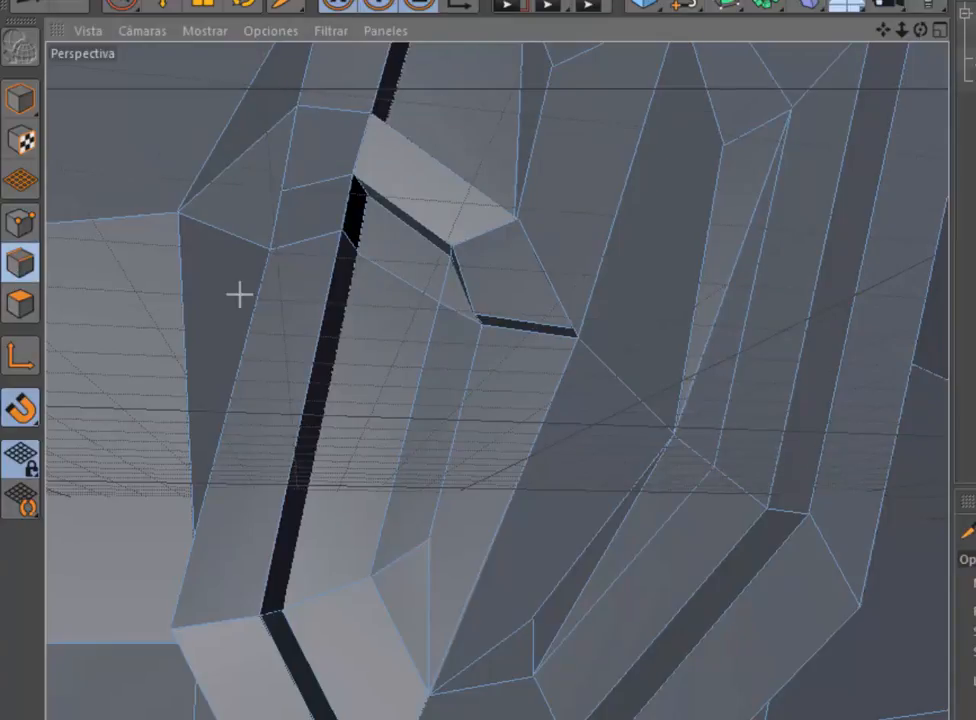
{"action": "left_click", "coordinate": [133, 5]}
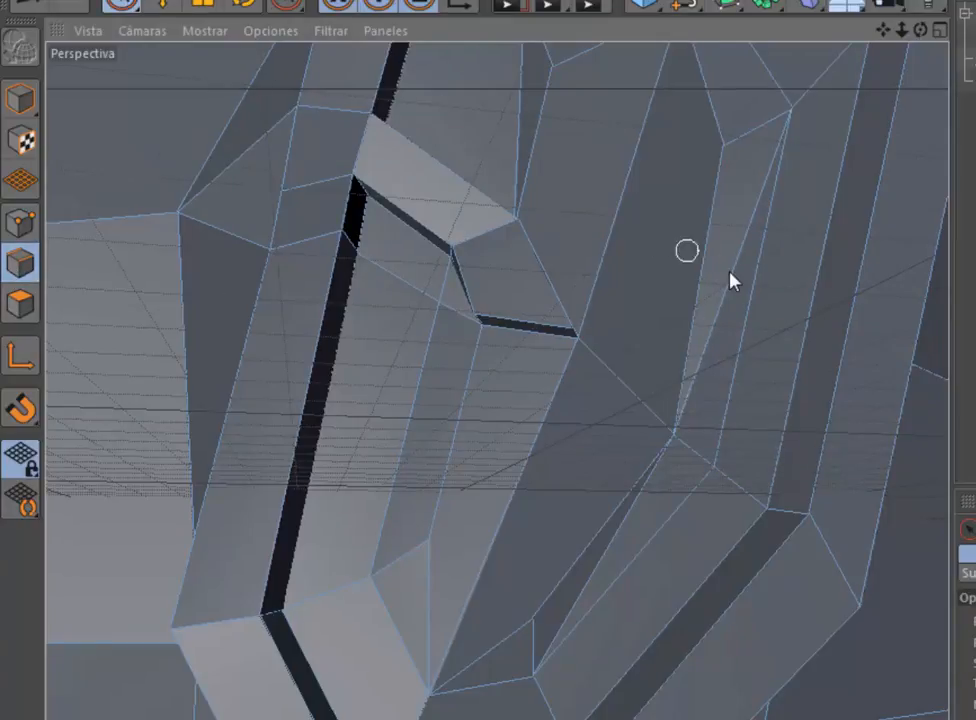
{"action": "left_click", "coordinate": [730, 281]}
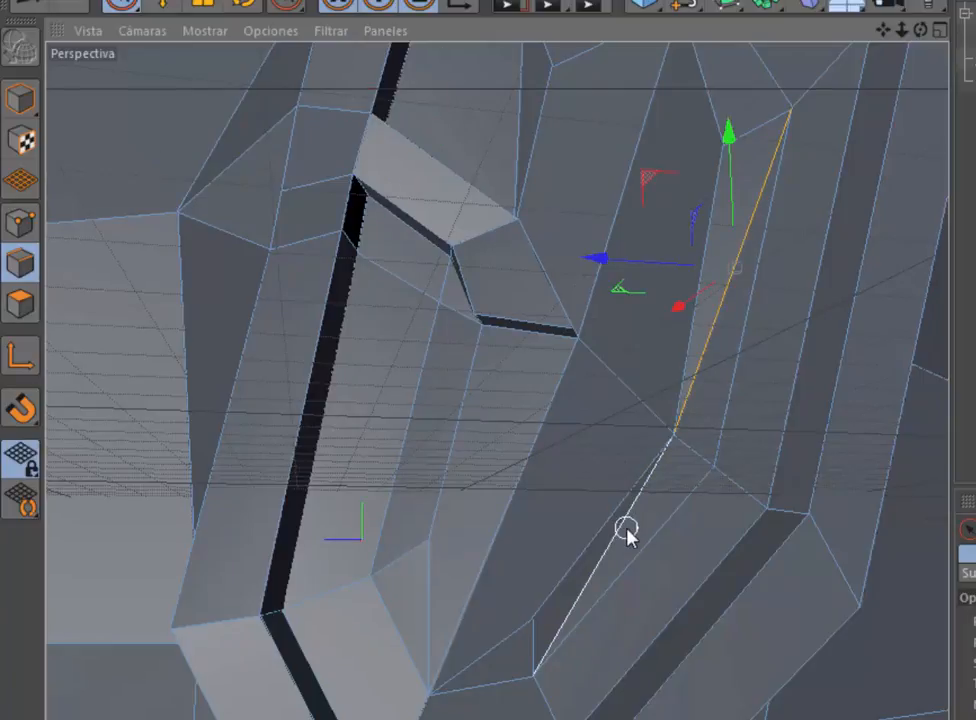
{"action": "left_click", "coordinate": [626, 533], "text": "shift"}
{"action": "left_click", "coordinate": [350, 1]}
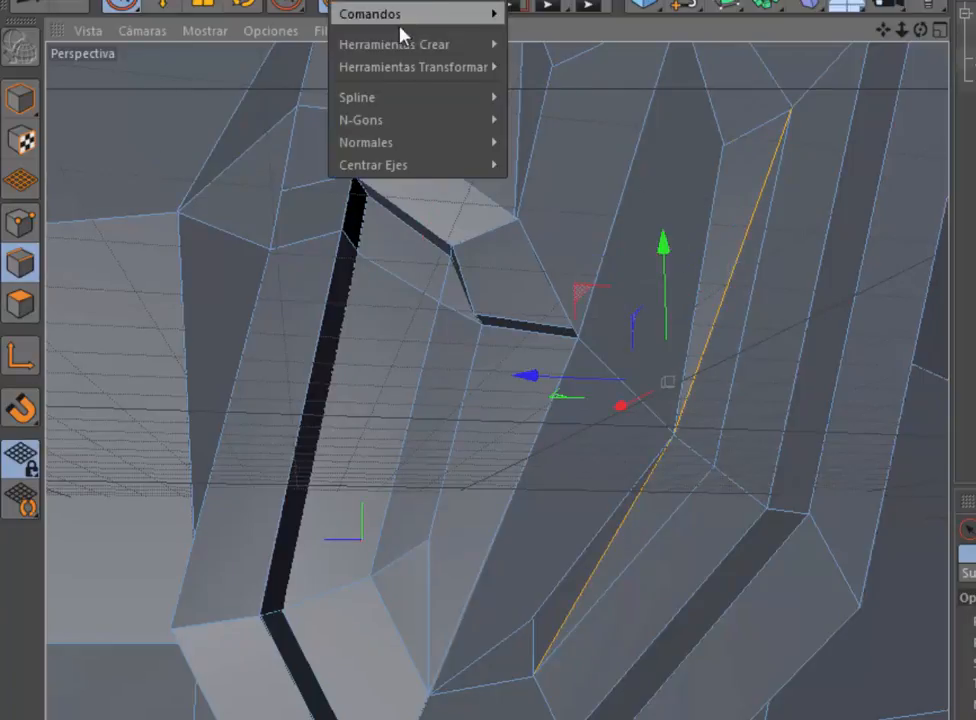
{"action": "mouse_move", "coordinate": [439, 39]}
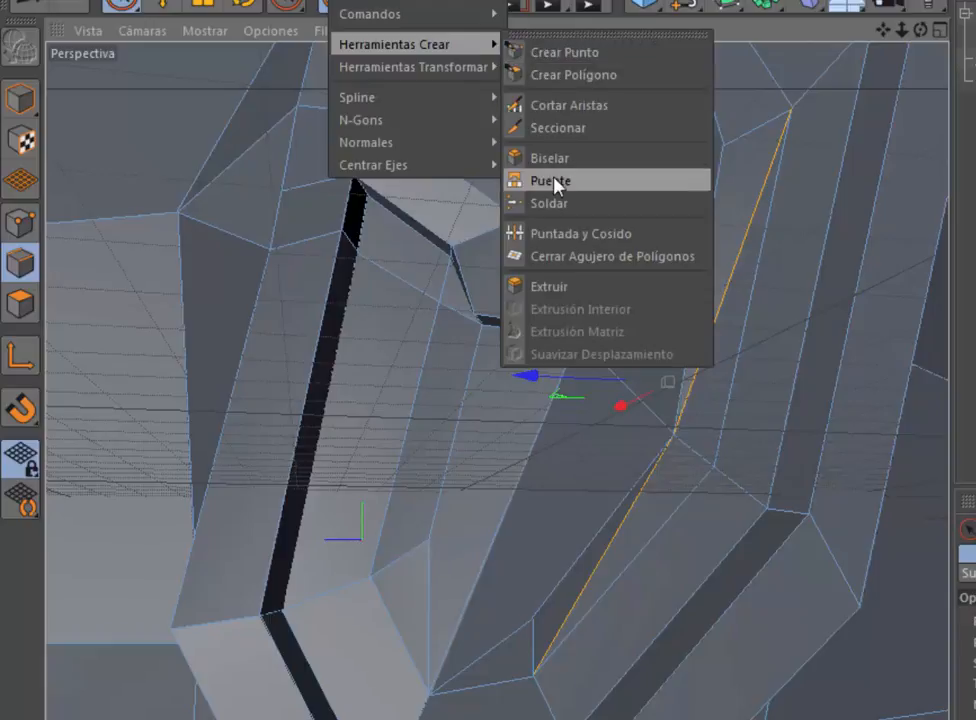
{"action": "mouse_move", "coordinate": [480, 18]}
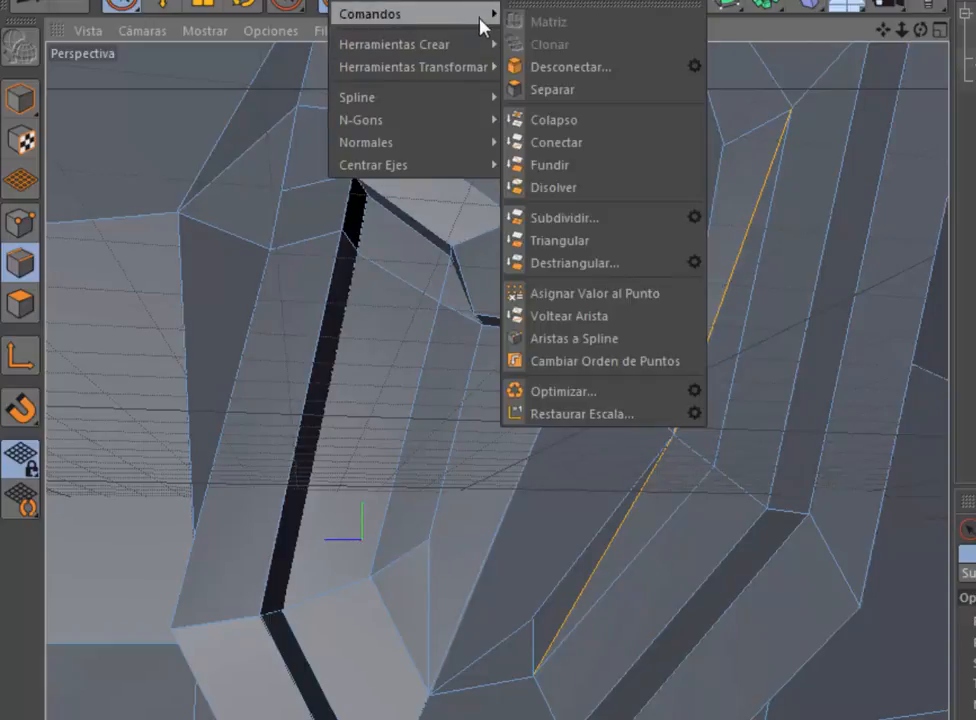
{"action": "left_click", "coordinate": [585, 195]}
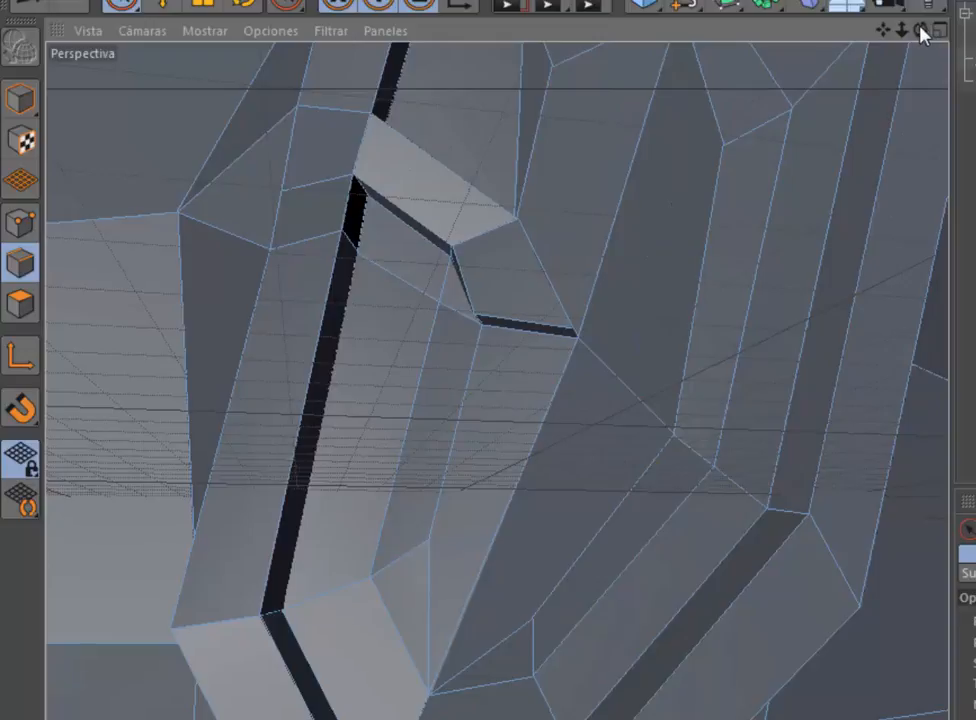
Step: Examine the reworked edge flow in the ear's hollow in the perspective view and against the side reference photo
{"action": "mouse_move", "coordinate": [921, 33]}
{"action": "left_mouse_down"}
{"action": "mouse_move", "coordinate": [948, 42]}
{"action": "mouse_move", "coordinate": [921, 33]}
{"action": "left_mouse_up"}
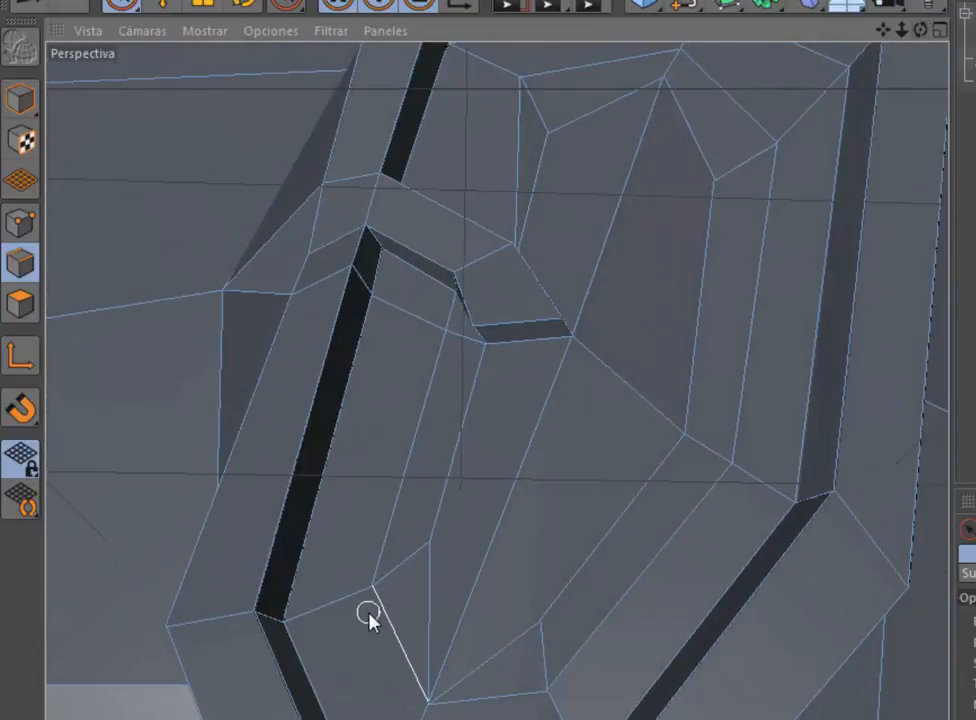
{"action": "scroll", "coordinate": [565, 598], "scroll_direction": "down", "scroll_amount": 2}
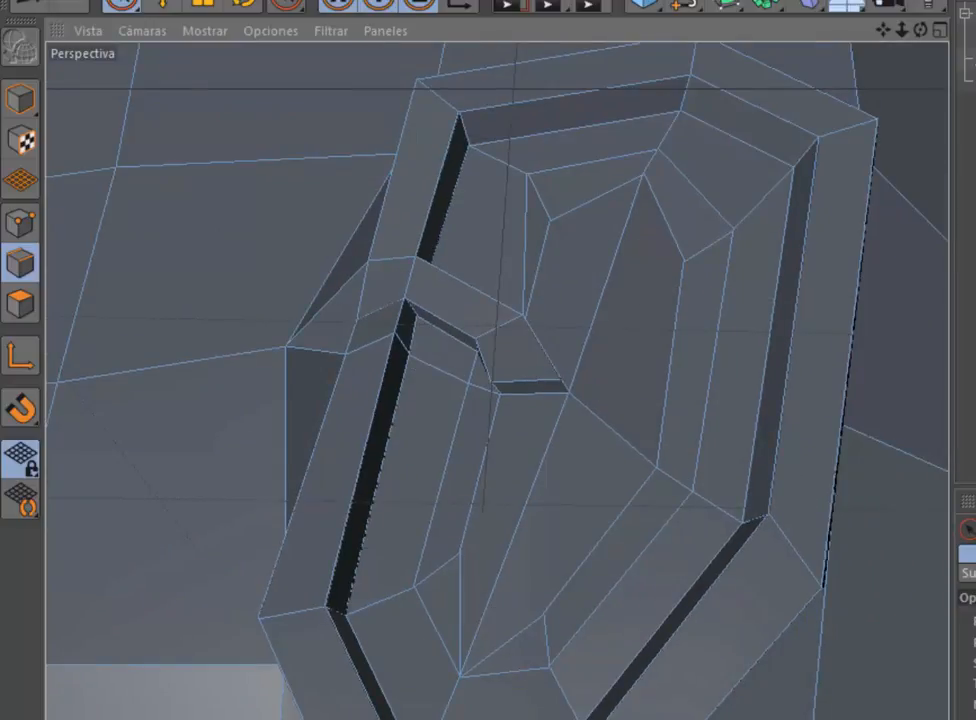
{"action": "left_click", "coordinate": [20, 308]}
{"action": "scroll", "coordinate": [563, 205], "scroll_direction": "up", "scroll_amount": 2}
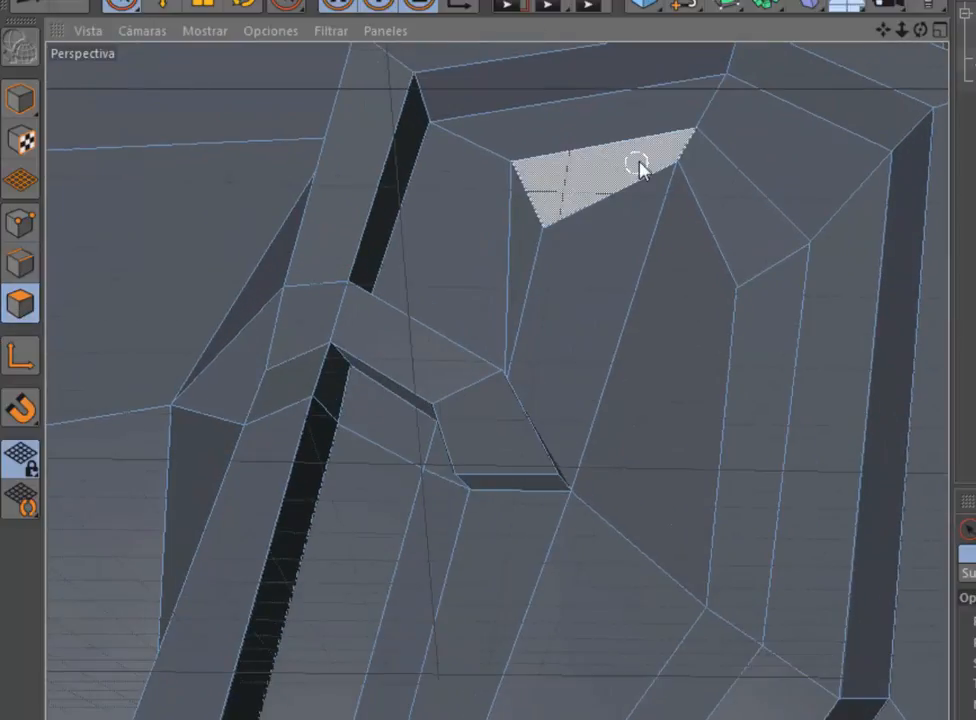
{"action": "left_click", "coordinate": [20, 222]}
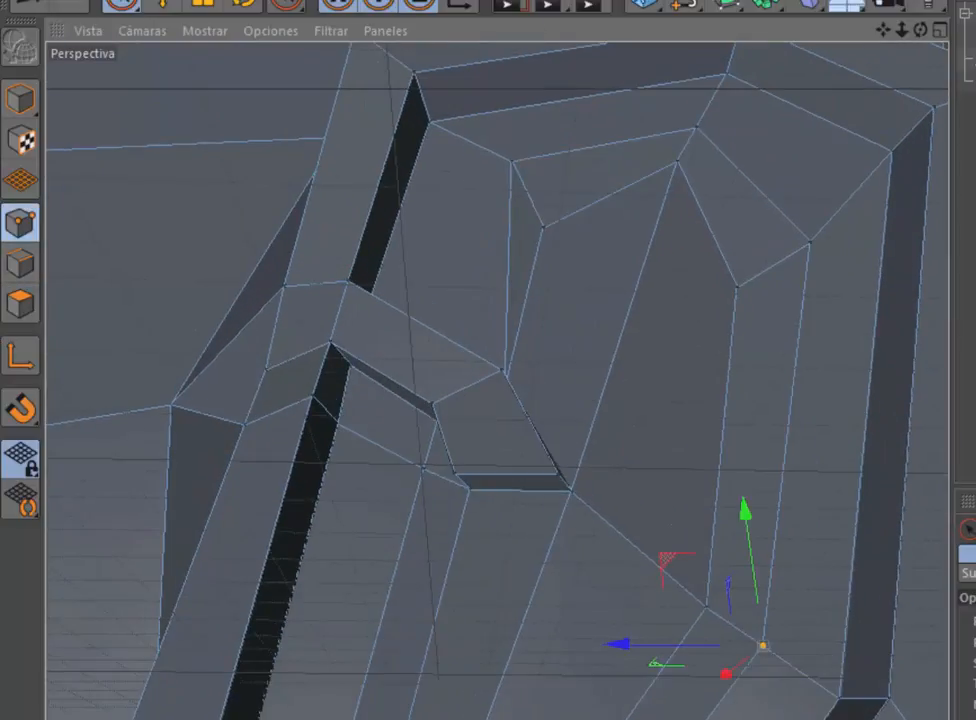
{"action": "left_click", "coordinate": [941, 31]}
{"action": "scroll", "coordinate": [283, 705], "scroll_direction": "up", "scroll_amount": 3}
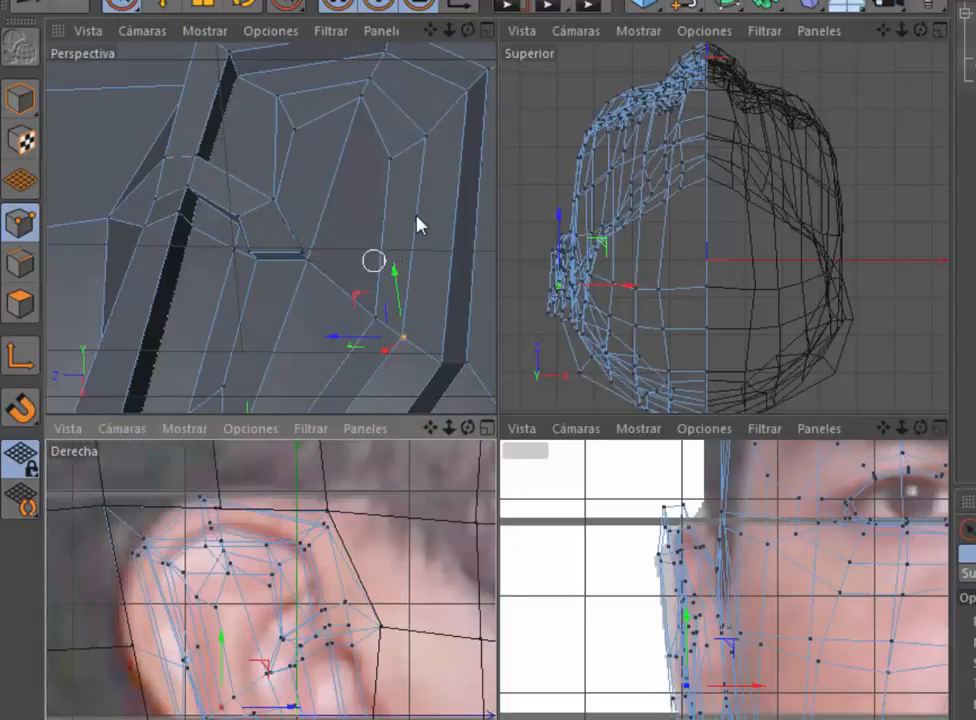
{"action": "scroll", "coordinate": [415, 218], "scroll_direction": "up", "scroll_amount": 3}
{"action": "scroll", "coordinate": [415, 218], "scroll_direction": "down", "scroll_amount": 3}
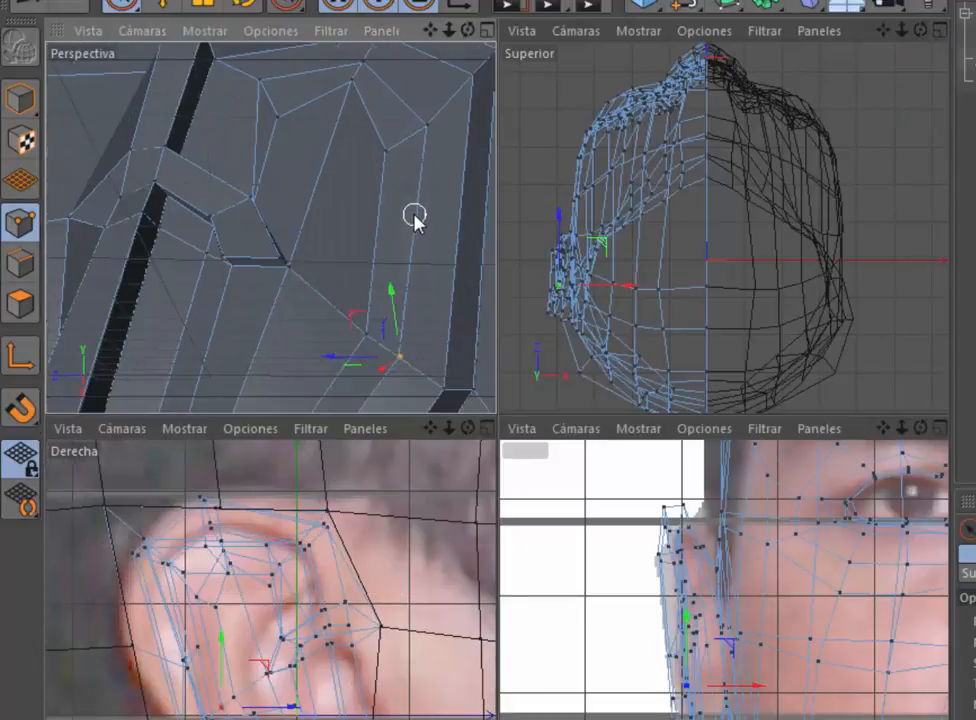
Step: Reposition the point pairs at the hollow's upper front and lower ends in the side view to follow the reference photo
{"action": "left_click", "coordinate": [352, 84]}
{"action": "scroll", "coordinate": [240, 596], "scroll_direction": "up", "scroll_amount": 3}
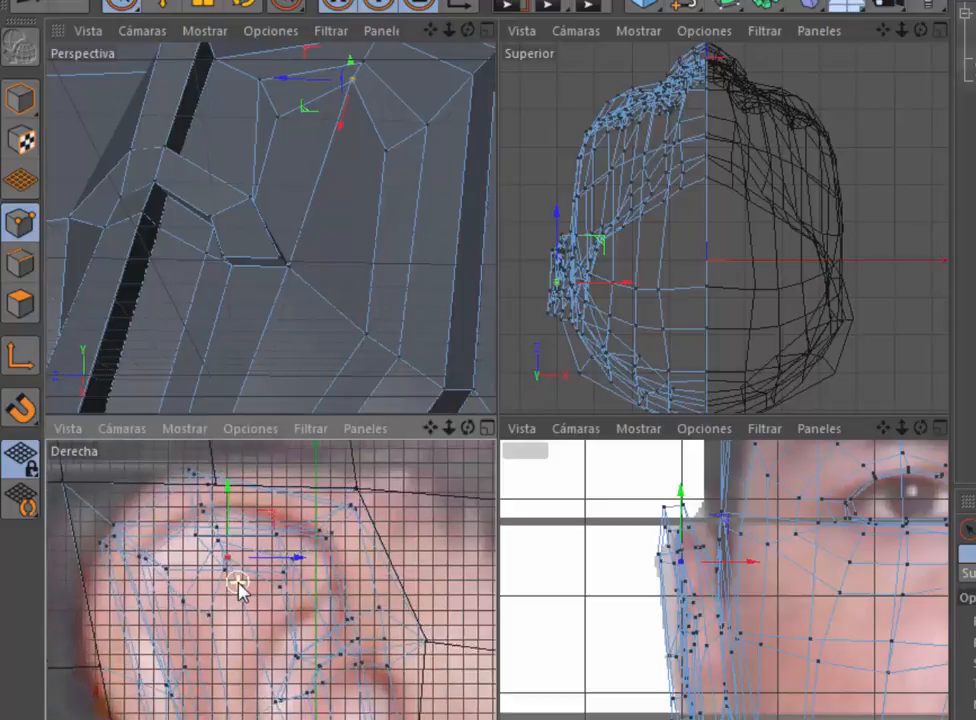
{"action": "left_click", "coordinate": [16, 308]}
{"action": "left_click_drag", "start_coordinate": [467, 30], "coordinate": [530, 40]}
{"action": "left_click", "coordinate": [20, 222]}
{"action": "left_click", "coordinate": [487, 428]}
{"action": "scroll", "coordinate": [564, 362], "scroll_direction": "down", "scroll_amount": 3}
{"action": "left_click_drag", "start_coordinate": [522, 330], "coordinate": [487, 346]}
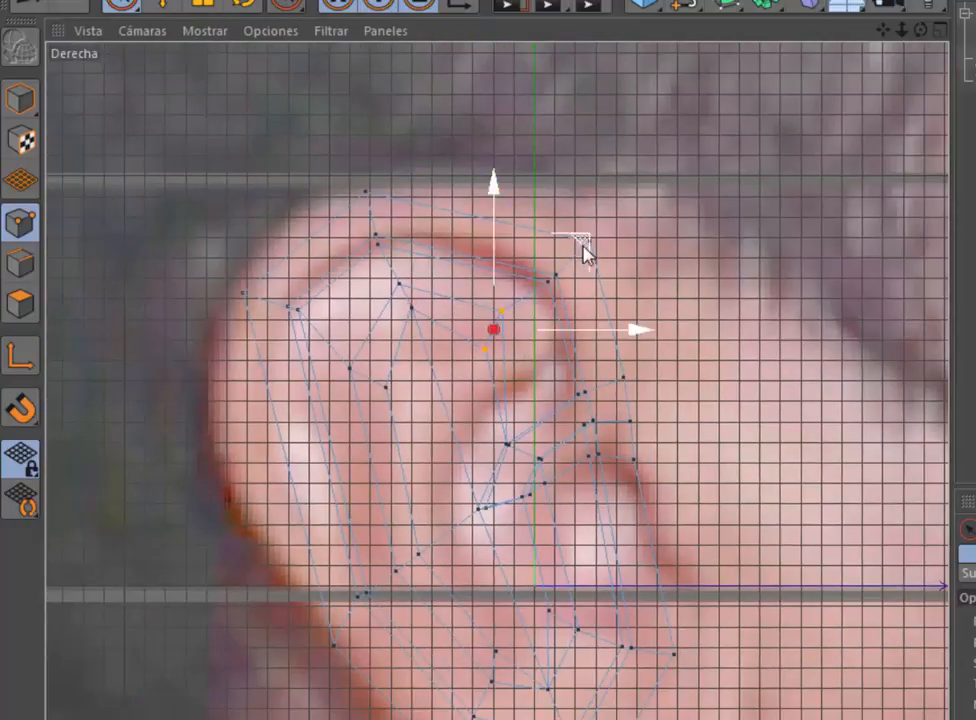
{"action": "left_click_drag", "start_coordinate": [585, 252], "coordinate": [565, 598]}
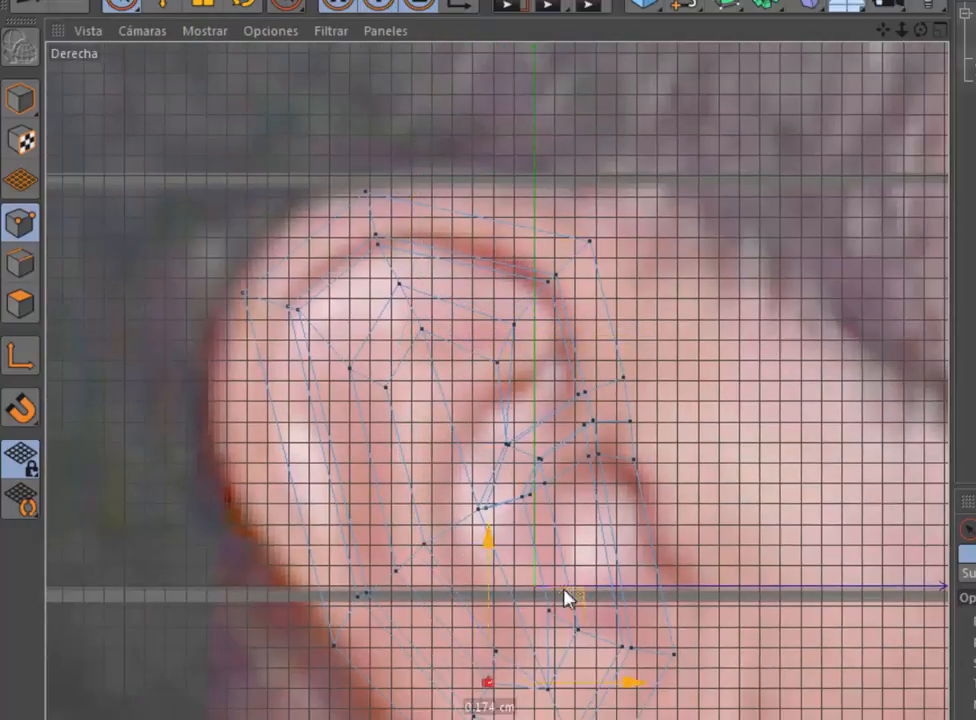
{"action": "scroll", "coordinate": [632, 668], "scroll_direction": "up", "scroll_amount": 2}
Step: Shift the paired points along the hollow's upper, rear and lower curve in the side view to match the reference photo's fold
{"action": "scroll", "coordinate": [562, 478], "scroll_direction": "down", "scroll_amount": 2}
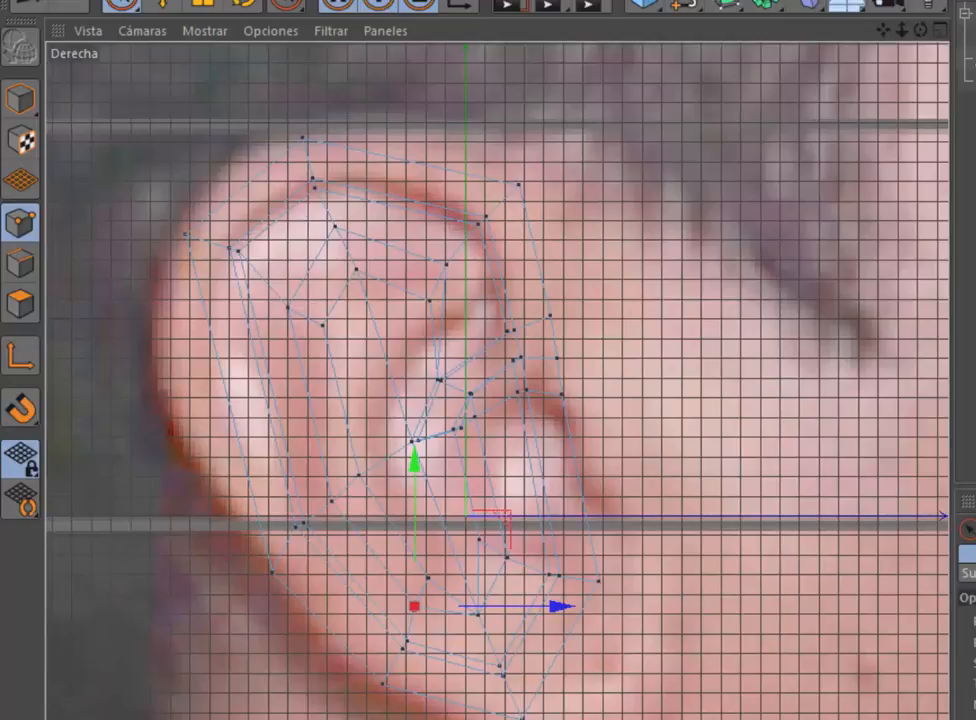
{"action": "left_click_drag", "start_coordinate": [335, 227], "coordinate": [356, 269]}
{"action": "left_click_drag", "start_coordinate": [433, 163], "coordinate": [451, 211]}
{"action": "left_click_drag", "start_coordinate": [288, 308], "coordinate": [322, 325]}
{"action": "left_click_drag", "start_coordinate": [395, 231], "coordinate": [414, 288]}
{"action": "left_click_drag", "start_coordinate": [331, 501], "coordinate": [364, 479]}
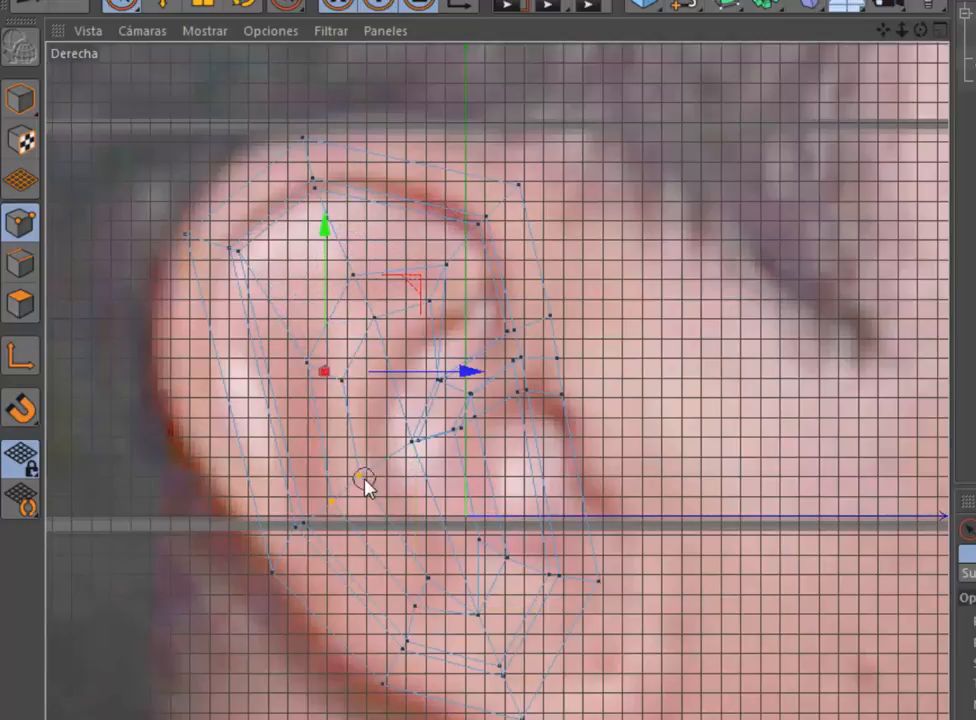
{"action": "left_click_drag", "start_coordinate": [433, 402], "coordinate": [449, 414]}
{"action": "left_click", "coordinate": [428, 580]}
{"action": "left_click_drag", "start_coordinate": [511, 485], "coordinate": [514, 482]}
{"action": "scroll", "coordinate": [479, 311], "scroll_direction": "up", "scroll_amount": 2}
{"action": "left_click", "coordinate": [427, 240]}
{"action": "left_click_drag", "start_coordinate": [524, 161], "coordinate": [554, 173]}
Step: Select the face strip along the hollow's top and rear and move it slightly outward from the head along the X axis
{"action": "middle_click", "coordinate": [795, 282]}
{"action": "key", "text": "Return"}
{"action": "key", "text": "Return"}
{"action": "mouse_move", "coordinate": [172, 368]}
{"action": "left_mouse_down"}
{"action": "mouse_move", "coordinate": [241, 183]}
{"action": "mouse_move", "coordinate": [204, 124]}
{"action": "left_mouse_up"}
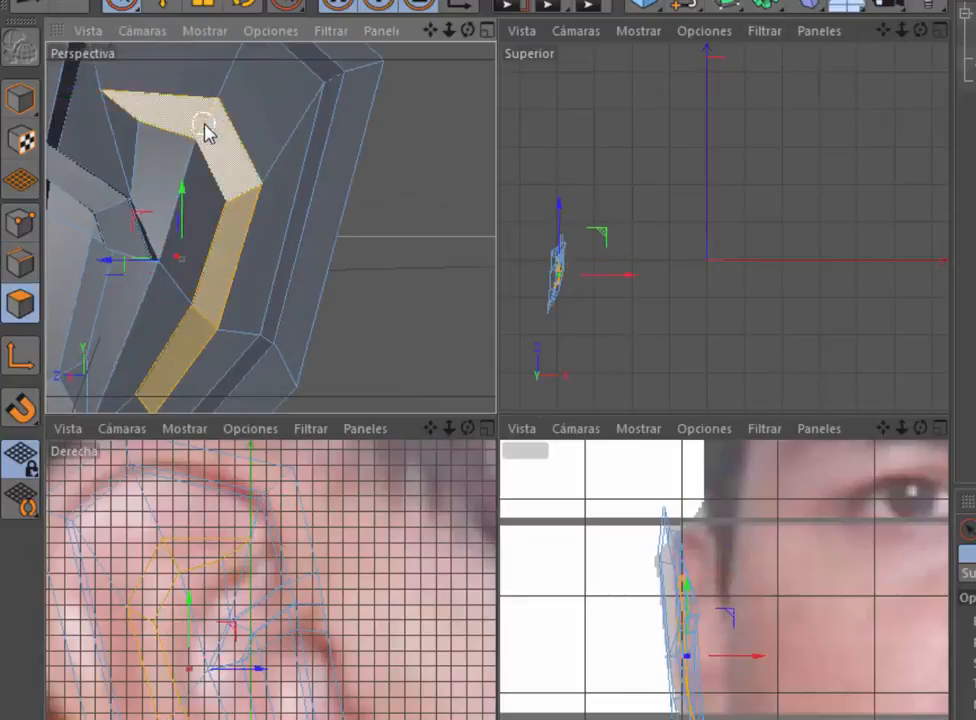
{"action": "scroll", "coordinate": [204, 124], "scroll_direction": "down", "scroll_amount": 2}
{"action": "left_click", "coordinate": [190, 2]}
{"action": "left_click", "coordinate": [240, 440]}
{"action": "left_click_drag", "start_coordinate": [757, 659], "coordinate": [741, 660]}
{"action": "left_click", "coordinate": [243, 4]}
{"action": "left_click_drag", "start_coordinate": [468, 30], "coordinate": [510, 36]}
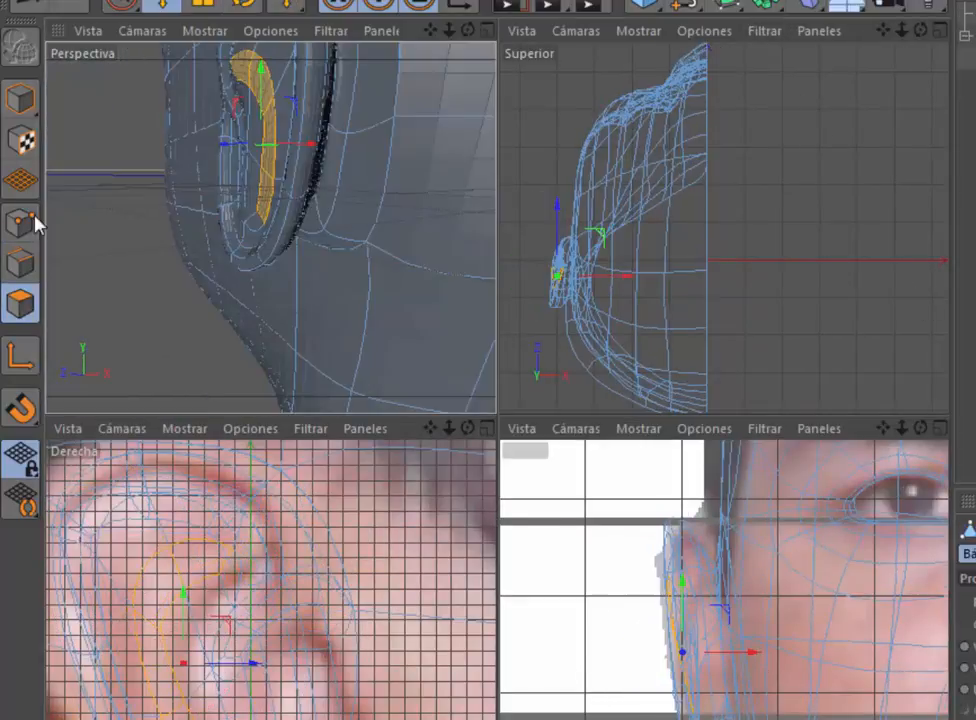
Step: Weld the point beside the ear's lower rear edge onto the neighbouring head point behind it
{"action": "left_click", "coordinate": [20, 222]}
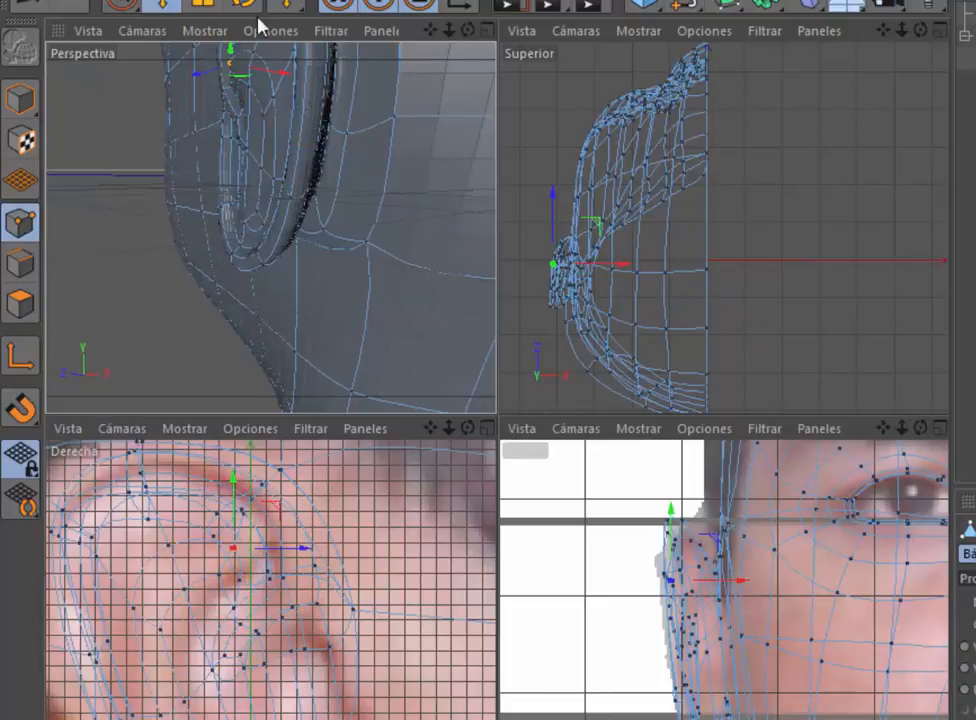
{"action": "left_click", "coordinate": [122, 4]}
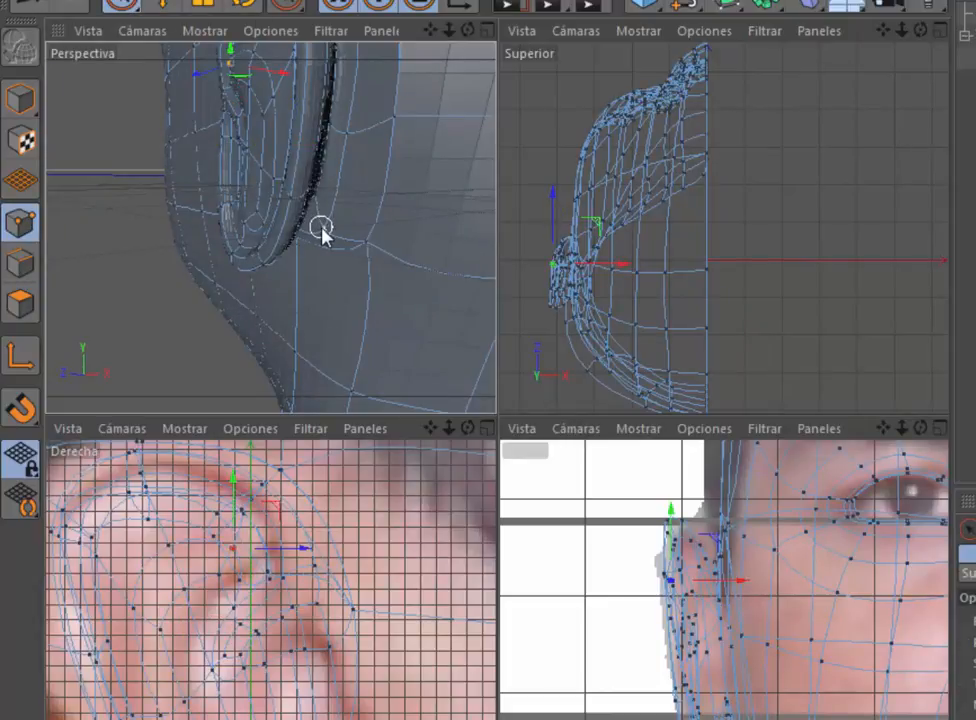
{"action": "left_click_drag", "start_coordinate": [320, 230], "coordinate": [372, 242]}
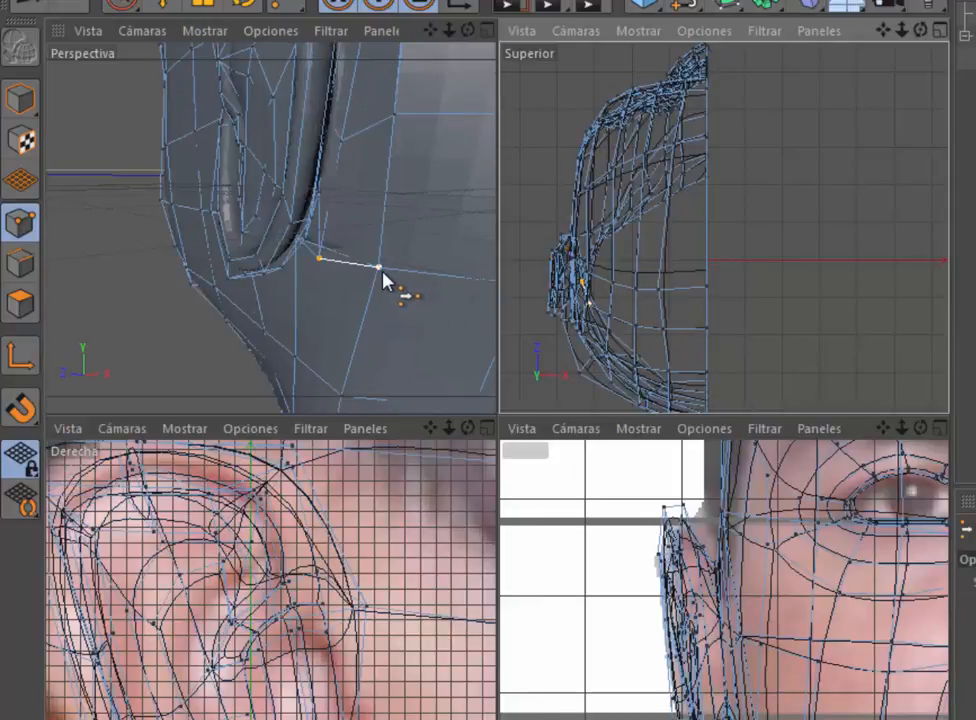
{"action": "left_click", "coordinate": [382, 271]}
{"action": "left_click_drag", "start_coordinate": [430, 30], "coordinate": [440, 236]}
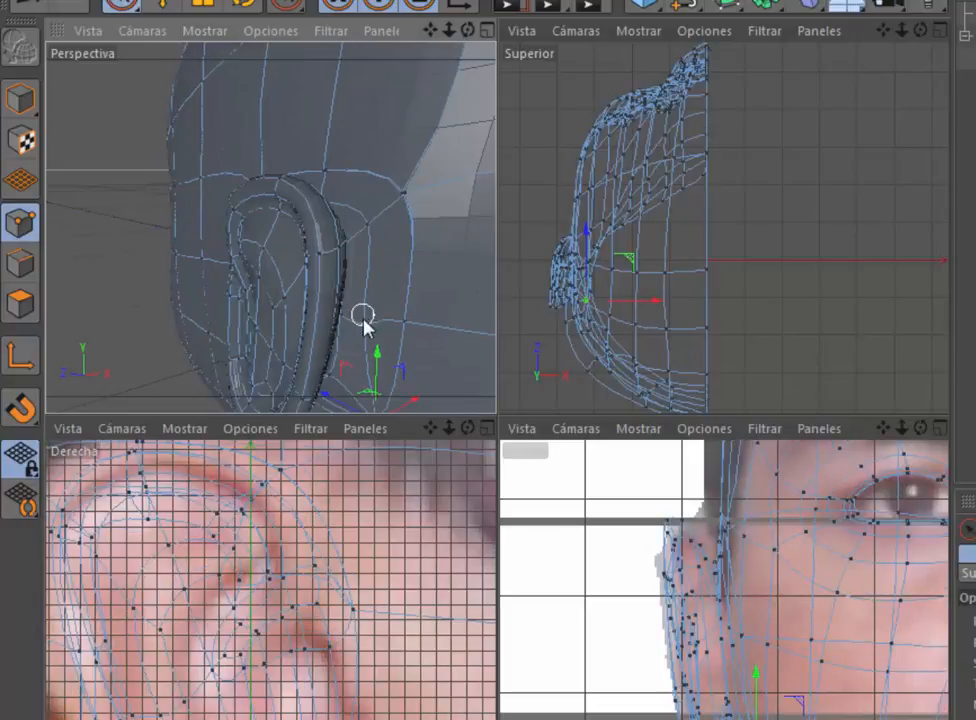
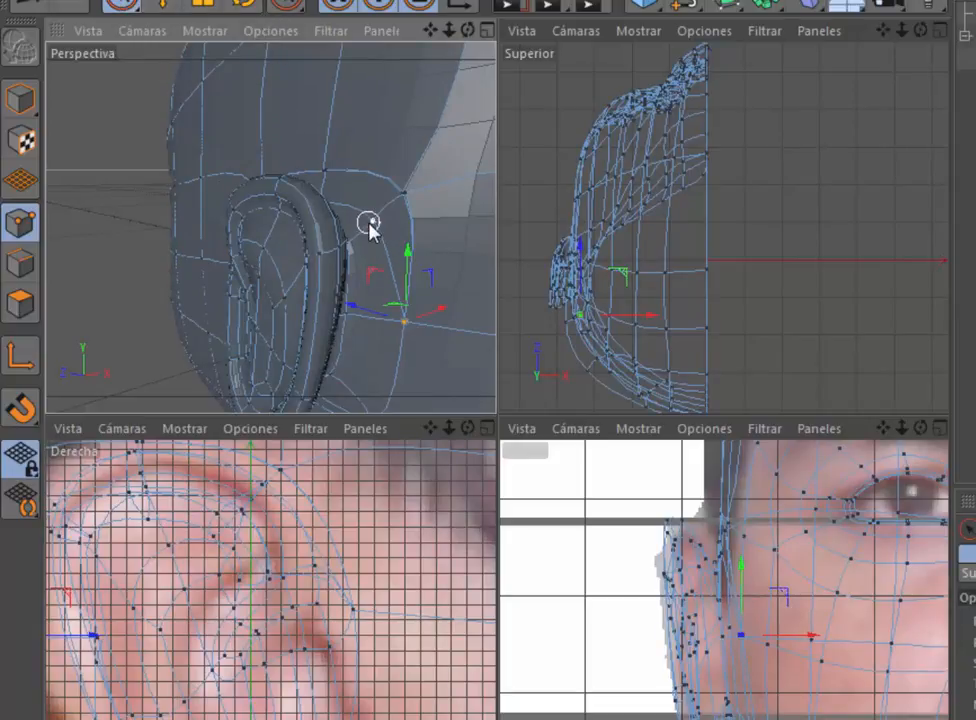
Step: Weld the nearly coincident points at the head mesh's corner above and behind the ear
{"action": "left_click", "coordinate": [405, 196]}
{"action": "scroll", "coordinate": [395, 218], "scroll_direction": "up", "scroll_amount": 3}
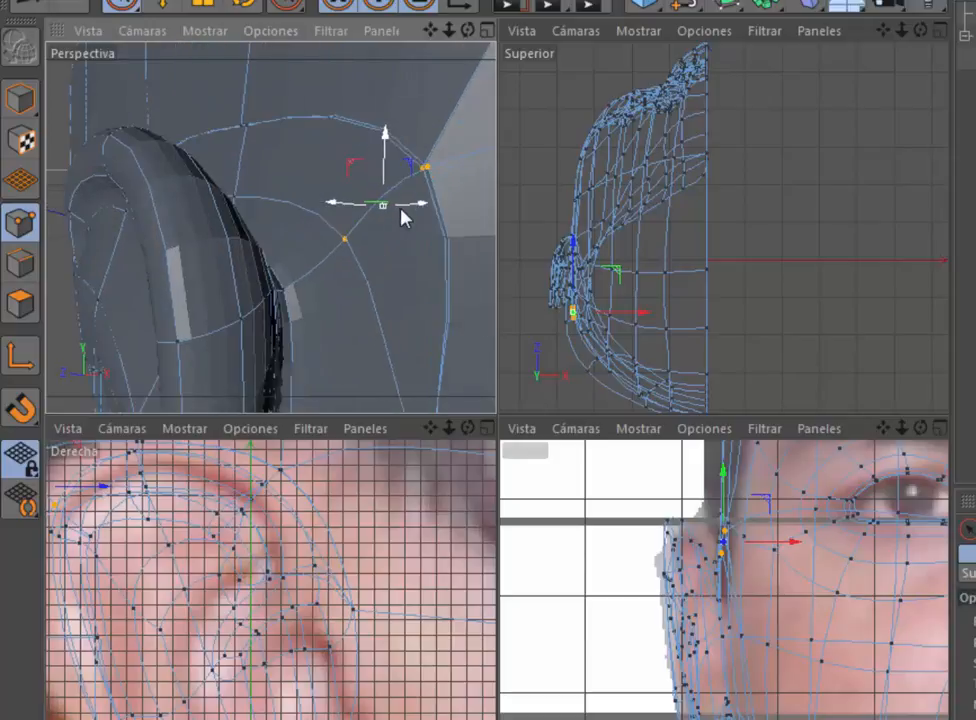
{"action": "left_click", "coordinate": [429, 169]}
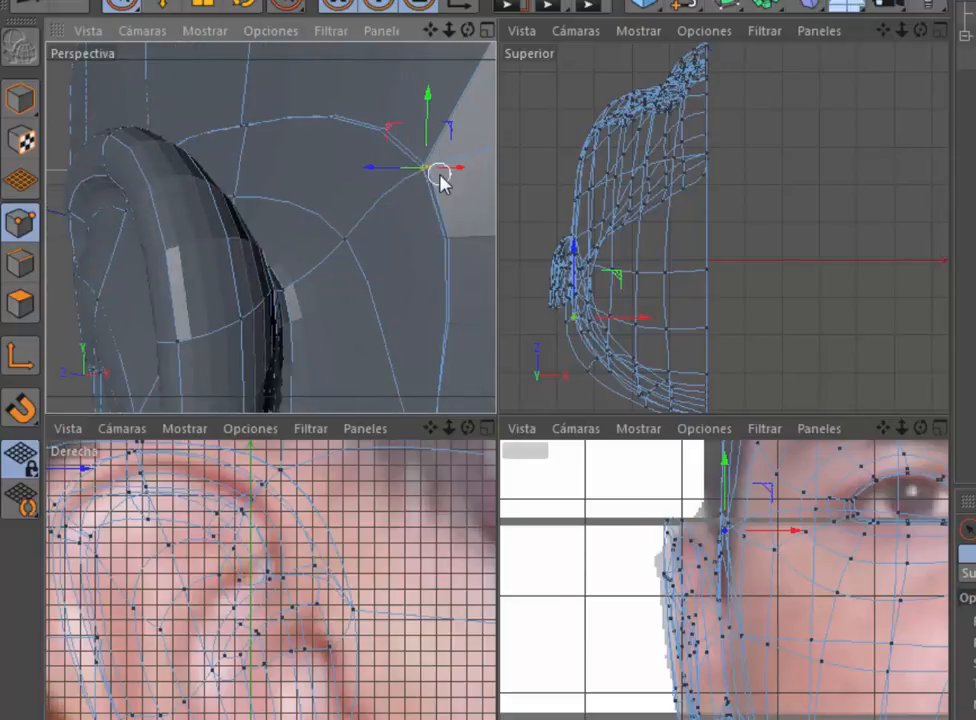
{"action": "key", "text": "m"}
{"action": "key", "text": "q"}
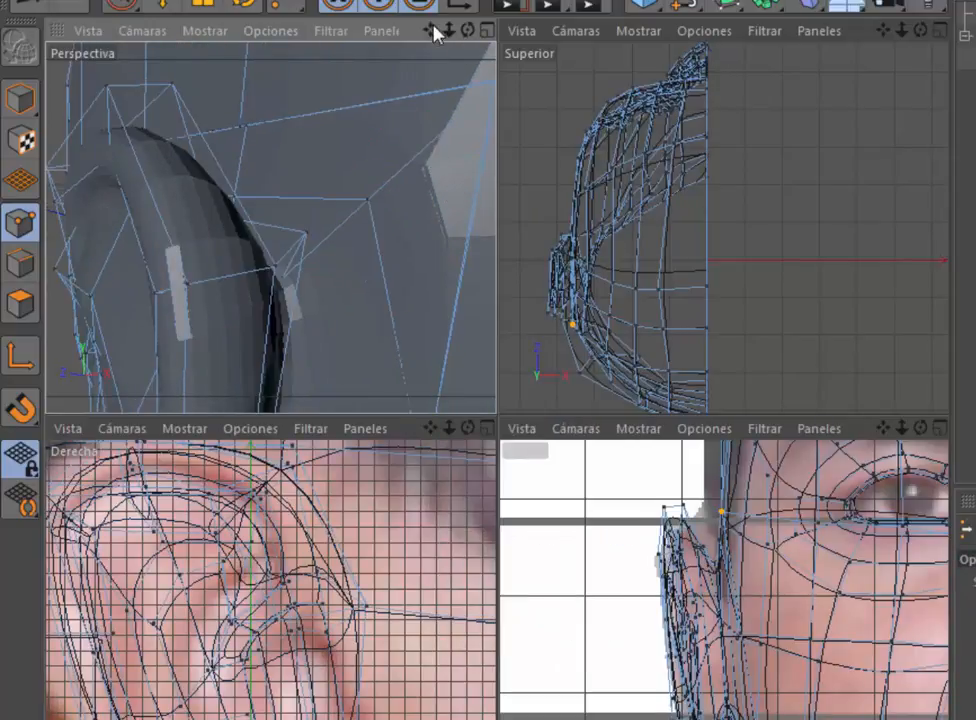
{"action": "left_click_drag", "start_coordinate": [432, 30], "coordinate": [270, 195]}
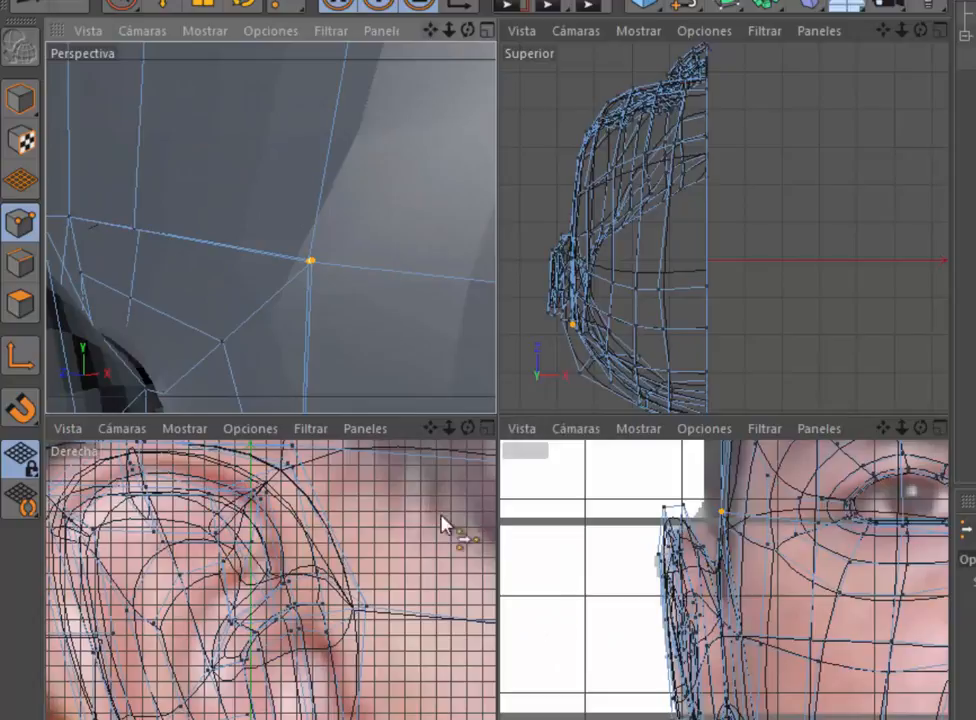
{"action": "left_click", "coordinate": [317, 263]}
Step: Weld the point between the ear's rim and the upper rear corner onto that corner point
{"action": "left_click", "coordinate": [133, 6]}
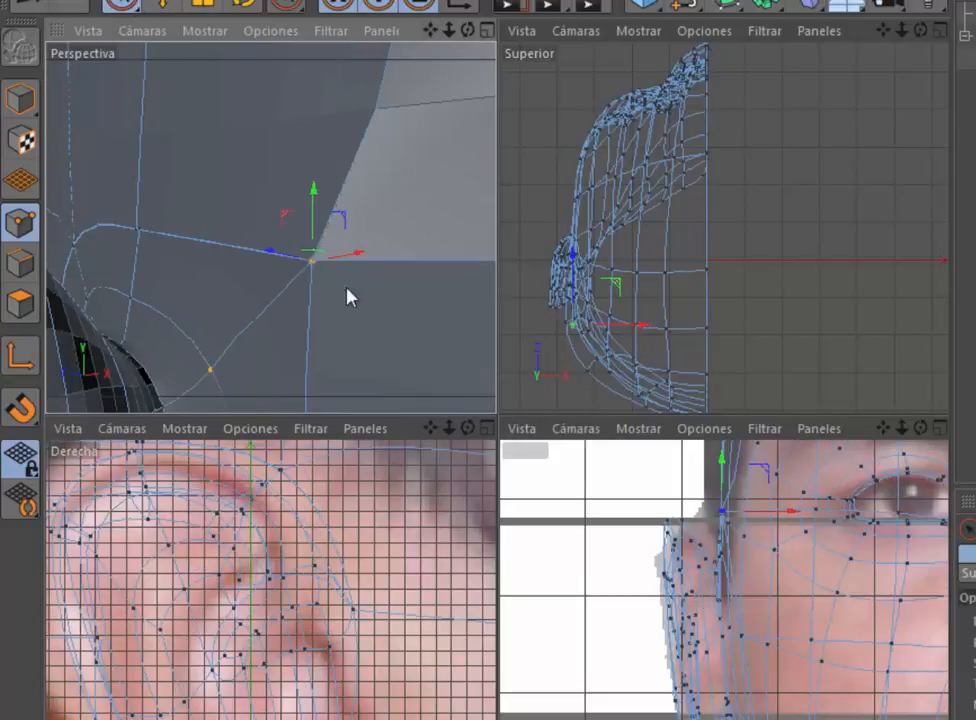
{"action": "key", "text": "m"}
{"action": "key", "text": "q"}
{"action": "left_click", "coordinate": [312, 263]}
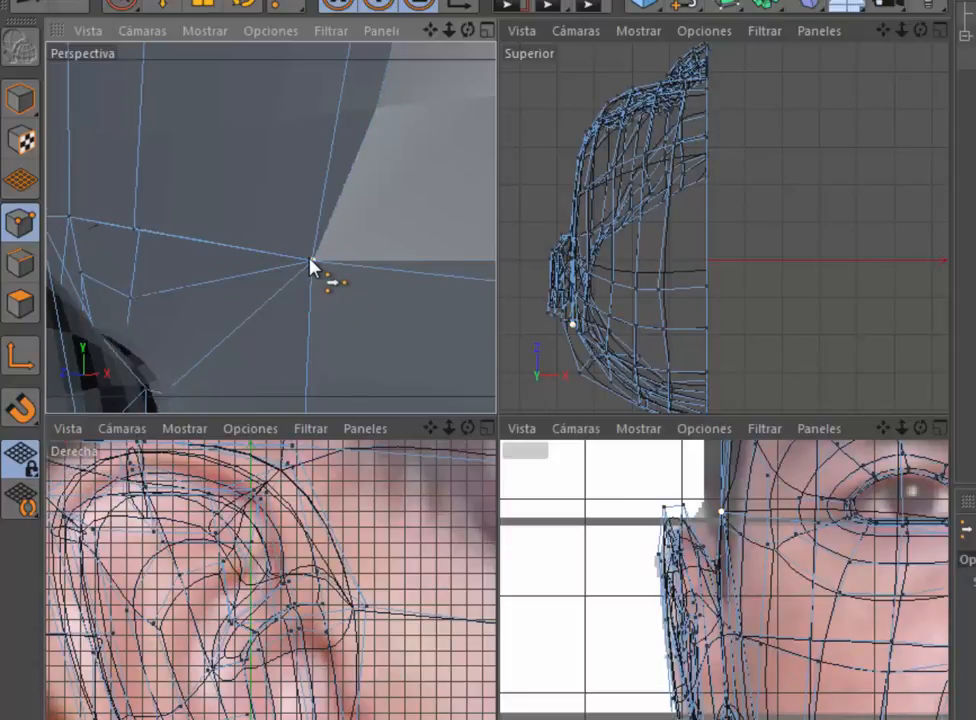
Step: Weld the neighbouring seam points above the ear to the adjacent points of the head mesh
{"action": "left_click", "coordinate": [132, 8]}
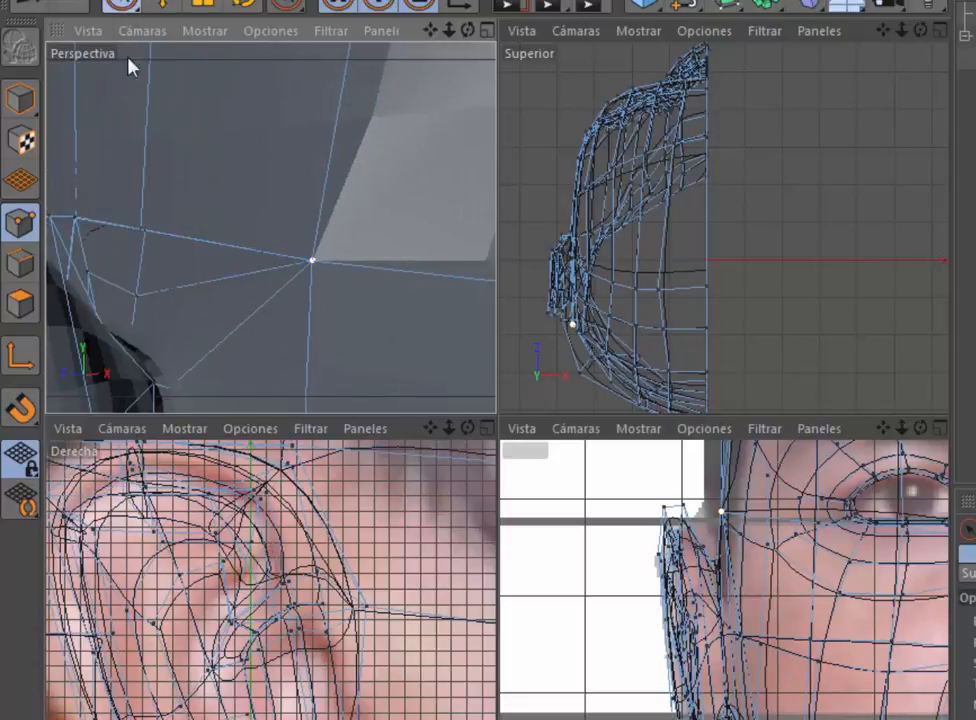
{"action": "left_click", "coordinate": [142, 229]}
{"action": "key", "text": "space"}
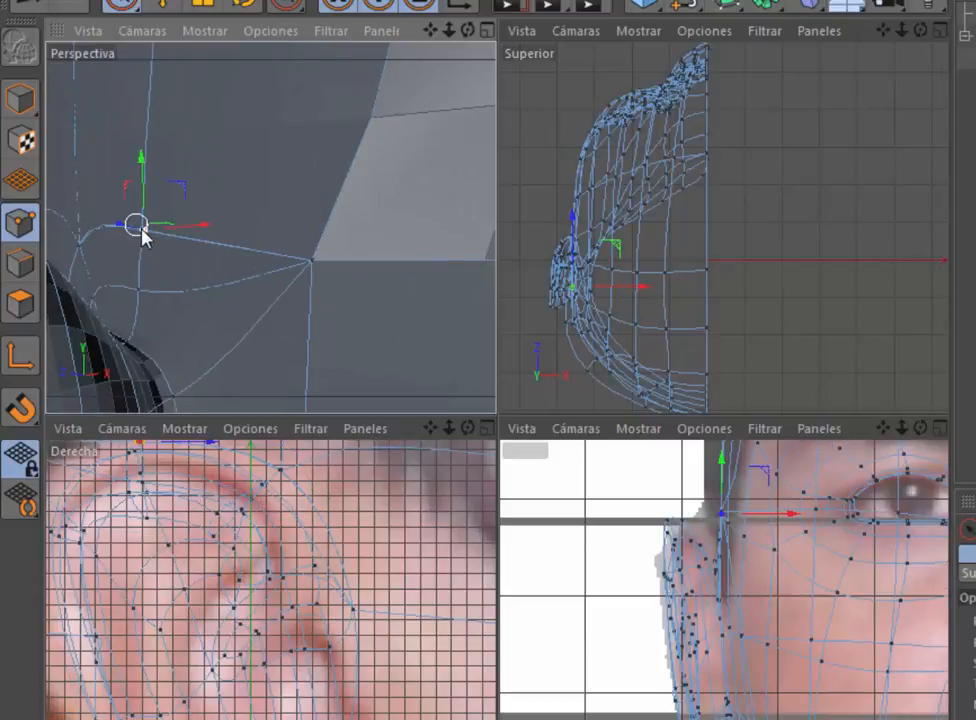
{"action": "key", "text": "m"}
{"action": "key", "text": "q"}
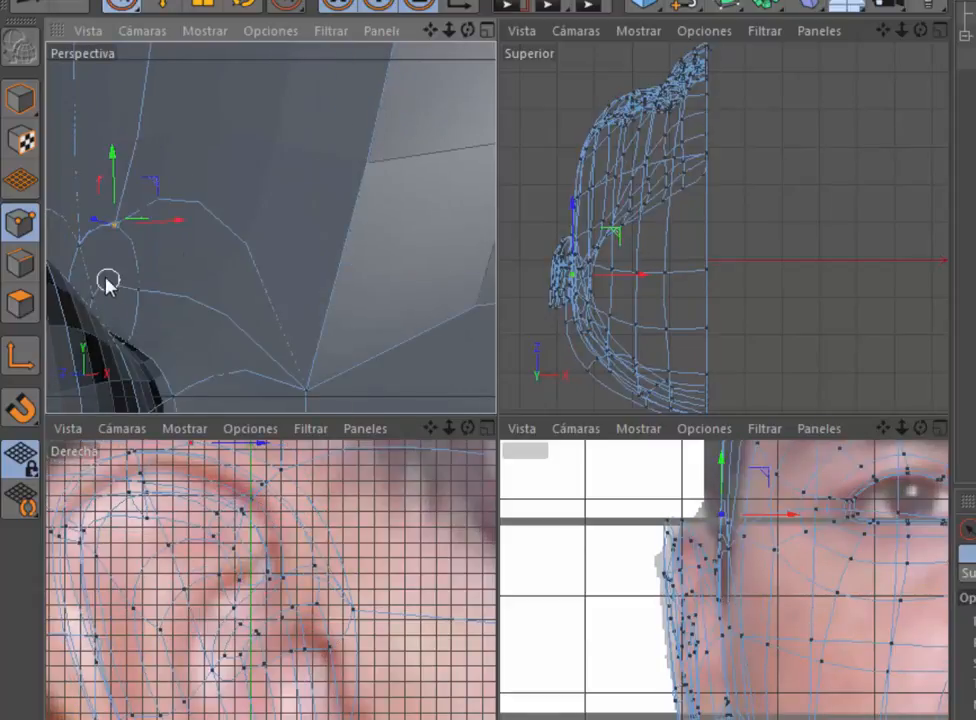
{"action": "key", "text": "m"}
{"action": "key", "text": "q"}
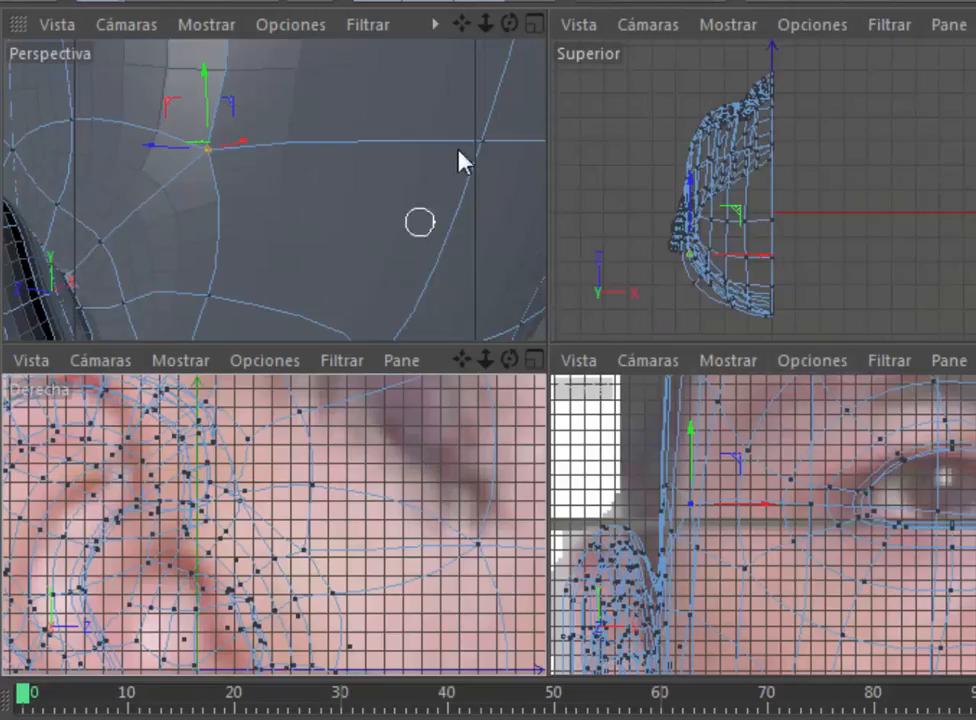
Step: Merge the boca.1 and Cubo objects into a single mesh with Connect + Delete (Conectar+Eliminar)
{"action": "mouse_move", "coordinate": [470, 22]}
{"action": "left_mouse_down"}
{"action": "mouse_move", "coordinate": [696, 4]}
{"action": "mouse_move", "coordinate": [476, 27]}
{"action": "left_mouse_up"}
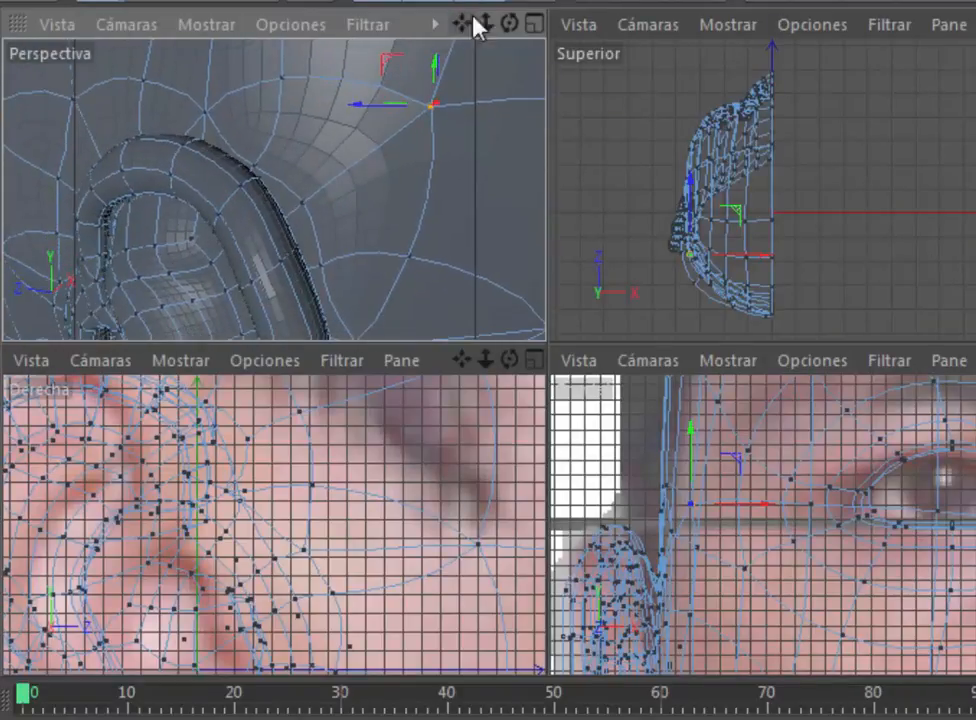
{"action": "left_click", "coordinate": [530, 22]}
{"action": "scroll", "coordinate": [706, 195], "scroll_direction": "down", "scroll_amount": 6}
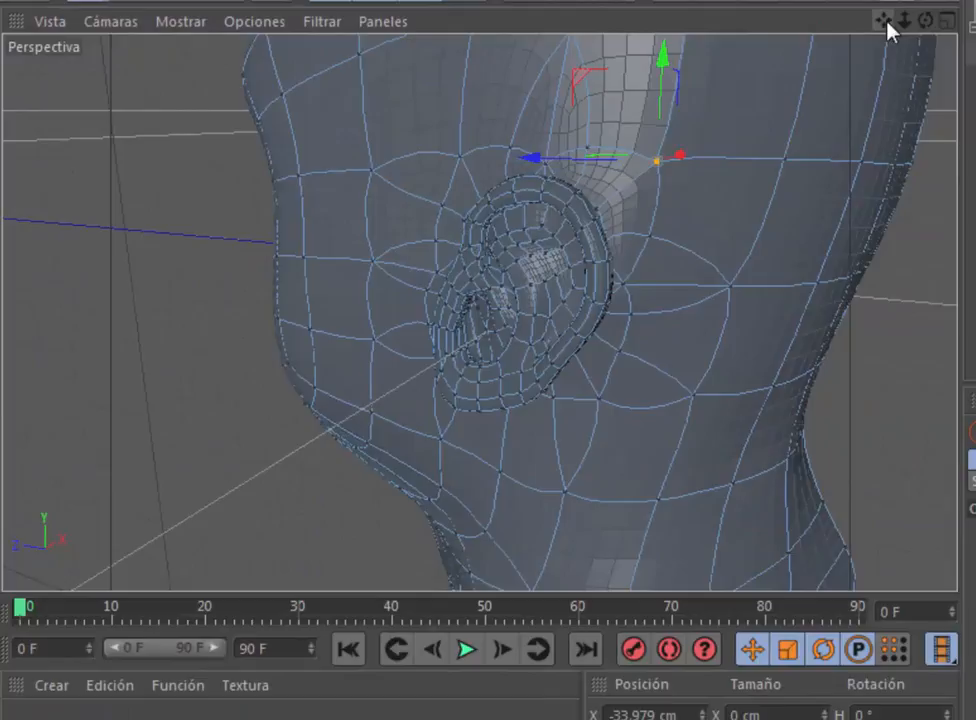
{"action": "left_click_drag", "start_coordinate": [886, 21], "coordinate": [660, 0]}
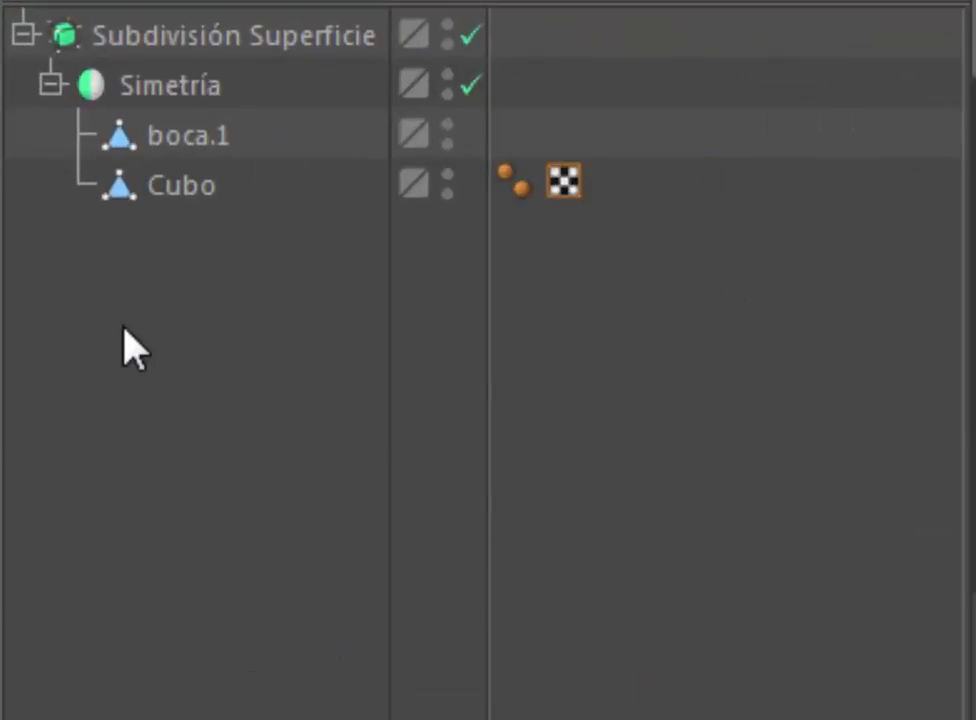
{"action": "left_click_drag", "start_coordinate": [124, 225], "coordinate": [107, 138]}
{"action": "right_click", "coordinate": [124, 148]}
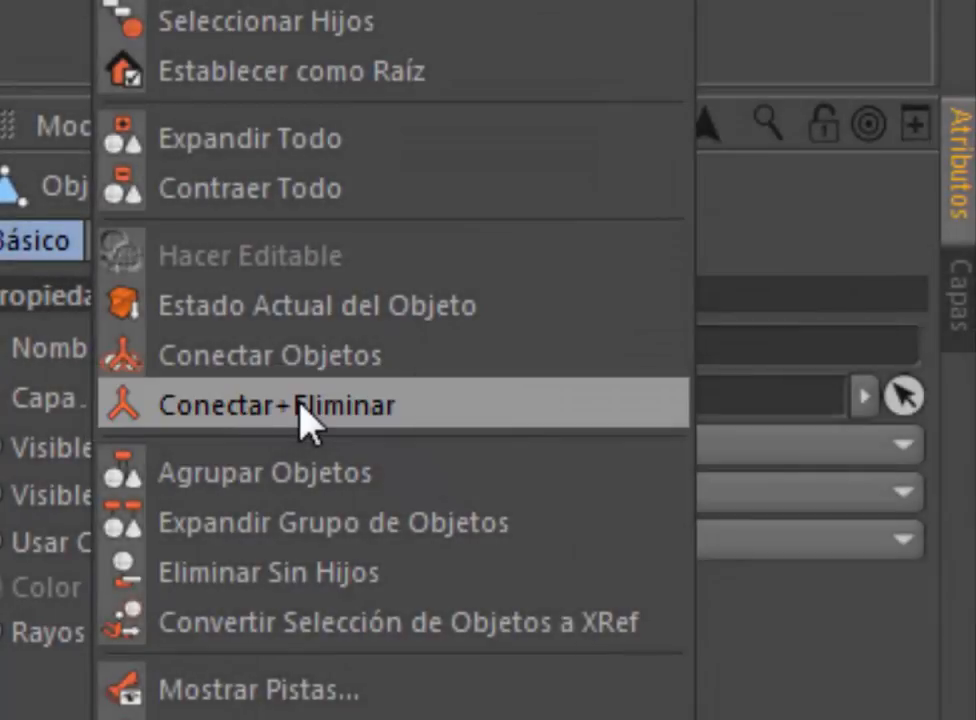
{"action": "left_click", "coordinate": [300, 405]}
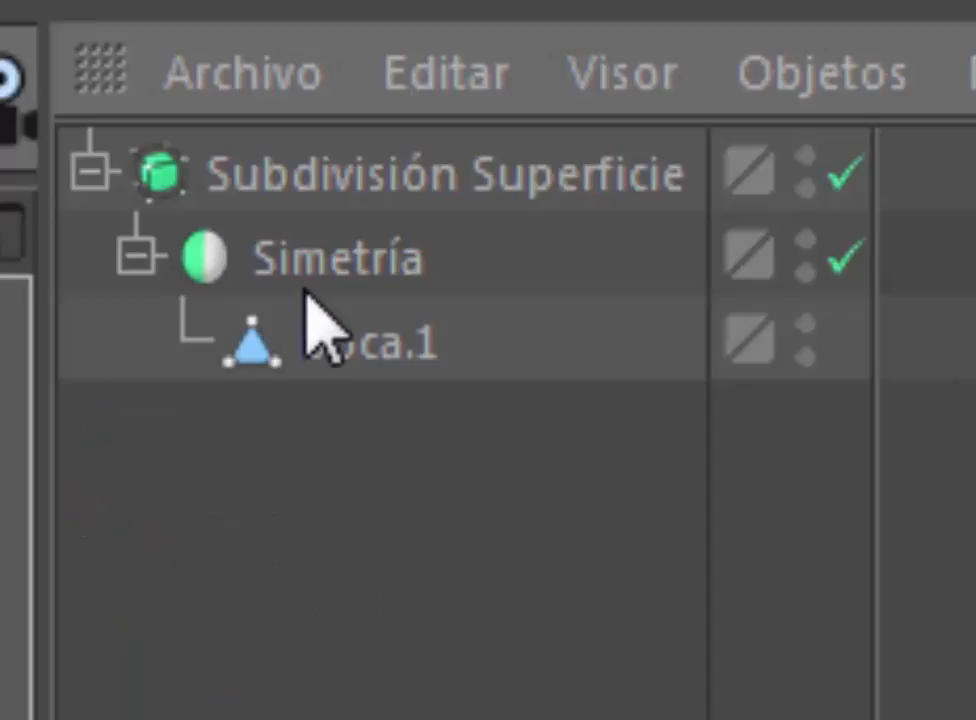
Step: Select the merged boca.1 object and turn off its visibility in the editor
{"action": "left_click", "coordinate": [304, 355]}
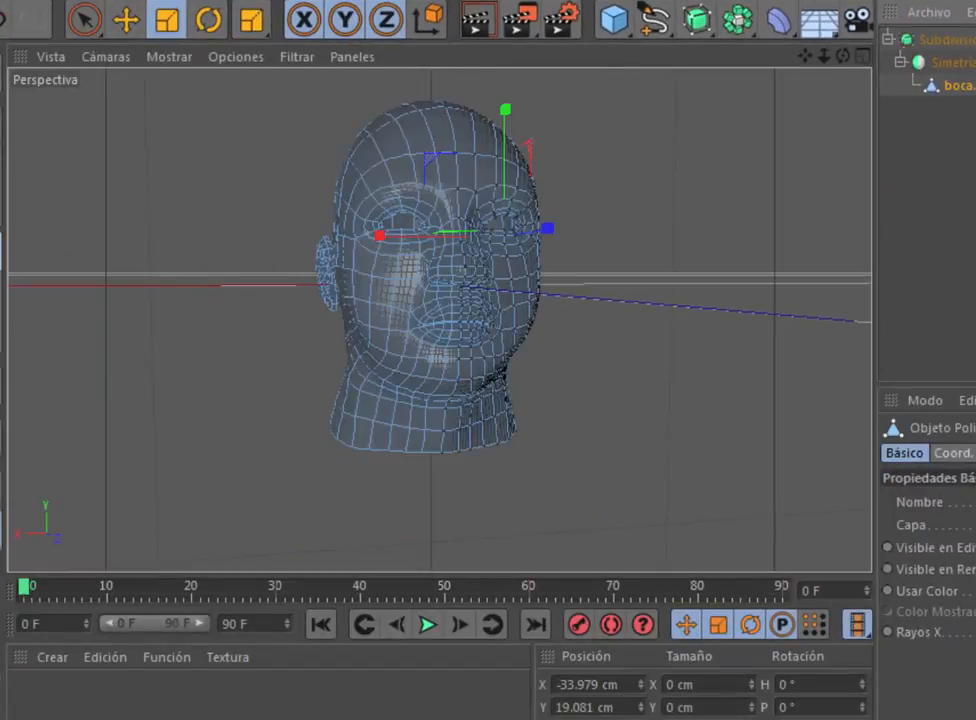
{"action": "left_click", "coordinate": [97, 16]}
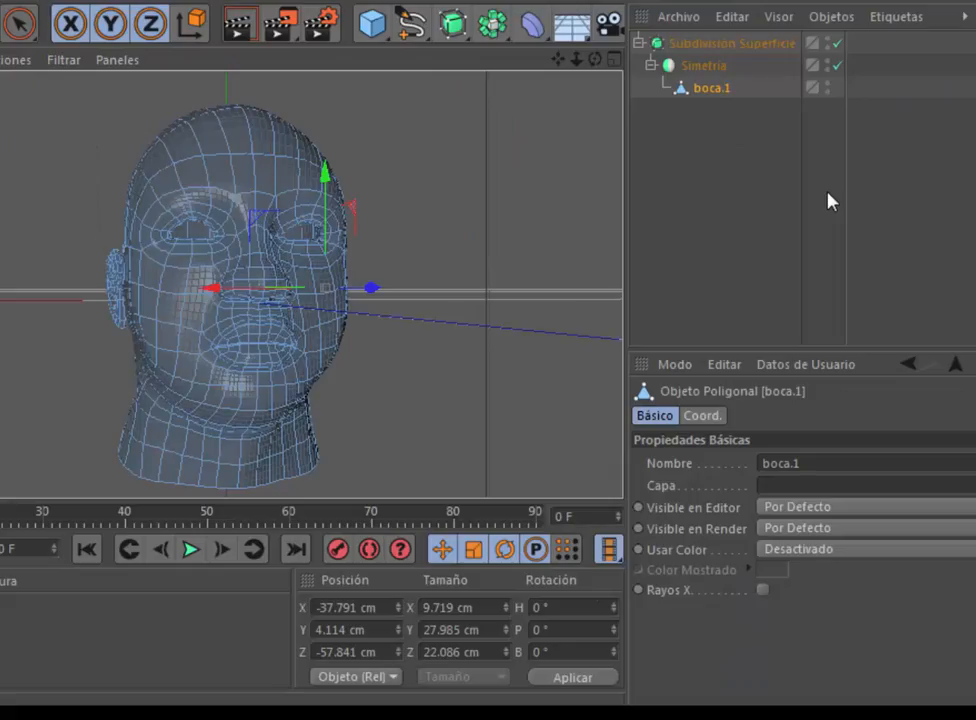
{"action": "left_click", "coordinate": [830, 86]}
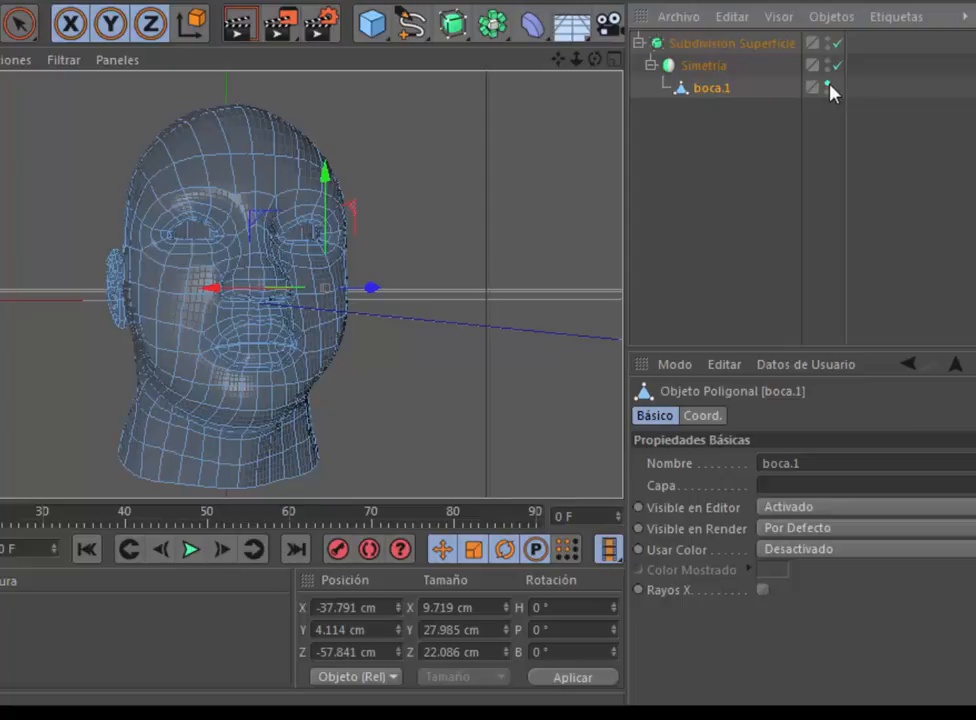
{"action": "left_click", "coordinate": [830, 86]}
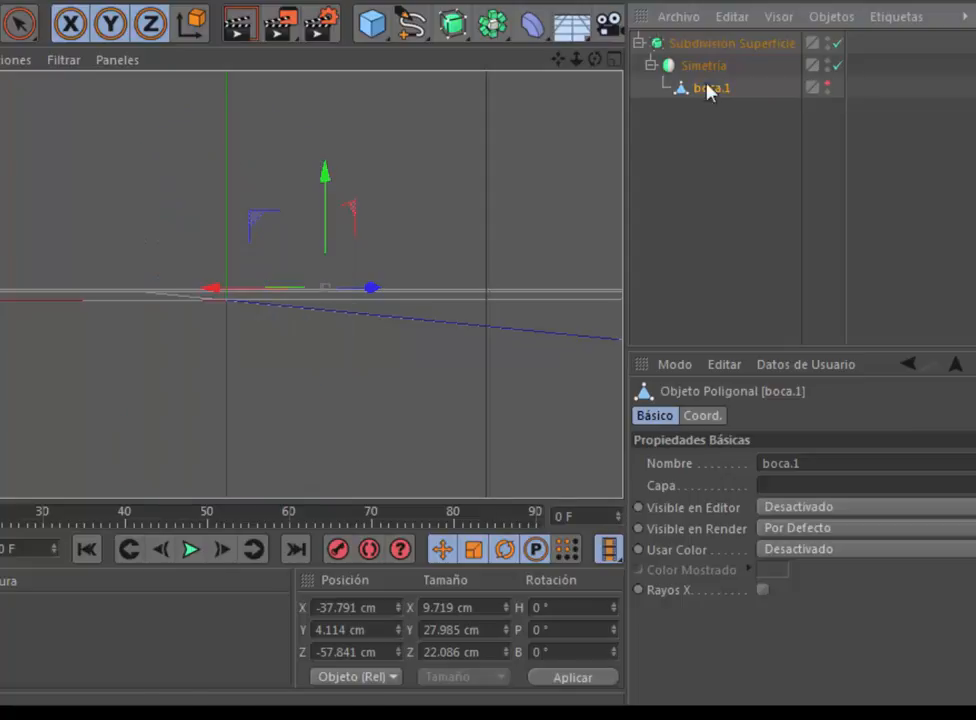
Step: Add a sphere primitive and set its radius to 11 cm
{"action": "left_click", "coordinate": [375, 37]}
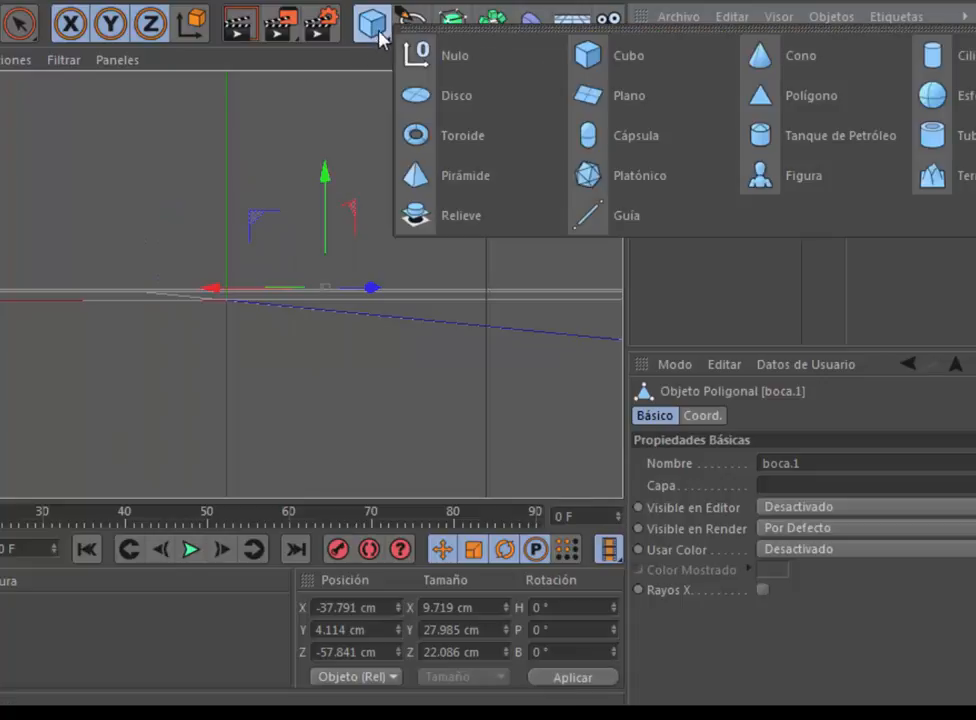
{"action": "left_click", "coordinate": [929, 96]}
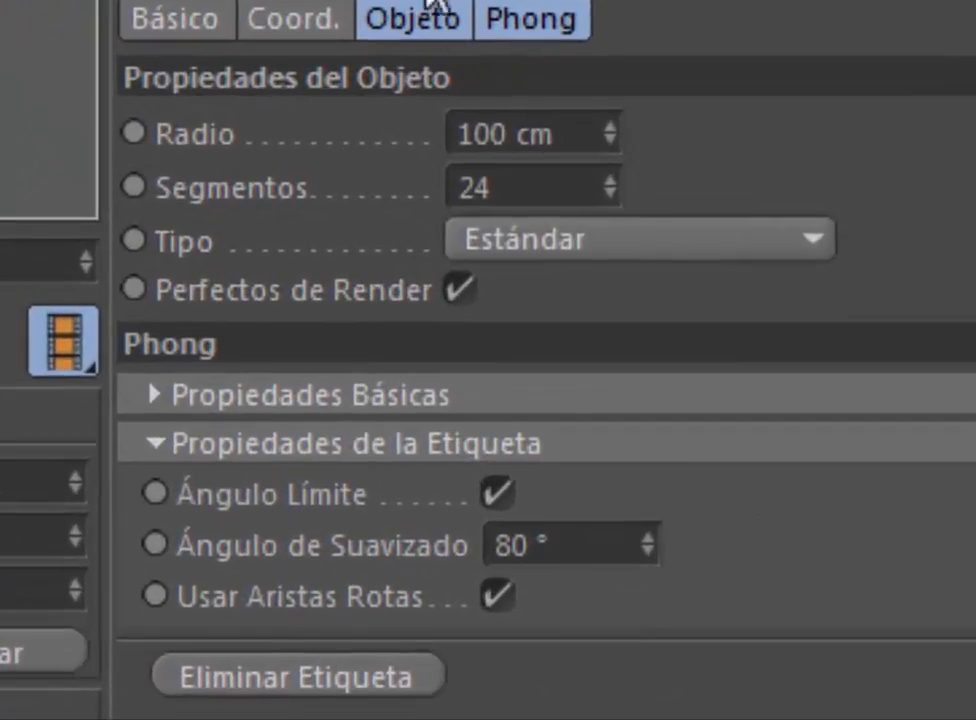
{"action": "double_click", "coordinate": [515, 132]}
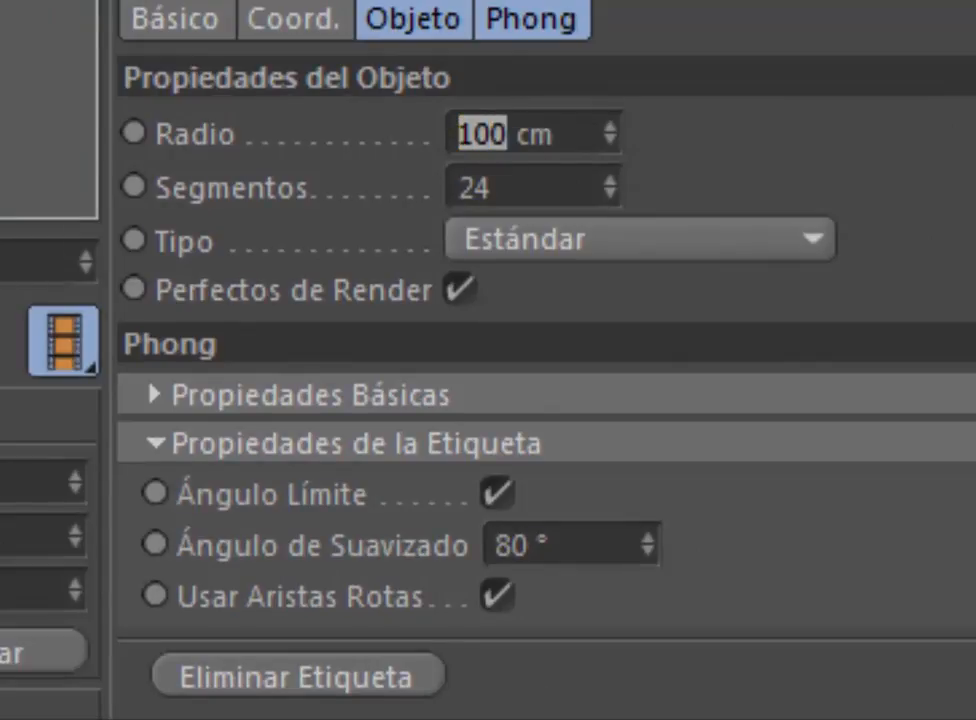
{"action": "type", "text": "11"}
{"action": "key", "text": "Return"}
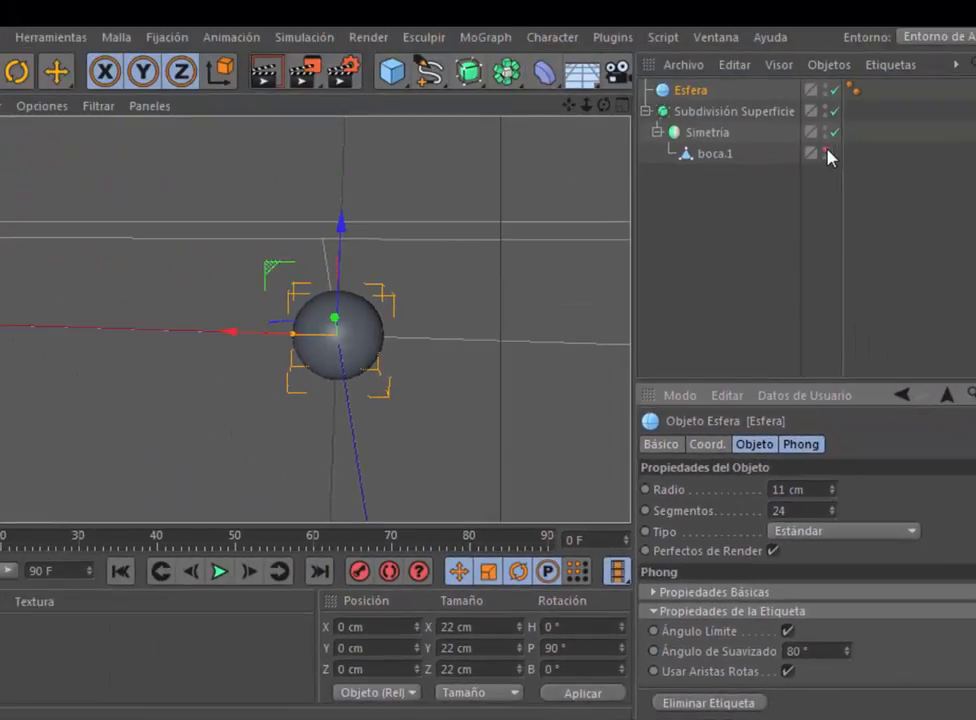
Step: Make the boca.1 head visible in the editor again and move the sphere into its eye socket
{"action": "left_click", "coordinate": [827, 151]}
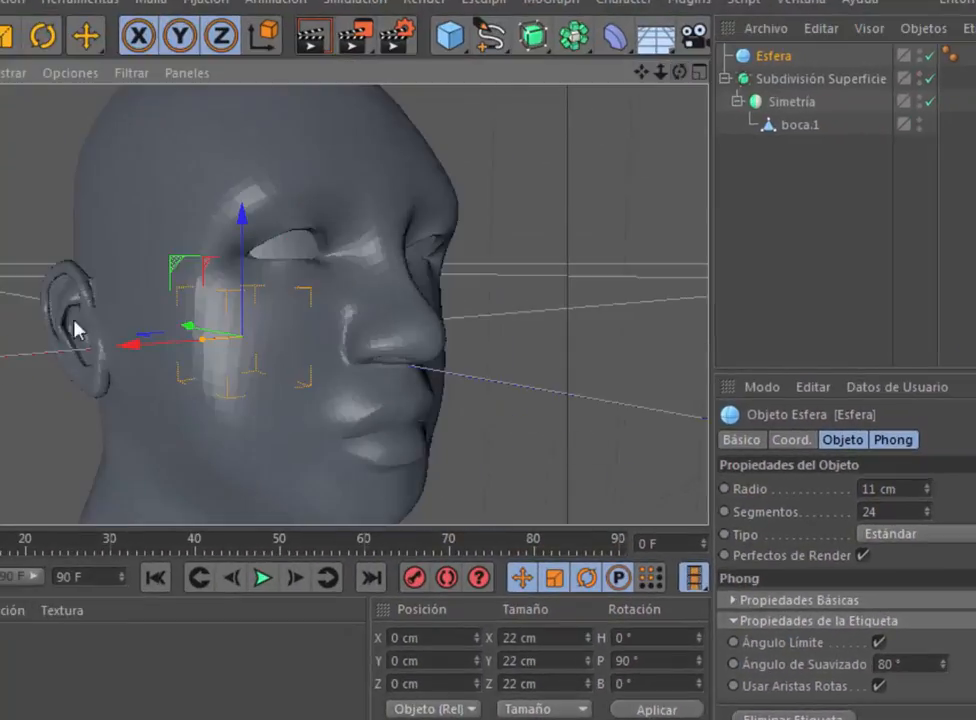
{"action": "left_click_drag", "start_coordinate": [194, 261], "coordinate": [414, 222]}
{"action": "left_click_drag", "start_coordinate": [680, 73], "coordinate": [610, 77]}
{"action": "left_click_drag", "start_coordinate": [468, 260], "coordinate": [237, 200]}
{"action": "left_click_drag", "start_coordinate": [663, 74], "coordinate": [604, 84]}
Step: Convert the Esfera primitive in the eye socket into an editable polygon object
{"action": "left_click", "coordinate": [807, 126]}
{"action": "left_click", "coordinate": [773, 57]}
{"action": "left_click_drag", "start_coordinate": [680, 73], "coordinate": [589, 114]}
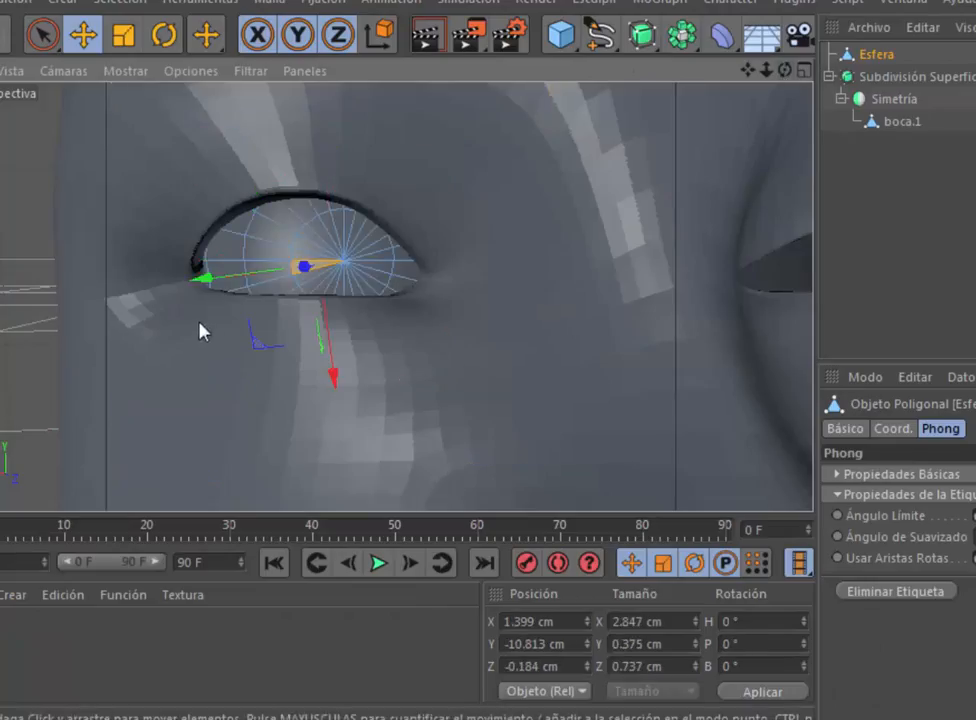
Step: Select the two inner rings of polygons around the sphere's front pole and shift the whole sphere slightly sideways in the socket
{"action": "left_click", "coordinate": [43, 36]}
{"action": "left_click", "coordinate": [343, 265]}
{"action": "scroll", "coordinate": [341, 260], "scroll_direction": "up", "scroll_amount": 3}
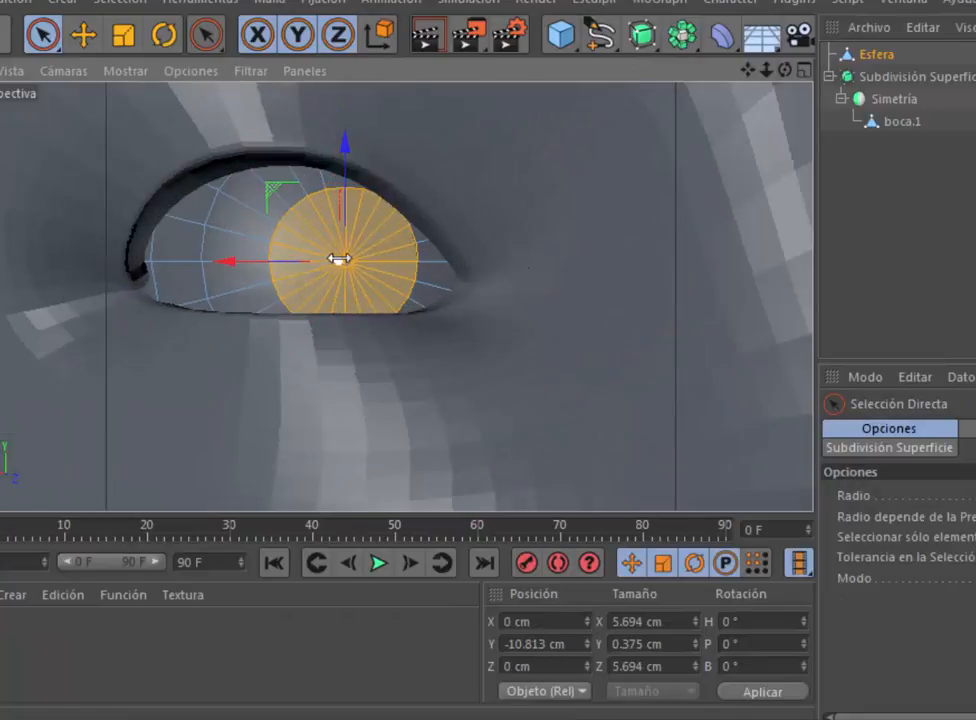
{"action": "left_click", "coordinate": [0, 115]}
{"action": "left_click_drag", "start_coordinate": [229, 264], "coordinate": [218, 263]}
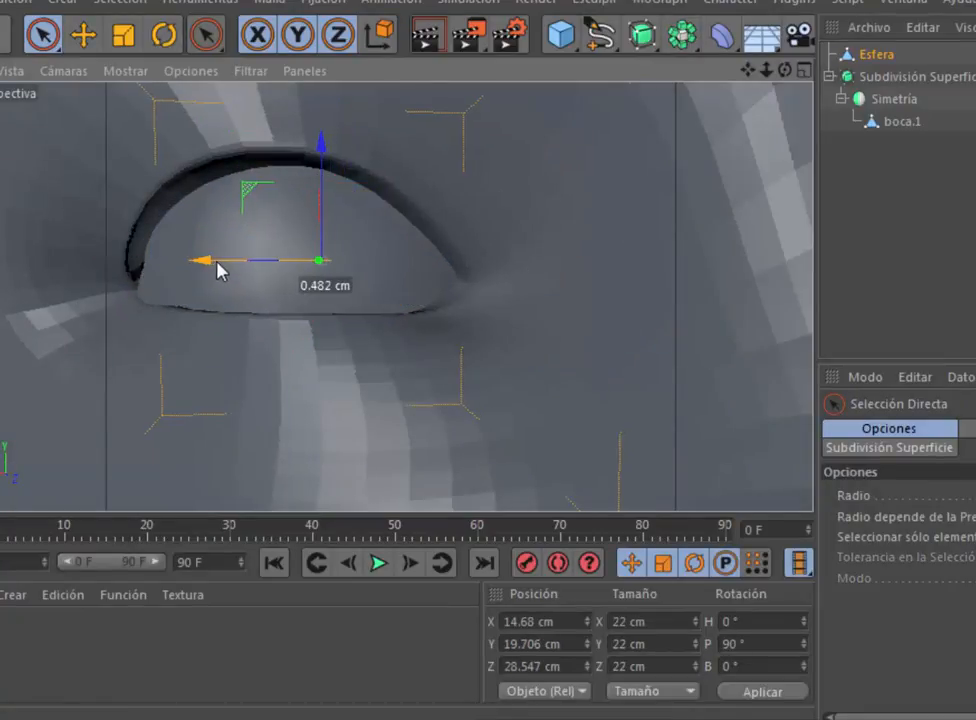
{"action": "left_click", "coordinate": [0, 115]}
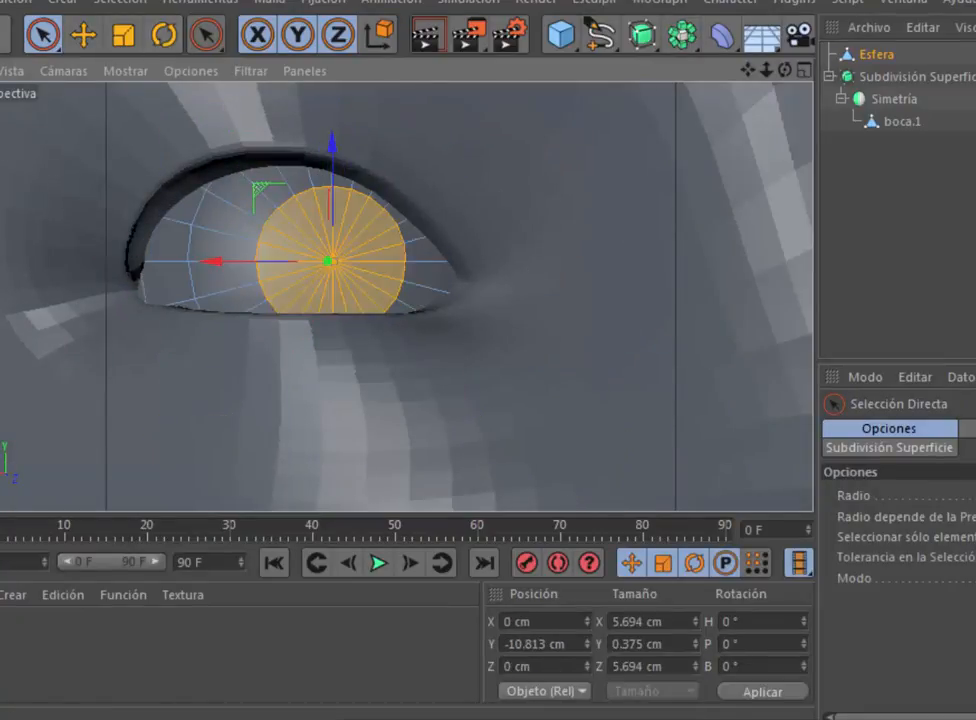
Step: Subdivide (Subdividir) the selected iris polygons at the front of the eyeball
{"action": "left_click", "coordinate": [269, 3]}
{"action": "mouse_move", "coordinate": [330, 54]}
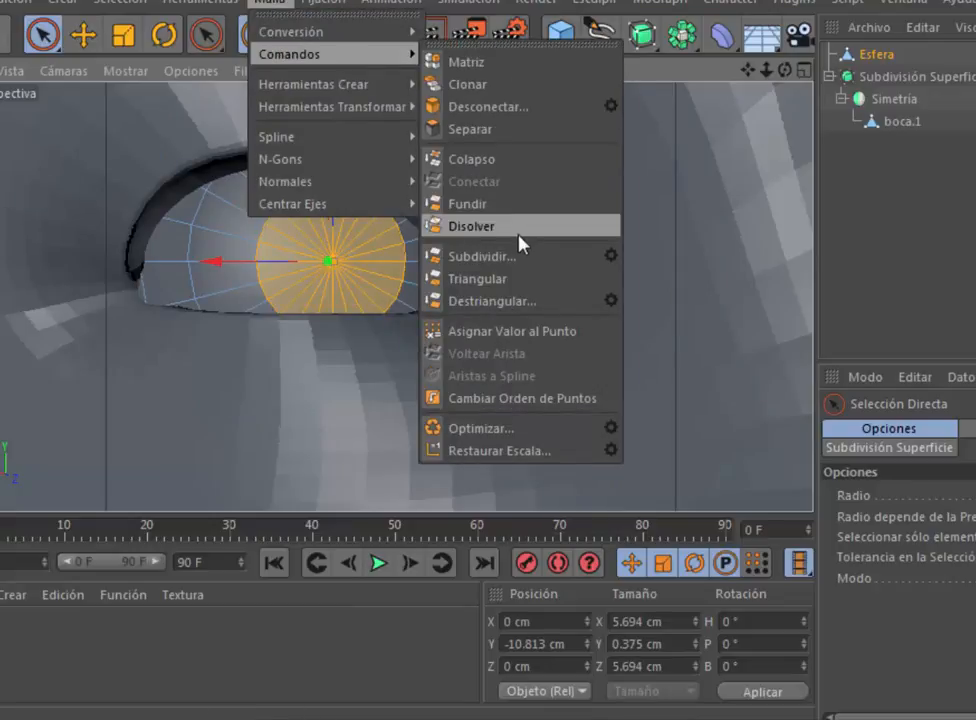
{"action": "left_click", "coordinate": [519, 244]}
{"action": "scroll", "coordinate": [294, 261], "scroll_direction": "up", "scroll_amount": 3}
{"action": "scroll", "coordinate": [272, 272], "scroll_direction": "down", "scroll_amount": 6}
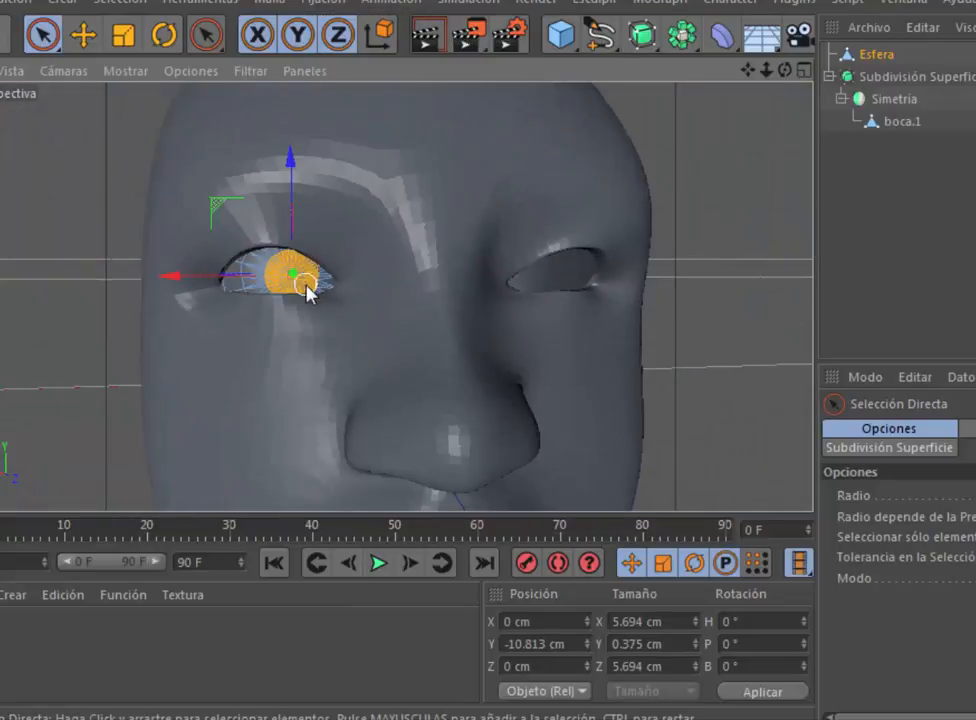
Step: Move the whole eyeball sphere slightly so that it fits the eye socket
{"action": "left_click", "coordinate": [83, 35]}
{"action": "left_click", "coordinate": [0, 115]}
{"action": "left_click_drag", "start_coordinate": [174, 278], "coordinate": [159, 310]}
Step: Mirror the eyeball to the other eye by placing Esfera inside a new Symmetry (Simetría) object
{"action": "left_click", "coordinate": [902, 121]}
{"action": "left_click", "coordinate": [0, 295]}
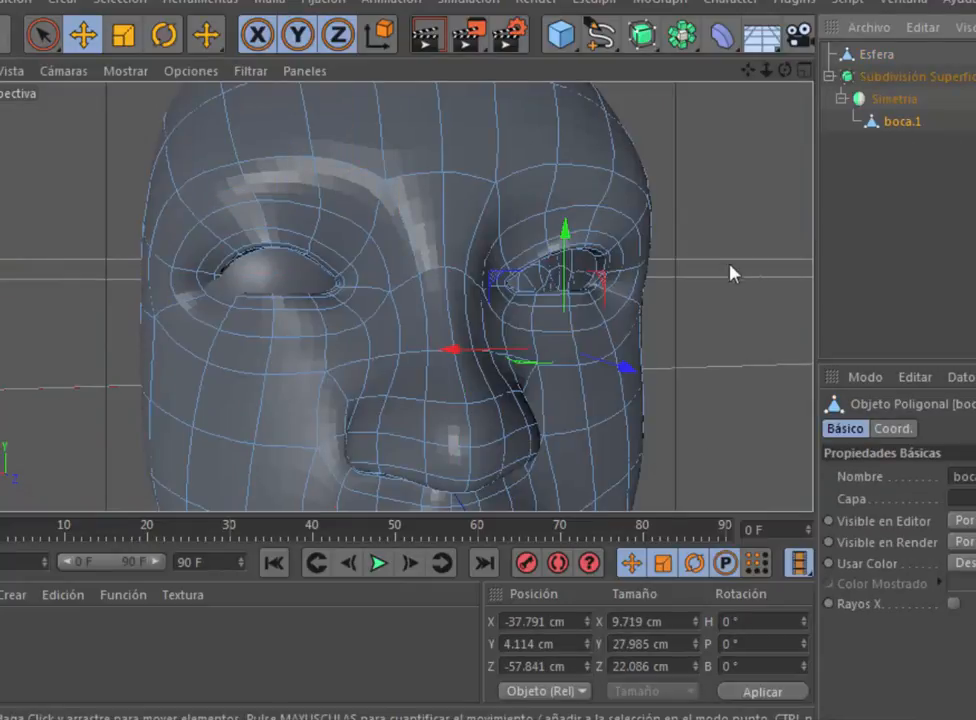
{"action": "scroll", "coordinate": [730, 260], "scroll_direction": "up", "scroll_amount": 2}
{"action": "left_click", "coordinate": [641, 35]}
{"action": "left_click", "coordinate": [681, 35]}
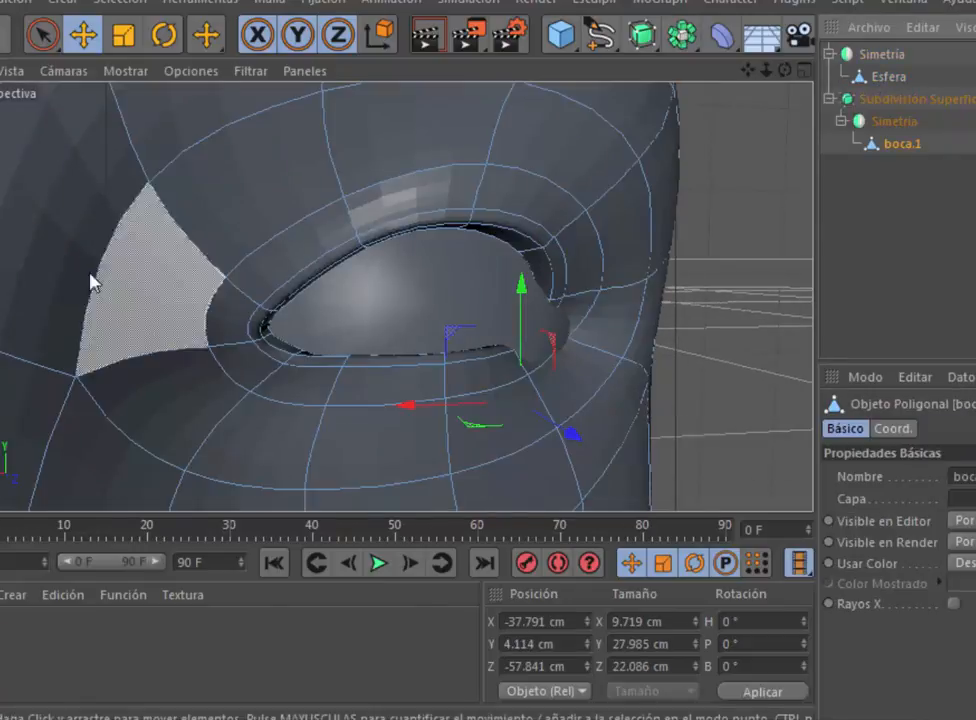
Step: Move the eyelid points at the outer corner of the eye on boca.1 so the lid closes around the eyeball
{"action": "key", "text": "9"}
{"action": "mouse_move", "coordinate": [432, 309]}
{"action": "left_mouse_down"}
{"action": "mouse_move", "coordinate": [460, 356]}
{"action": "mouse_move", "coordinate": [456, 380]}
{"action": "left_mouse_up"}
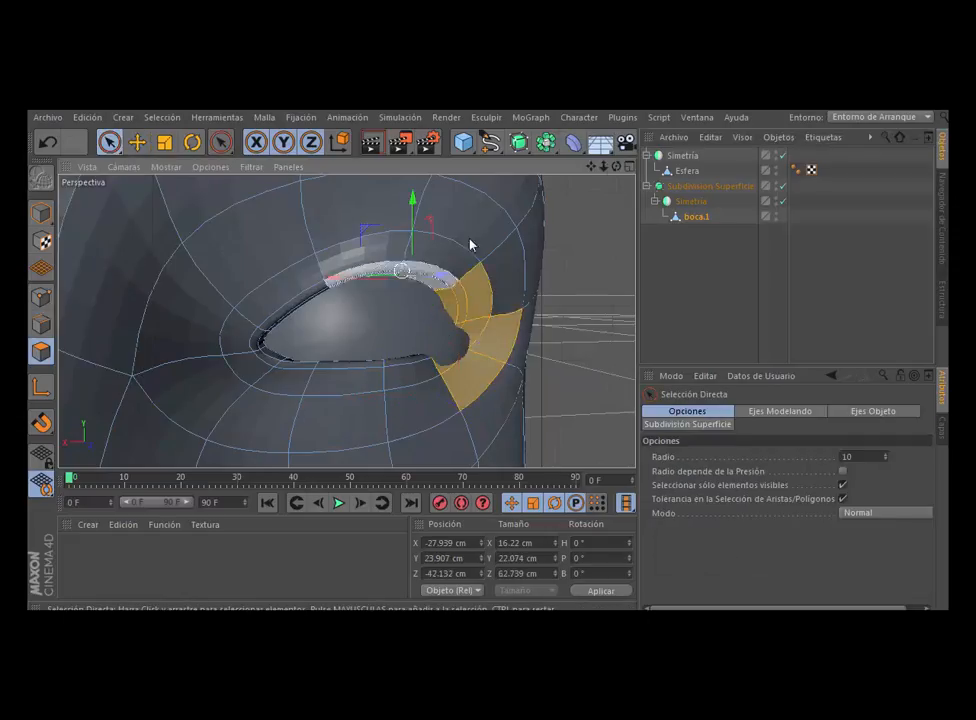
{"action": "left_click_drag", "start_coordinate": [616, 167], "coordinate": [613, 168]}
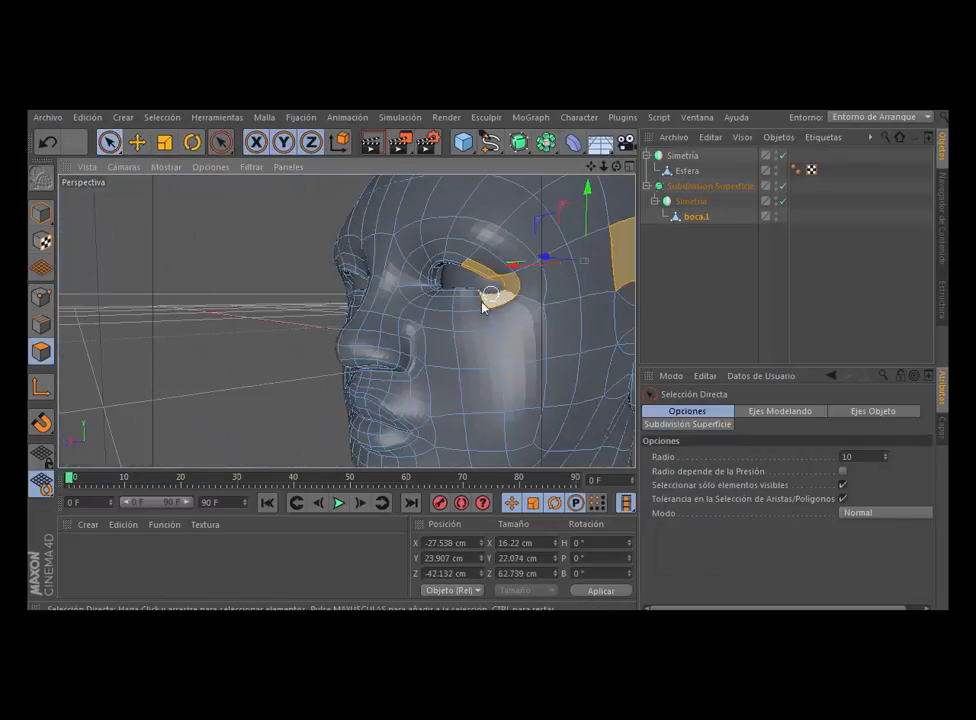
{"action": "key", "text": "Return"}
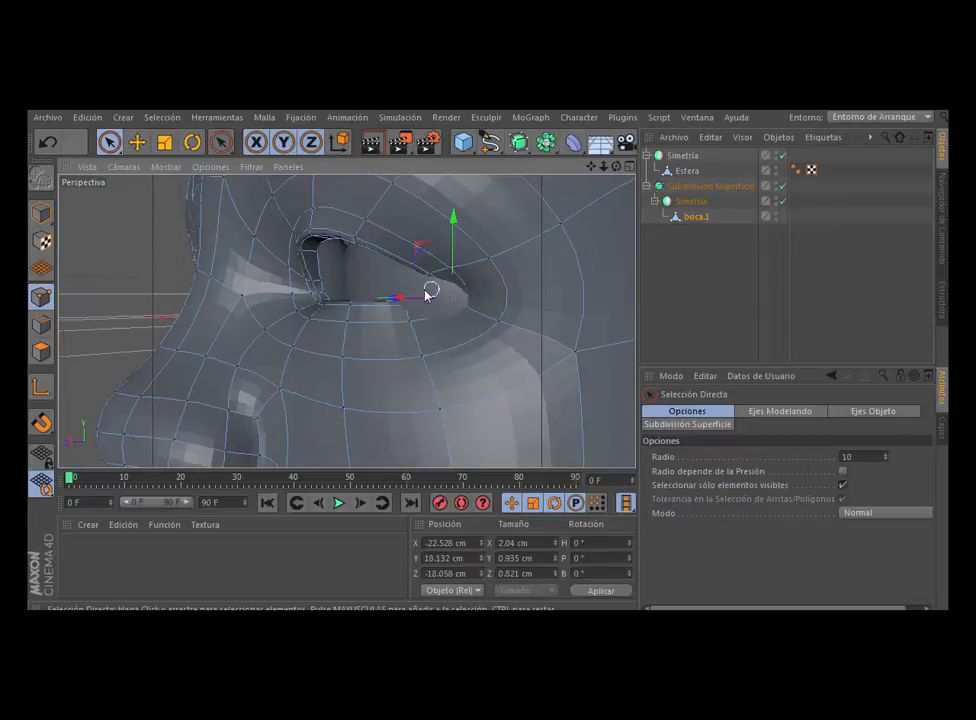
{"action": "left_click_drag", "start_coordinate": [399, 298], "coordinate": [473, 316]}
{"action": "scroll", "coordinate": [368, 303], "scroll_direction": "down", "scroll_amount": 4}
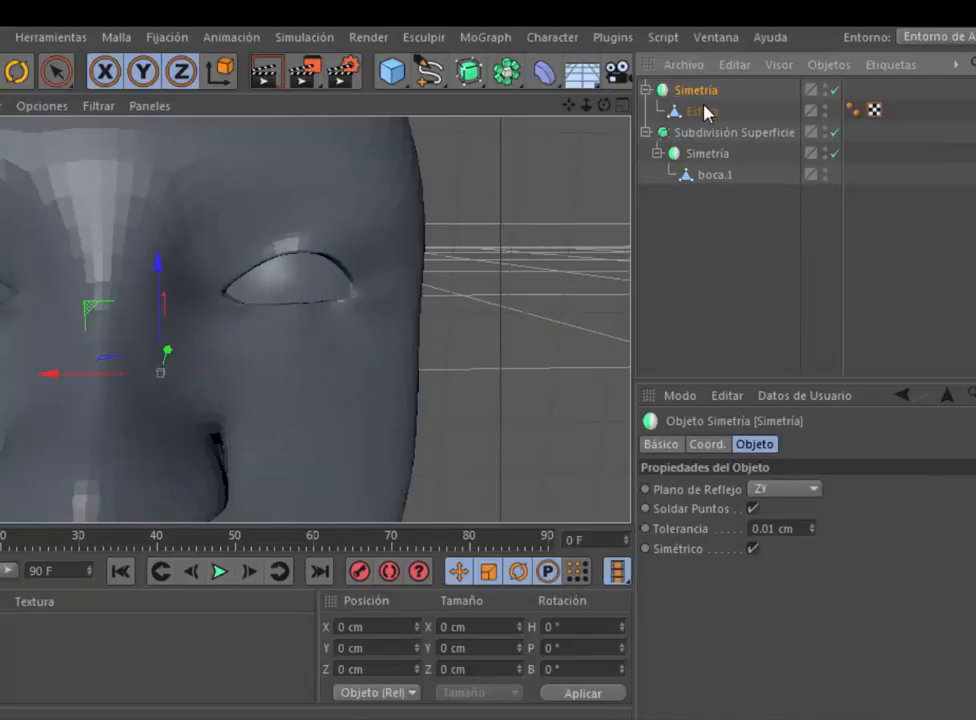
Step: Select the innermost ring of polygons on Esfera's iris and scale it down to about 1.08 cm wide as the pupil
{"action": "left_click", "coordinate": [688, 170]}
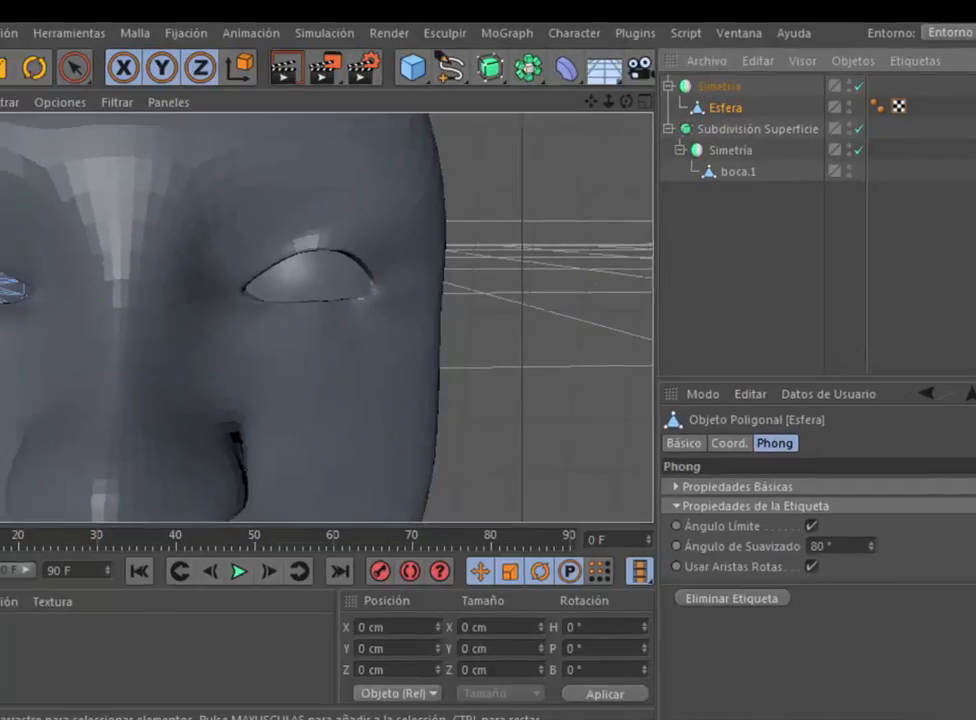
{"action": "scroll", "coordinate": [29, 298], "scroll_direction": "up", "scroll_amount": 3}
{"action": "left_click", "coordinate": [2, 340]}
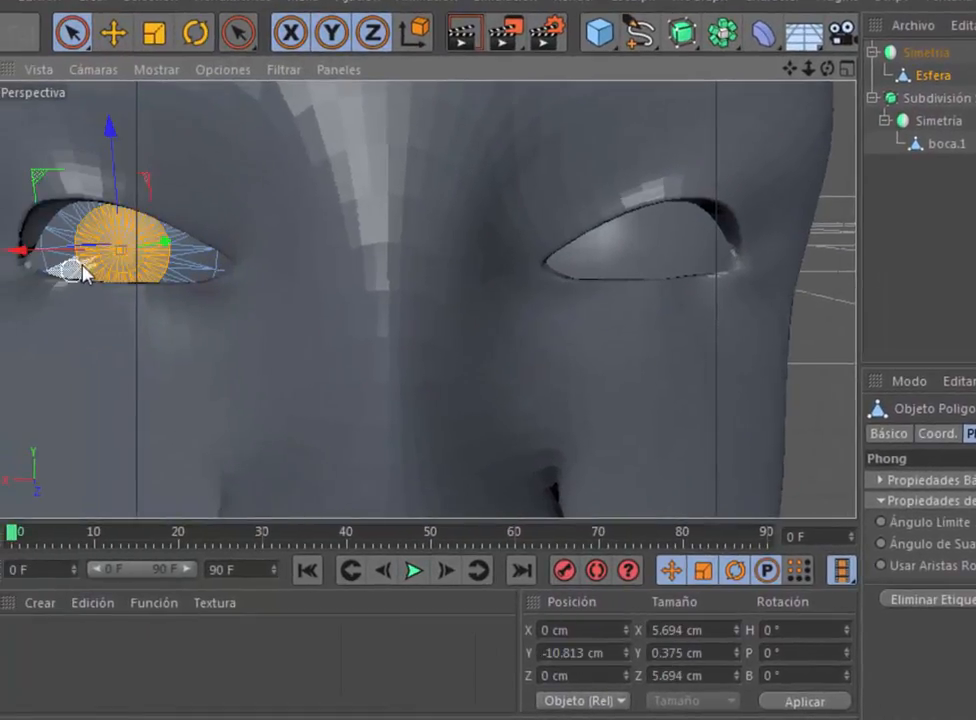
{"action": "scroll", "coordinate": [86, 268], "scroll_direction": "up", "scroll_amount": 5}
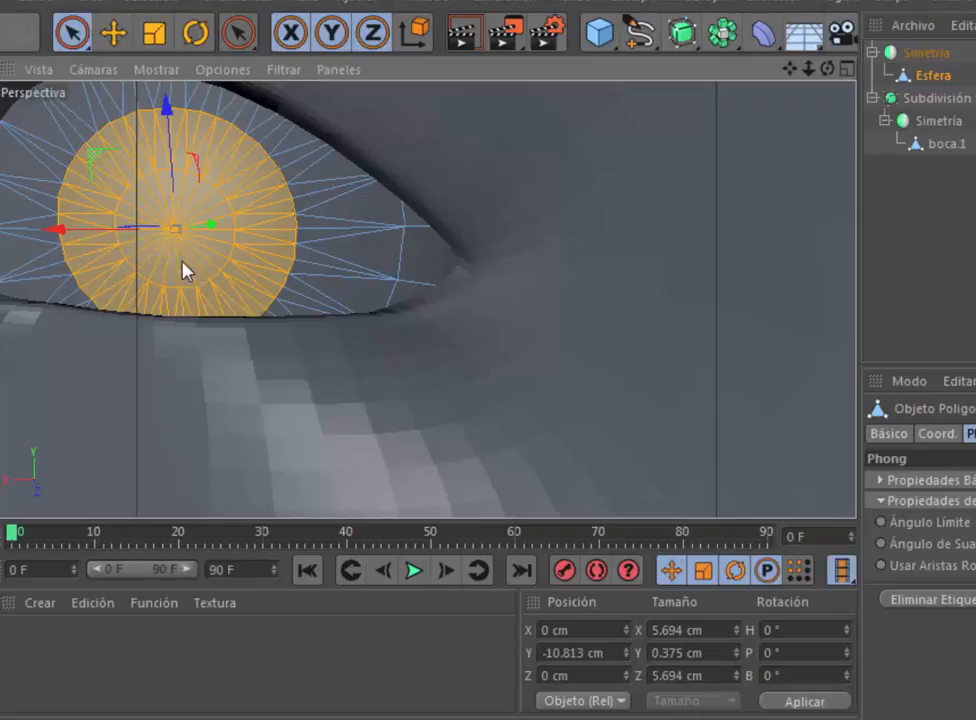
{"action": "left_click_drag", "start_coordinate": [183, 270], "coordinate": [141, 232]}
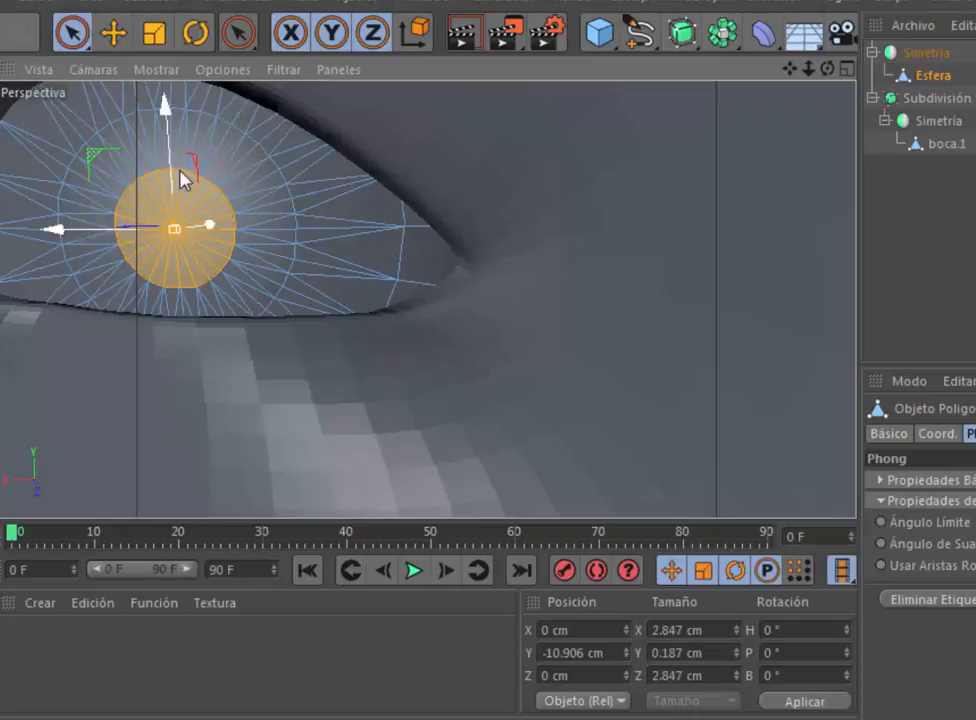
{"action": "left_click", "coordinate": [154, 33]}
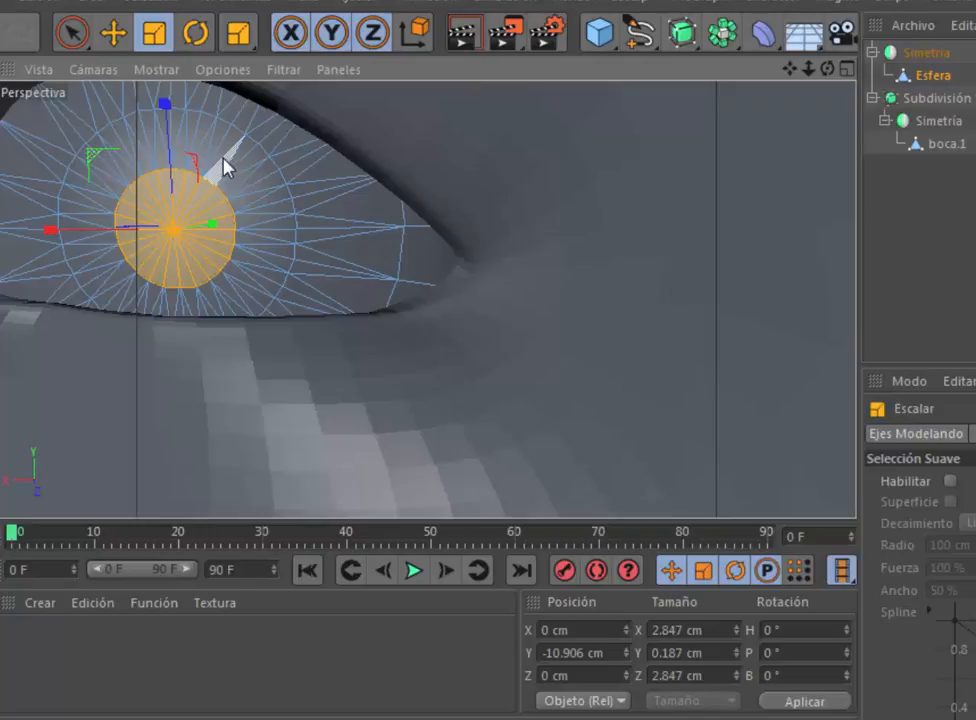
{"action": "left_click_drag", "start_coordinate": [827, 68], "coordinate": [838, 70]}
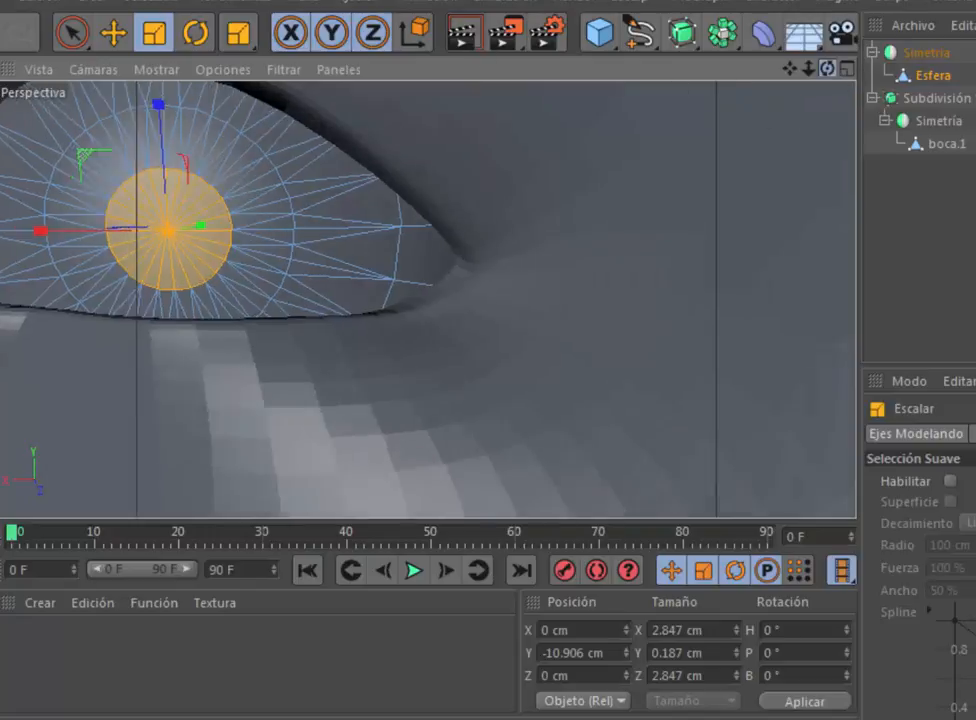
{"action": "left_click_drag", "start_coordinate": [190, 372], "coordinate": [140, 362], "text": "alt"}
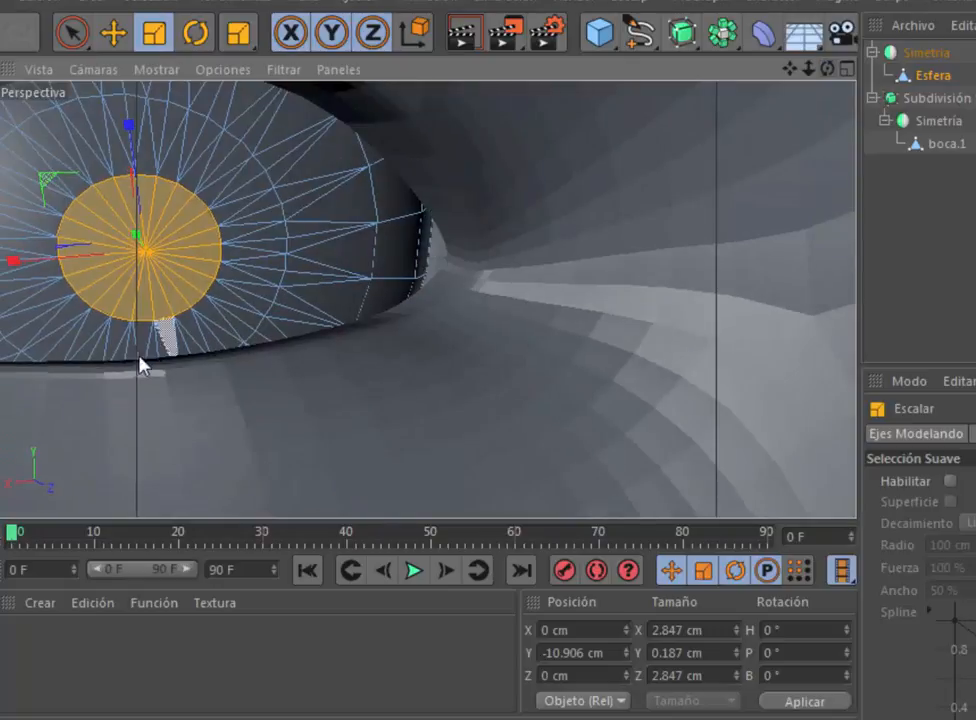
{"action": "mouse_move", "coordinate": [50, 183]}
{"action": "left_mouse_down"}
{"action": "mouse_move", "coordinate": [77, 195]}
{"action": "mouse_move", "coordinate": [20, 165]}
{"action": "mouse_move", "coordinate": [52, 183]}
{"action": "left_mouse_up"}
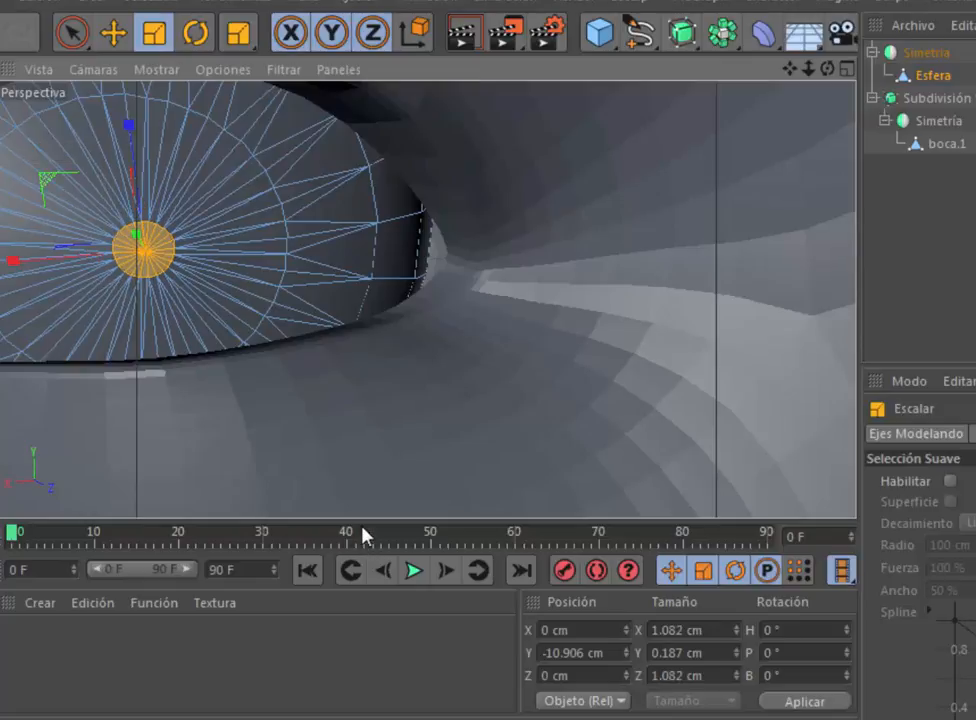
{"action": "scroll", "coordinate": [364, 331], "scroll_direction": "down", "scroll_amount": 5}
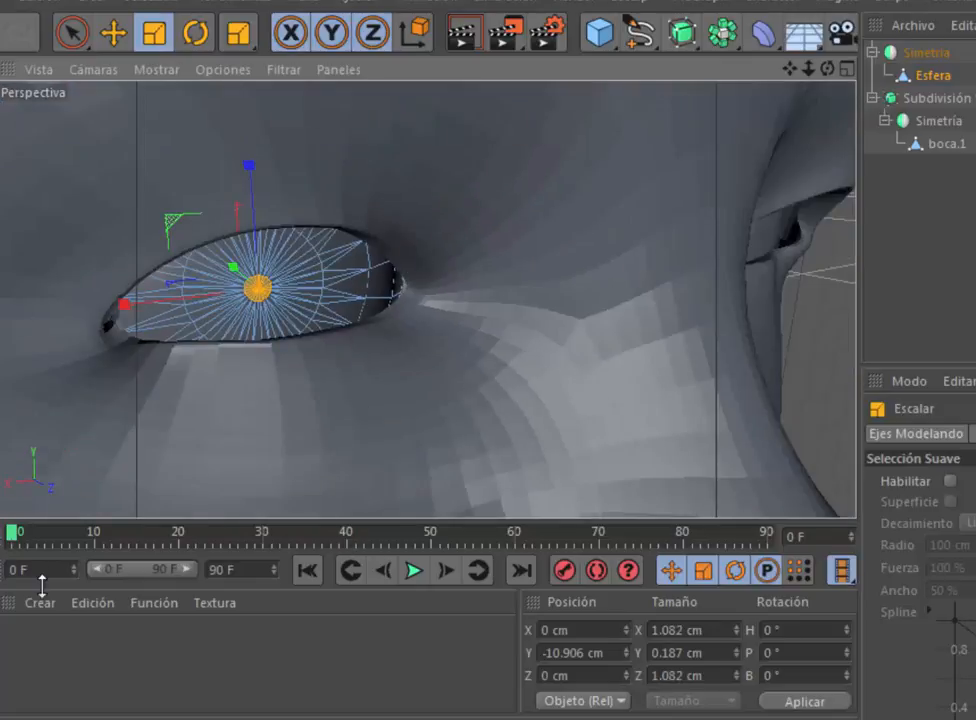
Step: Create three new materials for the eye: Mat, Mat.1 and Mat.2
{"action": "left_click", "coordinate": [45, 604]}
{"action": "left_click", "coordinate": [63, 407]}
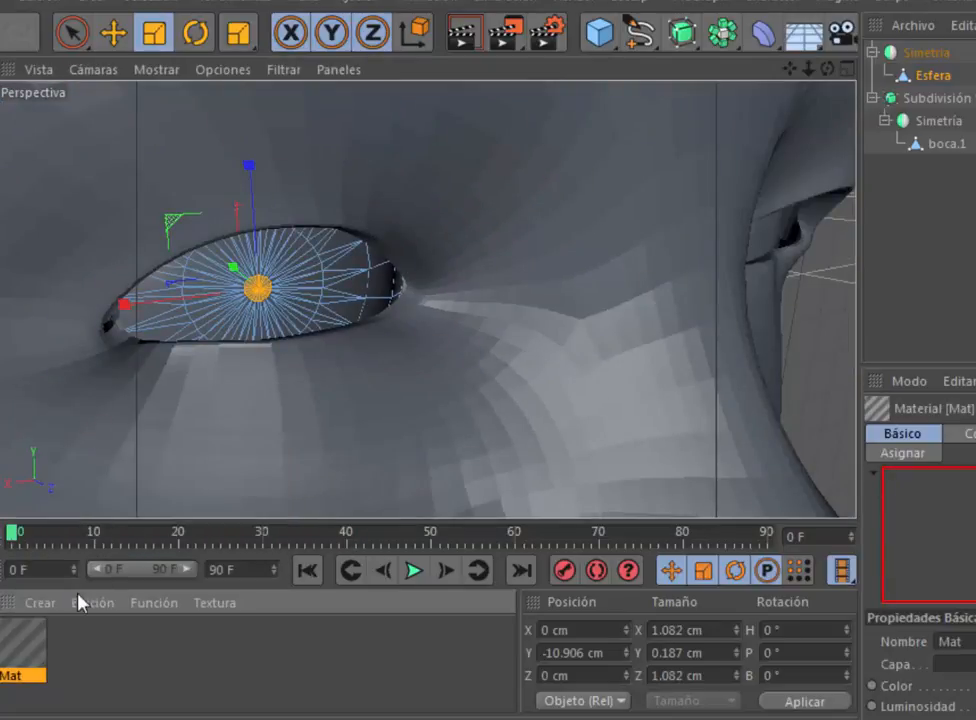
{"action": "left_click", "coordinate": [42, 605]}
{"action": "left_click", "coordinate": [87, 407]}
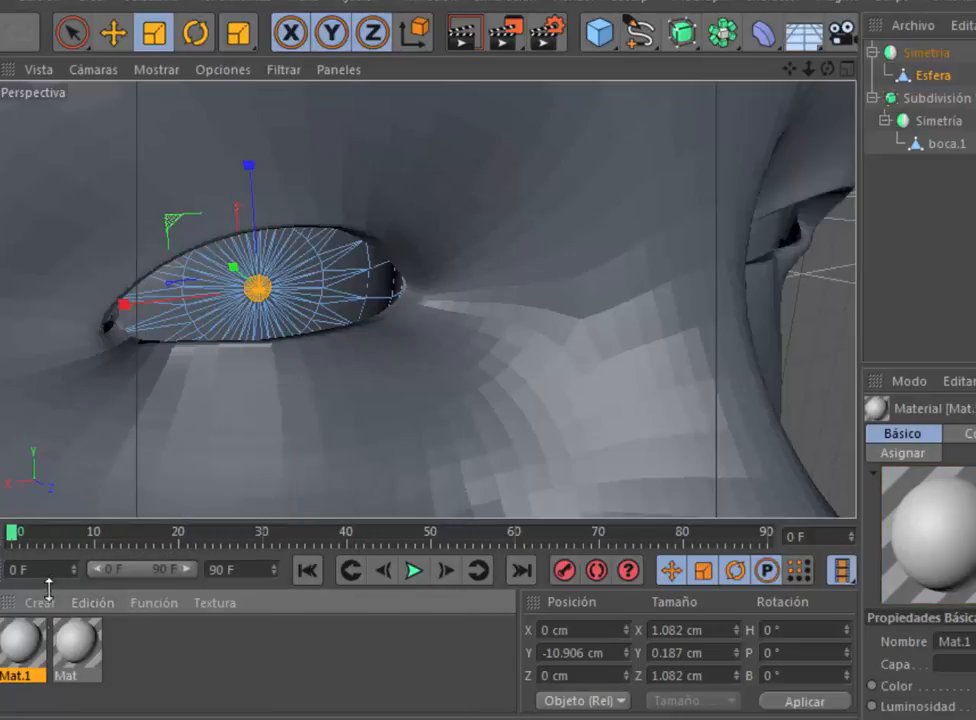
{"action": "left_click", "coordinate": [42, 603]}
{"action": "left_click", "coordinate": [96, 408]}
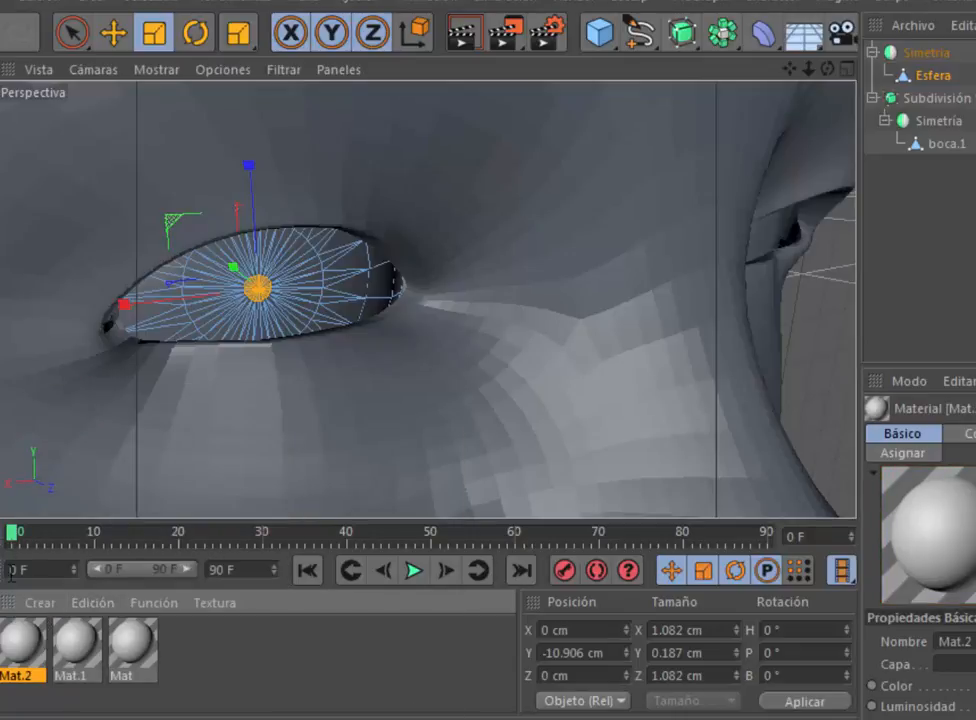
Step: Set the colour of Mat.2 to pure white (255, 255, 255) and turn off its specular channel (Especular)
{"action": "double_click", "coordinate": [20, 645]}
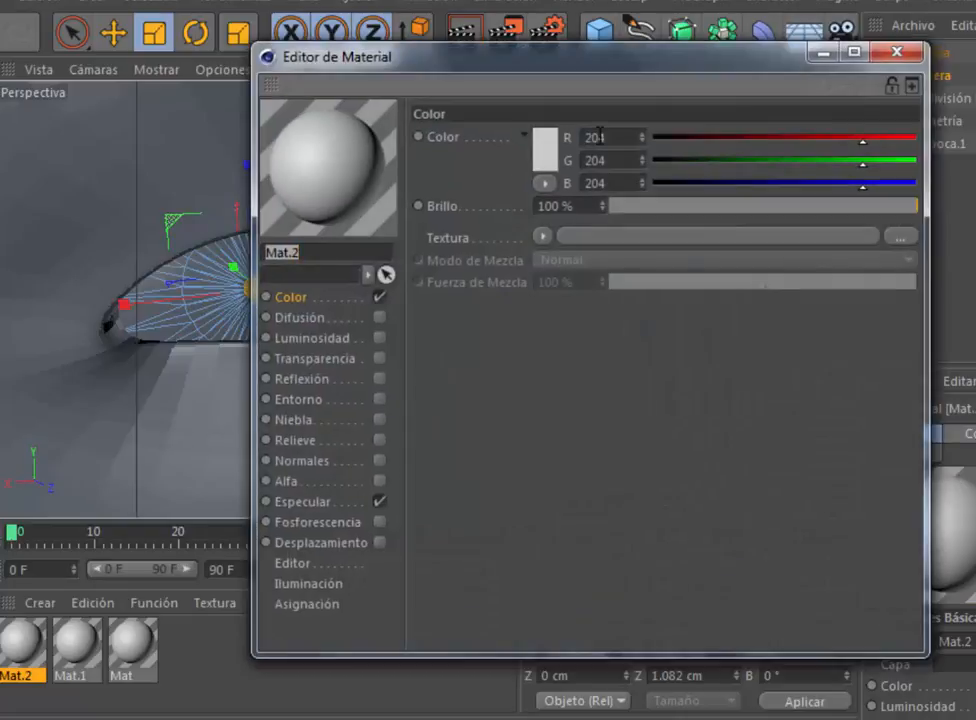
{"action": "left_click", "coordinate": [556, 155]}
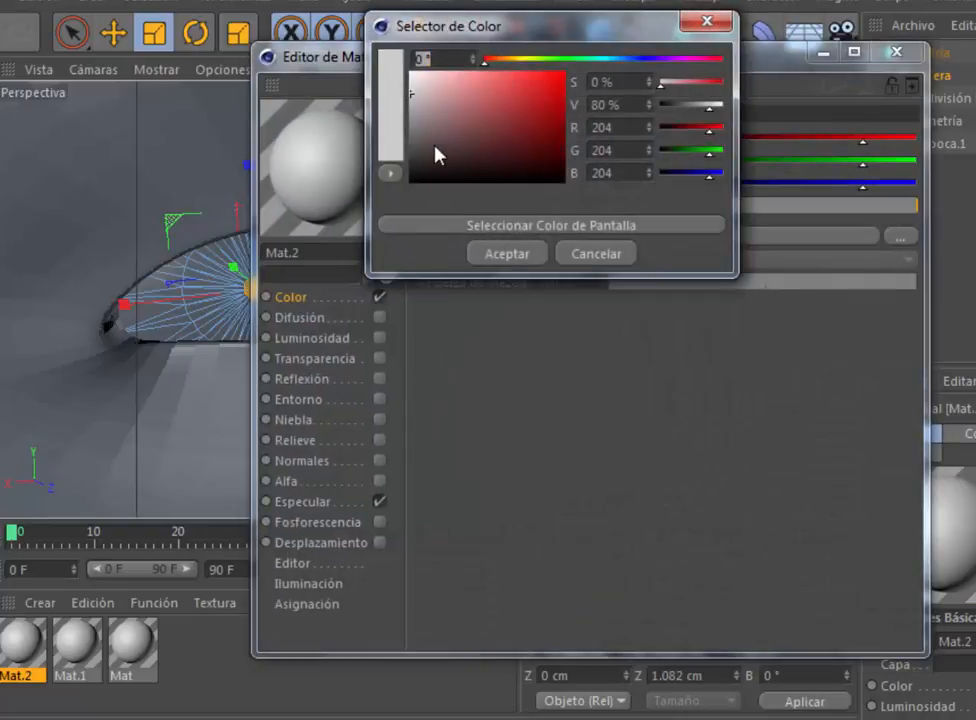
{"action": "left_click_drag", "start_coordinate": [438, 152], "coordinate": [383, 9]}
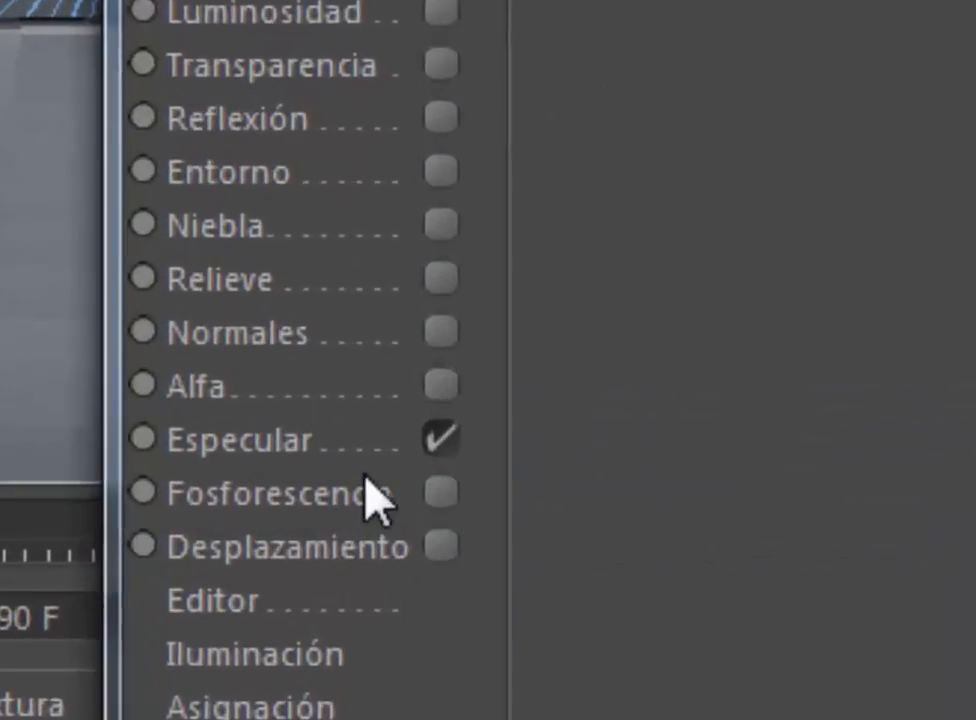
{"action": "left_click", "coordinate": [377, 501]}
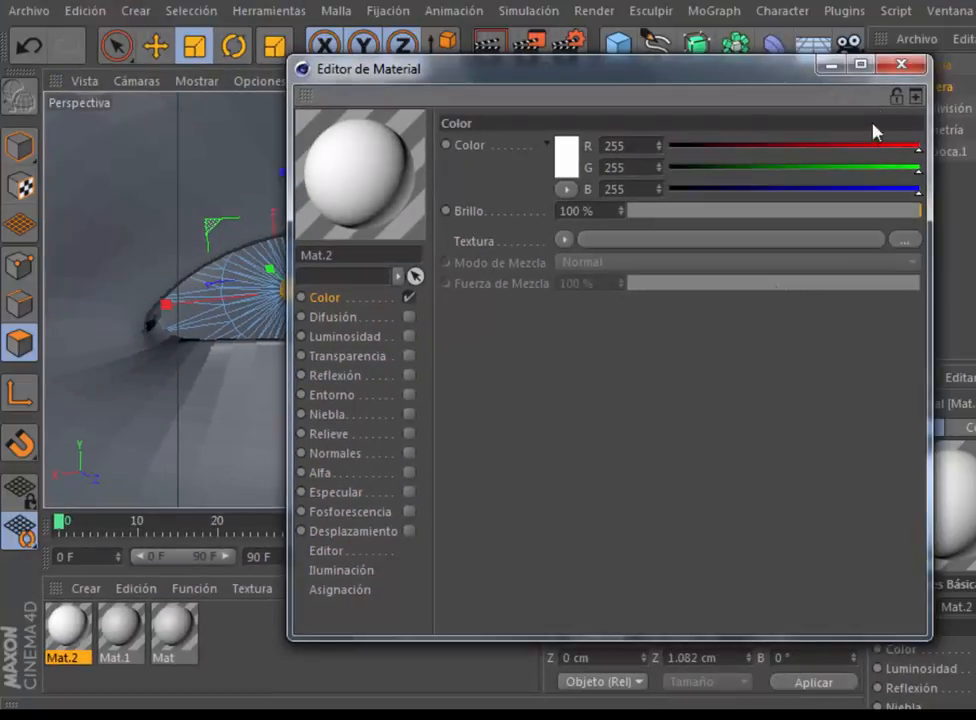
{"action": "left_click", "coordinate": [901, 65]}
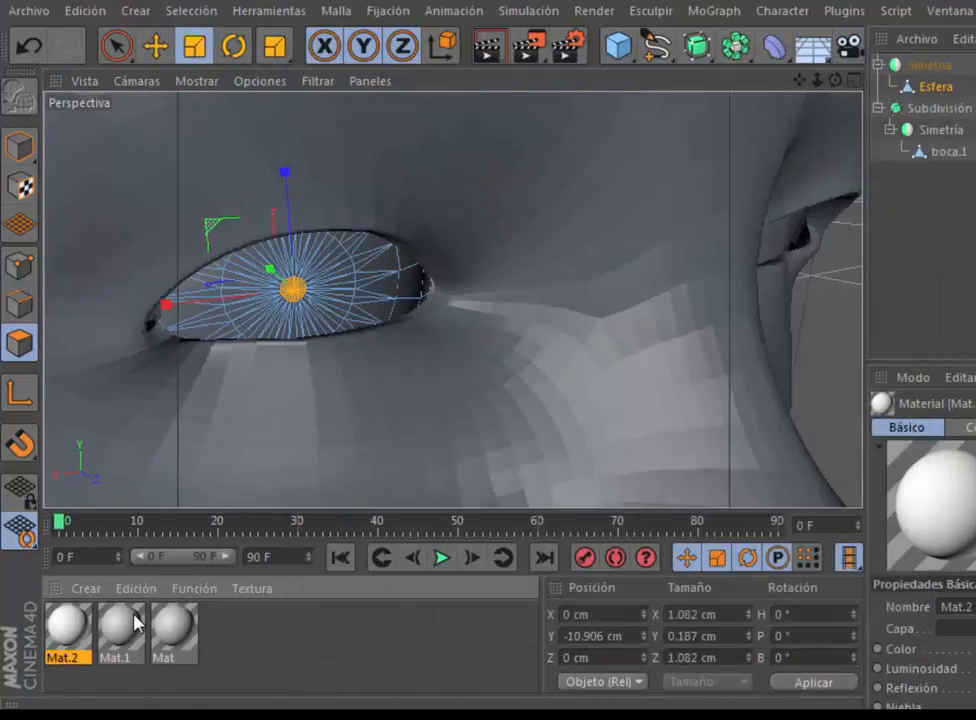
Step: Turn off the specular channel of Mat.1 and set its colour to a dark reddish brown (R 26, G 8, B 8)
{"action": "double_click", "coordinate": [120, 625]}
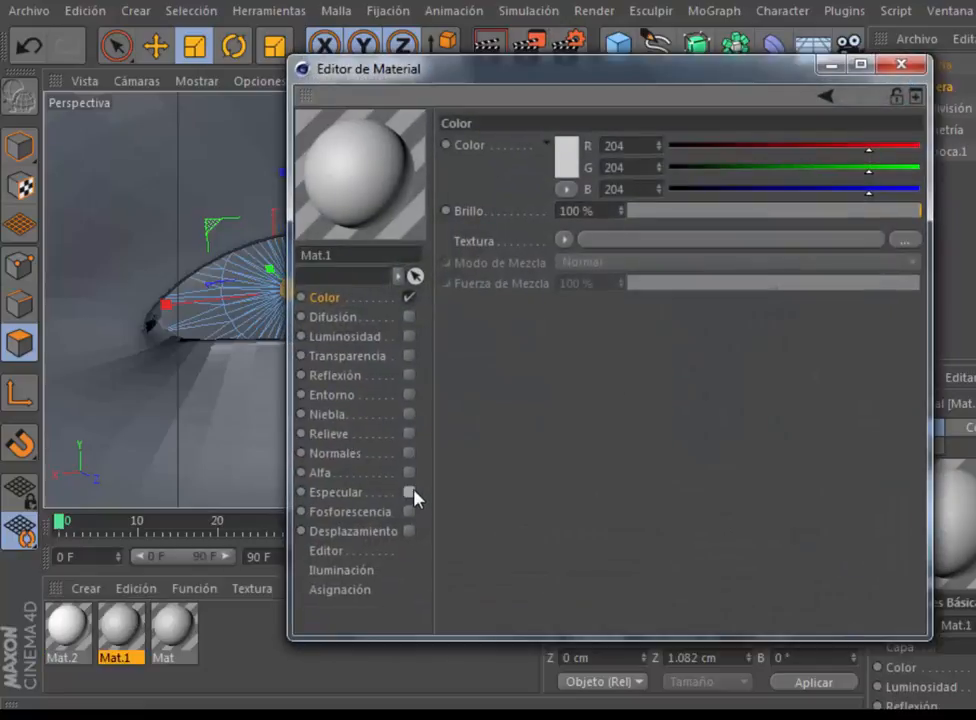
{"action": "double_click", "coordinate": [568, 167]}
{"action": "left_click_drag", "start_coordinate": [528, 160], "coordinate": [528, 186]}
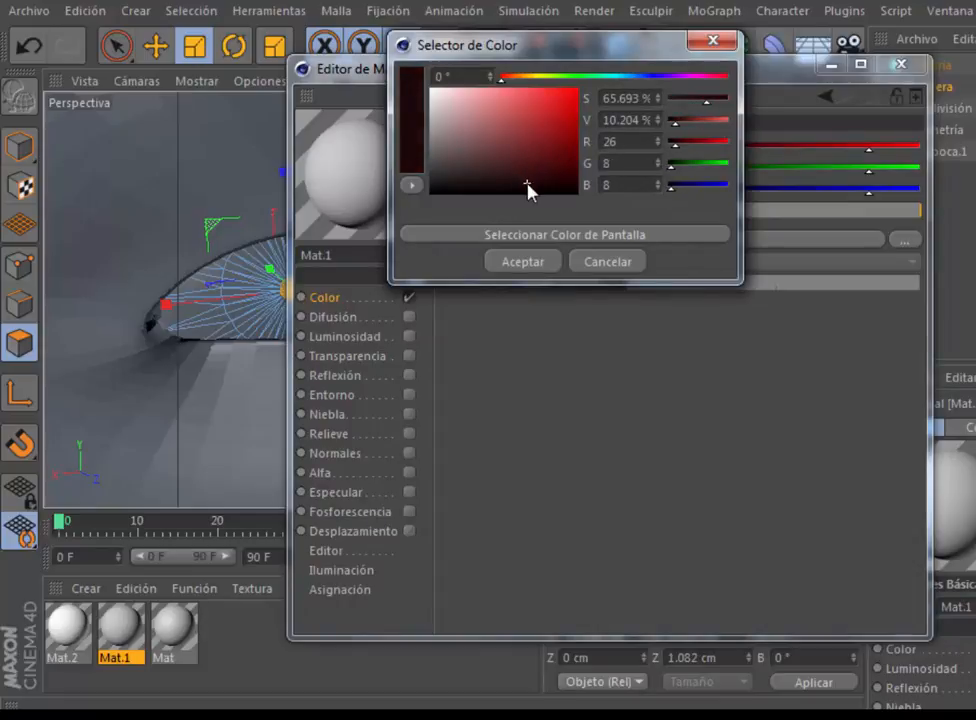
{"action": "left_click", "coordinate": [533, 267]}
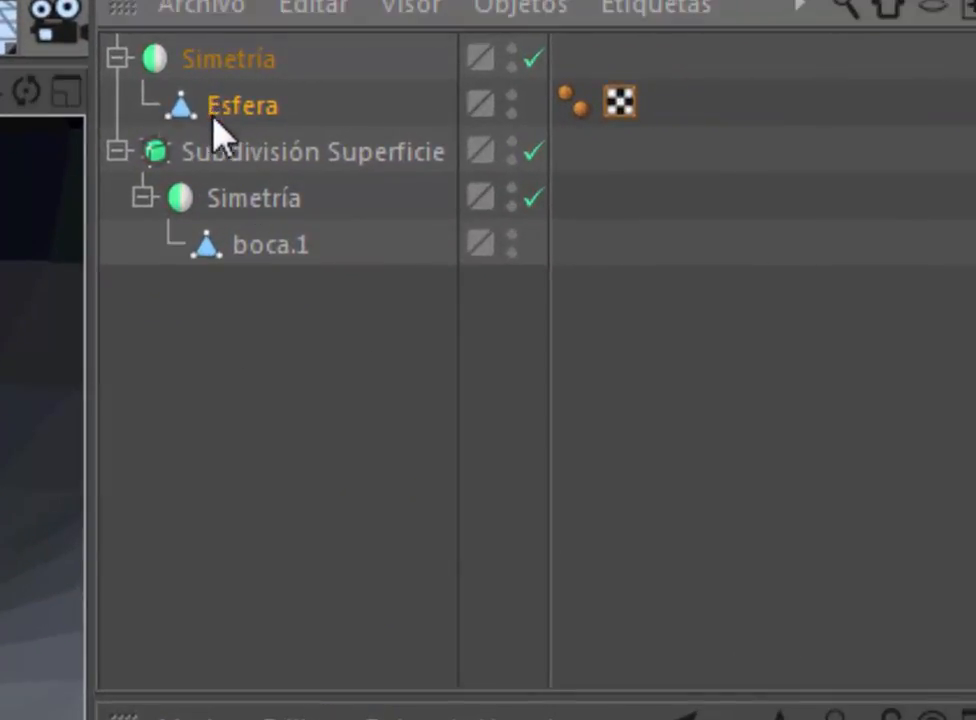
Step: Take Esfera out of its Symmetry object and apply the black material Mat to the selected pupil polygons
{"action": "mouse_move", "coordinate": [212, 118]}
{"action": "left_mouse_down"}
{"action": "mouse_move", "coordinate": [209, 148]}
{"action": "mouse_move", "coordinate": [204, 132]}
{"action": "left_mouse_up"}
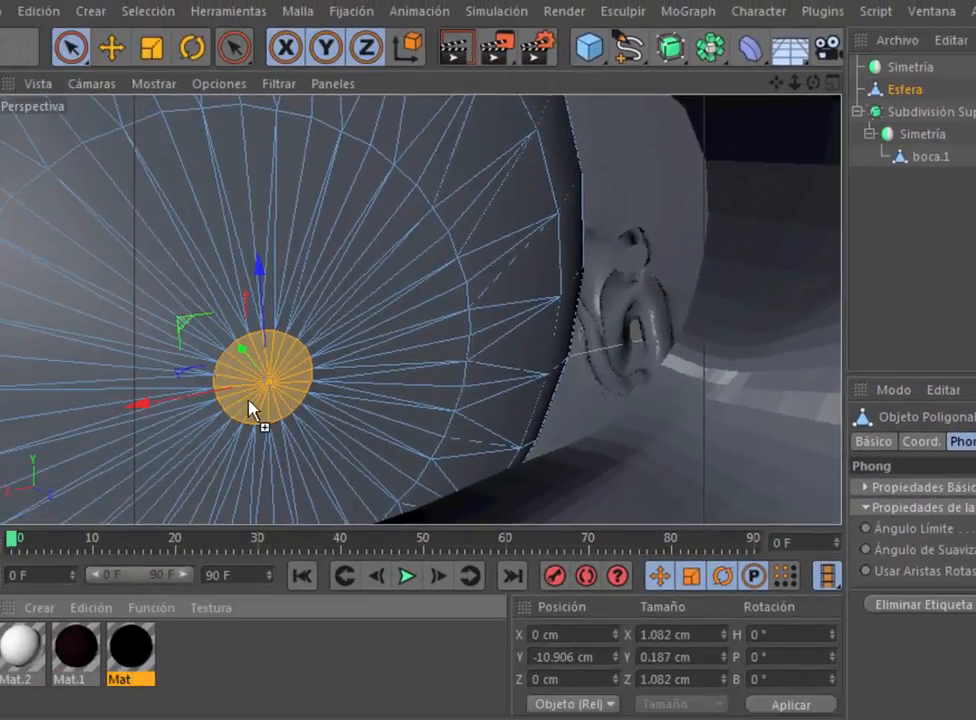
{"action": "left_click_drag", "start_coordinate": [250, 410], "coordinate": [257, 399]}
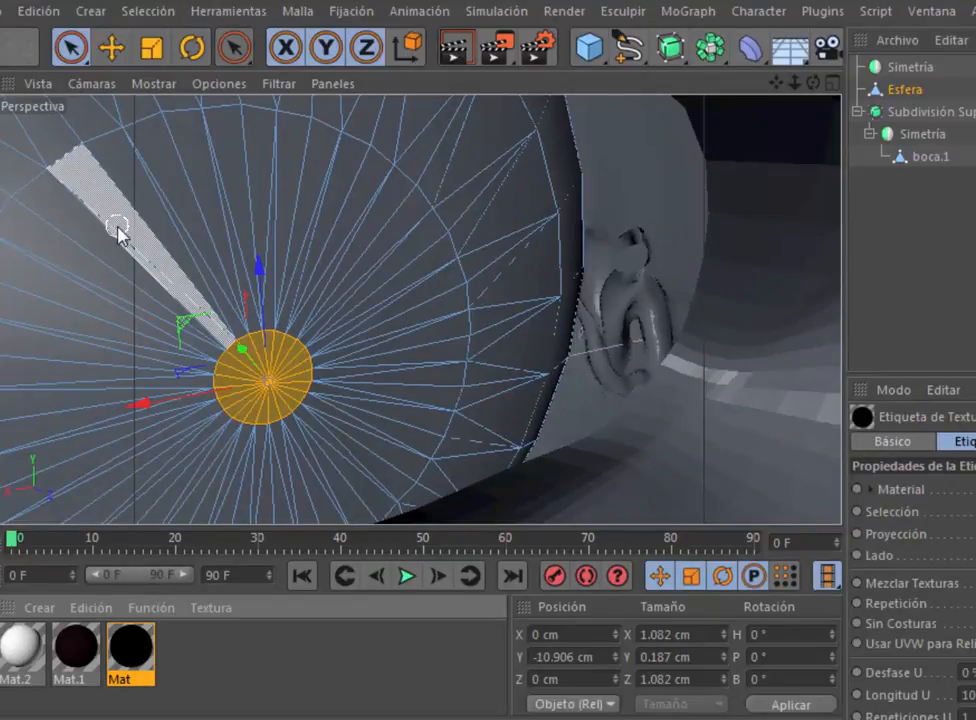
Step: Select the ring of iris polygons around the pupil on Esfera and apply the reddish-brown material Mat.1 to them
{"action": "scroll", "coordinate": [116, 228], "scroll_direction": "down", "scroll_amount": 3}
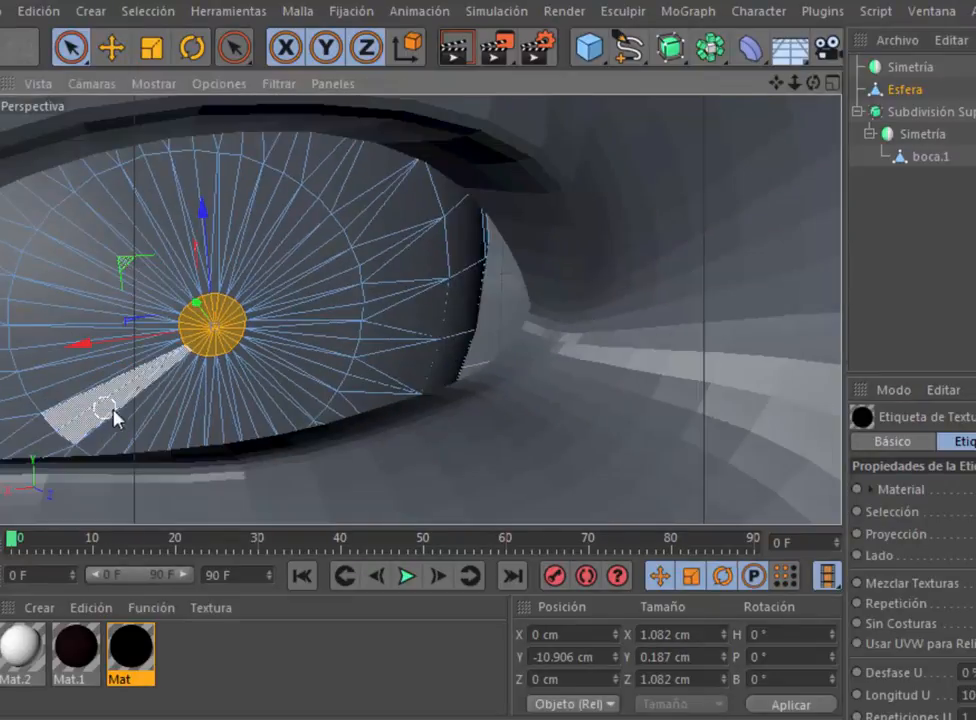
{"action": "mouse_move", "coordinate": [129, 400]}
{"action": "left_mouse_down"}
{"action": "mouse_move", "coordinate": [94, 290]}
{"action": "mouse_move", "coordinate": [210, 235]}
{"action": "mouse_move", "coordinate": [279, 318]}
{"action": "mouse_move", "coordinate": [283, 337]}
{"action": "mouse_move", "coordinate": [245, 390]}
{"action": "left_mouse_up"}
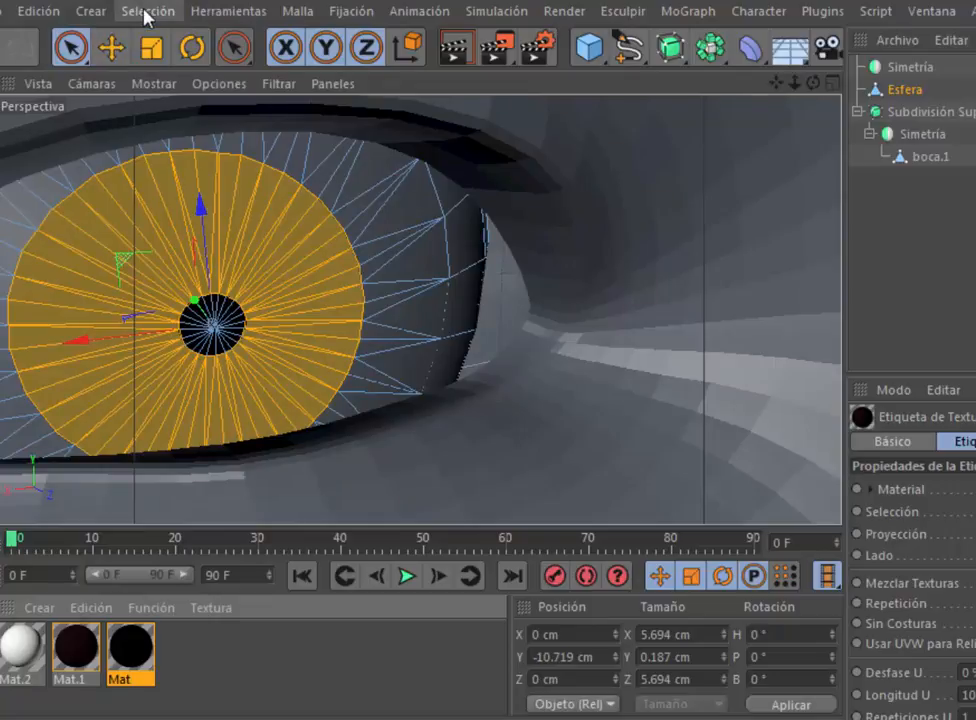
Step: Select all of Esfera's polygons, remove the iris and pupil from the selection, and apply the white material Mat.2 to the rest
{"action": "left_click", "coordinate": [144, 11]}
{"action": "left_click", "coordinate": [229, 306]}
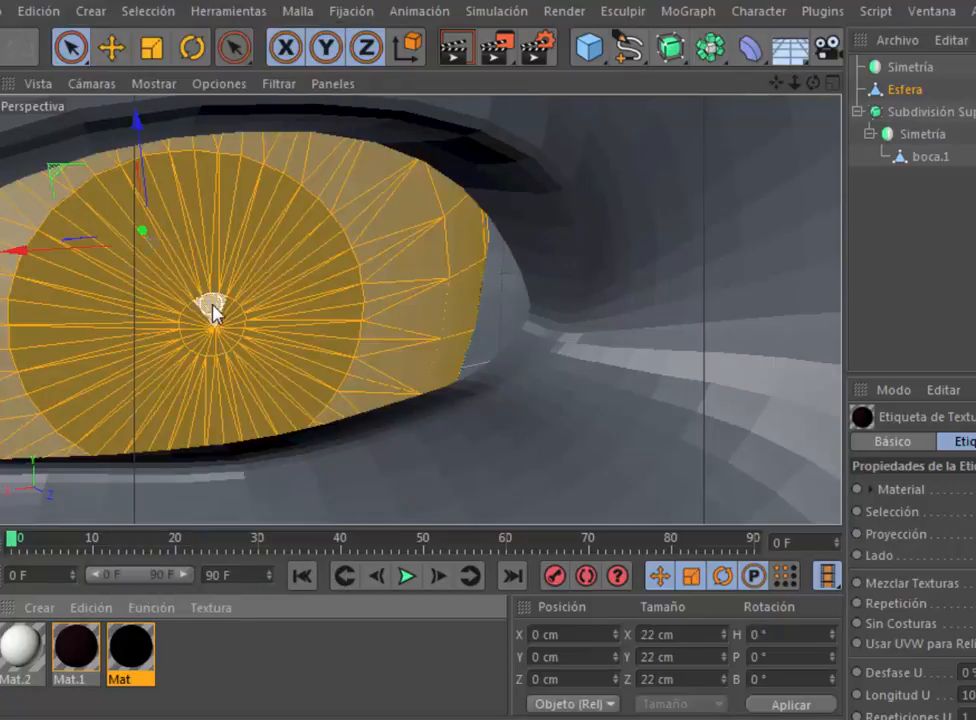
{"action": "left_click_drag", "start_coordinate": [105, 262], "coordinate": [73, 300], "text": "ctrl"}
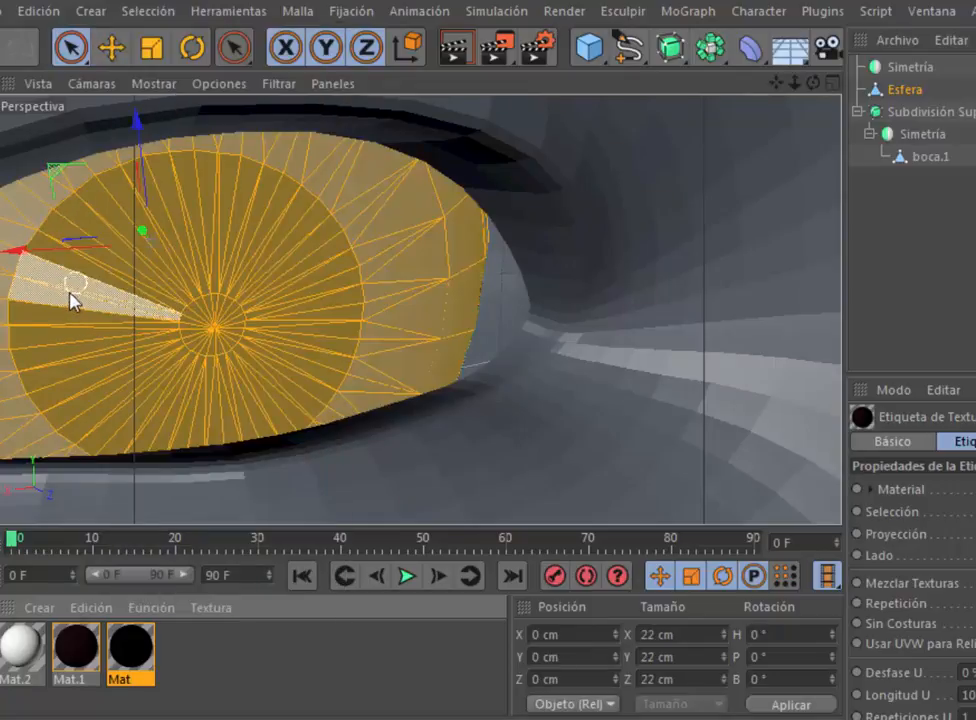
{"action": "key", "text": "ctrl+z"}
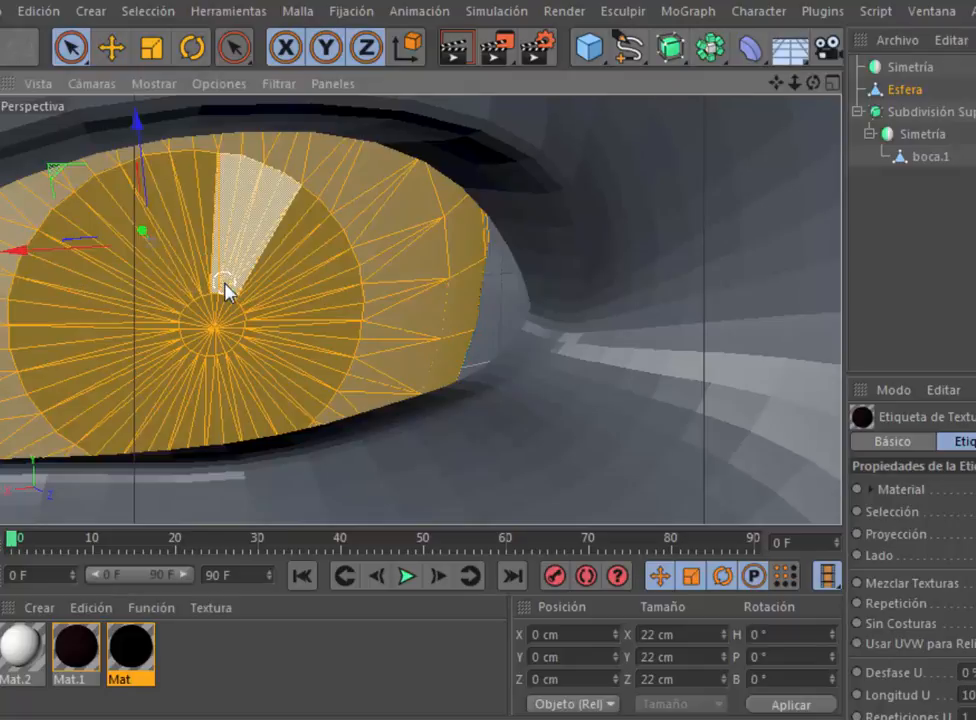
{"action": "mouse_move", "coordinate": [225, 288]}
{"action": "left_mouse_down", "text": "ctrl"}
{"action": "mouse_move", "coordinate": [240, 322]}
{"action": "mouse_move", "coordinate": [229, 392]}
{"action": "mouse_move", "coordinate": [179, 305]}
{"action": "mouse_move", "coordinate": [228, 308]}
{"action": "mouse_move", "coordinate": [172, 333]}
{"action": "left_mouse_up", "text": "ctrl"}
{"action": "mouse_move", "coordinate": [240, 322]}
{"action": "left_mouse_down", "text": "ctrl"}
{"action": "mouse_move", "coordinate": [224, 344]}
{"action": "mouse_move", "coordinate": [163, 355]}
{"action": "mouse_move", "coordinate": [157, 344]}
{"action": "left_mouse_up", "text": "ctrl"}
{"action": "left_click_drag", "start_coordinate": [20, 625], "coordinate": [330, 262]}
Step: Deselect the eyeball and render a close view of the eye in the Picture Viewer to inspect its materials
{"action": "scroll", "coordinate": [330, 262], "scroll_direction": "down", "scroll_amount": 4}
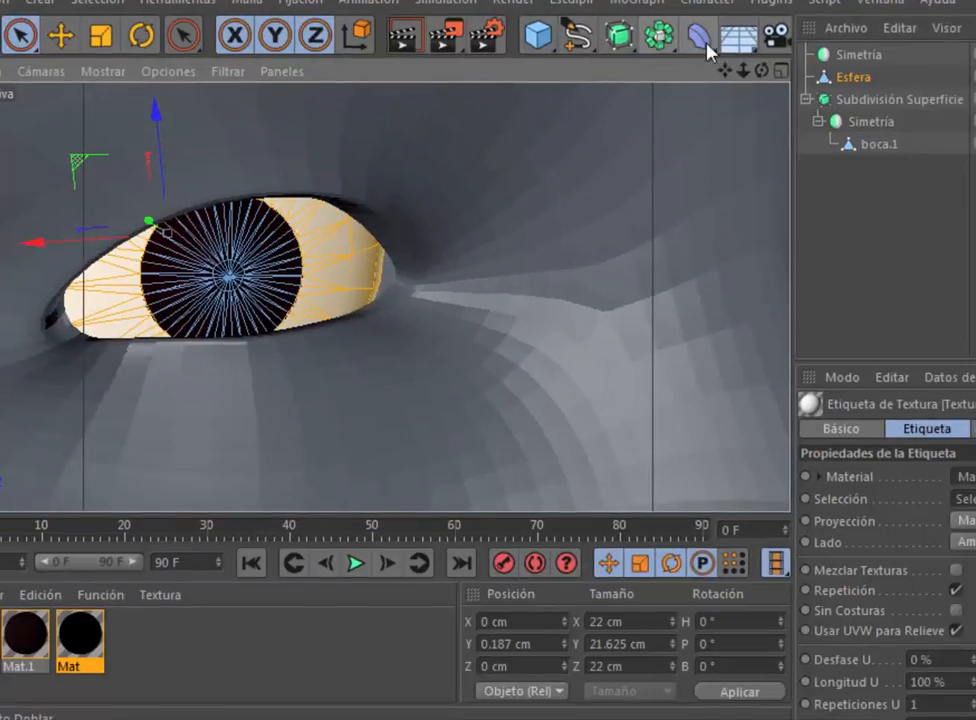
{"action": "scroll", "coordinate": [534, 279], "scroll_direction": "down", "scroll_amount": 4}
{"action": "left_click_drag", "start_coordinate": [763, 71], "coordinate": [695, 72]}
{"action": "left_click", "coordinate": [852, 211]}
{"action": "left_click", "coordinate": [447, 37]}
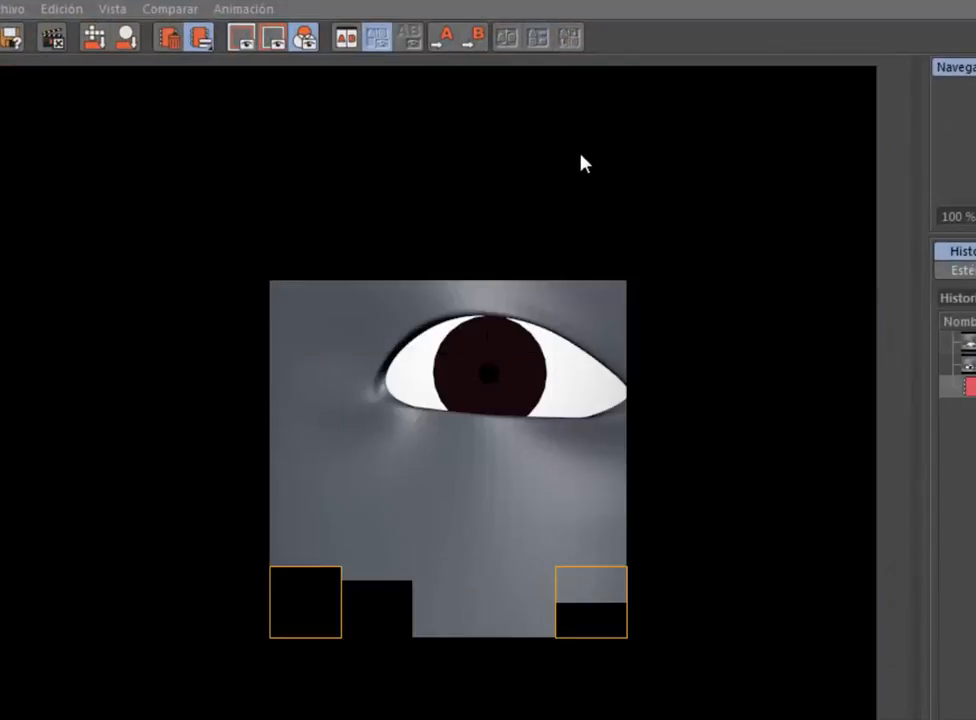
{"action": "scroll", "coordinate": [678, 148], "scroll_direction": "down", "scroll_amount": 3}
{"action": "scroll", "coordinate": [573, 255], "scroll_direction": "up", "scroll_amount": 5}
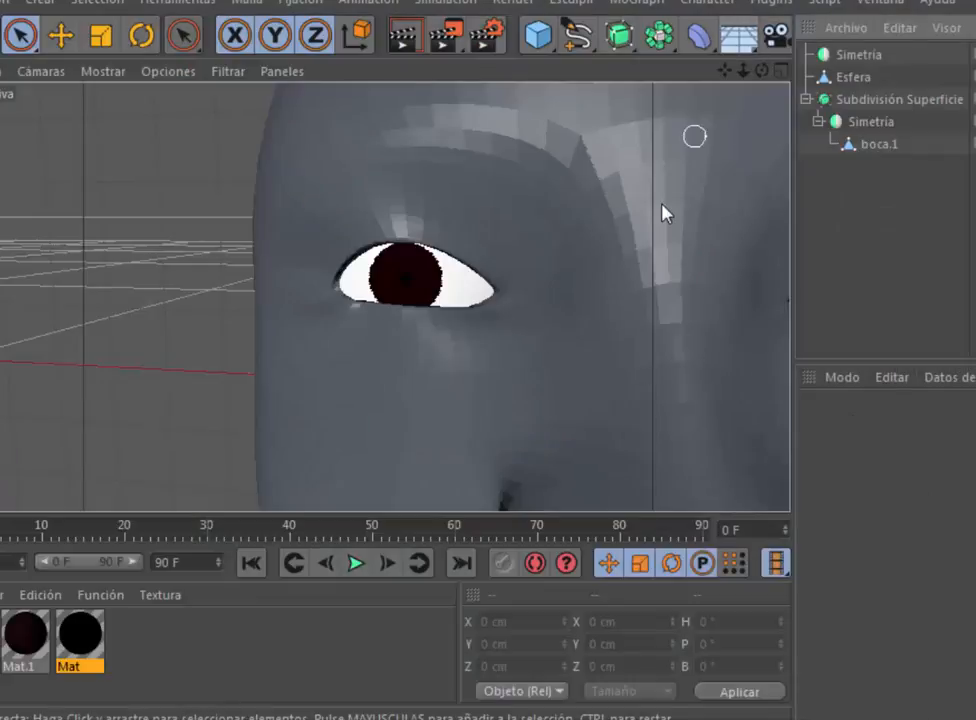
Step: Put Esfera back under the upper Simetría object to mirror the textured eyeball into the other socket
{"action": "right_click_drag", "start_coordinate": [662, 211], "coordinate": [664, 288], "text": "alt"}
{"action": "left_click_drag", "start_coordinate": [764, 68], "coordinate": [640, 76]}
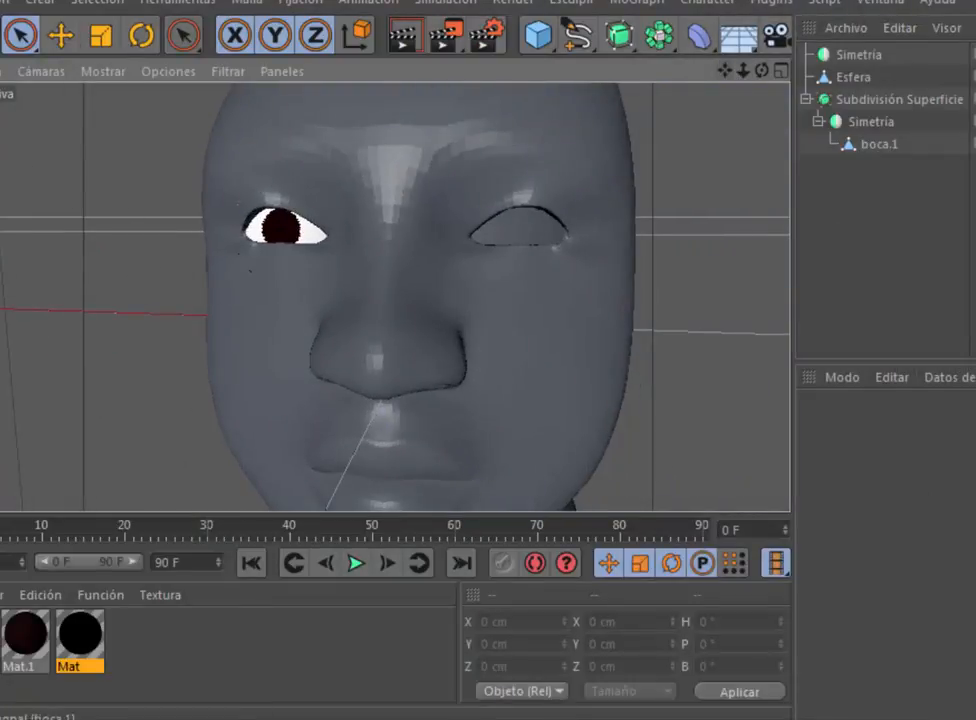
{"action": "left_click", "coordinate": [853, 80]}
Step: Render the whole head from the front in the Picture Viewer and clear the object selection
{"action": "scroll", "coordinate": [654, 198], "scroll_direction": "down", "scroll_amount": 3}
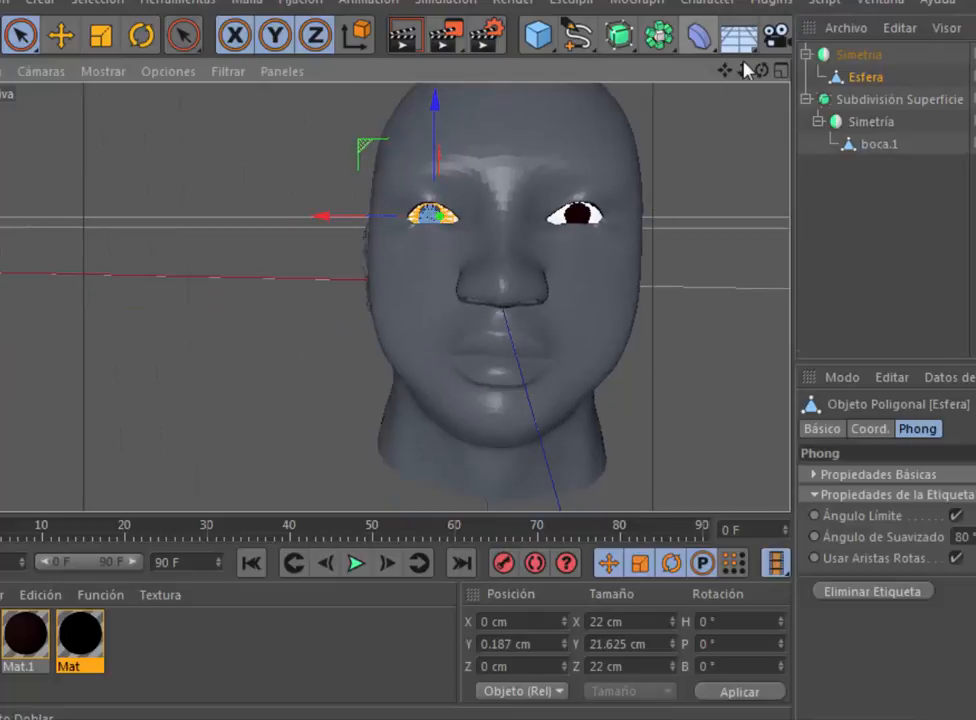
{"action": "left_click", "coordinate": [447, 35]}
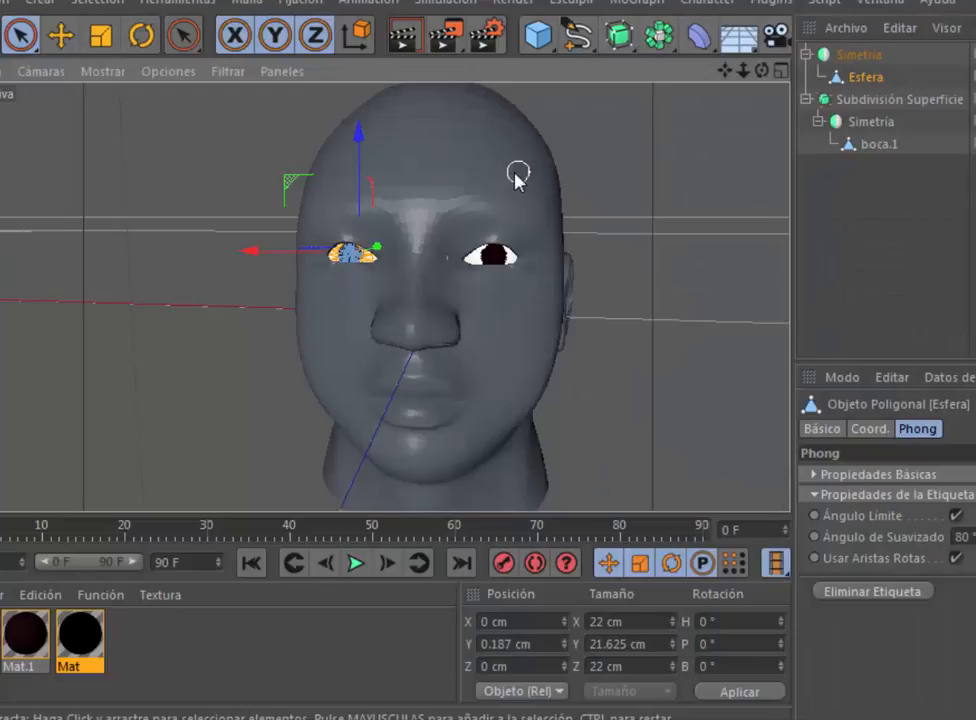
{"action": "left_click", "coordinate": [517, 174]}
{"action": "left_click", "coordinate": [941, 245]}
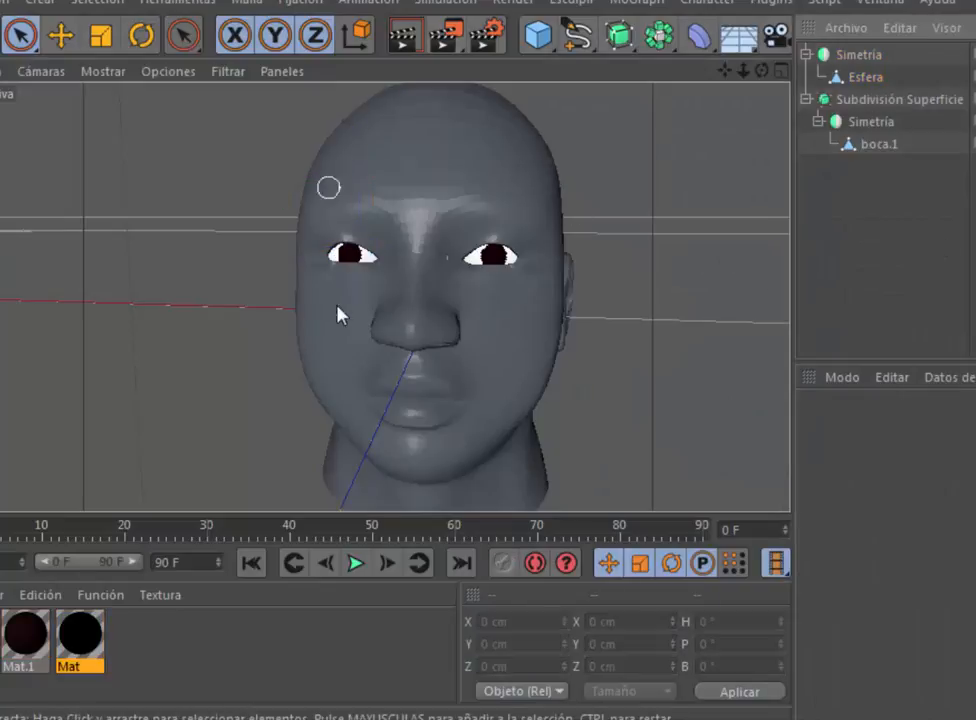